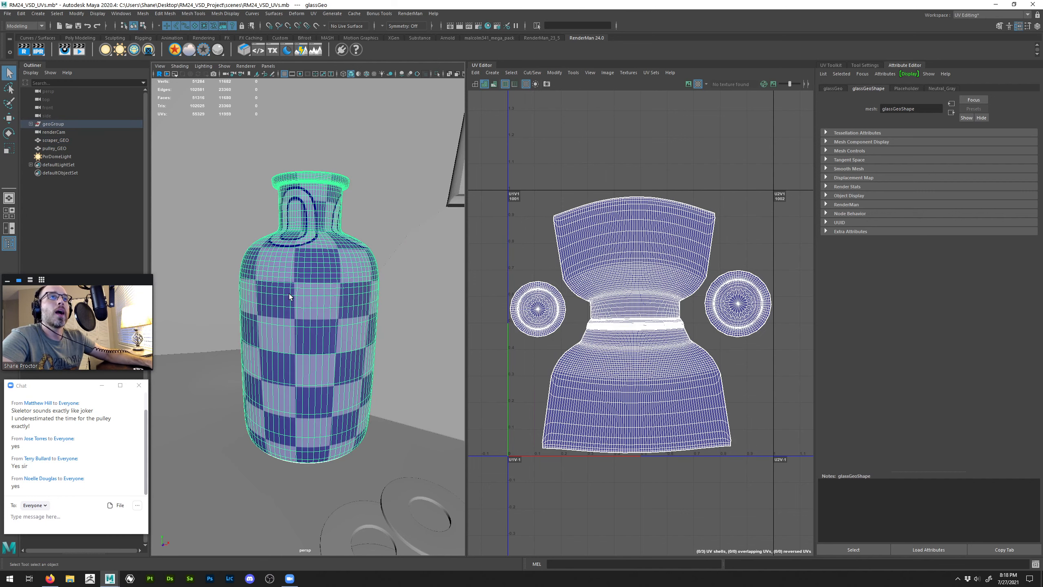
Delete the old checkered glass bottle, glassGeo, from the scene
scroll(319, 359, "down", 6)
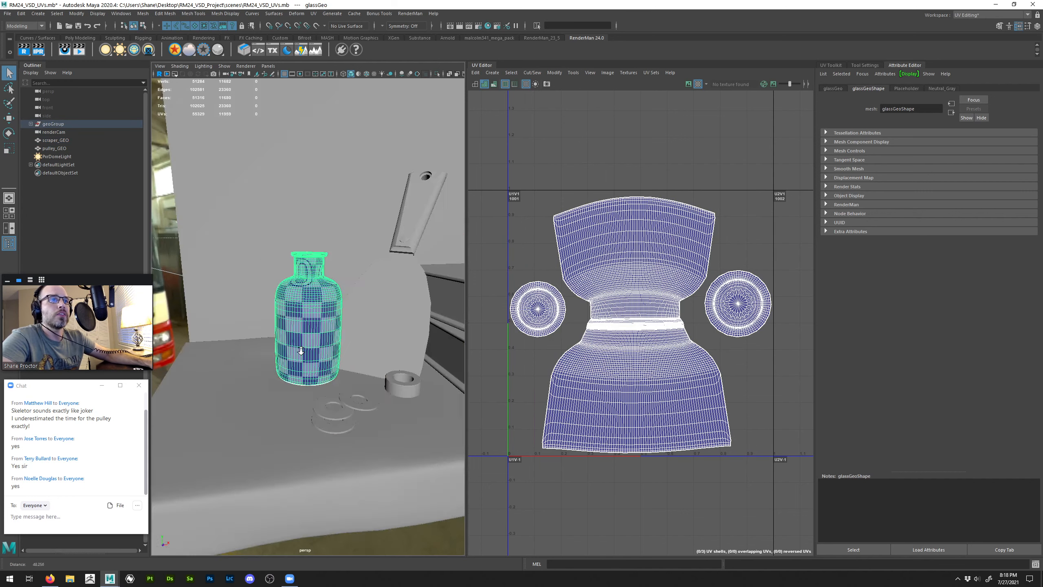
key("w")
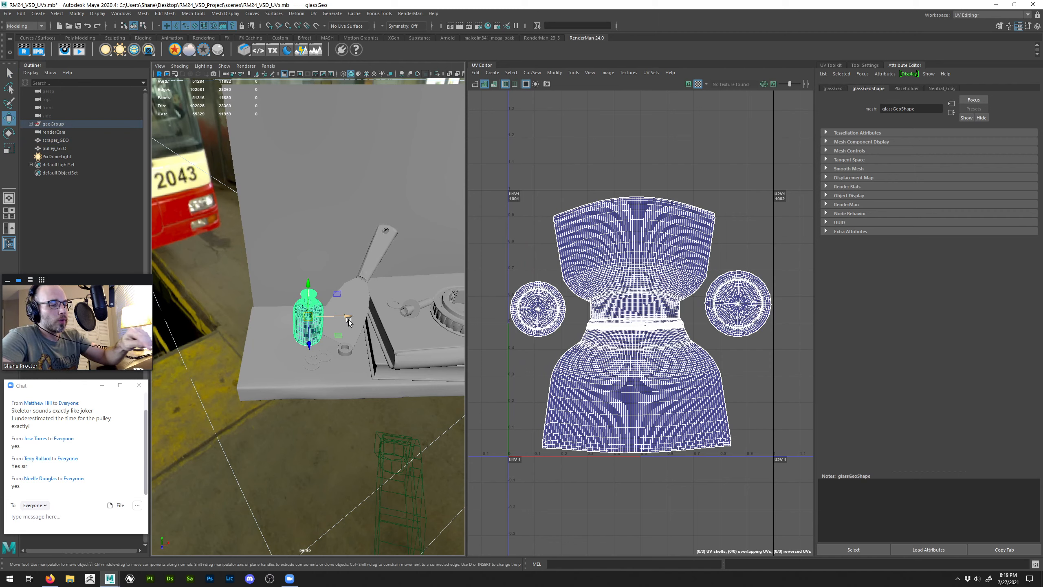
key("Delete")
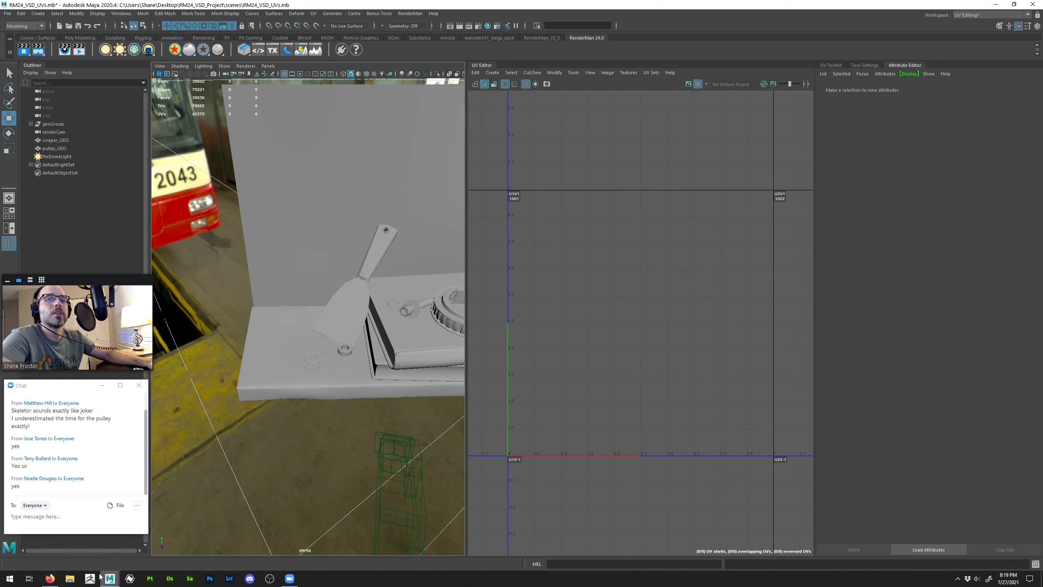
Switch to Firefox and download Bottle_Asset_and_Reference.zip from the Required Assets section of the course page
left_click(50, 578)
scroll(513, 347, "down", 15)
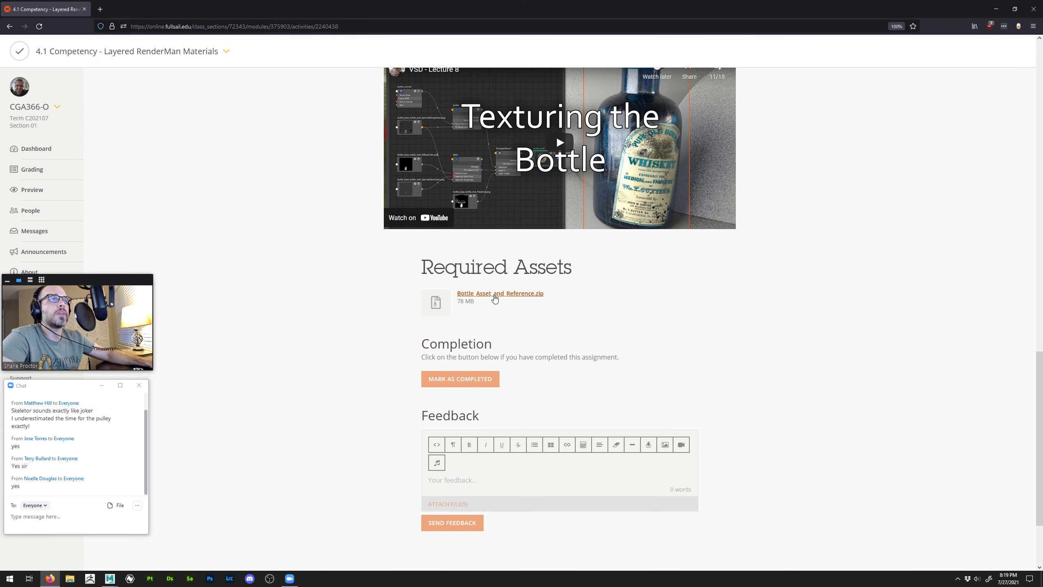
left_click(495, 294)
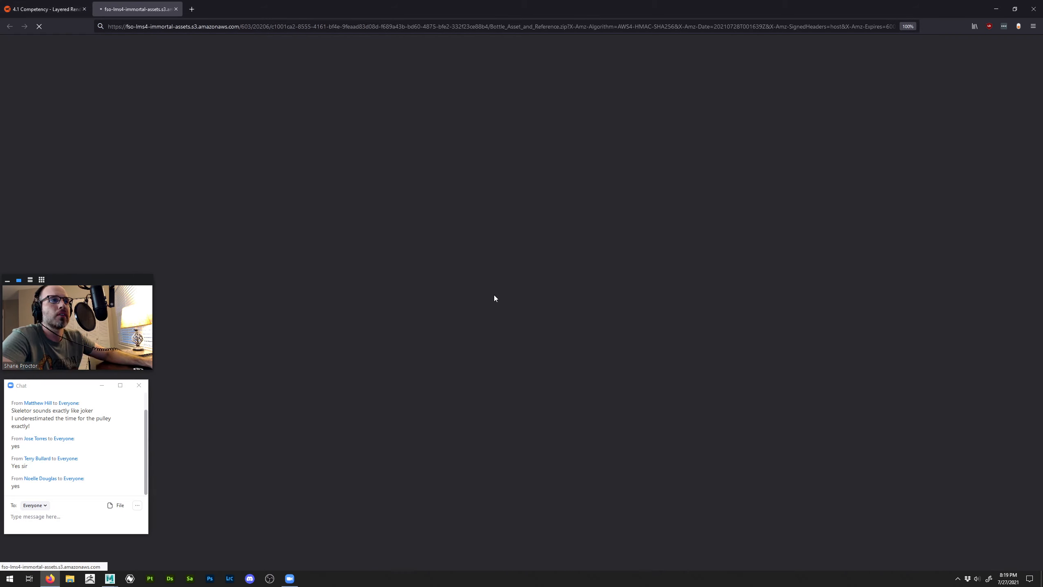
left_click(127, 118)
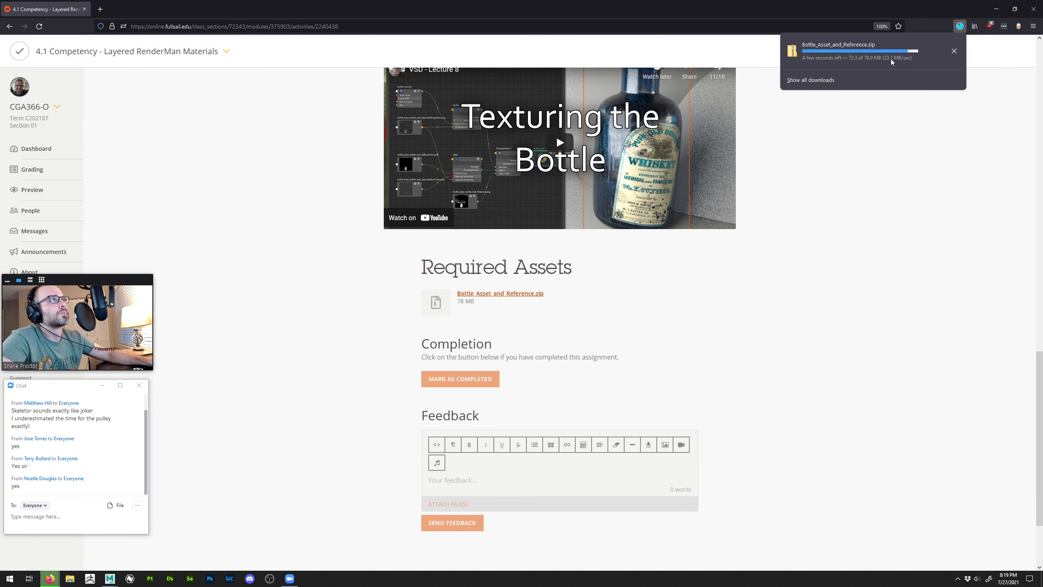
Move Bottle_Asset_and_Reference.zip from Downloads to the Desktop and extract it into its own folder, opening that folder
left_click(954, 50)
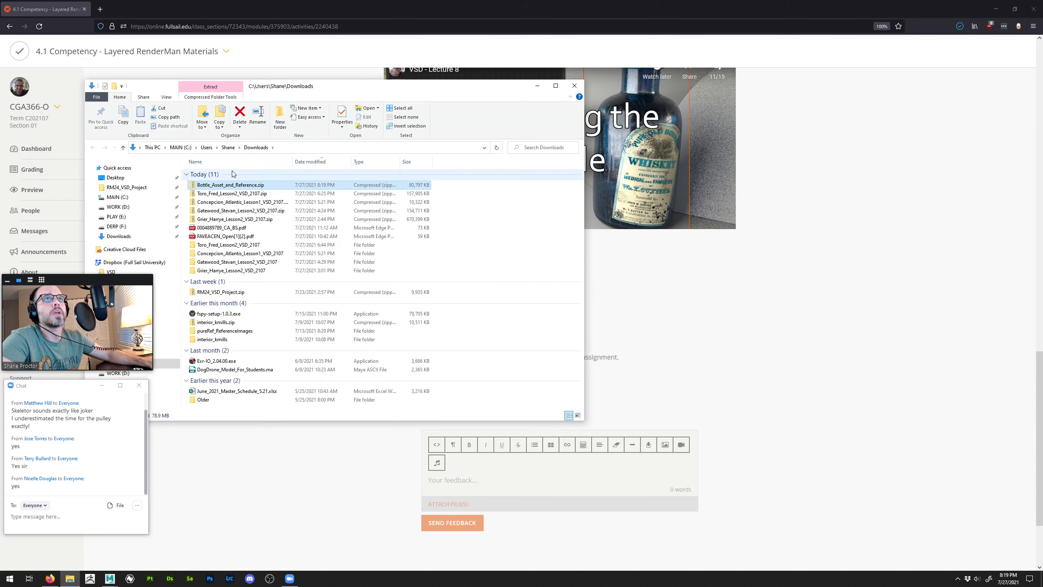
left_click_drag(225, 186, 114, 178)
left_click(115, 177)
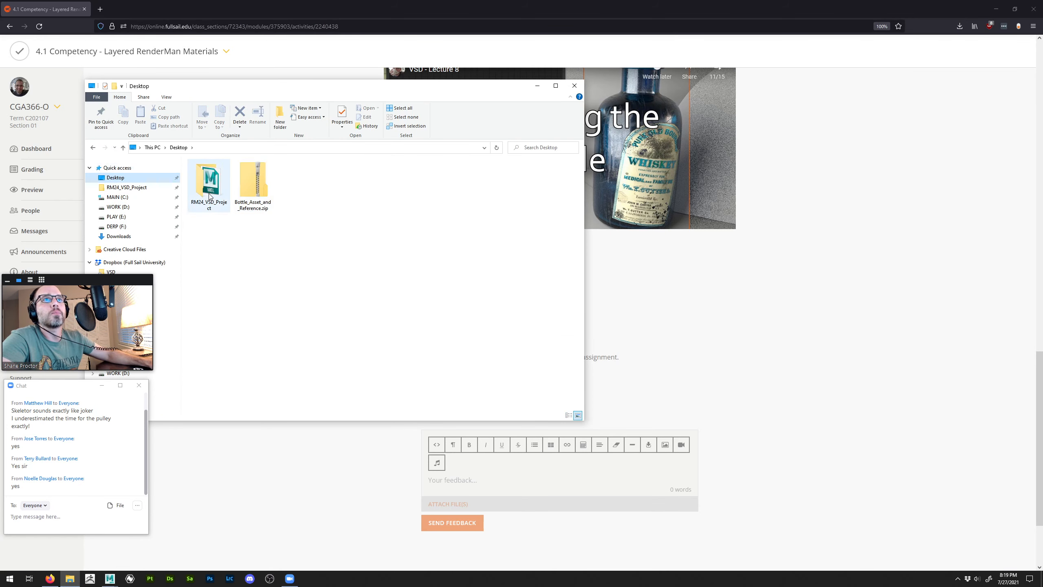
right_click(255, 192)
mouse_move(321, 233)
left_click(411, 242)
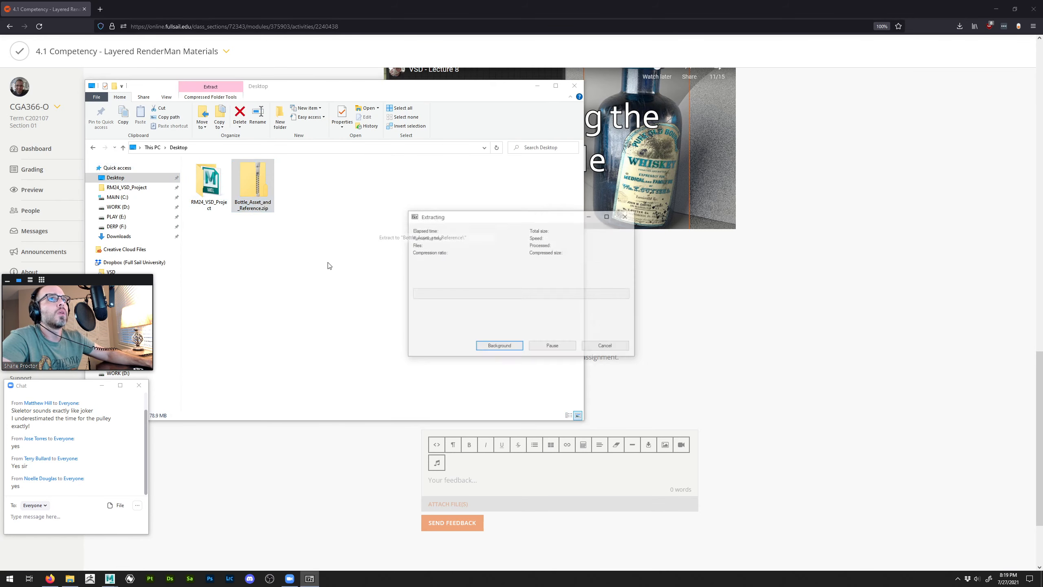
double_click(305, 189)
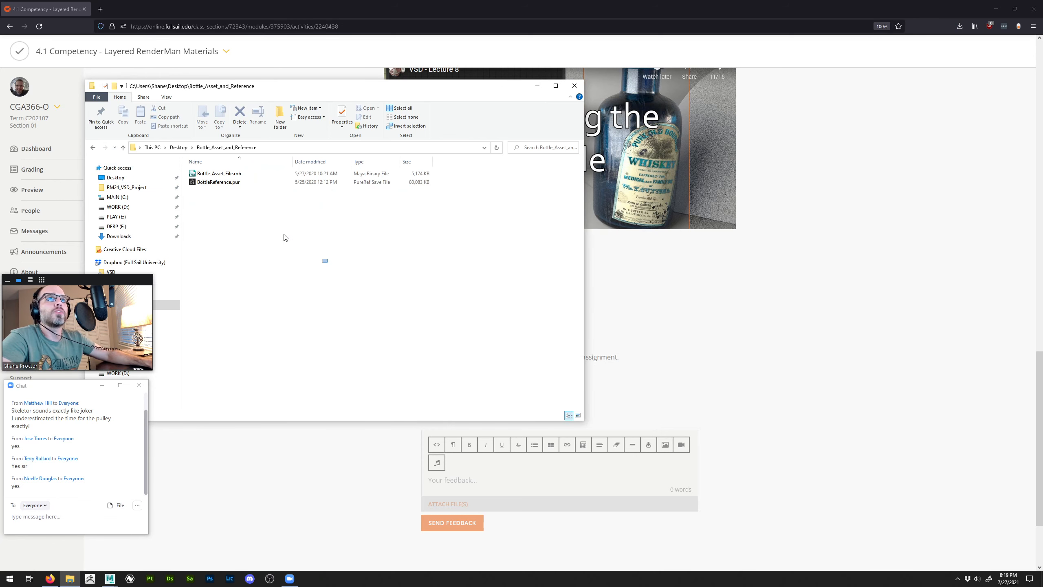
Open BottleReference.pur in PureRef, look over the bottle, label and cork reference photos, and put the board away
left_click_drag(284, 235, 464, 147)
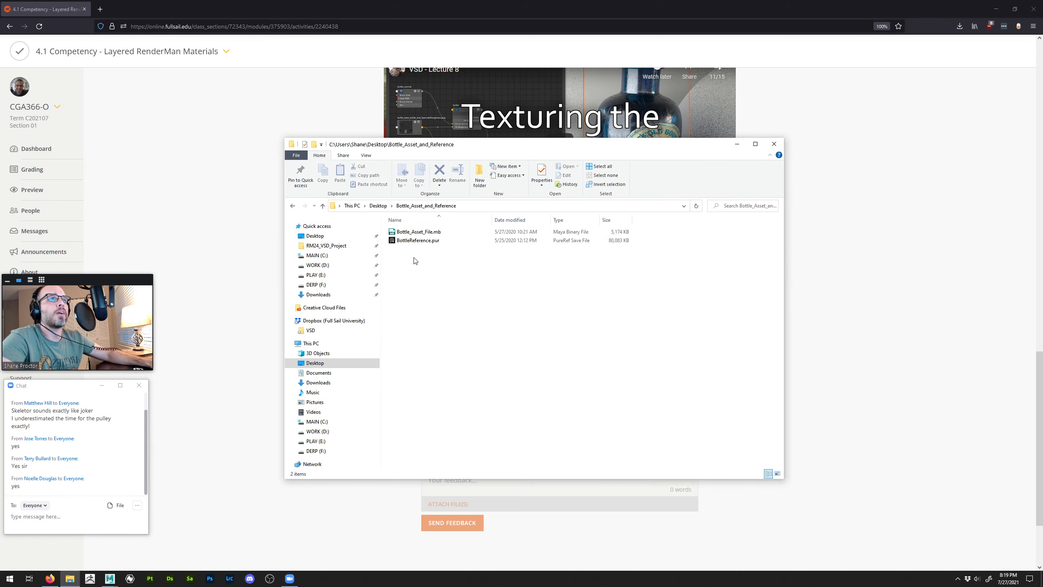
left_click(409, 242)
double_click(409, 241)
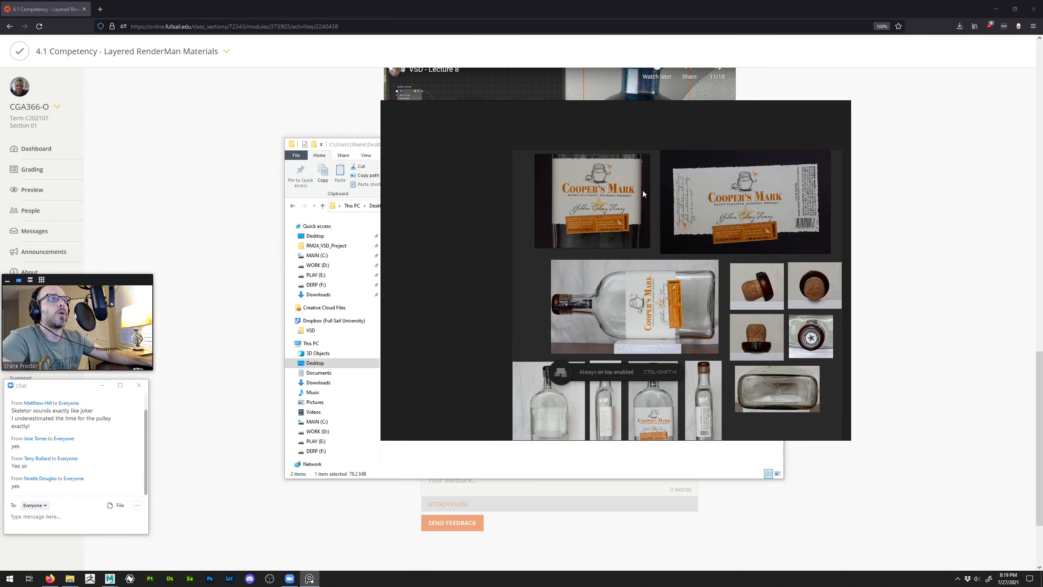
left_click_drag(680, 262, 531, 278)
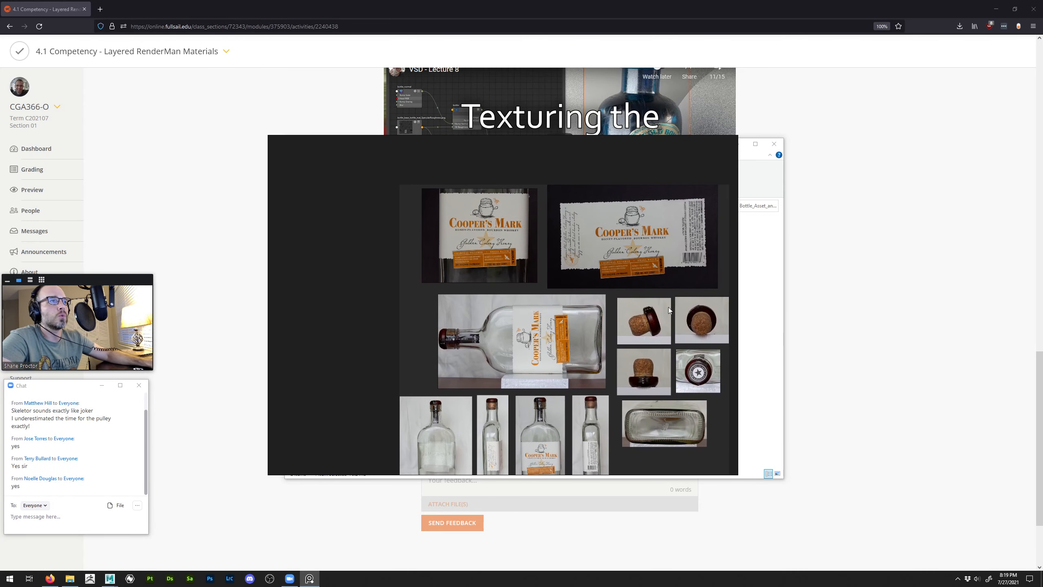
scroll(668, 306, "down", 2)
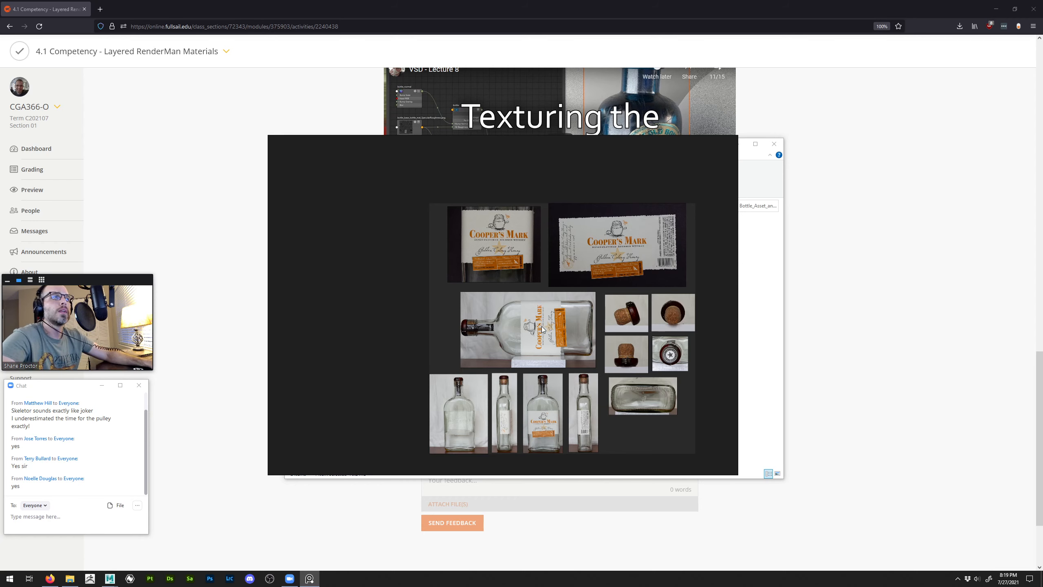
left_click(755, 315)
right_click_drag(663, 178, 0, 586)
Switch to Maya and import Bottle_Asset_File.mb from the Bottle_Asset_and_Reference folder on the Desktop, accepting the student version notice
left_click(419, 233)
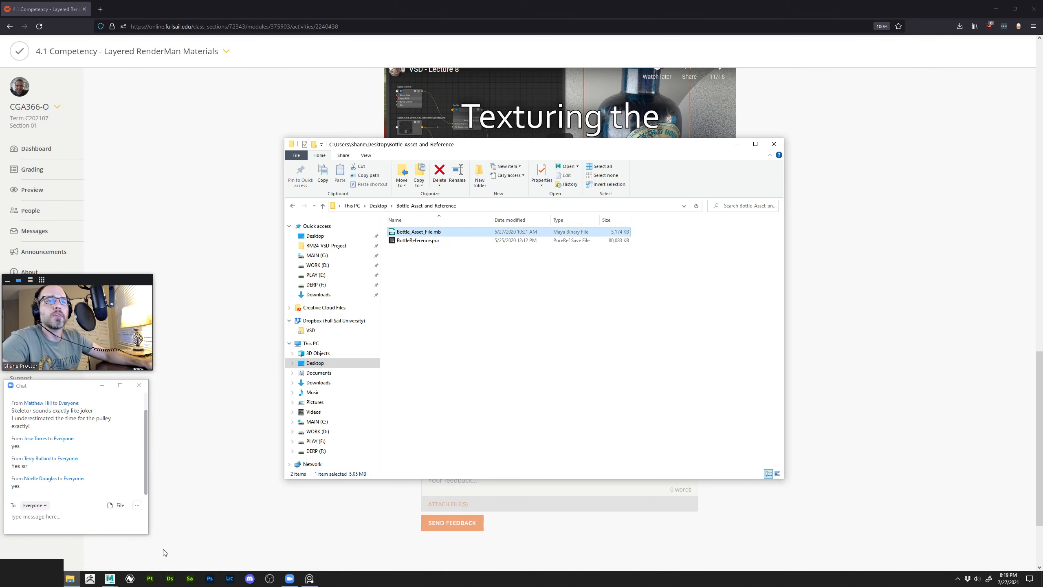
left_click(109, 577)
left_click(138, 543)
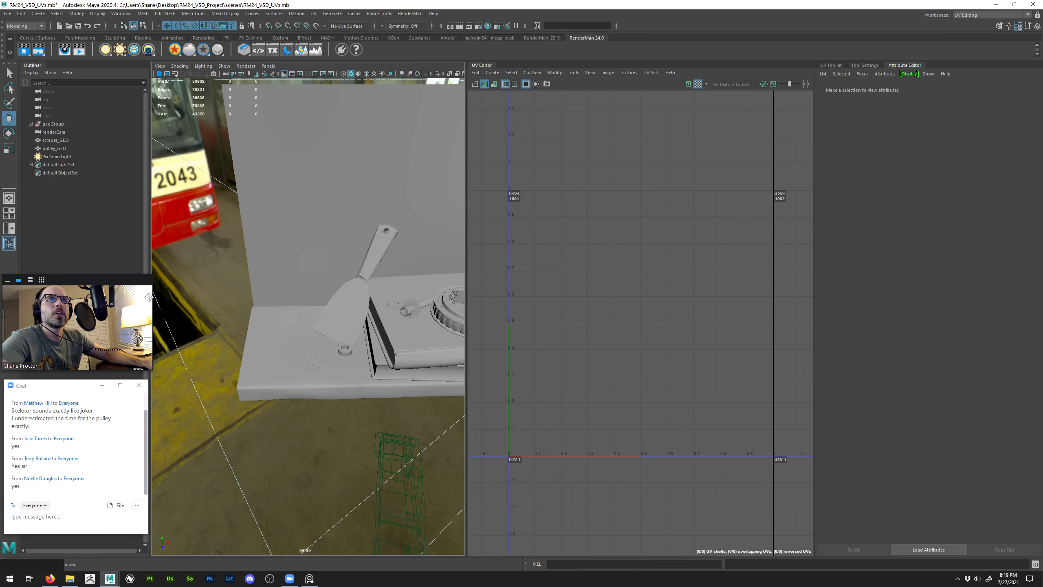
left_click(6, 14)
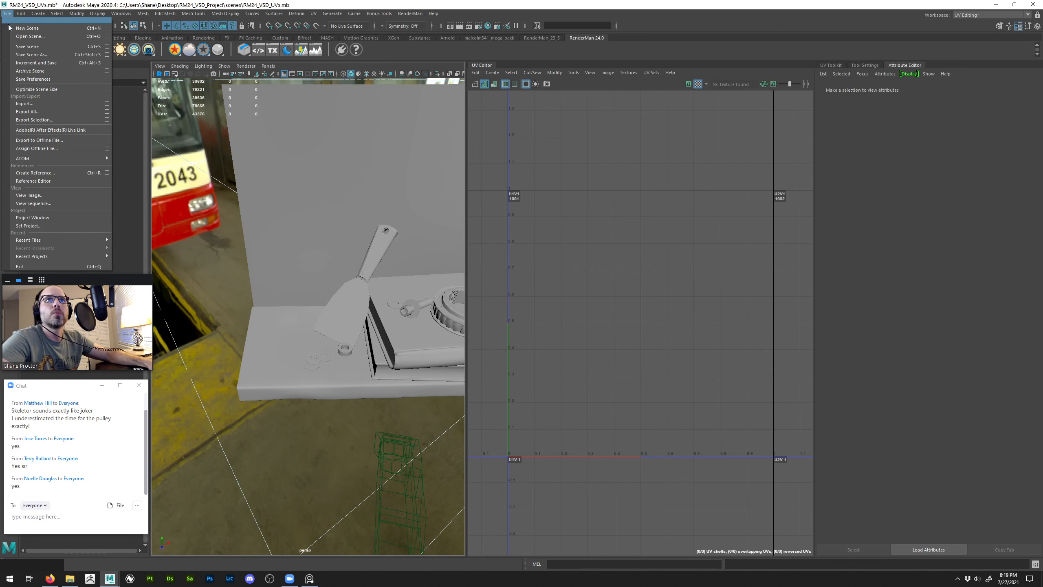
left_click(33, 104)
left_click(169, 147)
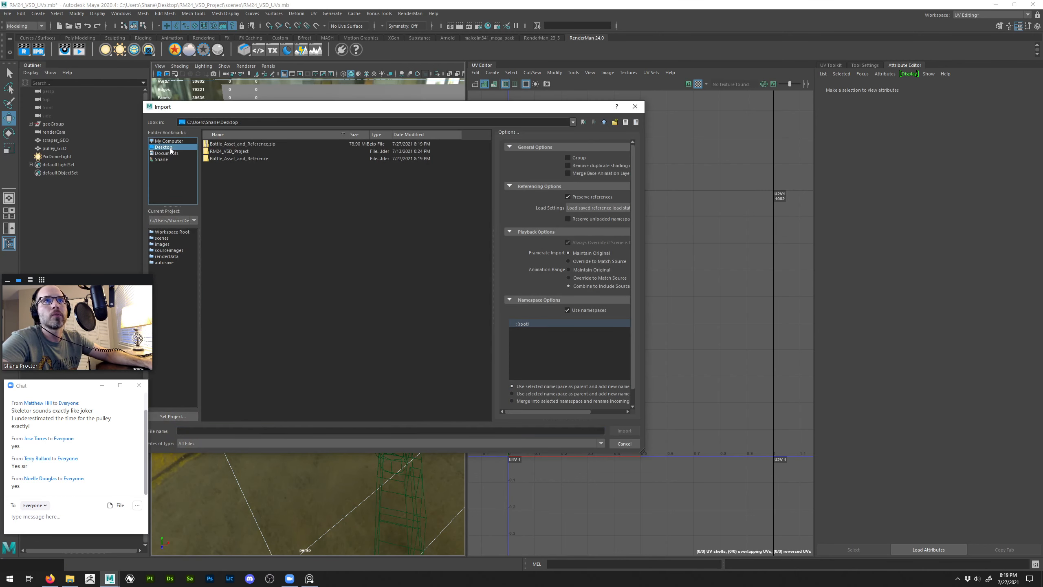
double_click(228, 158)
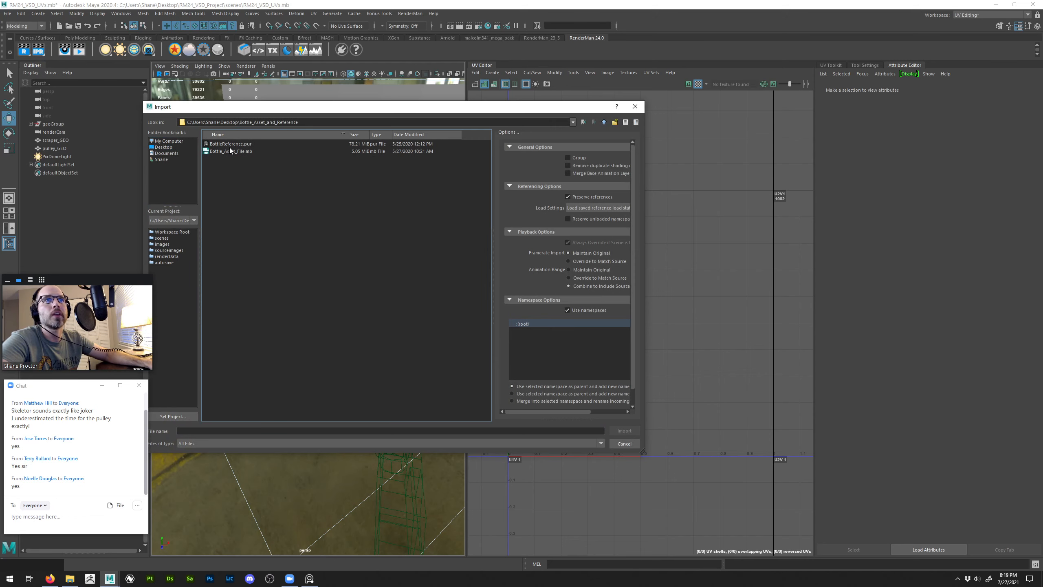
left_click(229, 155)
left_click(624, 430)
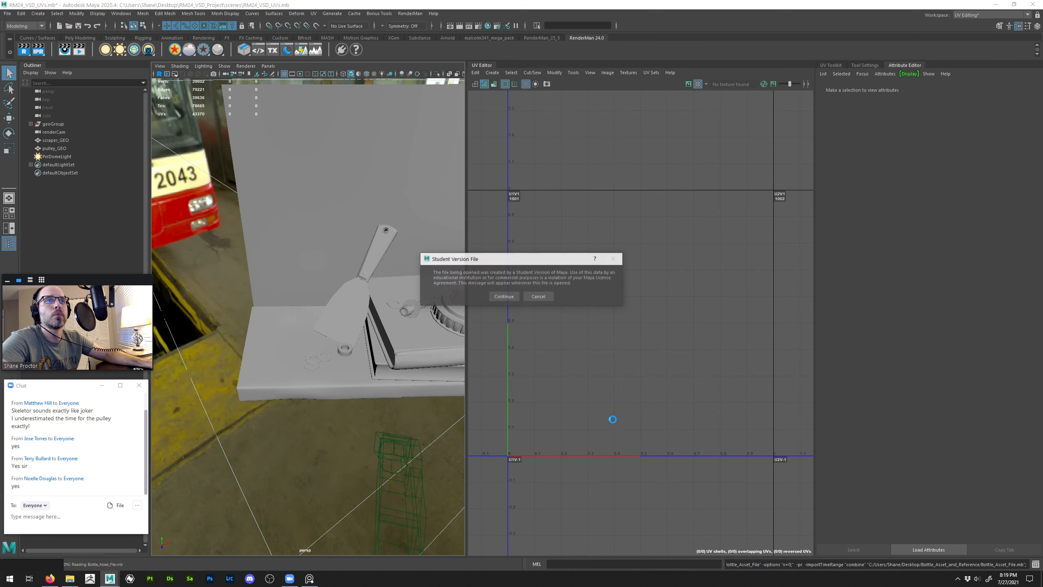
left_click(508, 295)
Frame the imported bottle and examine its glass body, neck tape label and cork top by selecting each part
key("f")
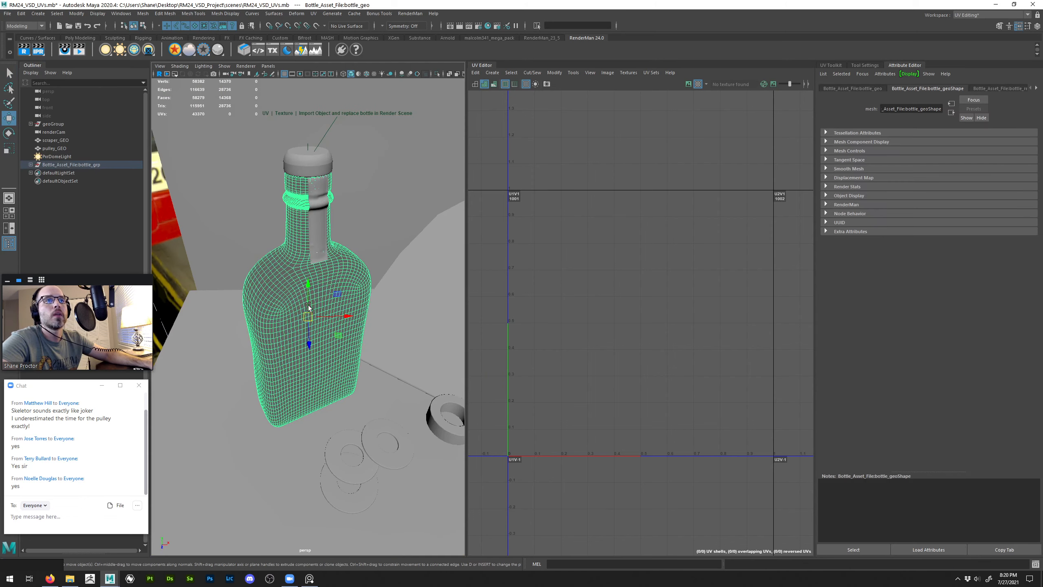
left_click(450, 222)
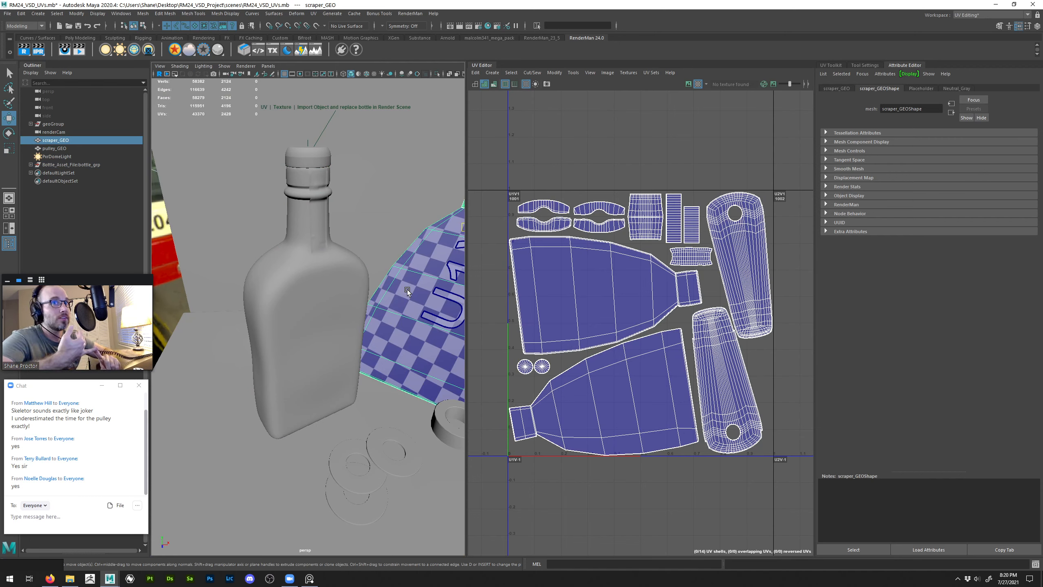
left_click(283, 332)
left_click(317, 243, "shift")
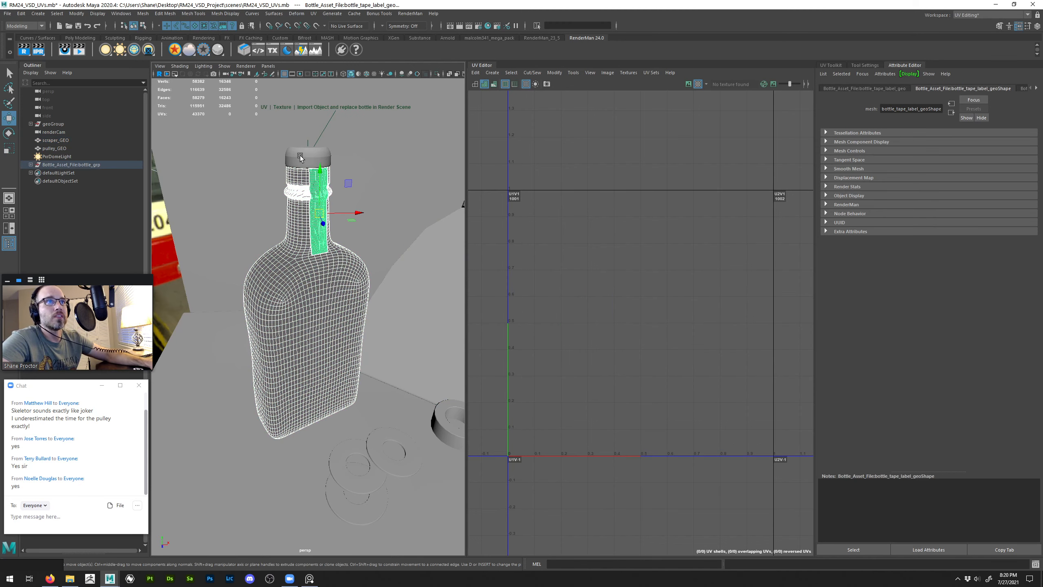
left_click(298, 159, "shift")
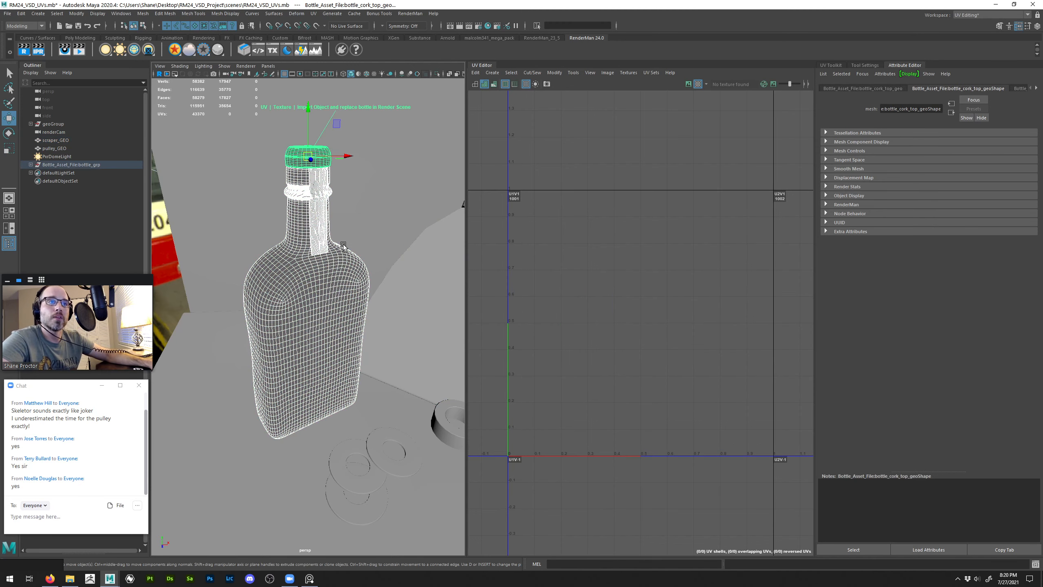
left_click(354, 247)
mouse_move(333, 260)
left_mouse_down("alt")
mouse_move(396, 253)
mouse_move(328, 260)
left_mouse_up("alt")
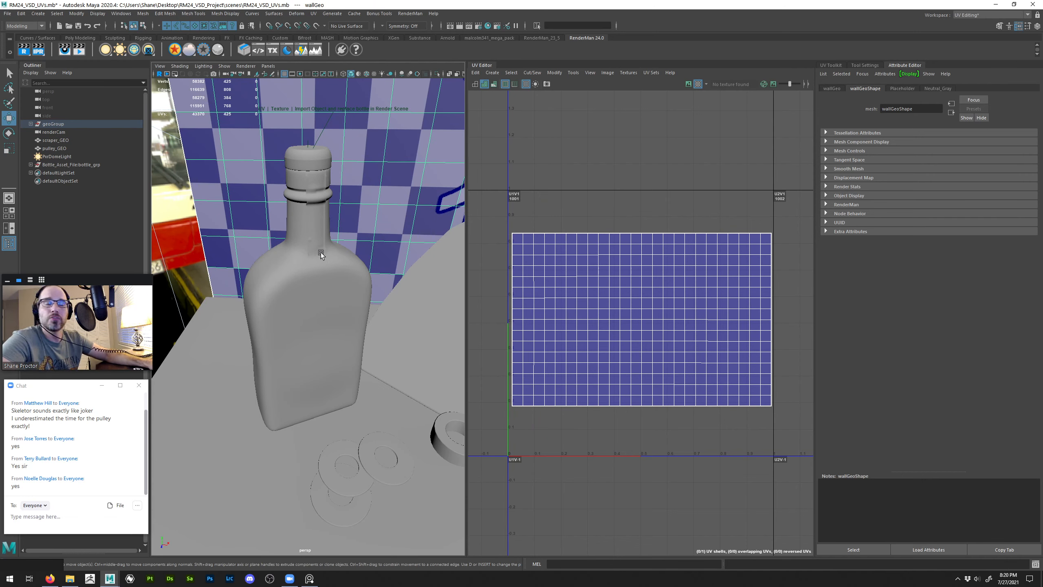
Switch to Firefox and read the bottle requirements on texture sets, UV space, material or vertex IDs and the label
left_click(50, 578)
left_click_drag(432, 345, 496, 345)
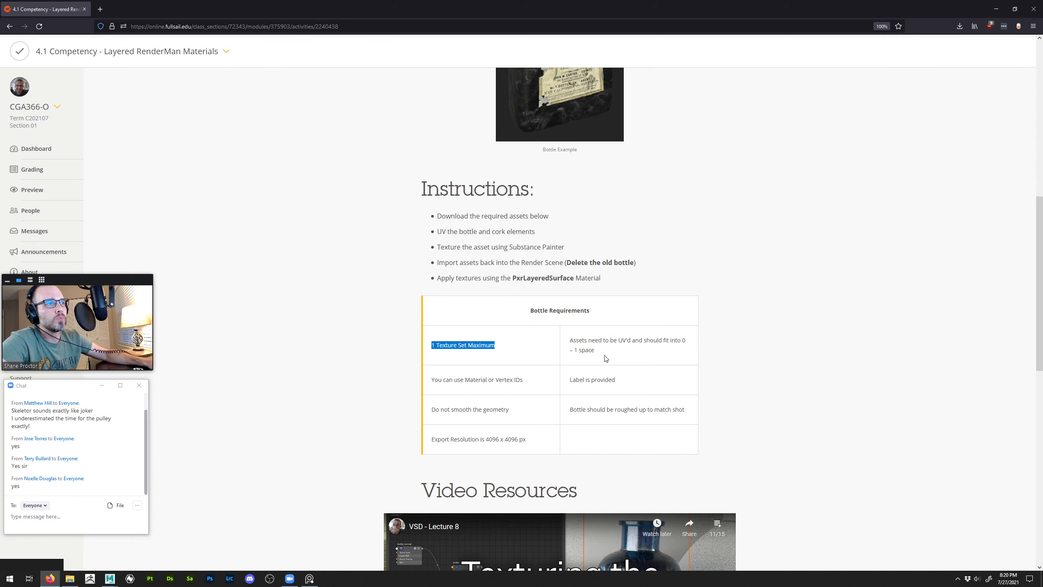
triple_click(564, 344)
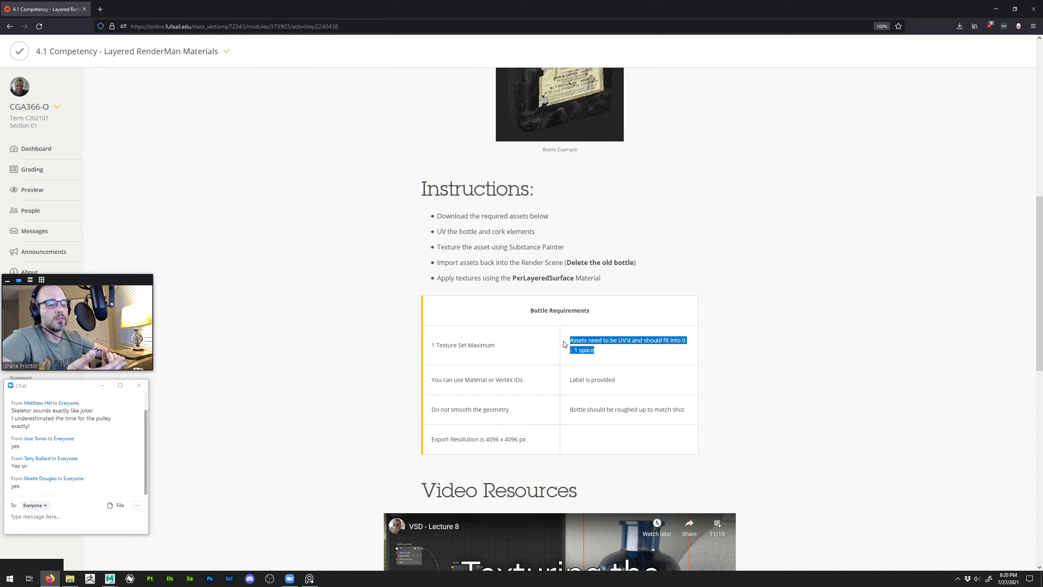
triple_click(433, 374)
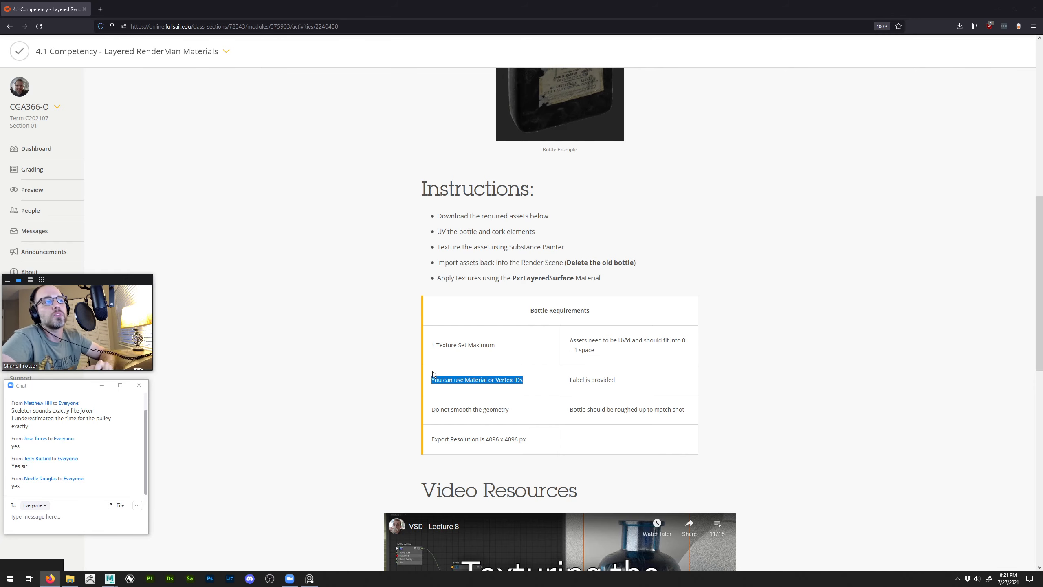
left_click_drag(620, 387, 567, 380)
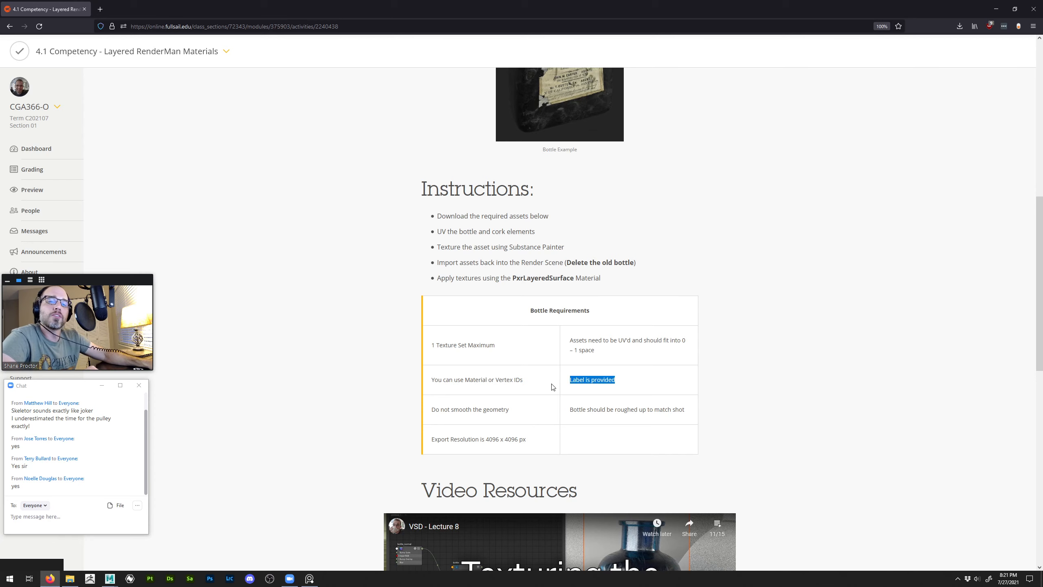
Switch to PureRef, examine the flat Cooper's Mark label photo up close, and put the reference board away
left_click(310, 578)
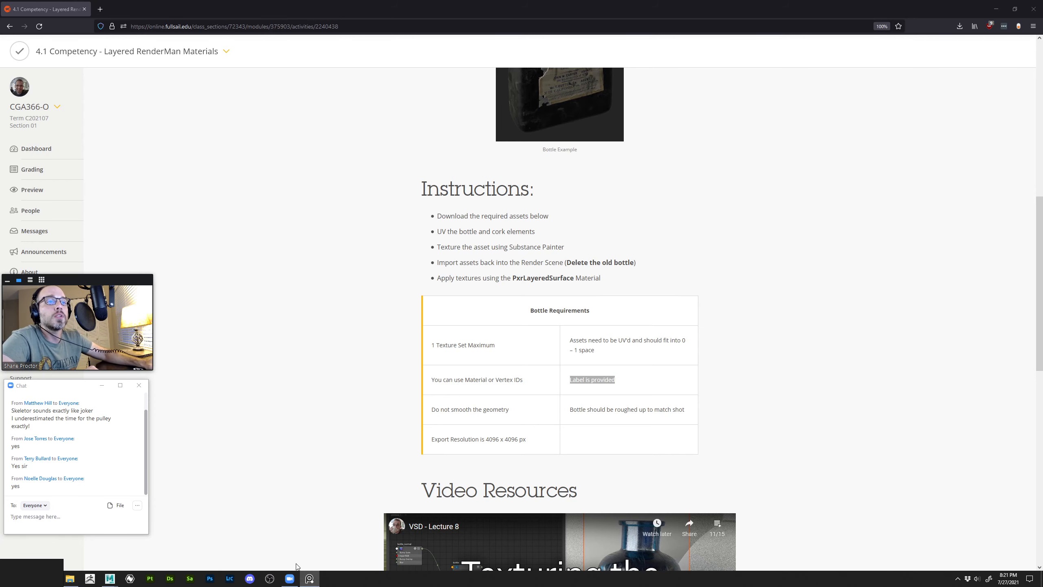
right_click_drag(35, 583, 688, 191)
scroll(686, 226, "up", 3)
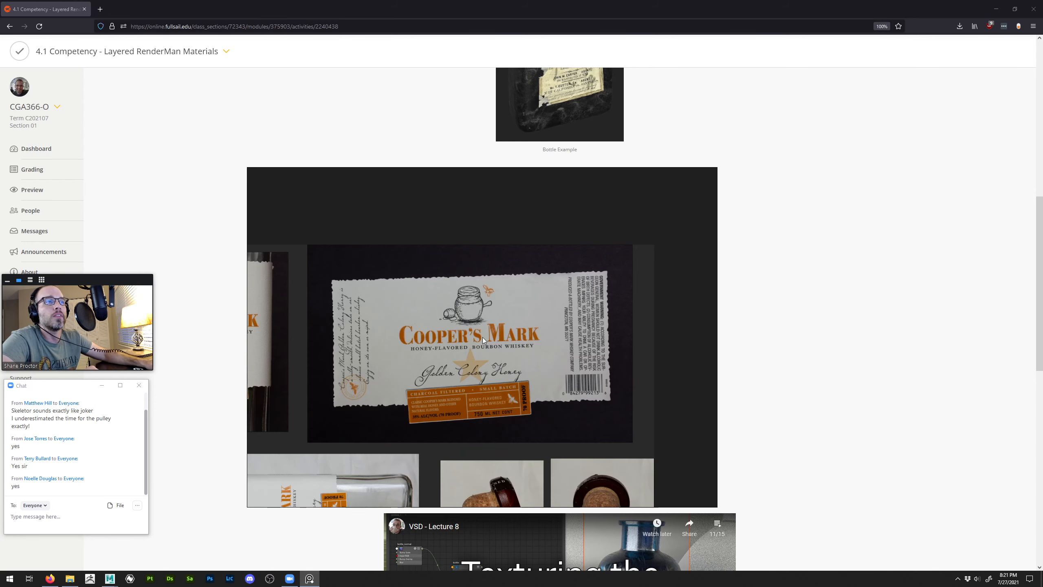
left_click(495, 261)
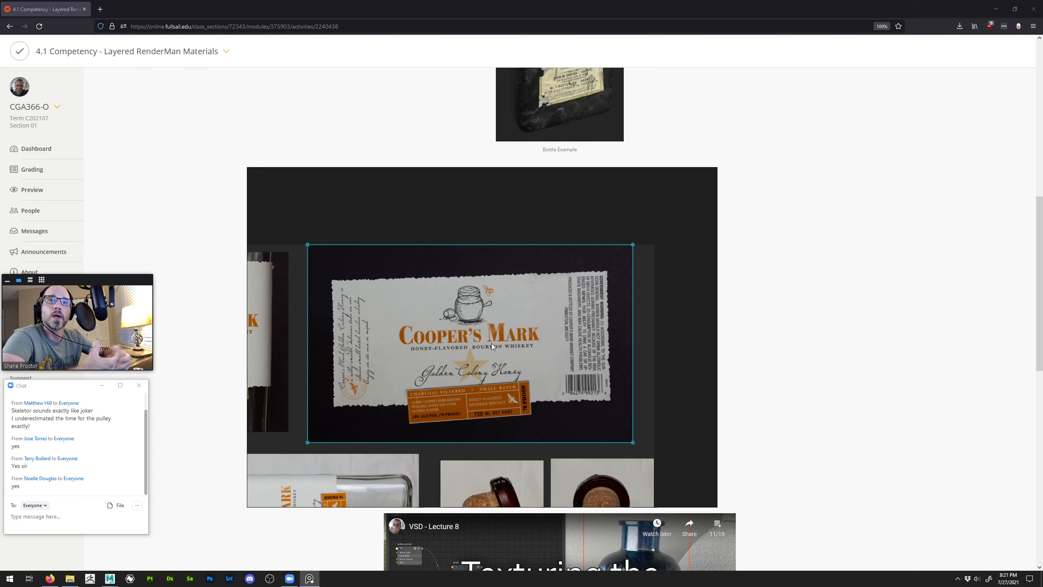
left_click(705, 203)
Read the remaining bottle requirements on geometry smoothing, roughing up the bottle and export resolution
left_click_drag(516, 410, 427, 408)
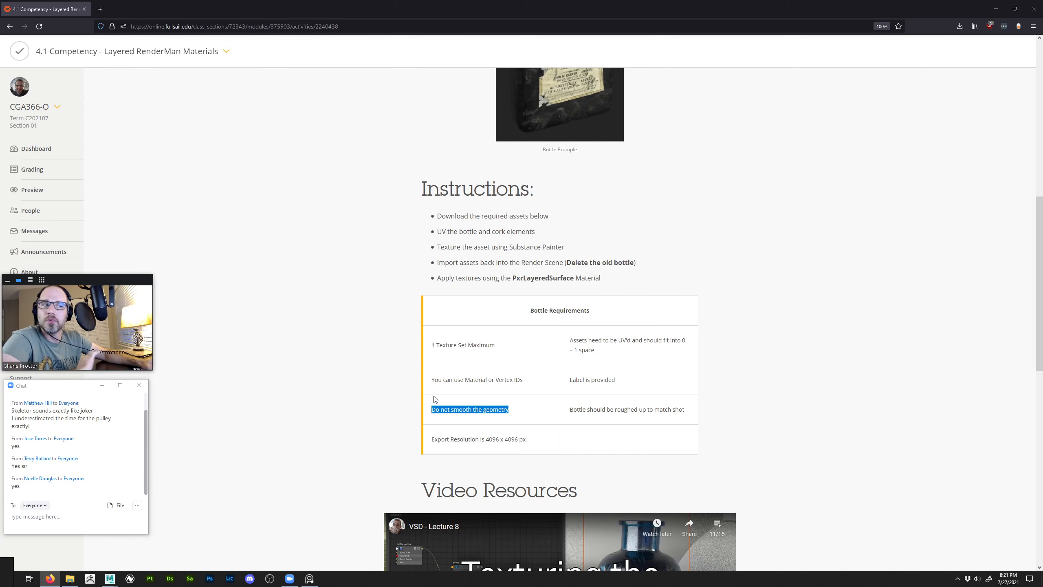
left_click(579, 408)
left_click_drag(574, 409, 694, 416)
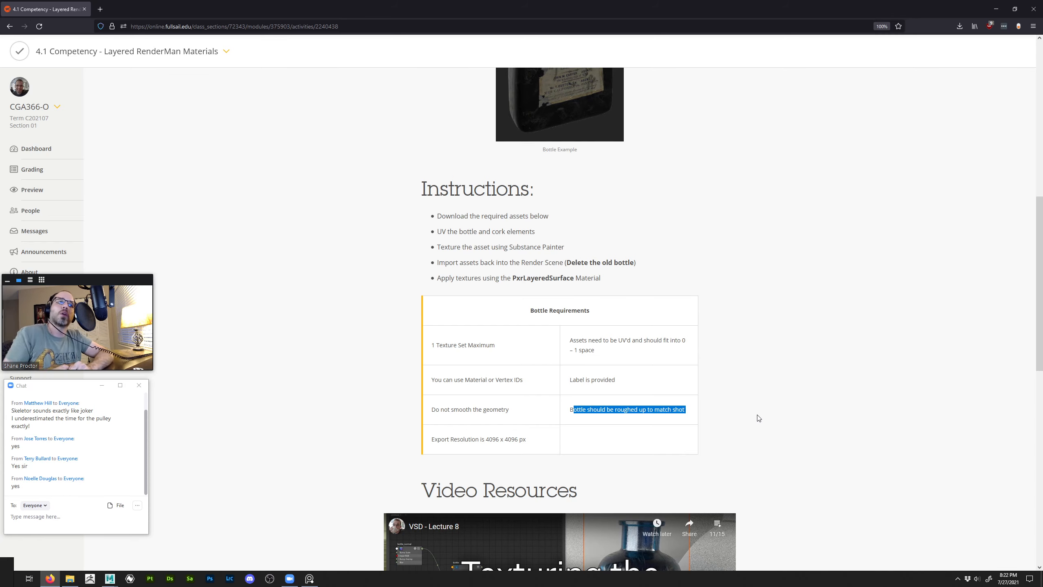
left_click_drag(526, 438, 431, 442)
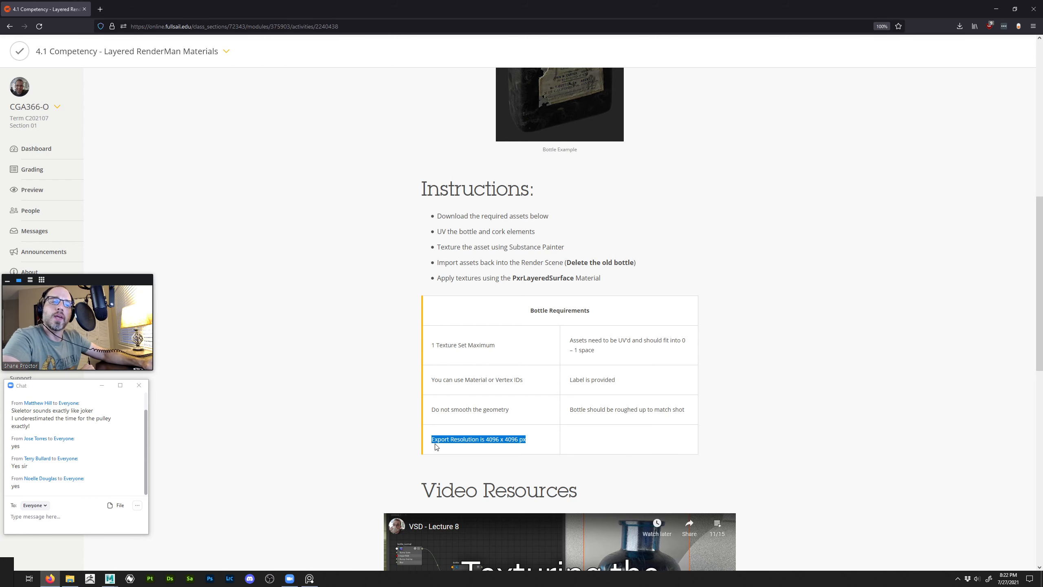
Read down the page to the video and required assets, and put PureRef and Firefox away to return to Maya
scroll(441, 439, "down", 5)
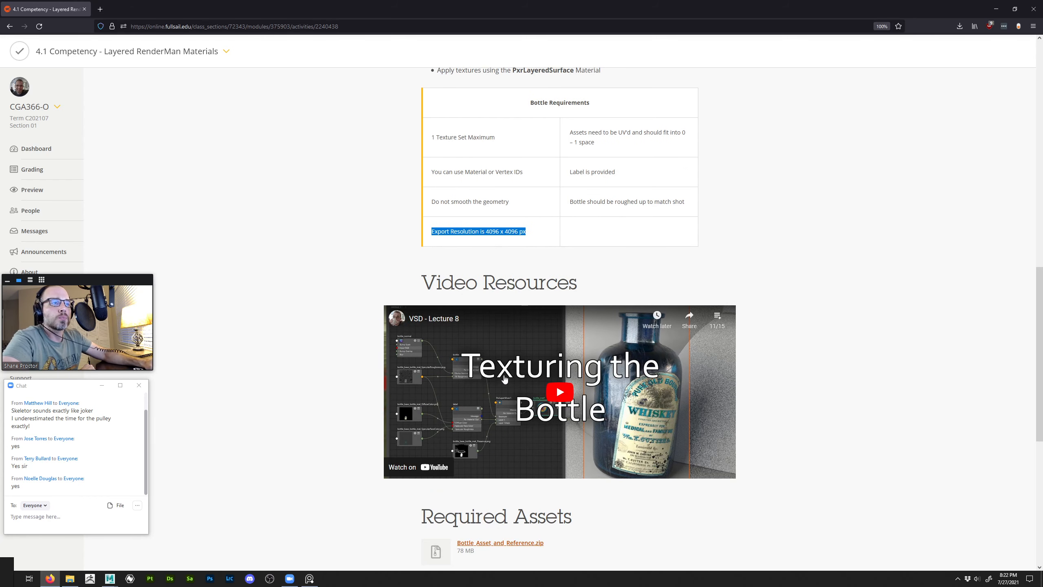
scroll(534, 398, "down", 5)
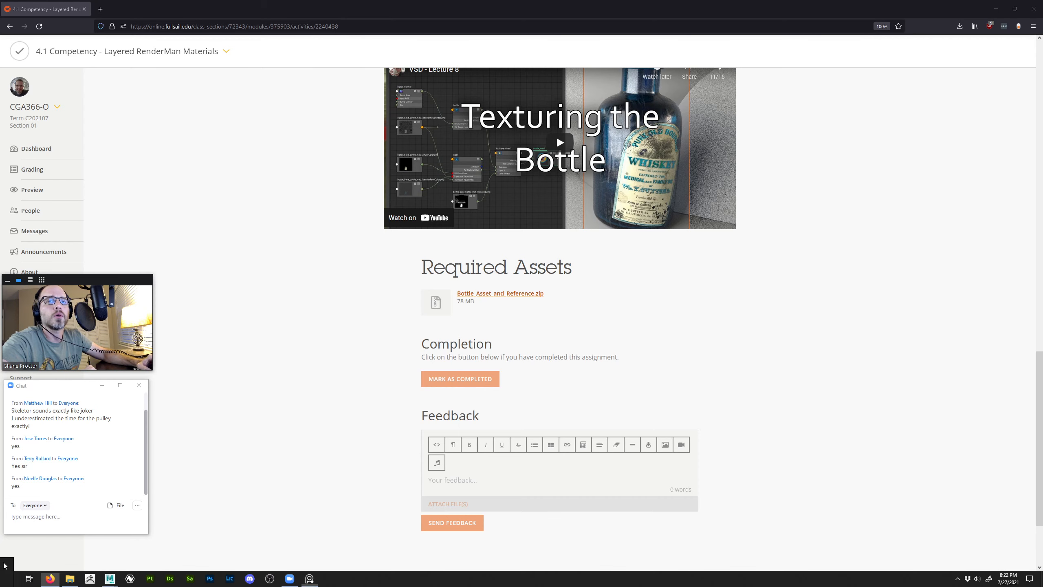
left_click(309, 578)
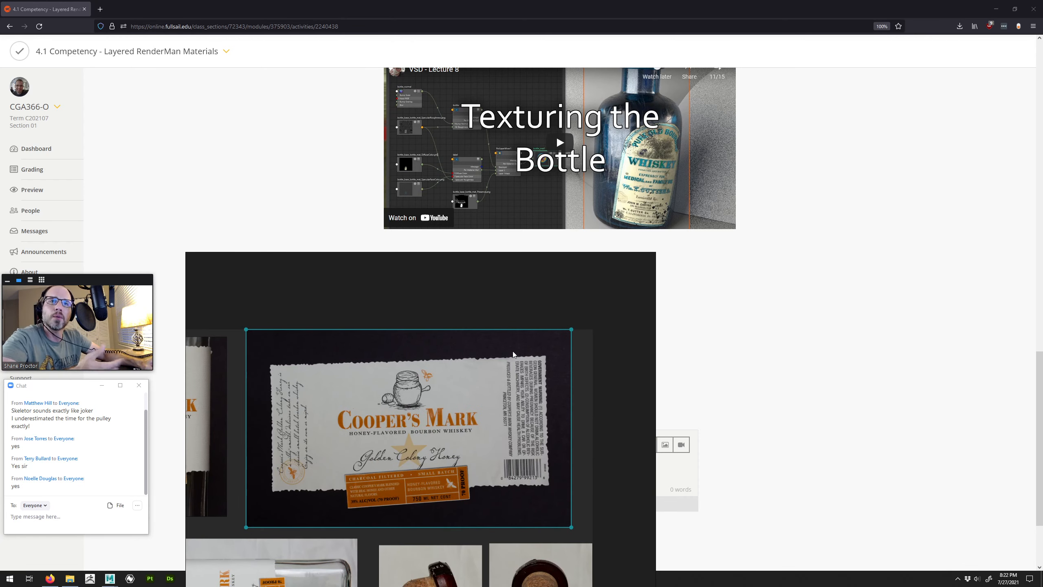
left_click_drag(537, 353, 752, 187)
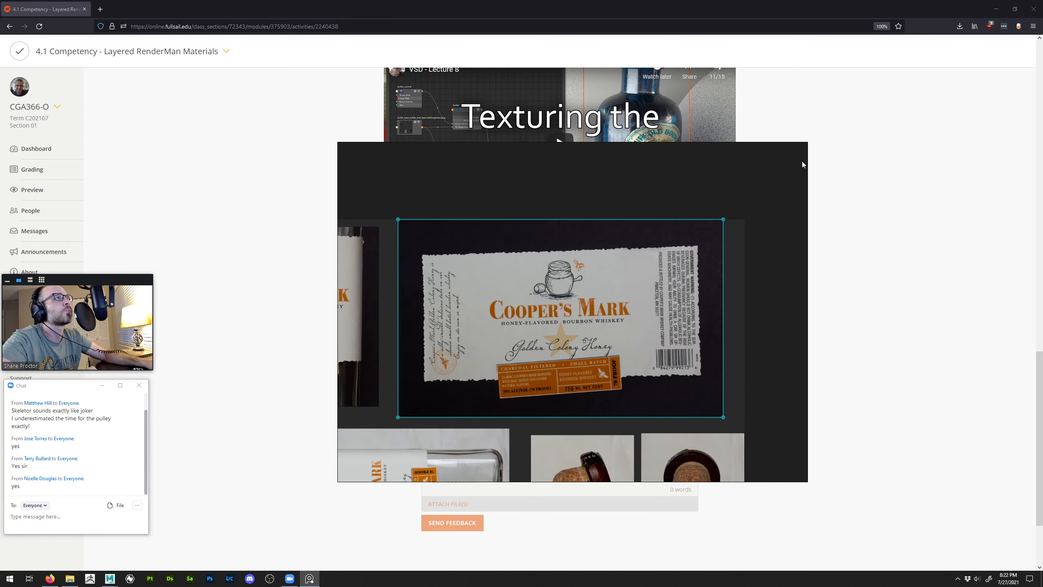
left_click(784, 147)
left_click(996, 8)
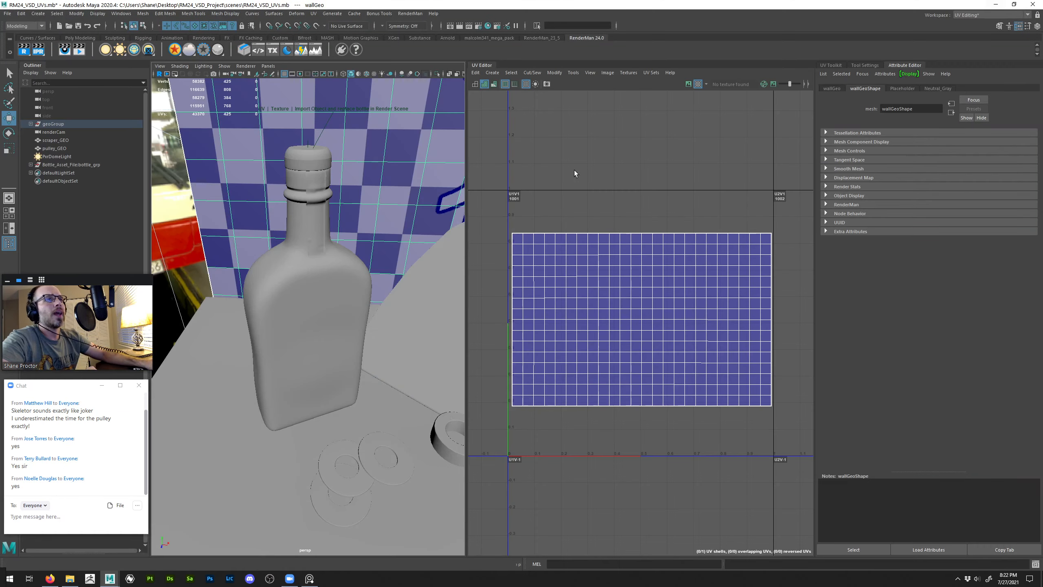
Select the bottle's glass body and examine its neck and cork area from several angles
left_click(333, 298)
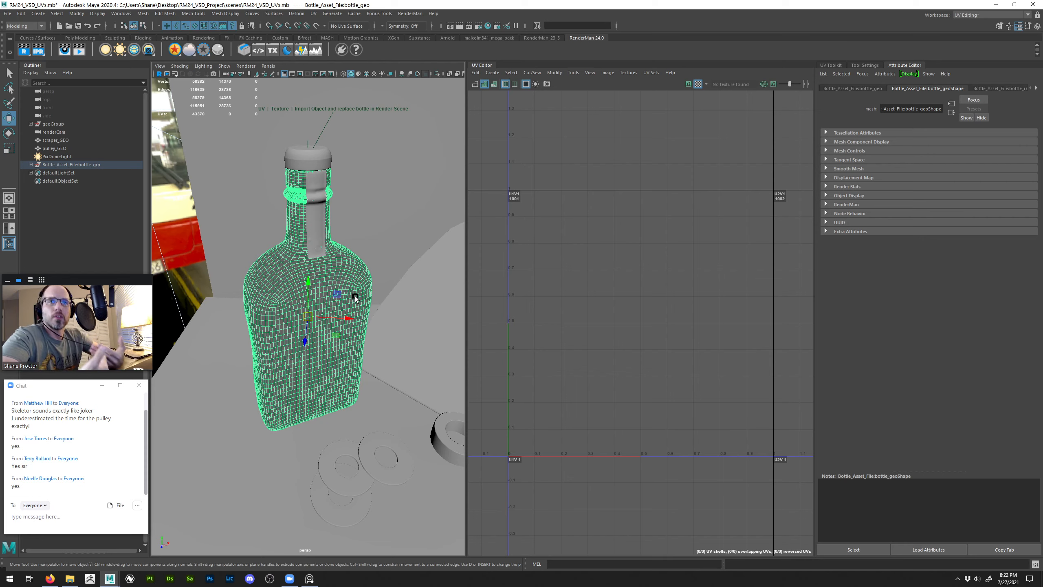
left_click(330, 115)
left_click_drag(172, 175, 295, 166, "alt")
right_click_drag(294, 166, 326, 128, "alt")
middle_click_drag(326, 127, 299, 185, "alt")
left_click_drag(298, 184, 205, 197, "alt")
Lift the cork top and the cork up from the bottle neck and undo these moves
left_click(283, 227)
left_click_drag(266, 182, 265, 151)
left_click(270, 235)
left_click_drag(267, 193, 266, 164)
left_click(284, 198, "shift")
key("ctrl+z")
key("ctrl+z")
key("ctrl+z")
key("ctrl+z")
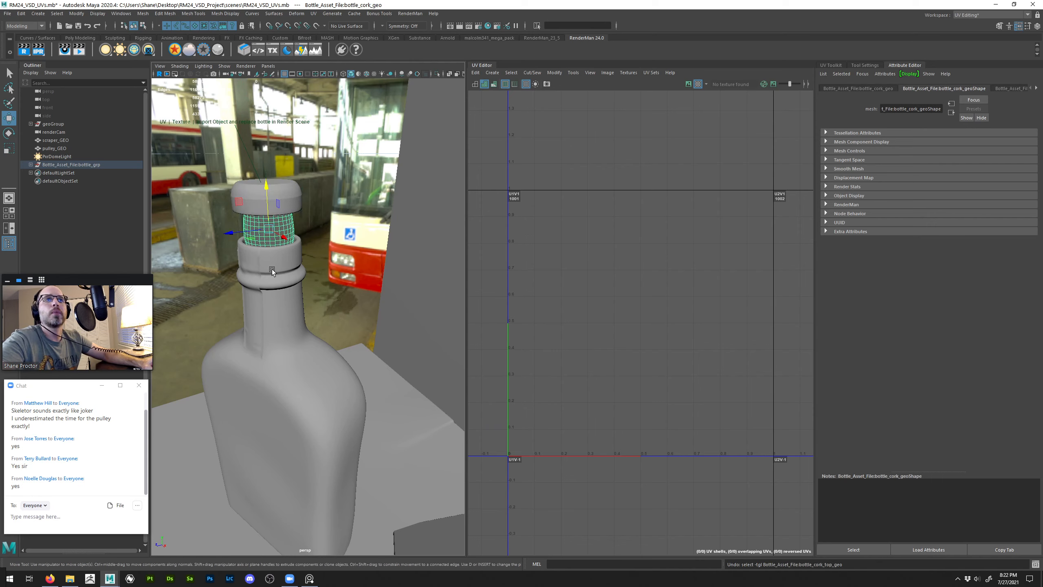
Pull the neck tape label off to the side and raise the cork top and cork above the bottle opening
left_click_drag(262, 279, 288, 241, "alt")
right_click_drag(263, 206, 295, 204, "alt")
middle_click_drag(295, 204, 324, 277, "alt")
right_click_drag(311, 266, 271, 231, "alt")
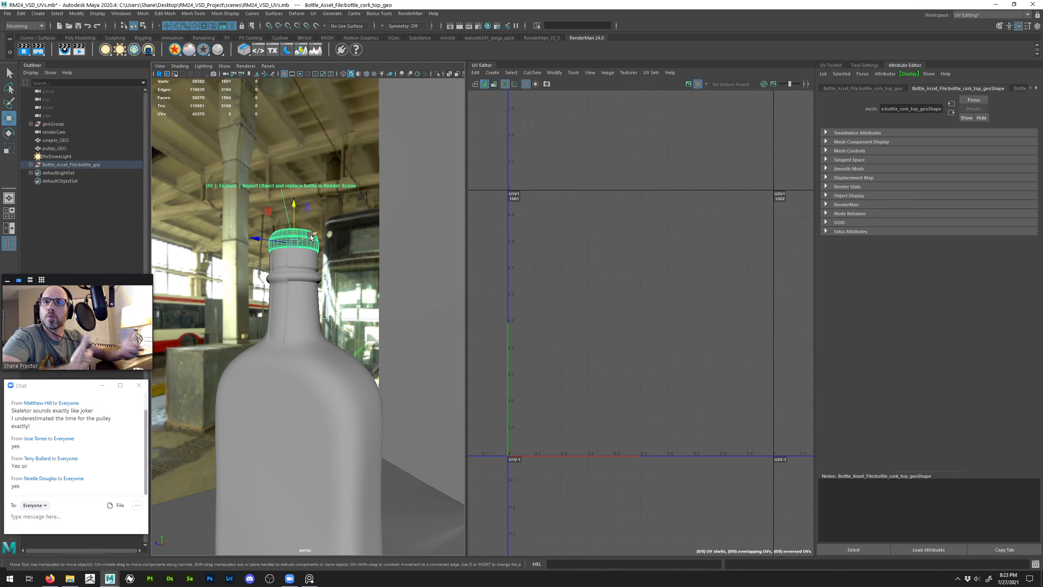
left_click_drag(322, 245, 271, 324, "alt")
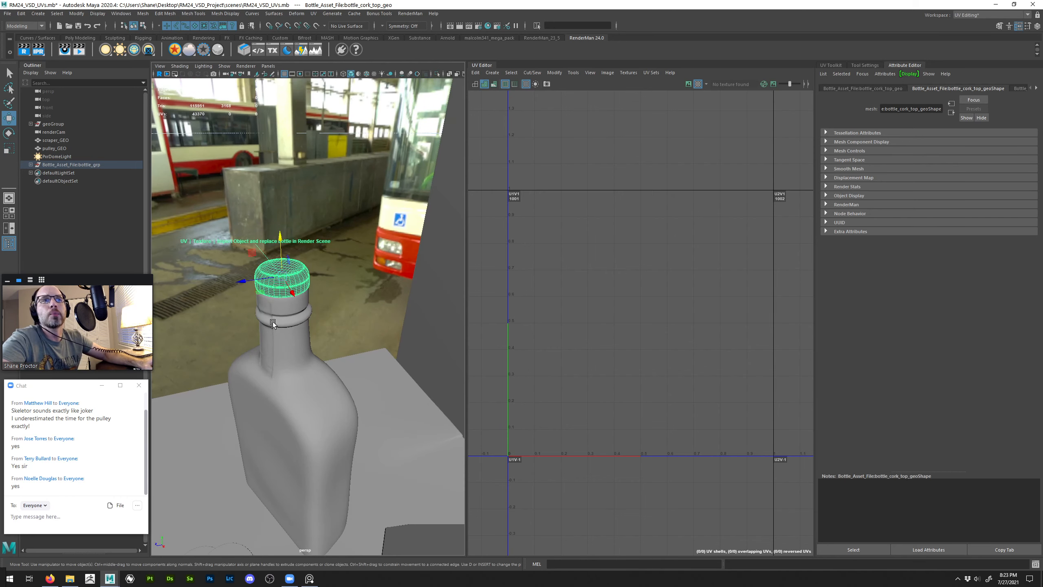
left_click(266, 332)
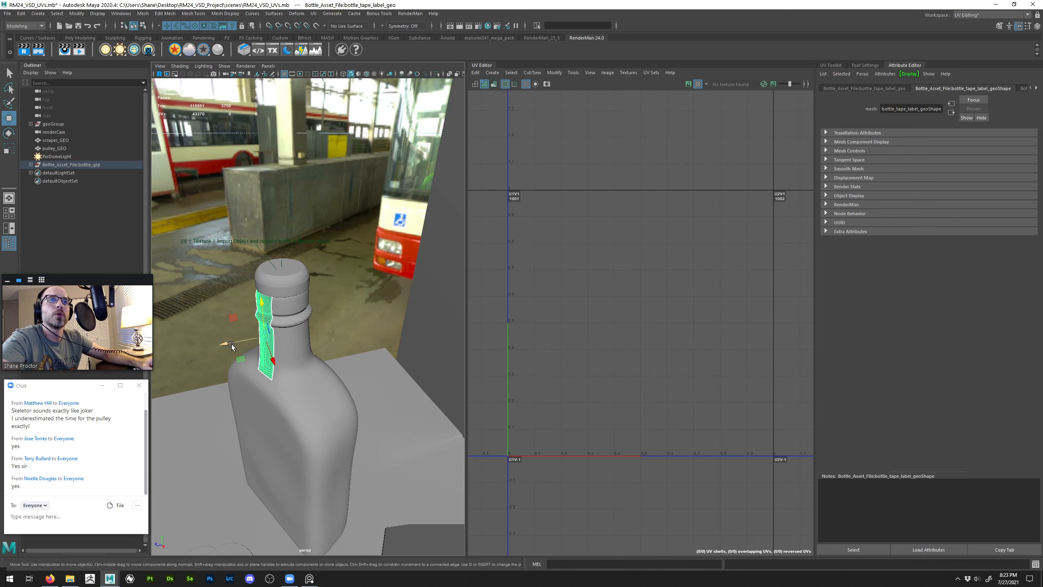
left_click_drag(231, 346, 136, 353)
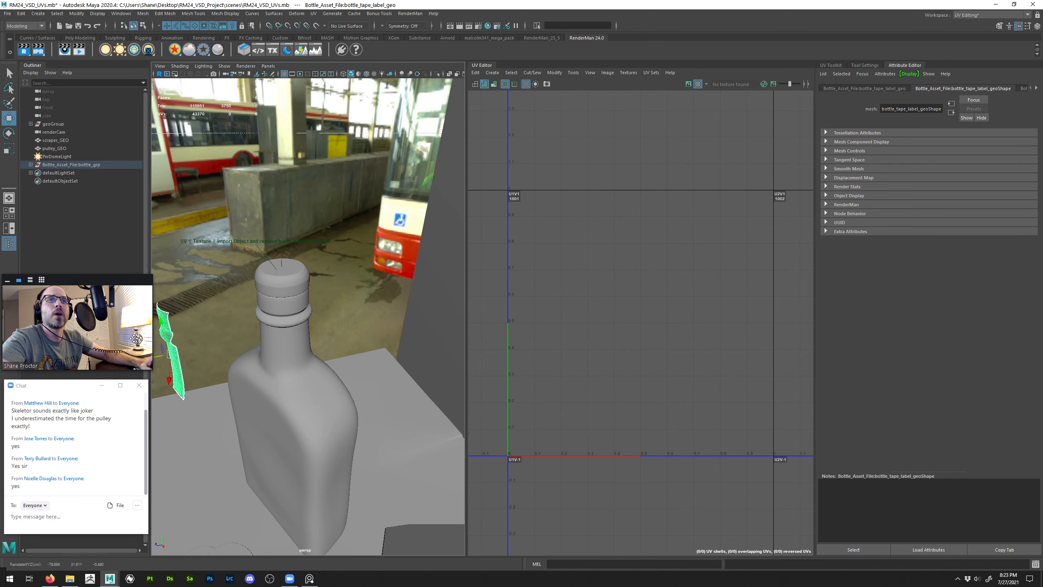
left_click(278, 285)
left_click_drag(280, 248, 282, 155)
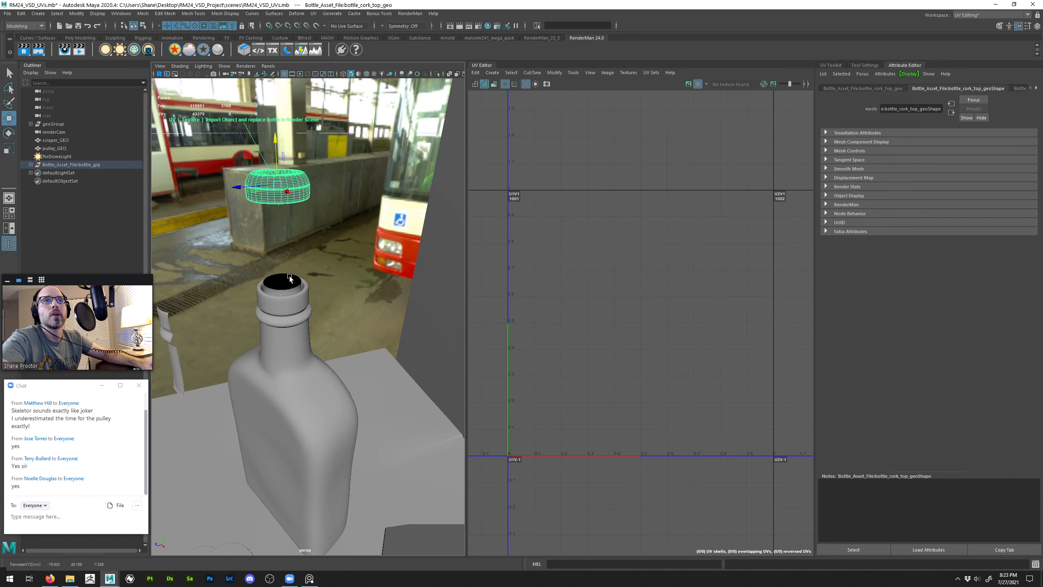
left_click(287, 278)
left_click_drag(286, 256, 314, 240)
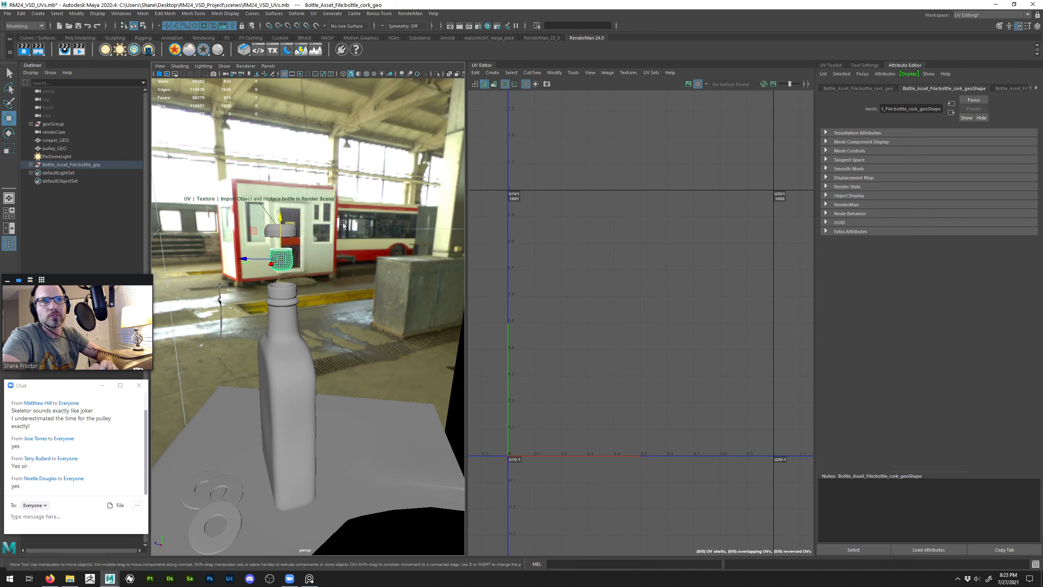
Reset Translate X, Y and Z to 0 for the cork top, cork and tape label together
left_click(273, 230)
left_click_drag(263, 280, 290, 272, "alt")
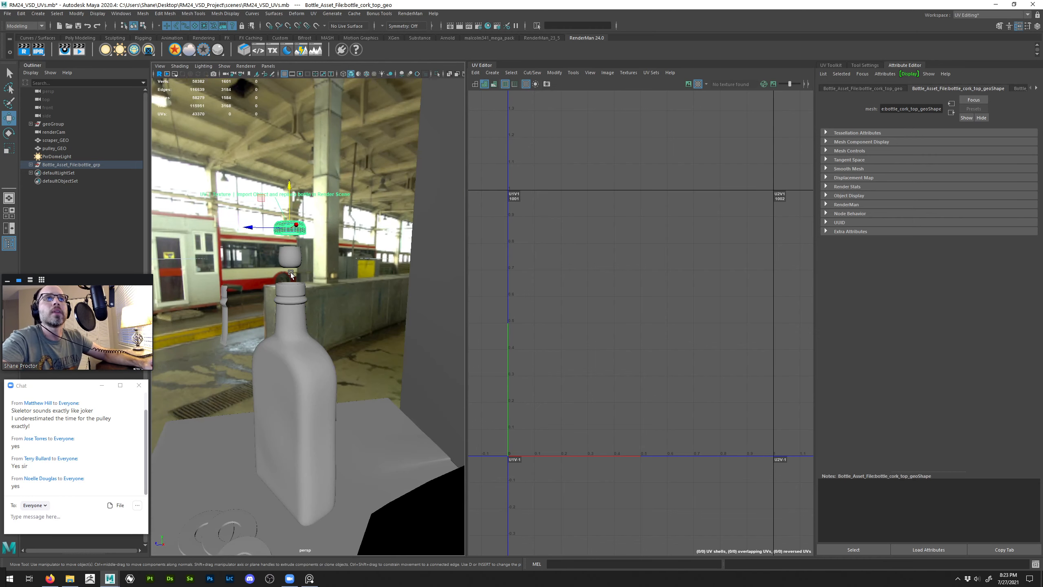
right_click_drag(290, 272, 318, 284, "alt")
middle_click_drag(318, 284, 353, 308, "alt")
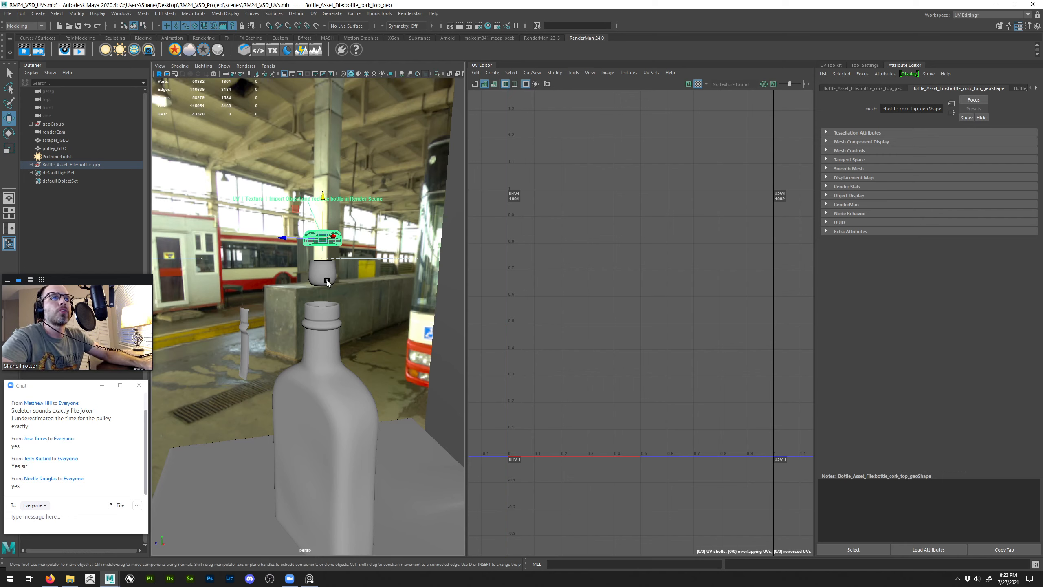
left_click(244, 328)
key("ctrl+a")
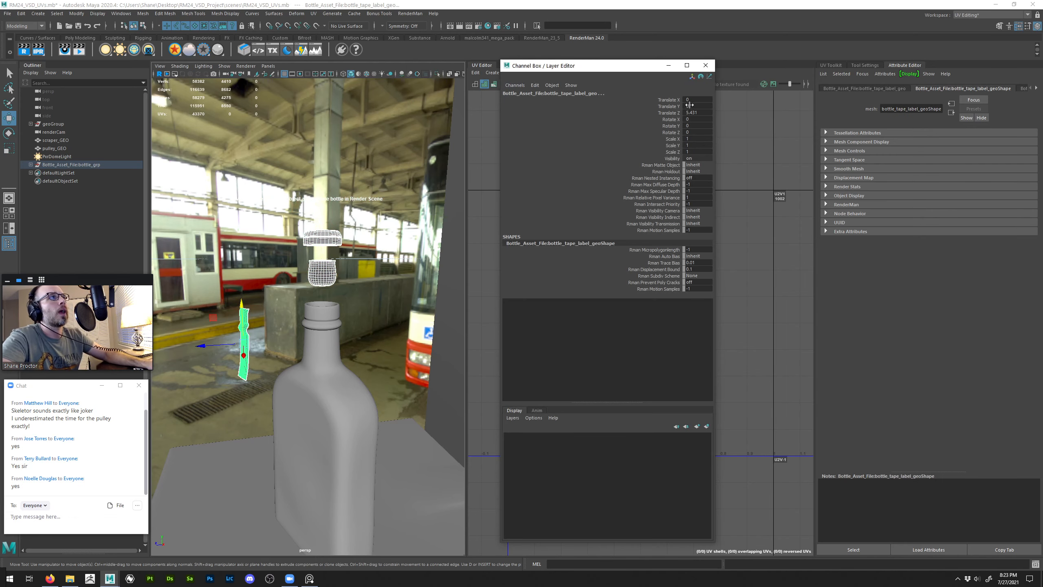
left_click_drag(690, 105, 690, 113)
type("0")
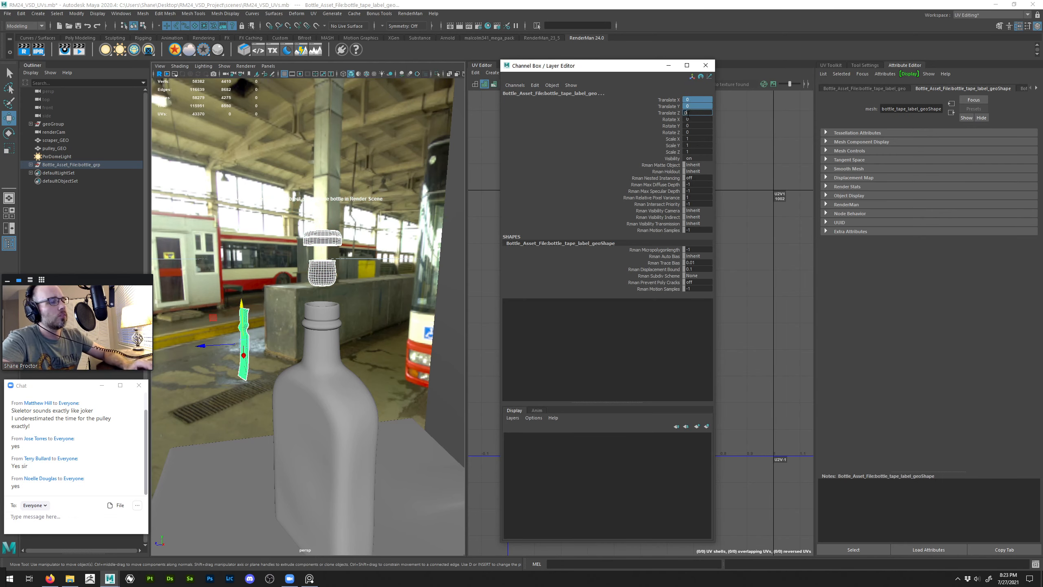
key("Return")
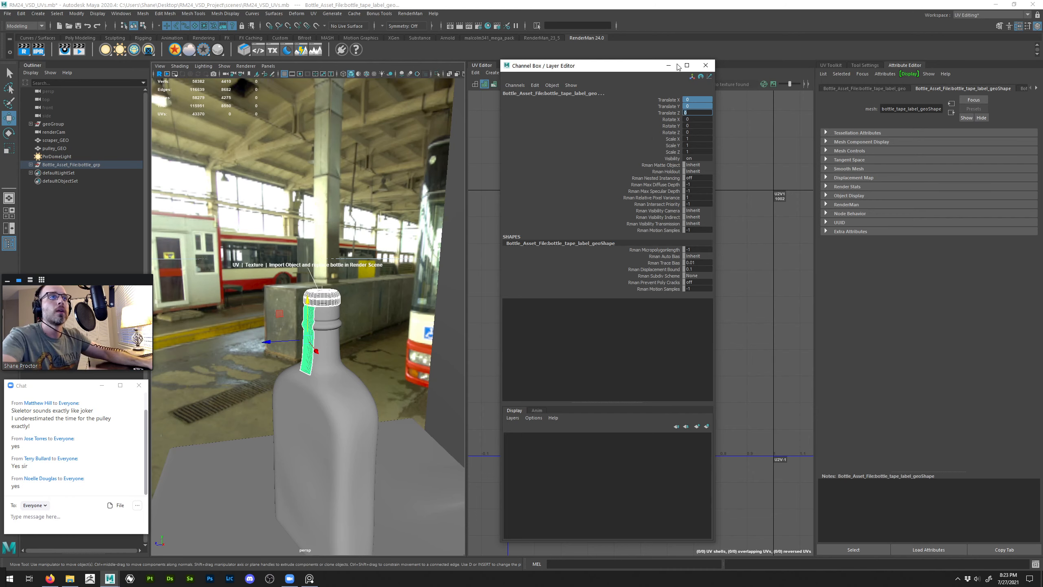
Select the whole bottle group and close the Channel Box
left_click(330, 301)
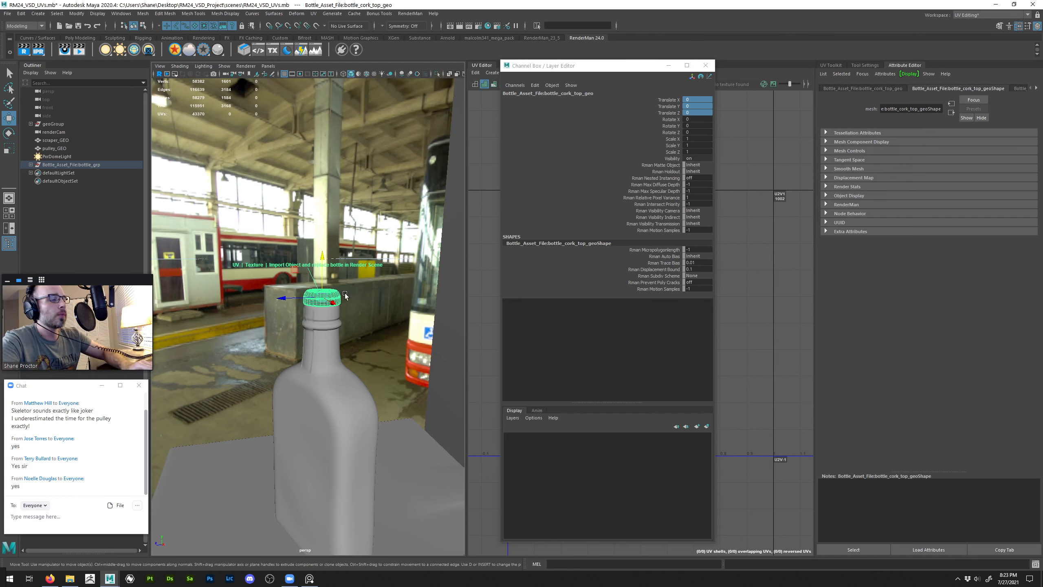
key("Up")
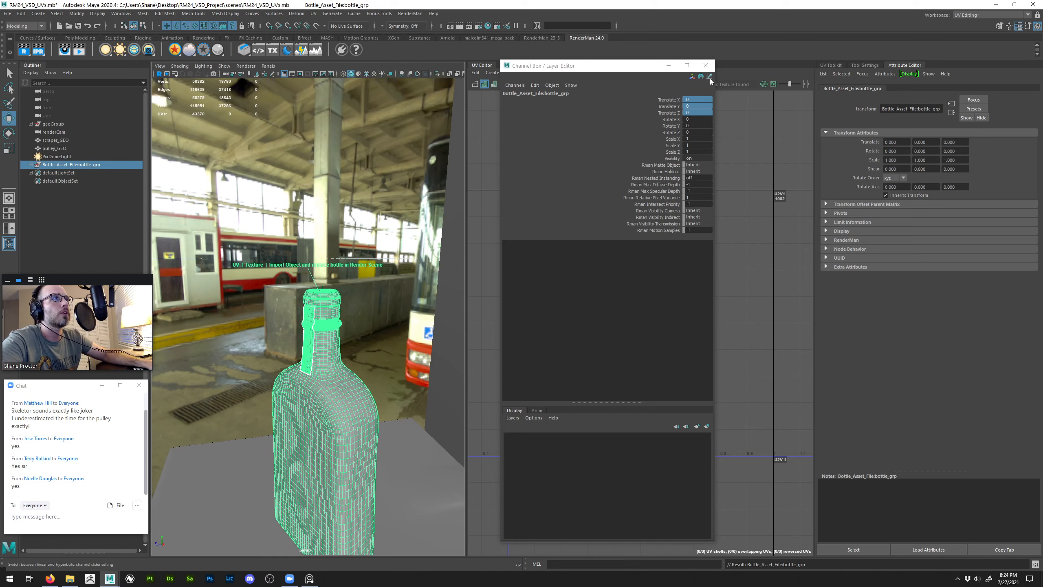
left_click(706, 65)
left_click(958, 579)
left_click(957, 580)
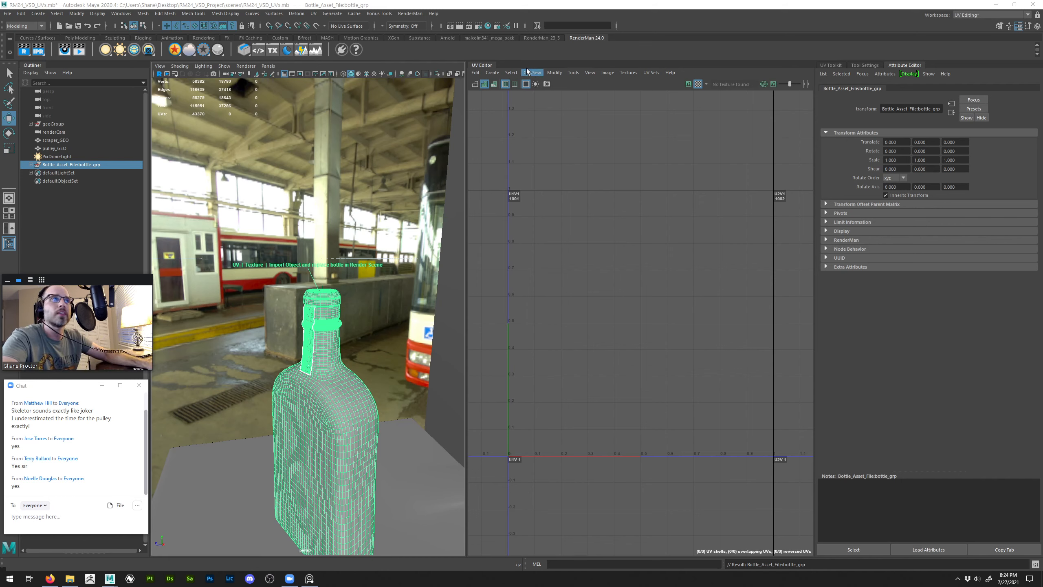
Try to apply Automatic UV mapping to the whole bottle group
left_click(499, 73)
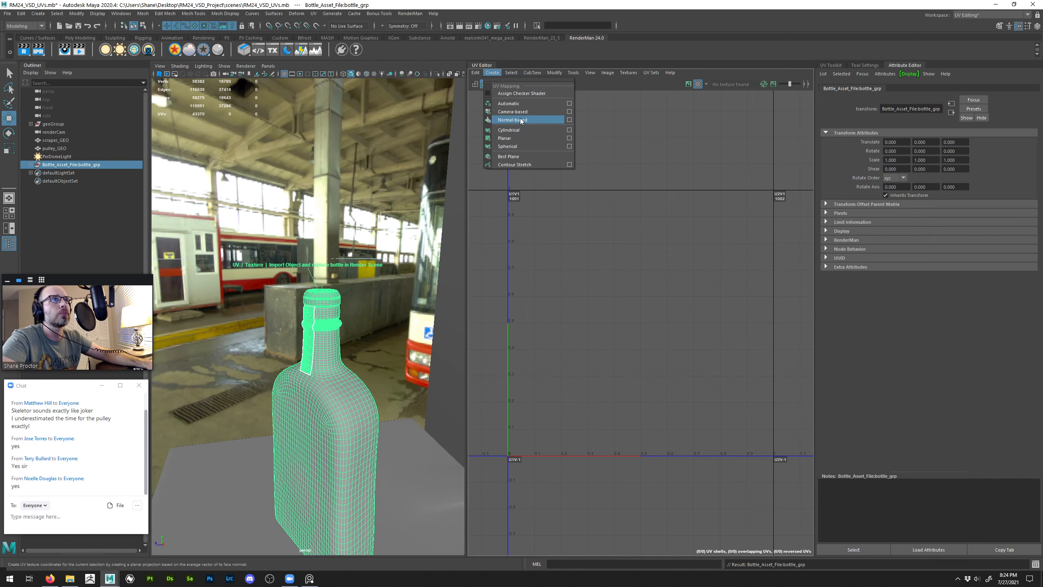
left_click(509, 103)
left_click(410, 287)
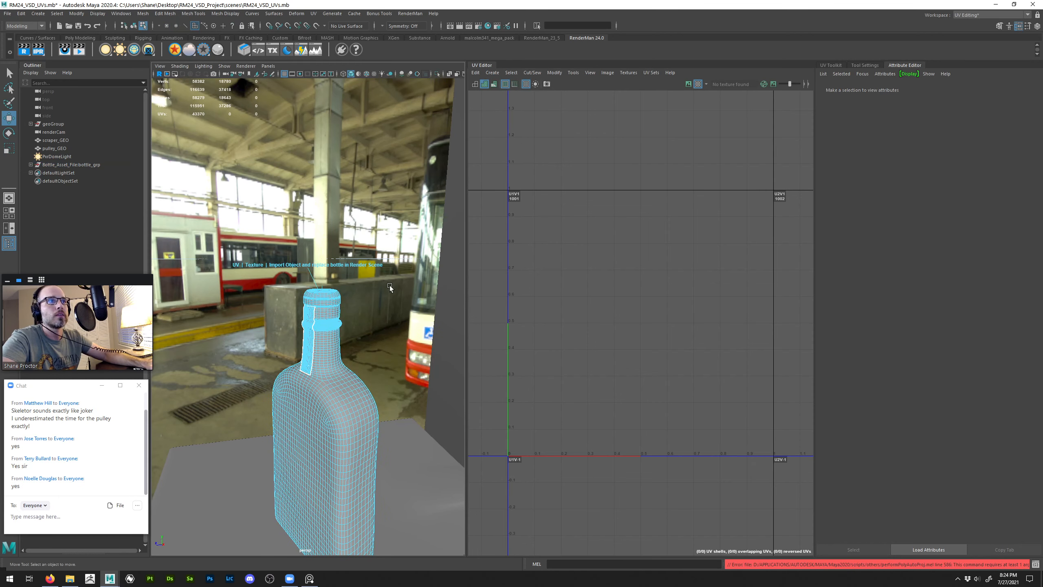
Apply Automatic UV mapping to the cork, cork top, bottle and tape label meshes selected together
right_click_drag(319, 321, 355, 305)
left_click(309, 328)
left_click(325, 322, "shift")
left_click(329, 297, "shift")
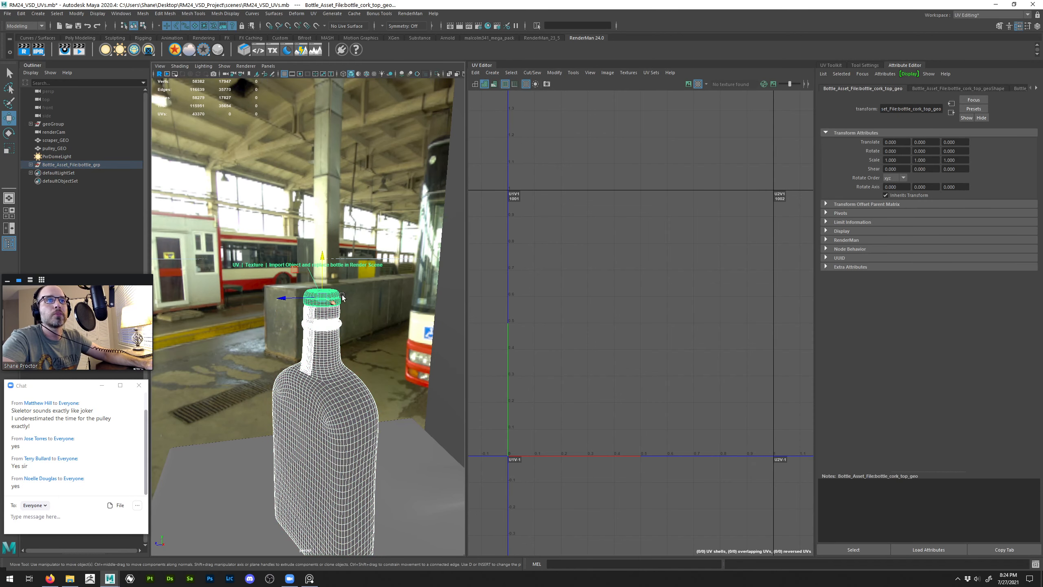
left_click(31, 164)
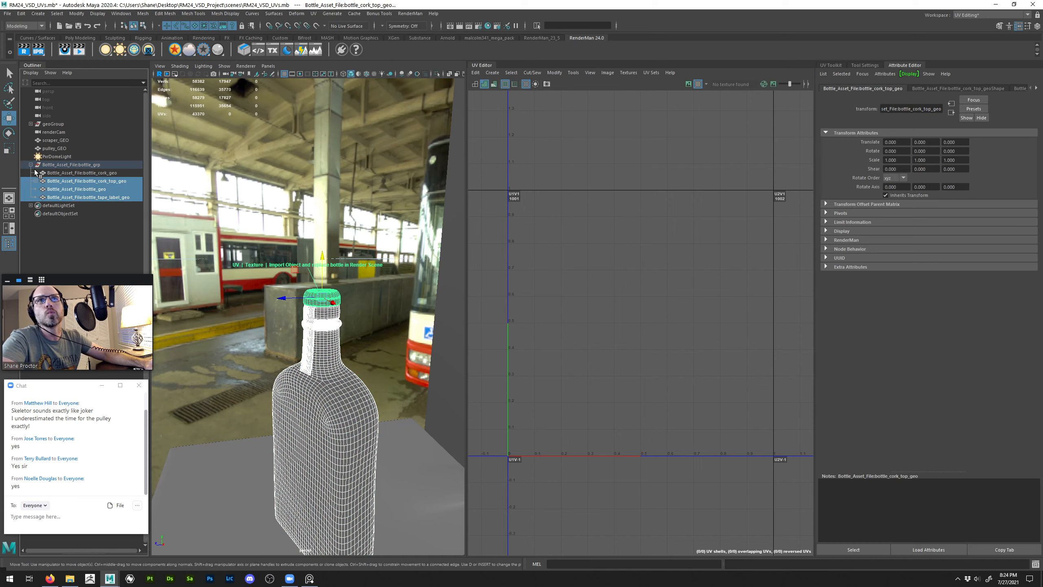
left_click(69, 173, "ctrl")
left_click(494, 73)
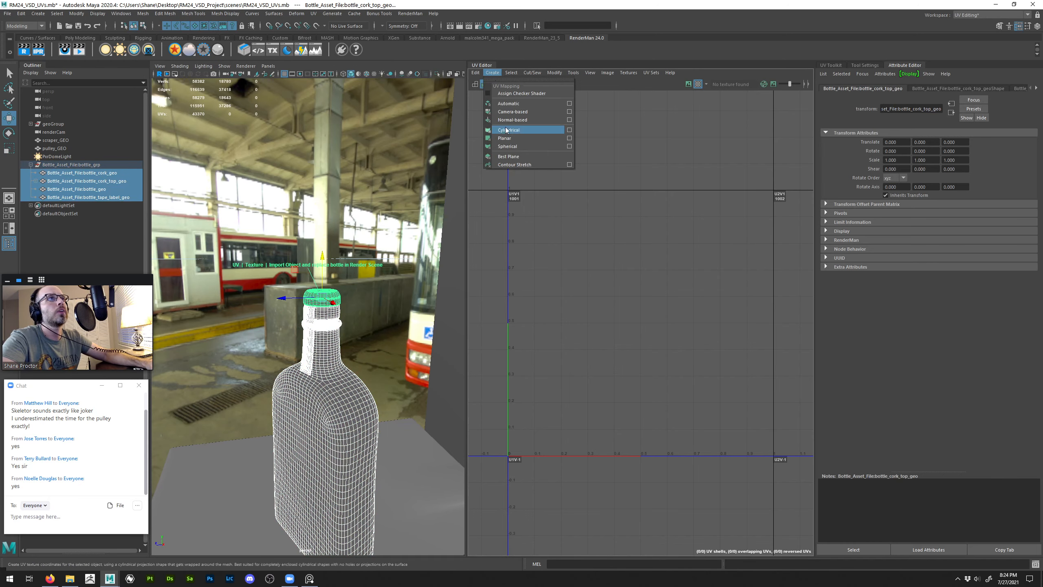
left_click(509, 103)
Select all the bottle's UV shells and arrange them without overlaps using Layout
right_click_drag(569, 233, 595, 201)
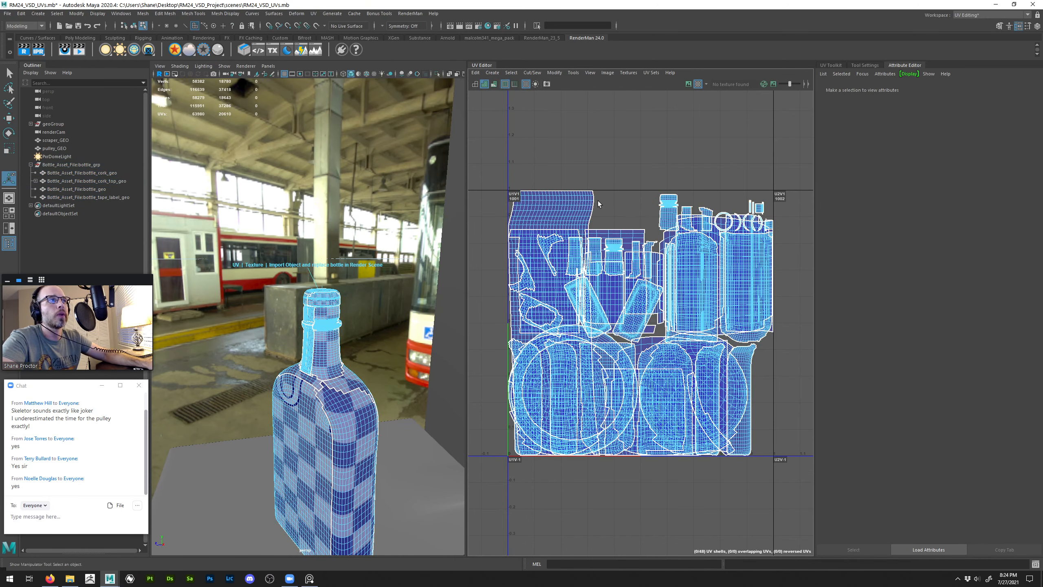
left_click_drag(490, 163, 800, 515)
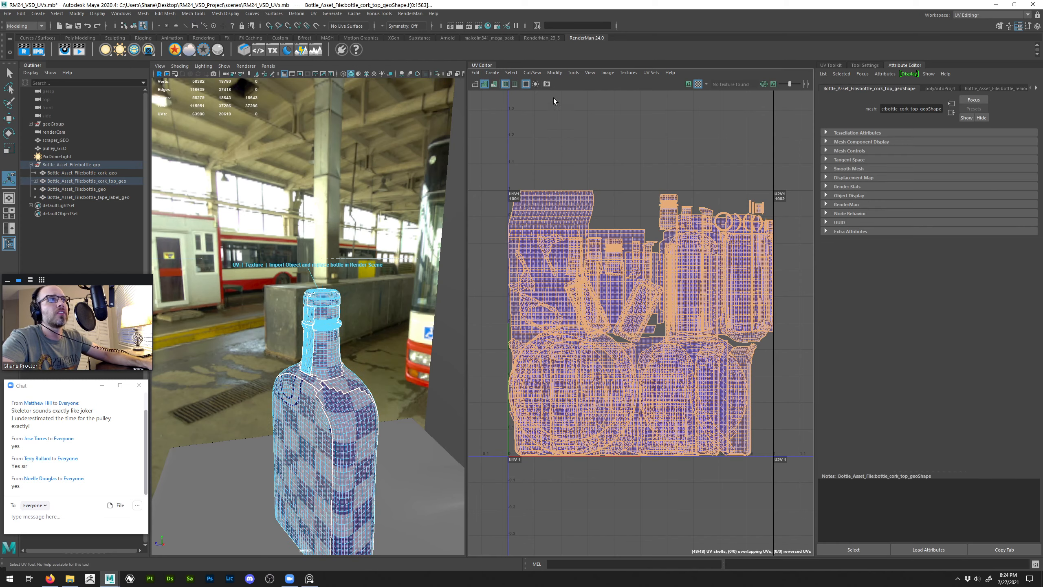
left_click(554, 72)
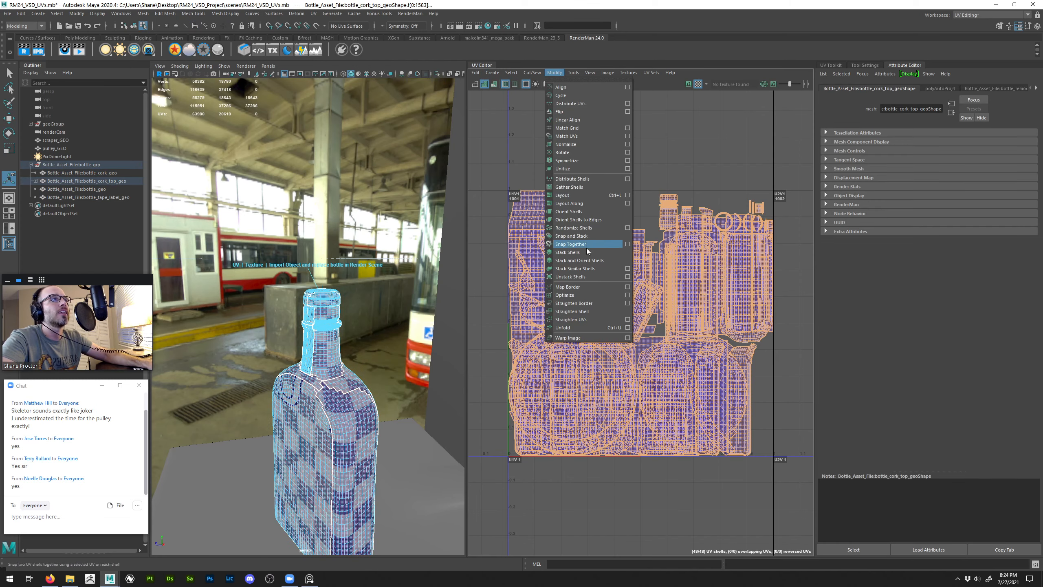
left_click(569, 194)
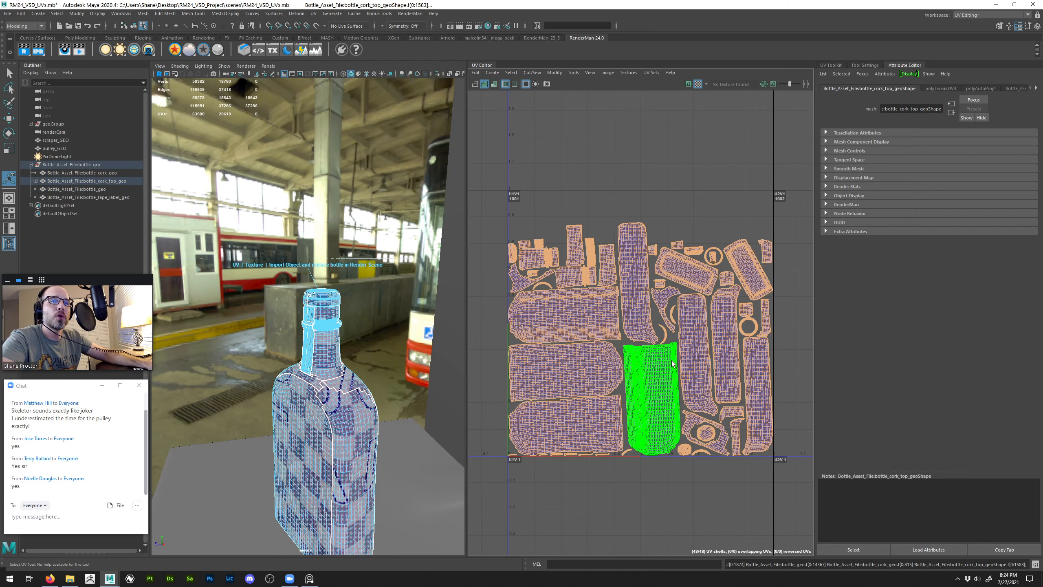
Return from UV selection to object selection and select the cork, cork top, bottle and tape label meshes together
right_click_drag(322, 338, 347, 327)
left_click(382, 322)
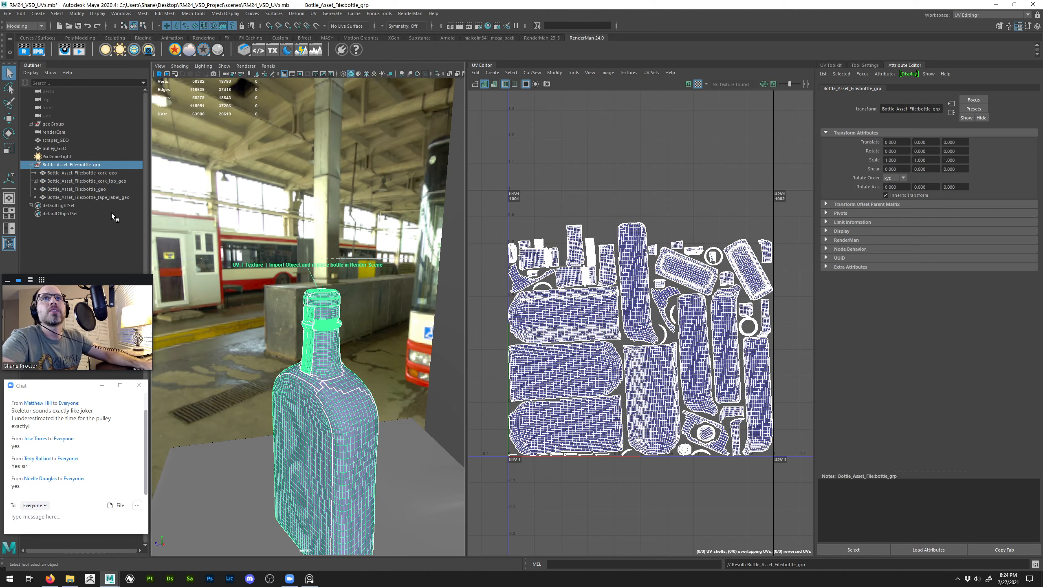
left_click(92, 173)
left_click(113, 198, "shift")
Export the selected bottle meshes as an FBX file named Bottle_Test on the Desktop
left_click(7, 13)
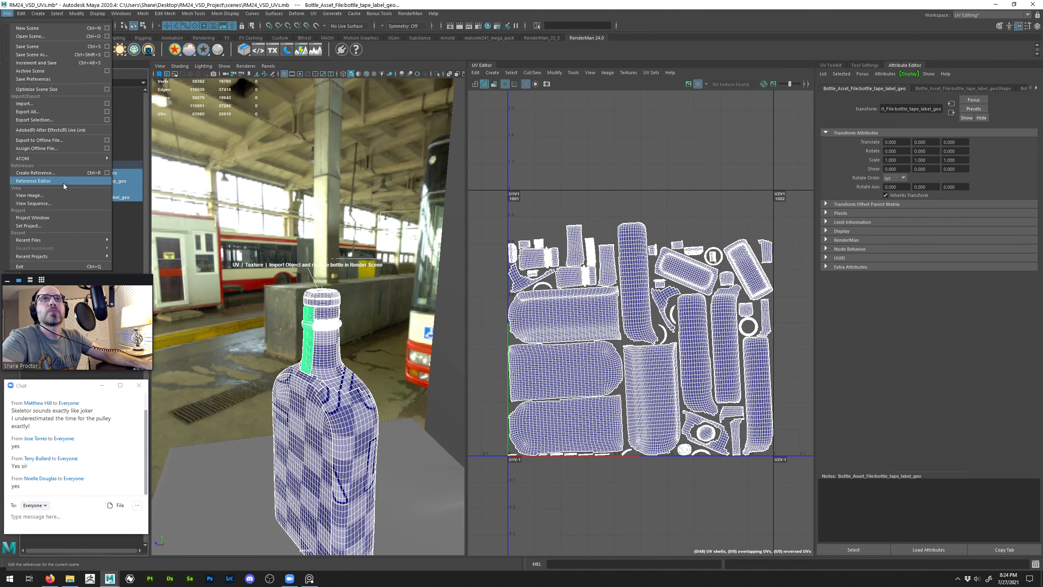
left_click(37, 119)
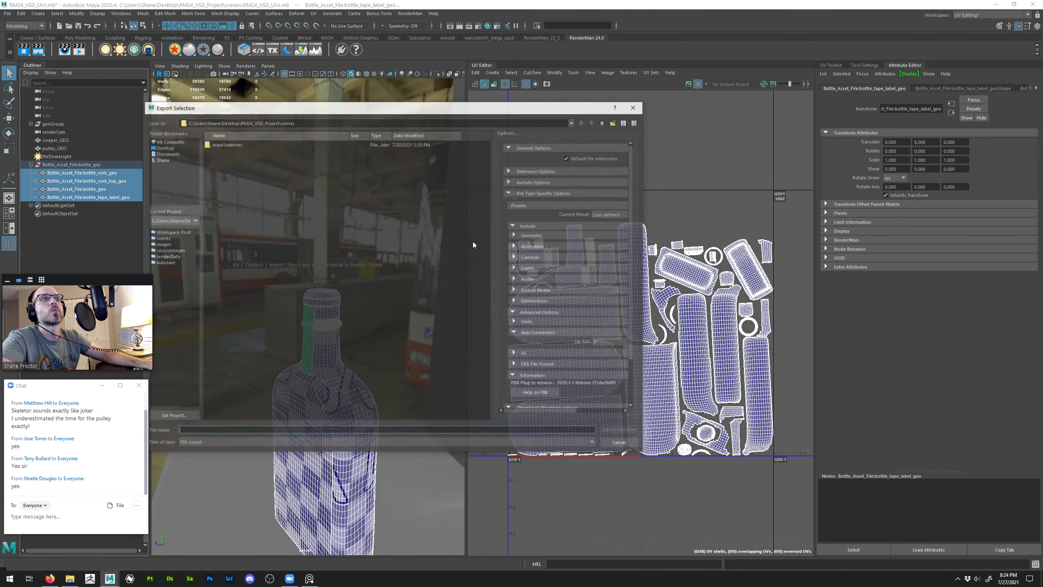
left_click_drag(282, 113, 343, 117)
left_click(231, 144)
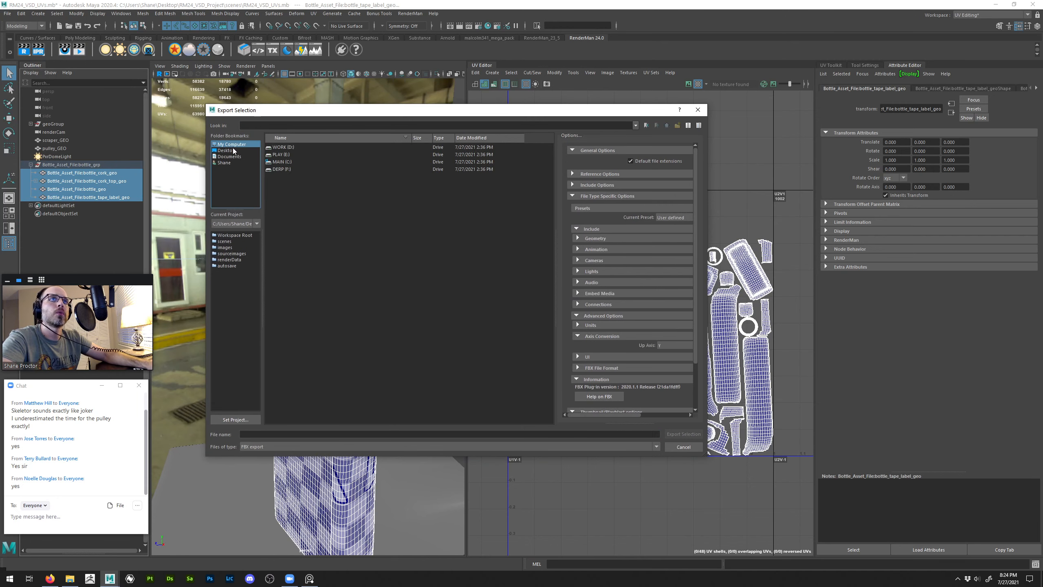
left_click(226, 150)
left_click(270, 433)
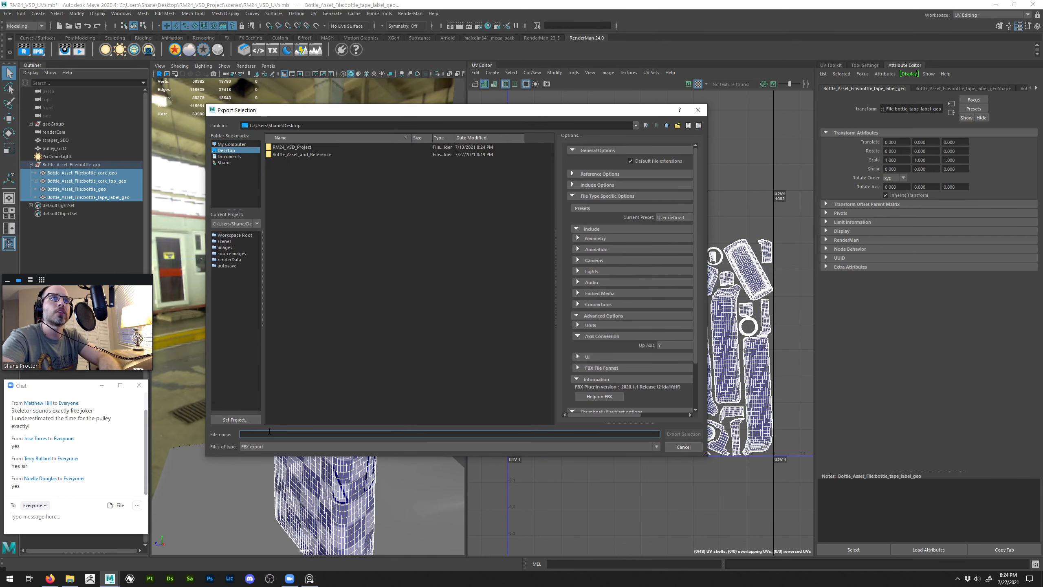
type("Bottle_T")
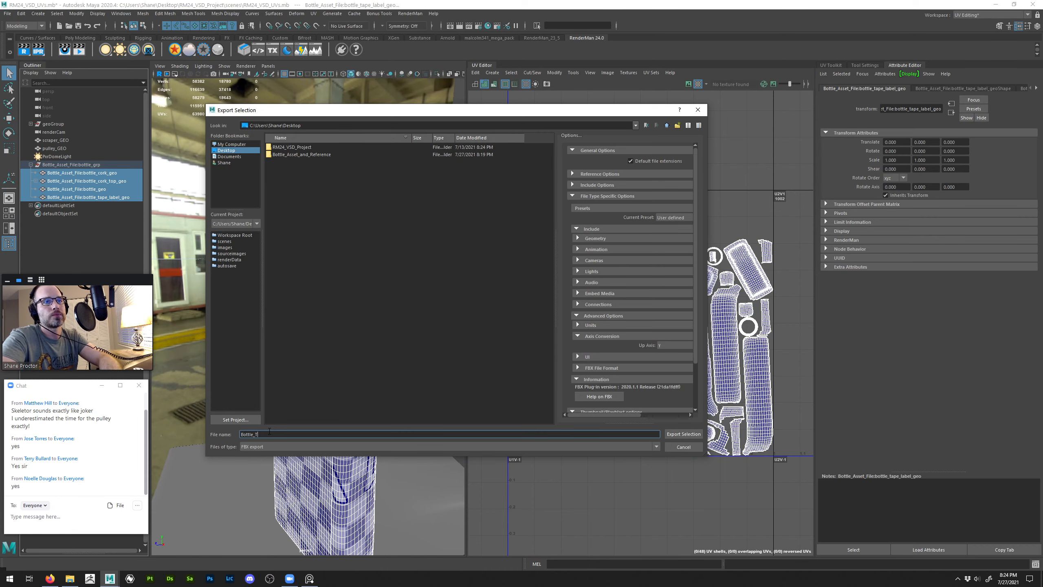
type("est")
key("Return")
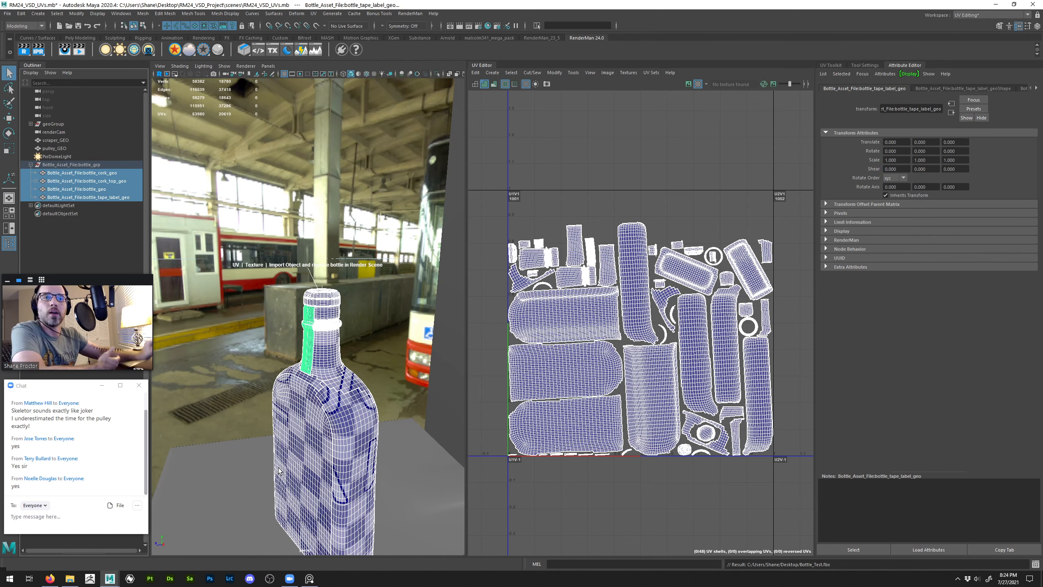
Switch to Substance 3D Painter, decline the update, and start a new project using Bottle_Test.fbx from the Desktop
left_click(152, 579)
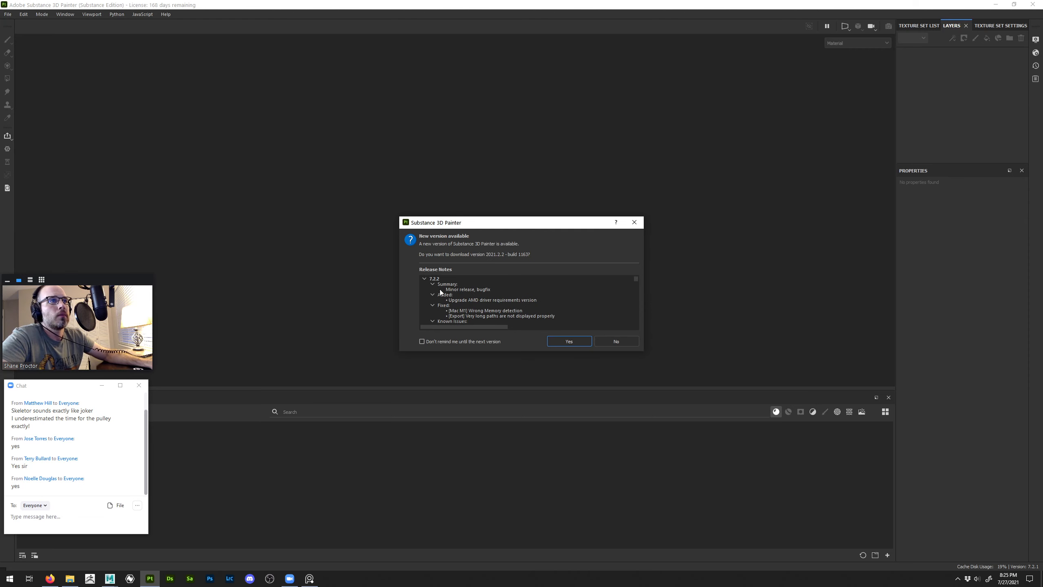
left_click(621, 343)
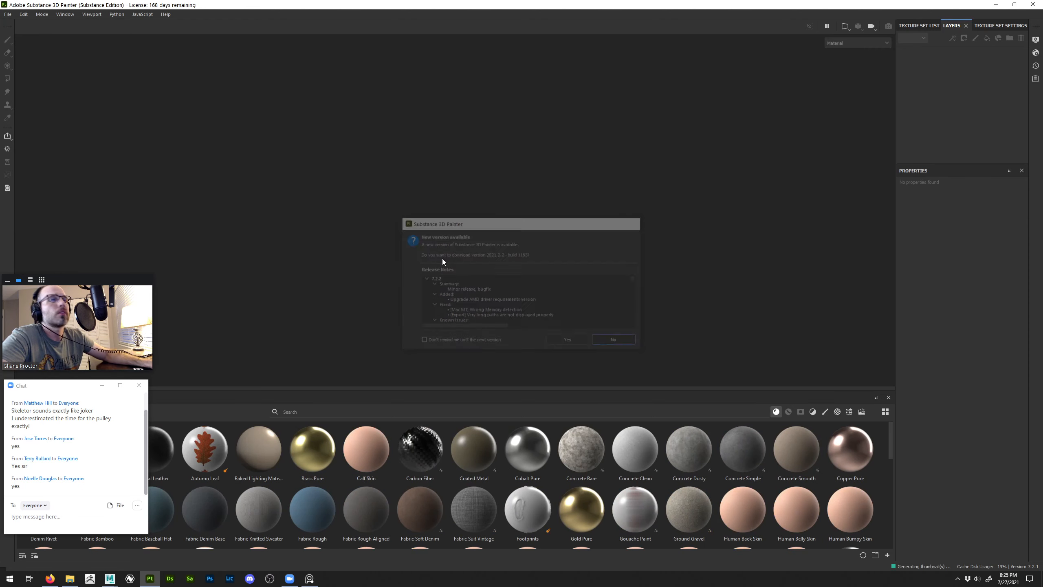
left_click(8, 14)
left_click(20, 23)
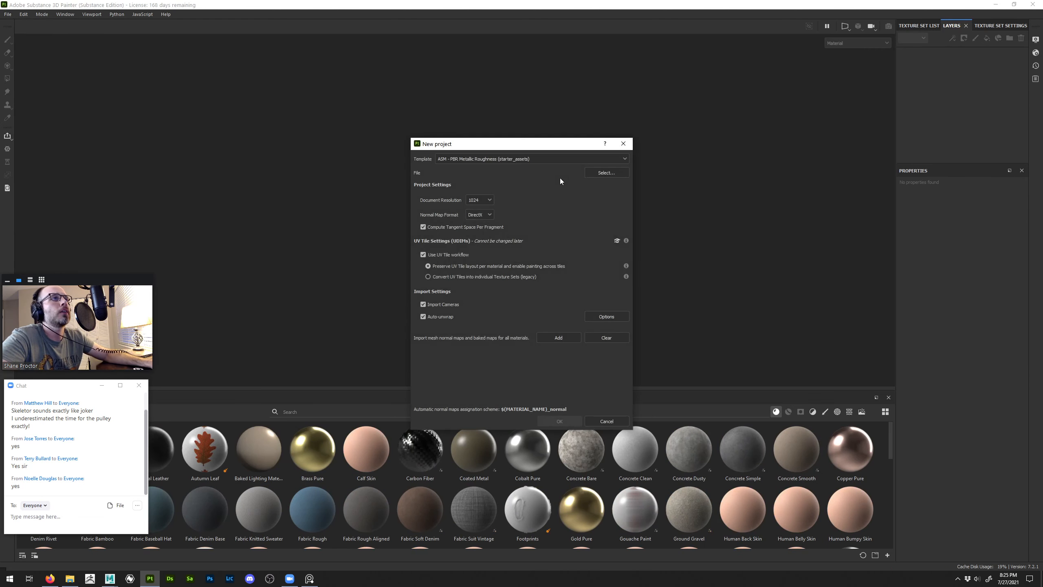
left_click(598, 170)
double_click(598, 217)
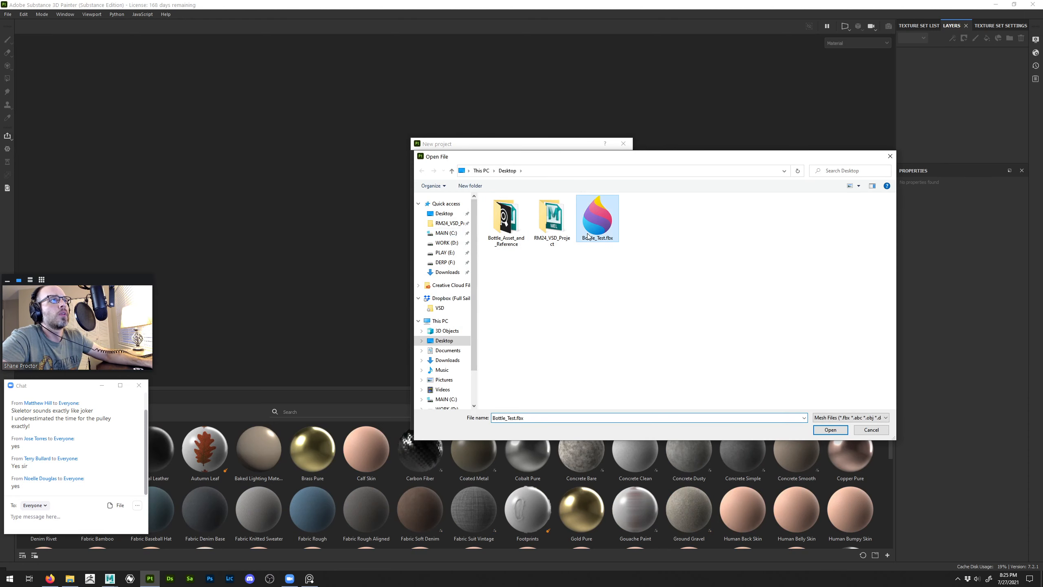
Set the document resolution to 2048, turn off the UV Tile workflow and create the project
left_click(479, 200)
left_click(474, 242)
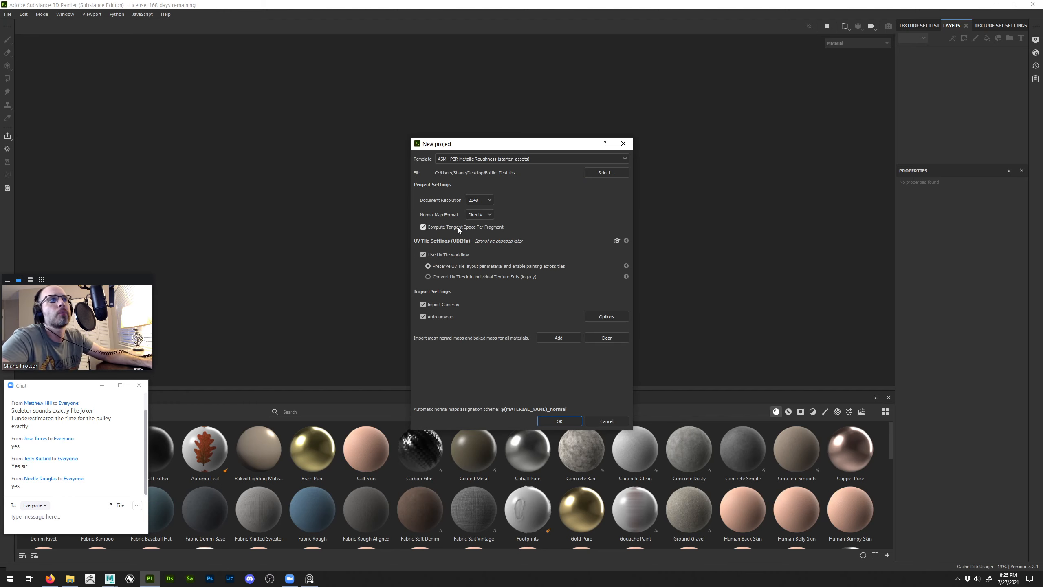
left_click(437, 255)
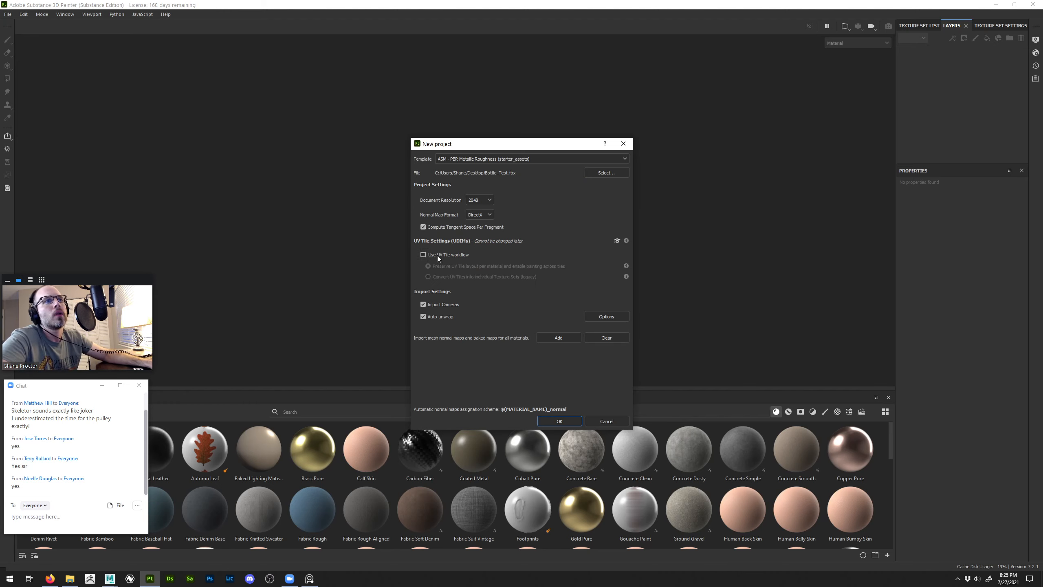
left_click(560, 421)
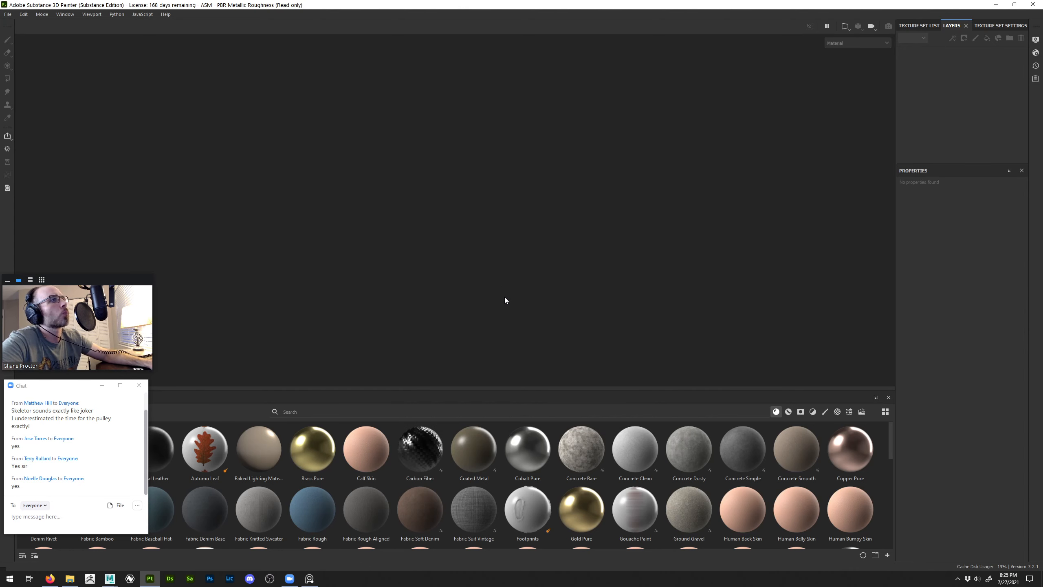
Examine the bottle's neck, cork top and the cork inside the neck up close
mouse_move(547, 221)
left_mouse_down("alt")
mouse_move(250, 196)
mouse_move(674, 185)
mouse_move(421, 193)
left_mouse_up("alt")
middle_click_drag(468, 66, 482, 264, "alt")
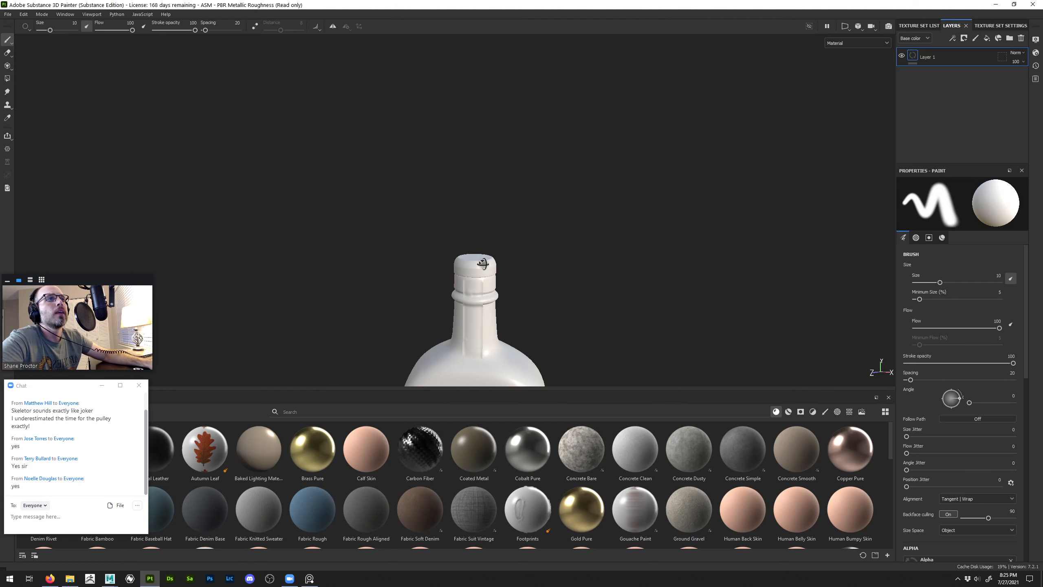
right_click_drag(482, 263, 760, 443, "alt")
left_click_drag(565, 312, 479, 233, "alt")
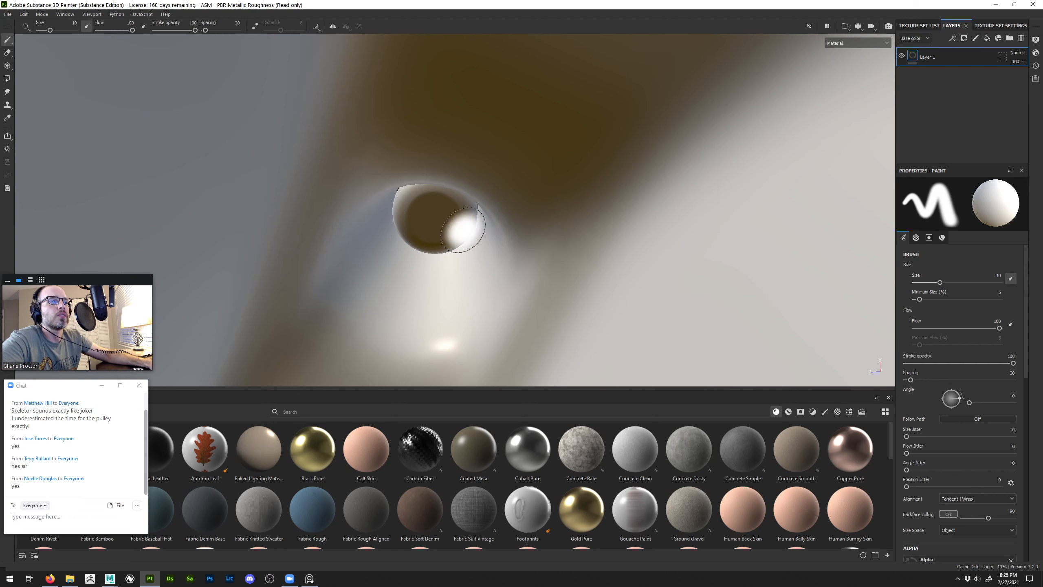
left_click_drag(461, 229, 508, 302, "alt")
left_click_drag(470, 210, 448, 301, "alt")
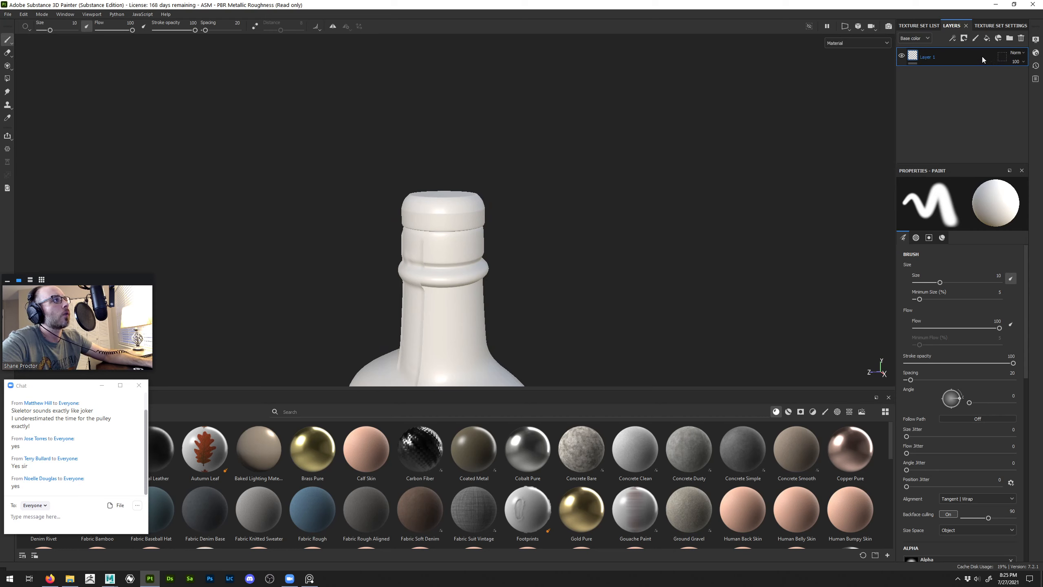
Add a fill layer and set its base color to bright red
left_click(987, 38)
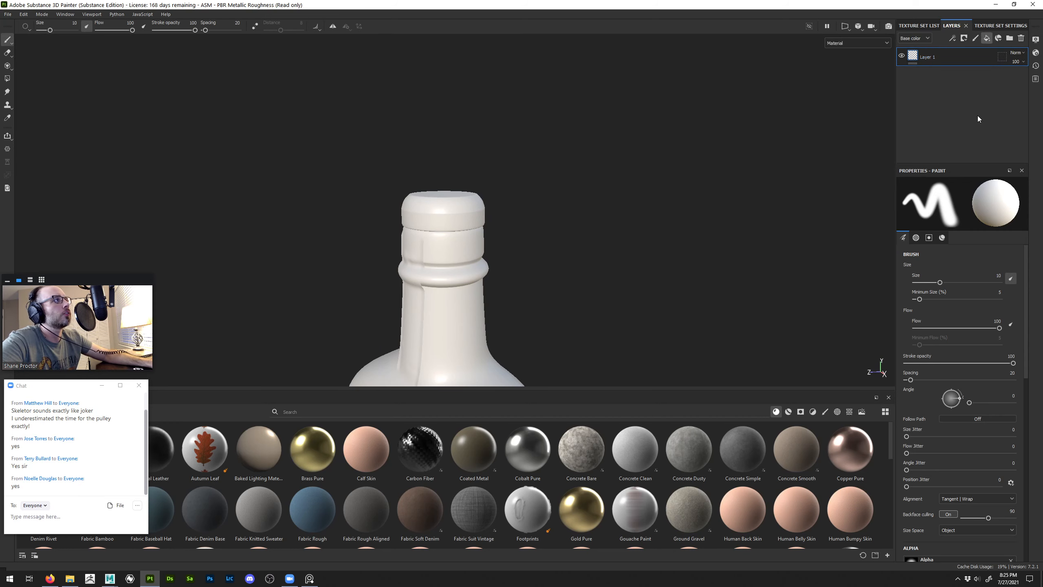
left_click(932, 383)
left_click(991, 404)
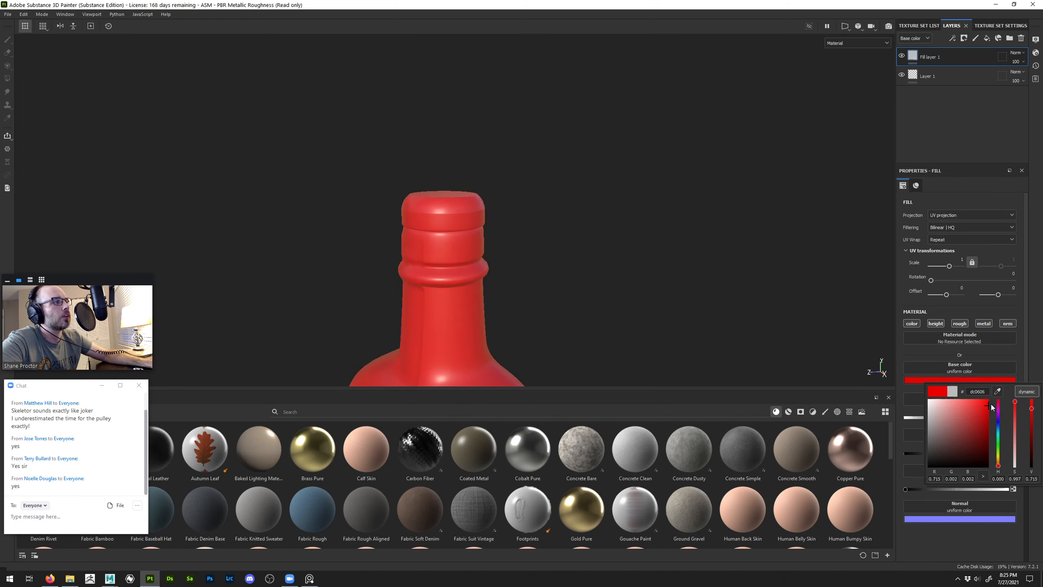
Restrict the red fill layer's geometry mask to the cork and cork top by excluding bottle_geo and bottle_tape_label_geo
left_click(1001, 57)
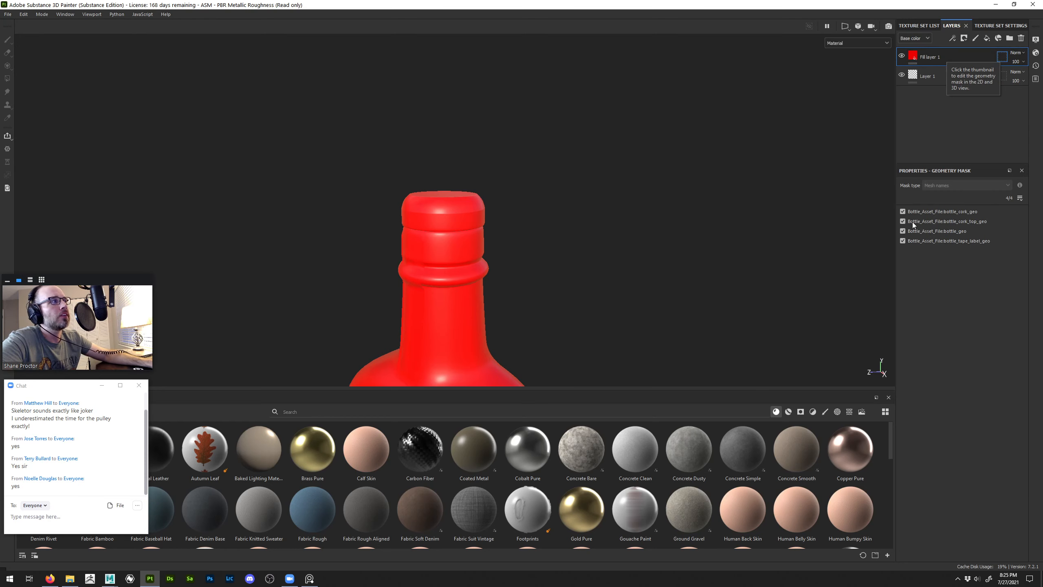
left_click(902, 231)
left_click(902, 241)
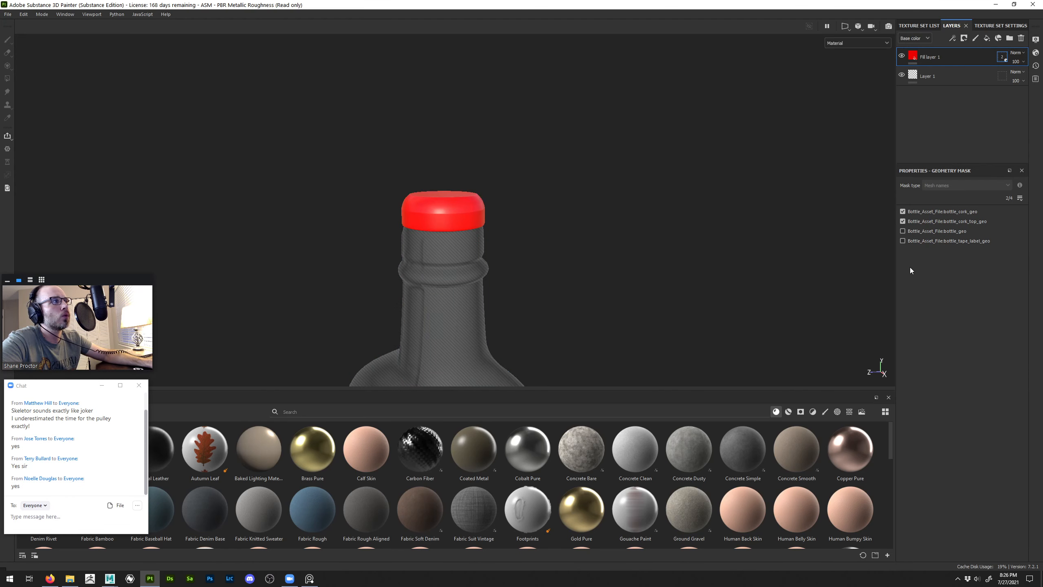
Hide the geometry excluded by the red fill layer's mask and compare the view with the unmasked Layer 1 selected
left_click(913, 58)
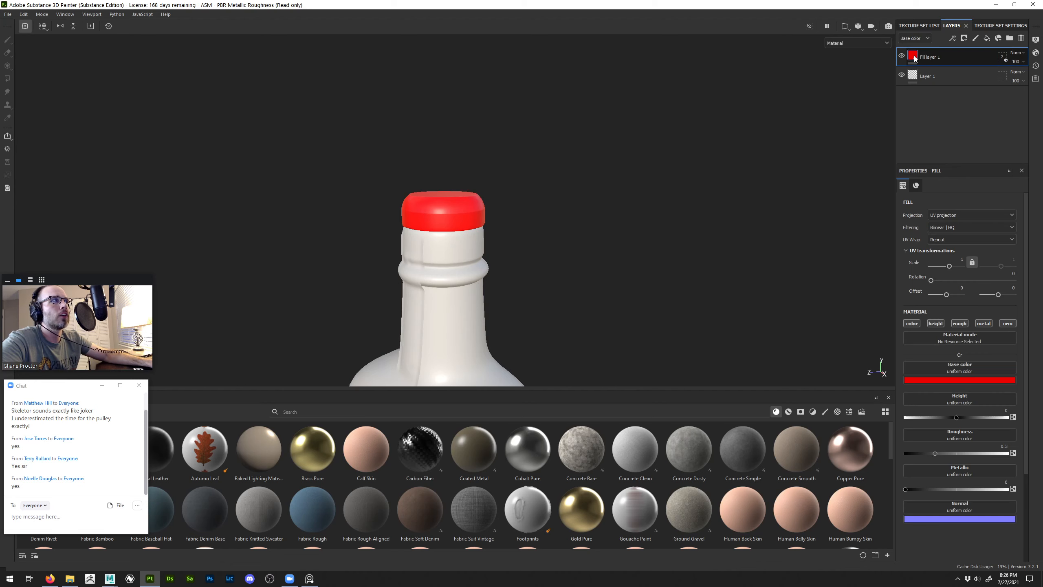
left_click(811, 28)
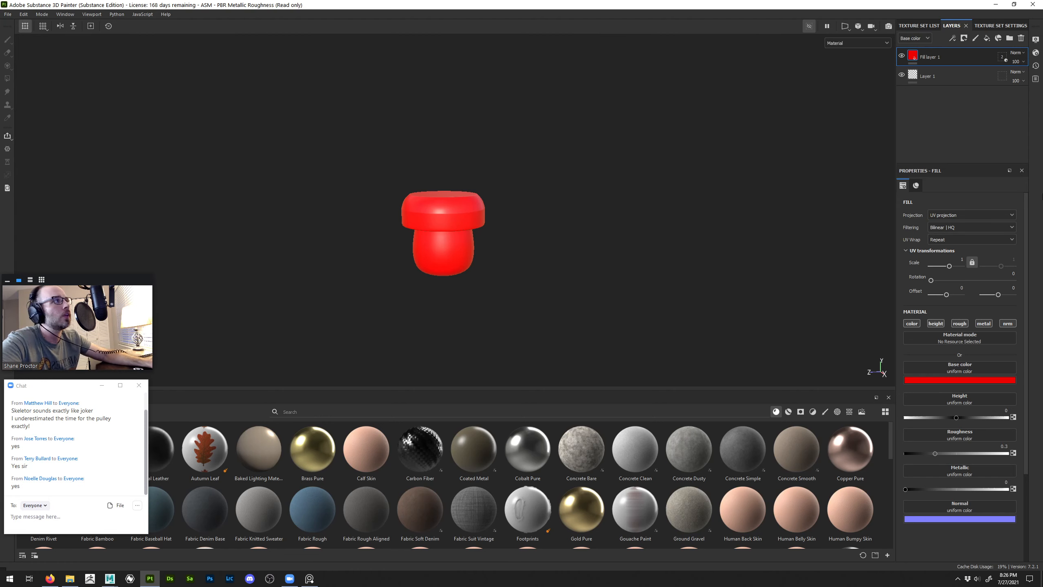
left_click(935, 78)
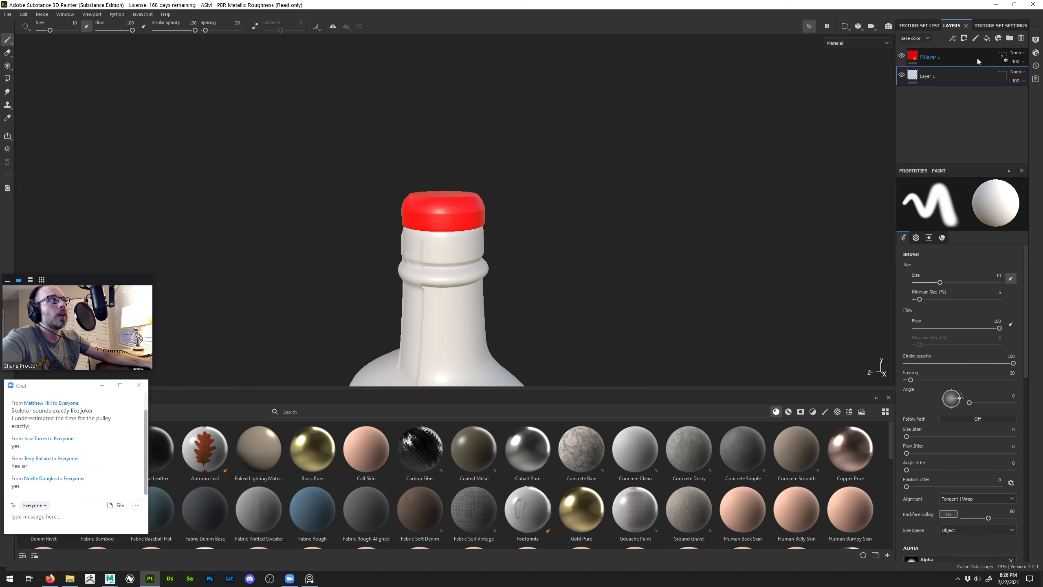
Delete the red fill layer and Layer 1 together
left_click(930, 55)
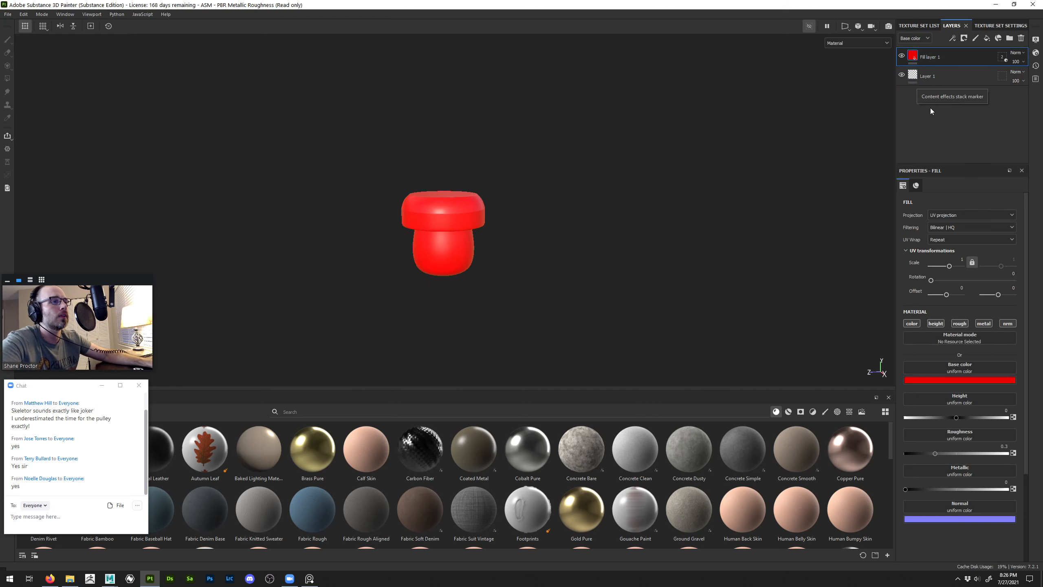
left_click(929, 77, "shift")
key("Delete")
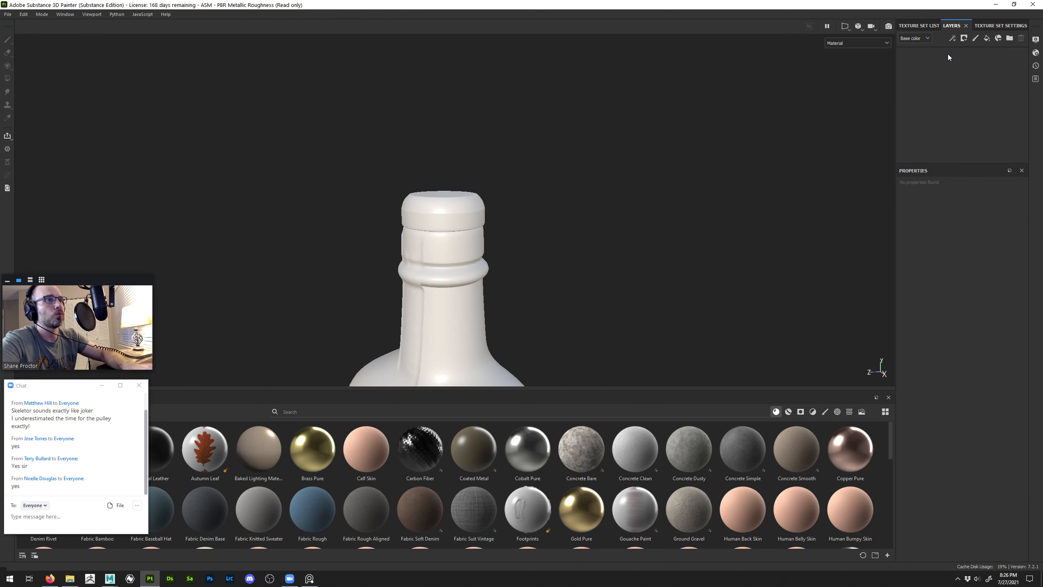
Search the materials for wood and apply Wood Walnut to the whole bottle as a new layer
left_click(323, 411)
type("wood")
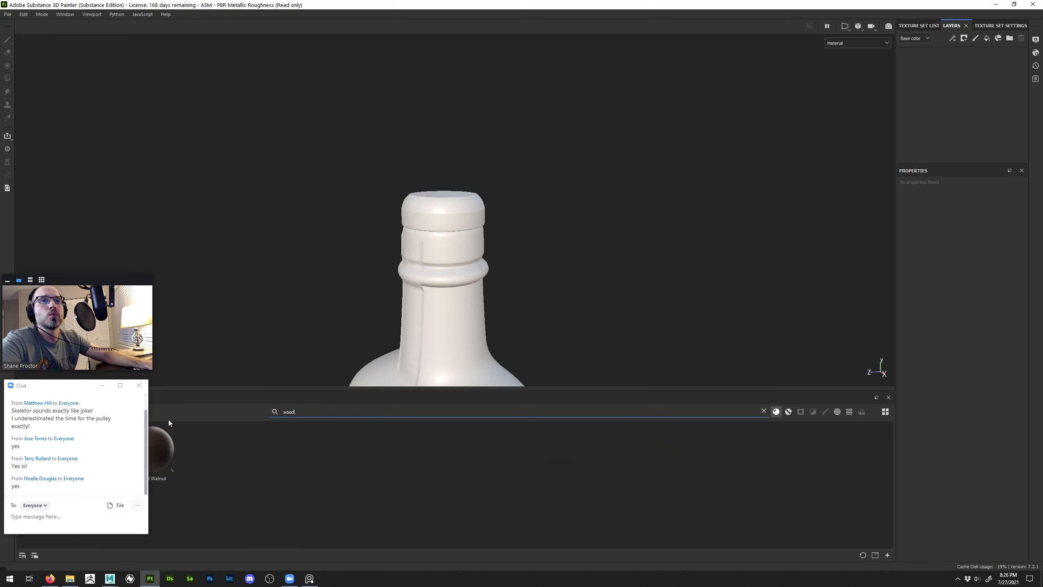
left_click_drag(167, 431, 810, 132)
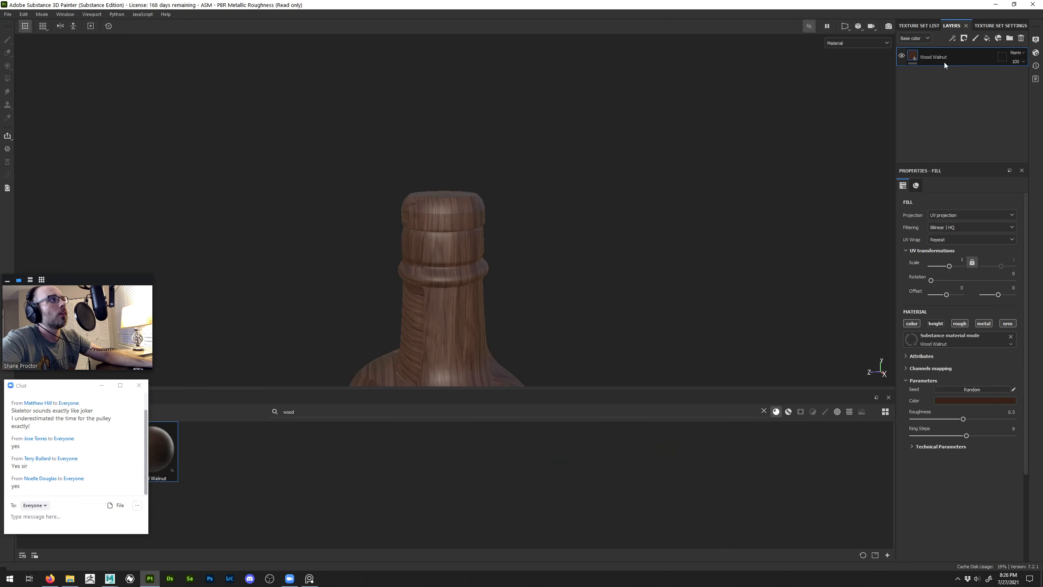
Group the Wood Walnut layer into a folder and mask out bottle_geo and bottle_tape_label_geo on that folder
key("ctrl+g")
left_click(999, 59)
left_click_drag(903, 231, 902, 243)
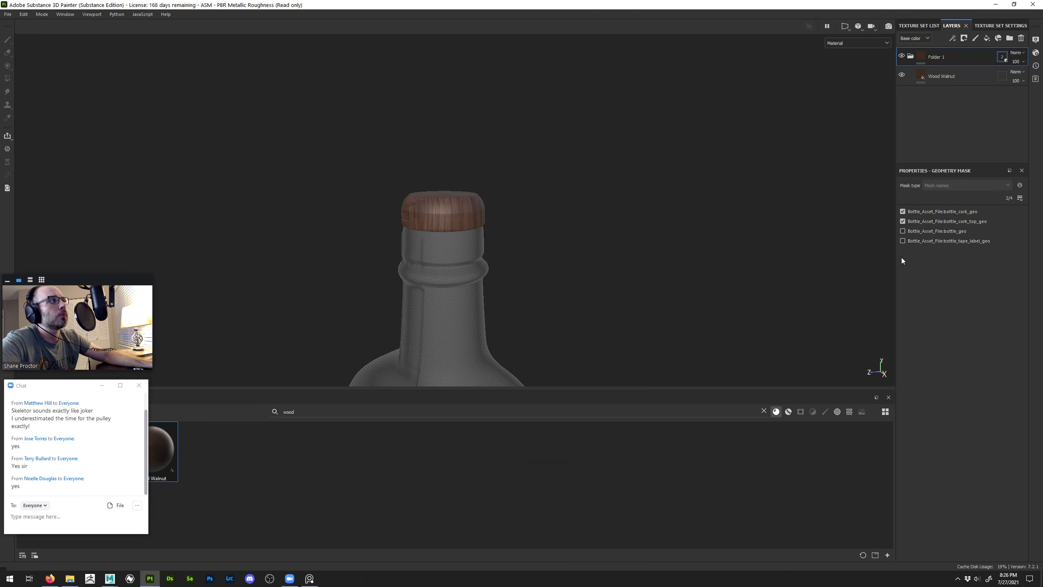
Select the Wood Walnut layer inside the folder and inspect the isolated wooden cork up close
left_click(940, 76)
left_click(809, 26)
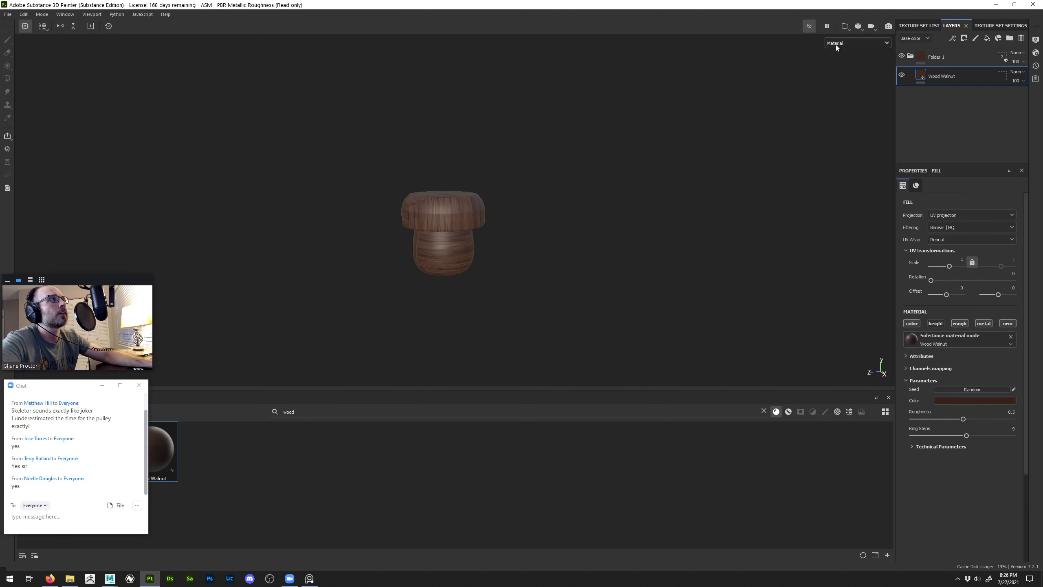
right_click_drag(482, 193, 521, 275, "alt")
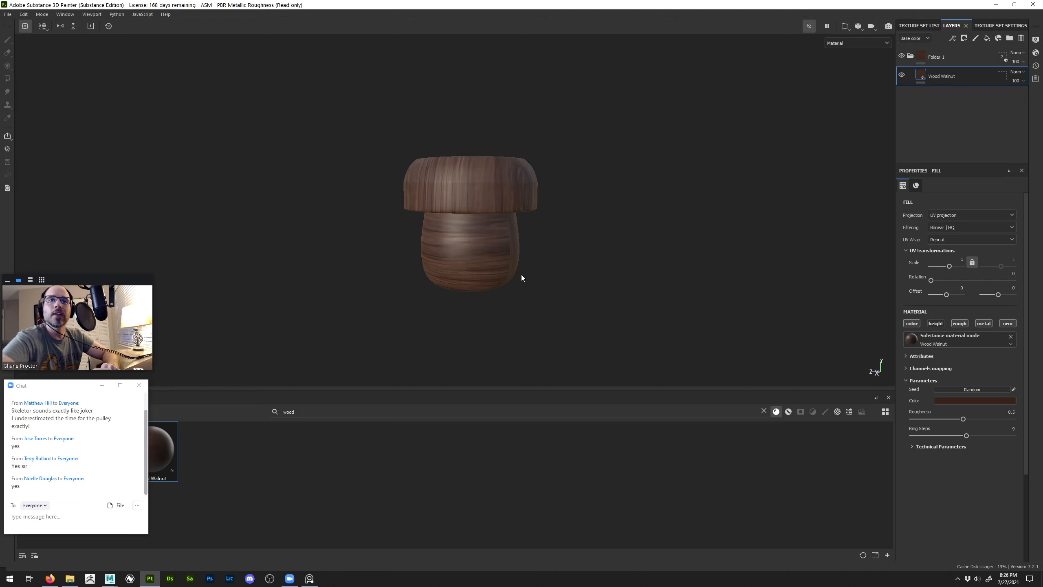
Delete the masked folder containing the Wood Walnut layer
left_click(954, 60)
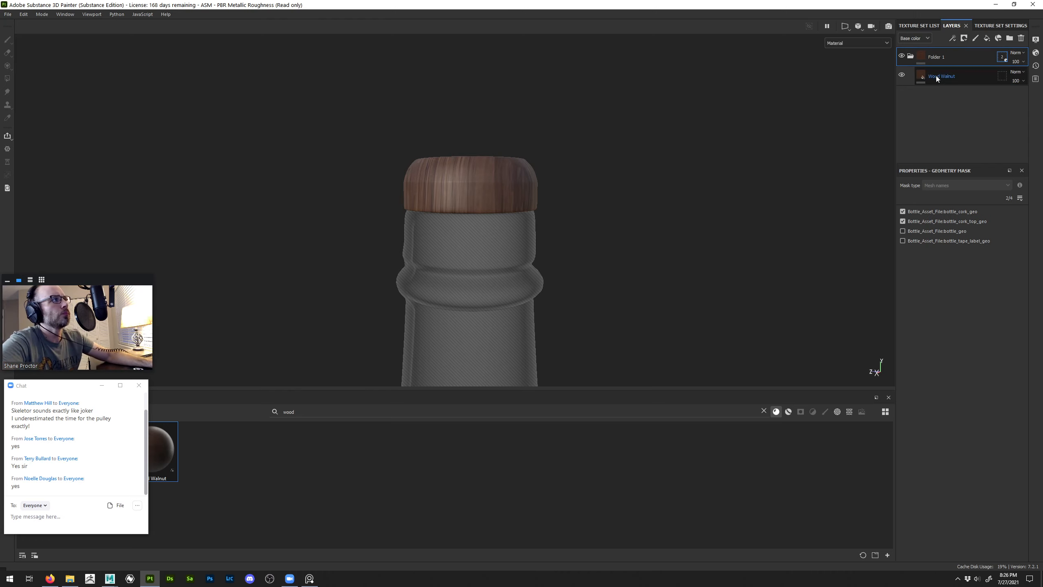
left_click(950, 57)
key("Delete")
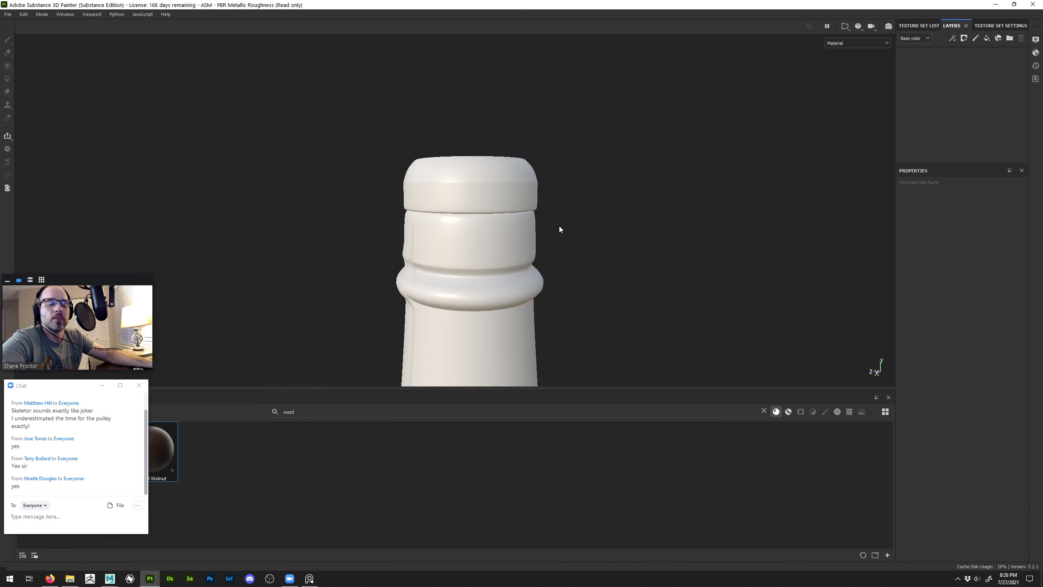
Switch to Maya and open the scene RM24_VSD_UVs.mb from the project's scenes folder in place of the current scene
left_click(110, 578)
left_click(154, 540)
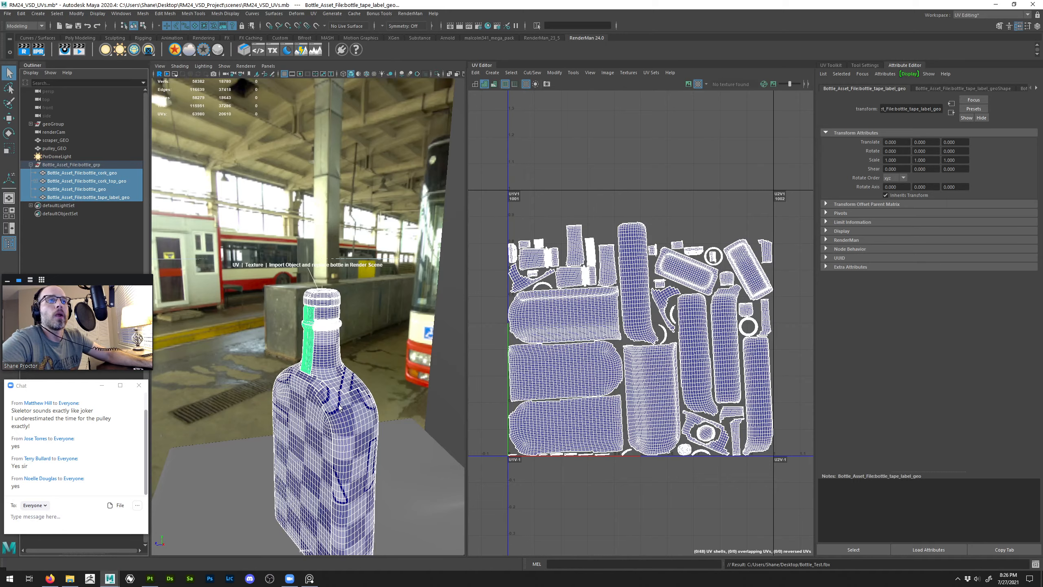
left_click(8, 13)
left_click(33, 36)
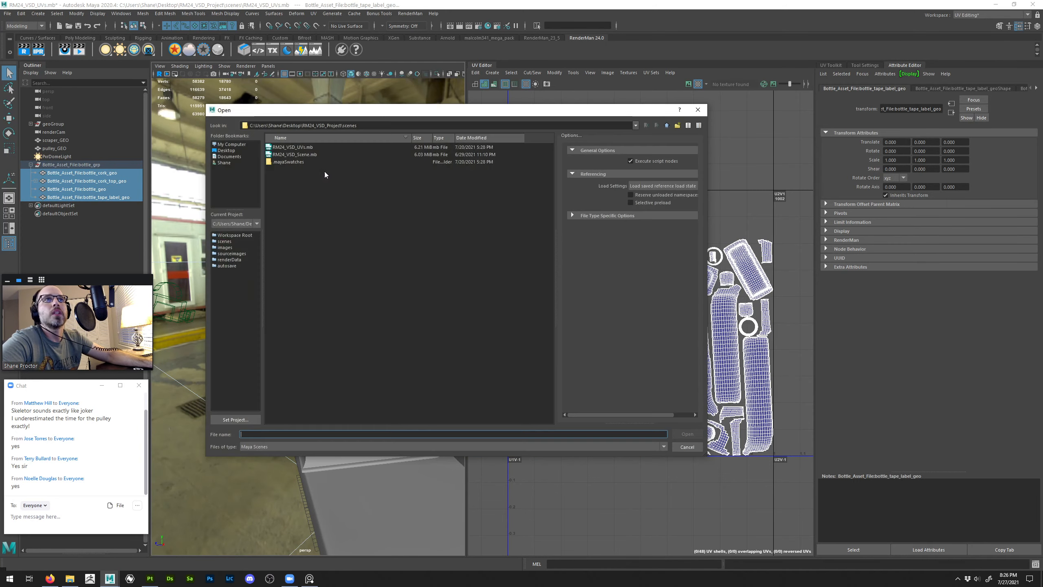
double_click(306, 147)
left_click(522, 293)
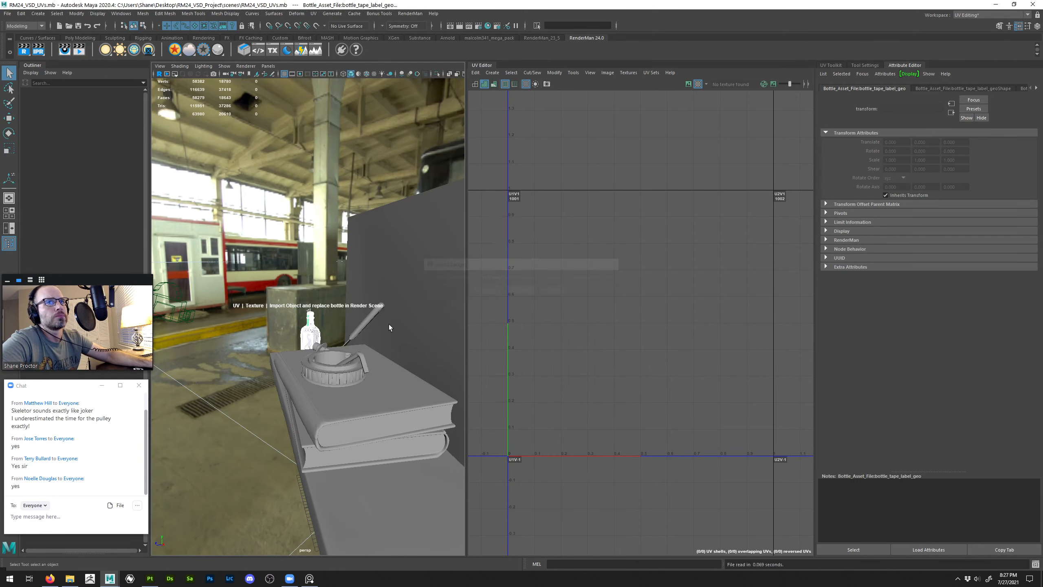
Select the glass bottle beside the scraper and frame it to check its UV layout
left_click_drag(310, 320, 289, 324, "alt")
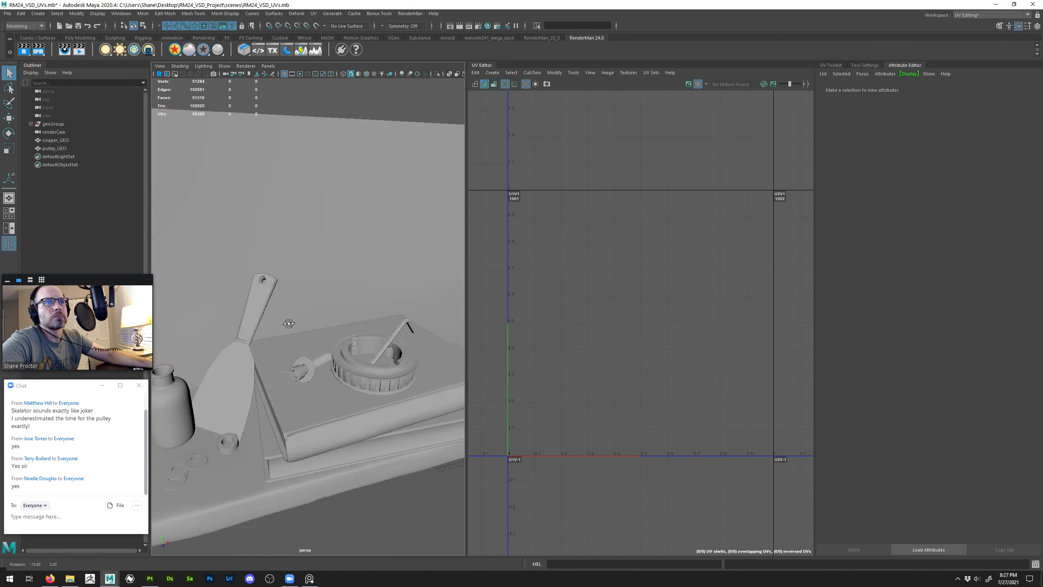
right_click_drag(289, 324, 312, 322, "alt")
middle_click_drag(304, 325, 403, 260, "alt")
left_click(251, 384)
key("f")
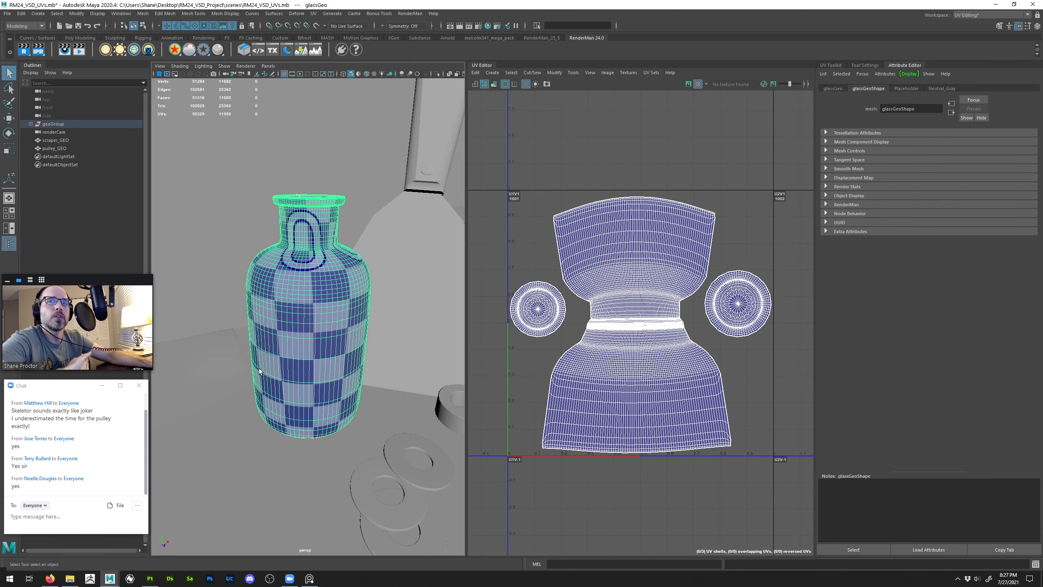
left_click_drag(306, 369, 300, 363, "alt")
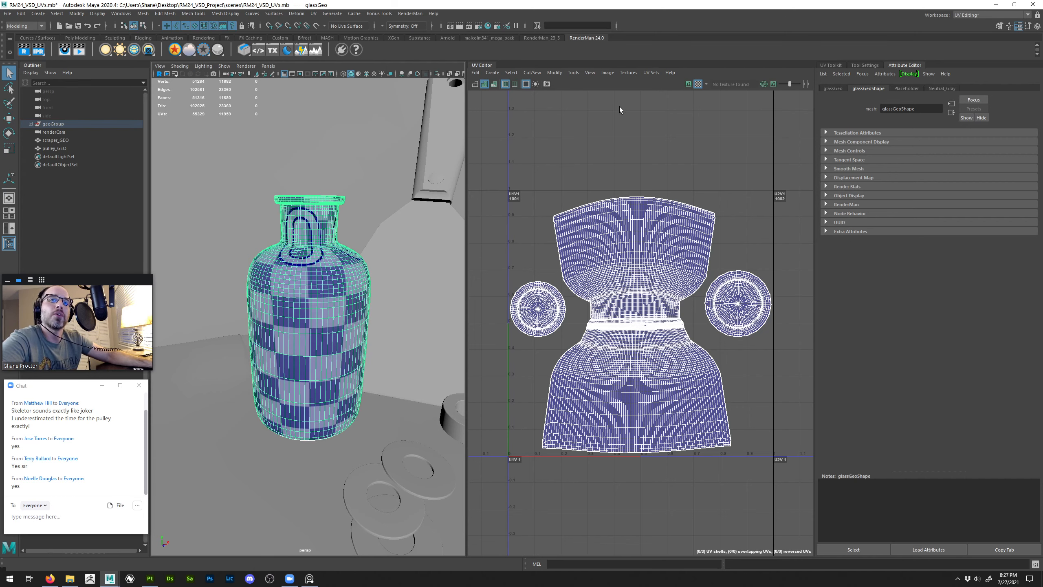
Export the selected glass bottle to the Desktop as an FBX file named Bottle_Geo
left_click(7, 14)
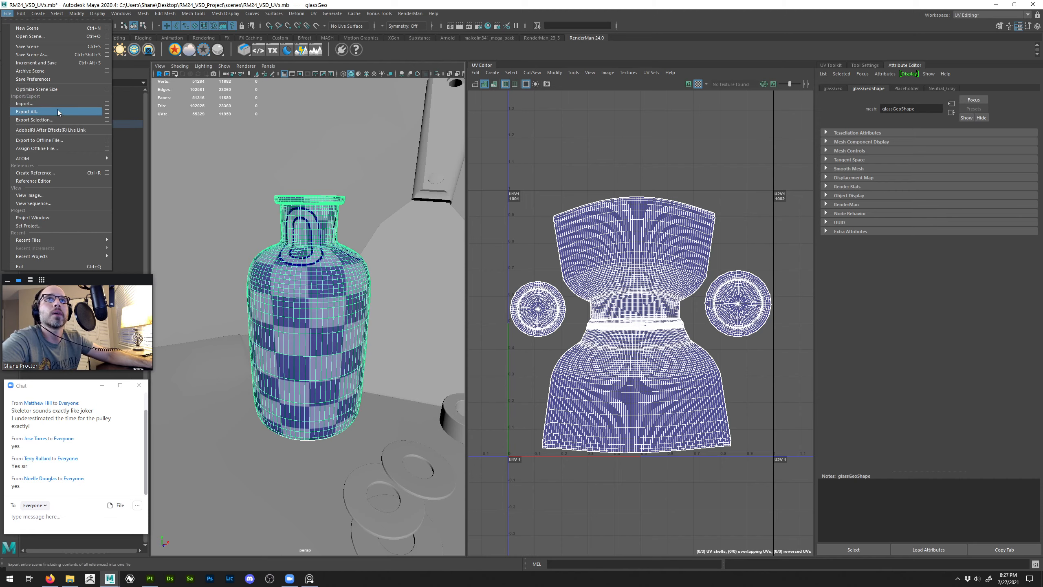
left_click(35, 119)
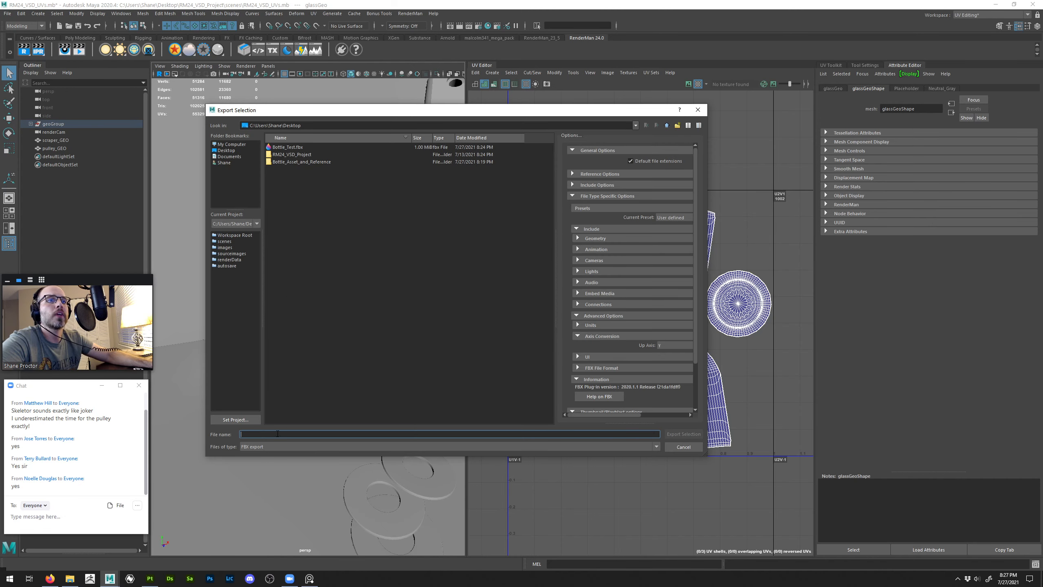
type("Bottle_Geo")
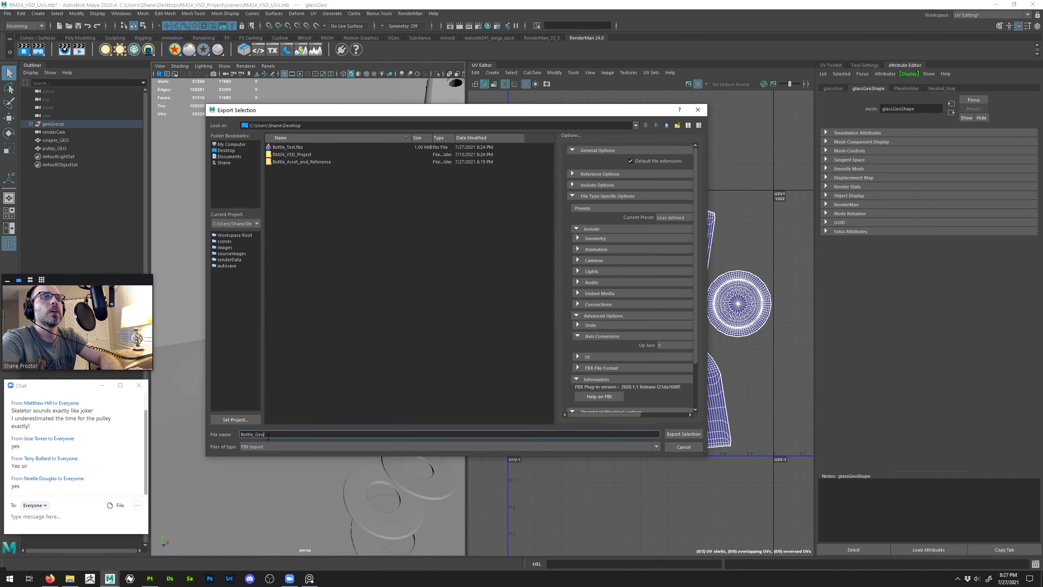
key("Return")
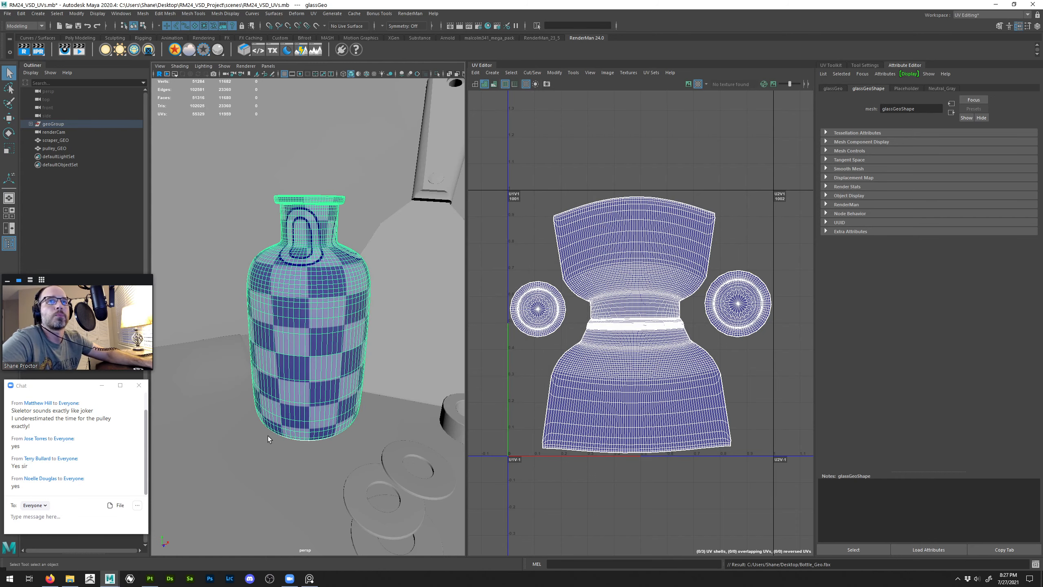
Switch to Substance 3D Painter and create a new project from Bottle_Geo.fbx with a document resolution of 2048, replacing the open project
left_click(996, 5)
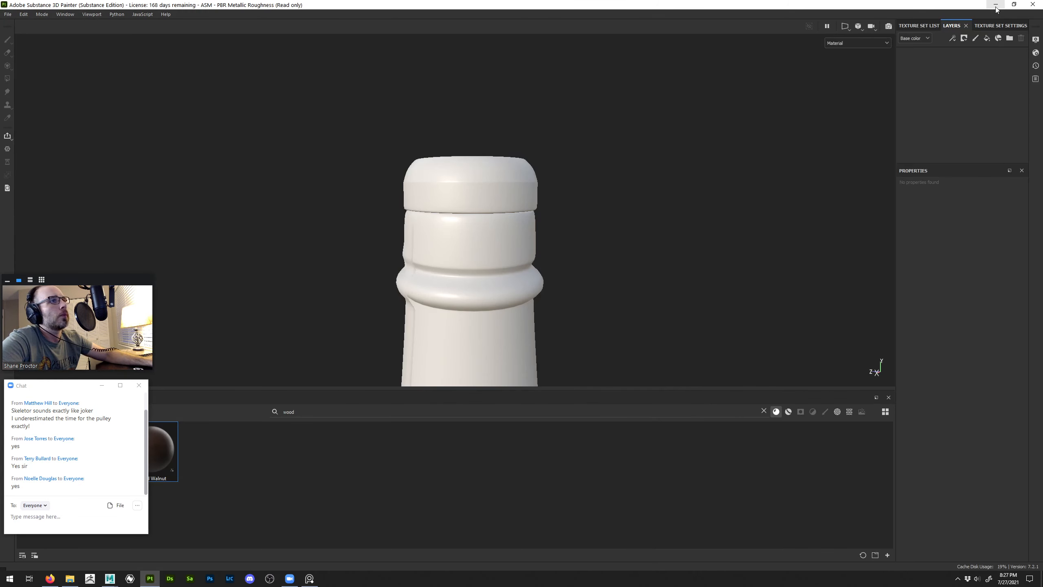
left_click(8, 14)
left_click(12, 25)
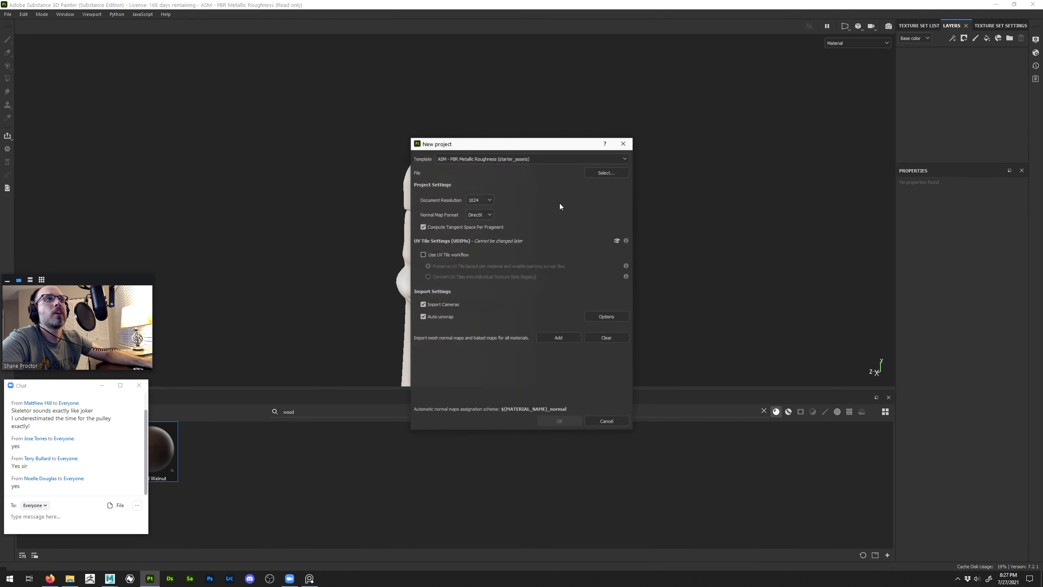
left_click(607, 173)
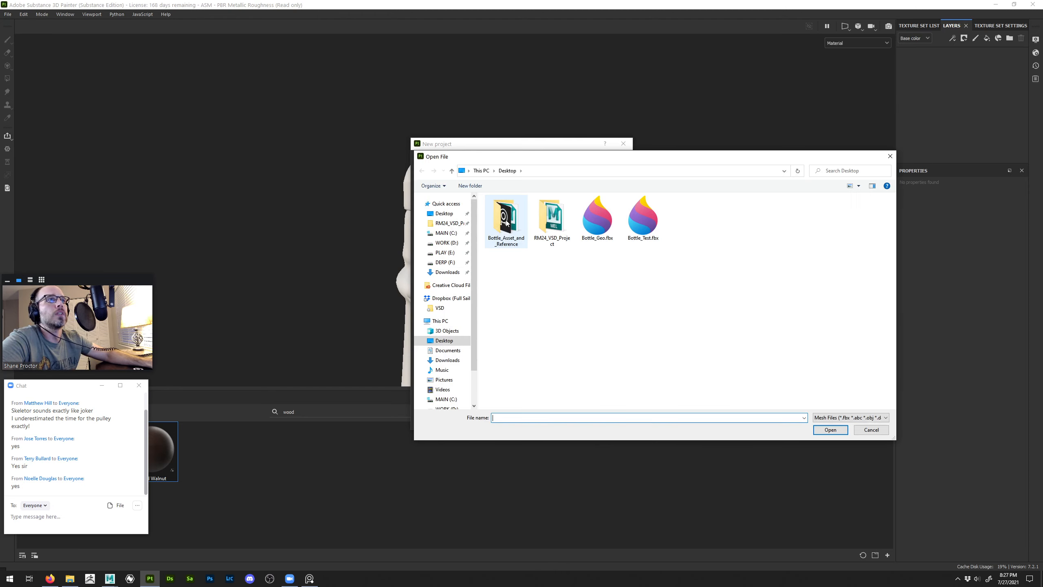
double_click(597, 220)
left_click(479, 200)
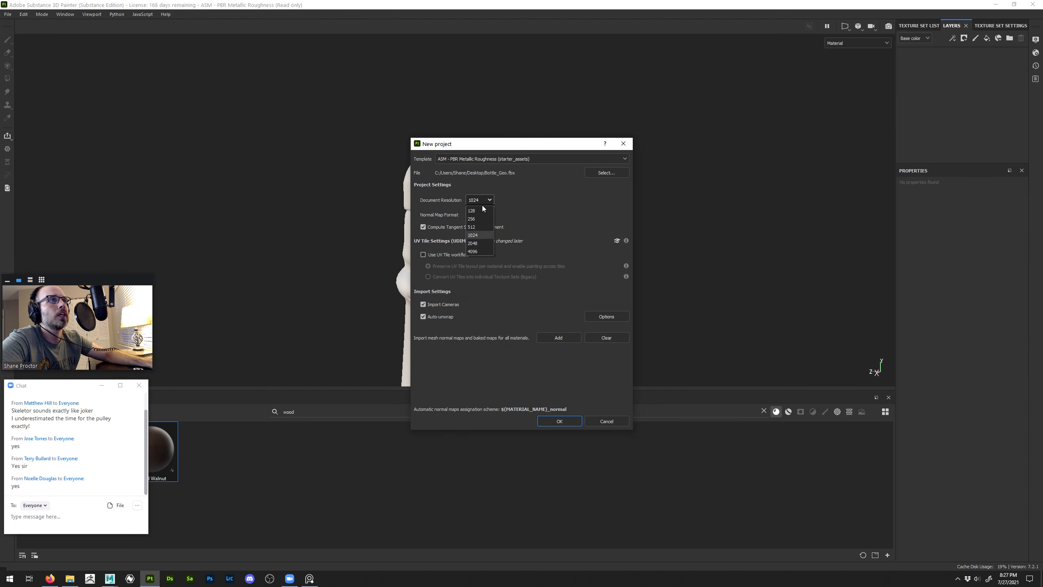
left_click(473, 243)
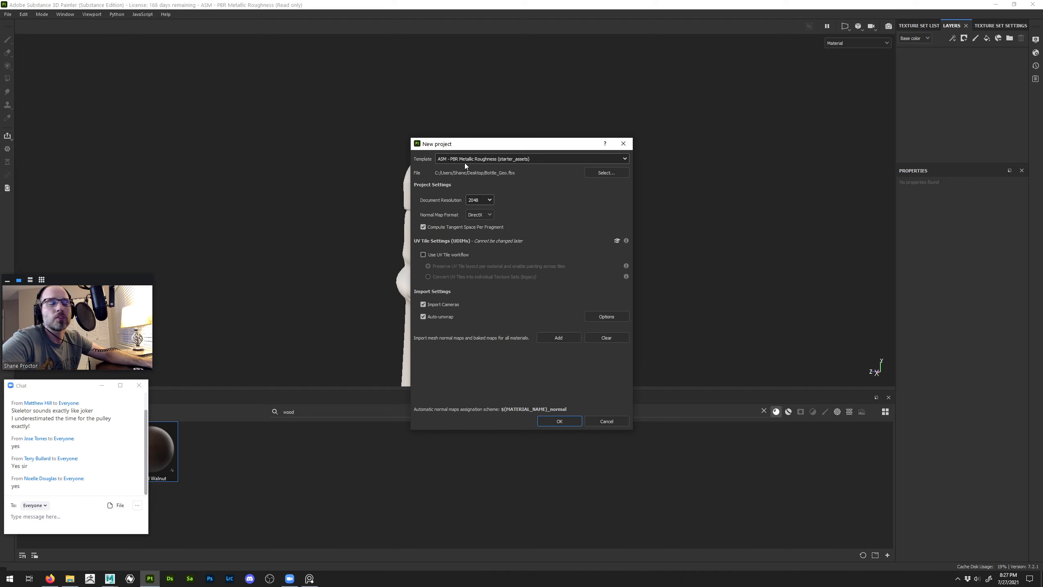
left_click(561, 420)
left_click(498, 301)
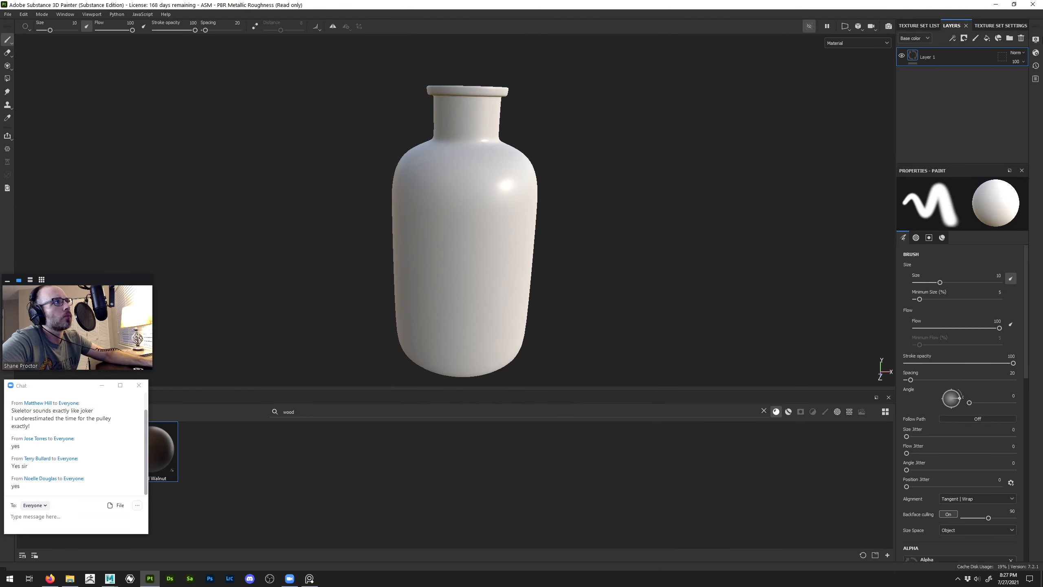
Rename the Placeholder texture set to Bottle
left_click(916, 26)
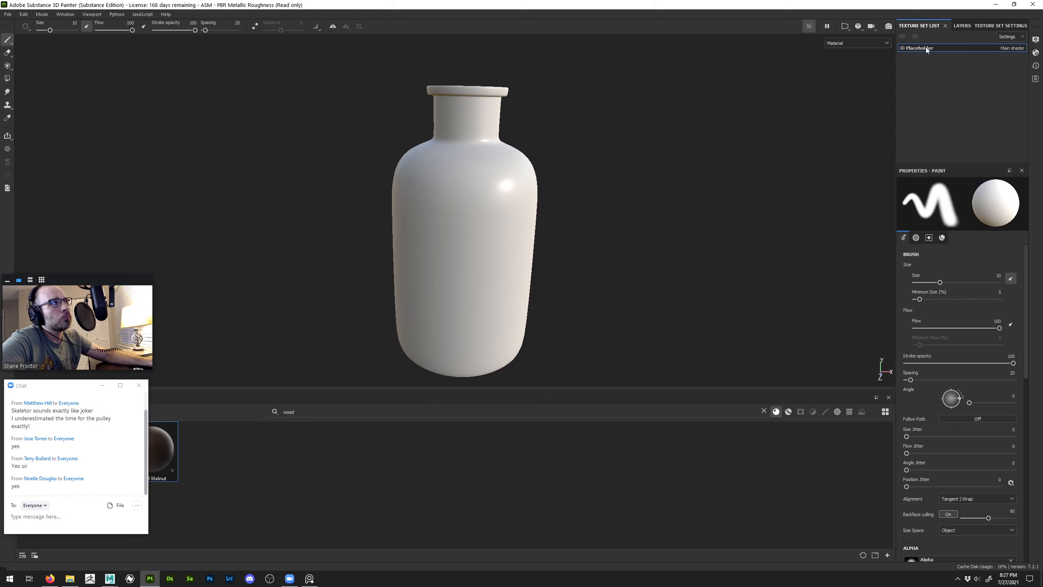
double_click(926, 47)
type("Bottle")
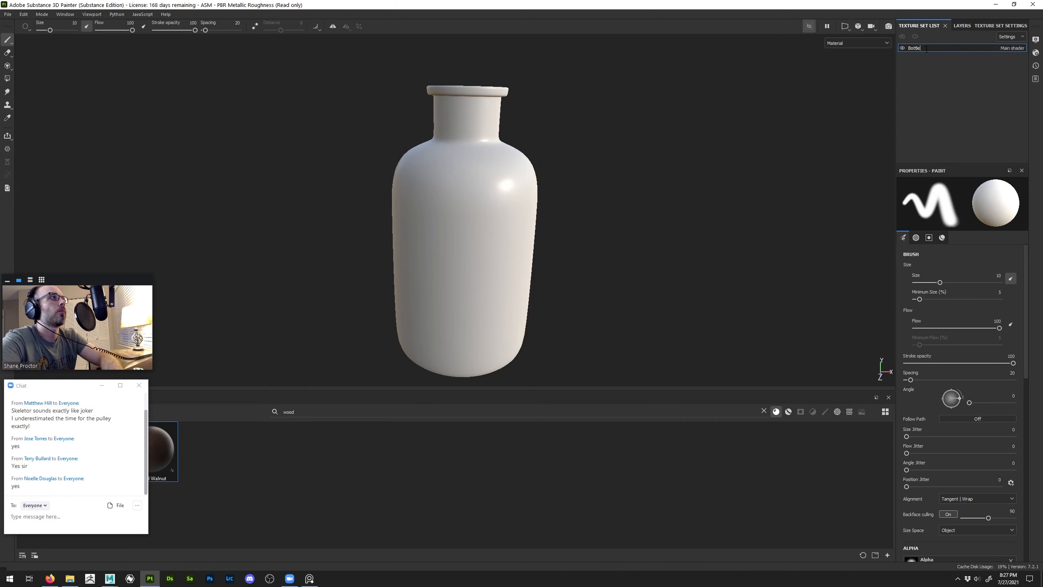
key("Return")
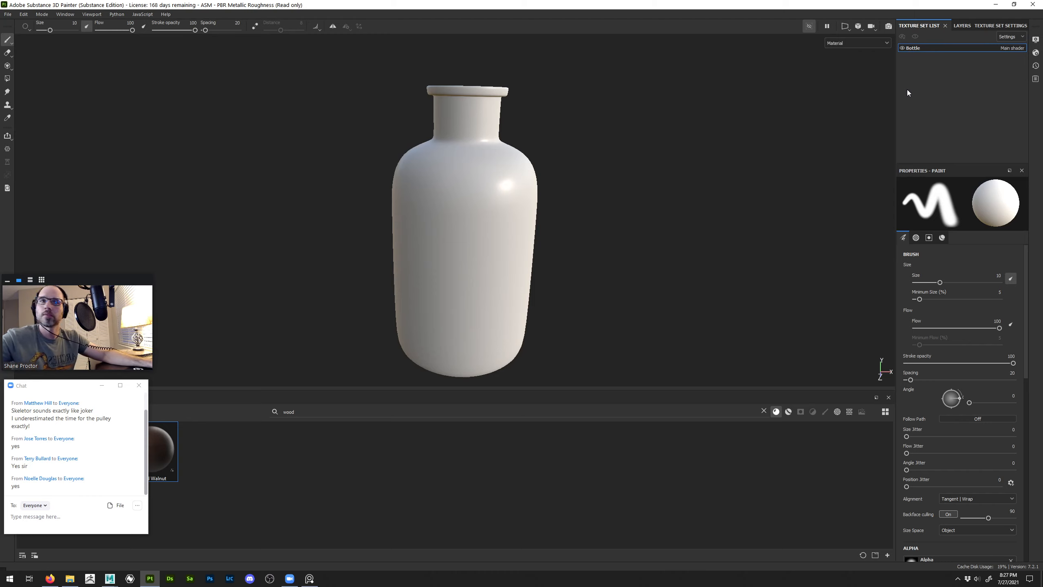
Bake all mesh maps for the Bottle texture set at an output size of 2048
left_click(1009, 27)
scroll(978, 114, "down", 5)
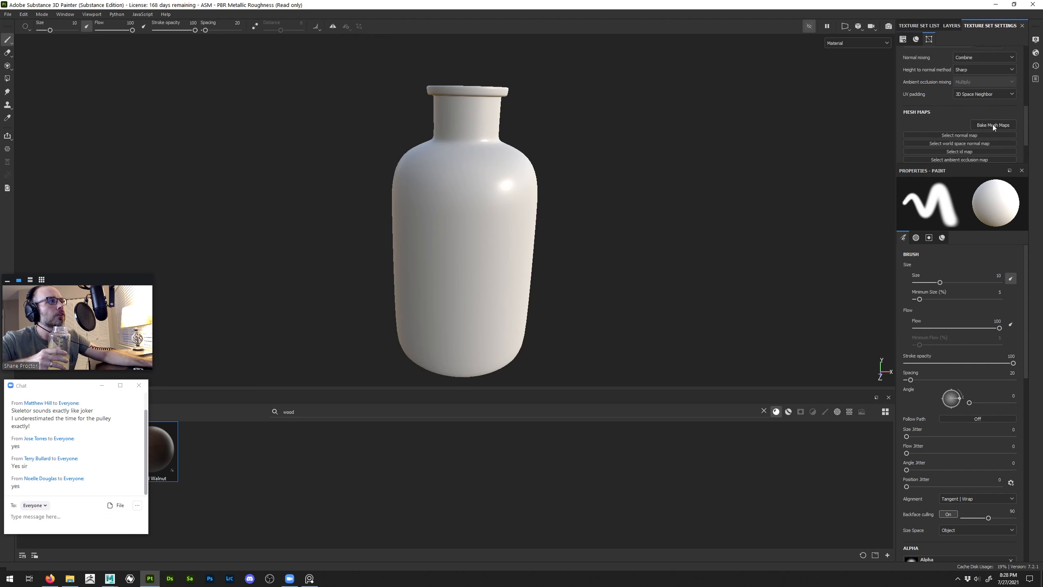
left_click(992, 124)
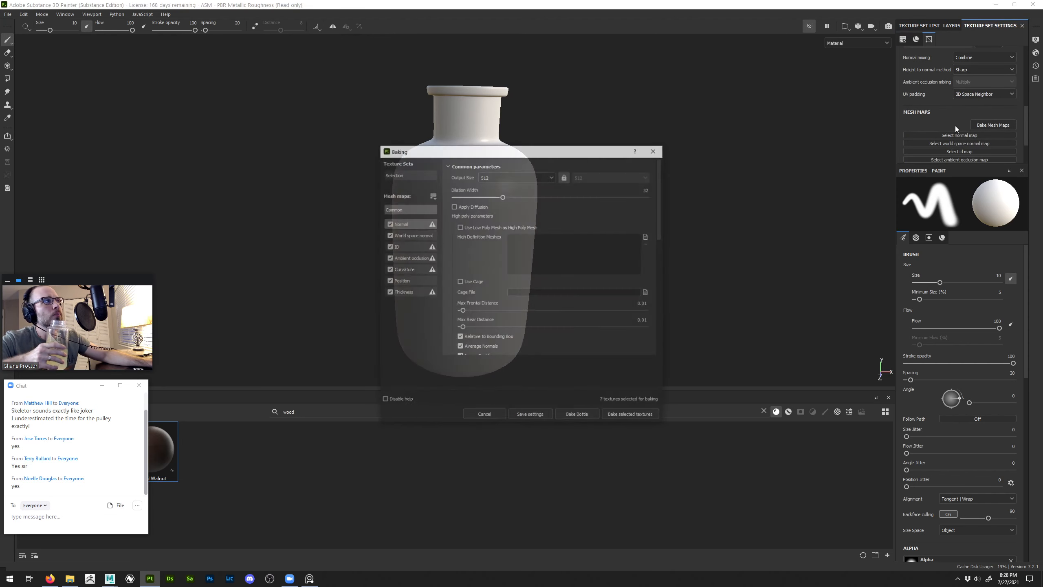
left_click(516, 178)
left_click(498, 236)
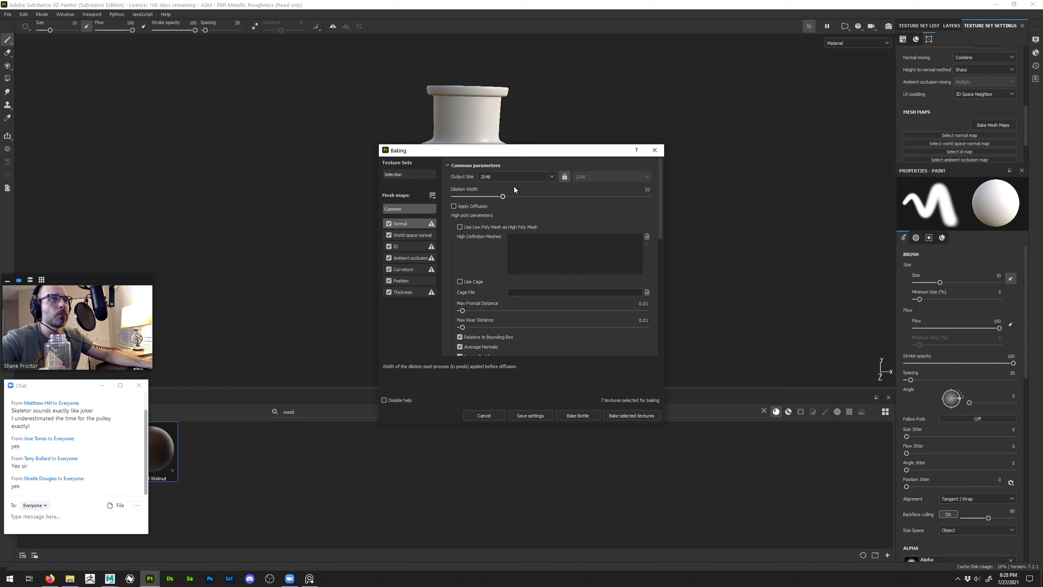
left_click(593, 411)
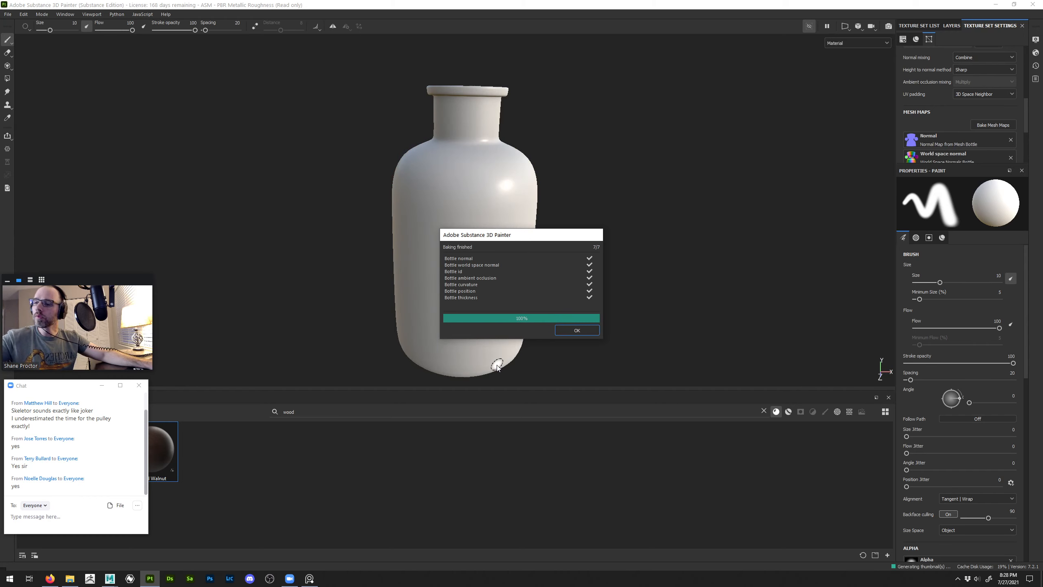
left_click(568, 331)
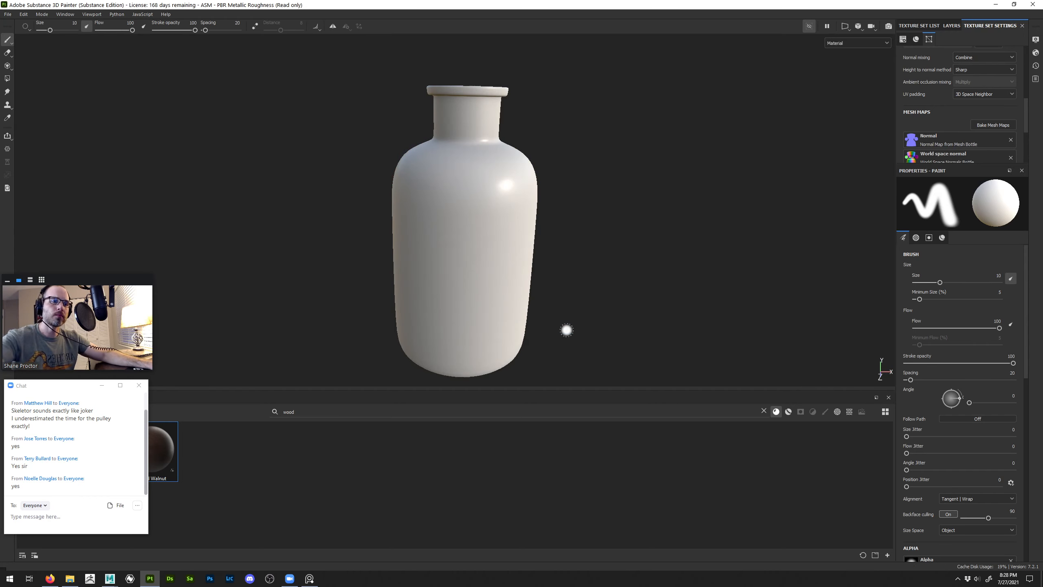
Cycle through the baked mesh maps in the viewport and examine the curvature and the ambient occlusion inside the bottle's neck
key("b")
right_click_drag(447, 154, 551, 146, "alt")
middle_click_drag(551, 147, 616, 266, "alt")
key("b")
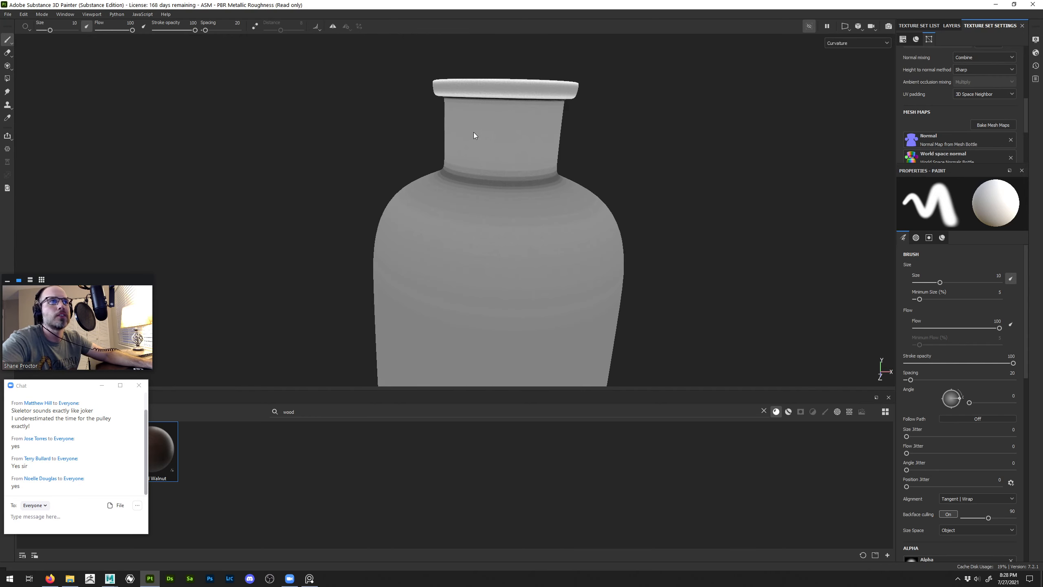
left_click(854, 43)
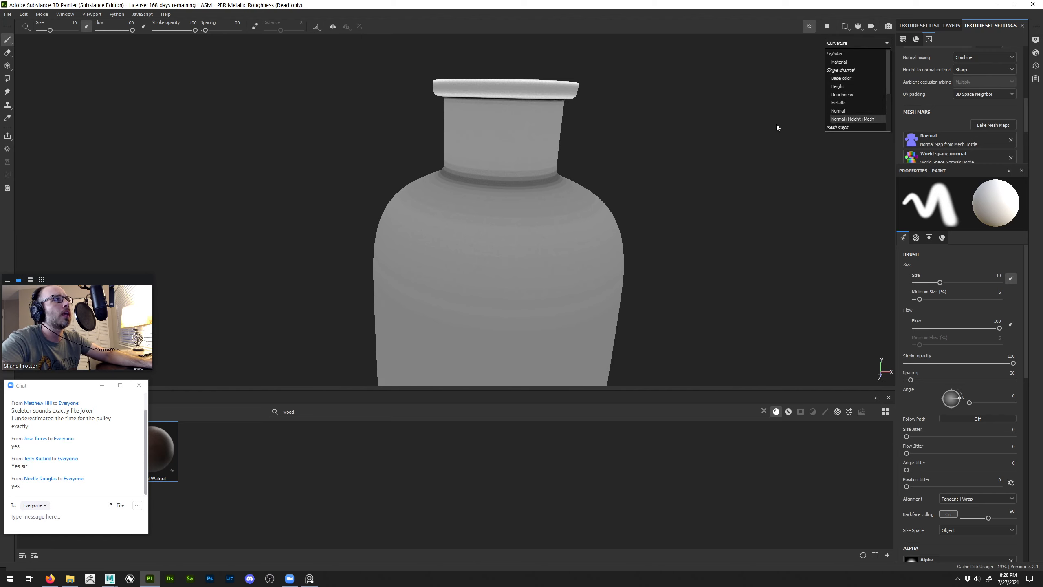
key("b")
key("b")
key("b")
key("b")
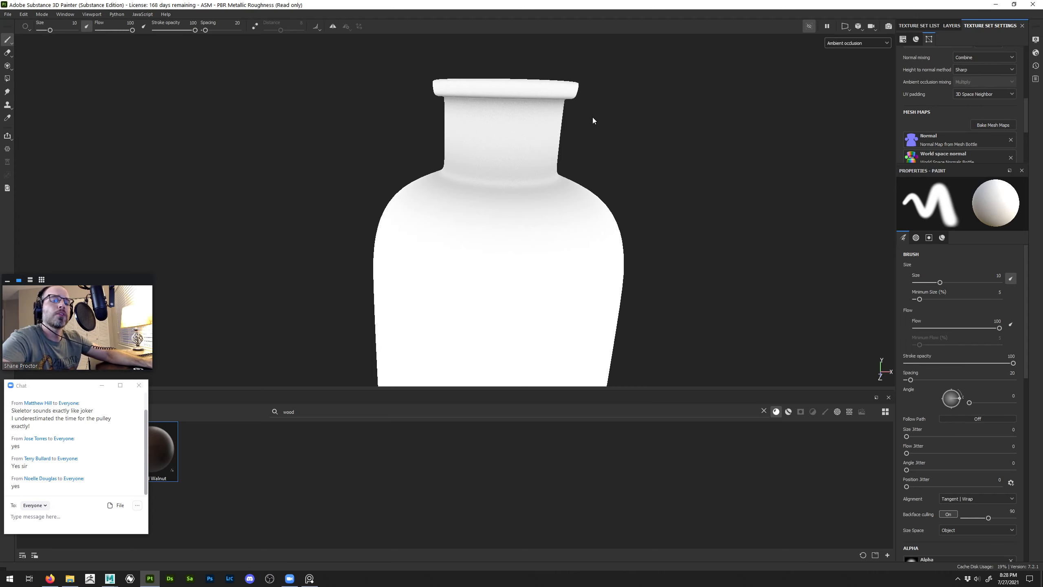
left_click_drag(593, 119, 523, 213, "alt")
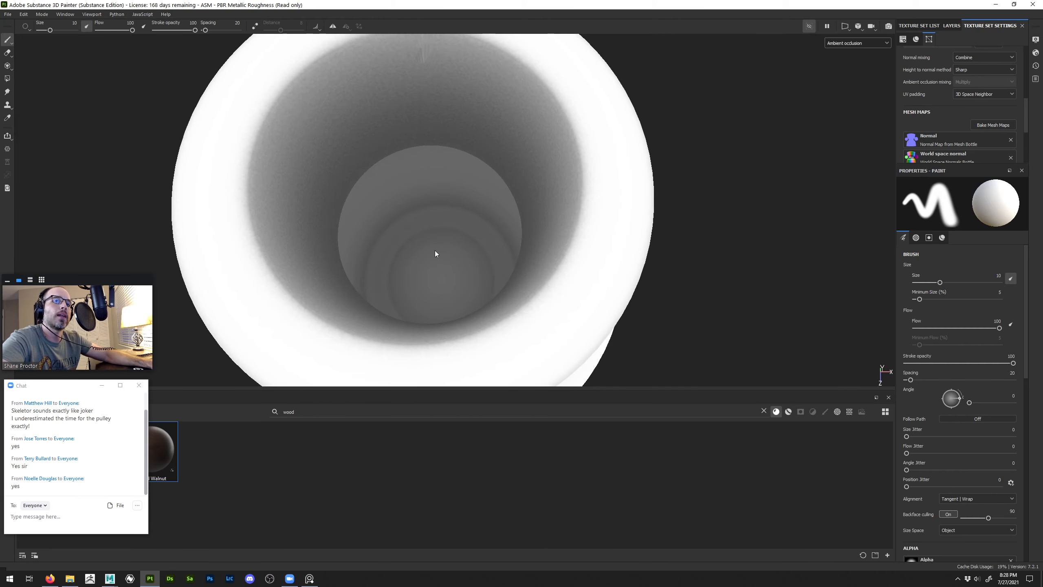
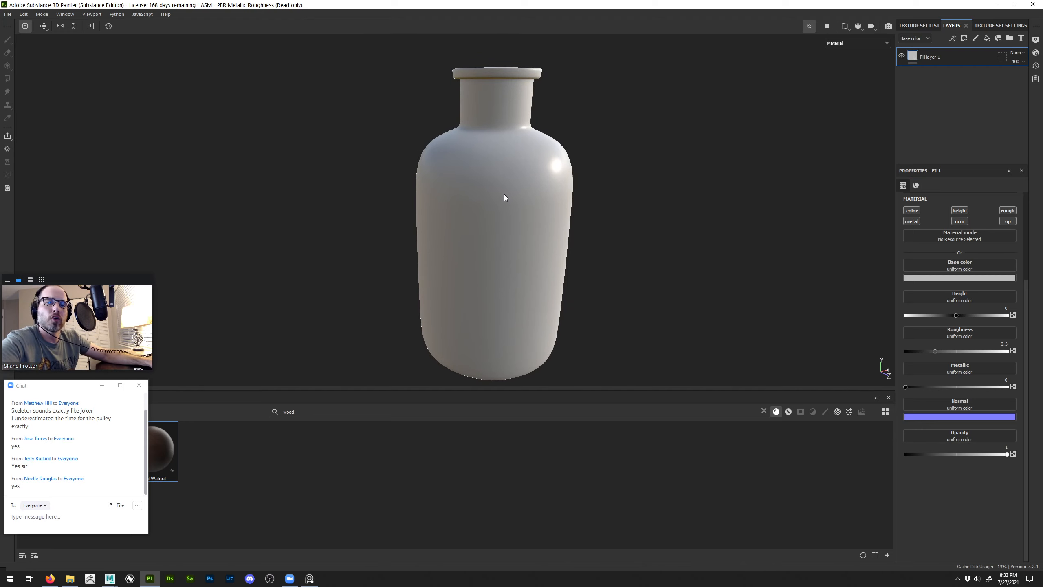
Set the fill layer's base color to black (000000) and its roughness to 0
left_click(937, 277)
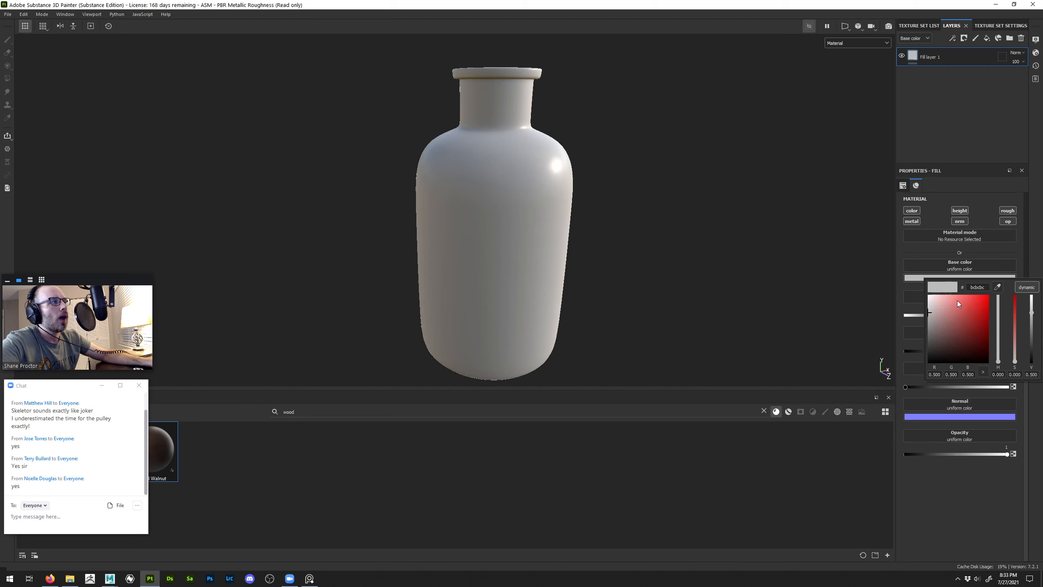
left_click_drag(956, 300, 869, 438)
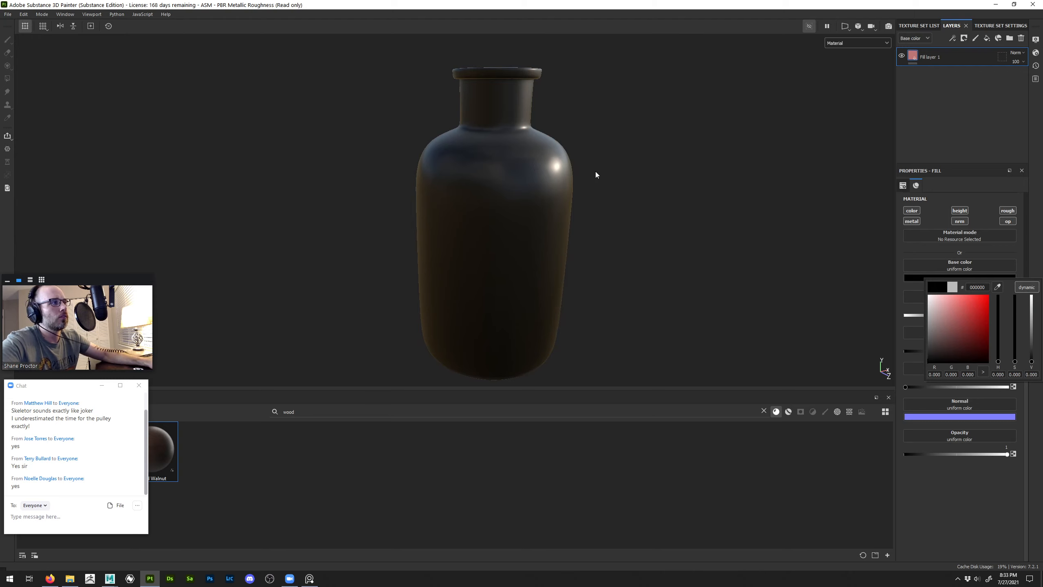
left_click(783, 256)
left_click_drag(932, 352, 863, 351)
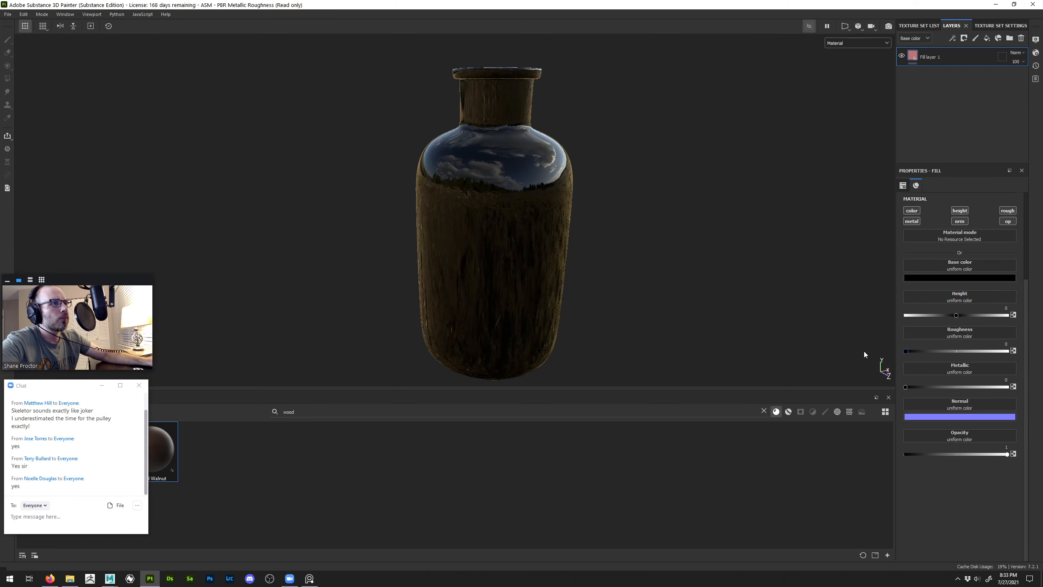
Rename the black fill layer to Bottle Base
double_click(934, 57)
type("Bottle")
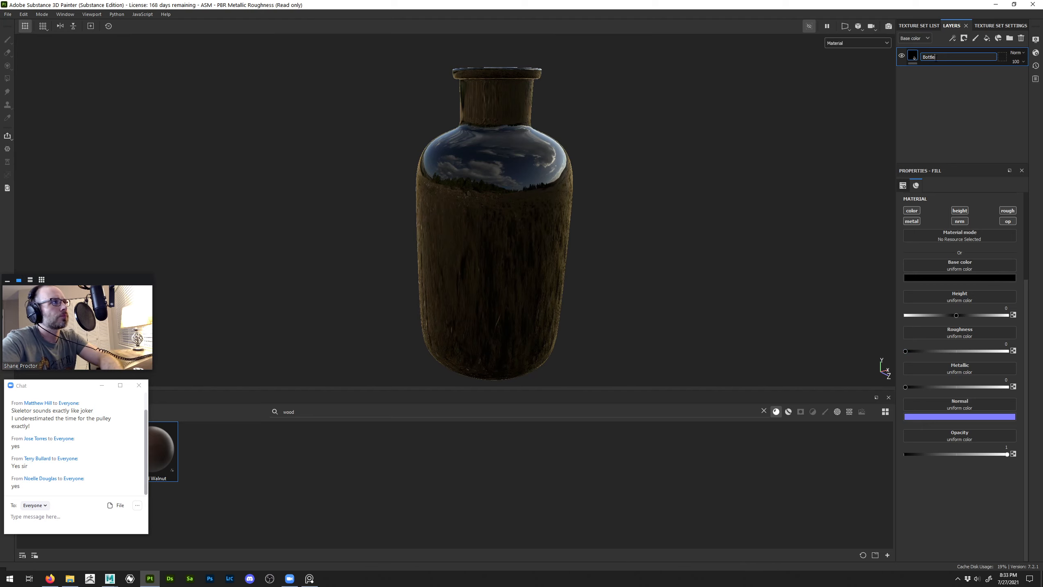
type(" Base")
key("Return")
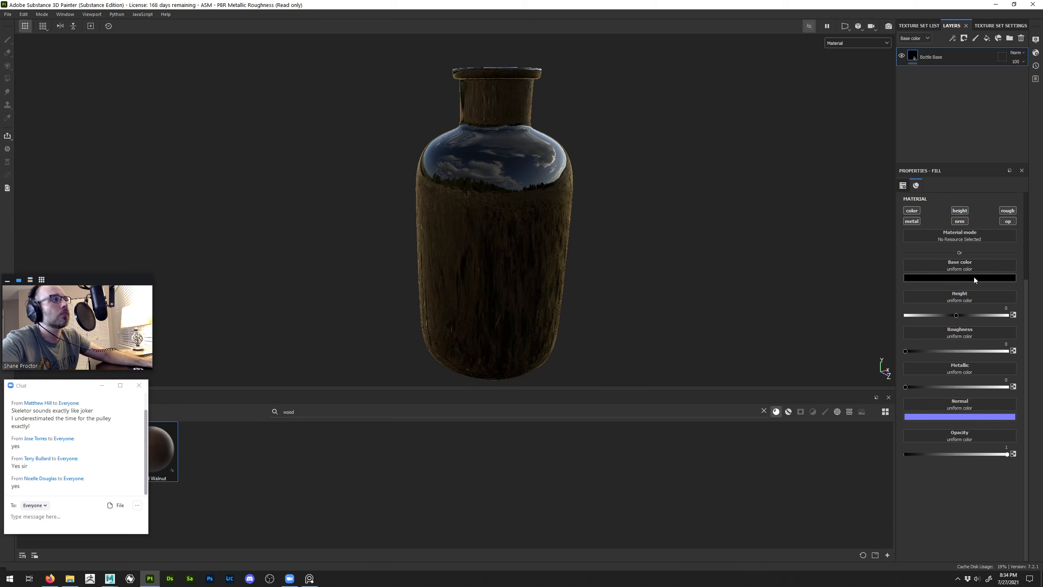
Add a fill layer above Bottle Base with only the roughness channel active and set its roughness to about 0.48
left_click(986, 39)
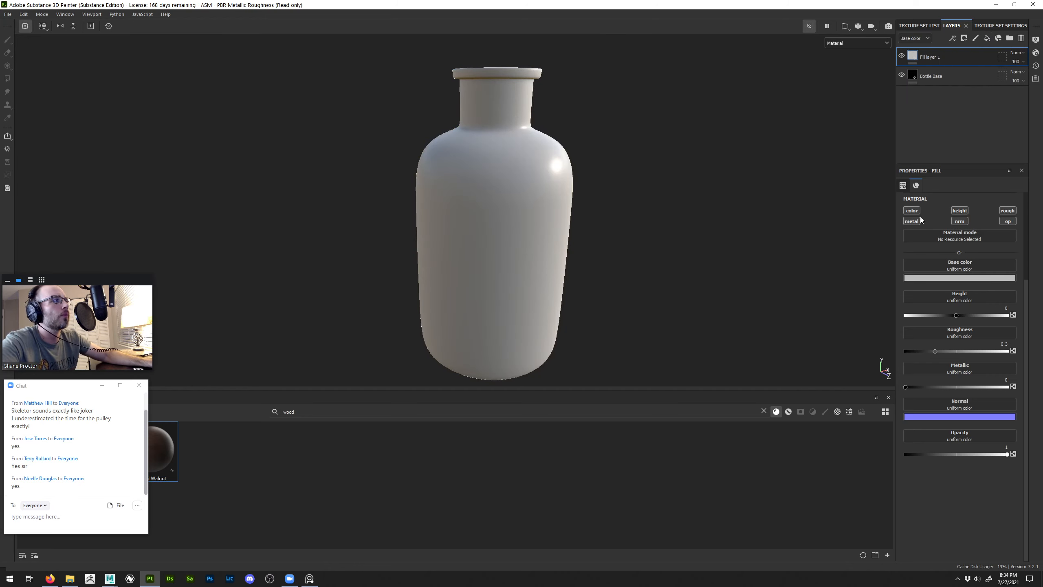
left_click(1007, 210)
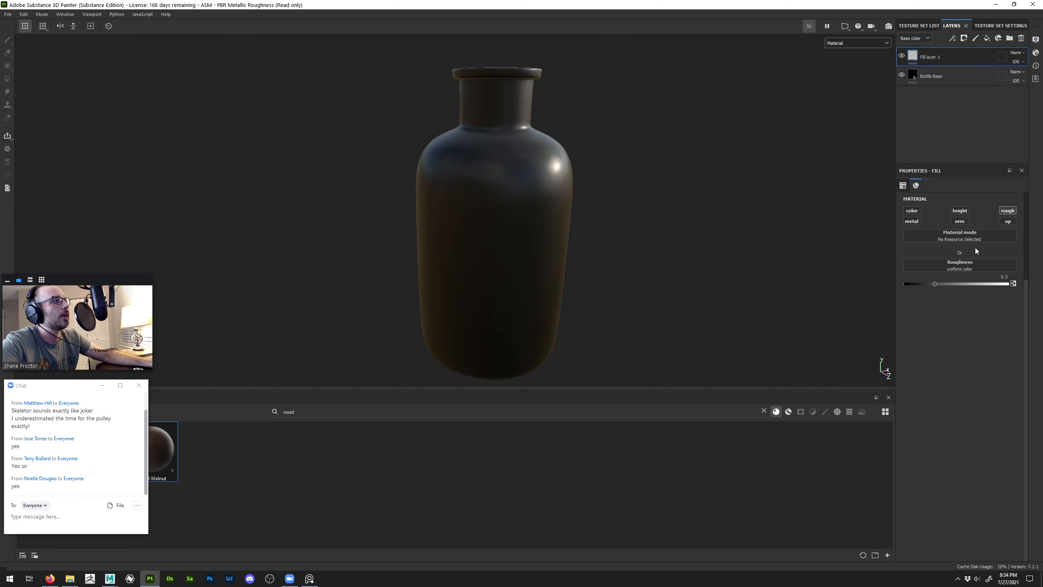
left_click_drag(937, 283, 954, 284)
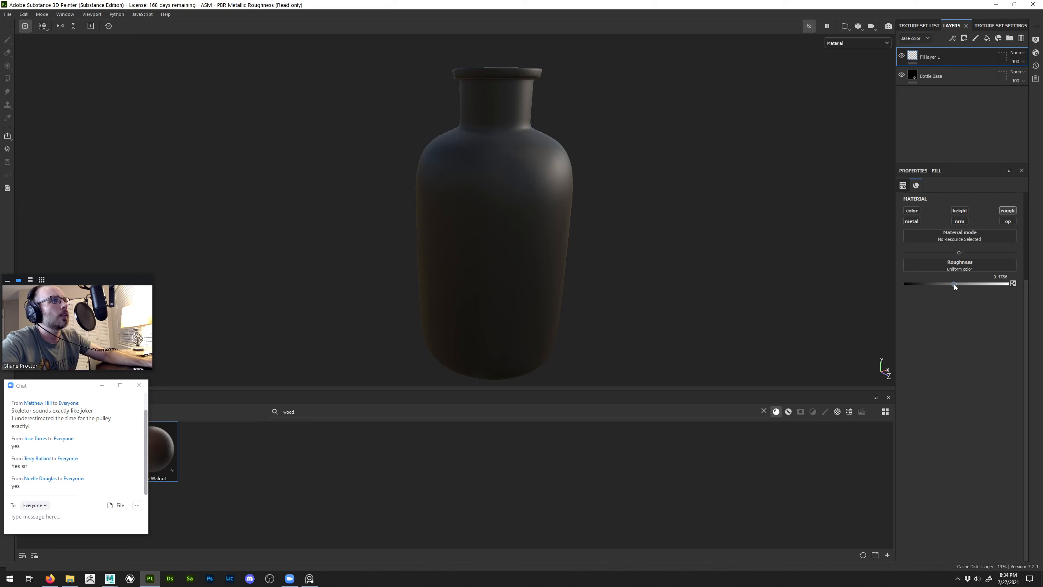
Give the new roughness fill layer a black mask and add a fill effect to that mask
right_click(930, 58)
left_click(944, 61)
right_click(944, 61)
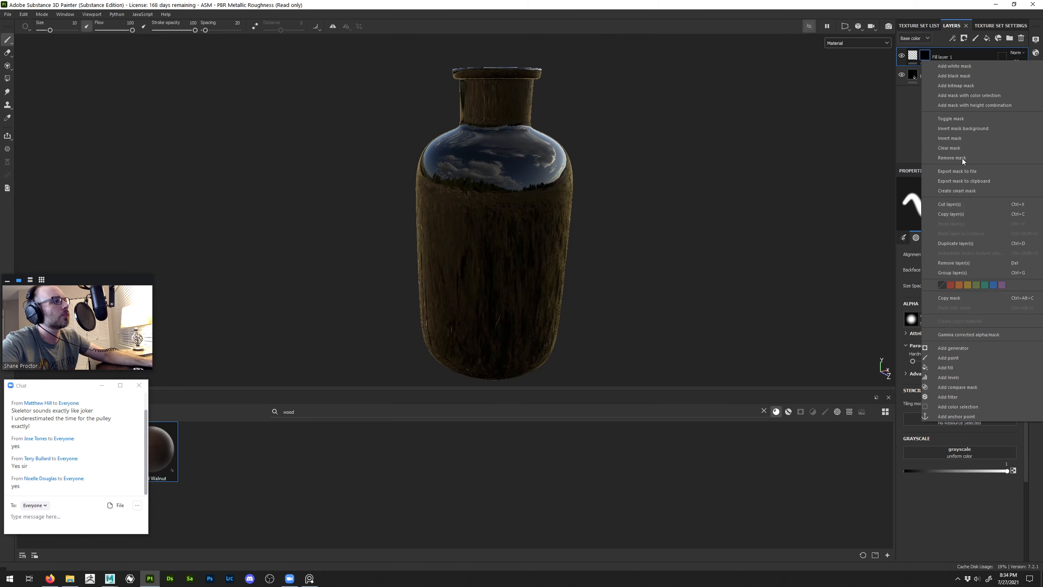
left_click(950, 364)
Search the asset library for grunge across all asset types, moving the chat and video windows off the assets
left_click_drag(302, 411, 263, 392)
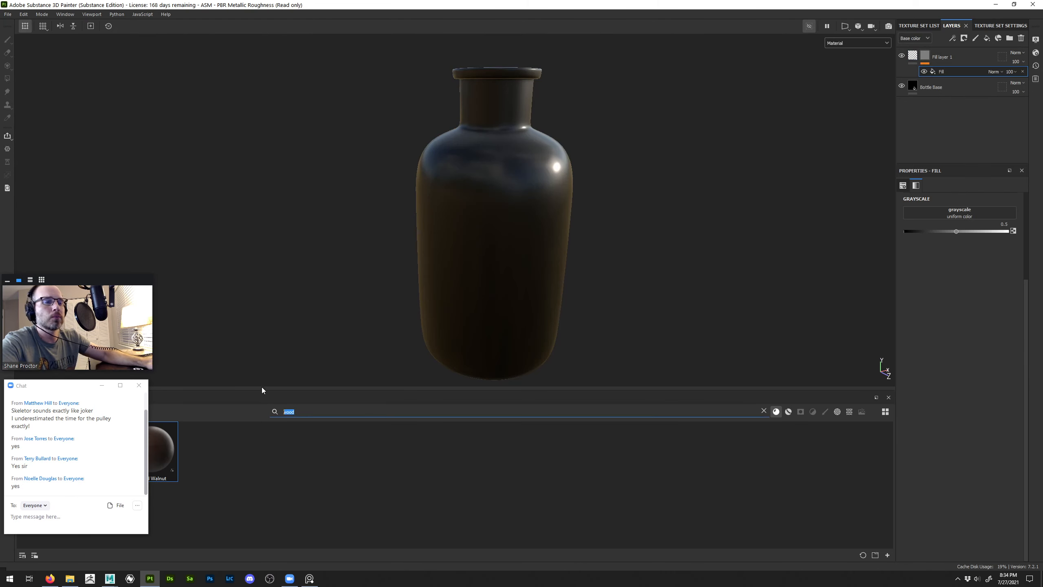
type("Grunge")
left_click_drag(39, 389, 182, 214)
left_click_drag(82, 280, 82, 113)
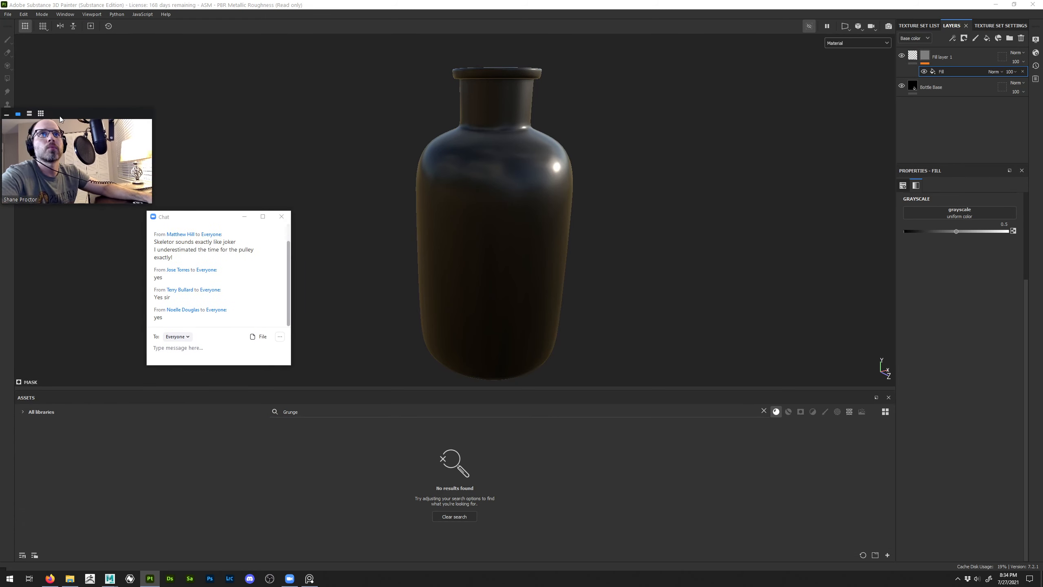
left_click_drag(195, 211, 51, 212)
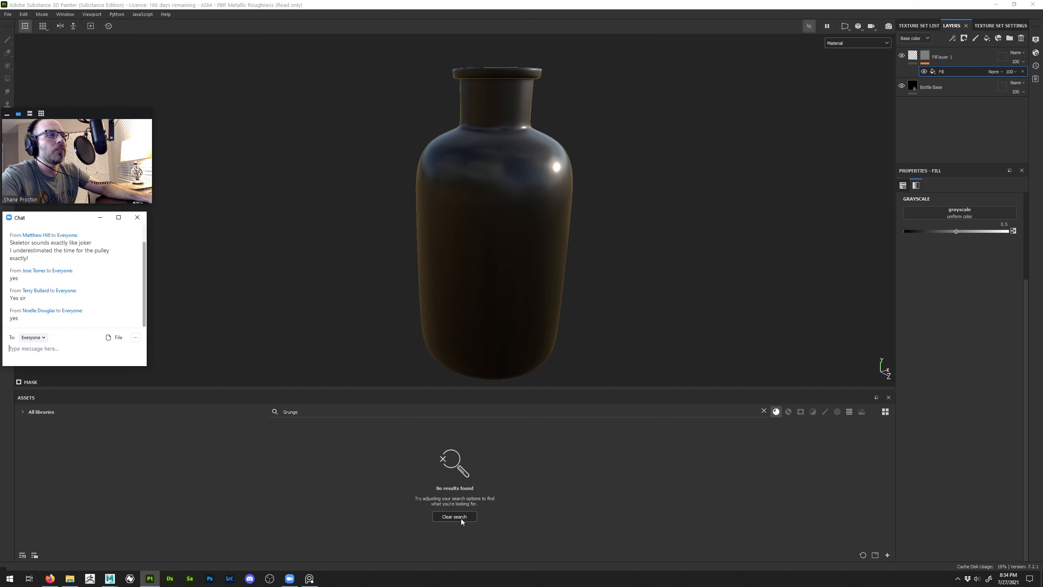
left_click(448, 517)
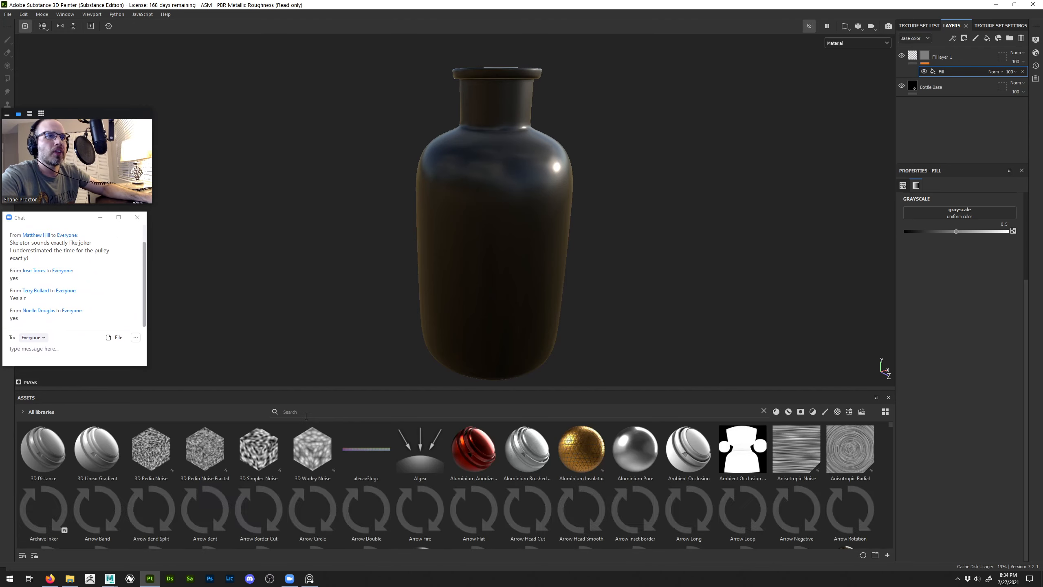
type("grunge")
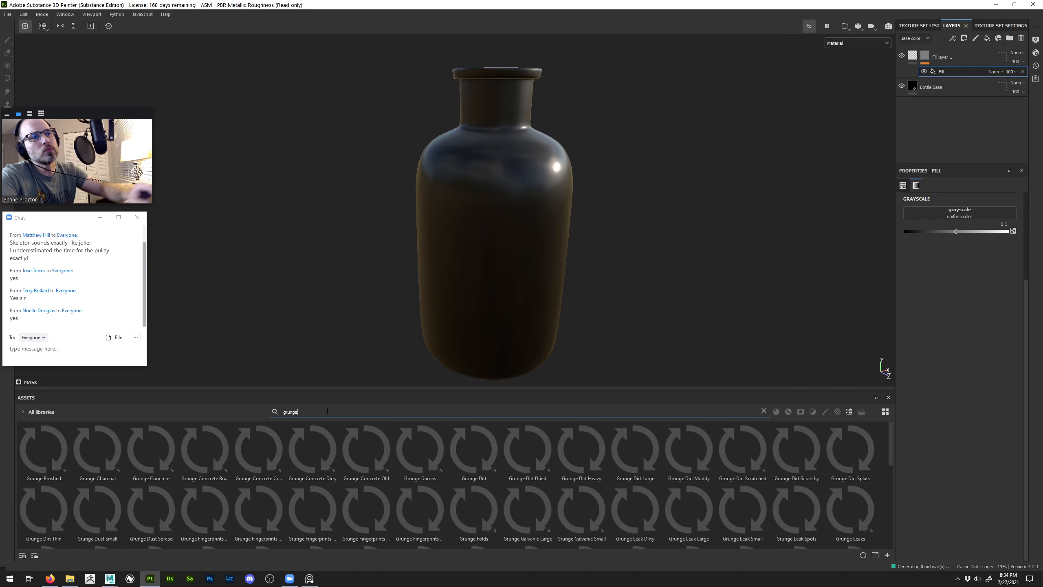
left_click(776, 411)
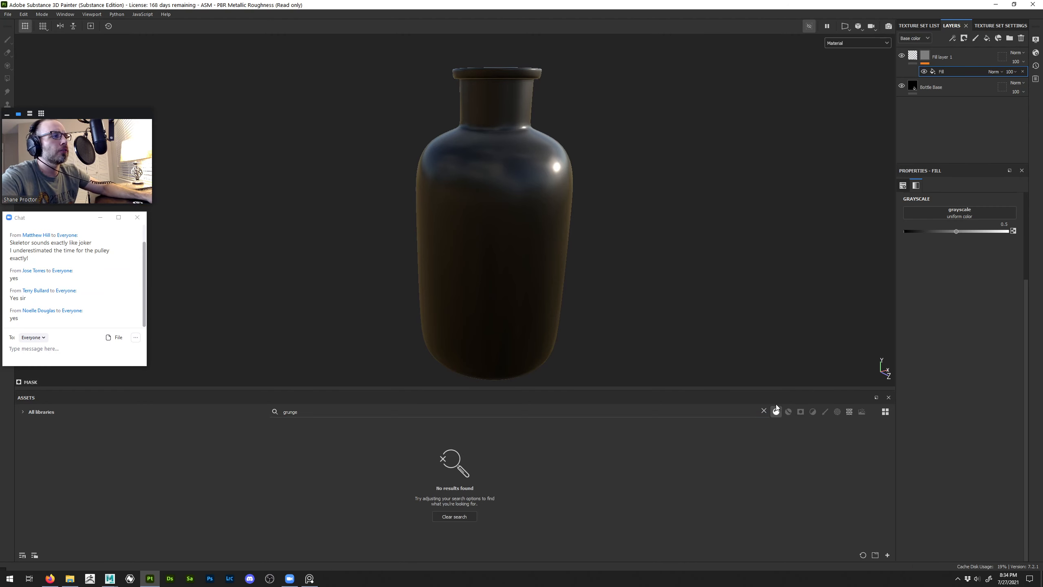
left_click(776, 411)
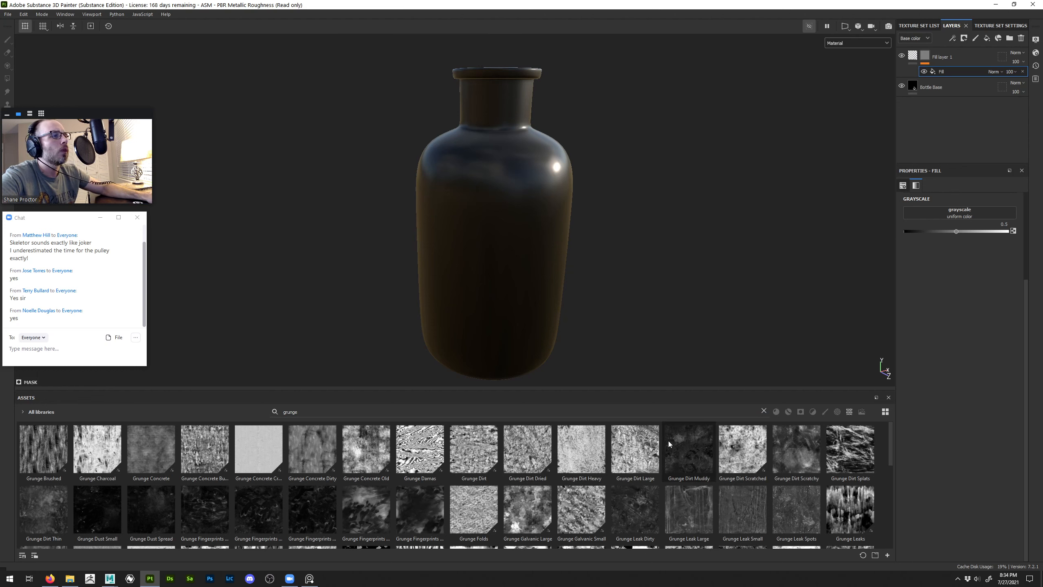
Apply Grunge Dirt Muddy to the mask's fill, set its balance to 0.68 and raise its contrast slightly
left_click_drag(682, 444, 957, 212)
scroll(591, 287, "up", 3)
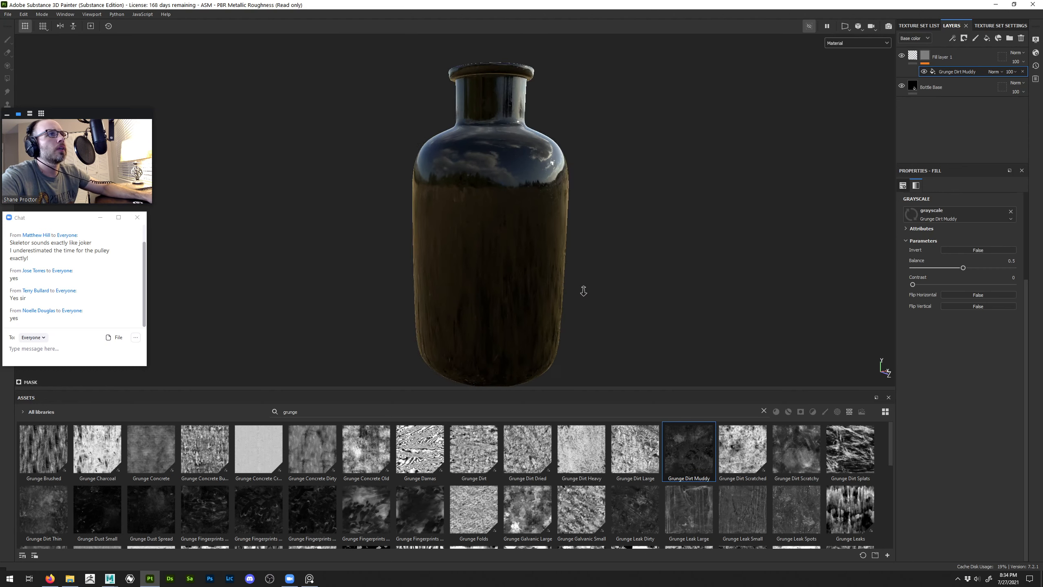
left_click_drag(963, 267, 977, 268)
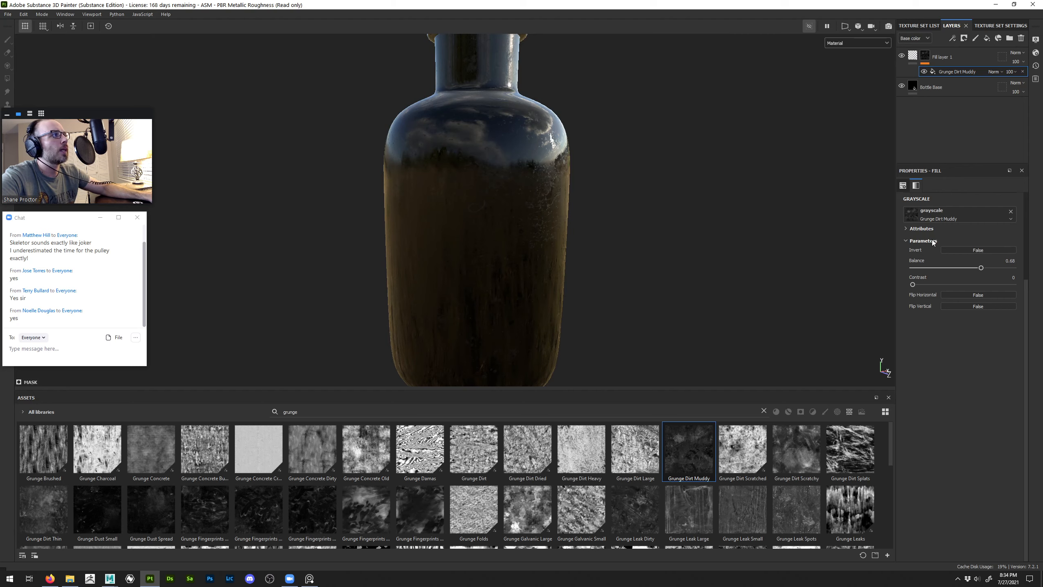
left_click_drag(914, 284, 917, 284)
Preview the grunge mask, set the fill layer's roughness to about 0.76, and rotate the environment lighting to check the reflections
left_click(924, 61, "alt")
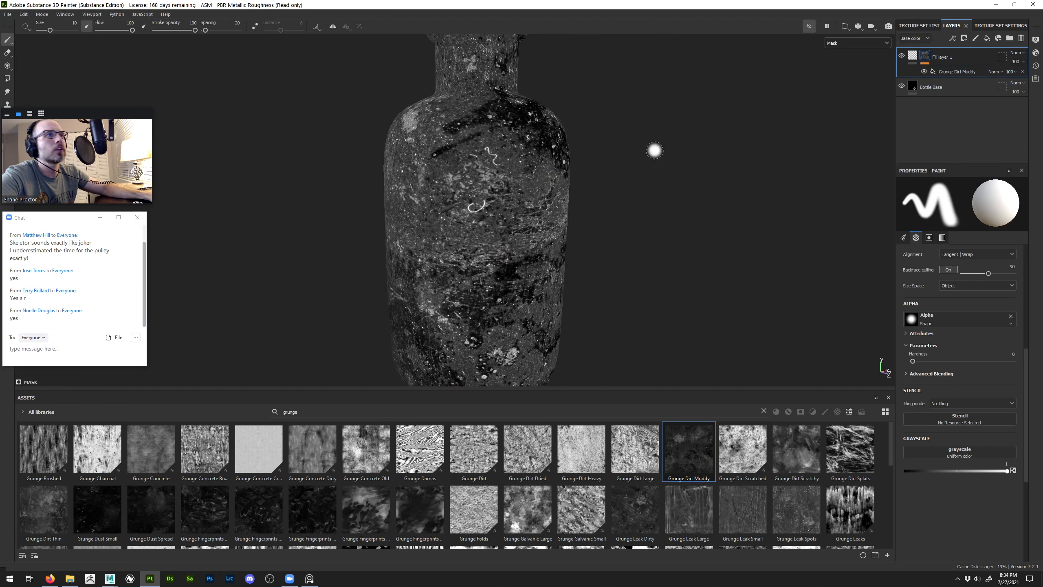
left_click(912, 56)
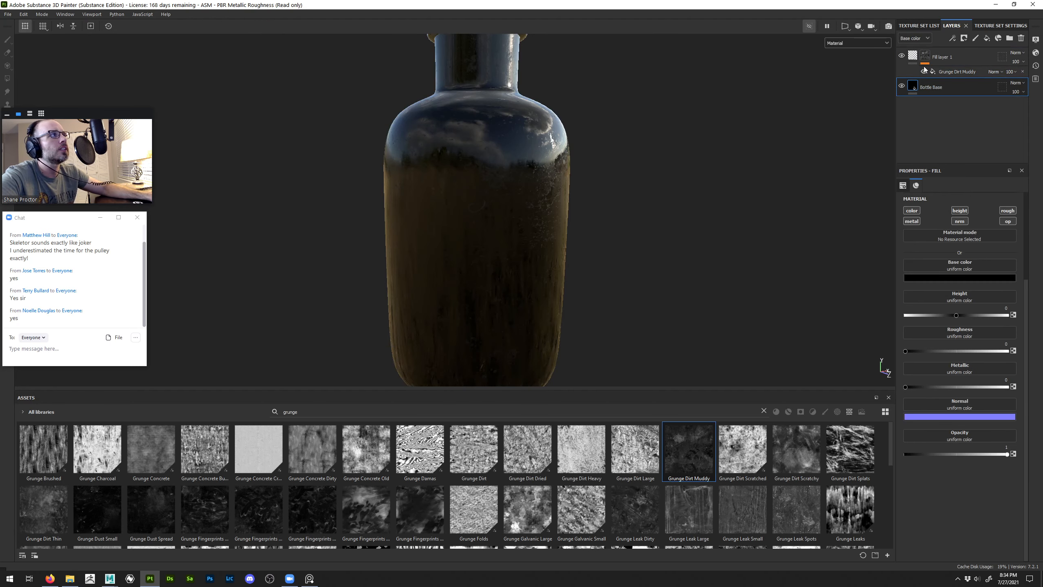
left_click_drag(954, 284, 984, 284)
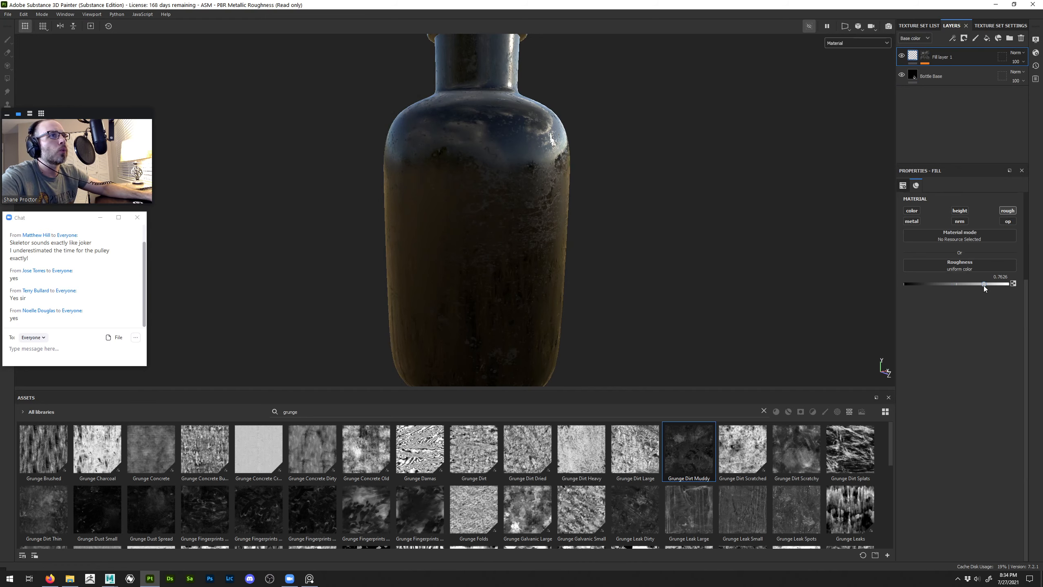
mouse_move(791, 272)
right_mouse_down("shift")
mouse_move(757, 273)
mouse_move(782, 270)
right_mouse_up("shift")
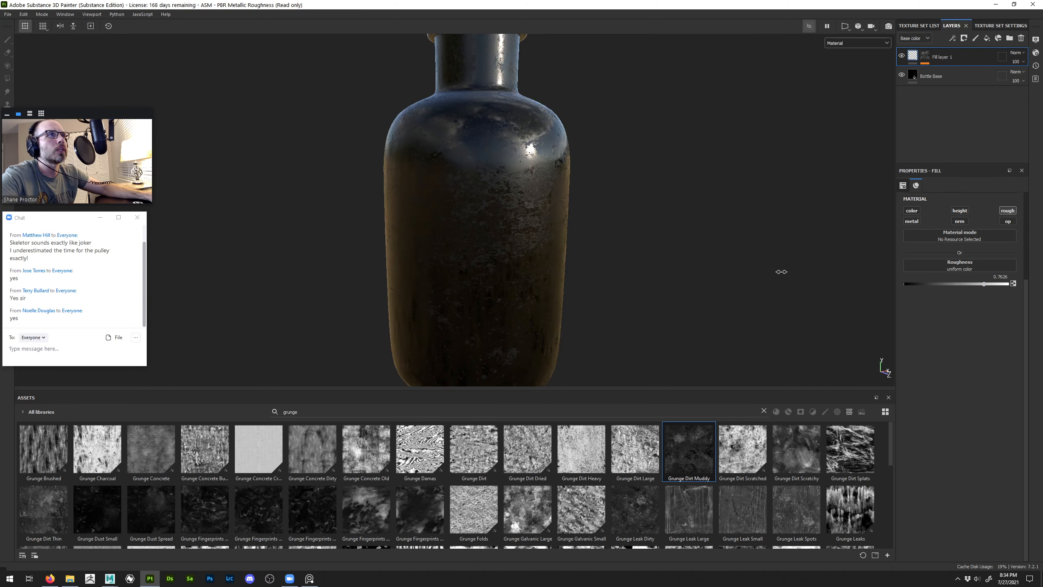
left_click_drag(782, 270, 696, 270, "alt")
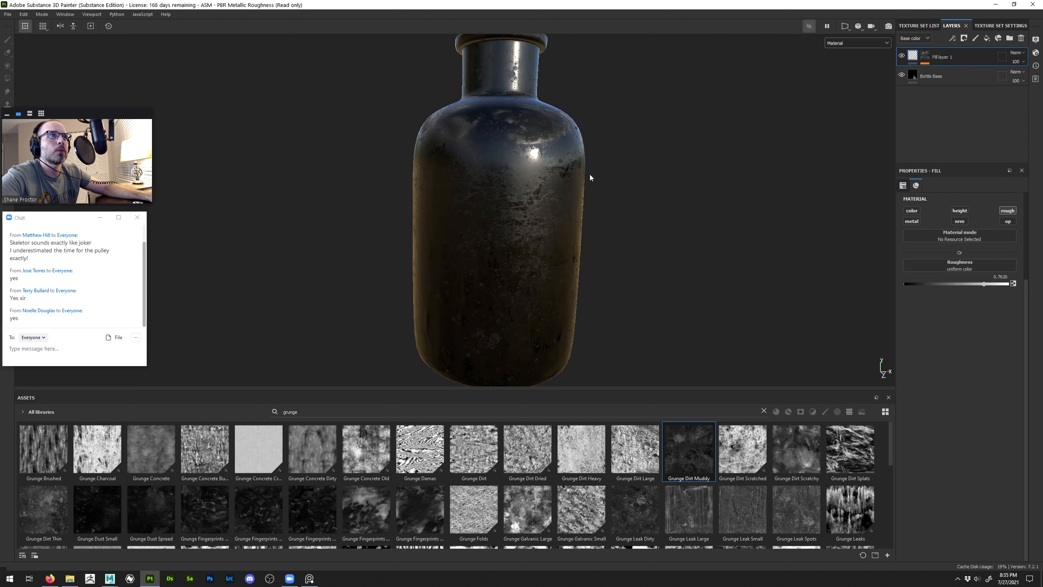
left_click_drag(580, 132, 620, 161, "alt")
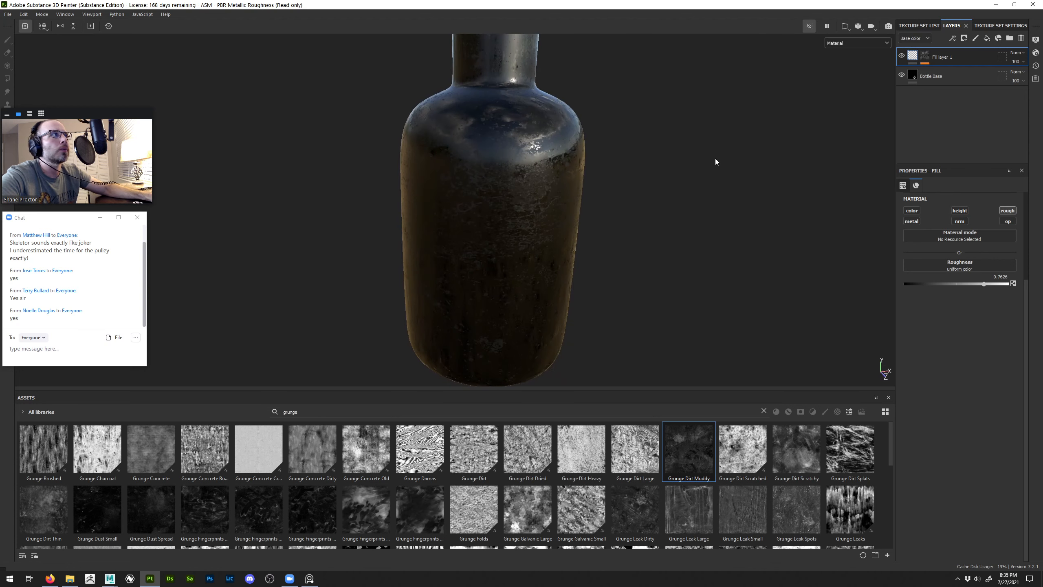
Rename the grunge-masked fill layer to Roughness Var
double_click(941, 56)
type("R")
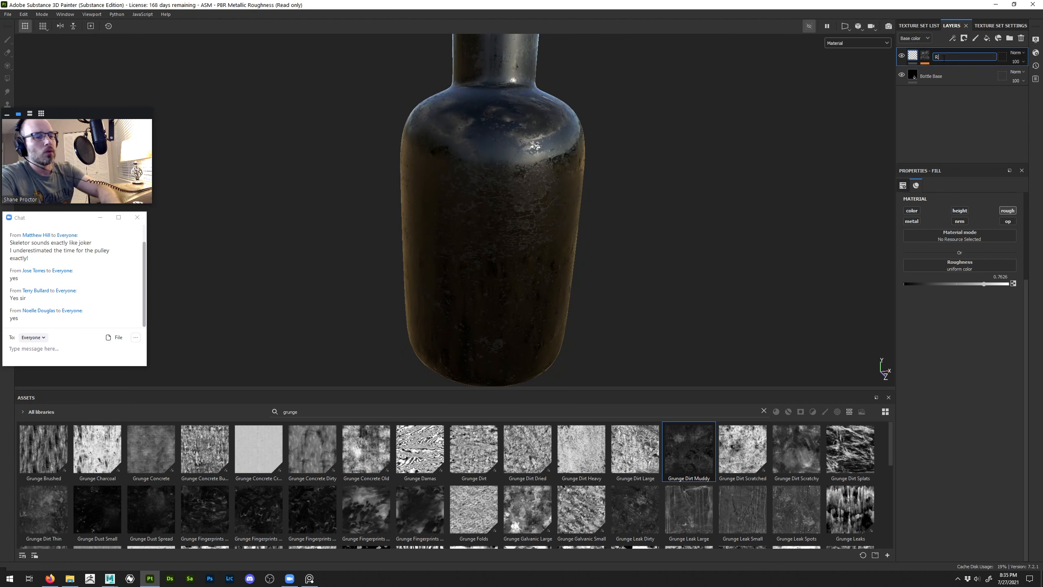
type("oughness Var")
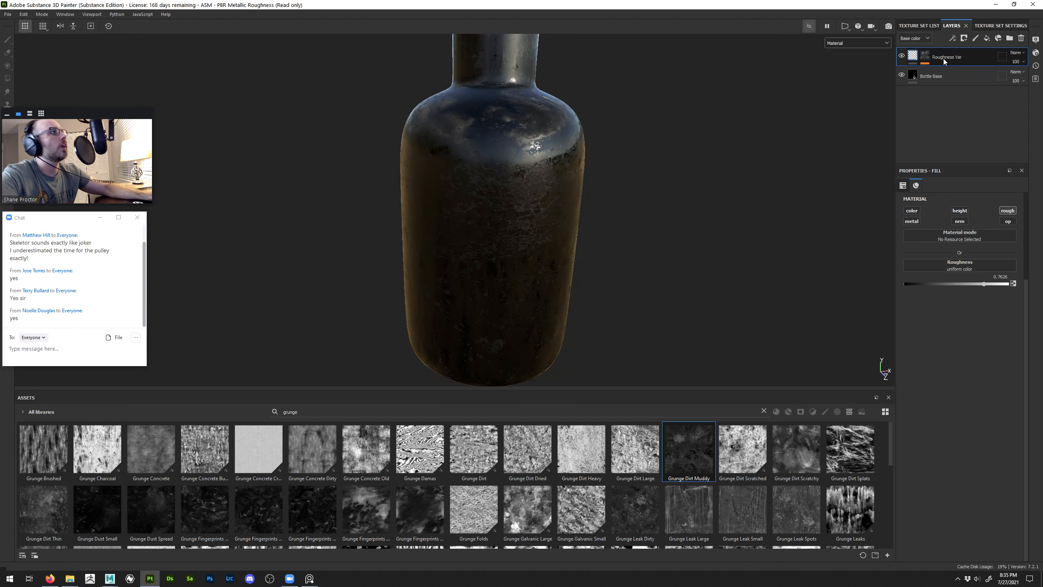
Group the Roughness Var and Bottle Base layers into a folder named Bottle GRP and give it a purple color label
left_click(944, 78)
left_click(944, 57, "ctrl")
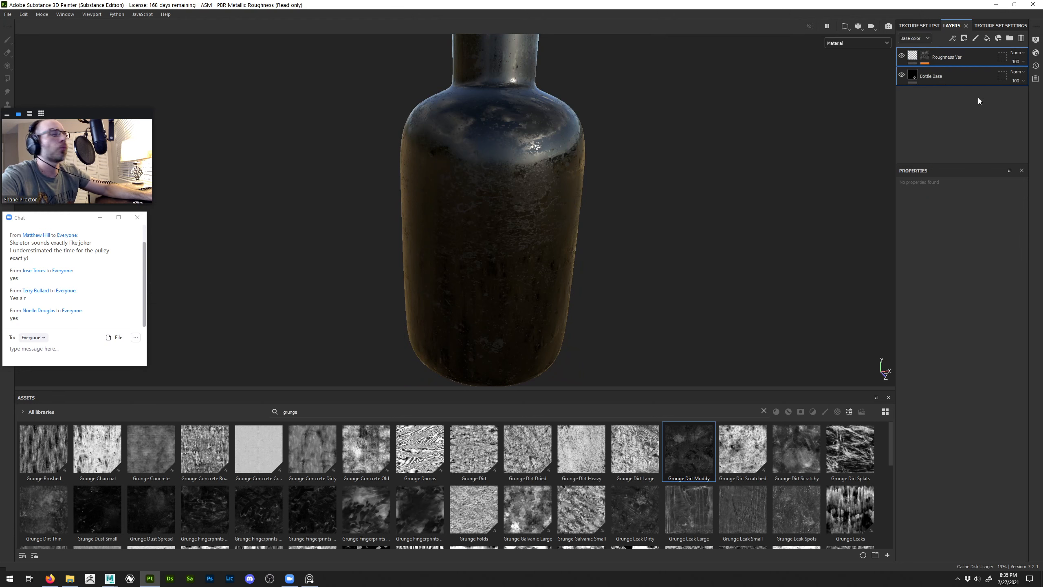
key("ctrl+g")
double_click(940, 57)
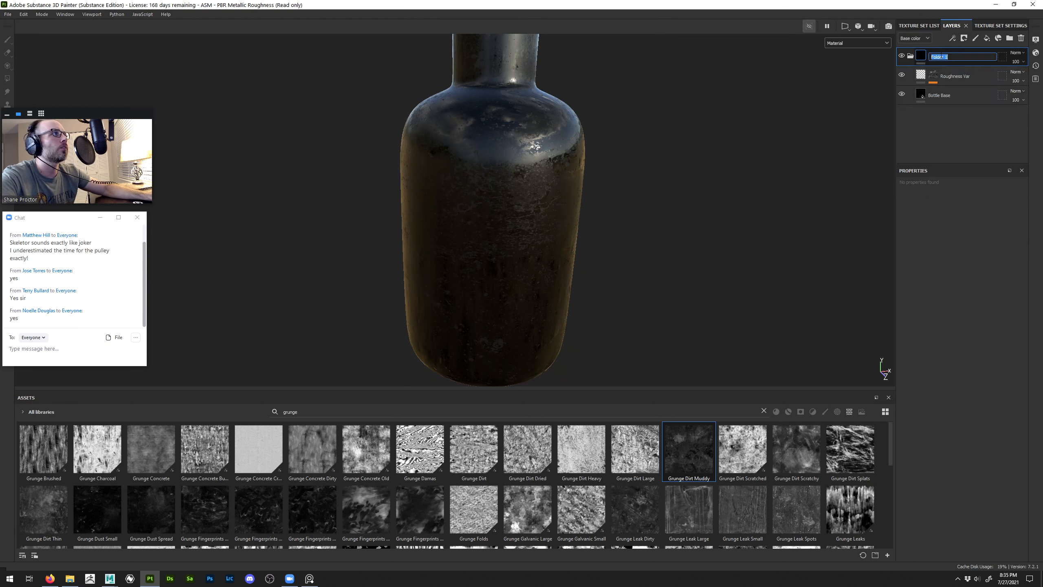
type("Bottle GRP")
key("Return")
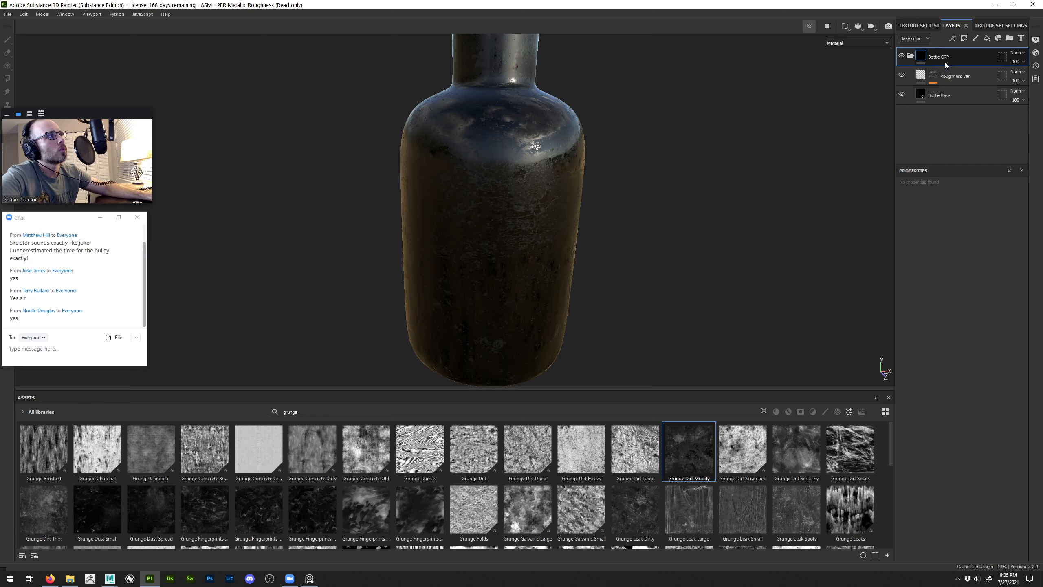
right_click(948, 58)
left_click(1004, 282)
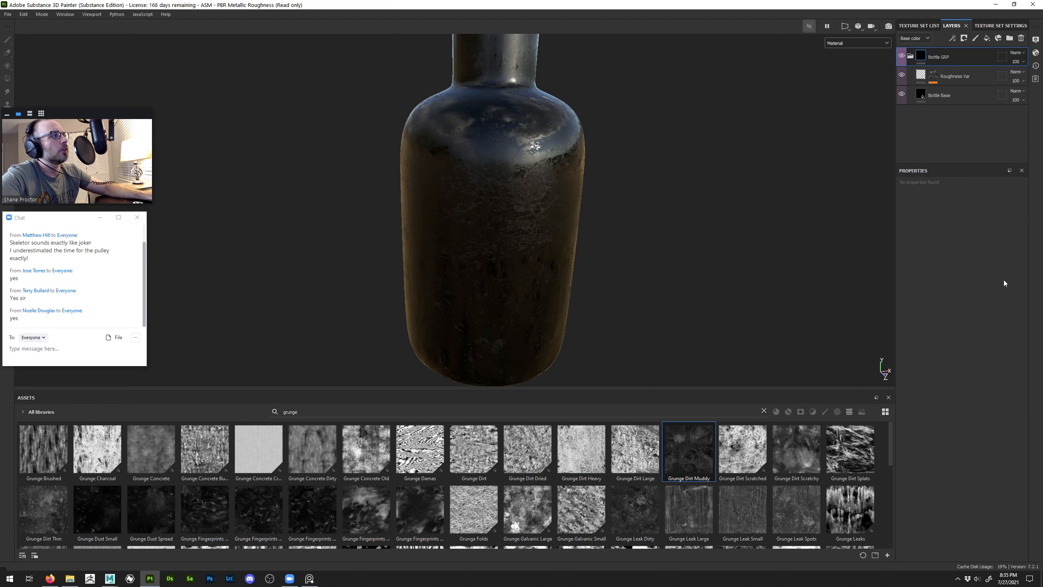
Add a height-only fill layer named Height Var at the top of Bottle GRP with its height at about -0.09
left_click(986, 38)
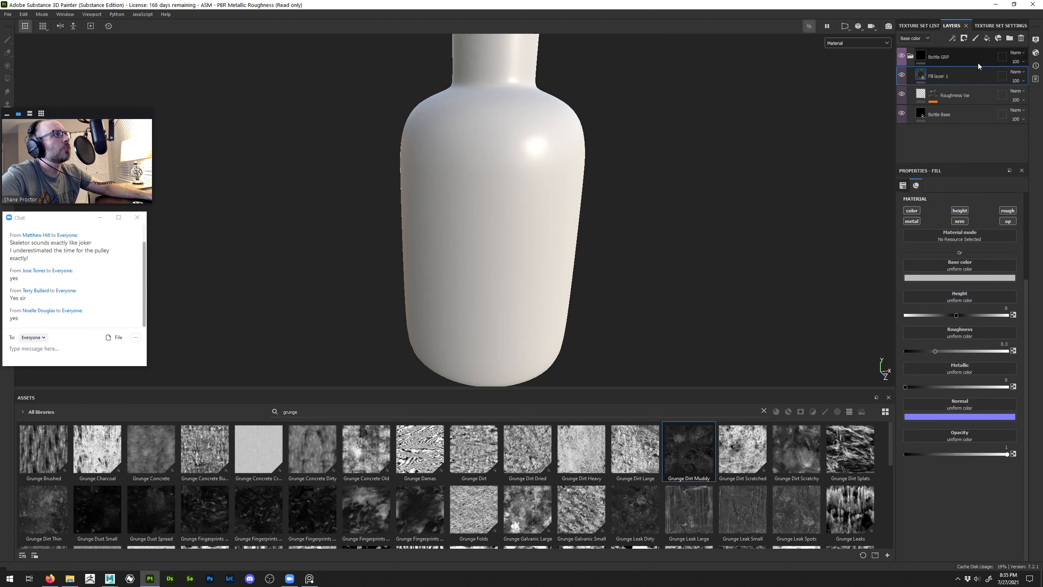
left_click(959, 210)
left_click_drag(956, 284, 951, 285)
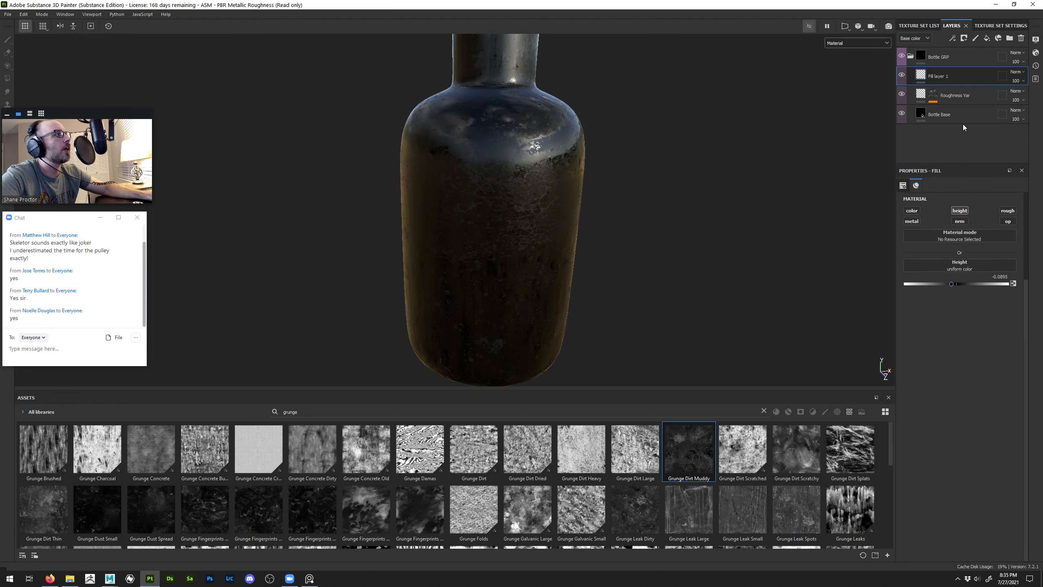
double_click(944, 76)
type("Heigh")
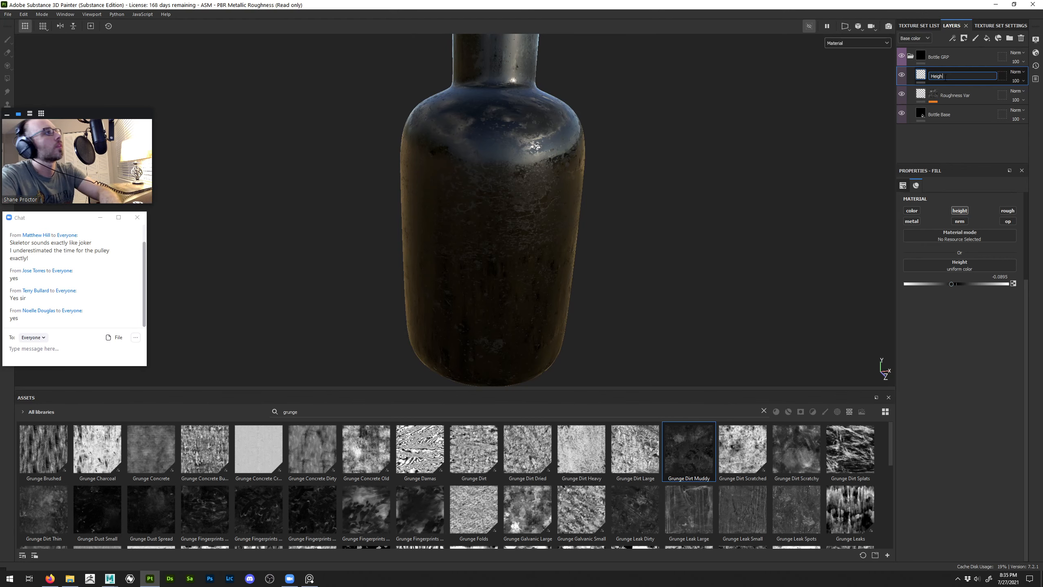
type("t Var")
key("Return")
Add a black mask with a fill effect to the Height Var layer
right_click(945, 79)
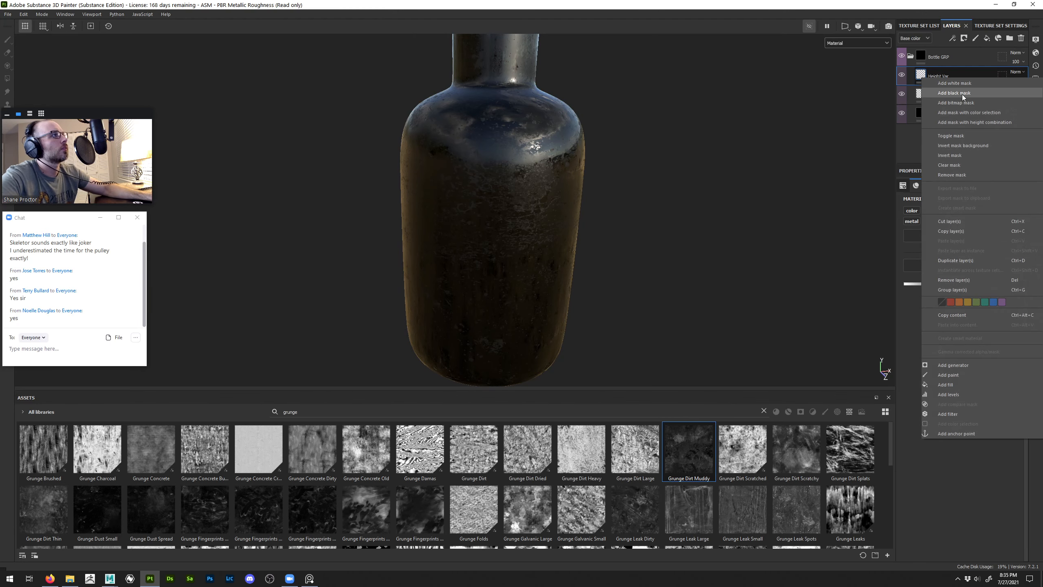
left_click(963, 95)
right_click(957, 74)
left_click(969, 373)
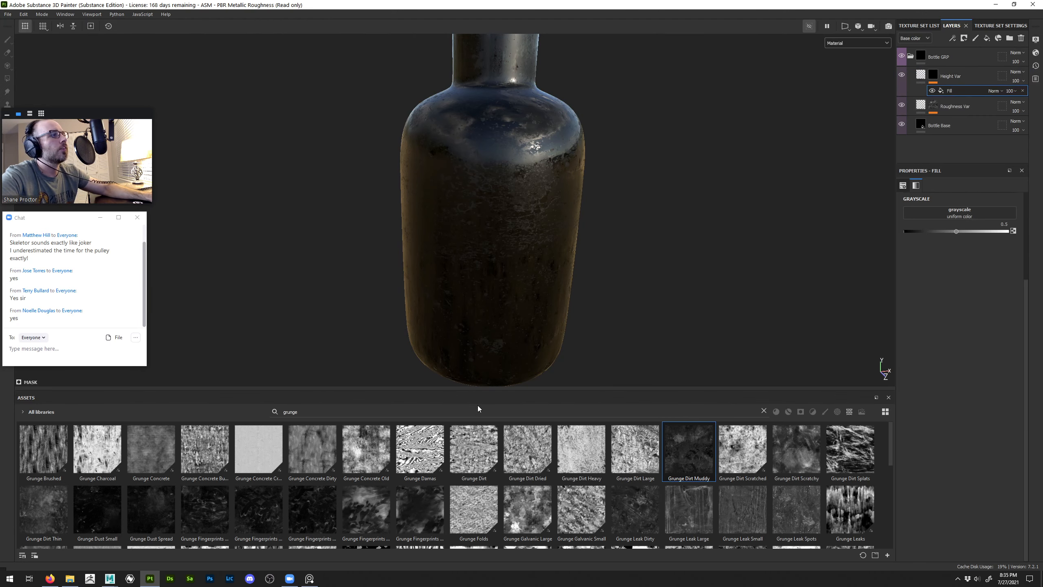
Search the assets for "dirt 2" and apply the Dirt 2 procedural texture to the Height Var mask's fill
double_click(453, 411)
type("dirt 2")
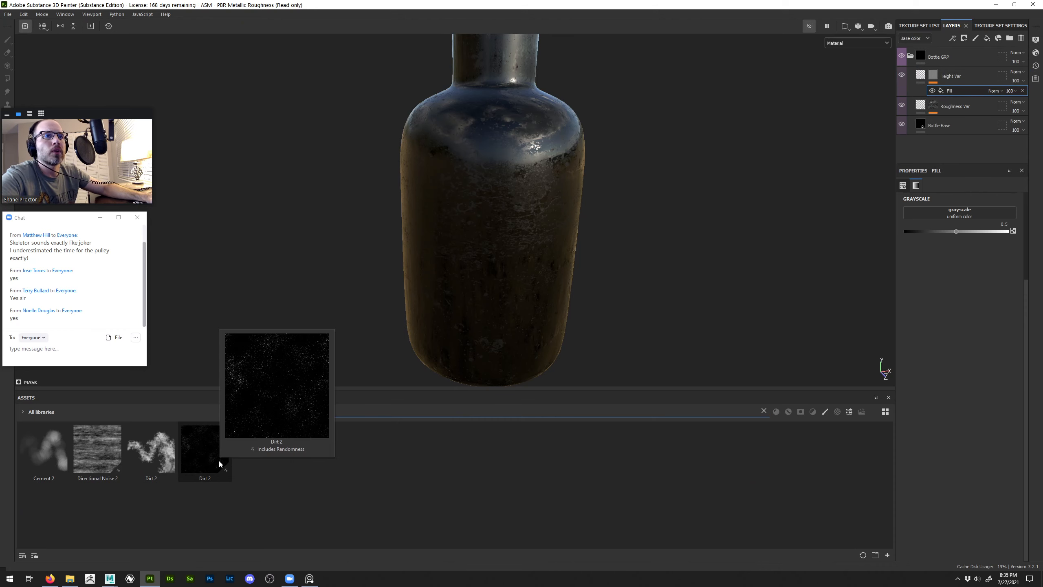
left_click_drag(218, 459, 962, 214)
left_click_drag(744, 222, 689, 195, "alt")
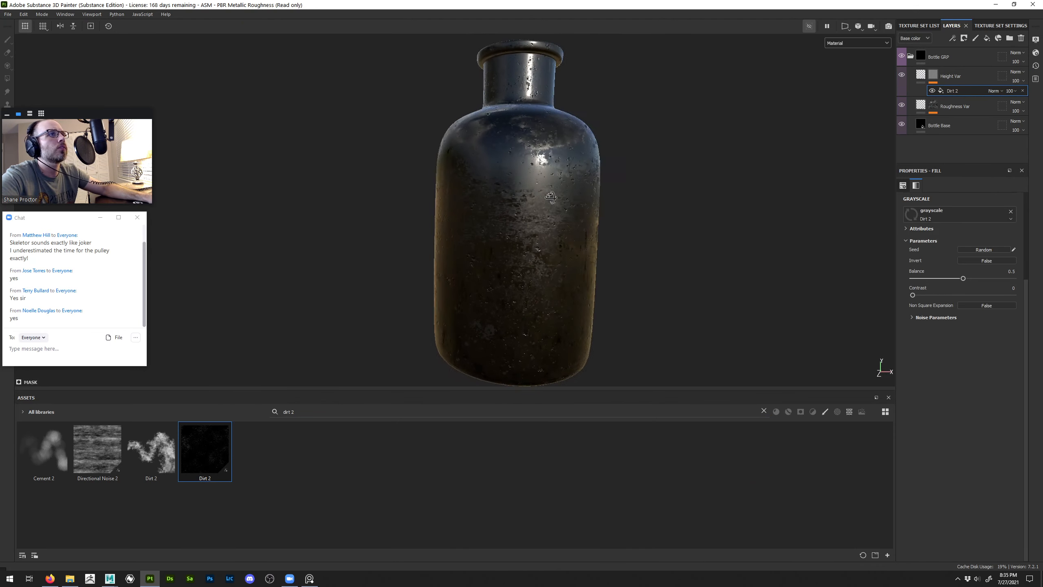
right_click_drag(689, 195, 722, 306, "alt")
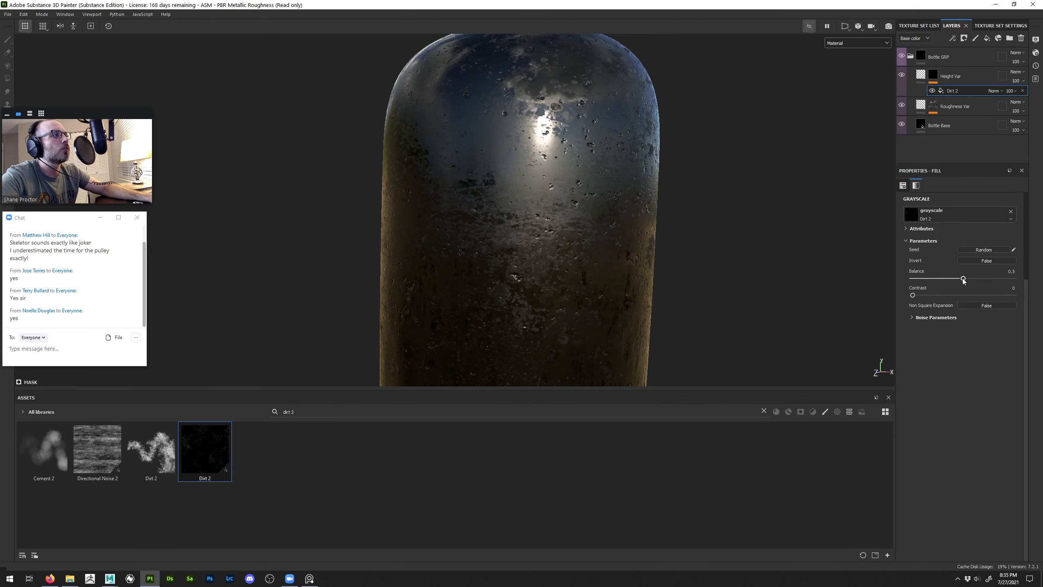
Set the Dirt 2 fill's balance to 0.22, check the pitting around the bottle, and open the Height Var layer's material properties
left_click_drag(963, 278, 934, 279)
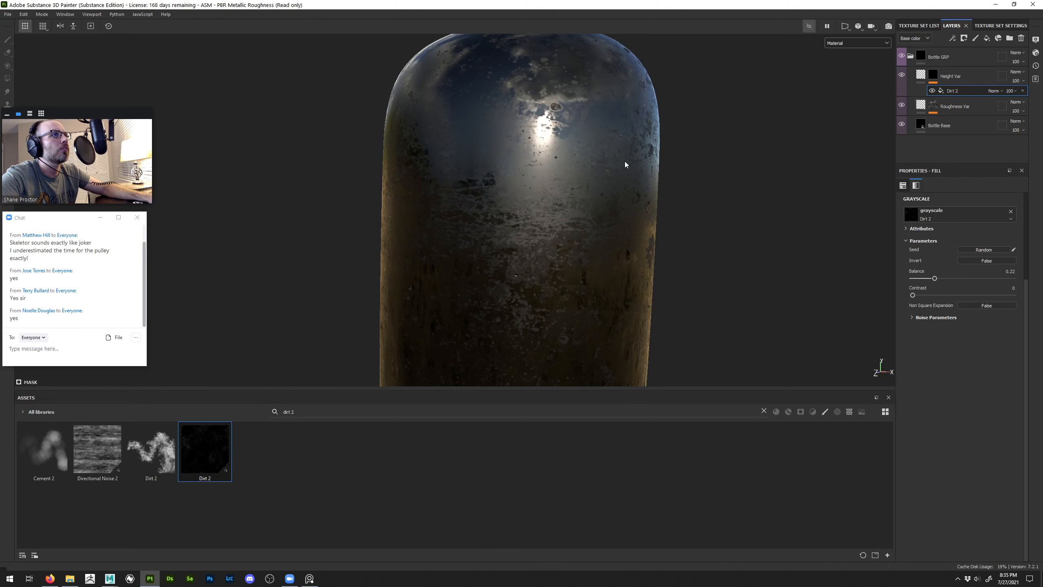
left_click_drag(624, 164, 502, 162, "alt")
left_click(920, 75)
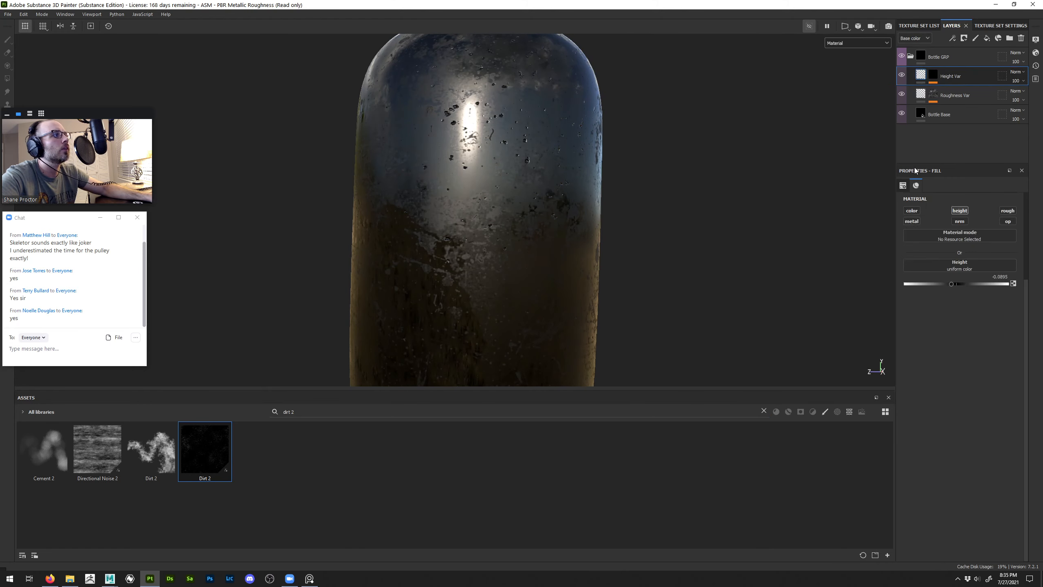
Set the Height Var layer's height to about -0.0195 to soften the pitting on the bottle
left_click_drag(952, 284, 956, 284)
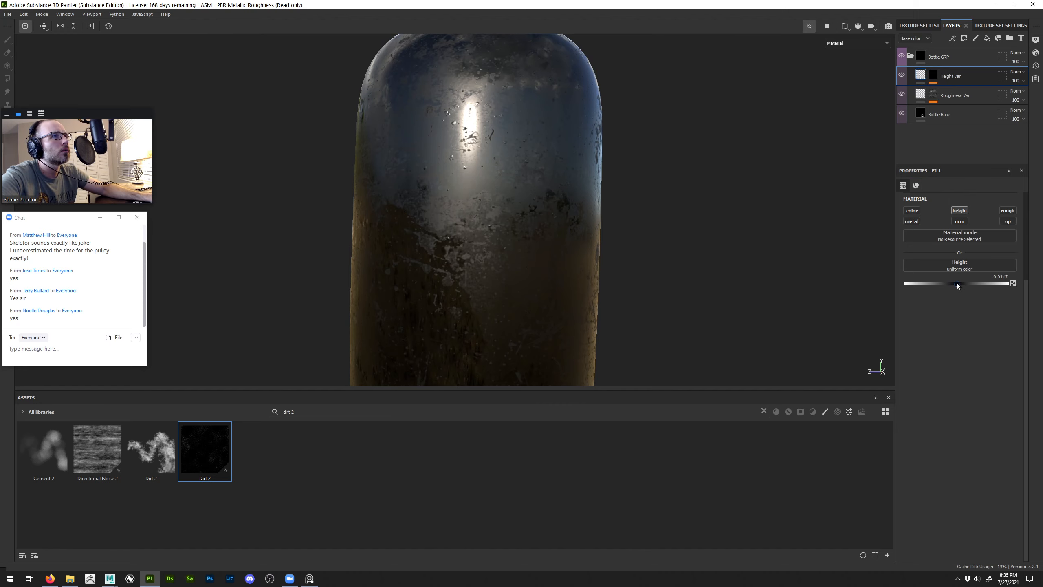
left_click_drag(721, 202, 633, 118, "alt")
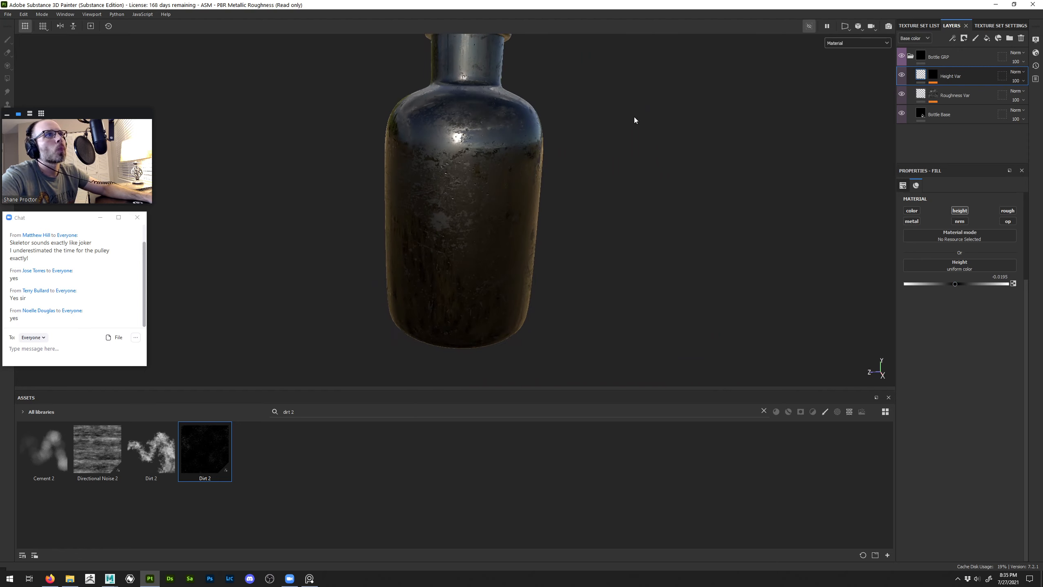
left_click(918, 95)
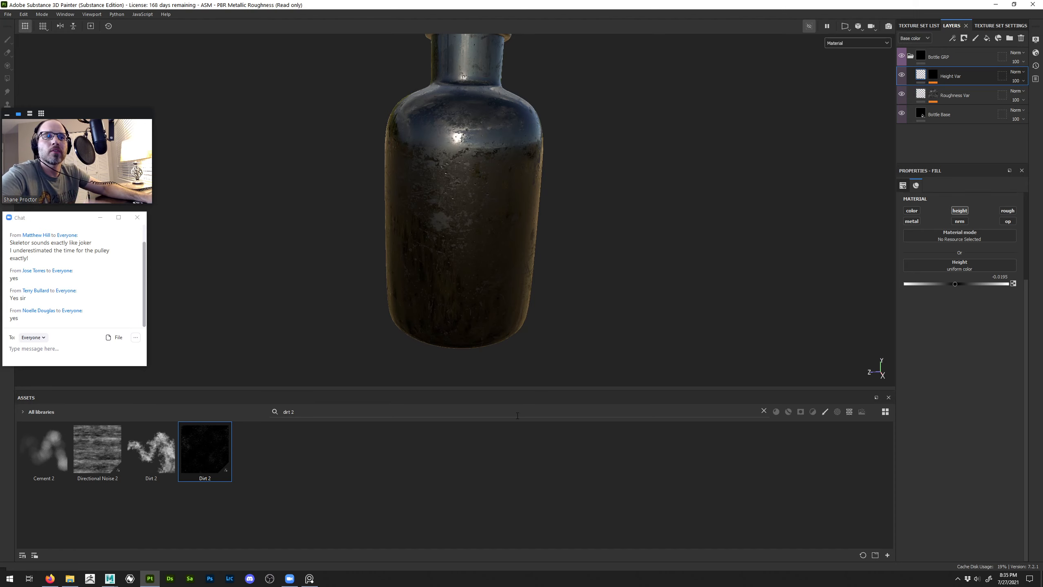
Switch to the reference board and examine the bottle base, cork and label reference photos
left_click(309, 578)
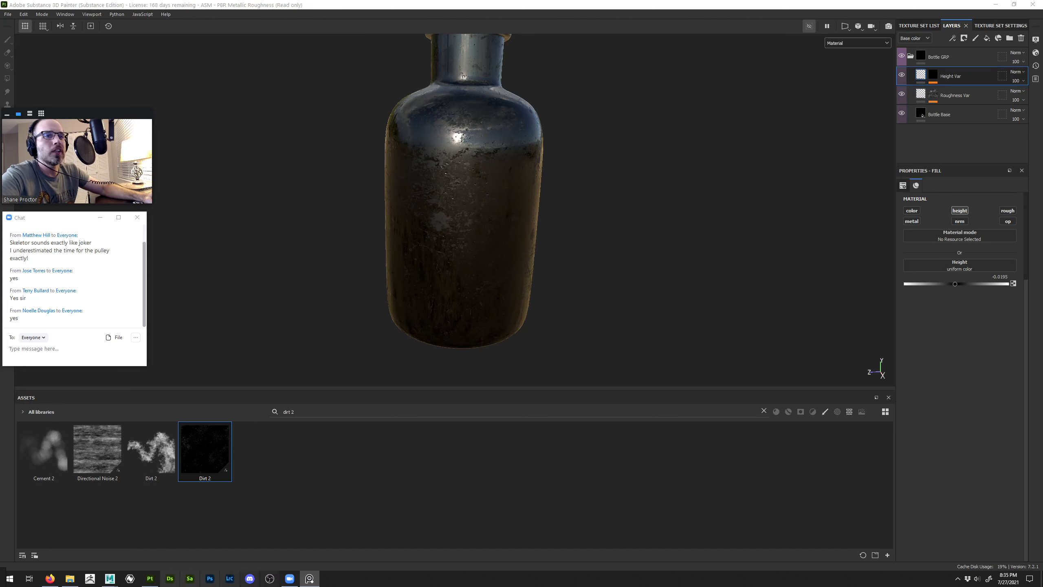
right_click_drag(2, 577, 713, 115)
scroll(571, 253, "down", 5)
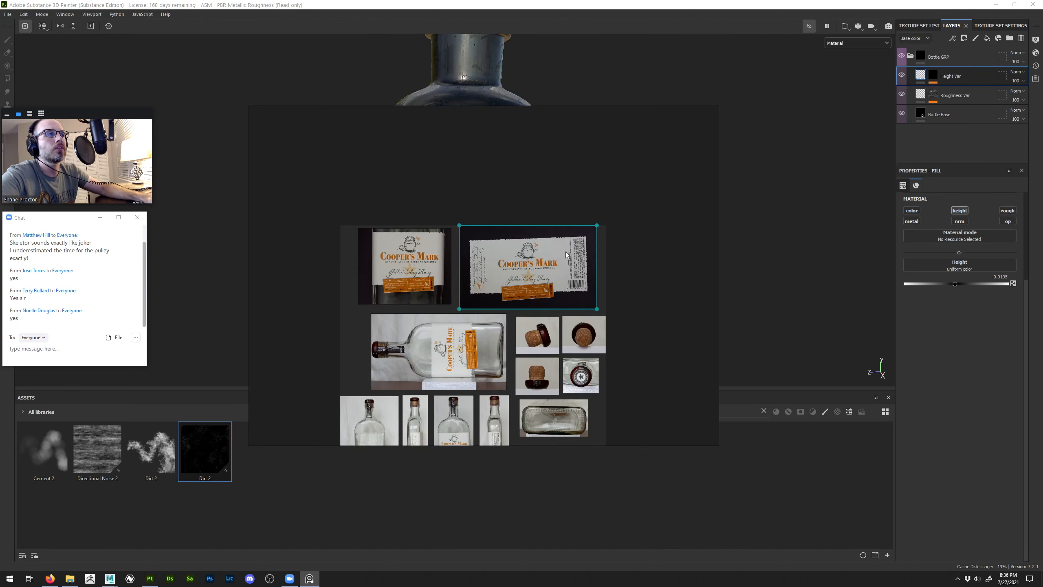
middle_click_drag(531, 361, 571, 211)
scroll(599, 271, "up", 6)
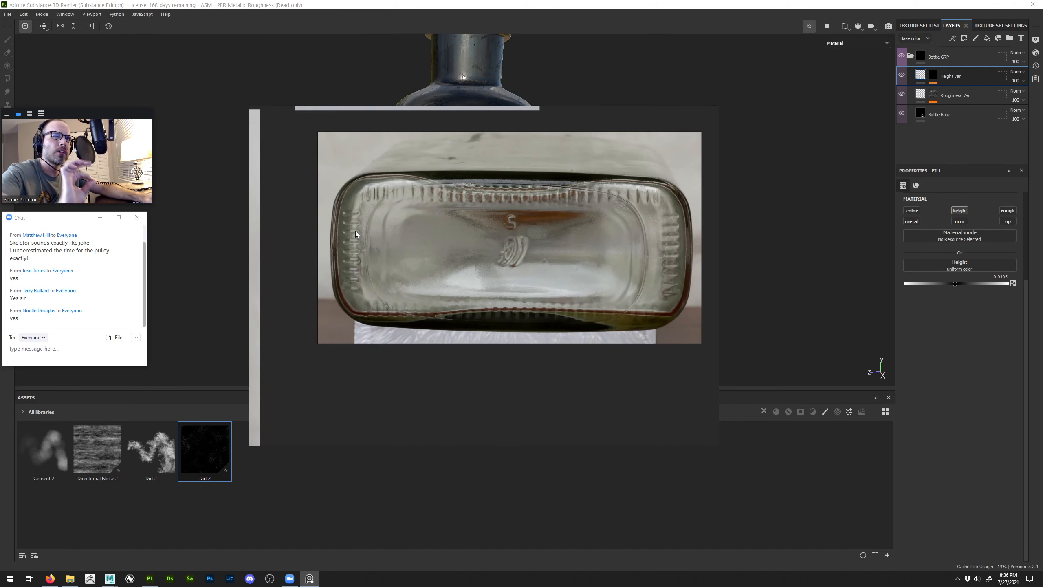
scroll(518, 245, "down", 3)
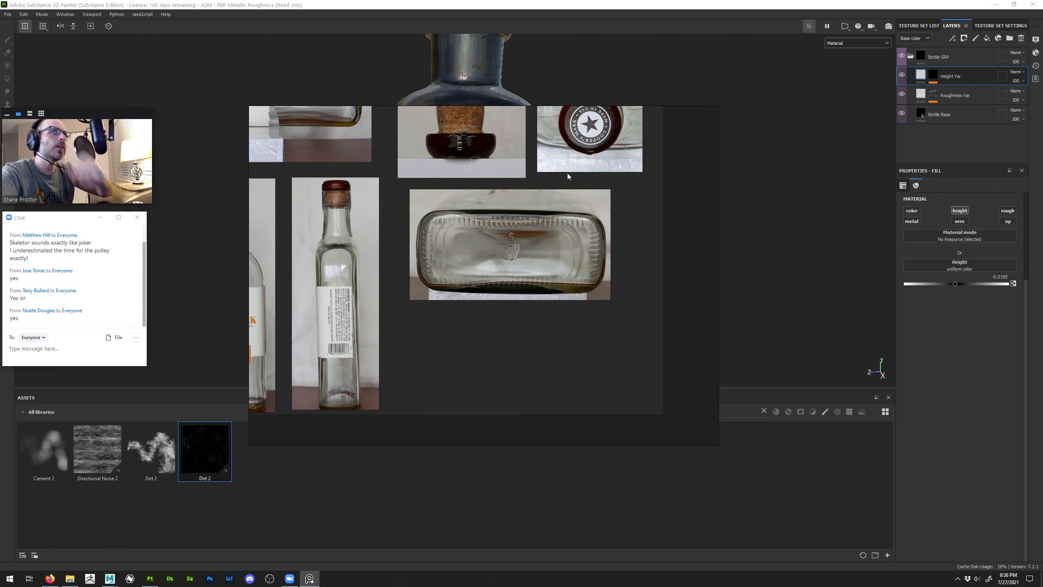
scroll(616, 204, "down", 2)
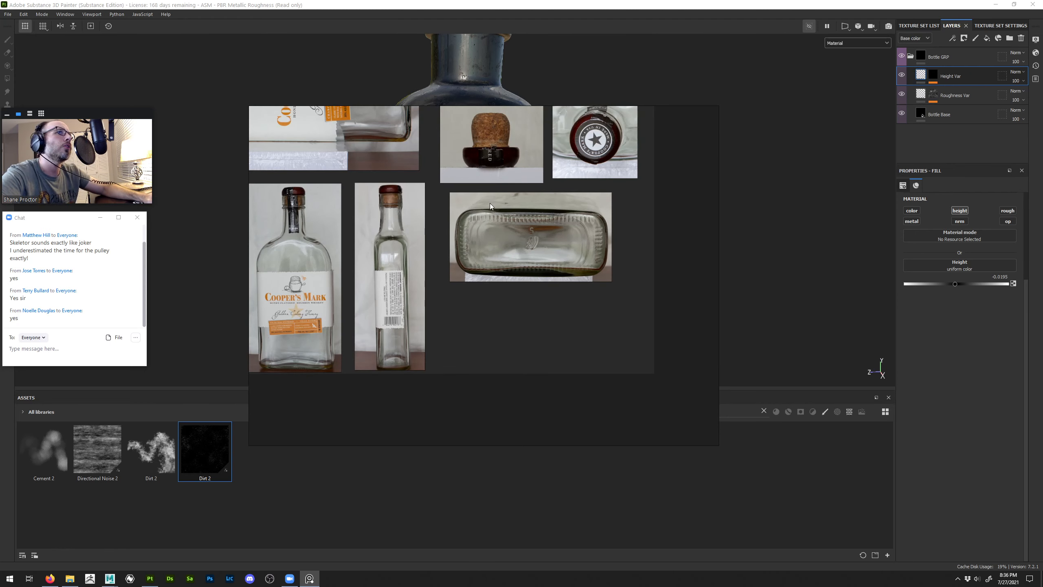
scroll(512, 266, "down", 2)
scroll(583, 212, "down", 2)
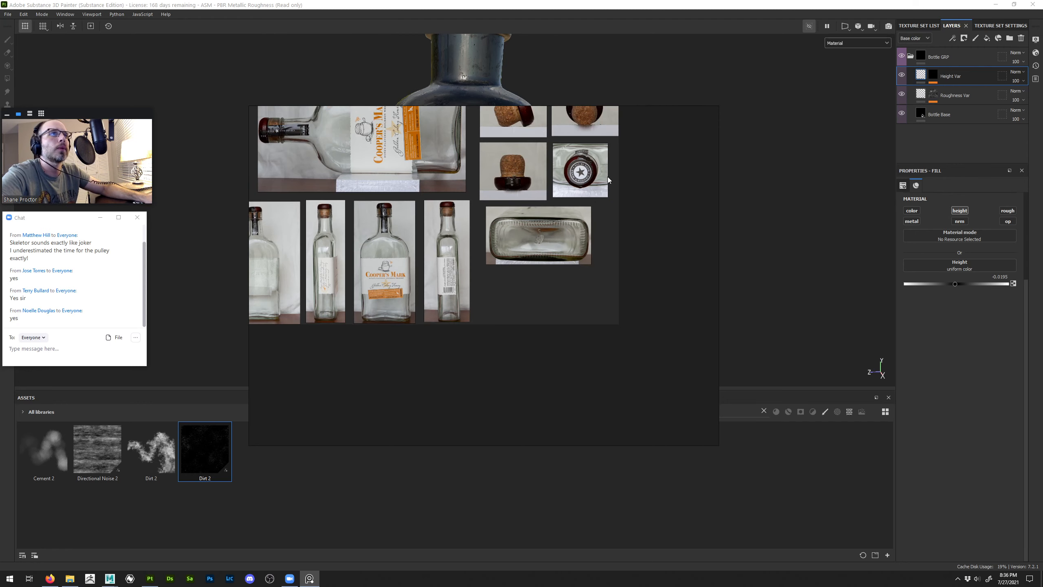
right_click_drag(621, 162, 628, 296)
scroll(635, 275, "down", 2)
middle_click_drag(631, 261, 611, 348)
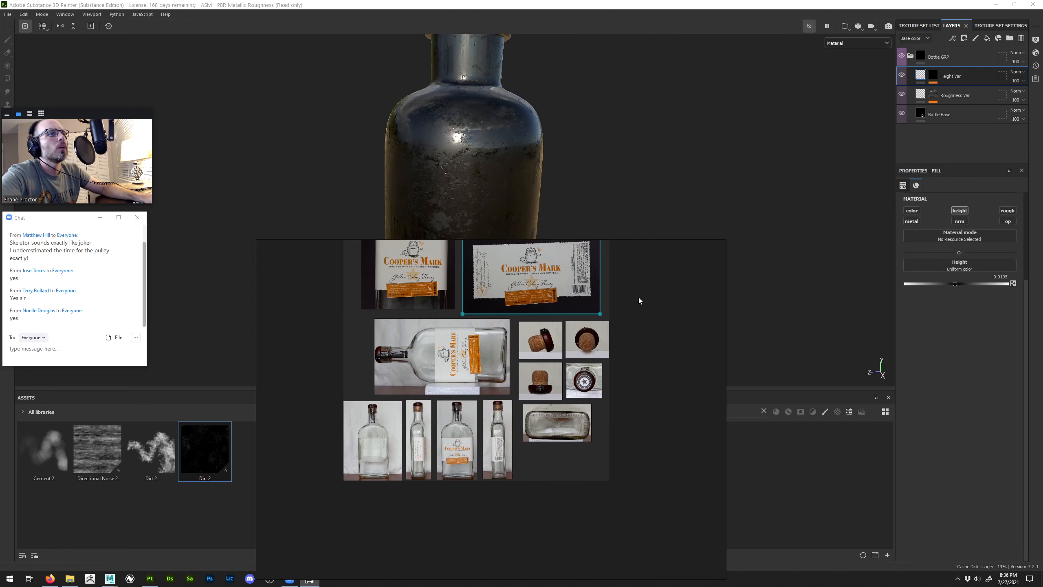
right_click_drag(715, 274, 644, 156)
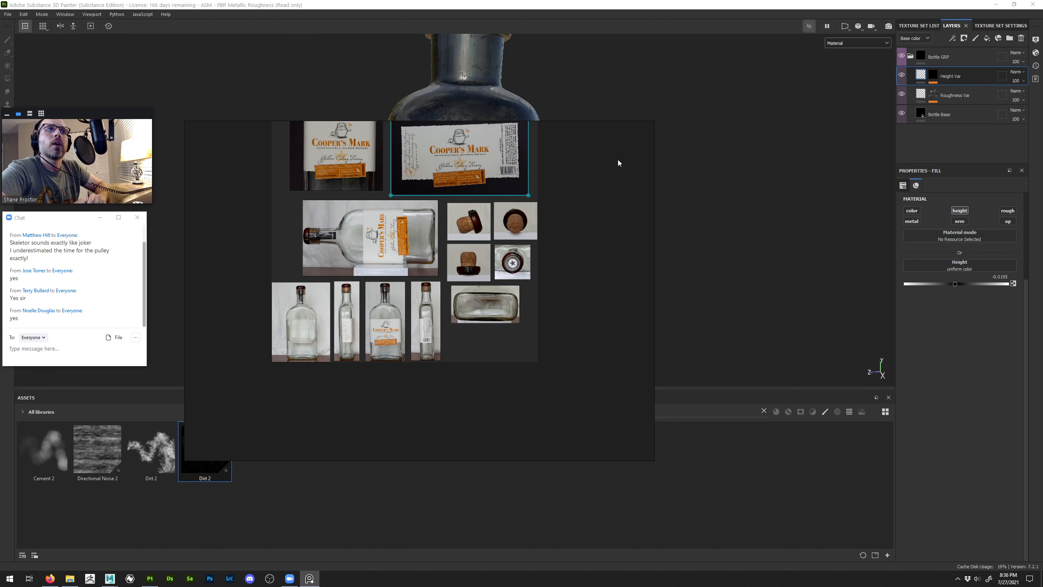
Export the selected flat Cooper's Mark label image from the reference board to the Desktop as Label_Color, and put the board away
scroll(525, 243, "up", 5)
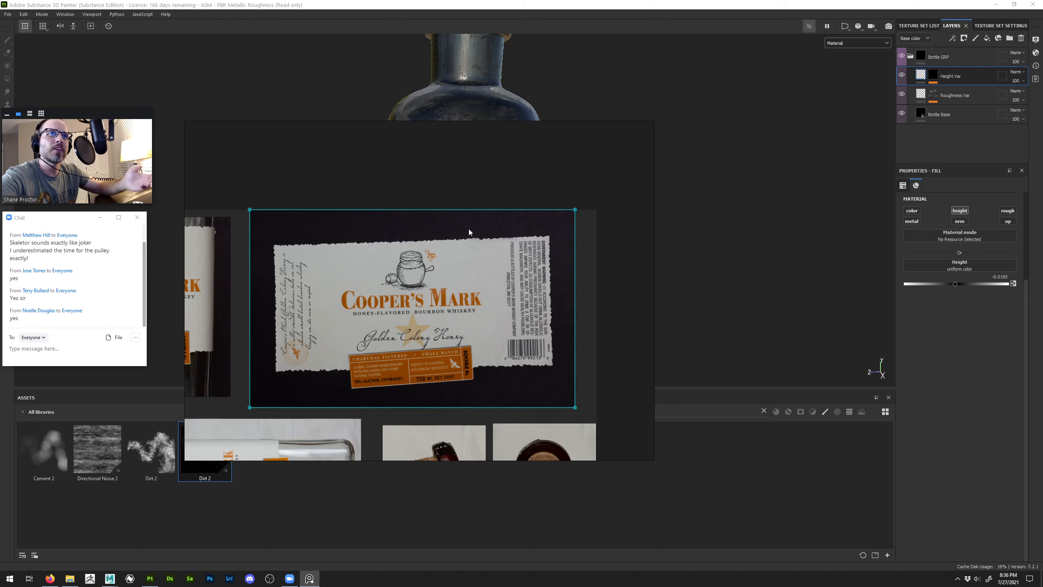
right_click(491, 225)
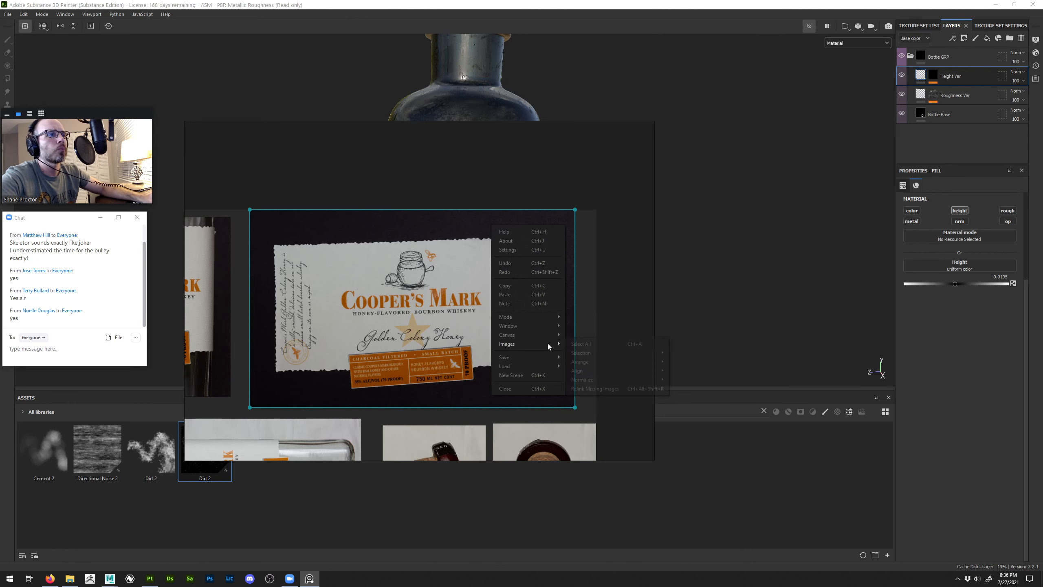
mouse_move(533, 335)
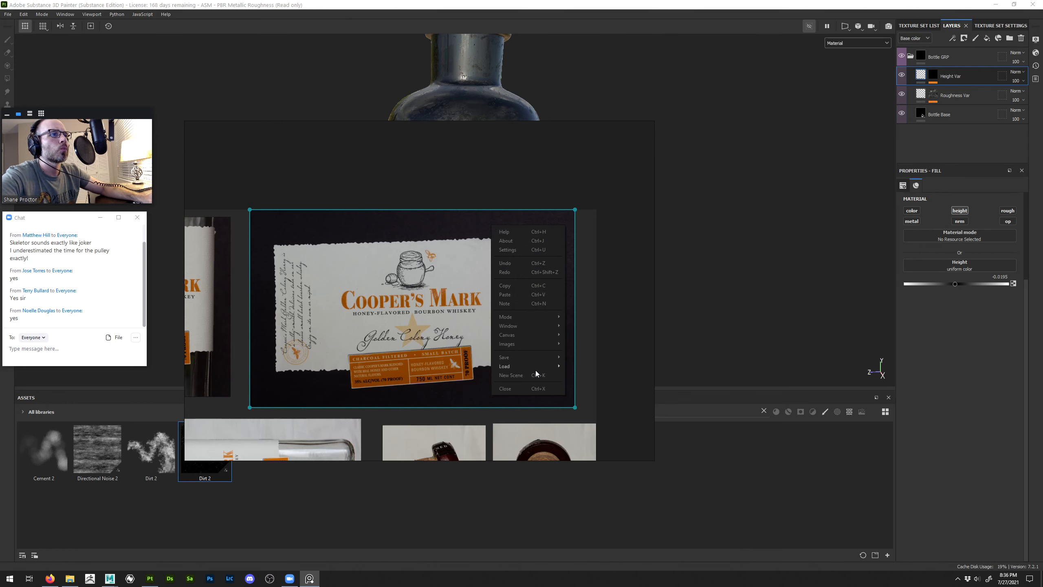
mouse_move(541, 354)
mouse_move(598, 373)
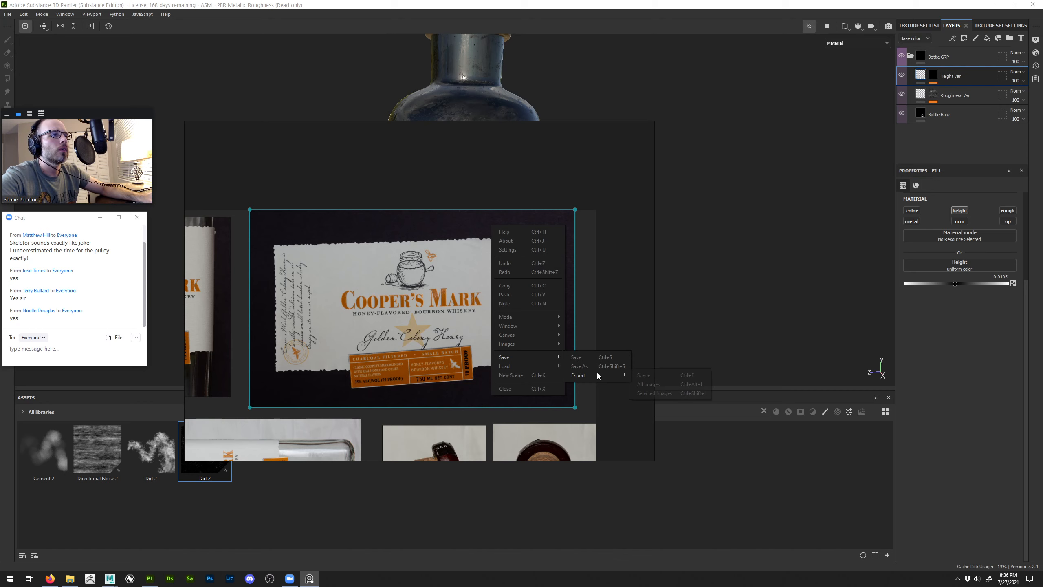
left_click(653, 394)
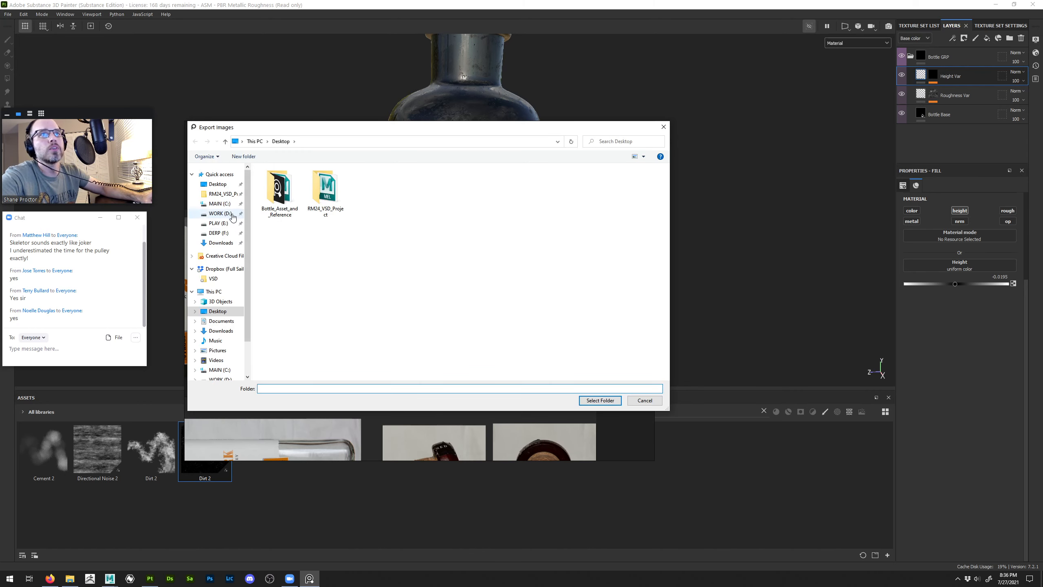
left_click(583, 401)
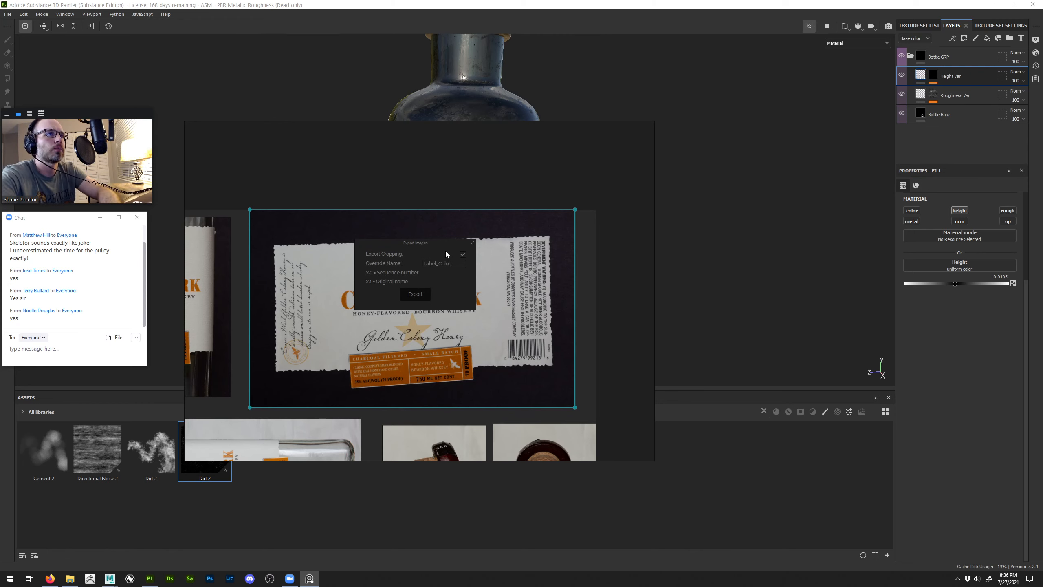
key("Return")
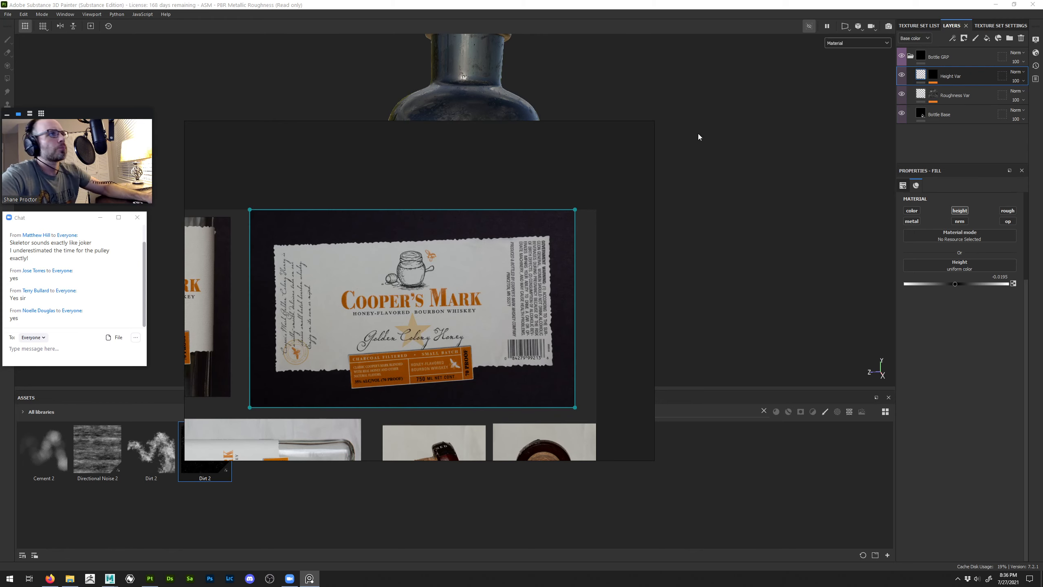
mouse_move(633, 140)
right_mouse_down()
mouse_move(689, 111)
mouse_move(242, 563)
mouse_move(8, 586)
right_mouse_up()
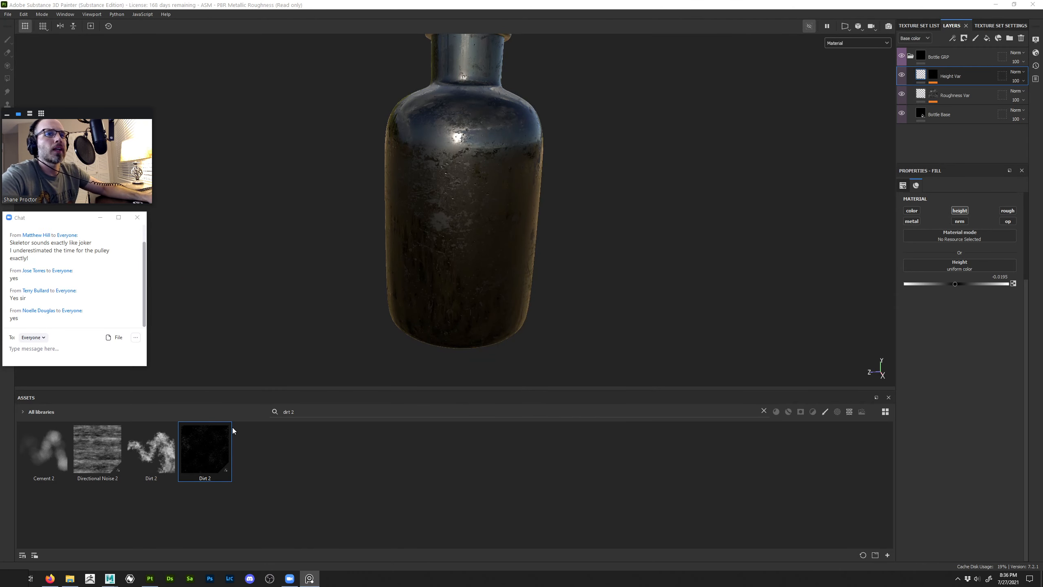
Switch back to Substance 3D Painter and add Label_Color.png from the Desktop to a resource import
left_click(101, 495)
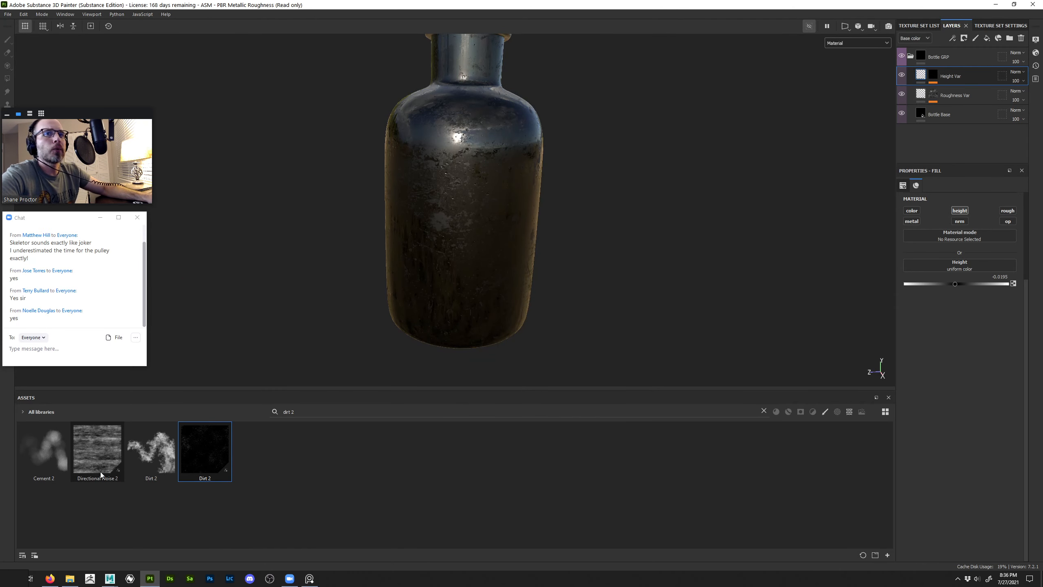
left_click(887, 554)
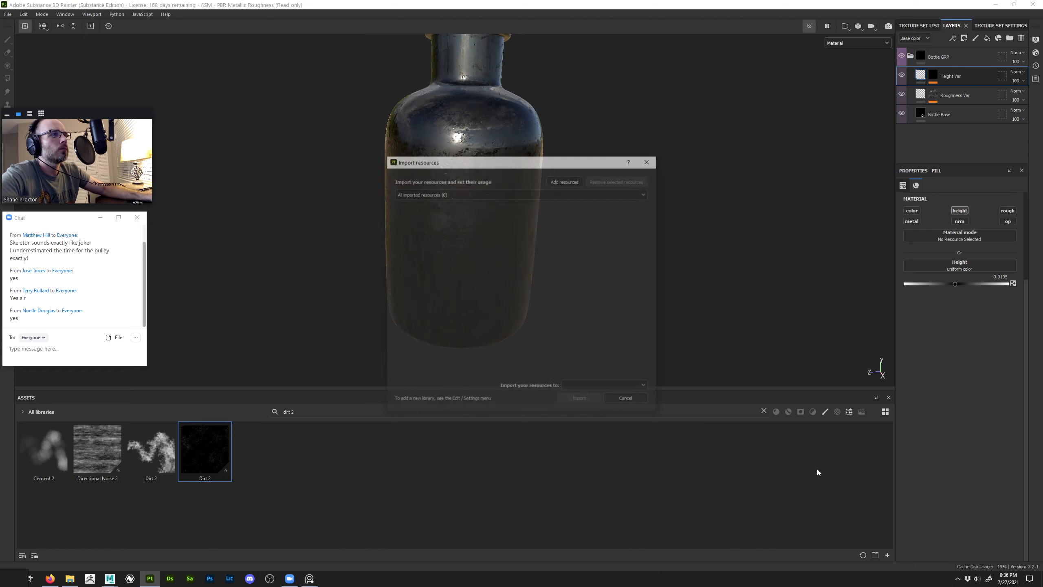
left_click(561, 181)
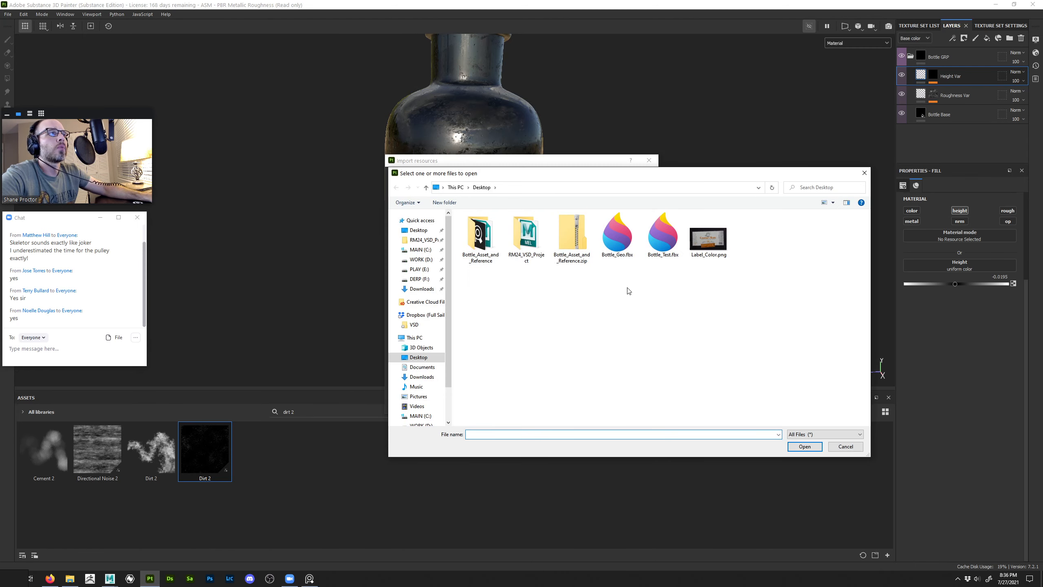
left_click(708, 239)
left_click(793, 447)
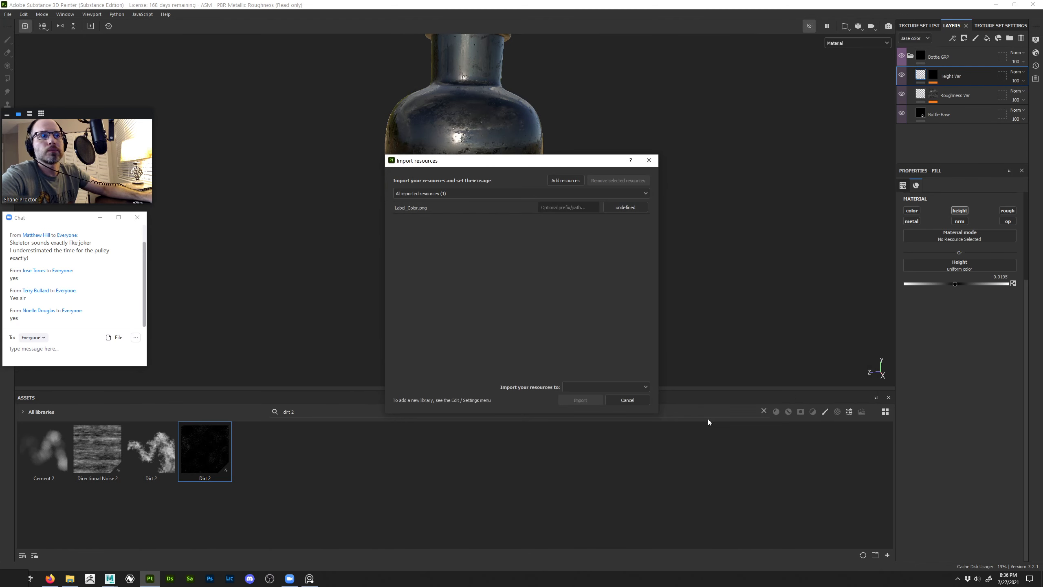
Import Label_Color.png as a texture with the prefix Label into project 'ASM - PBR Metallic Roughness', and show only the Project library's assets
left_click(625, 207)
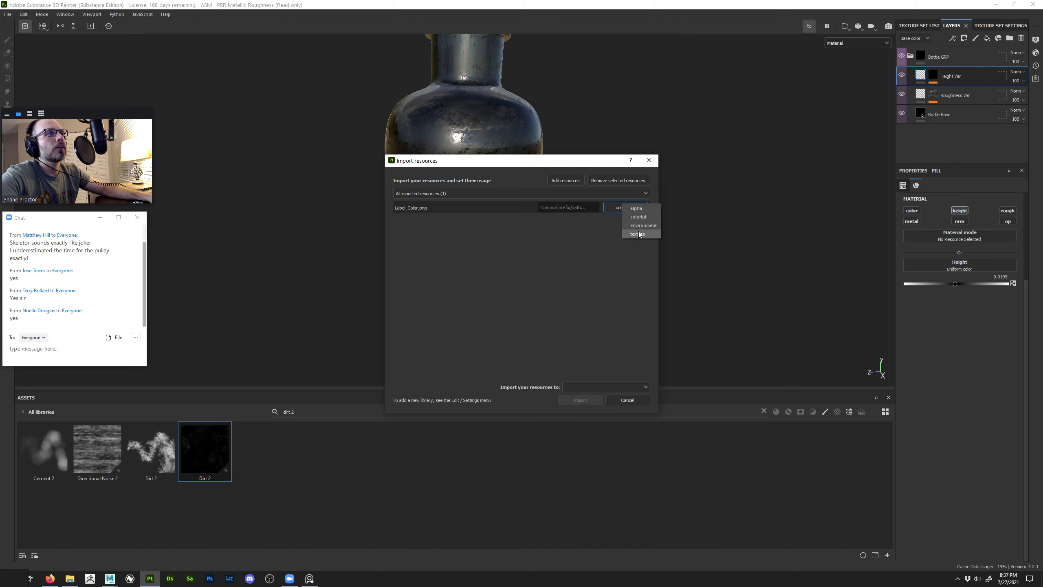
left_click(617, 229)
left_click(582, 210)
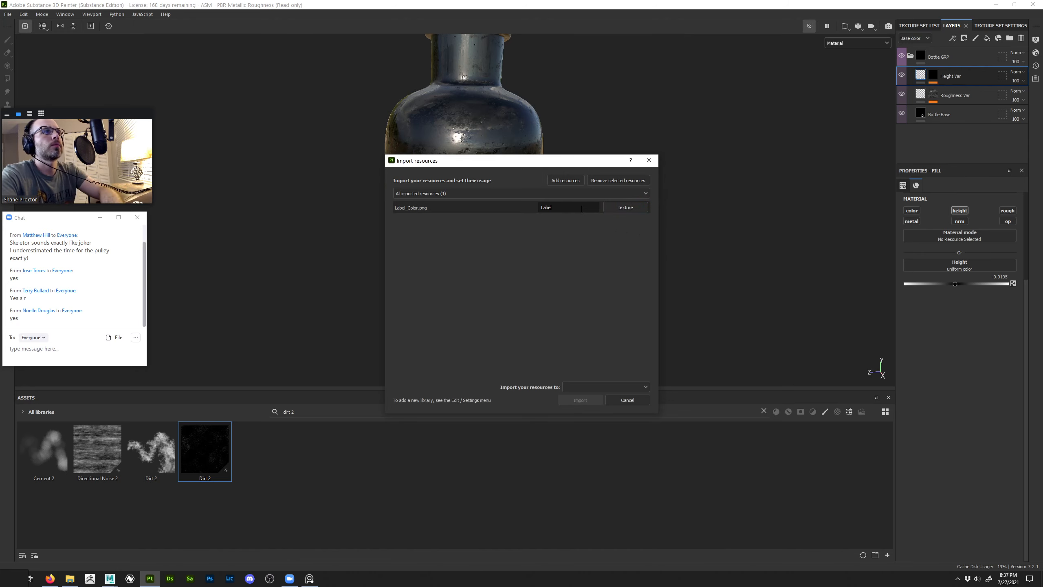
left_click(576, 387)
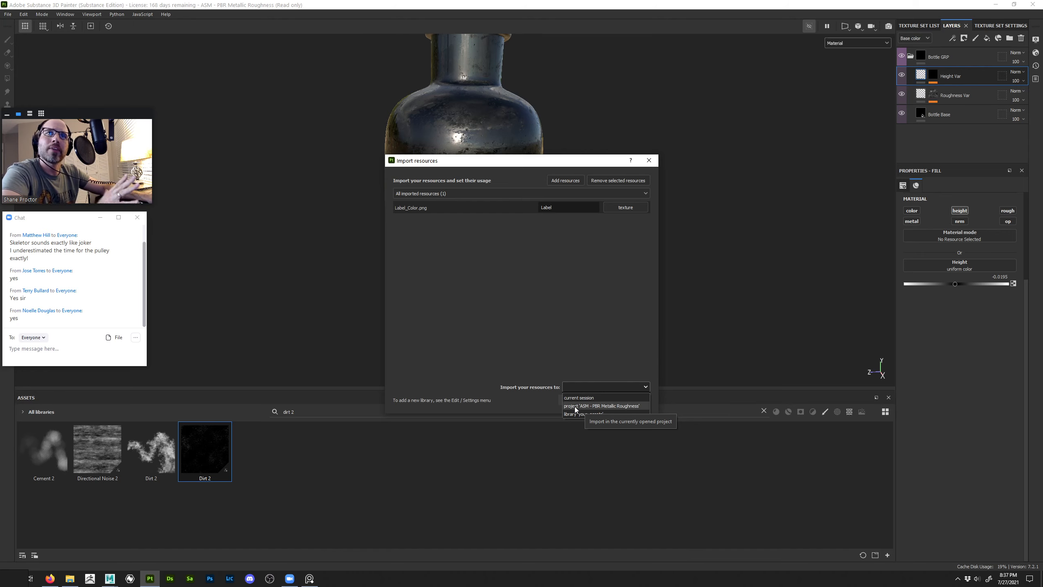
left_click(575, 405)
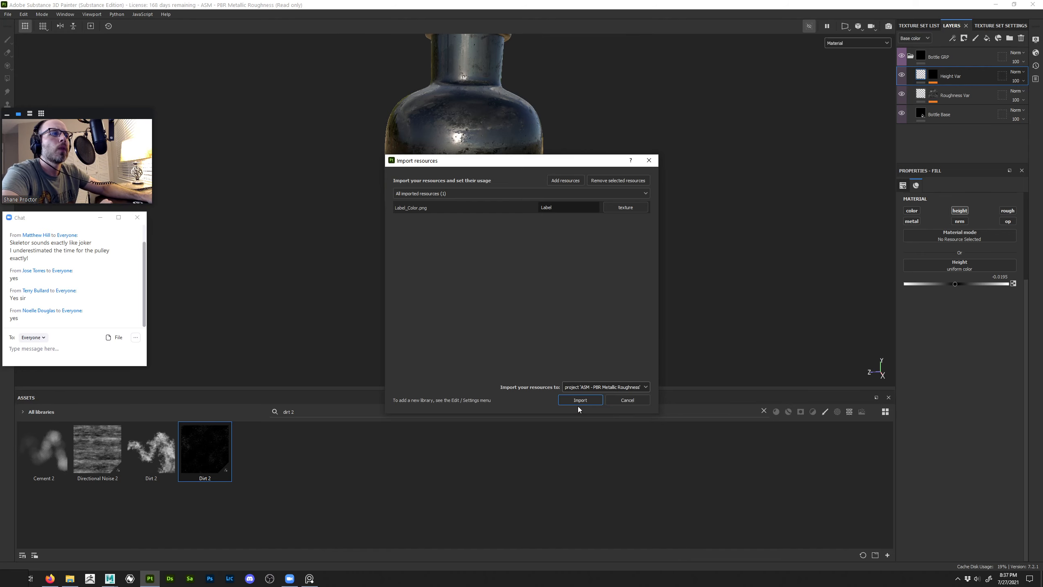
left_click(585, 404)
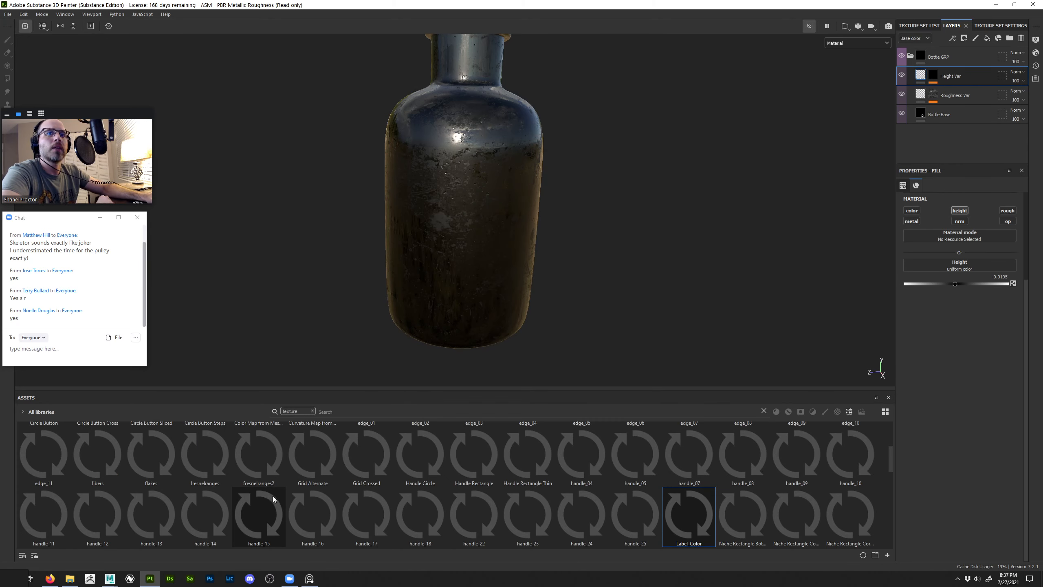
left_click(20, 413)
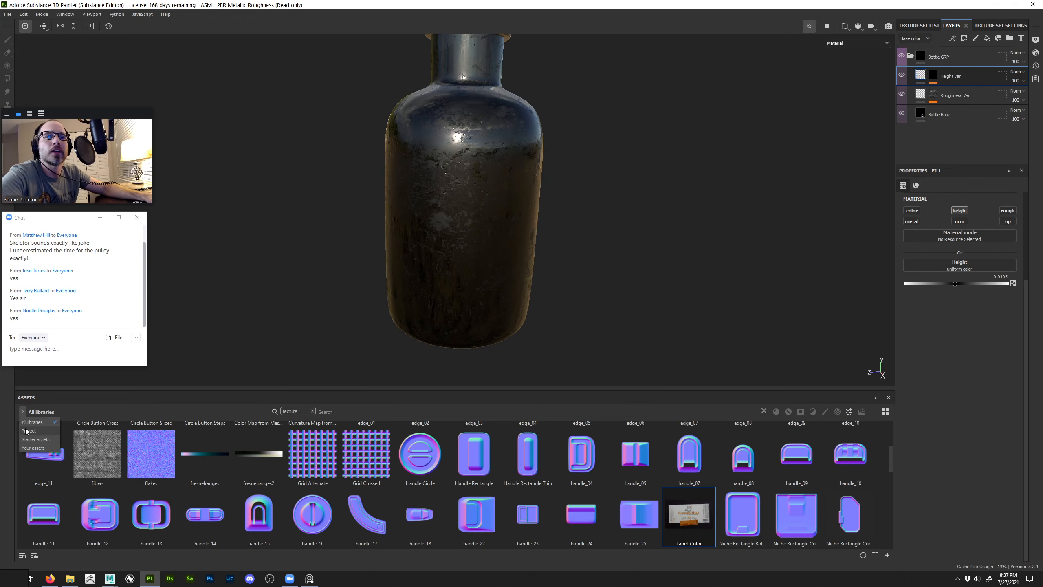
left_click(26, 430)
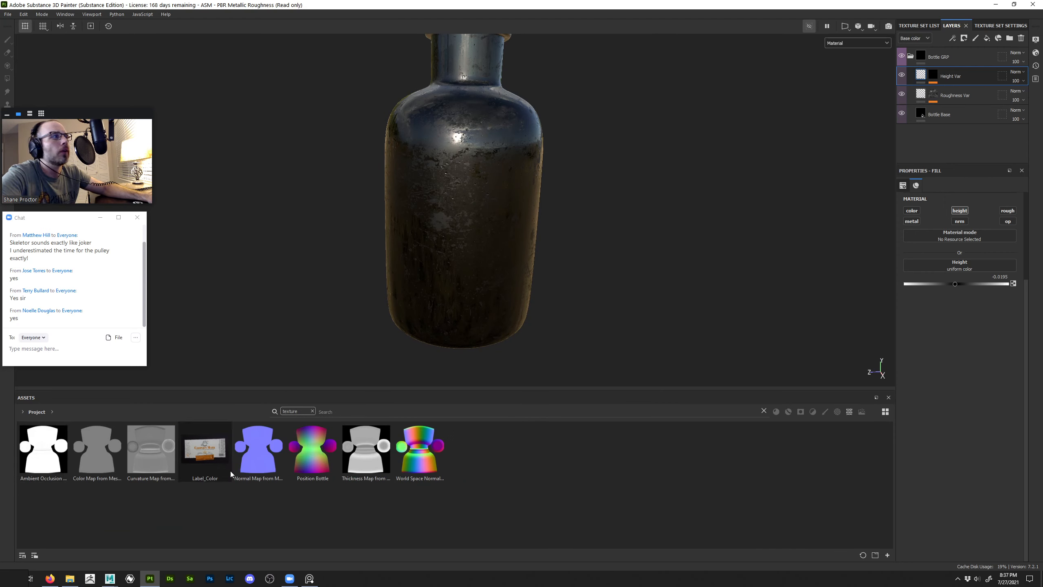
Collapse the Bottle GRP folder and add a new folder named Label GRP above it
left_click(910, 56)
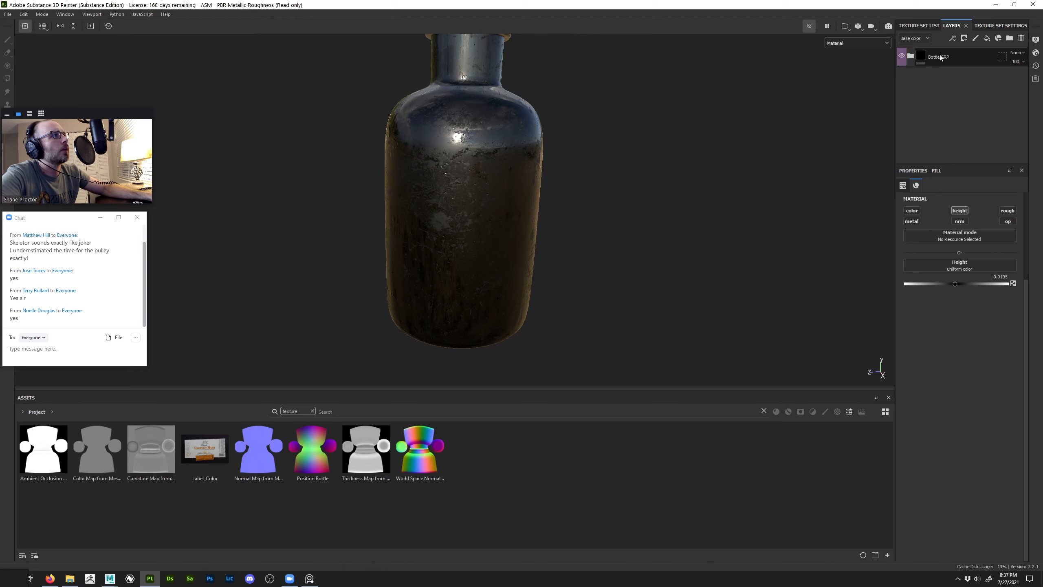
left_click(938, 58)
left_click(1009, 38)
double_click(940, 57)
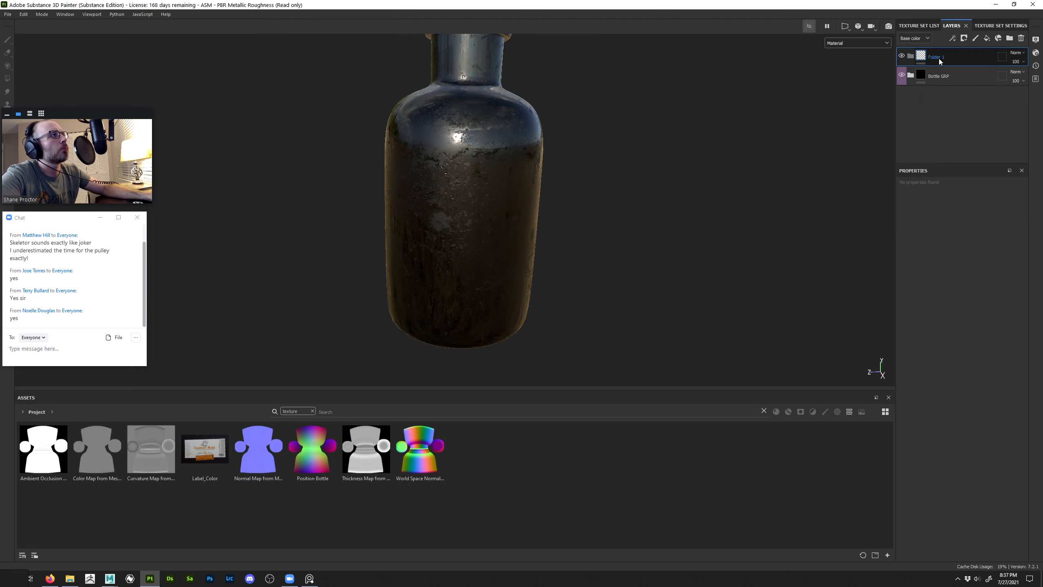
type("Label G")
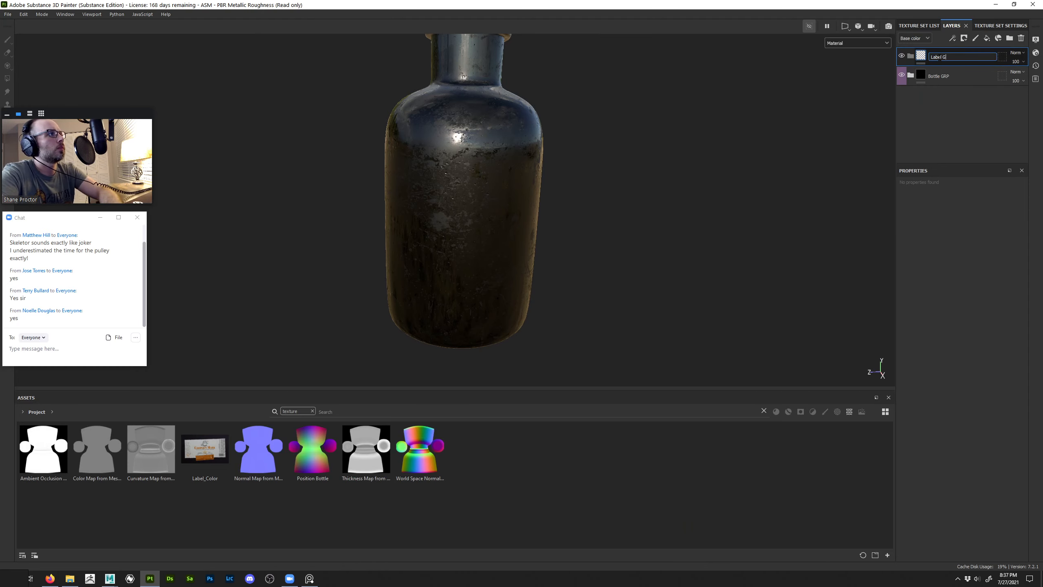
type("RP")
key("Return")
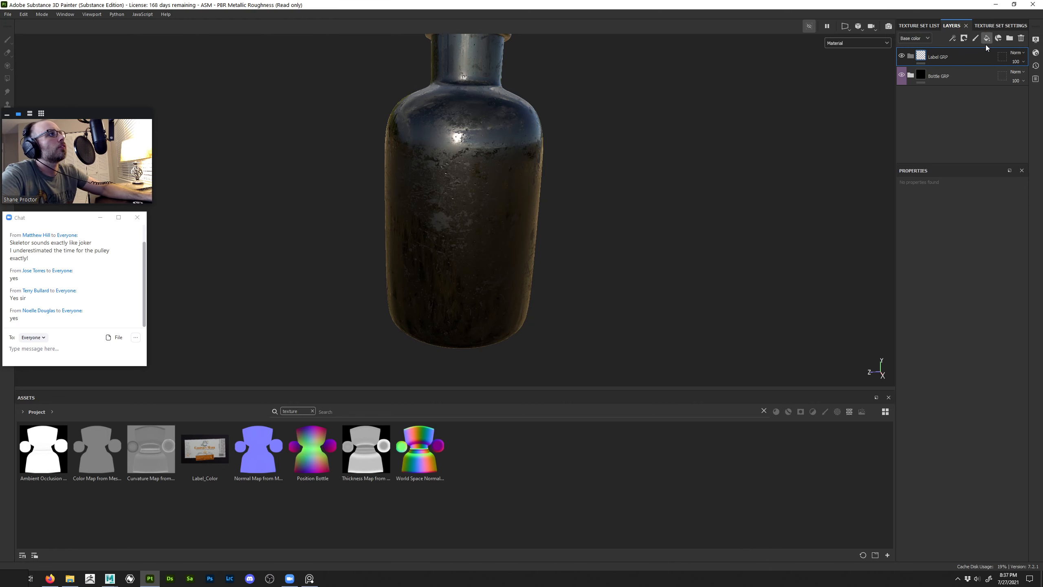
Add a fill layer named Label Color inside Label GRP and use the Label_Color texture as its base color
left_click(986, 38)
double_click(938, 76)
type("L")
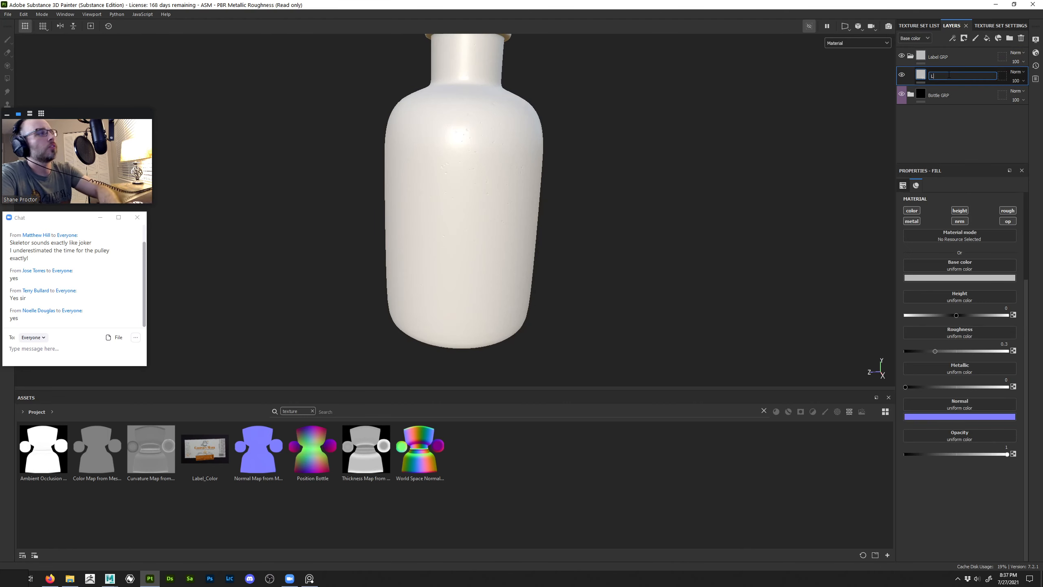
type("abel Color")
key("Return")
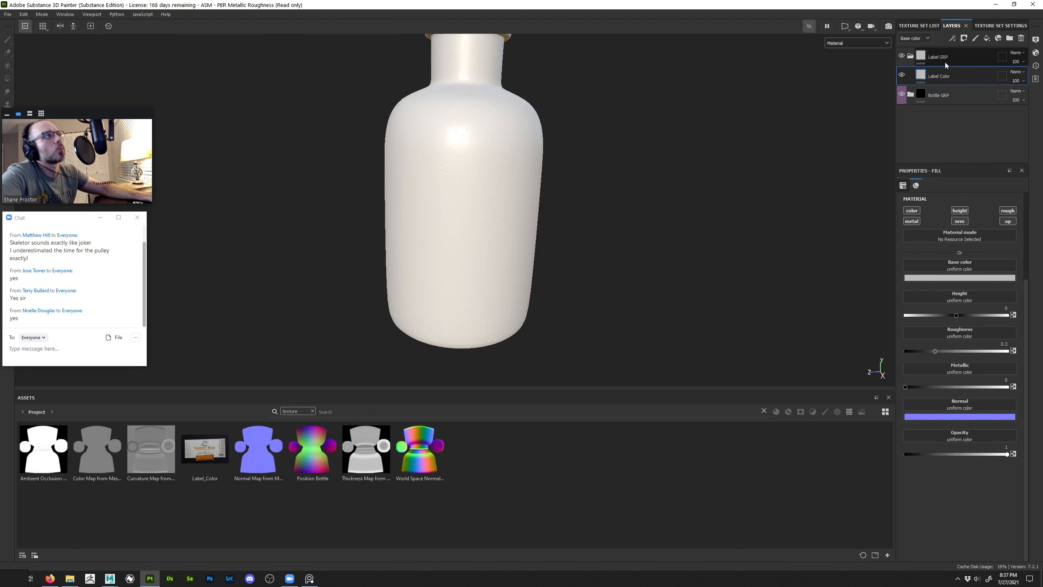
left_click_drag(218, 433, 954, 265)
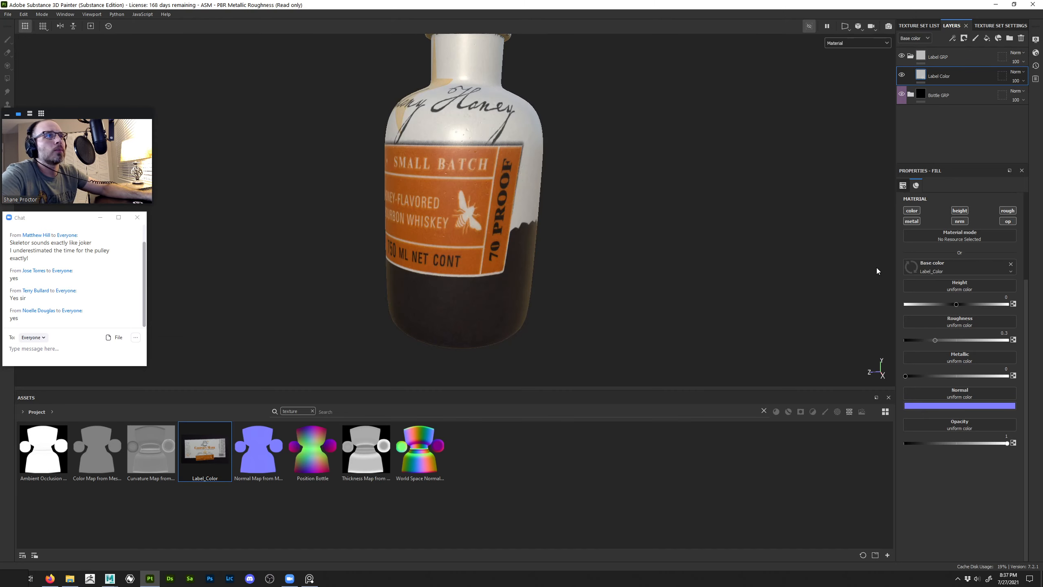
In the UV view, shrink the Label Color projection to a scale of about 2.95 and place it on the front of the bottle's body
left_click_drag(608, 298, 593, 284, "alt")
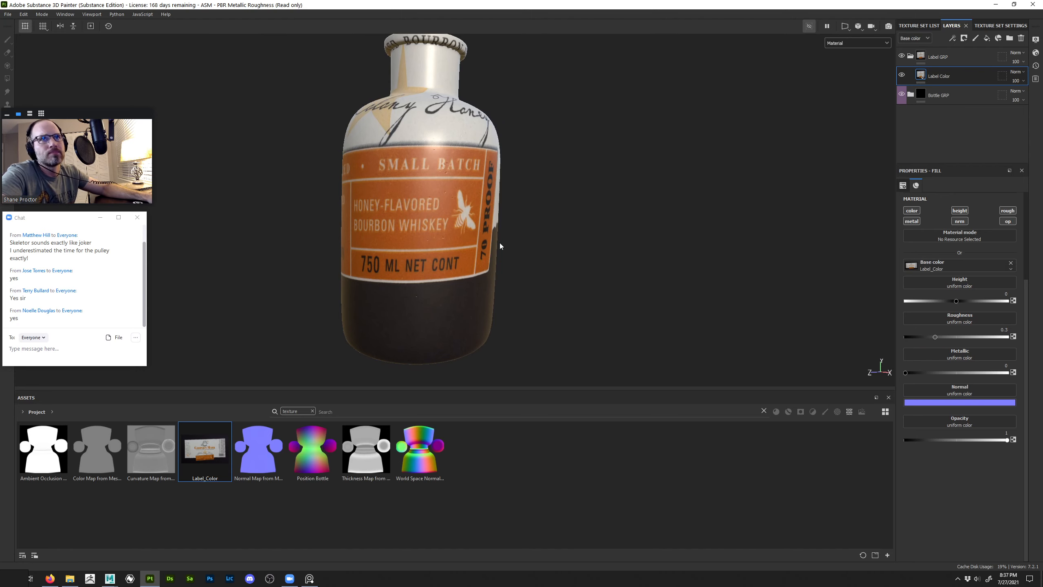
key("F3")
middle_click_drag(732, 226, 625, 302, "alt")
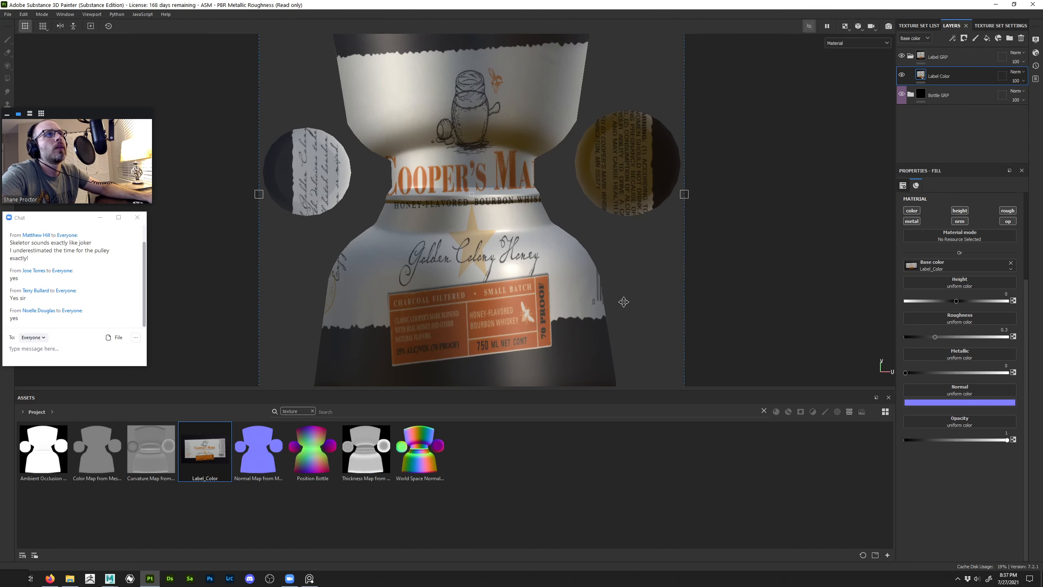
right_click_drag(625, 302, 510, 121, "alt")
left_click_drag(672, 100, 498, 275)
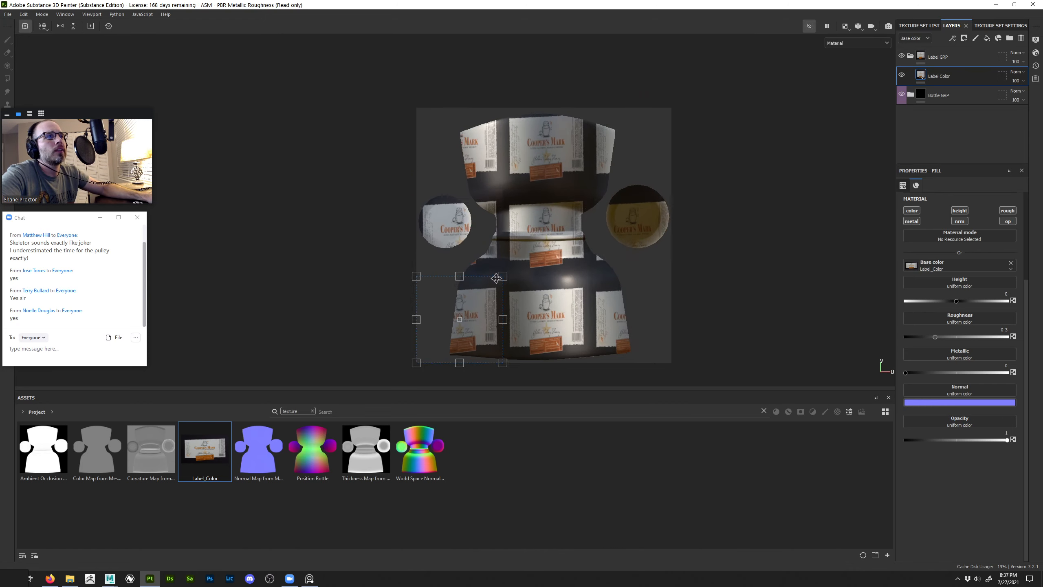
left_click_drag(481, 309, 548, 302)
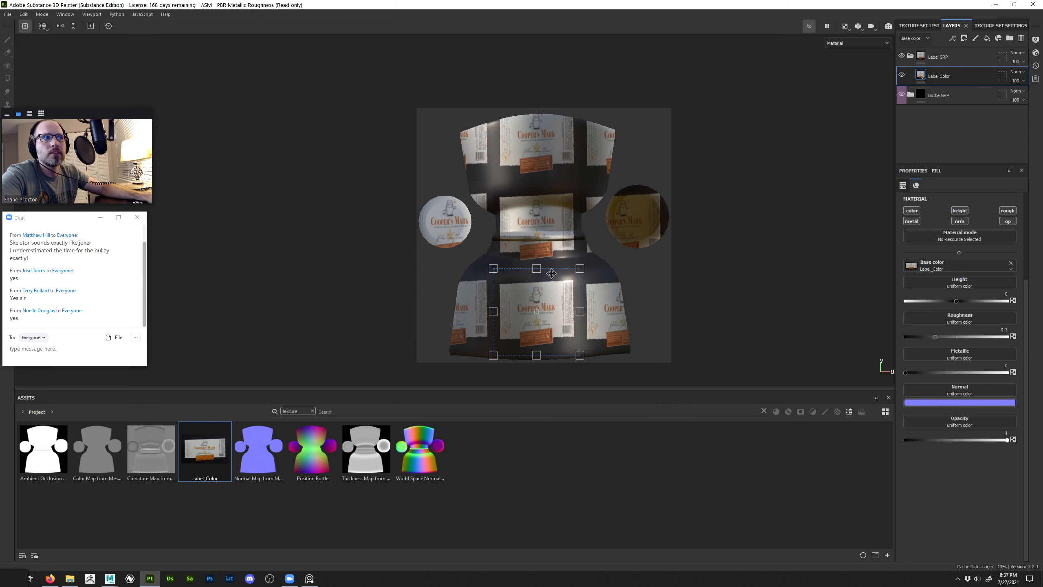
scroll(537, 272, "up", 3)
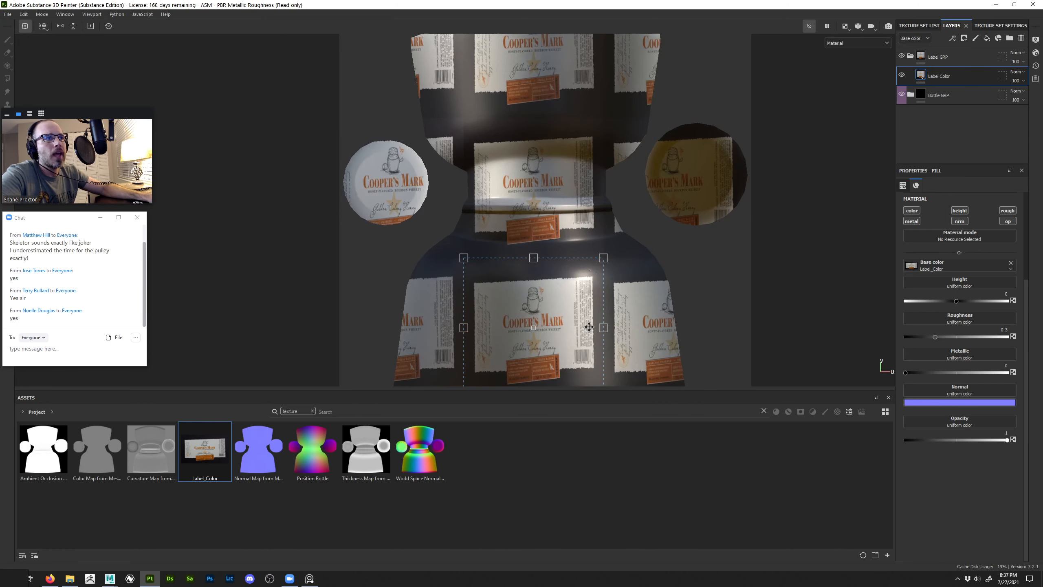
scroll(564, 269, "up", 2)
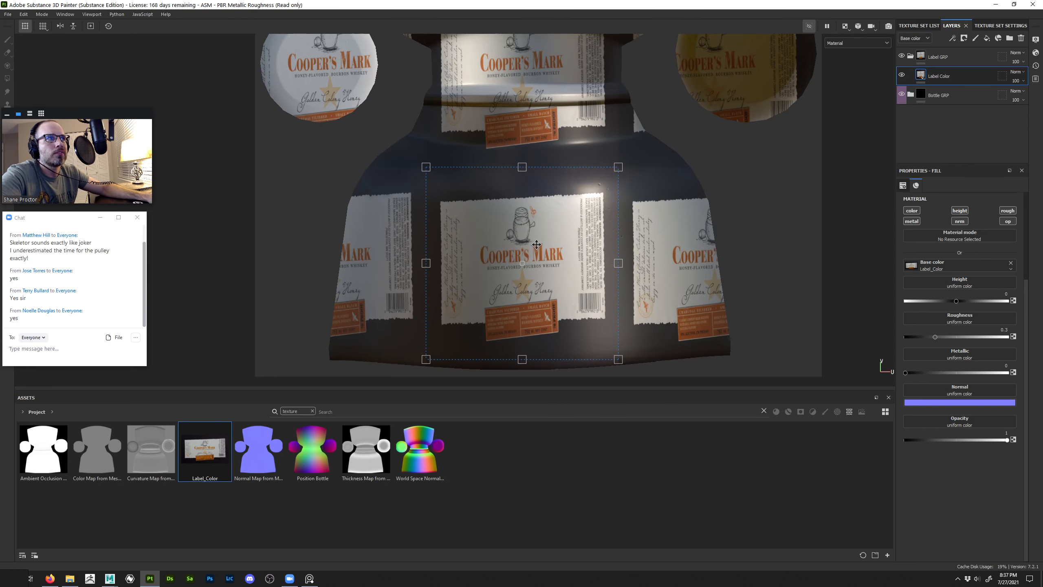
Examine the label's size, placement and torn edges around the bottle in the 3D view
key("F2")
left_click_drag(501, 246, 636, 230, "alt")
middle_click_drag(484, 256, 605, 256, "alt")
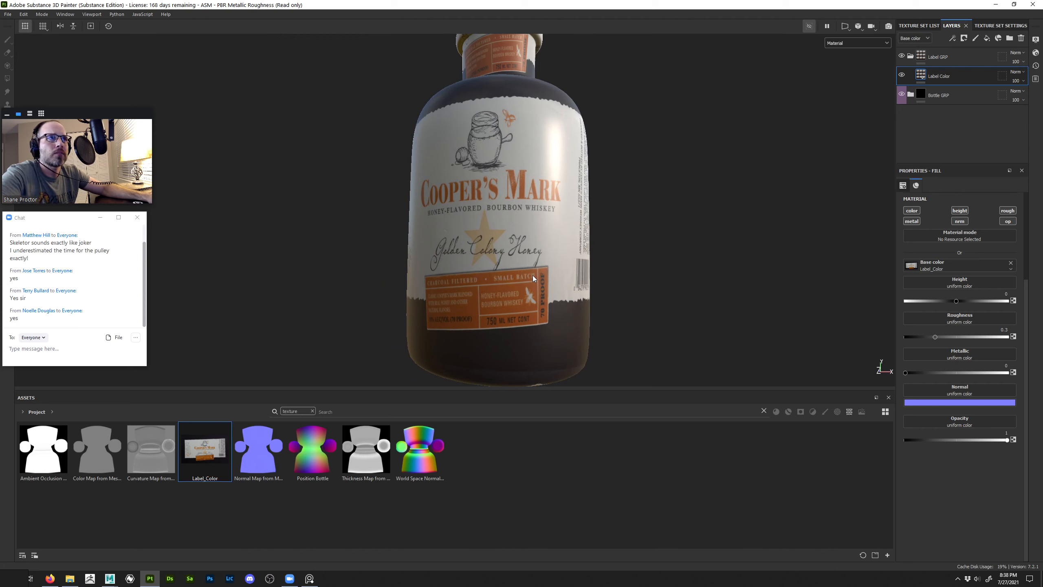
left_click_drag(617, 258, 601, 233, "alt")
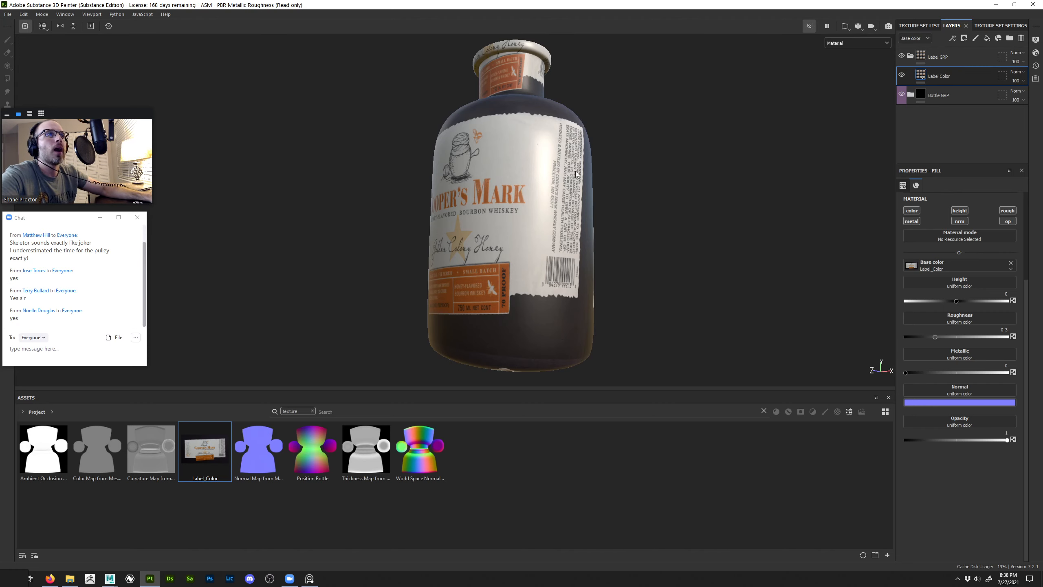
left_click_drag(576, 172, 678, 194, "alt")
scroll(461, 205, "up", 2)
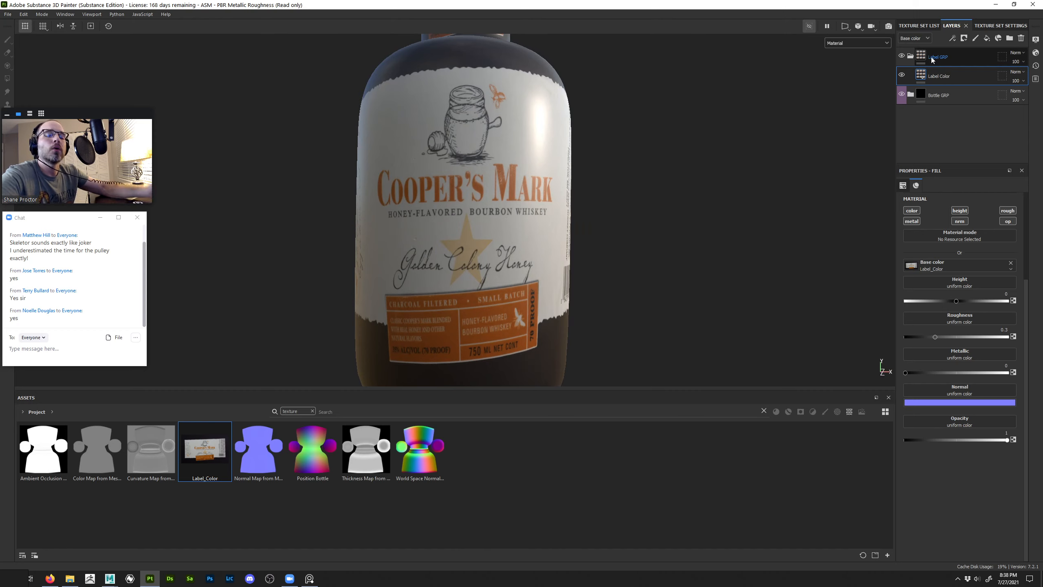
left_click_drag(675, 200, 521, 230, "alt")
right_click_drag(522, 240, 528, 262, "alt")
middle_click_drag(527, 254, 394, 126, "alt")
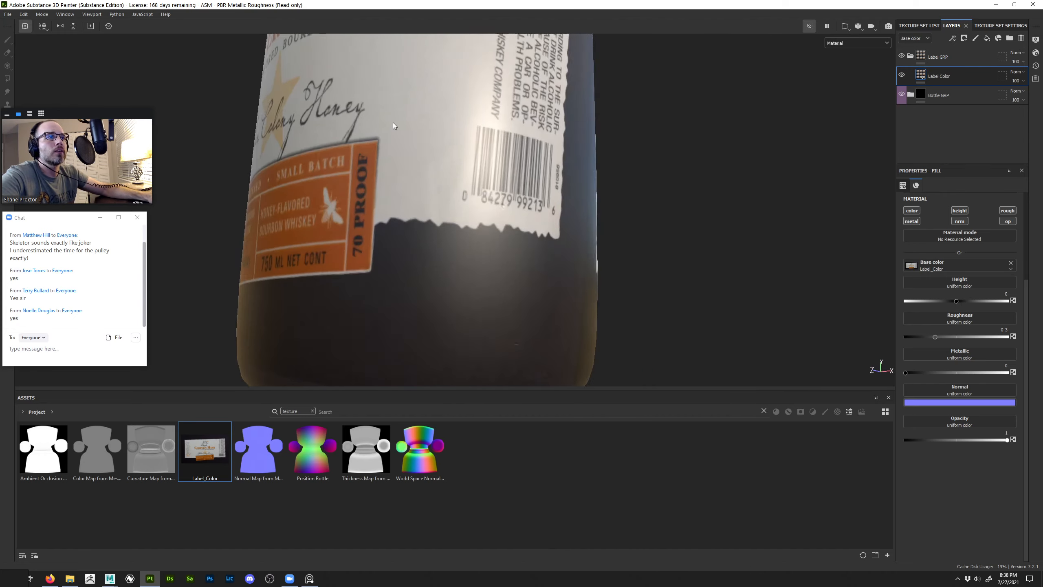
right_click_drag(456, 155, 474, 260, "alt")
Set the UV Wrap of the Label Color fill to None
right_click(925, 76)
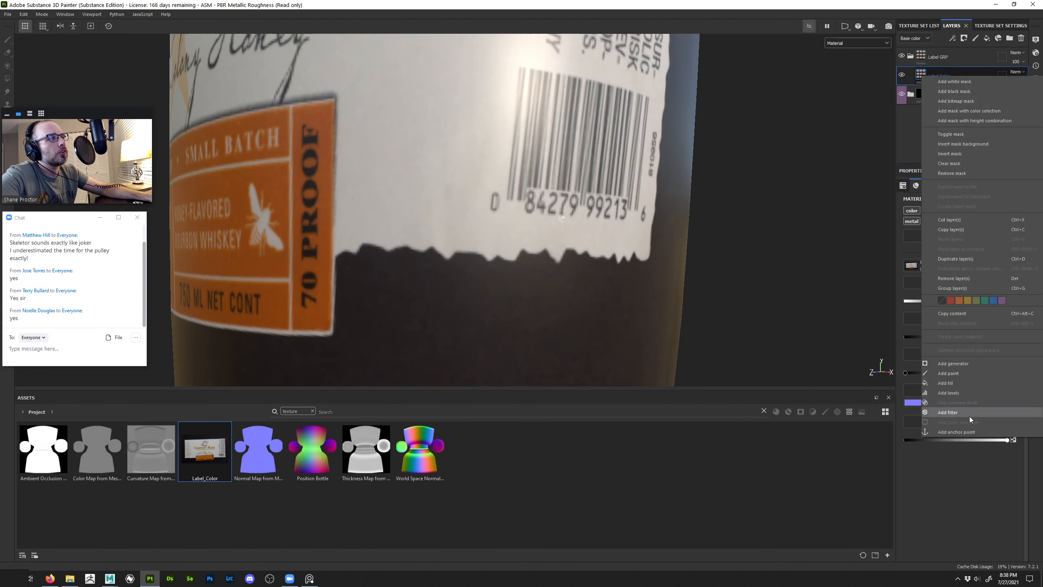
left_click(918, 123)
scroll(977, 302, "up", 5)
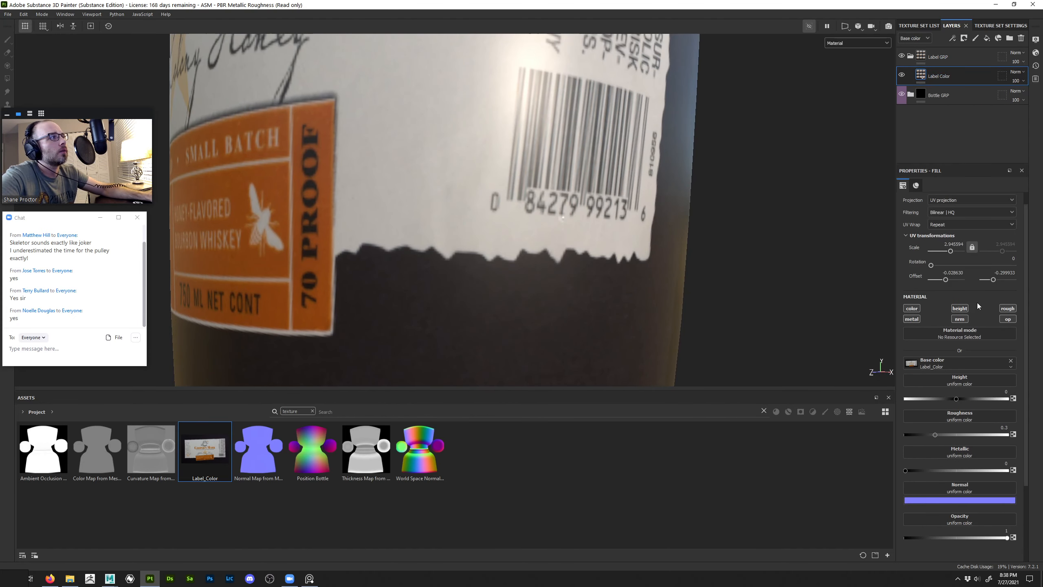
left_click(964, 238)
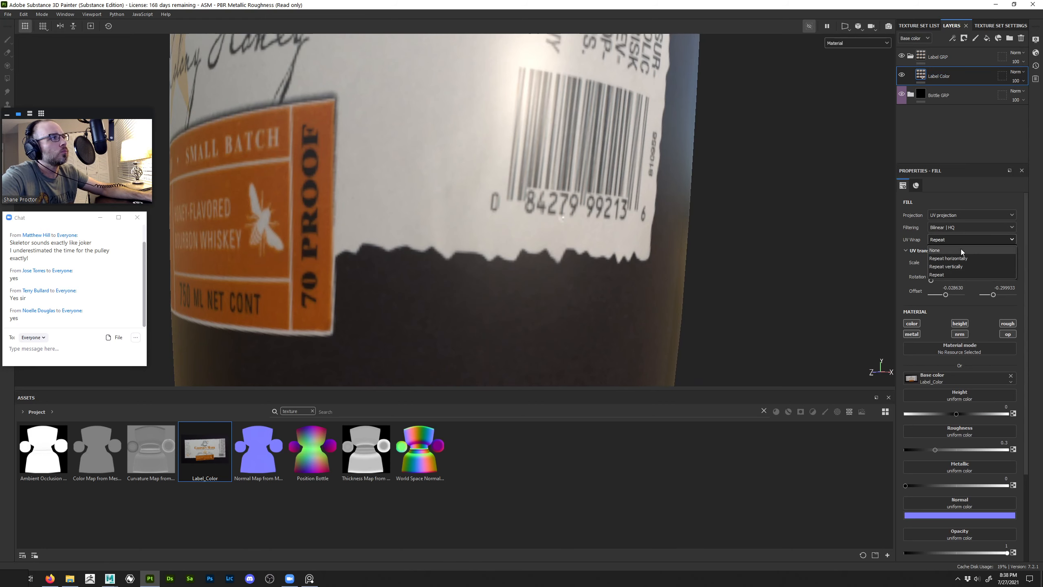
left_click(960, 248)
Squash the label vertically to a V scale of about 4.49 in the UV view and recenter it on the bottle's front
left_click_drag(418, 200, 509, 205, "alt")
middle_click_drag(510, 206, 583, 321, "alt")
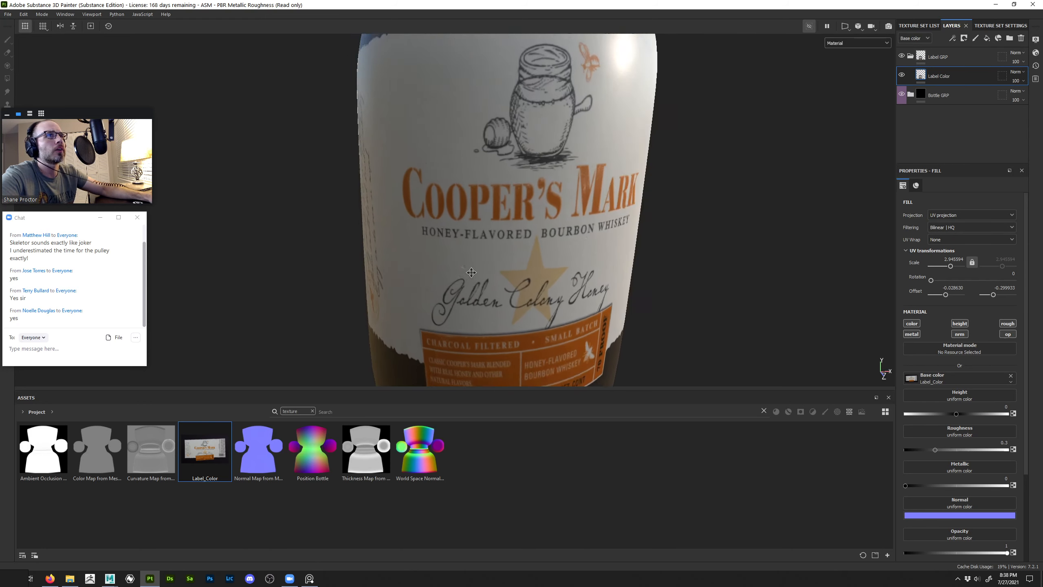
right_click_drag(583, 320, 565, 230, "alt")
key("F3")
left_click_drag(522, 167, 521, 233)
left_click_drag(532, 289, 540, 284)
key("F2")
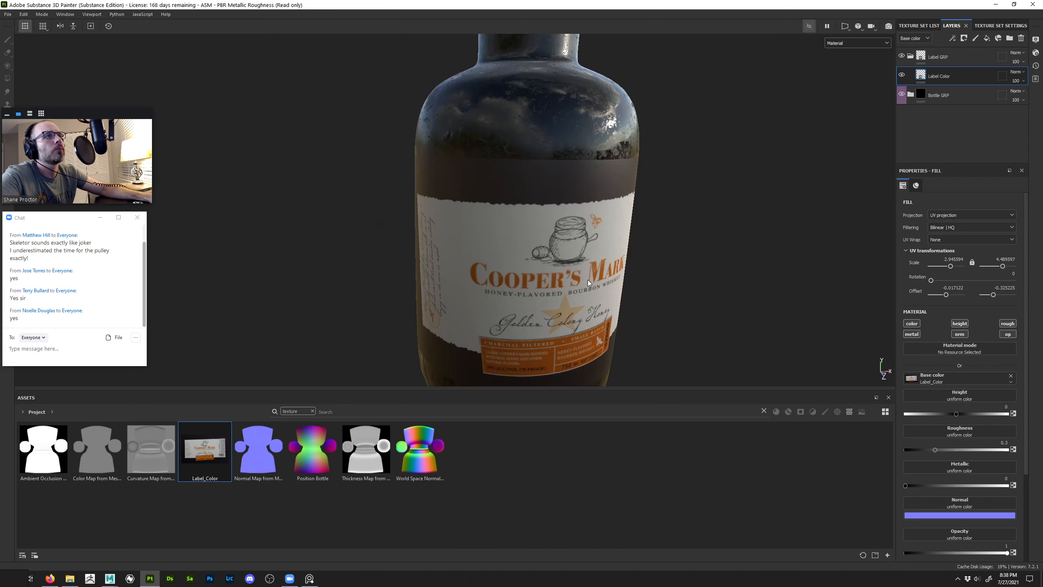
Add an anchor point to the Label Color layer
right_click(921, 81)
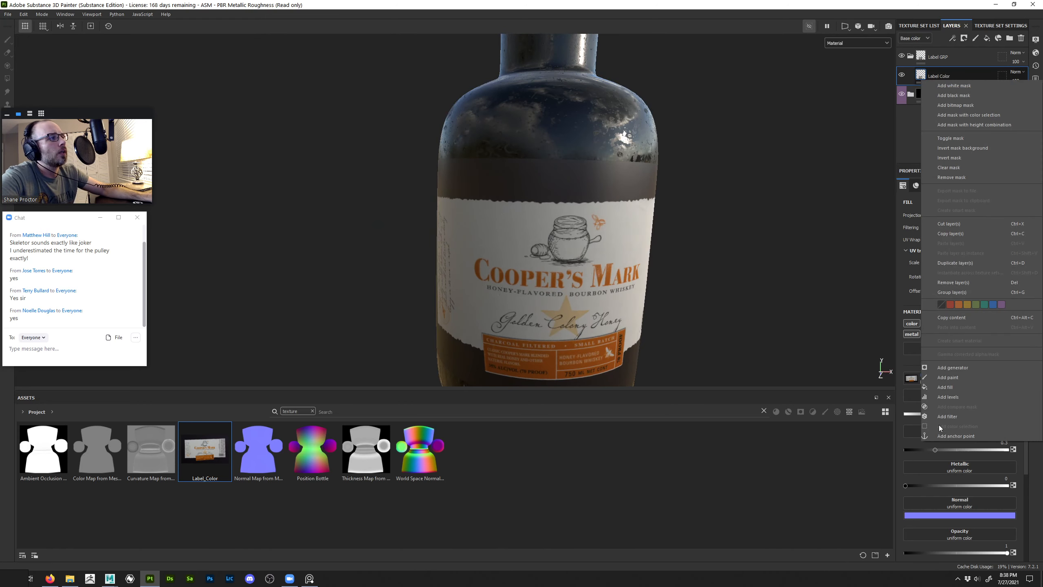
left_click(899, 154)
right_click(922, 78)
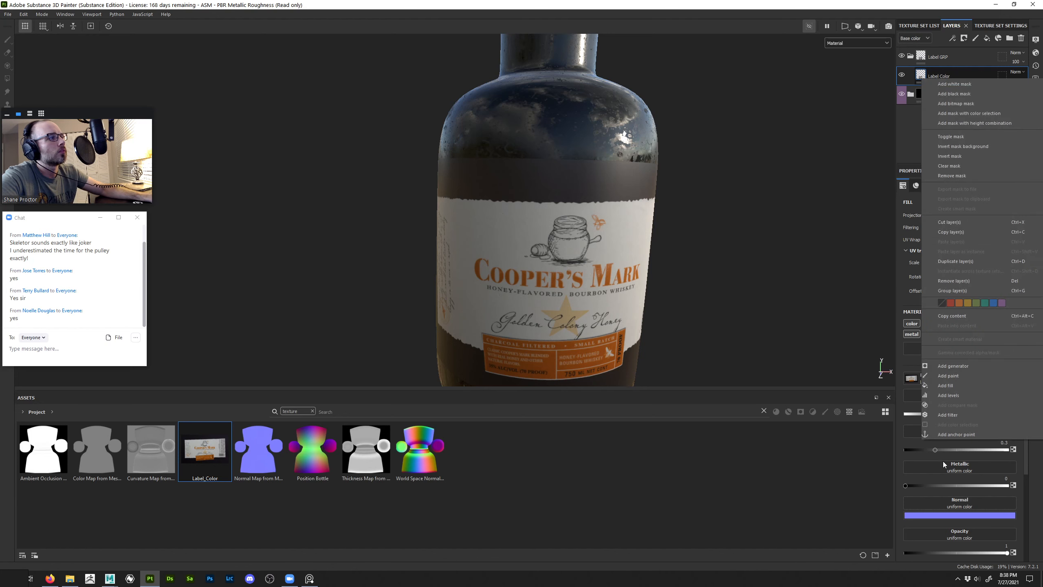
left_click(955, 435)
Add a black mask to Label GRP with a fill whose grayscale input is the Label Color anchor point
right_click(954, 54)
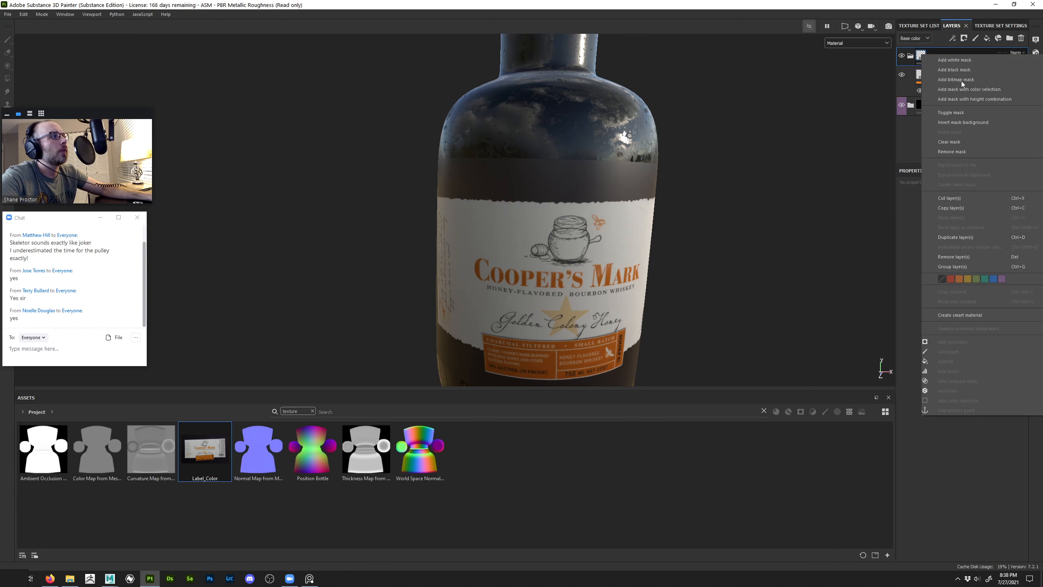
left_click(957, 69)
right_click(950, 60)
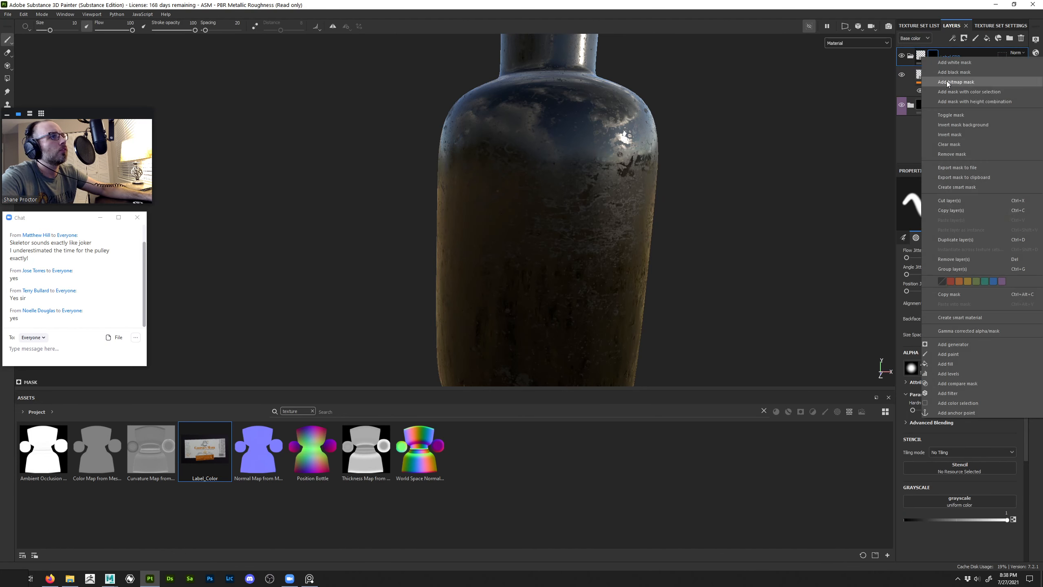
left_click(957, 363)
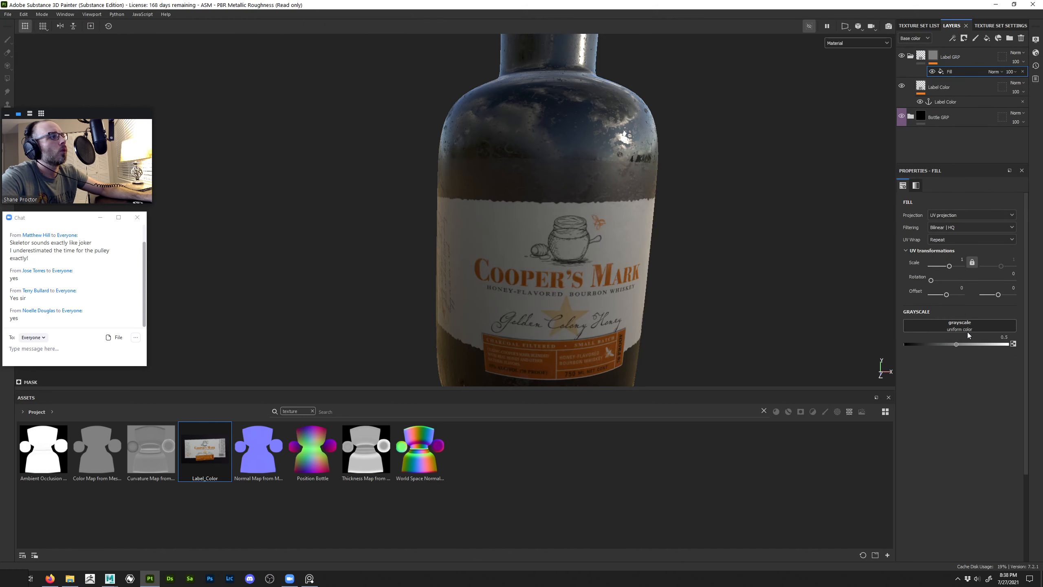
left_click(971, 331)
left_click(969, 340)
left_click(949, 352)
left_click_drag(733, 238, 699, 211, "alt")
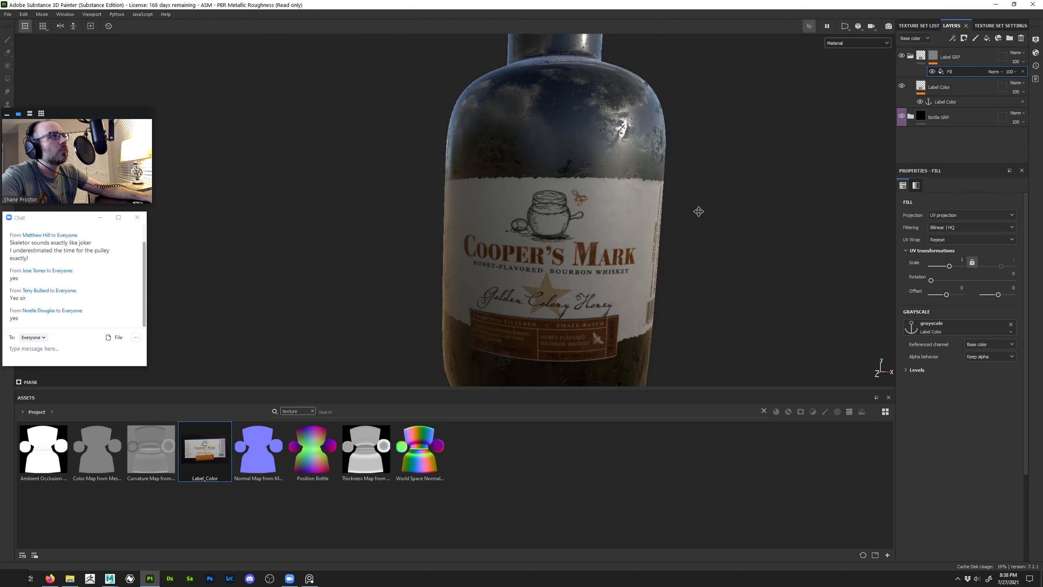
Isolate the Label GRP mask, set its fill's Levels input black point to about 0.03 and white point to 0.296, and return to the material view
left_click(933, 56, "alt")
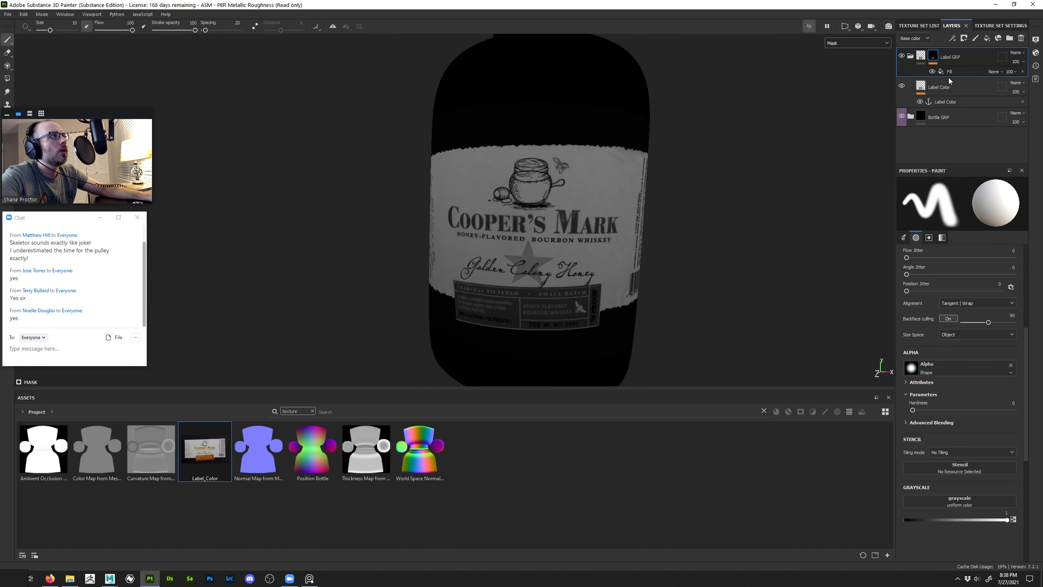
scroll(750, 279, "up", 3)
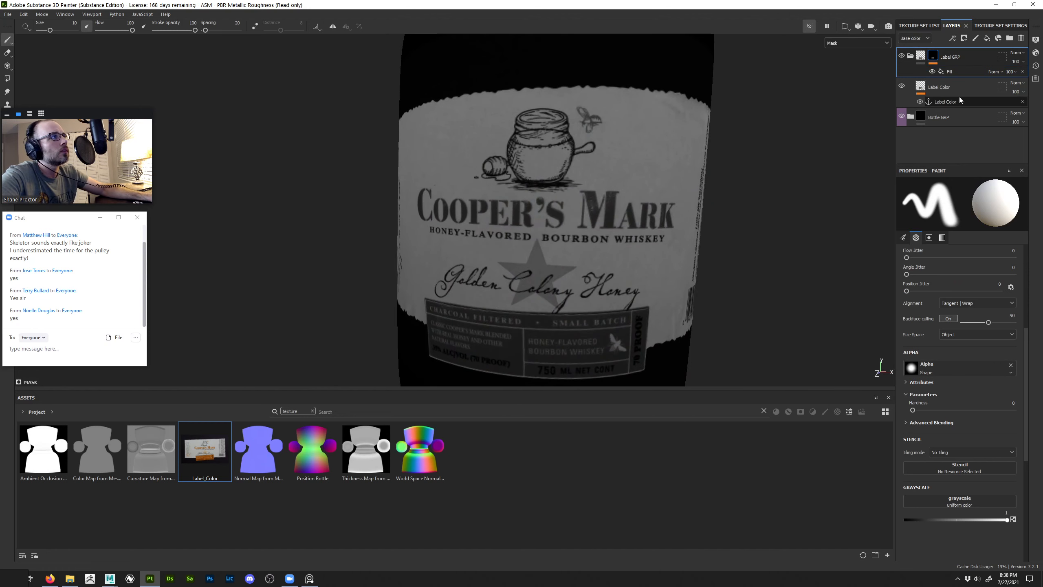
mouse_move(631, 101)
middle_mouse_down("alt")
mouse_move(615, 137)
mouse_move(488, 271)
middle_mouse_up("alt")
right_click_drag(489, 271, 861, 422, "alt")
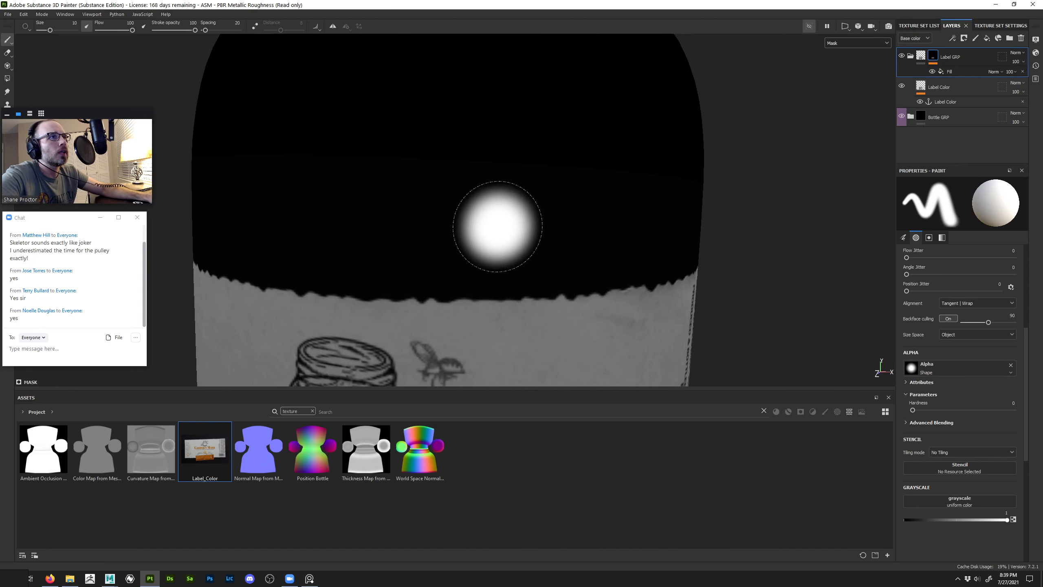
left_click(949, 72)
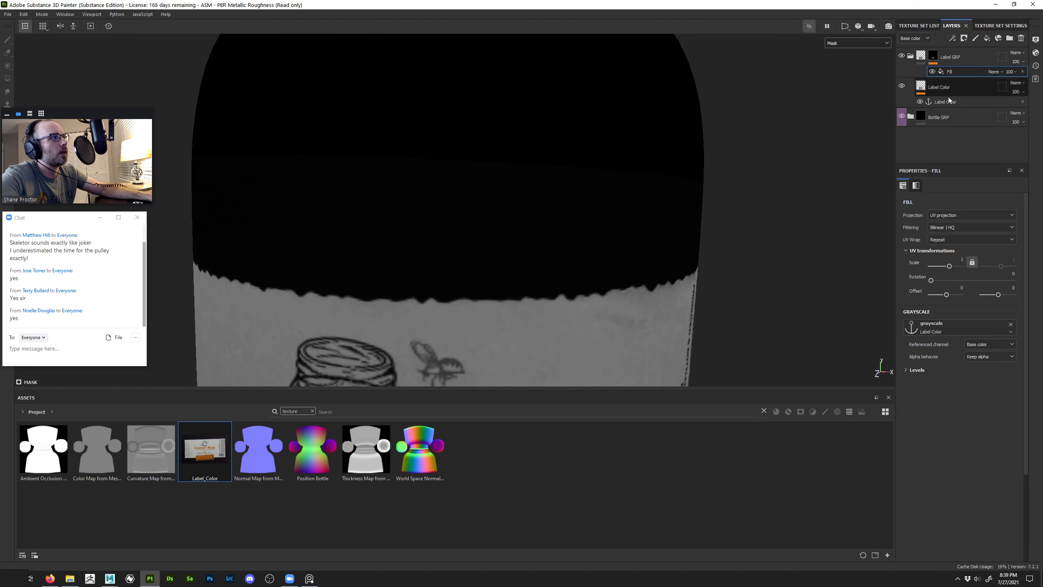
left_click(917, 370)
left_click_drag(914, 386, 920, 387)
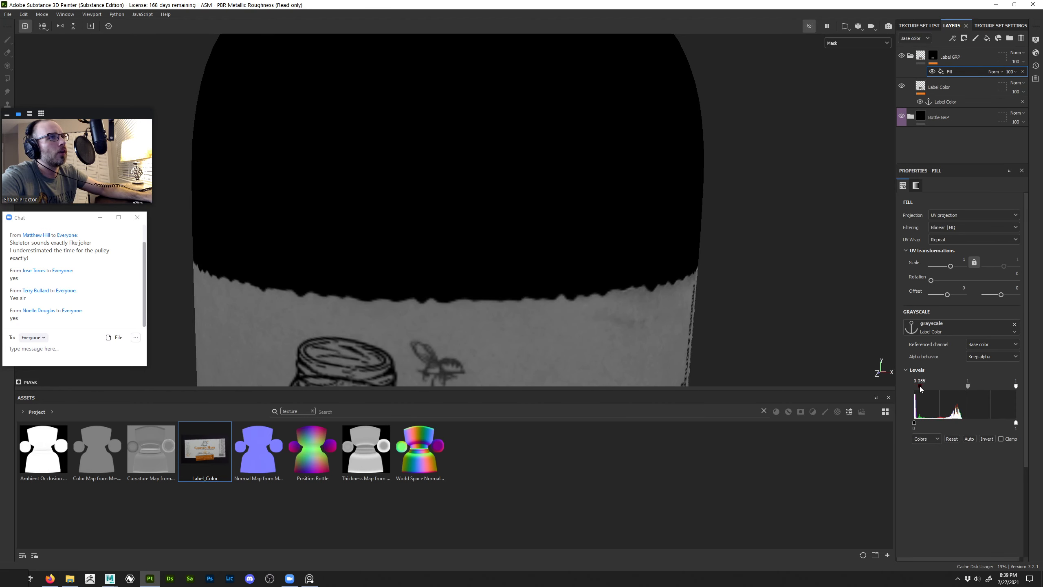
middle_click_drag(665, 306, 682, 96, "alt")
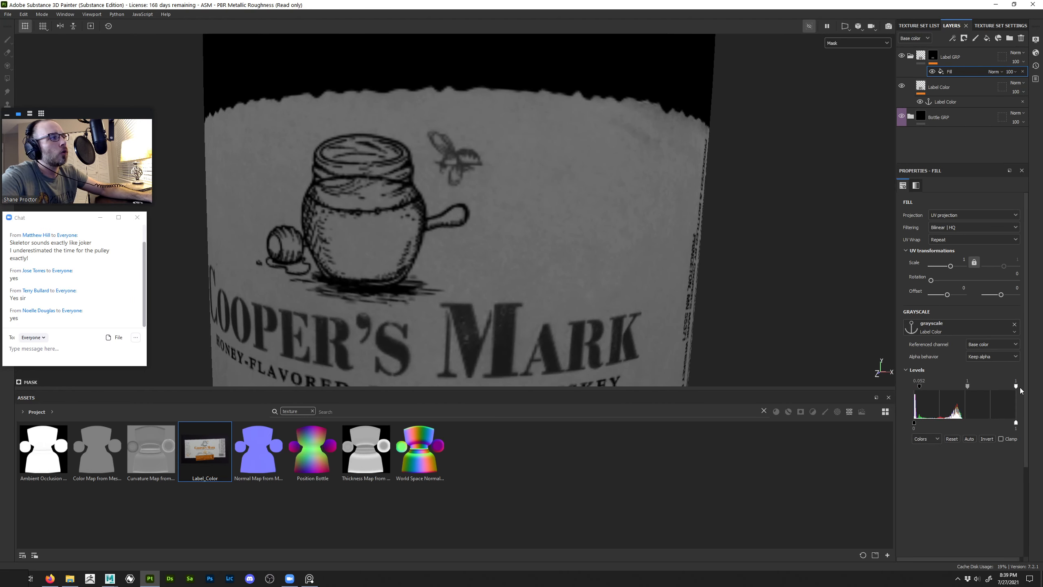
left_click_drag(1015, 386, 944, 394)
middle_click_drag(600, 294, 724, 362, "alt")
key("m")
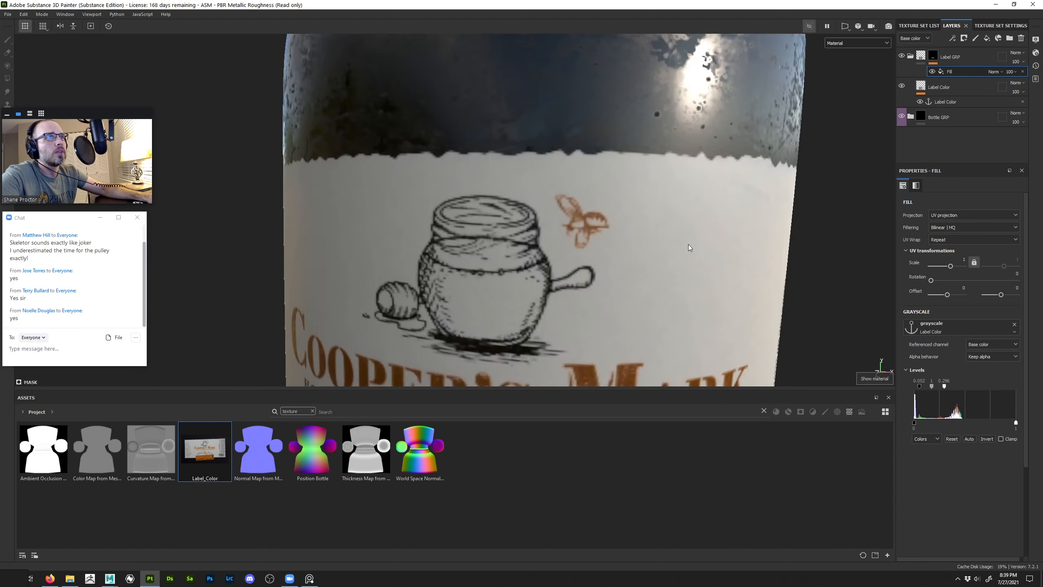
Inspect the masked label's edges and orange panel on the bottle from several angles
right_click_drag(688, 245, 404, 73, "alt")
left_click_drag(554, 177, 714, 207, "alt")
middle_click_drag(713, 207, 763, 163, "alt")
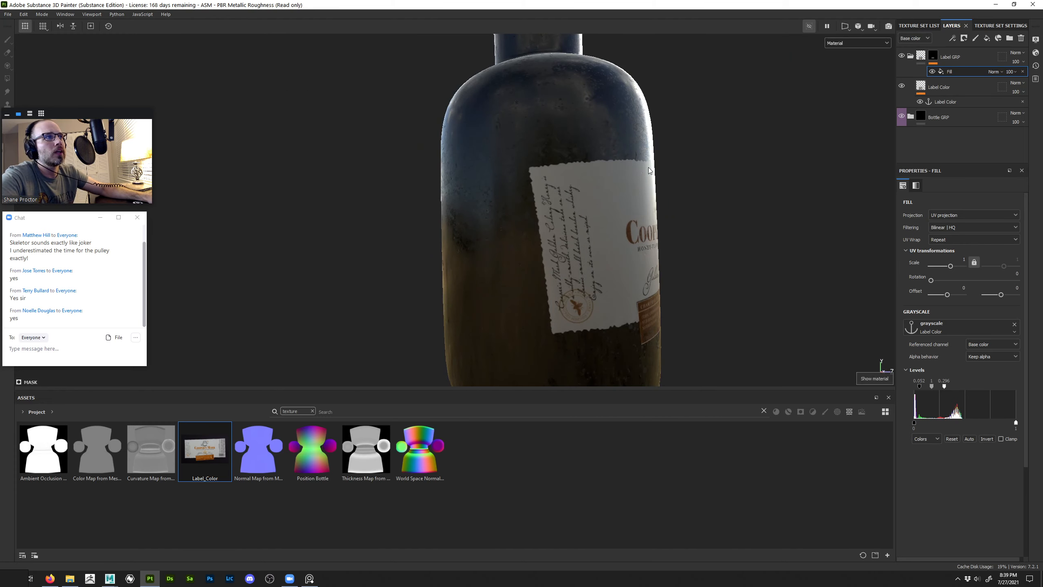
left_click_drag(673, 167, 594, 223, "alt")
middle_click_drag(595, 223, 440, 175, "alt")
right_click_drag(582, 225, 733, 306, "alt")
middle_click_drag(739, 305, 842, 288, "alt")
Isolate the Label GRP mask and try lowering its fill's Levels white point to the black point at about 0.03
left_click(933, 56)
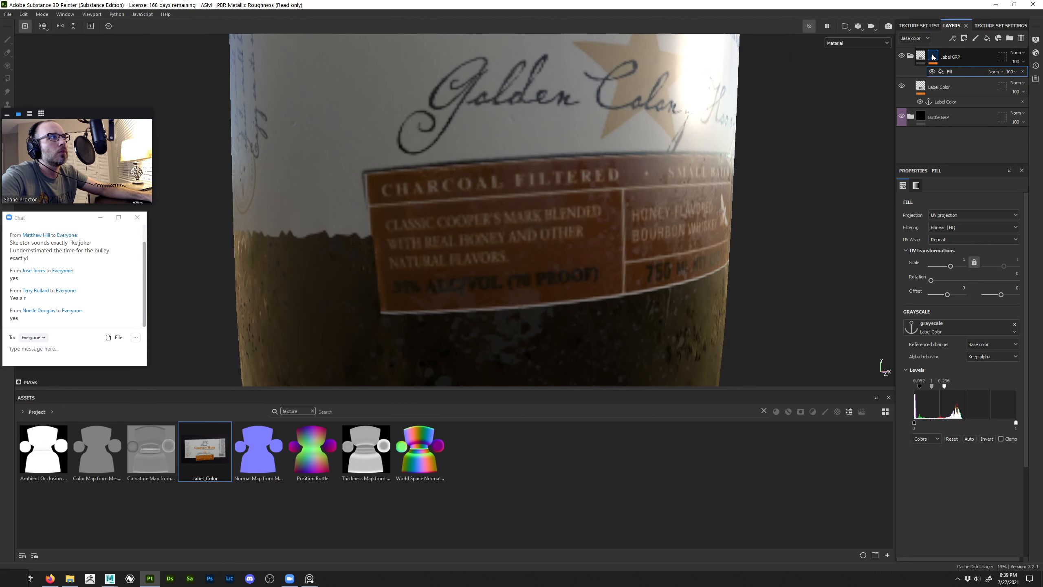
left_click(933, 57, "alt")
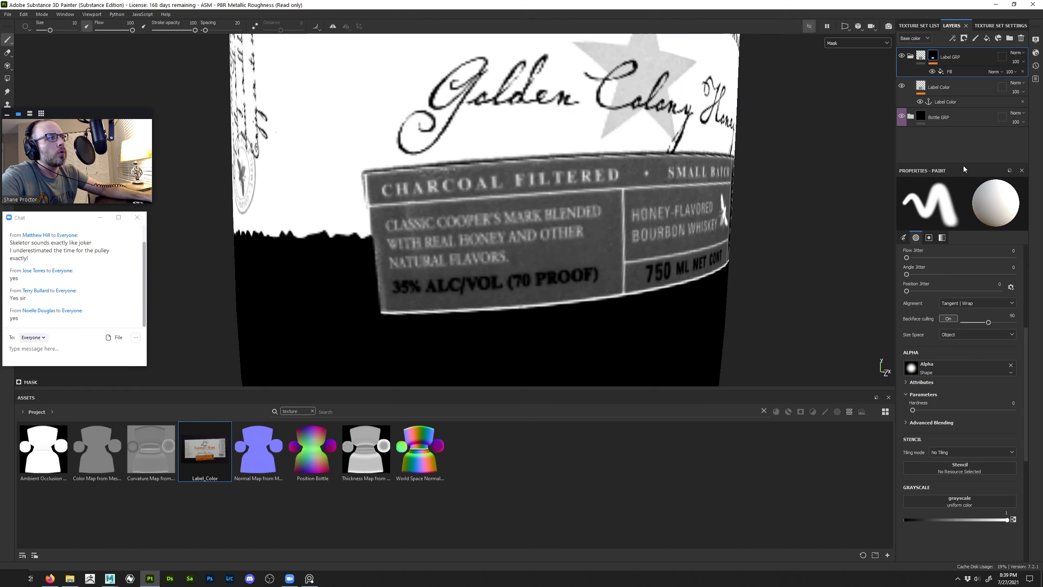
left_click(956, 71)
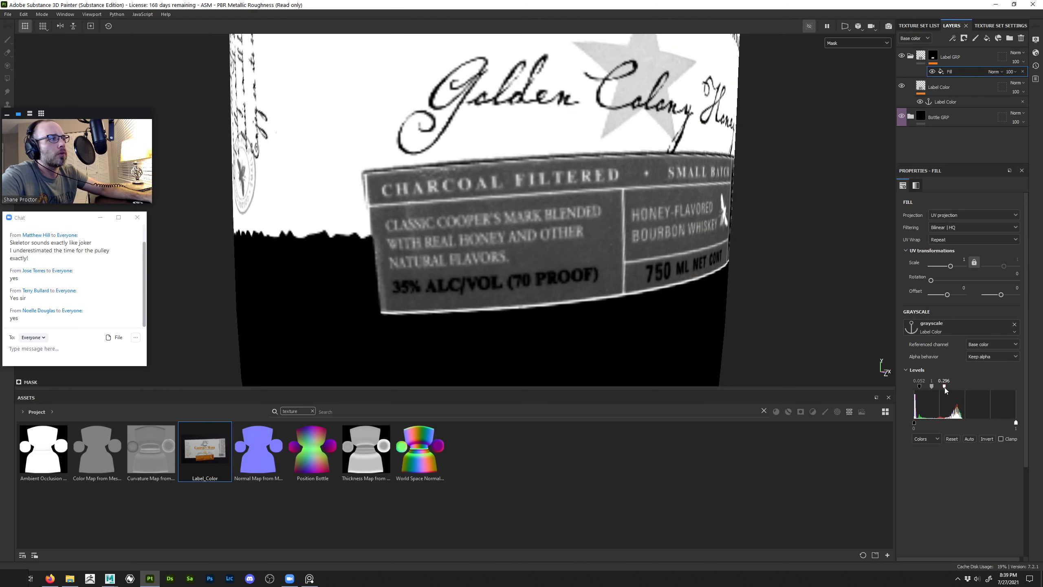
middle_click_drag(413, 244, 596, 191, "alt")
right_click_drag(595, 191, 1007, 425, "alt")
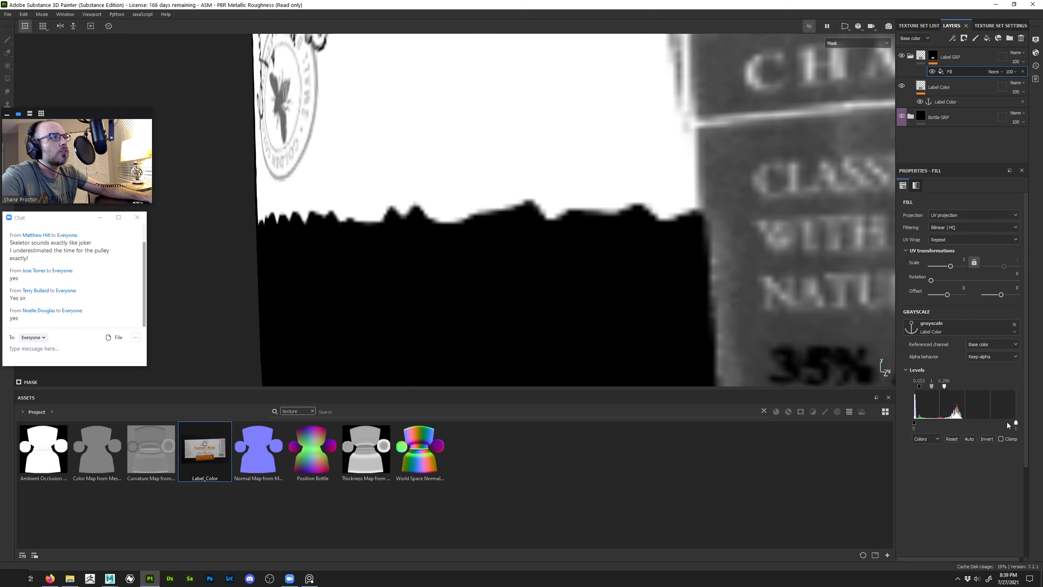
left_click_drag(944, 386, 909, 389)
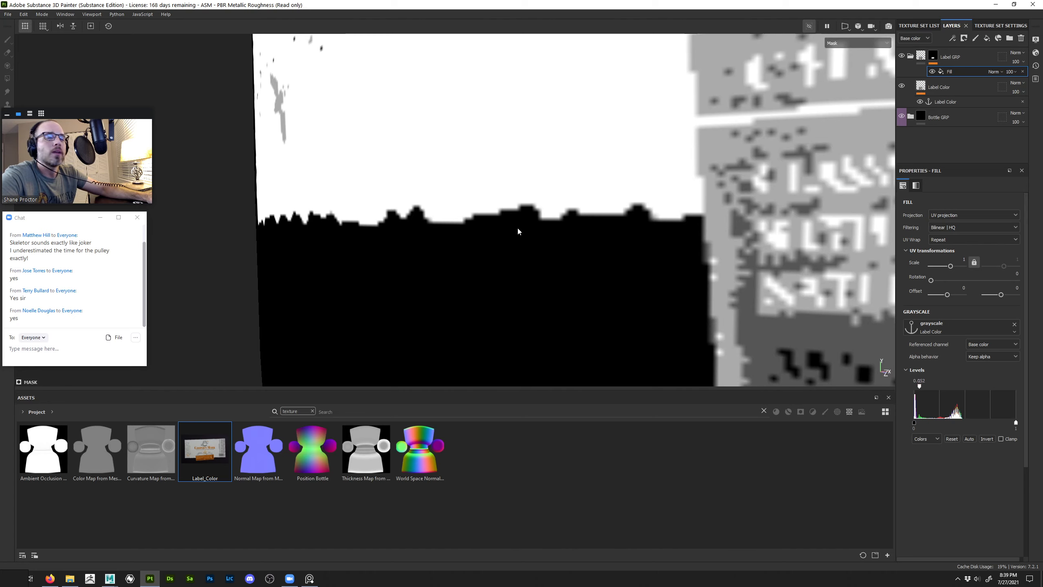
right_click_drag(584, 247, 493, 224, "alt")
middle_click_drag(854, 329, 659, 168, "alt")
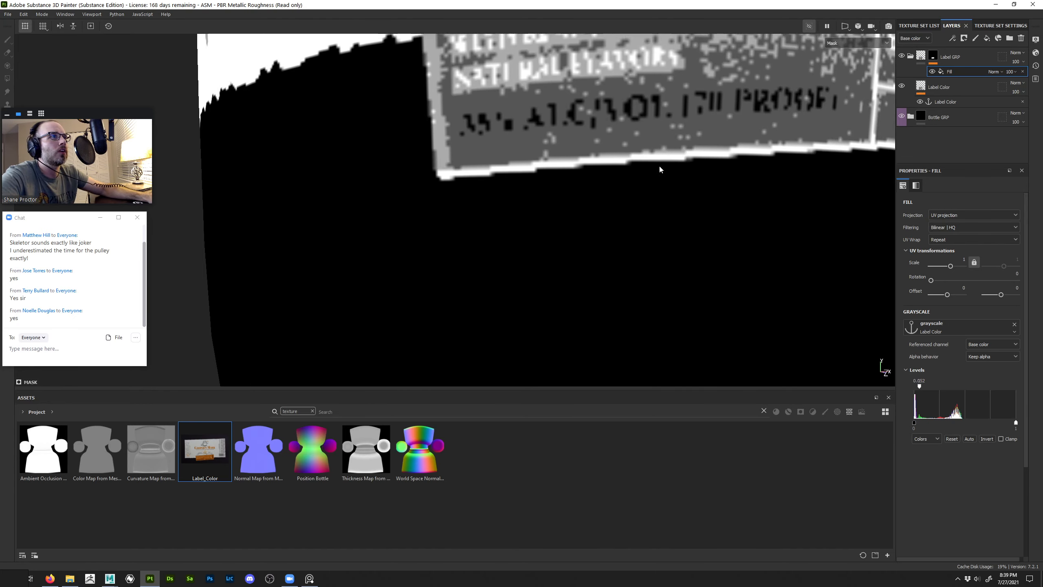
Raise the mask fill's Levels white point to about 0.29 and check the label's edges
right_click_drag(659, 167, 645, 214, "alt")
left_click_drag(920, 386, 943, 386)
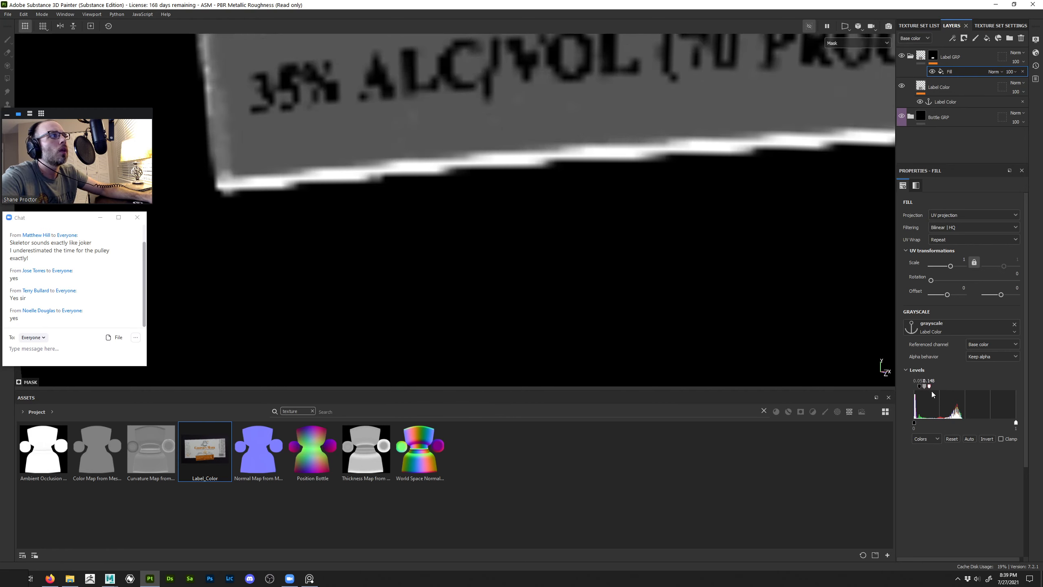
right_click_drag(735, 271, 405, 48, "alt")
middle_click_drag(707, 170, 621, 222, "alt")
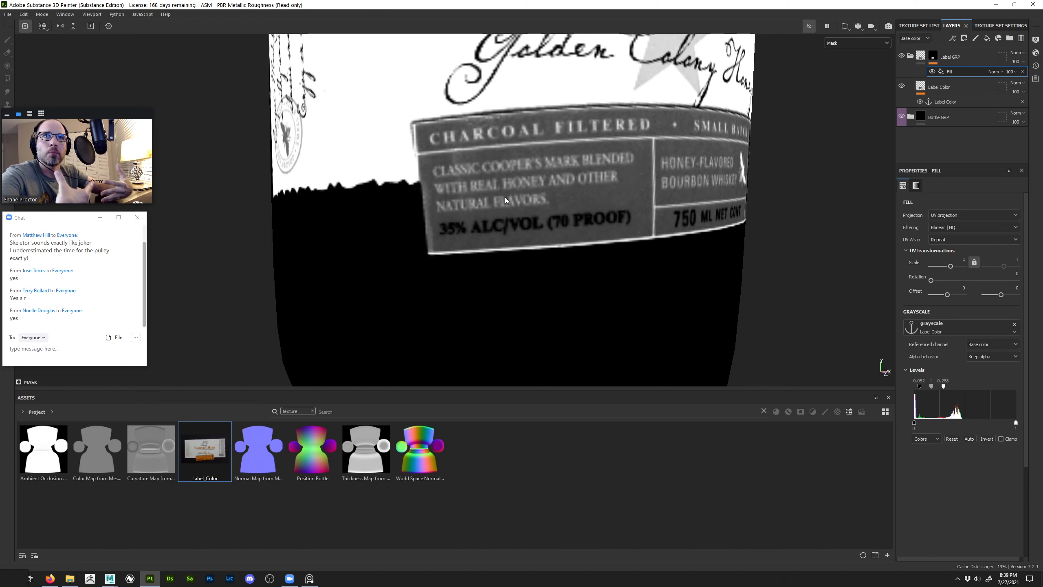
Remove the fill from the Label GRP mask and delete the Label Color layer
left_click(1023, 71)
left_click(973, 75)
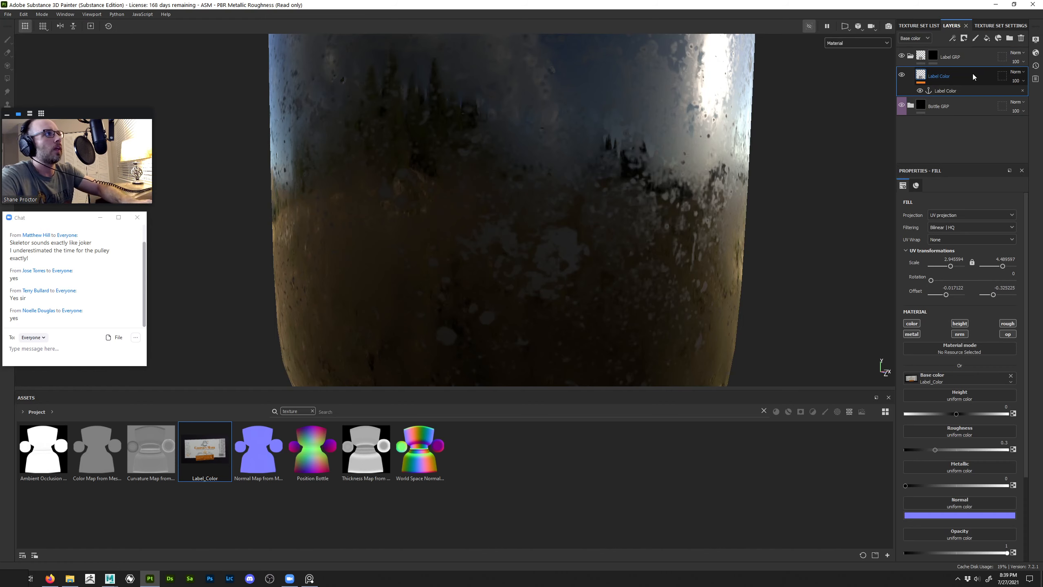
key("Delete")
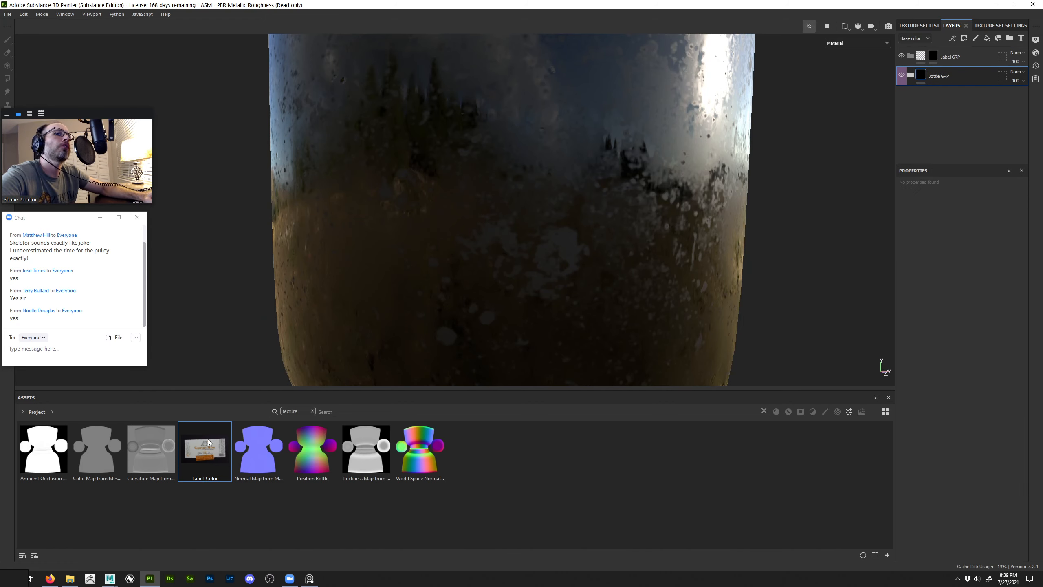
Clean the project to remove all unused resources
left_click(8, 15)
left_click(17, 120)
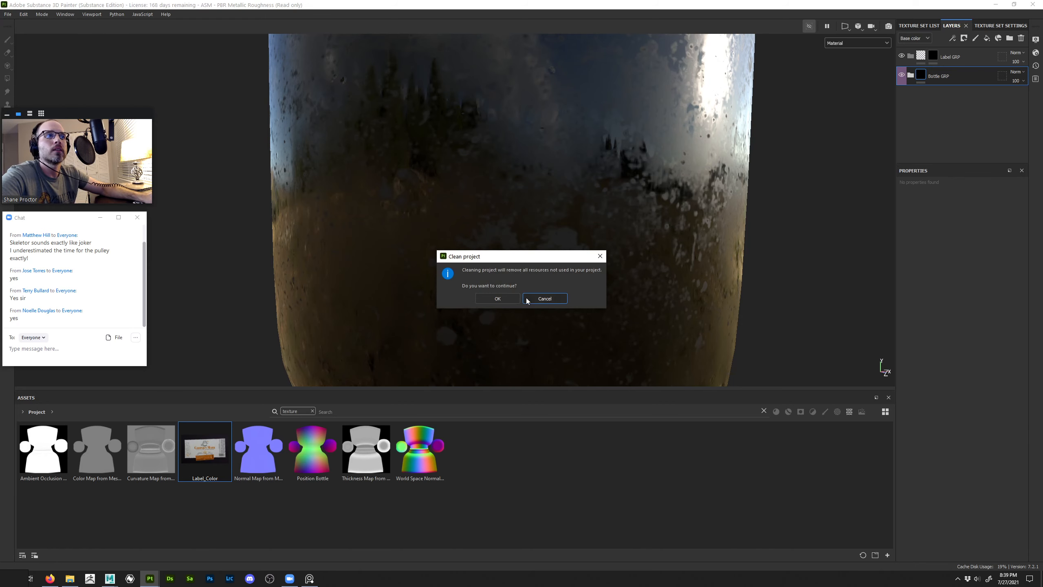
left_click(514, 298)
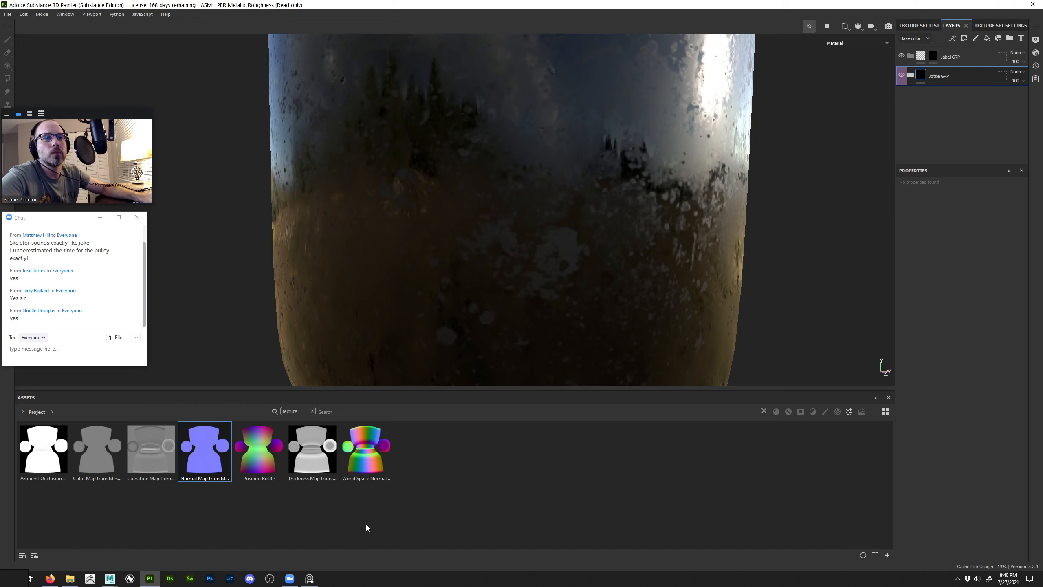
Switch to Photoshop and close bottle_color-Recovered.png without saving the changes
left_click(211, 579)
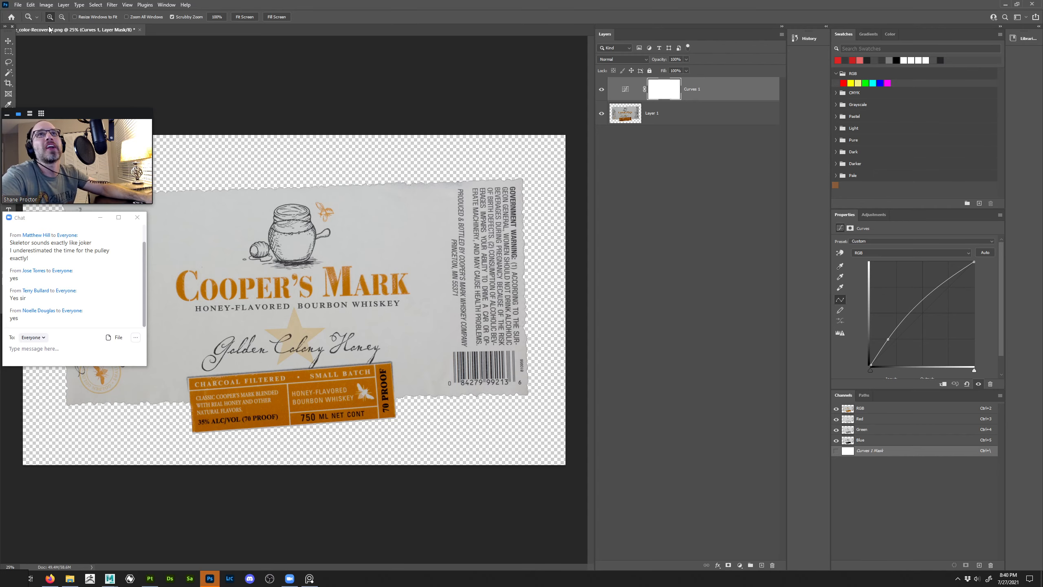
left_click(140, 30)
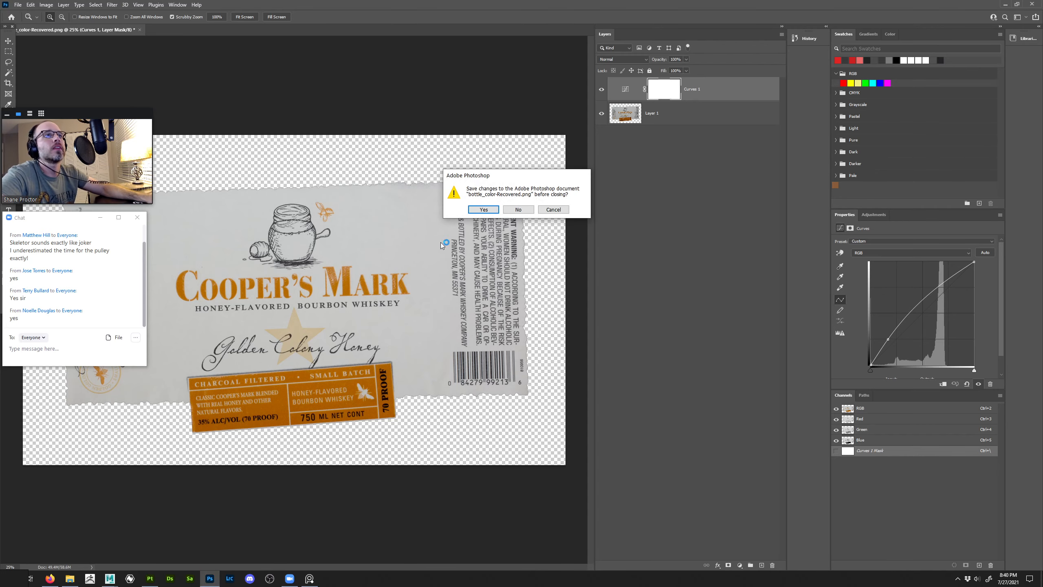
left_click(518, 210)
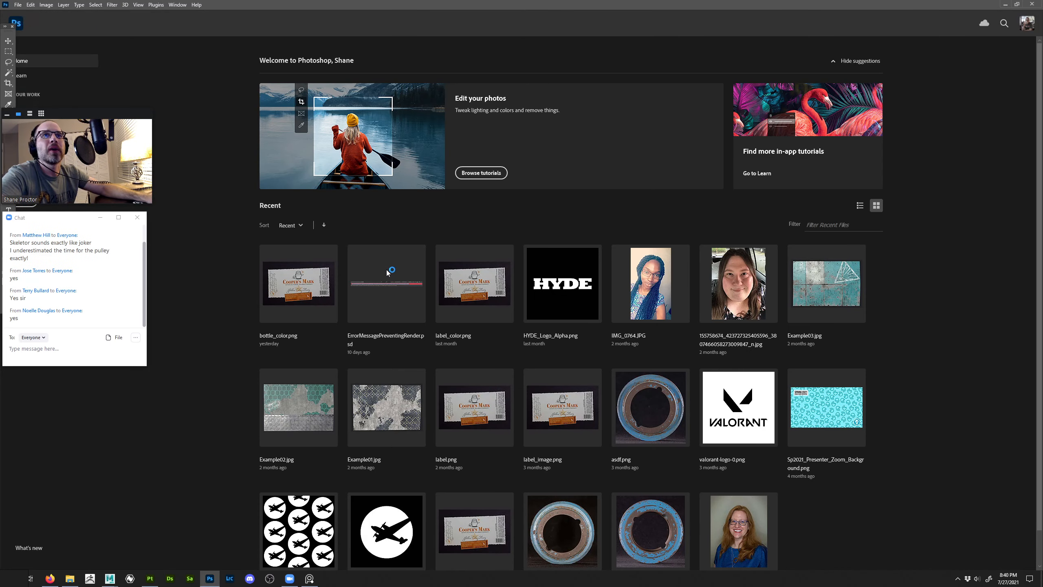
Open the original label color PNG with the dark background and show it in full-screen mode
key("ctrl+o")
double_click(323, 73)
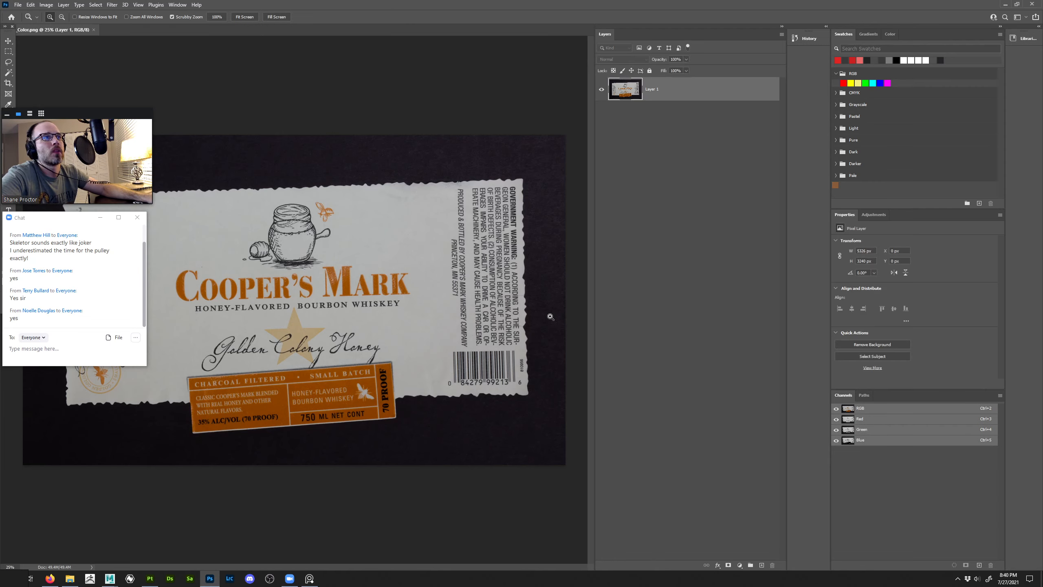
key("f")
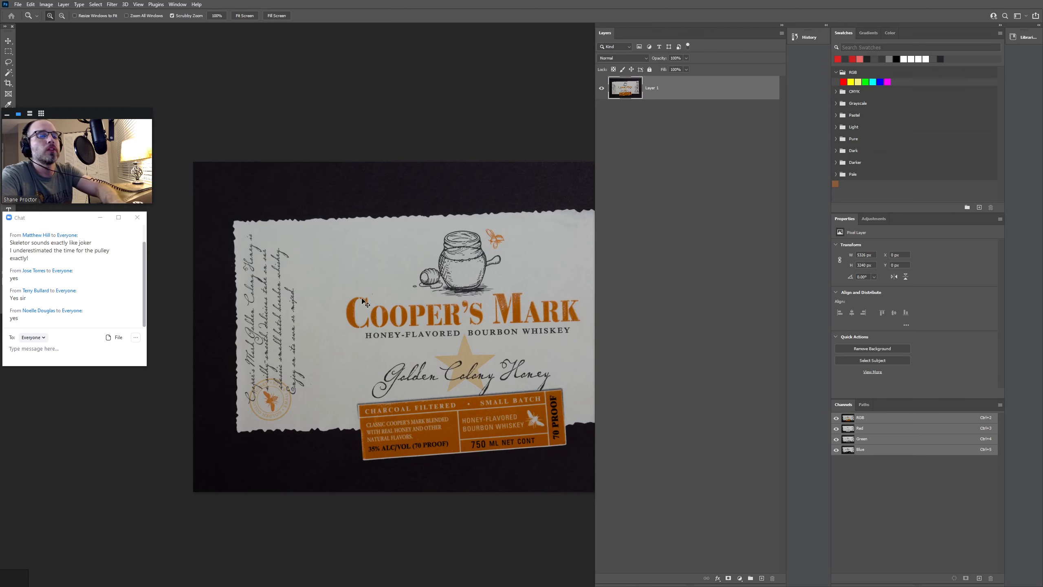
Check the label image's pixel dimensions in Image Size without changing them
key("ctrl+i")
key("ctrl+z")
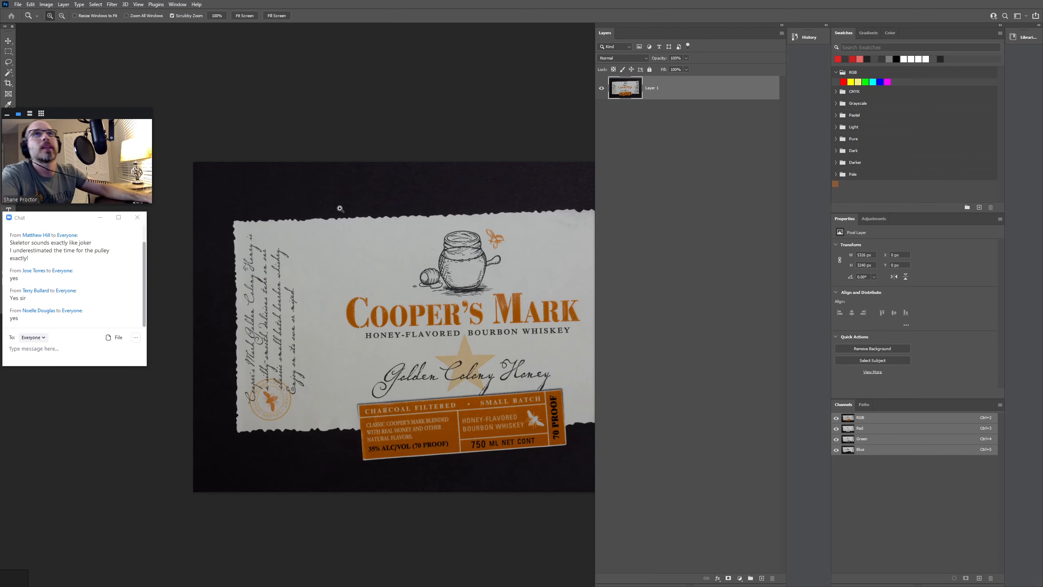
left_click(63, 5)
mouse_move(46, 4)
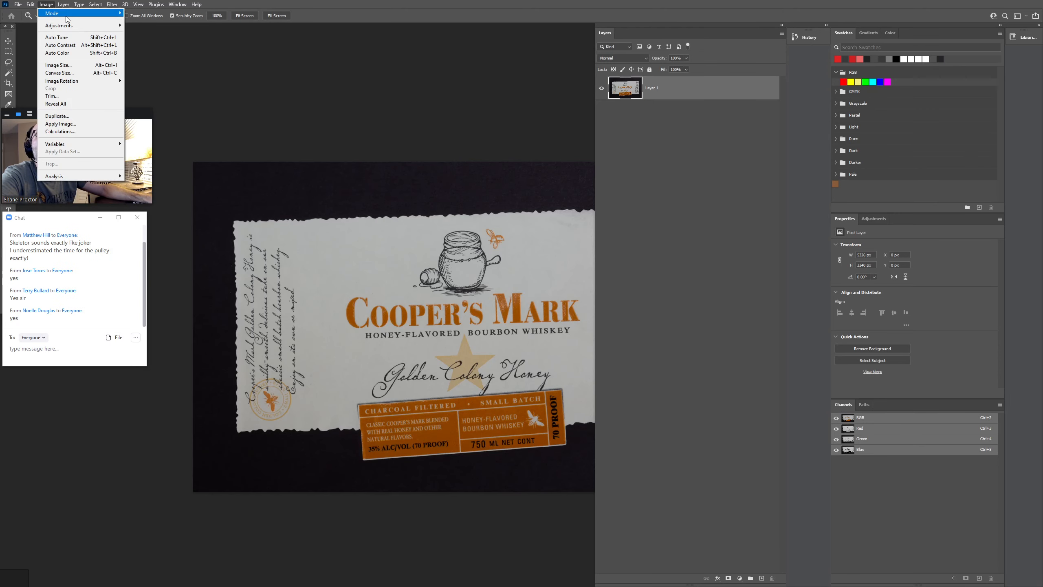
left_click(58, 64)
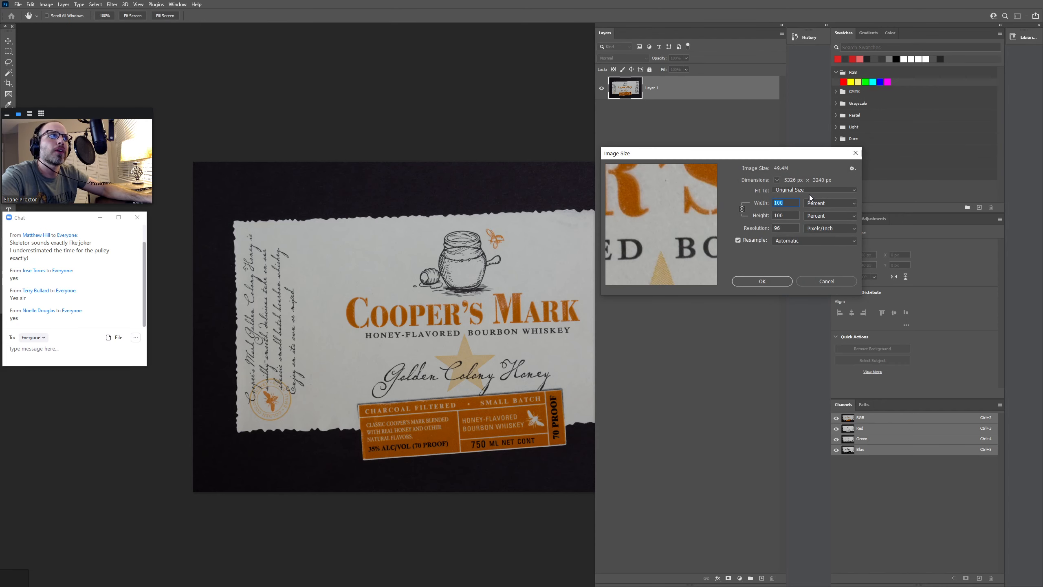
left_click(854, 154)
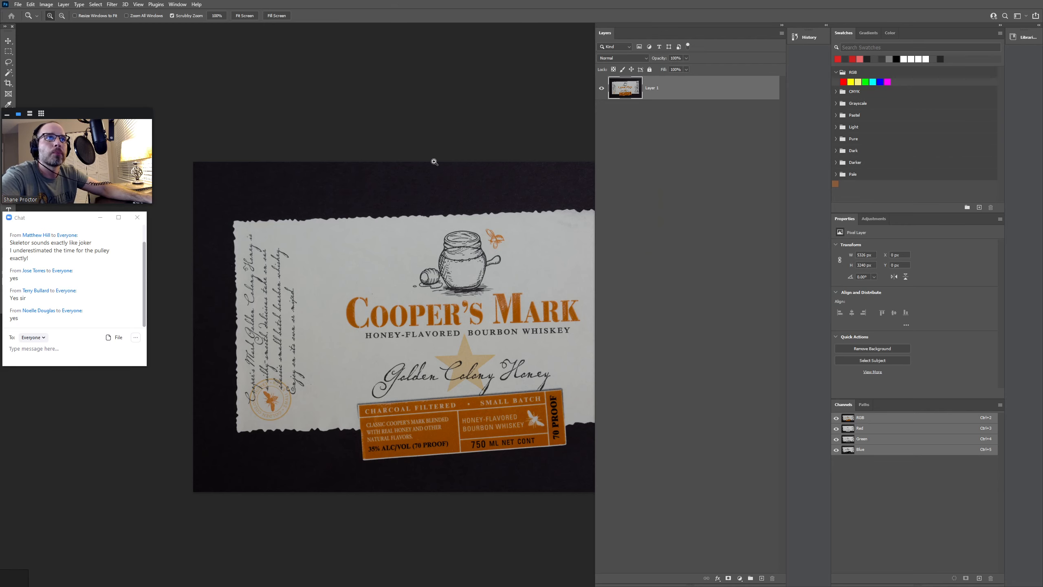
Select the dark background around the label with the Magic Wand at tolerance 32 and check the selection along the torn edges
left_click(9, 73)
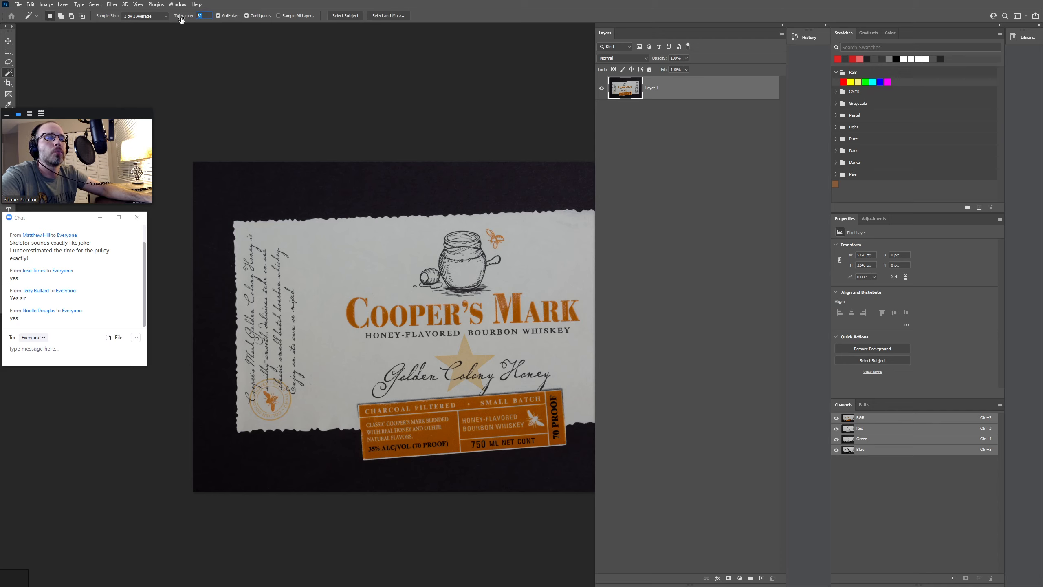
left_click(301, 185)
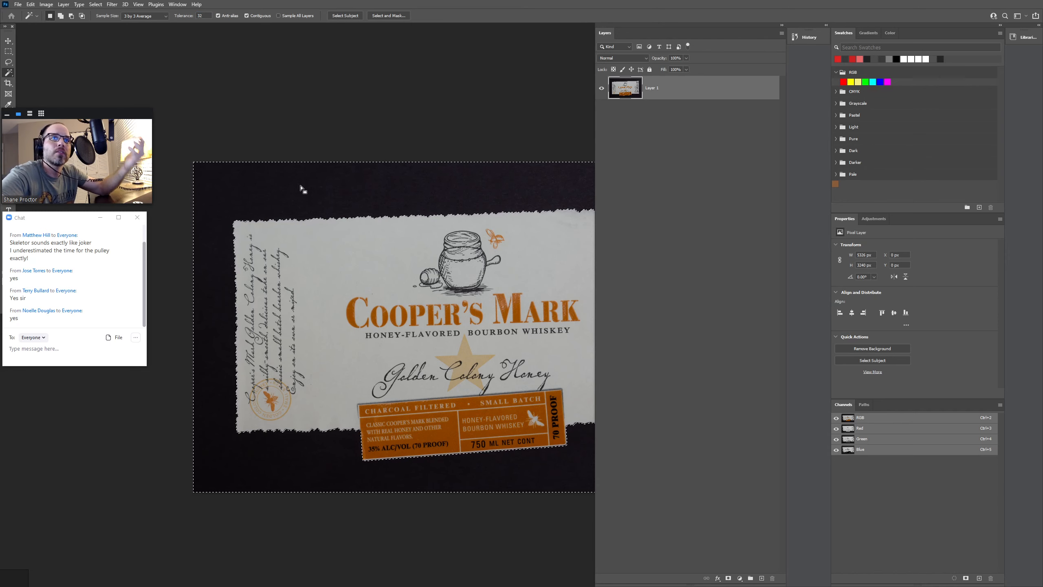
left_click_drag(480, 314, 309, 323)
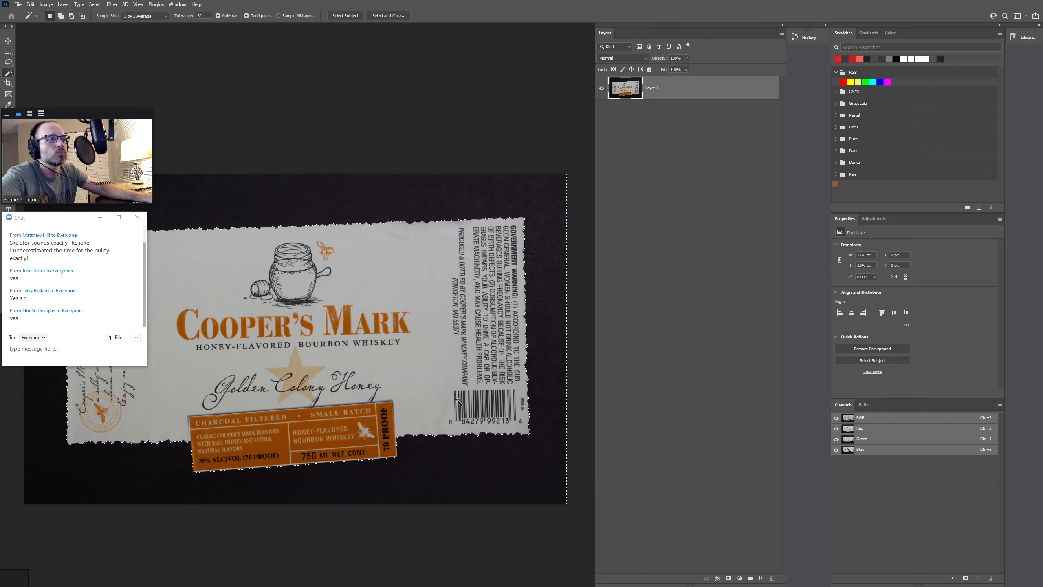
key("z")
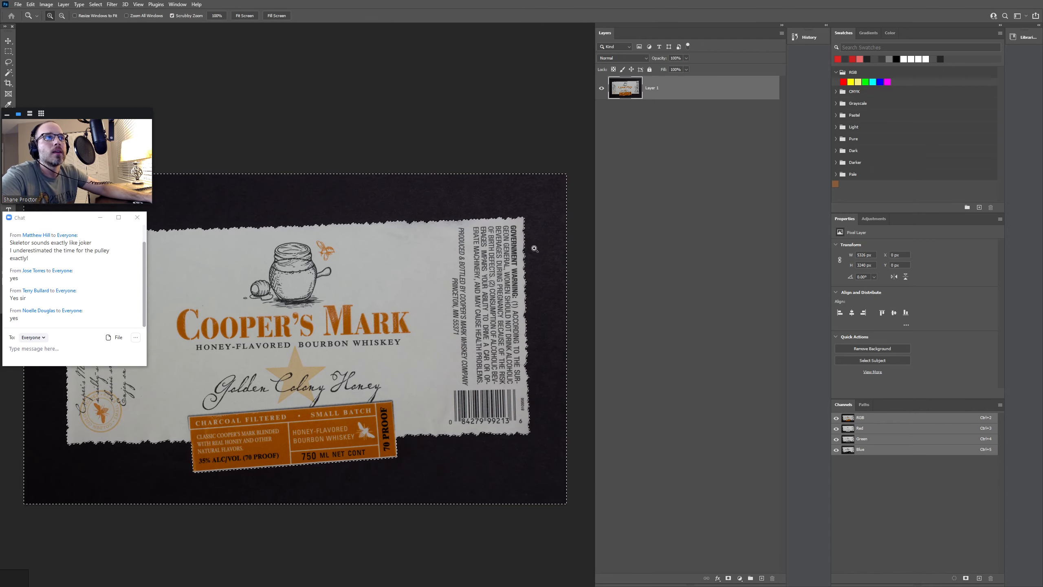
left_click_drag(532, 243, 513, 252)
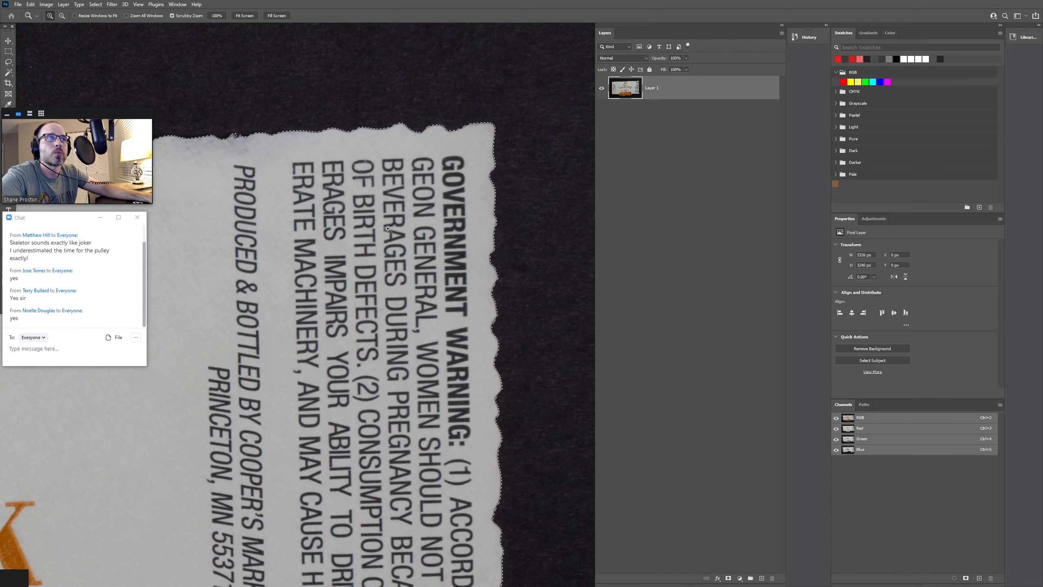
left_click_drag(319, 274, 434, 274)
left_click(434, 274, "alt")
left_click(434, 274, "alt")
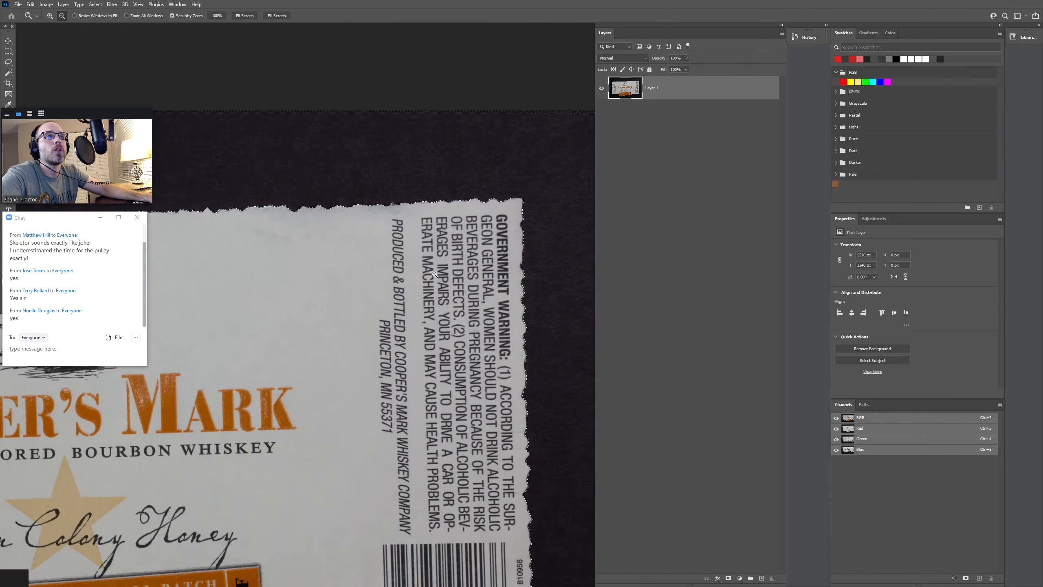
left_click(434, 274, "alt")
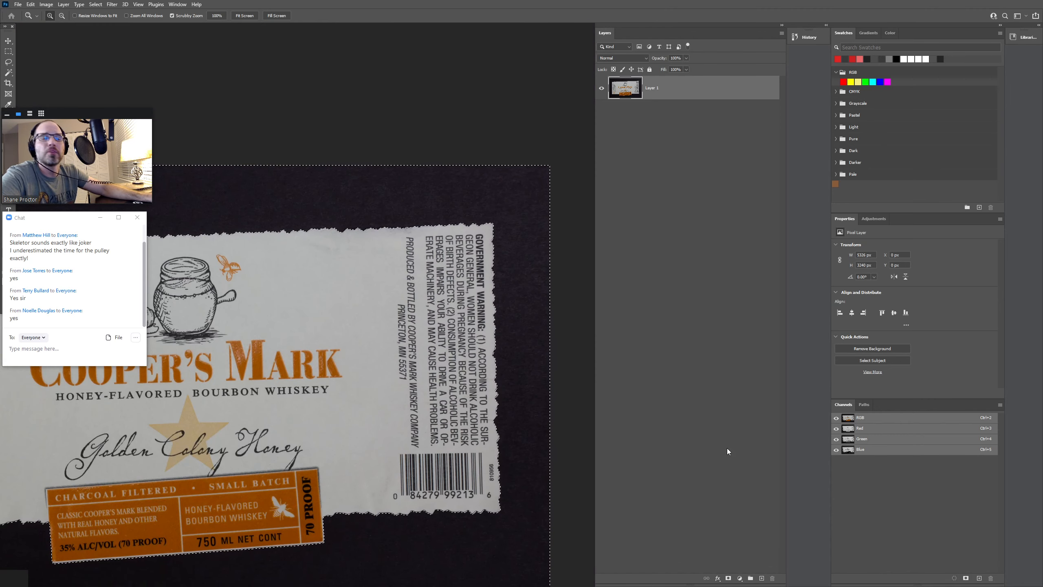
Delete the selected dark background from Layer 1 and clear the selection
key("Delete")
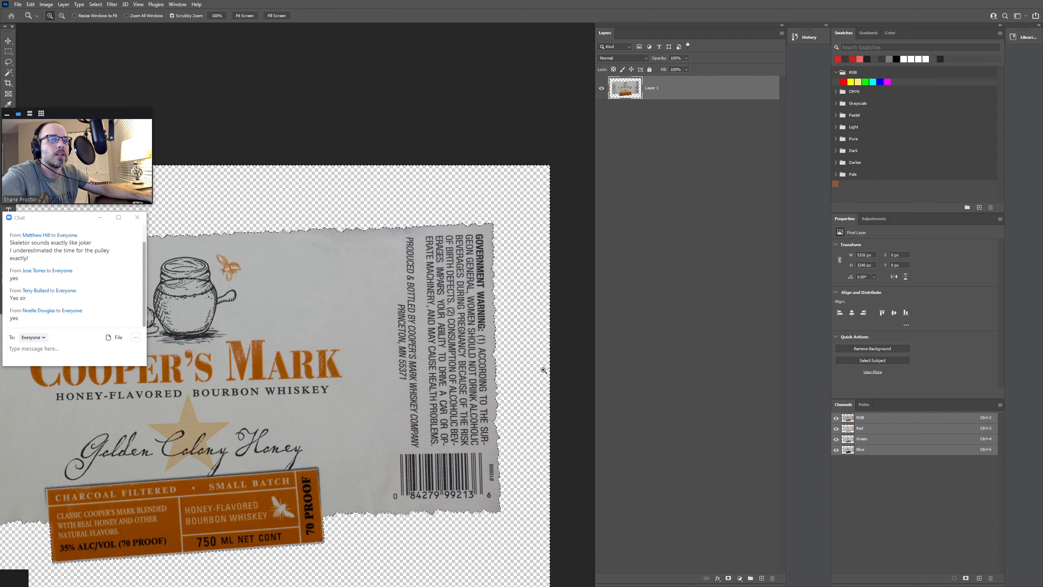
left_click_drag(391, 388, 485, 364)
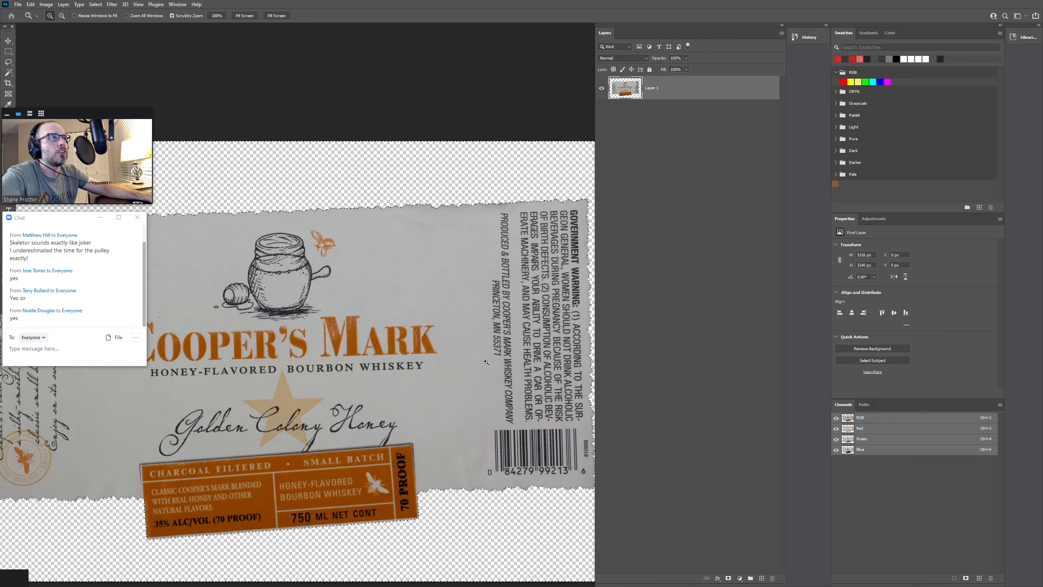
key("v")
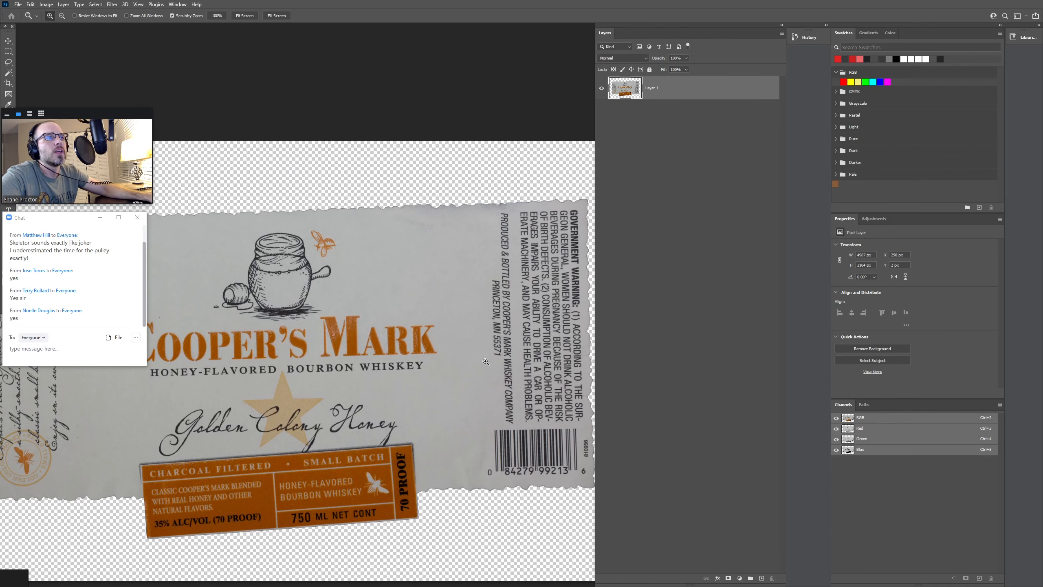
Add a Curves adjustment layer above the cut-out label
left_click(486, 362, "alt")
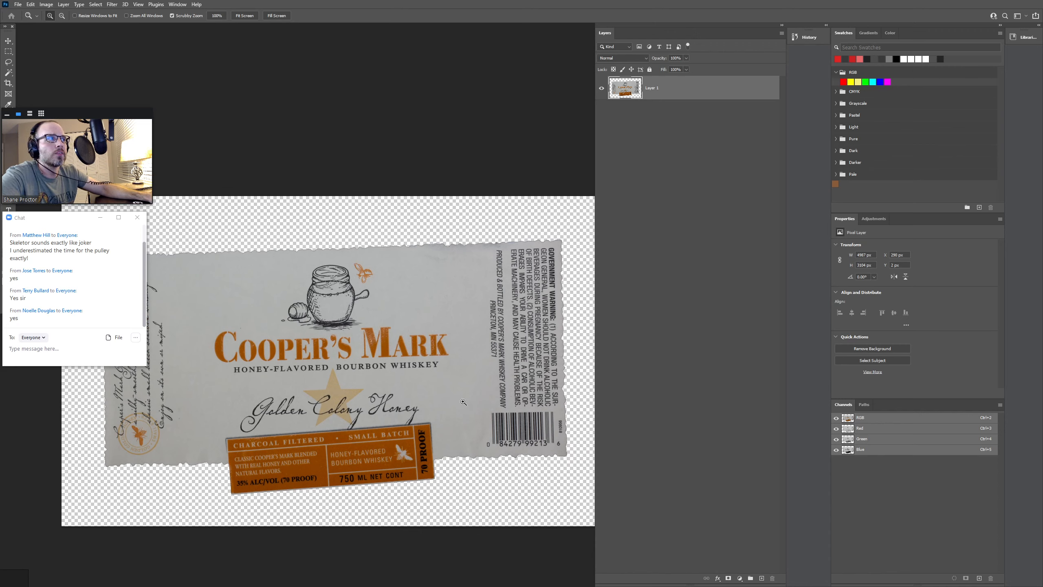
left_click(740, 578)
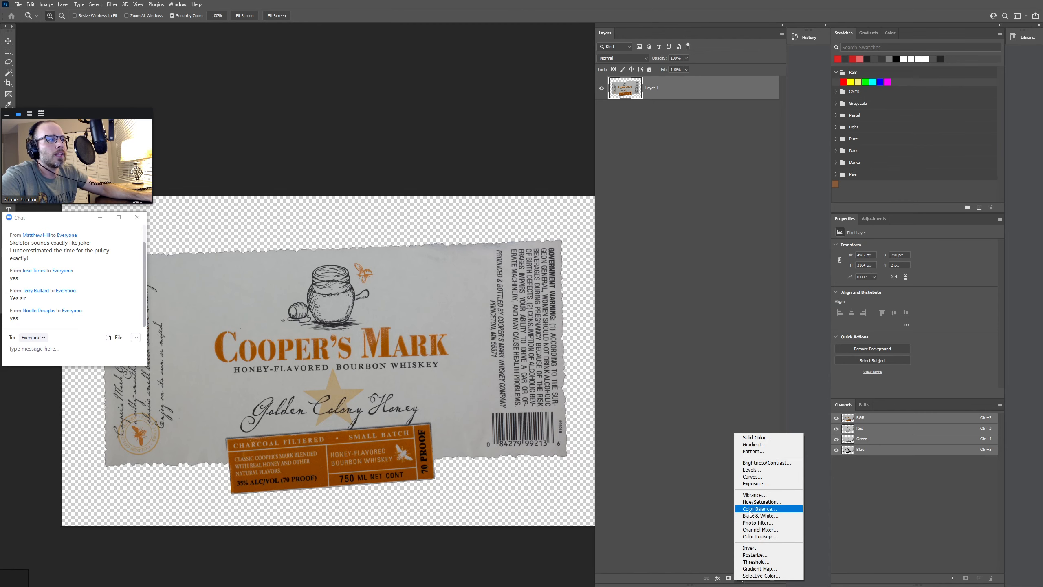
left_click(758, 476)
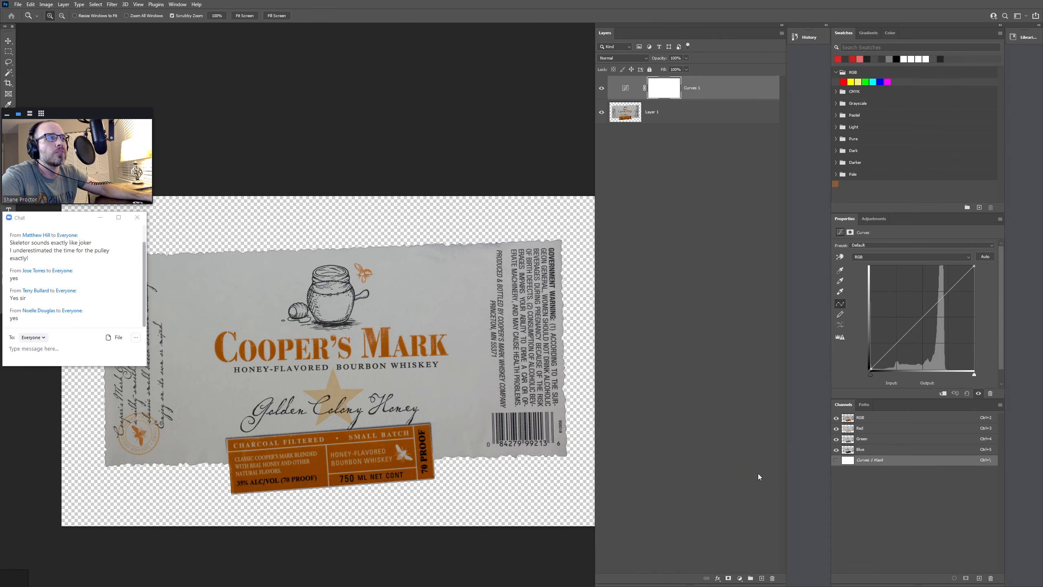
Brighten the label by raising the darker part of the RGB curve in the Curves 1 adjustment layer
left_click_drag(890, 347, 888, 342)
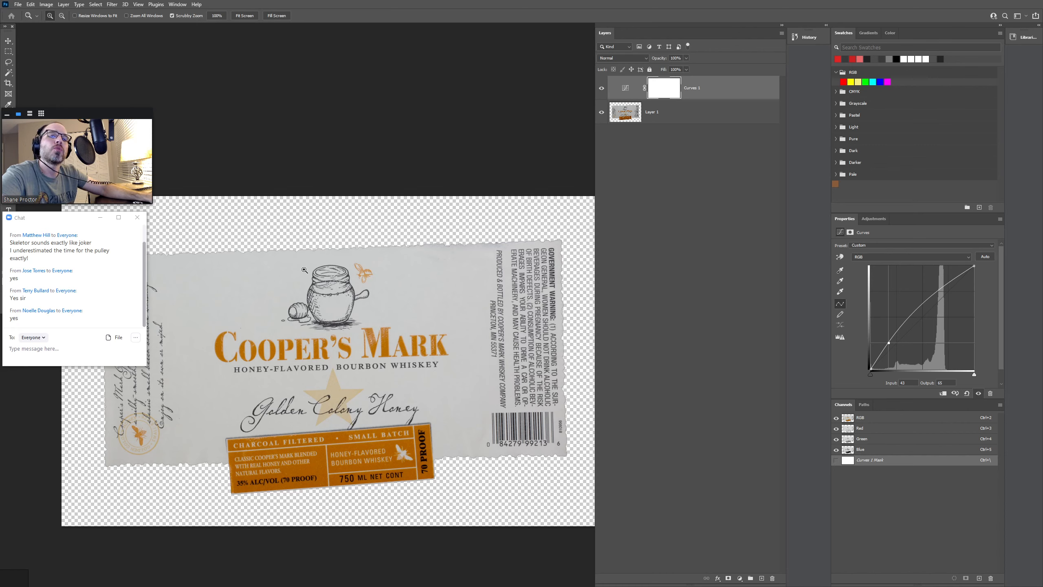
Start saving a copy of the label image to the Desktop and choose PNG as the file format
left_click(18, 4)
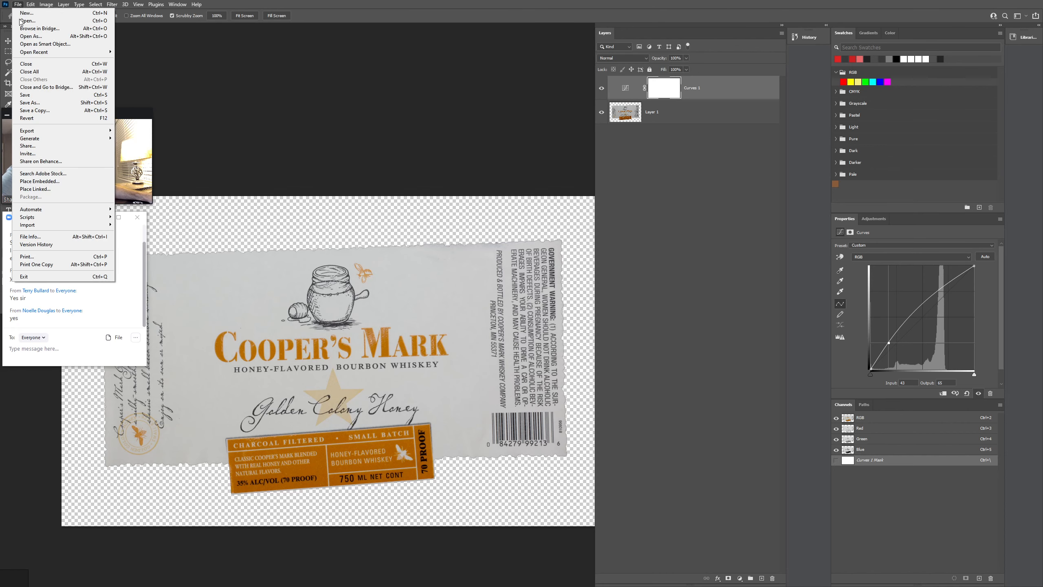
left_click(30, 103)
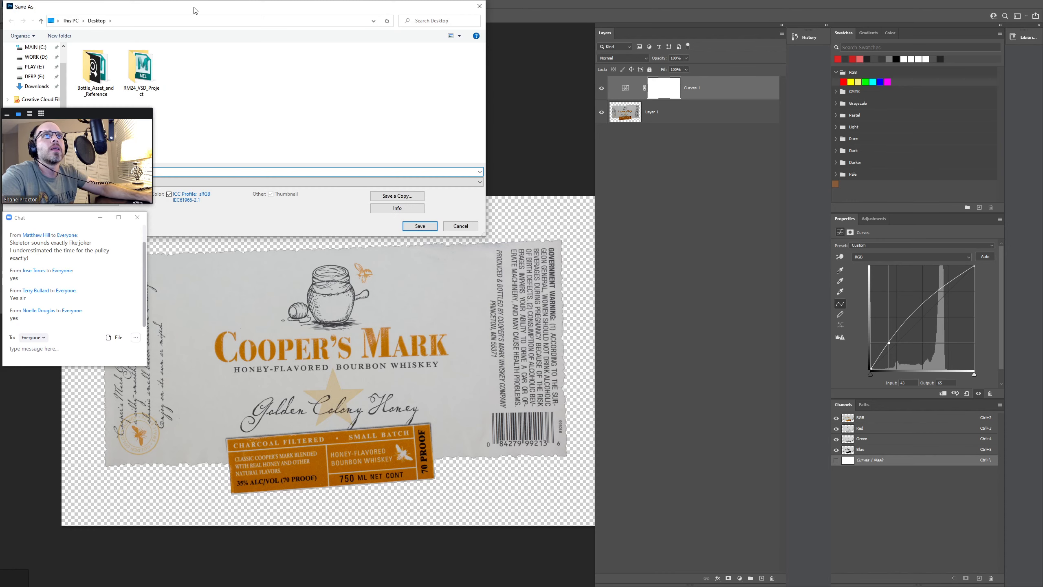
left_click_drag(239, 39, 481, 157)
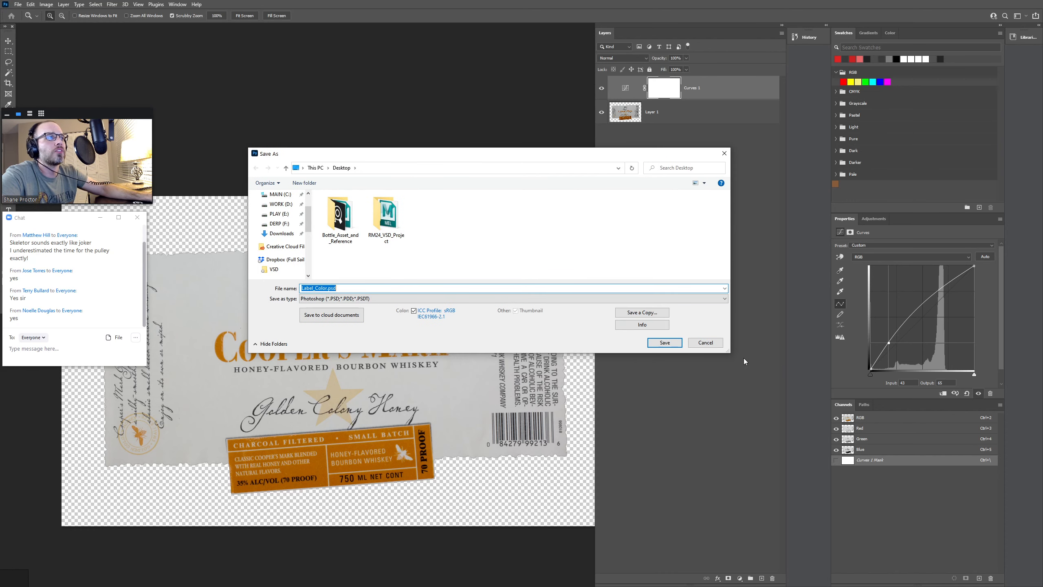
left_click_drag(726, 351, 748, 436)
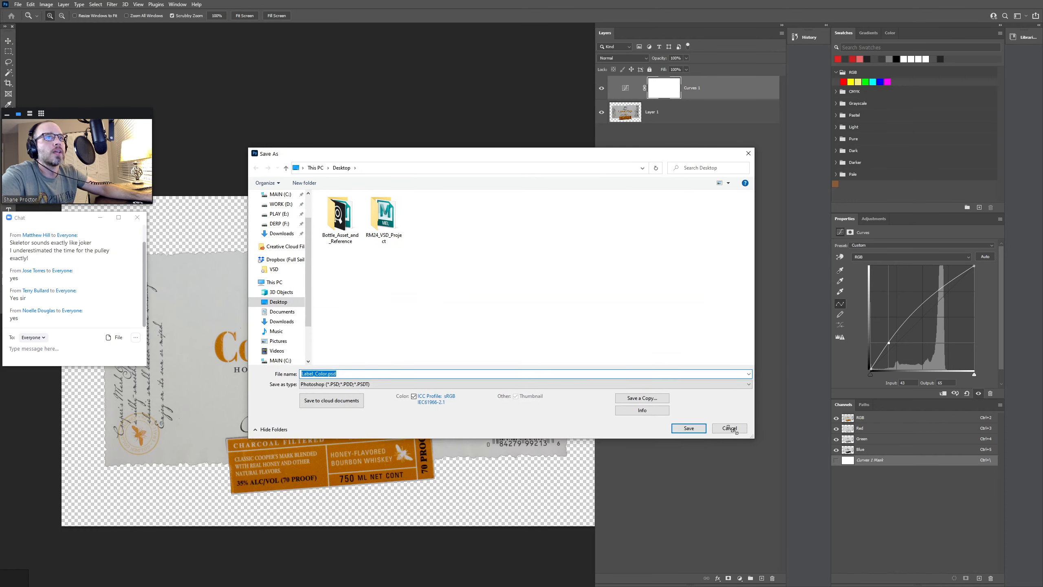
left_click(351, 384)
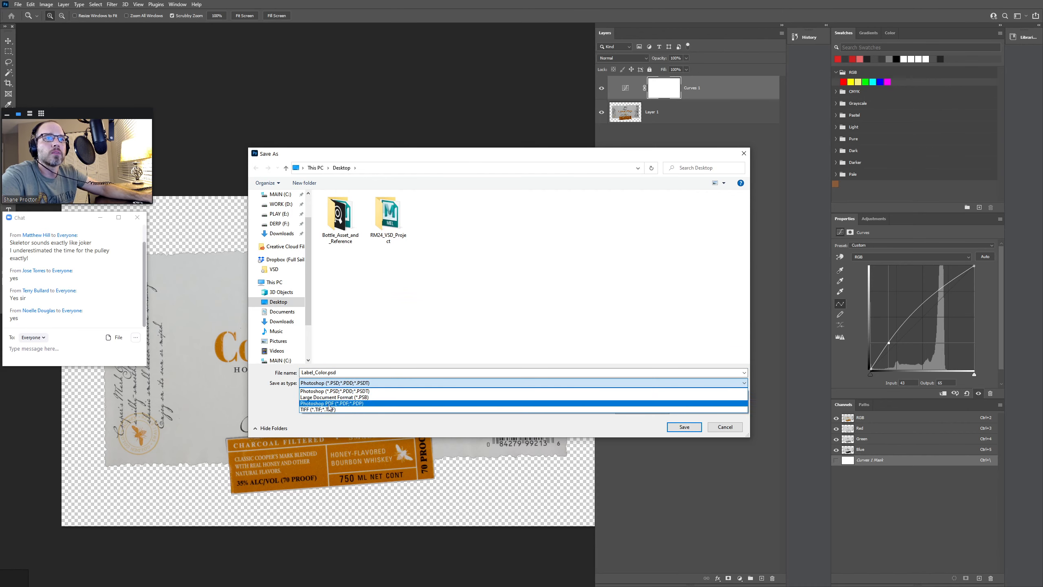
left_click(334, 391)
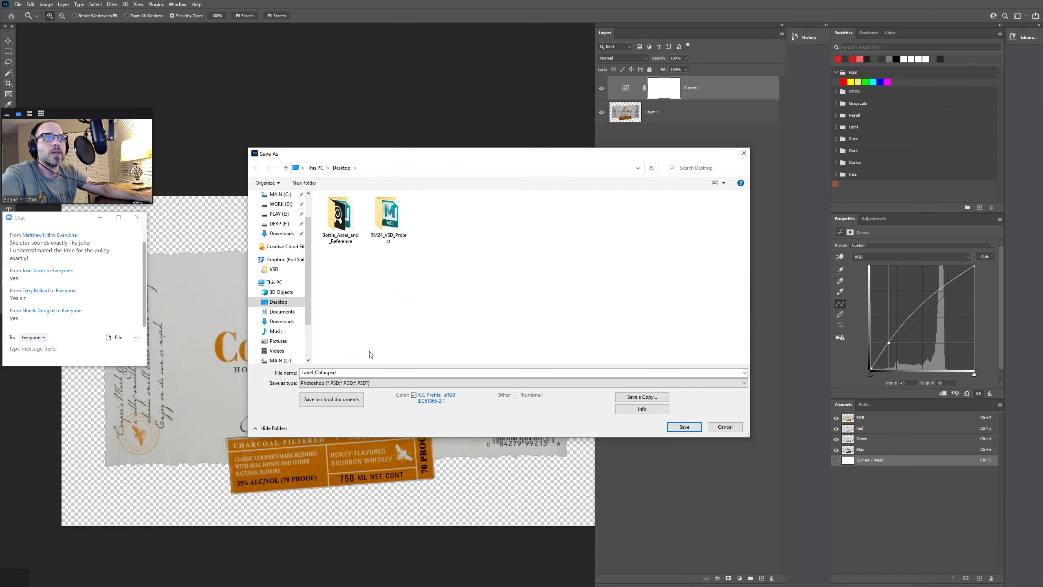
left_click(641, 396)
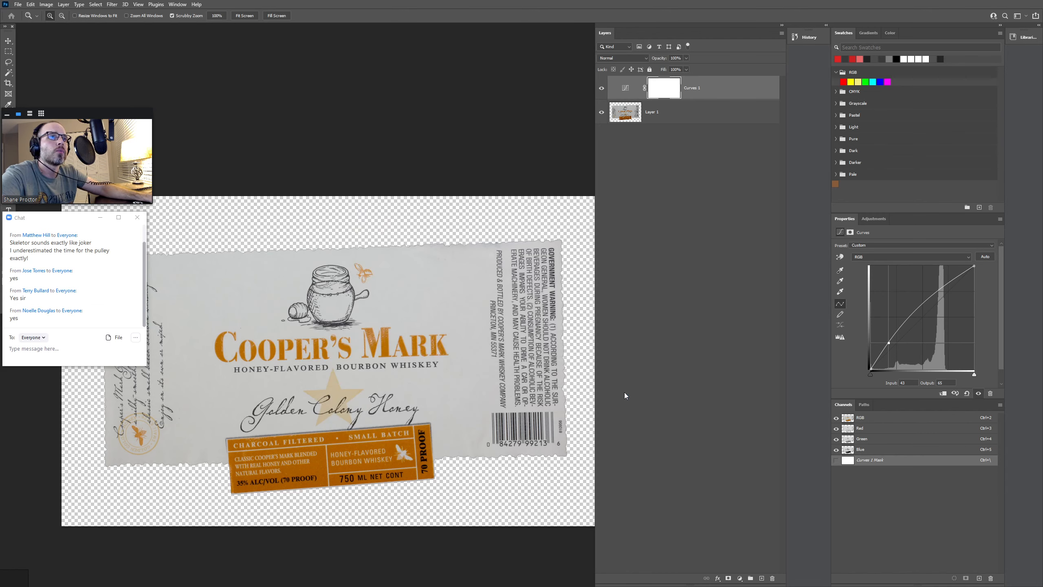
left_click(333, 382)
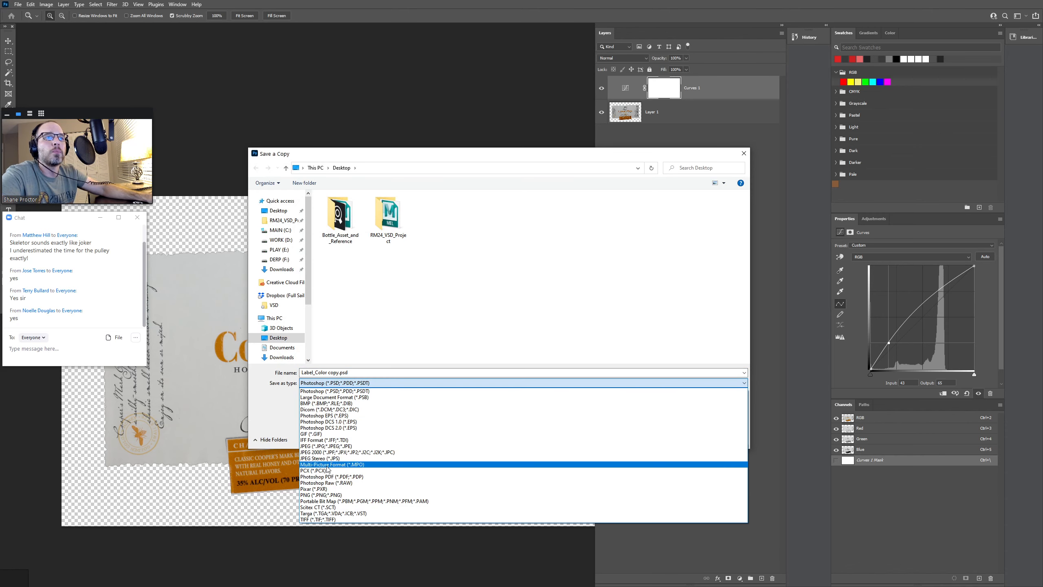
left_click(324, 495)
Name the copy Label_Color_Alpha.png and save it with the large file size (fastest saving) option
left_click(352, 374)
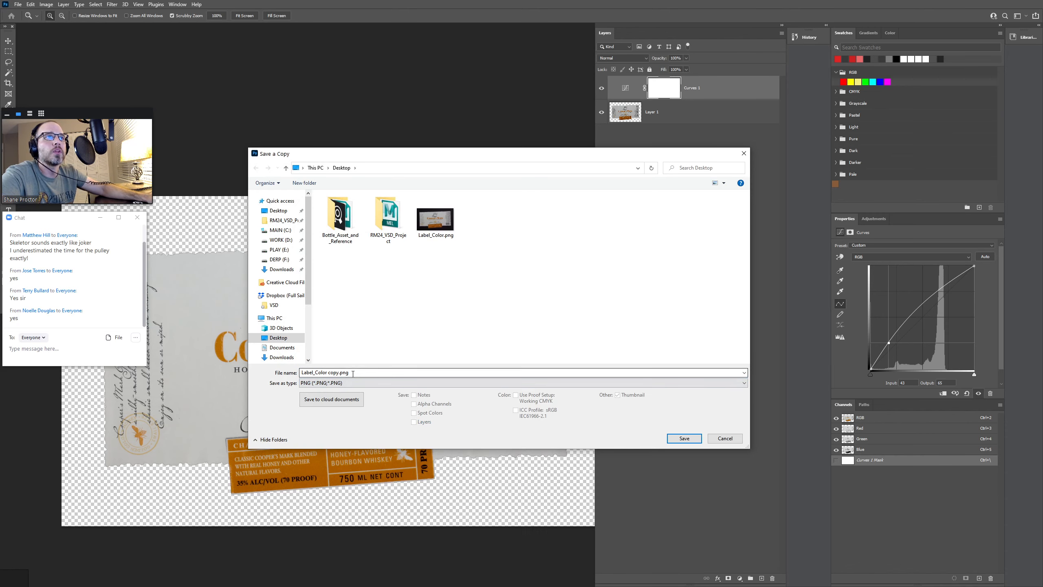
left_click(341, 372)
left_click(341, 372)
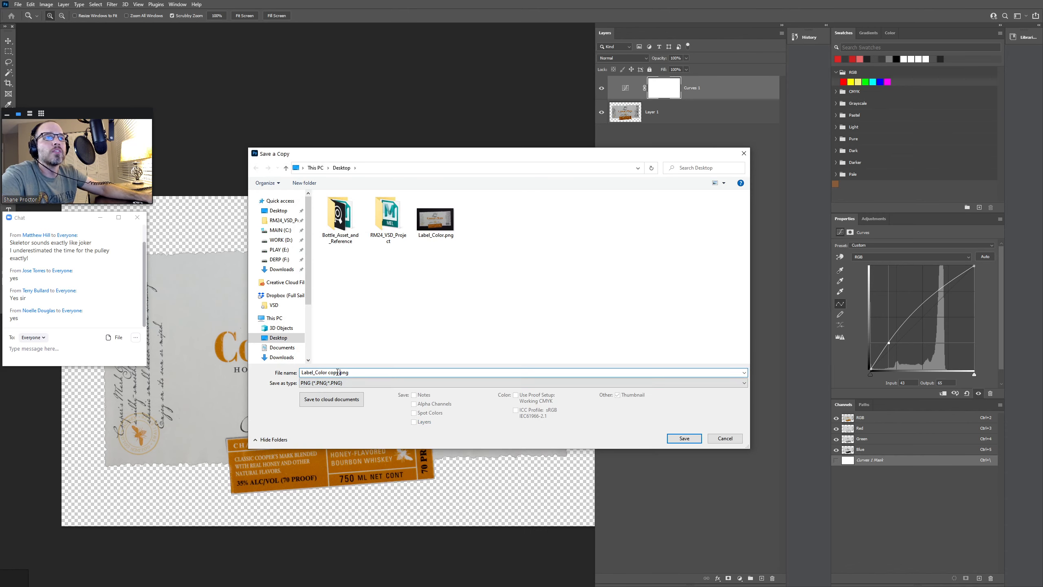
left_click_drag(337, 373, 284, 368)
key("BackSpace")
key("Delete")
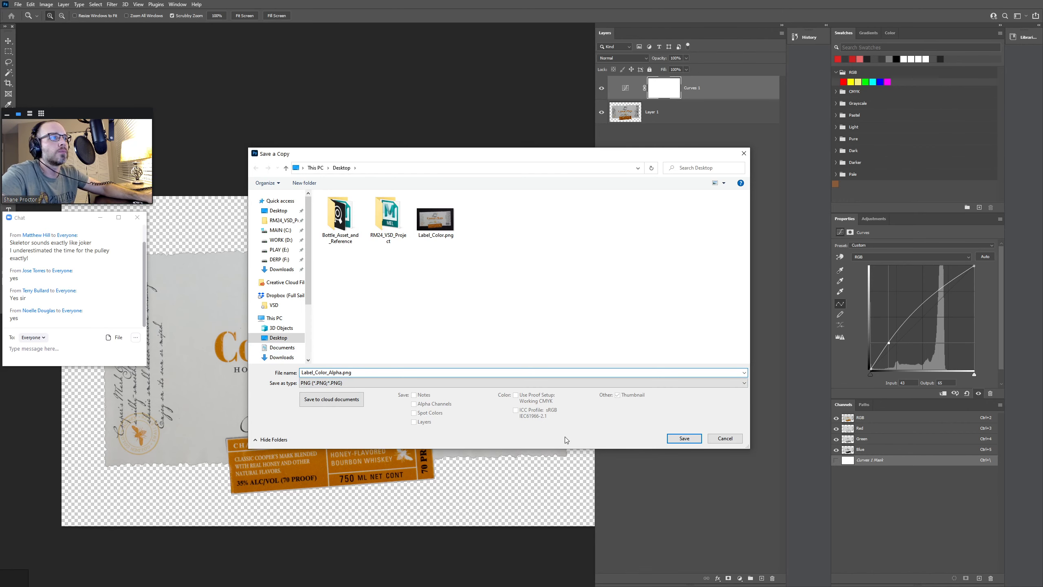
left_click(674, 439)
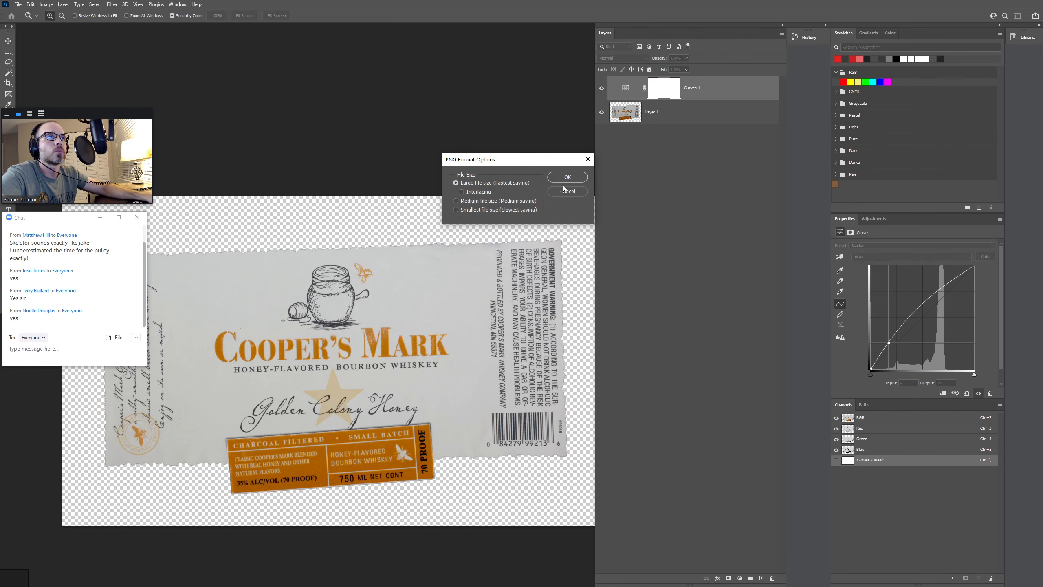
left_click(567, 178)
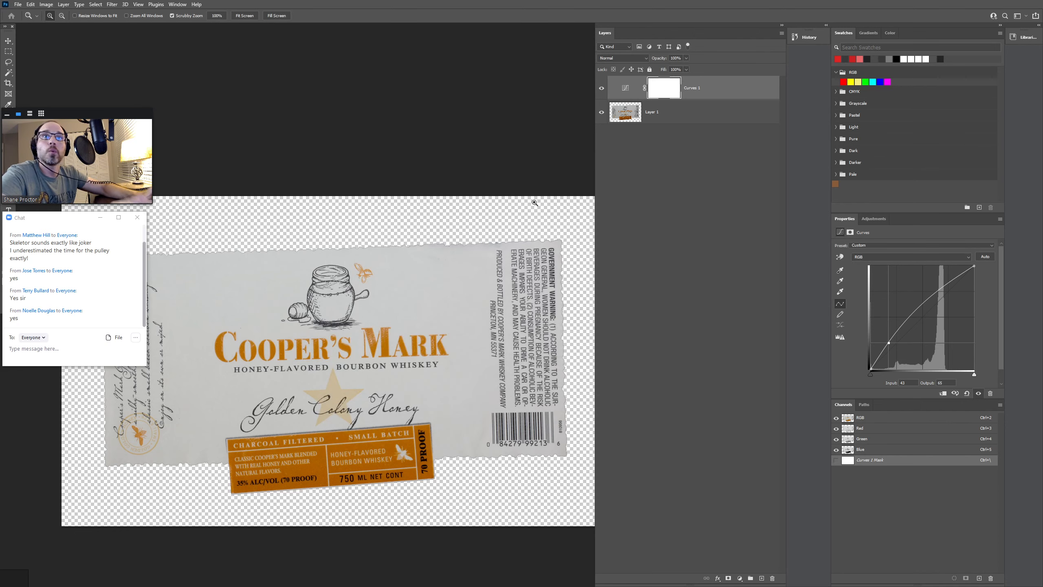
Switch to Substance 3D Painter and bring Label_Color_Alpha.png from the Desktop folder into its assets
key("f")
key("f")
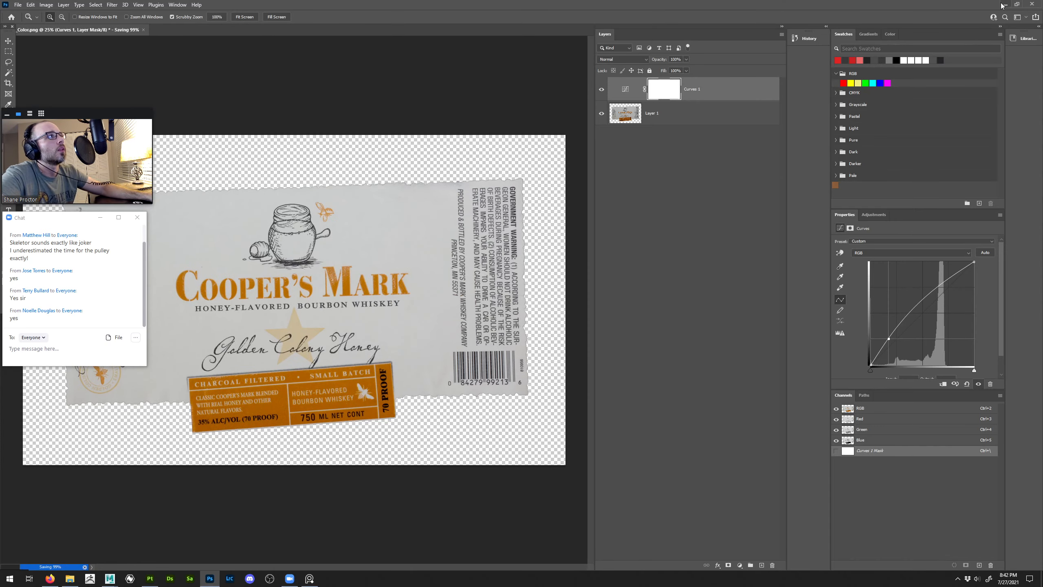
left_click(991, 6)
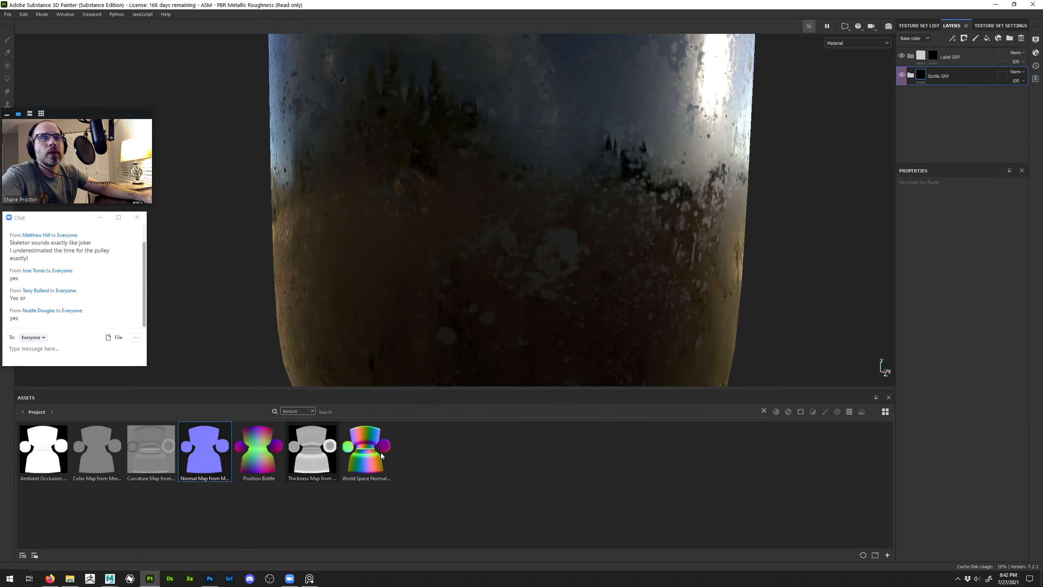
left_click(70, 578)
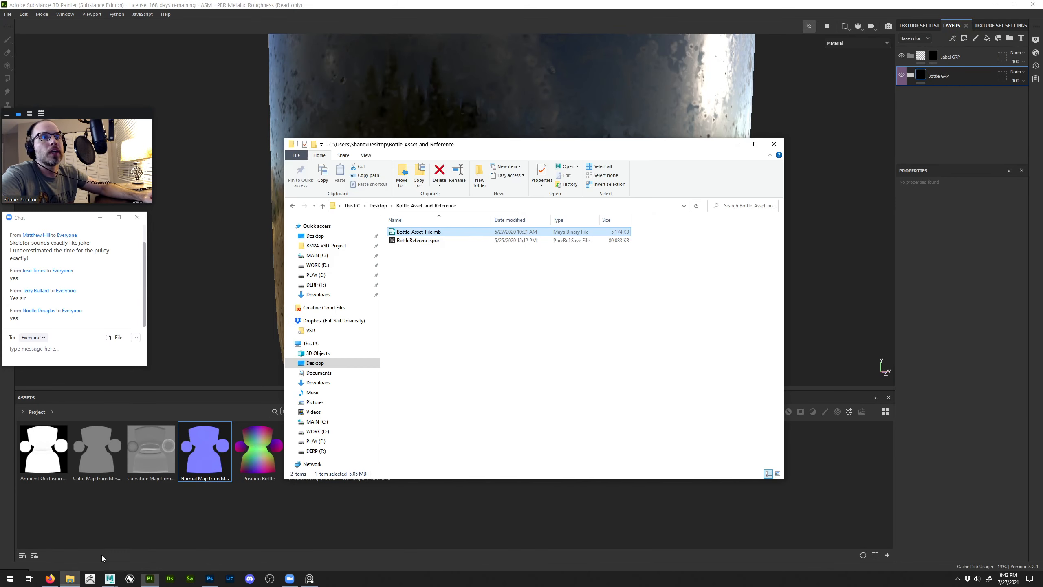
left_click(315, 363)
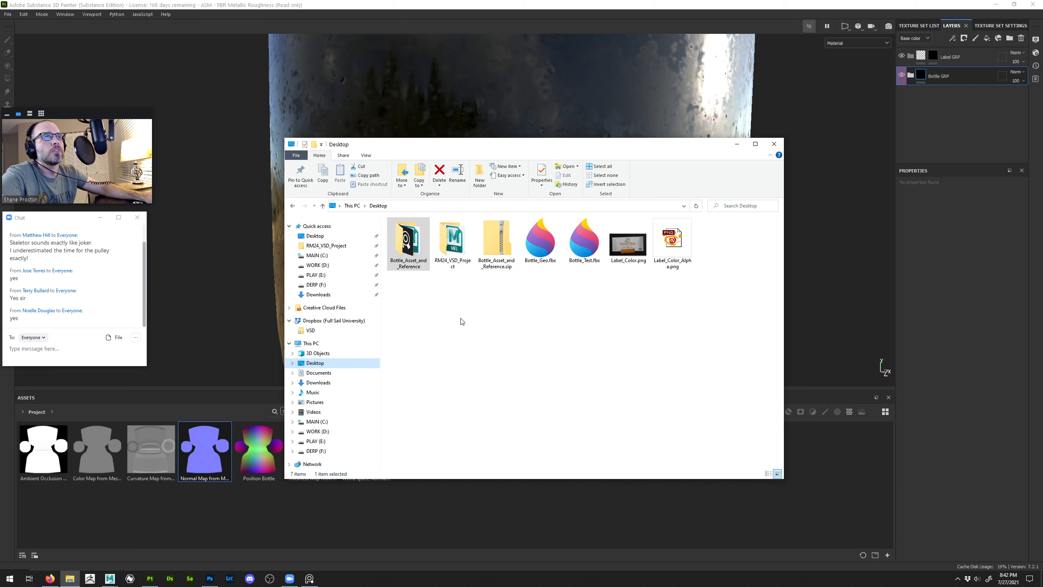
left_click_drag(673, 246, 575, 526)
Import the label image as a texture with the prefix Label into the project 'ASM - PBR Metallic Roughness'
left_click(642, 208)
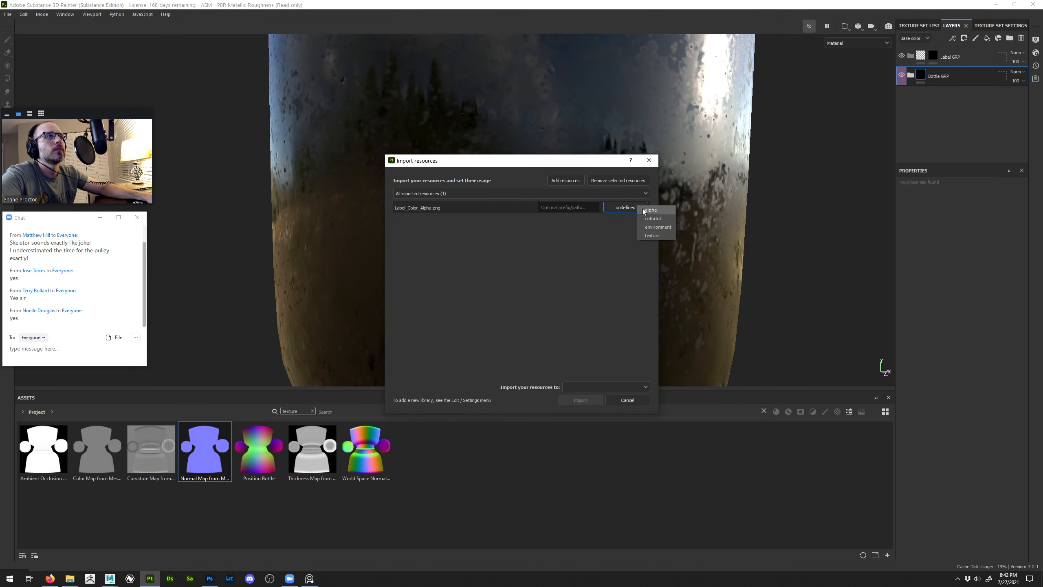
left_click(657, 236)
left_click(586, 207)
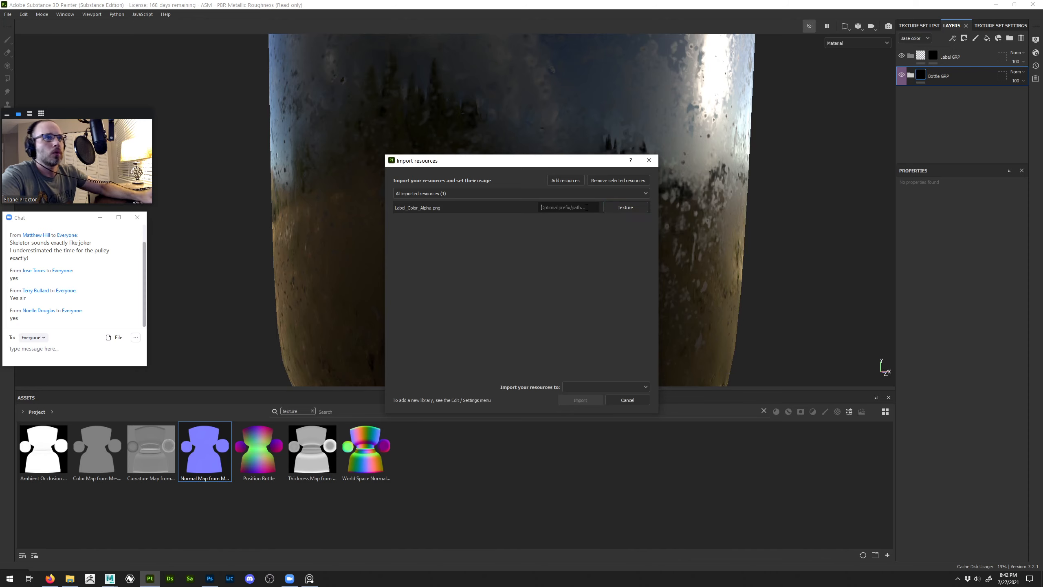
type("Label")
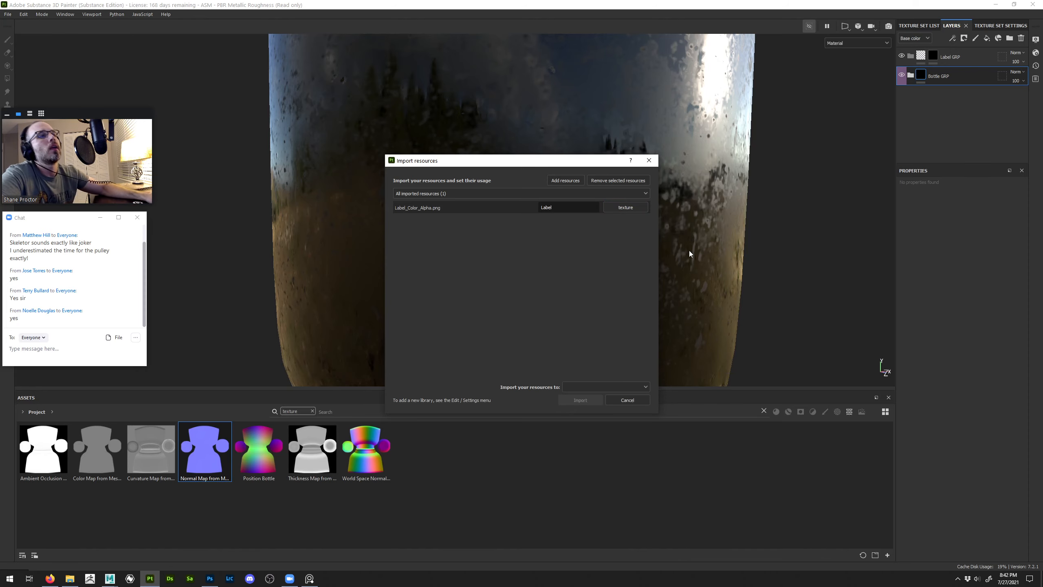
left_click(611, 387)
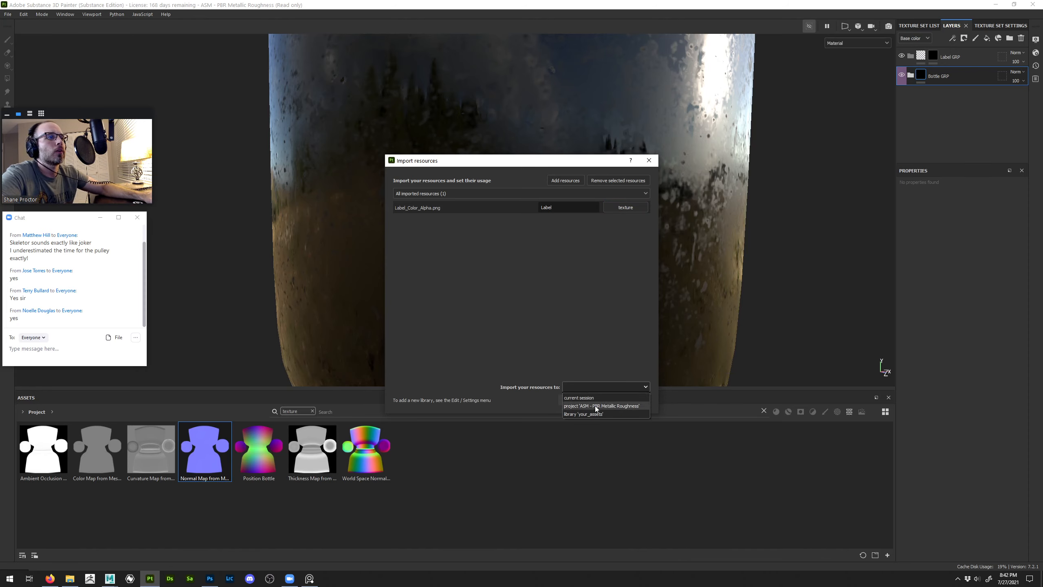
left_click(604, 406)
left_click(582, 400)
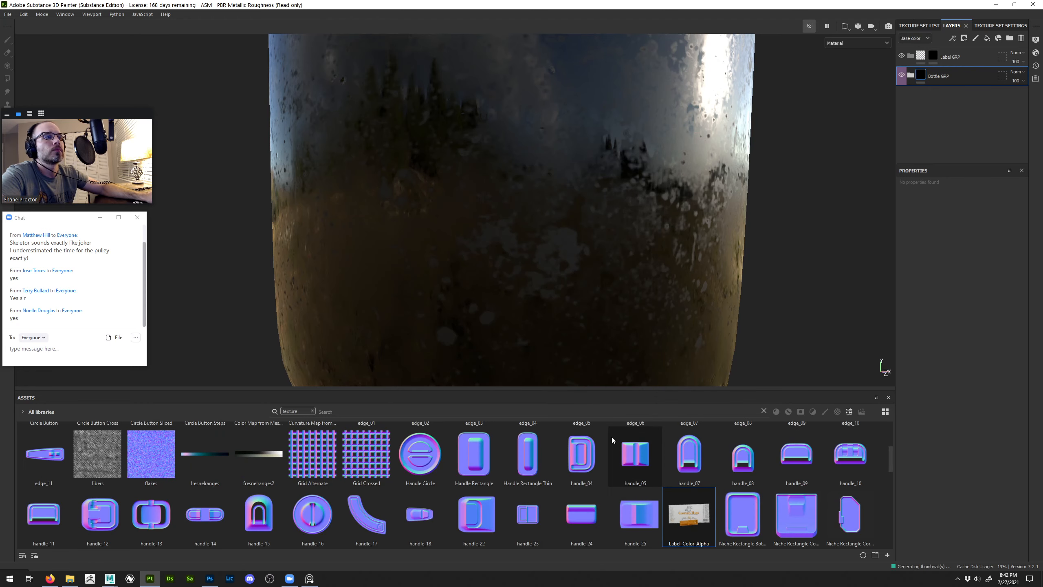
Limit the texture assets shown to those of the current project
mouse_move(701, 517)
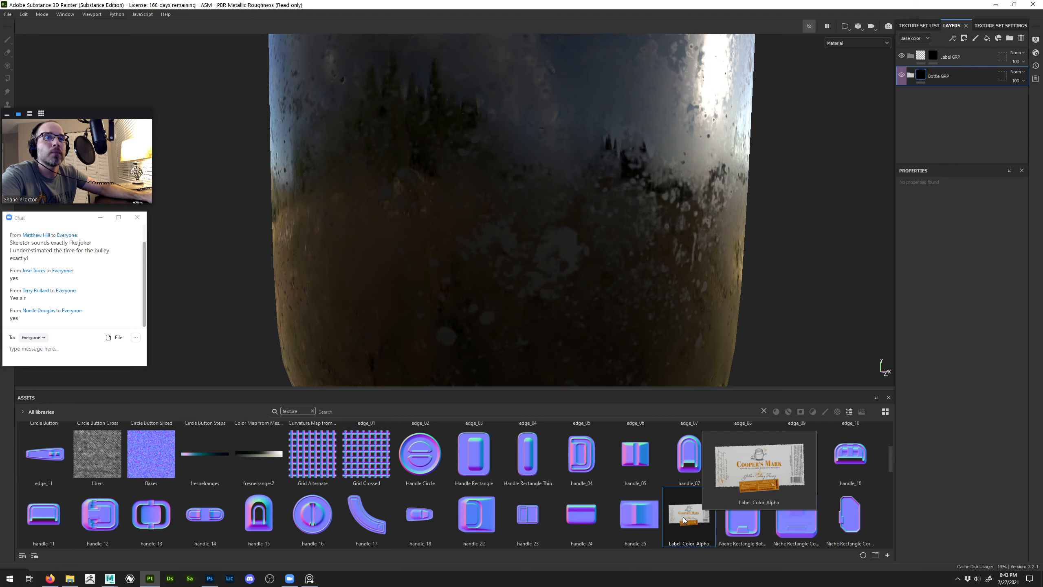
left_click(39, 412)
left_click(36, 430)
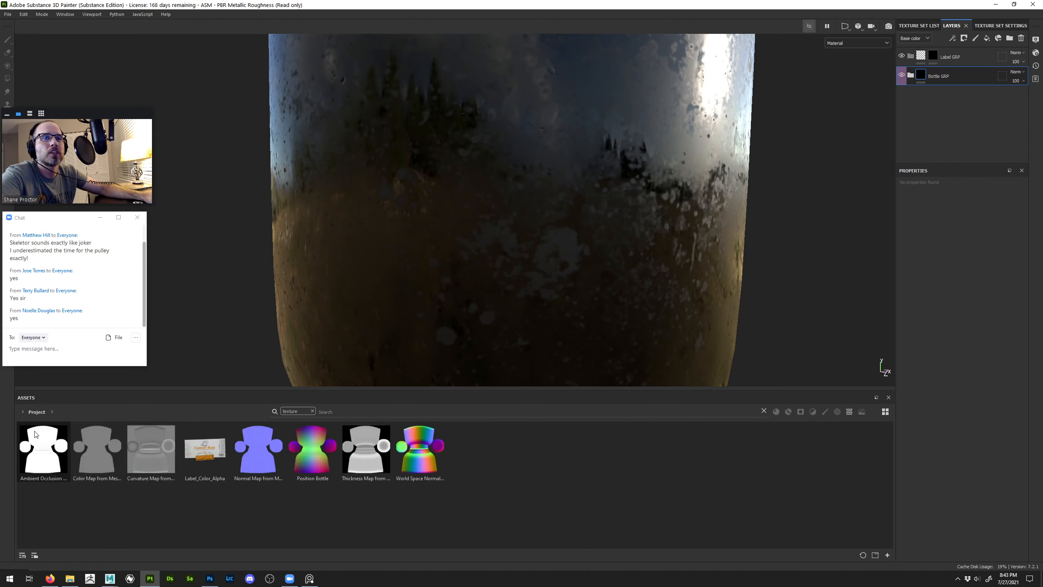
Add a fill layer inside the Label GRP folder and rename it Label
left_click(988, 41)
left_click_drag(938, 80, 957, 57)
double_click(942, 77)
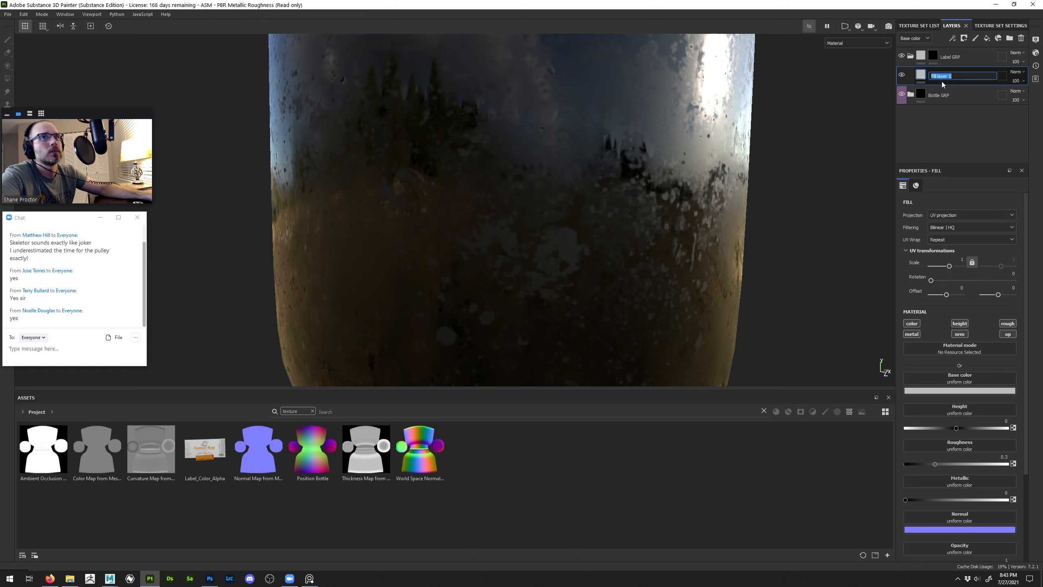
type("Label")
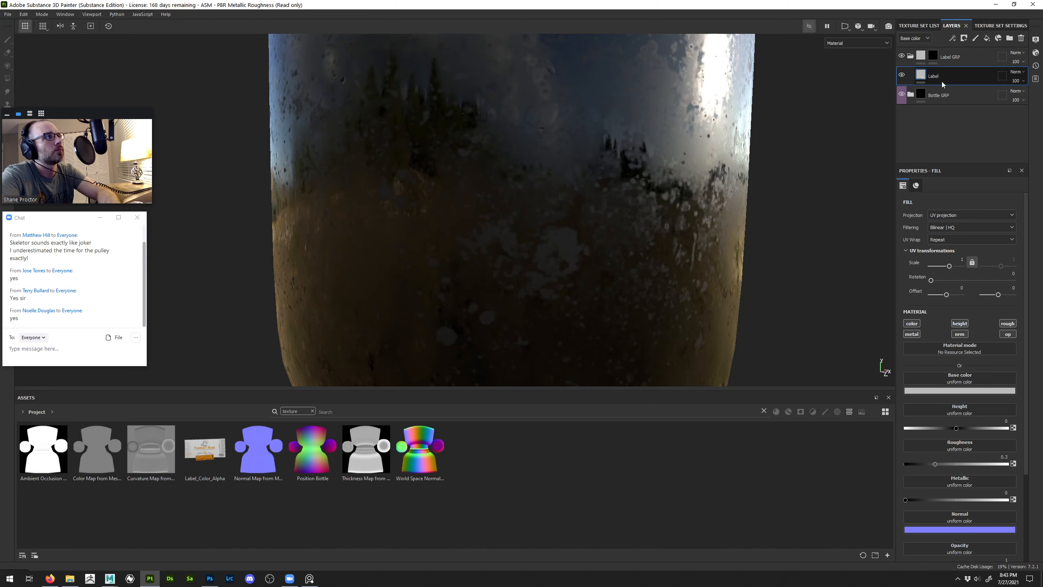
key("Return")
Assign the Label_Color_Alpha texture to the Label layer's base color and show only the 2D UV view
left_click_drag(205, 450, 953, 353)
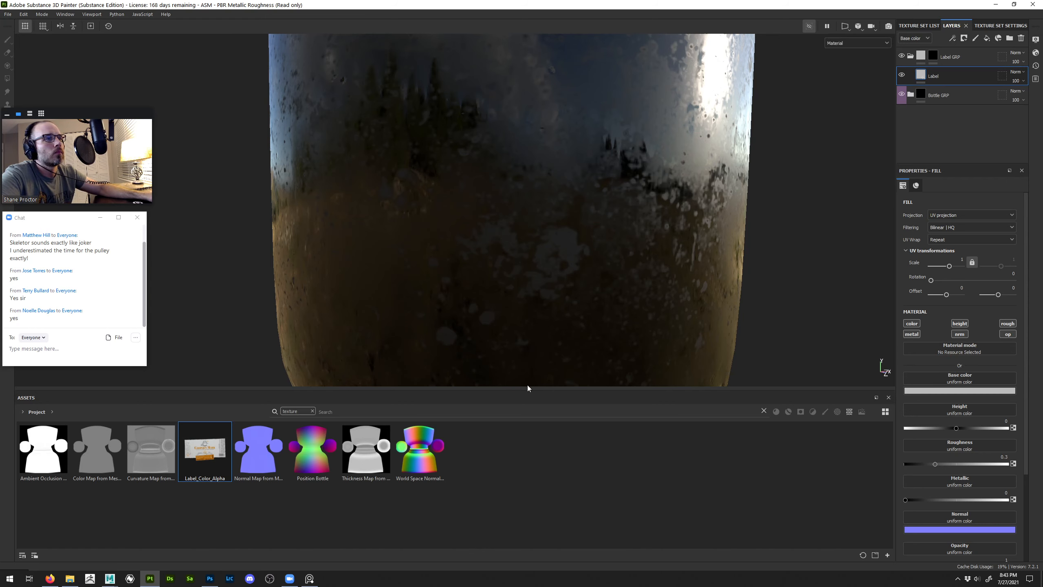
left_click_drag(227, 459, 954, 390)
key("F3")
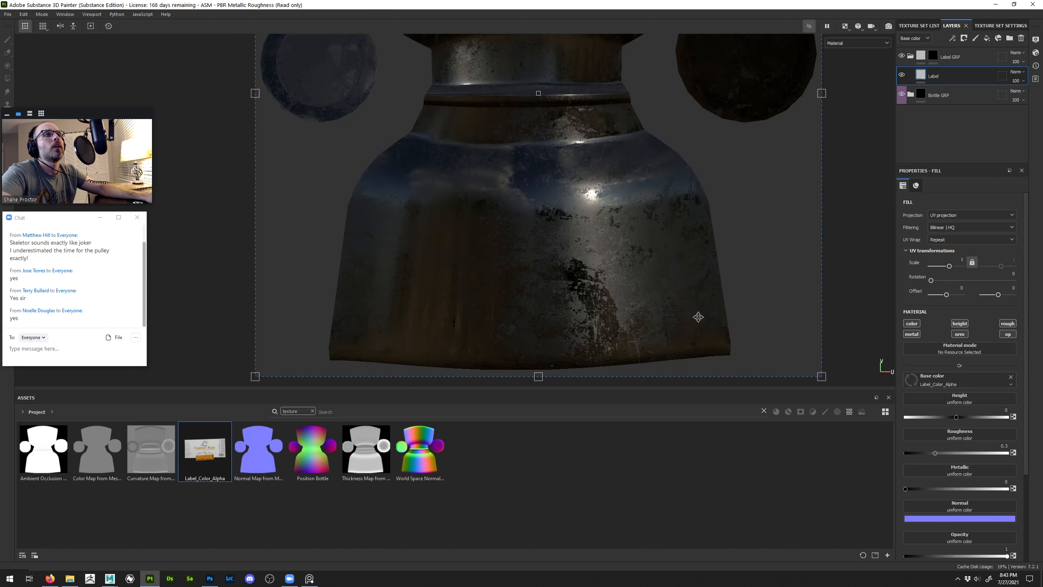
Remove the black mask from the Label GRP folder
left_click(935, 57, "shift")
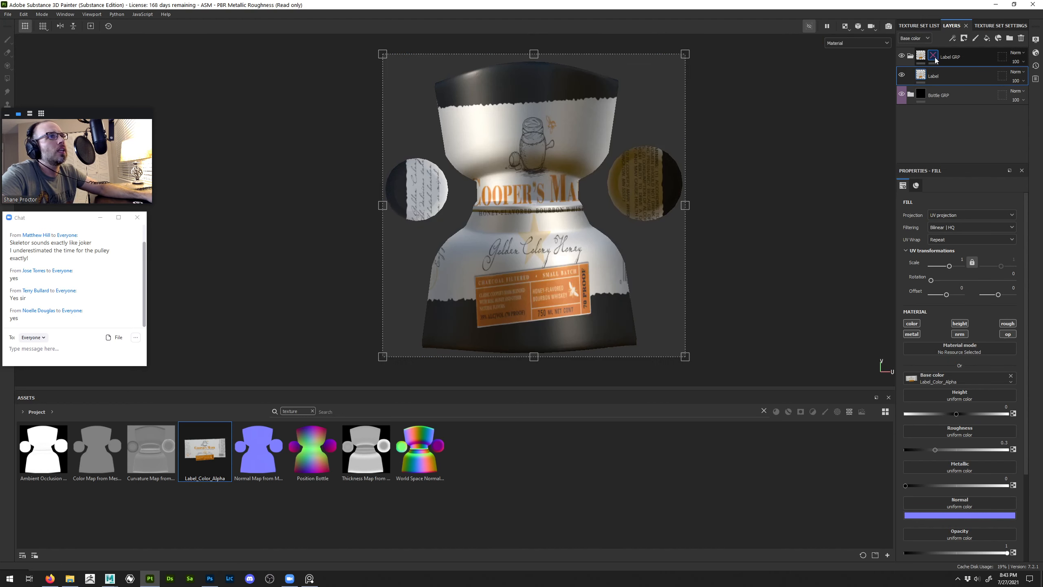
left_click(935, 57, "shift")
right_click(934, 57)
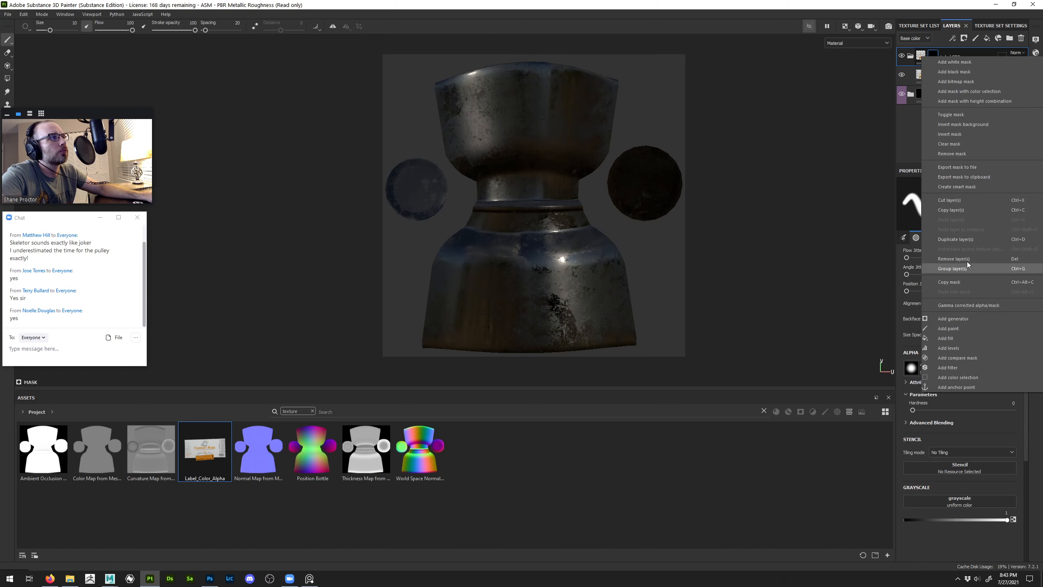
left_click(966, 152)
Scale the Label layer's texture to a UV scale of about 3.06 and move it onto the middle of the lower bottle shell
left_click(936, 74)
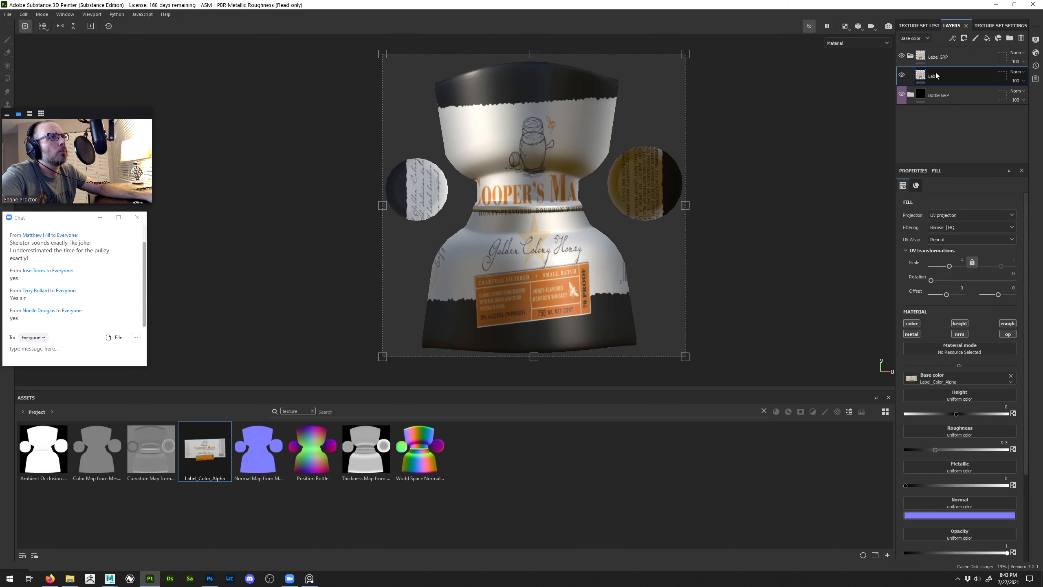
left_click_drag(687, 54, 470, 260)
left_click_drag(444, 292, 538, 276)
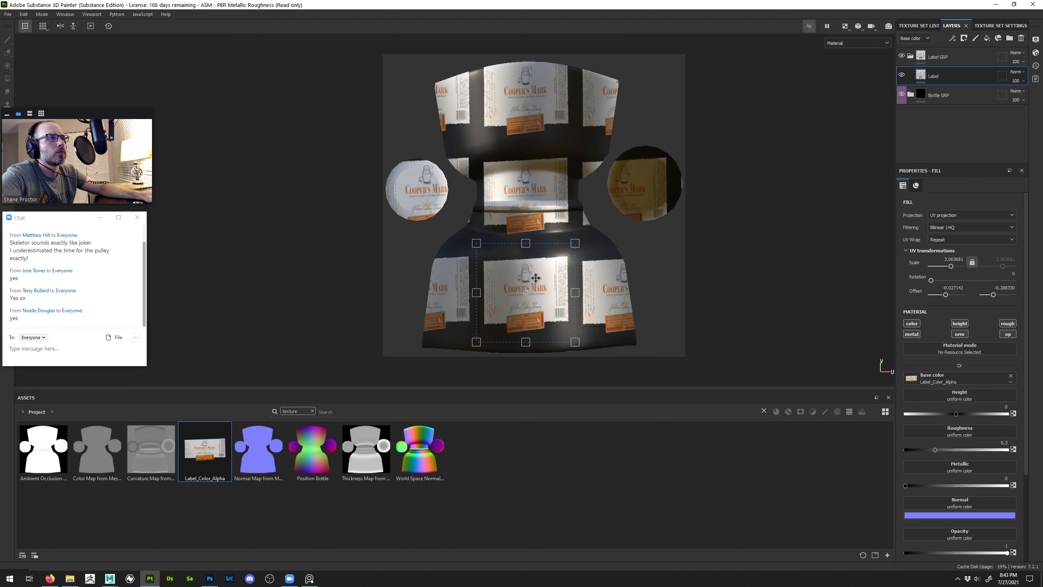
Set the Label layer's UV wrap to None so the label appears only once
right_click_drag(539, 276, 698, 310, "alt")
middle_click_drag(698, 310, 766, 242, "alt")
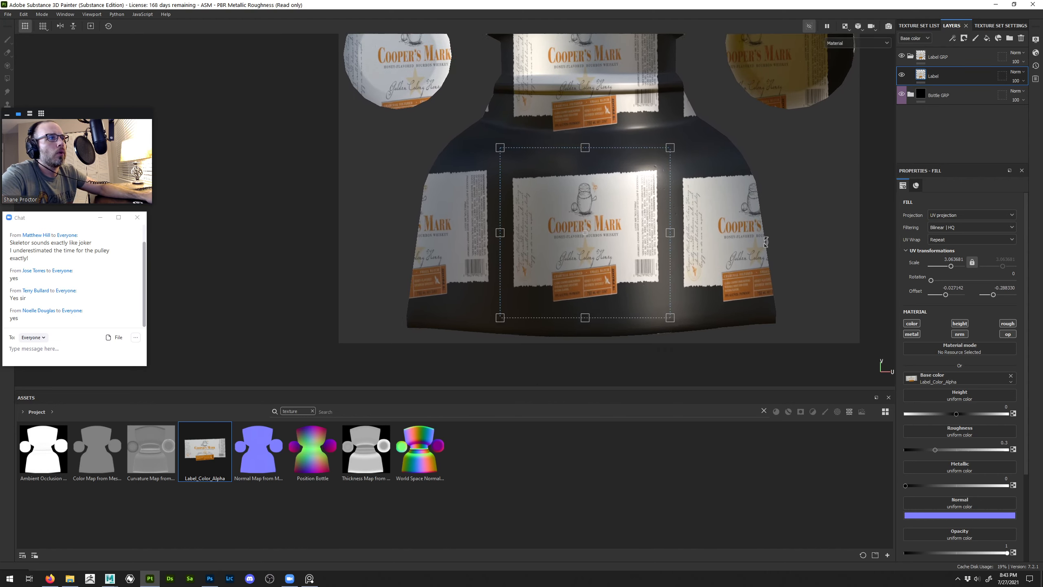
left_click(977, 236)
left_click(962, 249)
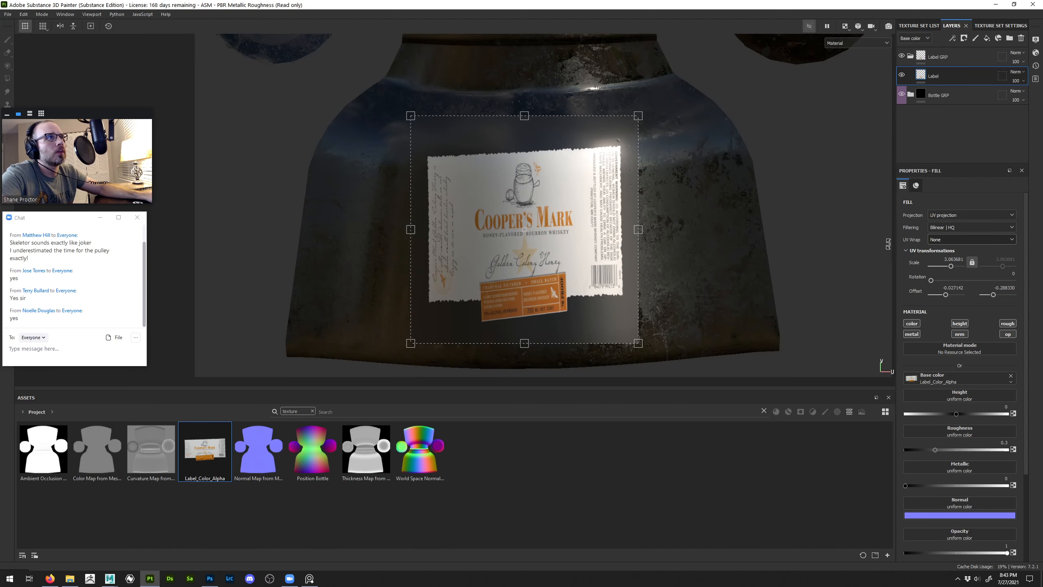
Squash the label vertically to a UV scale of about 3.14 by 4.24 and reposition it low on the bottle shell
left_click_drag(524, 115, 524, 175)
left_click_drag(621, 189, 641, 182)
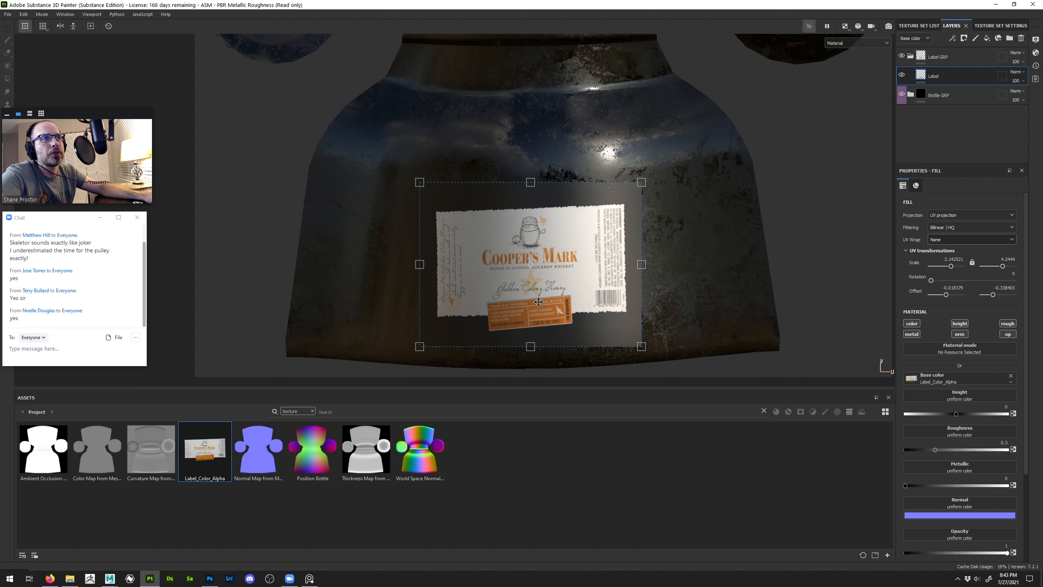
left_click_drag(538, 301, 539, 299)
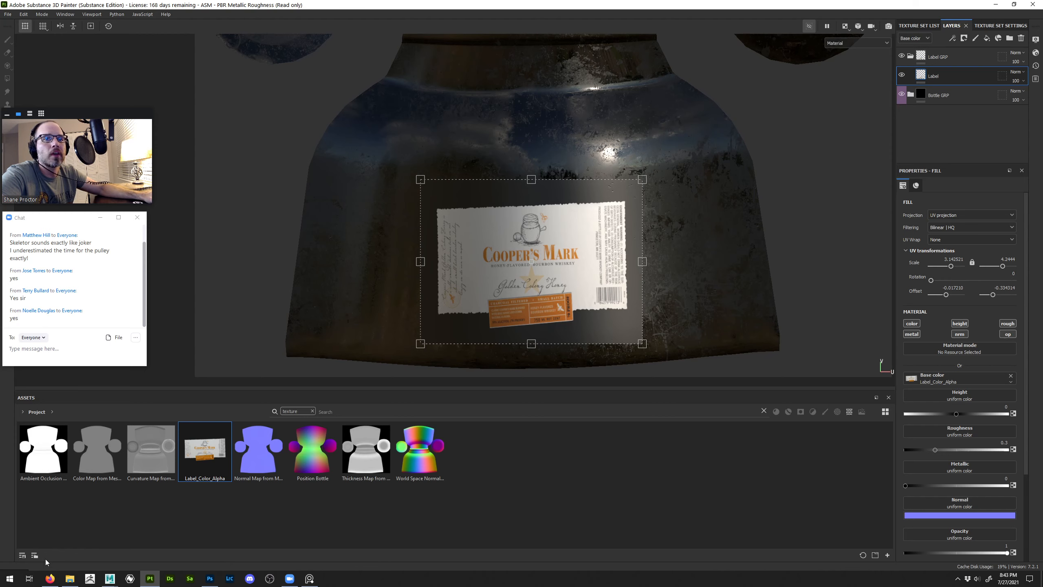
Look up the pixel dimensions of Label_Color_Alpha.png on the Desktop in File Explorer's detailed file properties
left_click(70, 578)
right_click(677, 248)
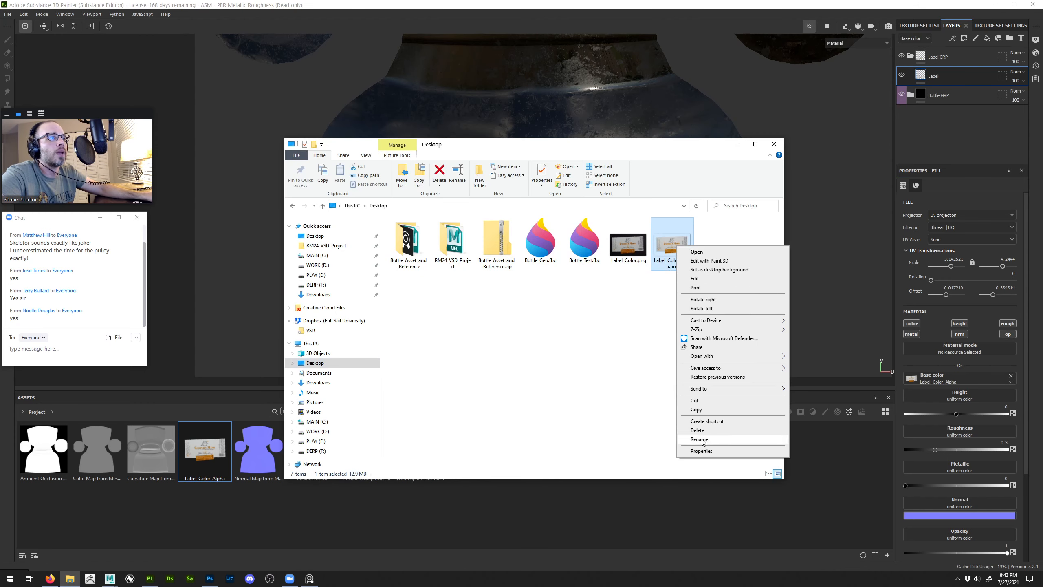
left_click(708, 447)
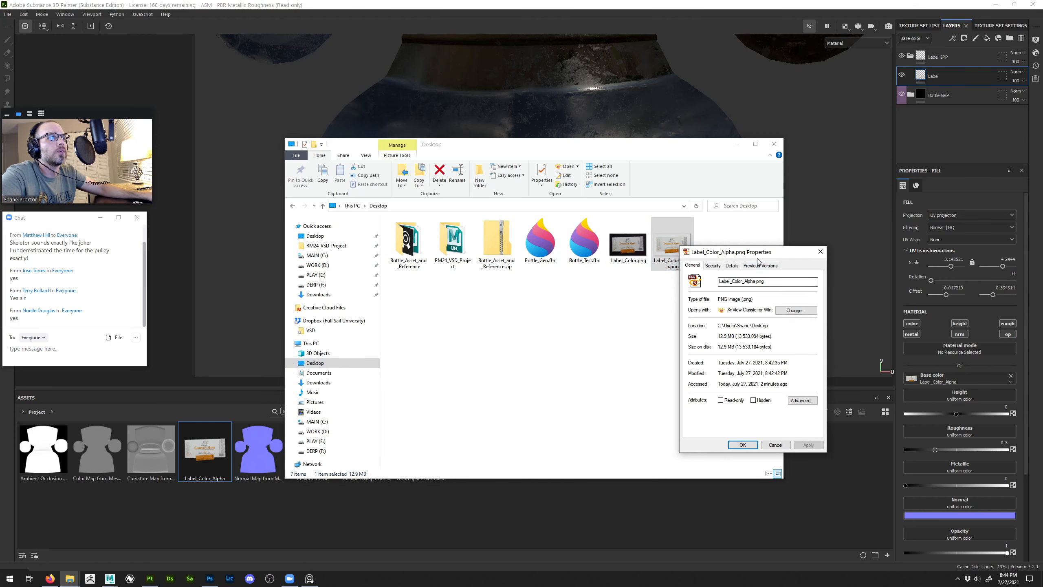
left_click(732, 265)
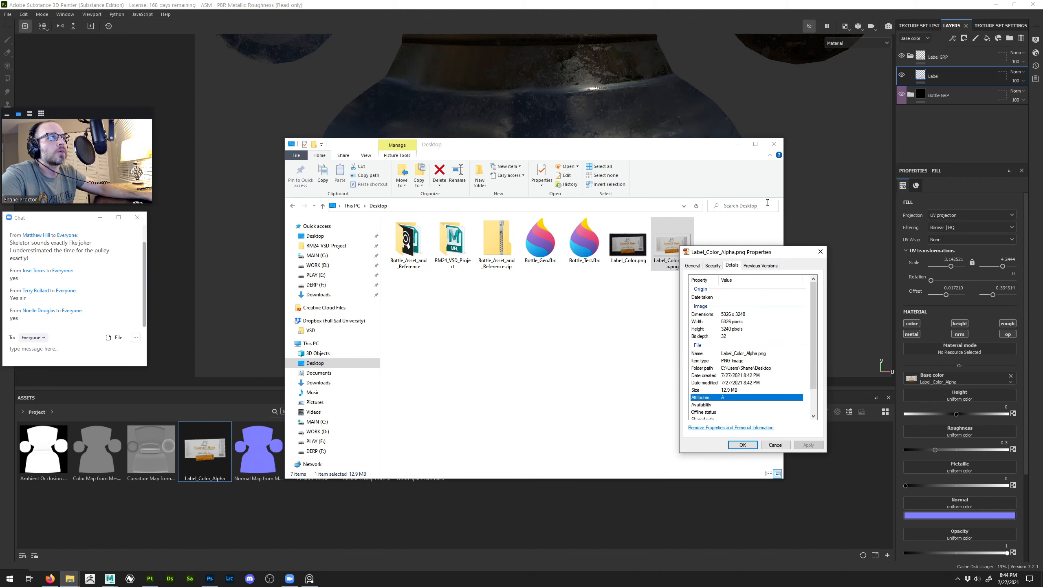
left_click(774, 144)
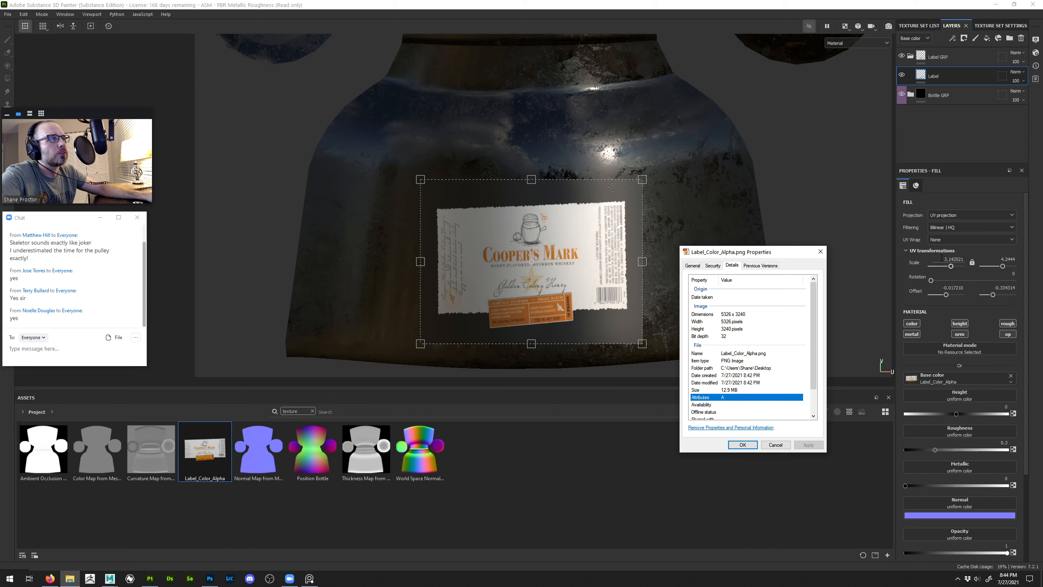
Set the Label layer's horizontal UV scale to 3.24 in Substance 3D Painter
left_click(941, 258)
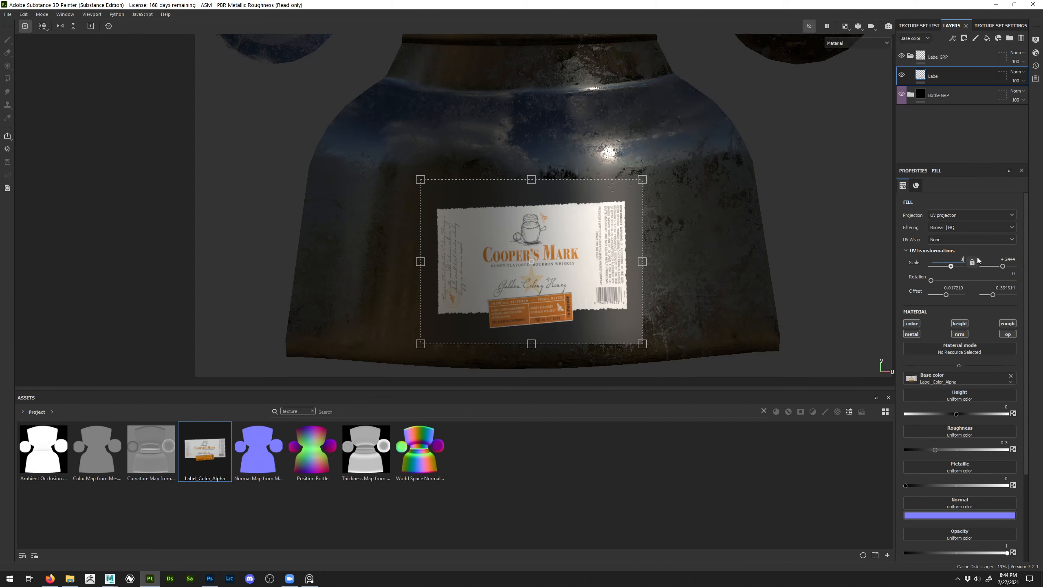
type("3240")
key("Return")
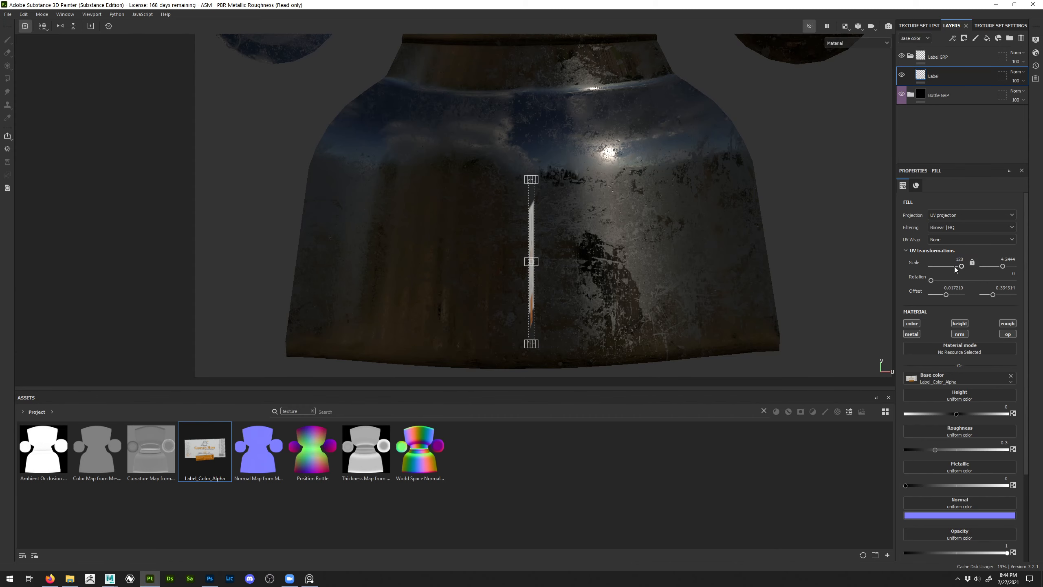
left_click(958, 259)
key("Return")
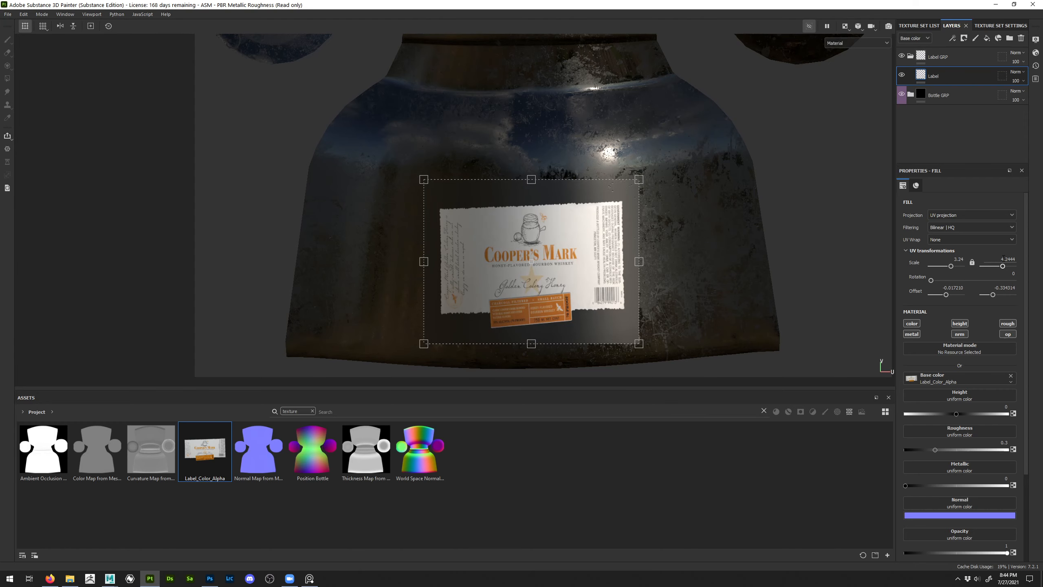
Recheck the label image's dimensions and set the Label layer's vertical UV scale to 5.326
key("alt+Tab")
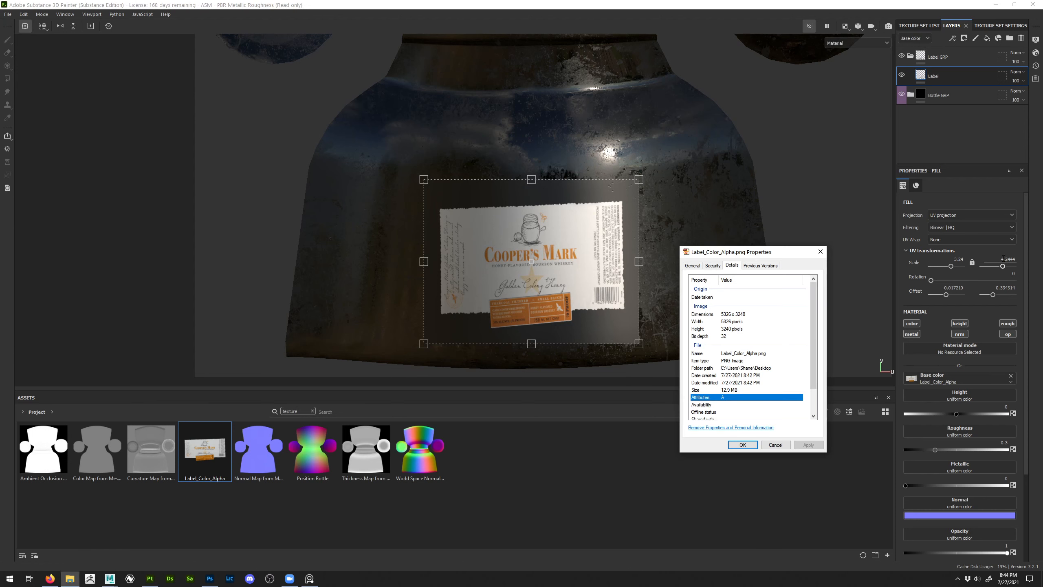
left_click(727, 315)
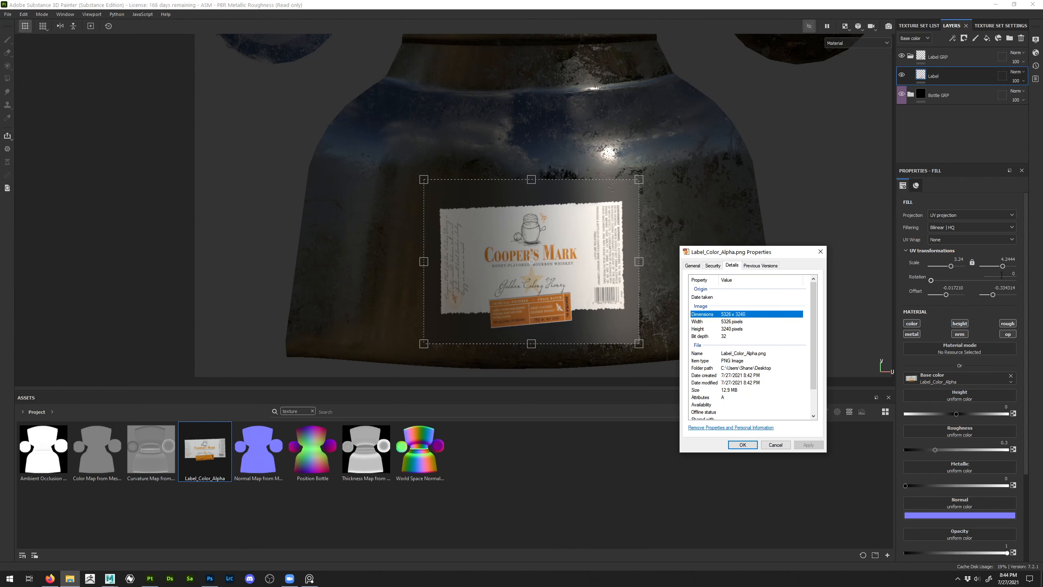
left_click(1008, 259)
type("5")
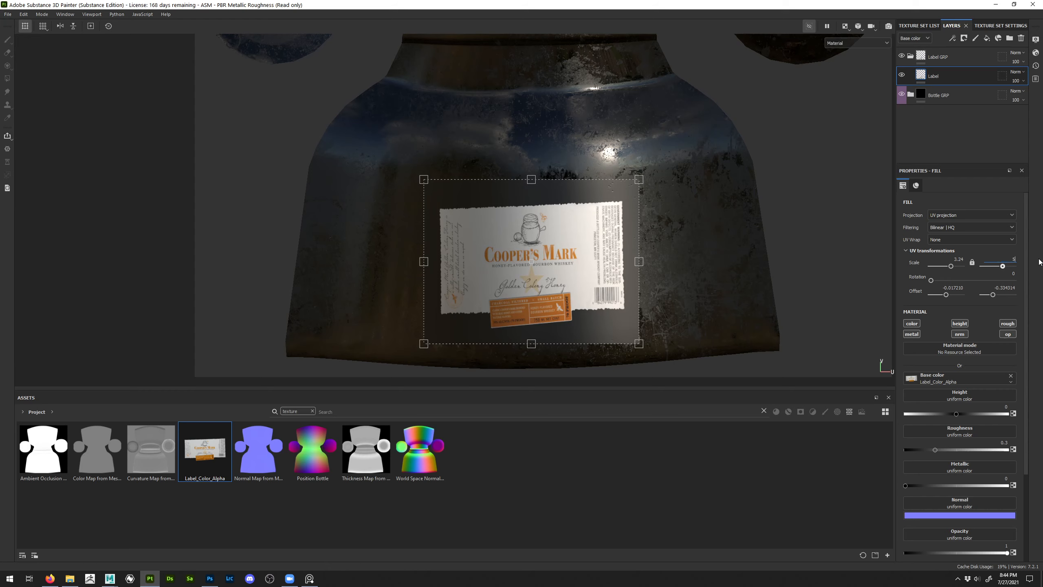
type(".326")
key("Return")
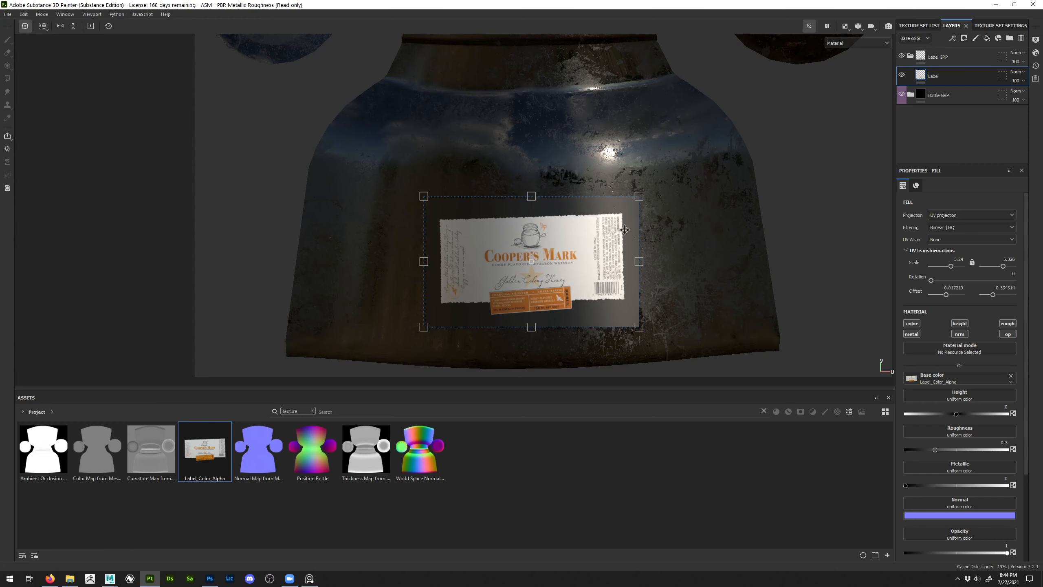
Enlarge the label to a UV scale of about 3.04 by 5.00 with a slight rotation and check it in the 3D view
key("shift")
left_click_drag(639, 199, 703, 181)
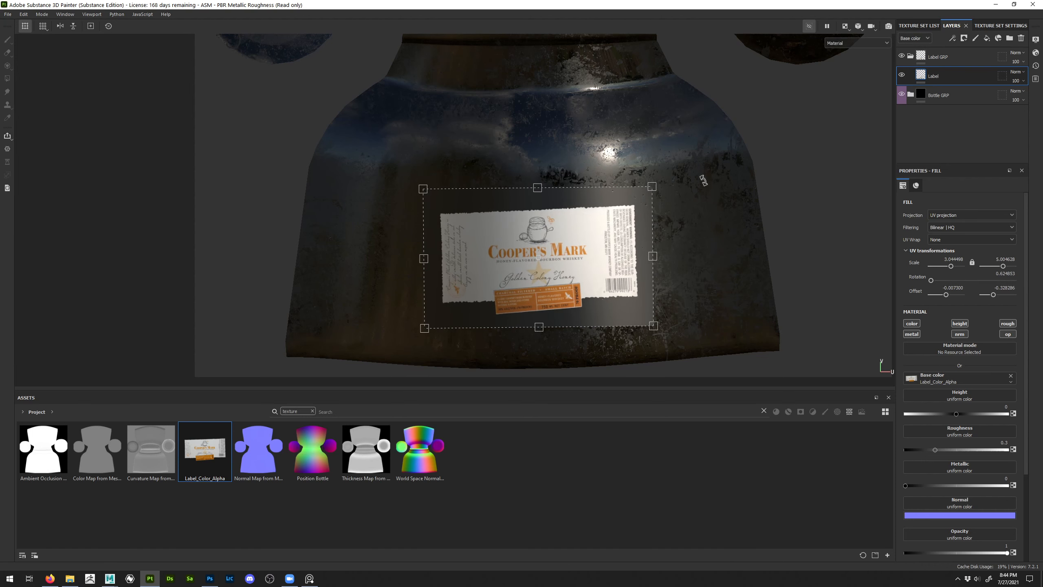
key("F2")
left_click_drag(626, 244, 452, 245, "alt")
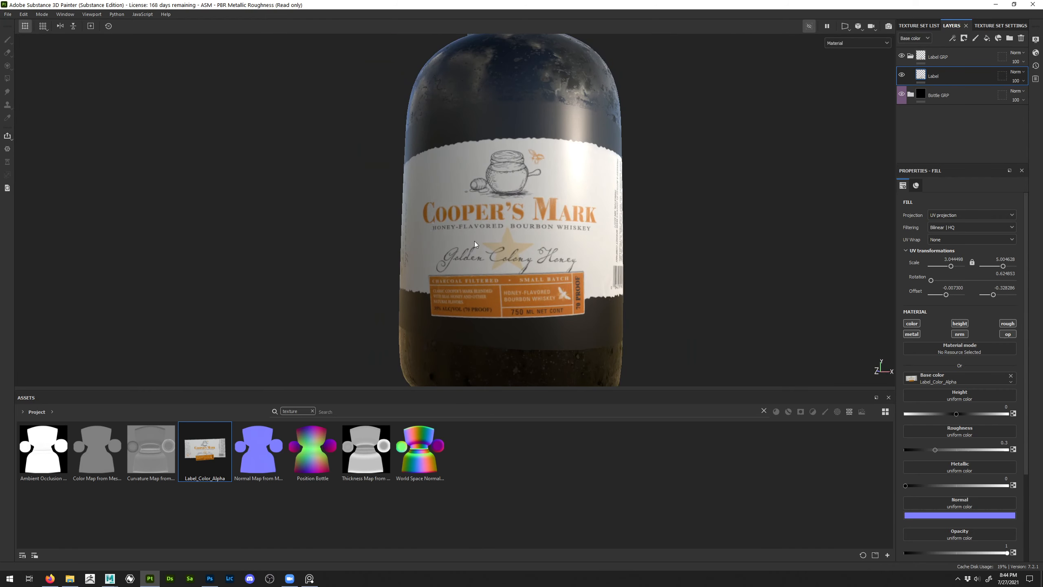
Add an anchor point to the Label layer
left_click_drag(617, 168, 565, 233, "alt")
middle_click_drag(565, 233, 400, 177, "alt")
right_click_drag(401, 177, 514, 312, "alt")
middle_click_drag(515, 312, 504, 217, "alt")
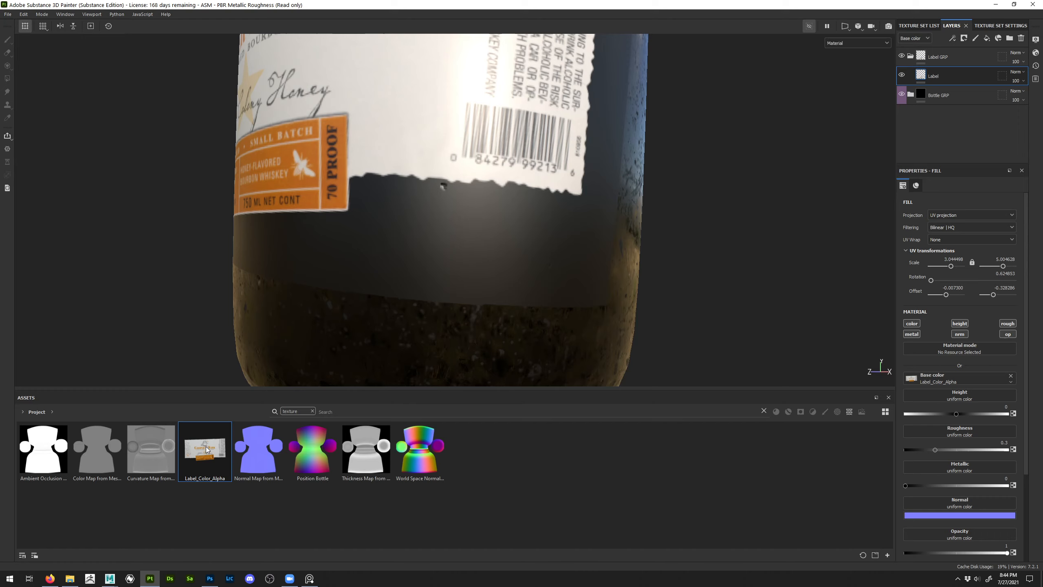
right_click(937, 77)
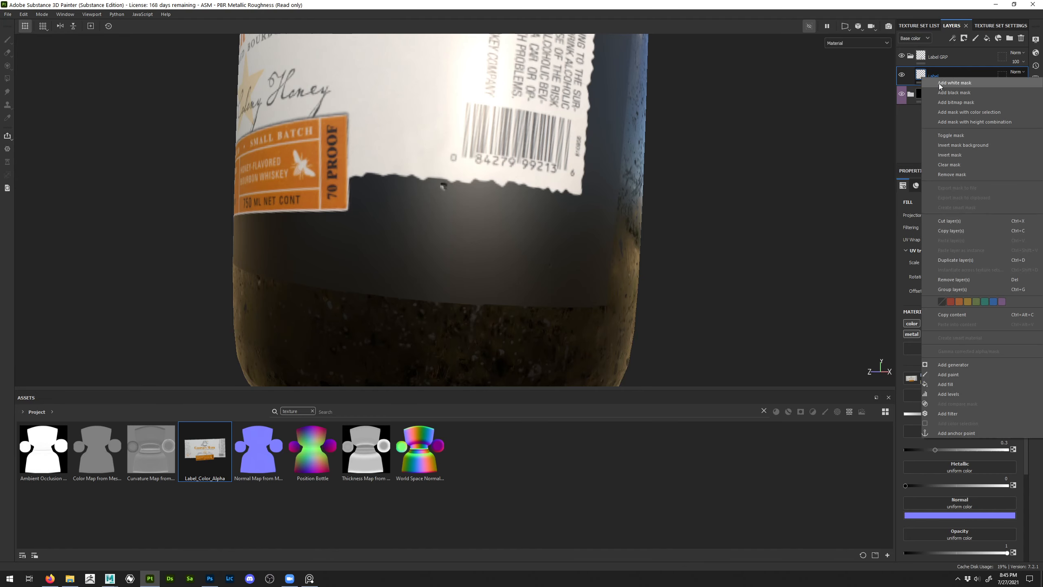
left_click(940, 433)
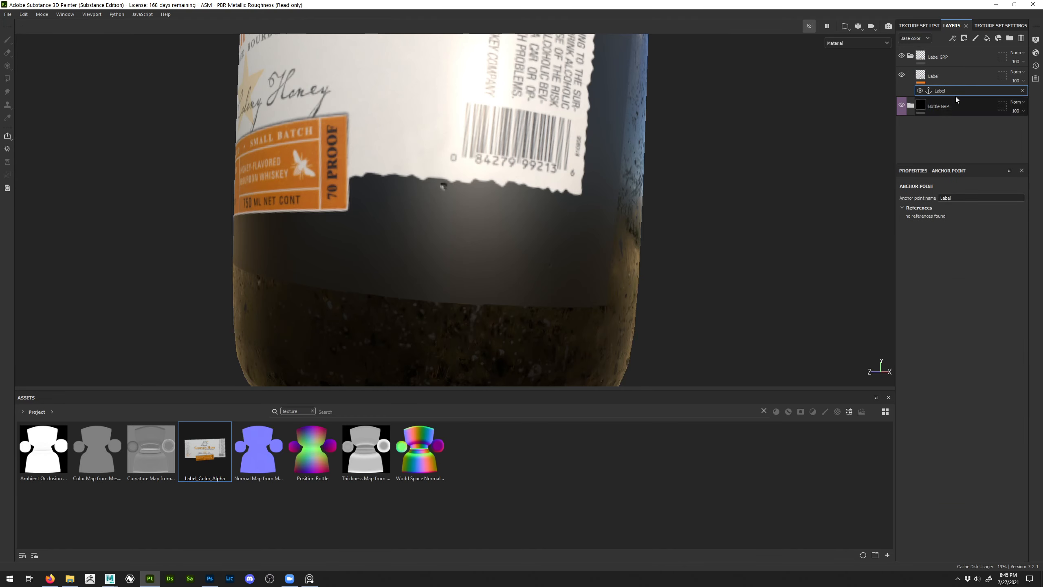
Add a black mask to the Label GRP folder and put a fill effect in it
right_click(943, 60)
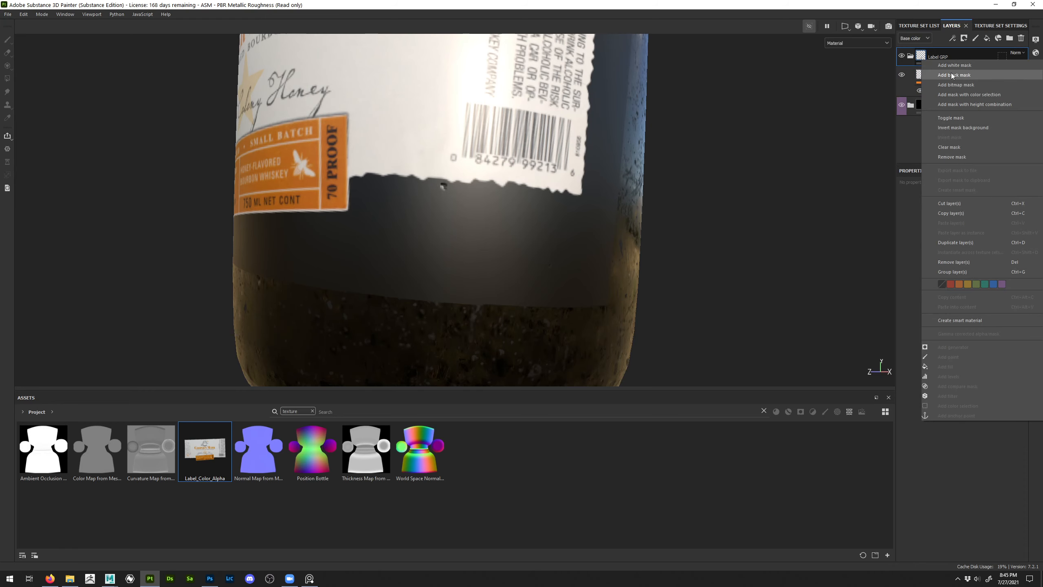
left_click(952, 75)
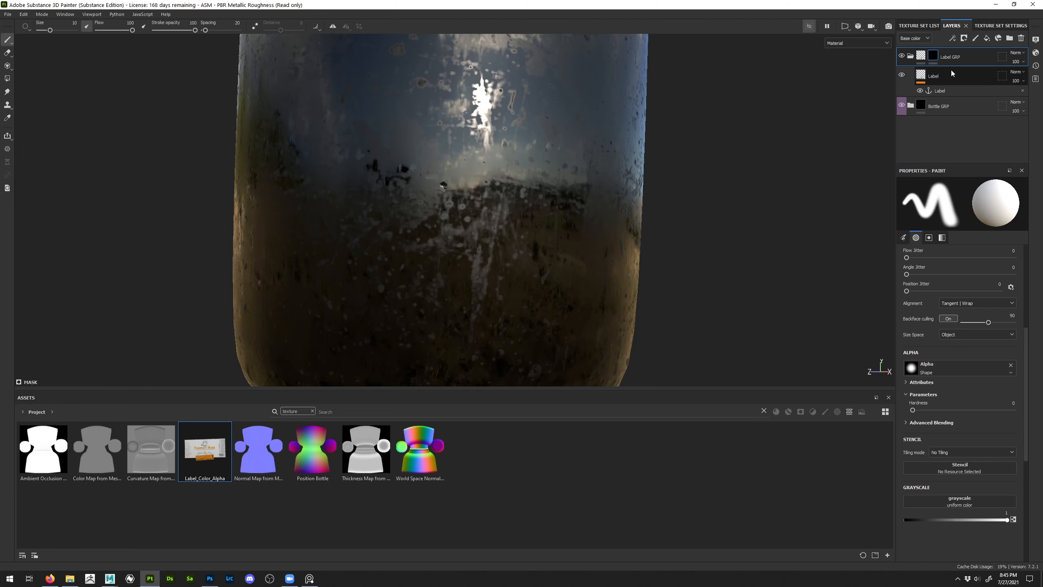
right_click(938, 56)
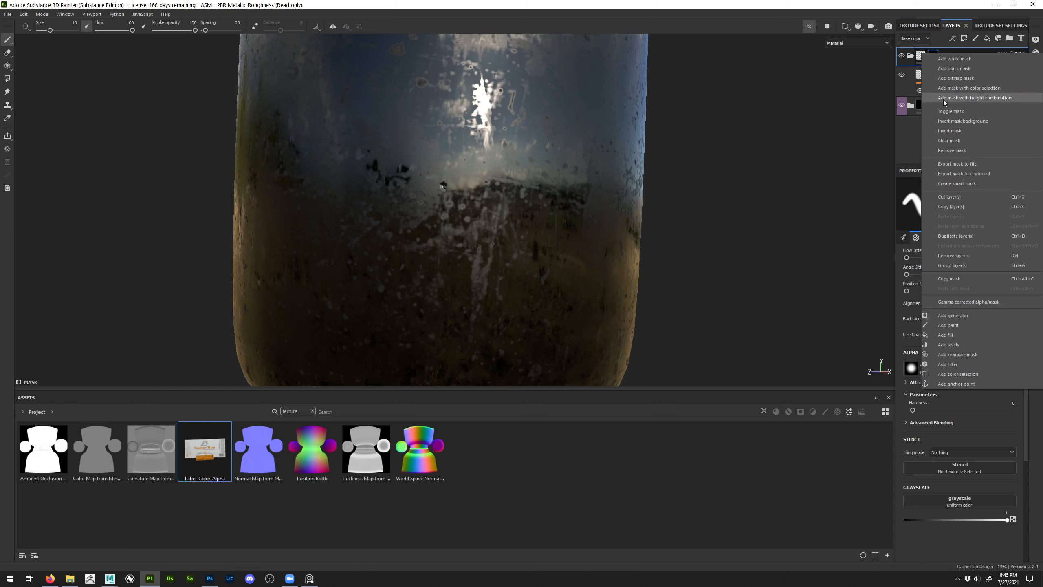
left_click(952, 334)
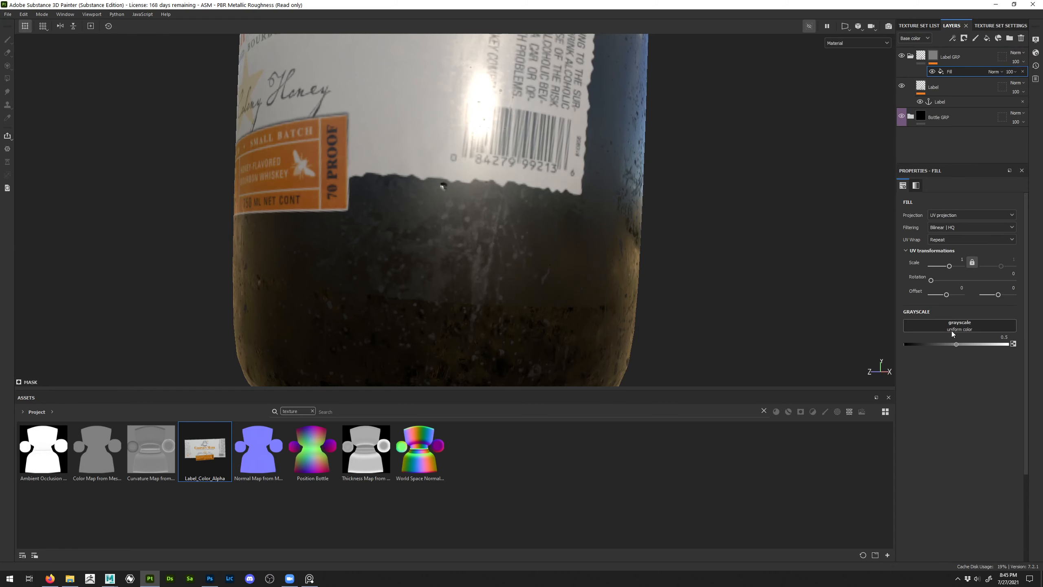
Use the Label anchor point as the grayscale source of the mask's fill
left_click(952, 330)
left_click(973, 338)
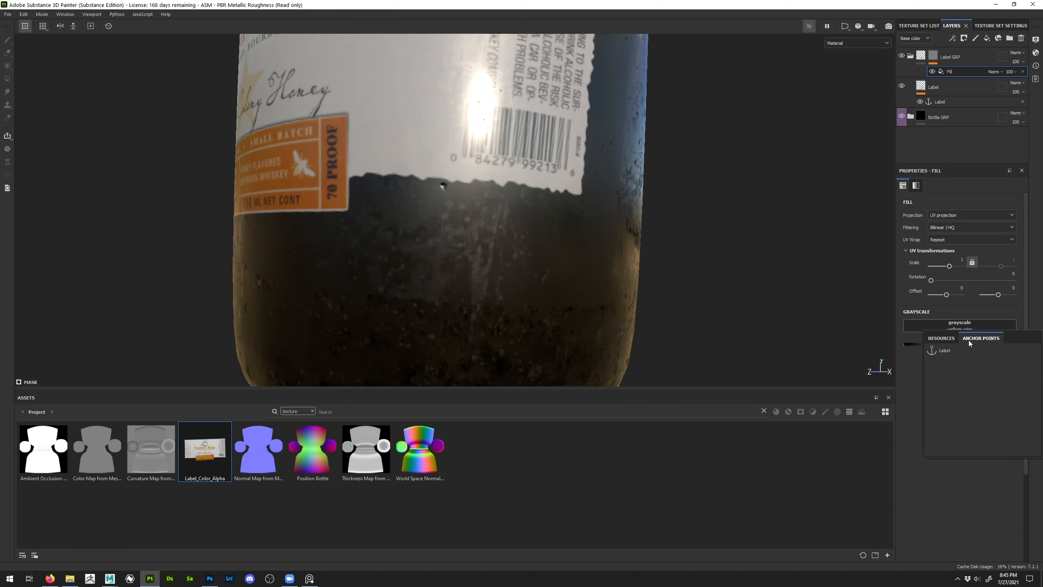
left_click(944, 351)
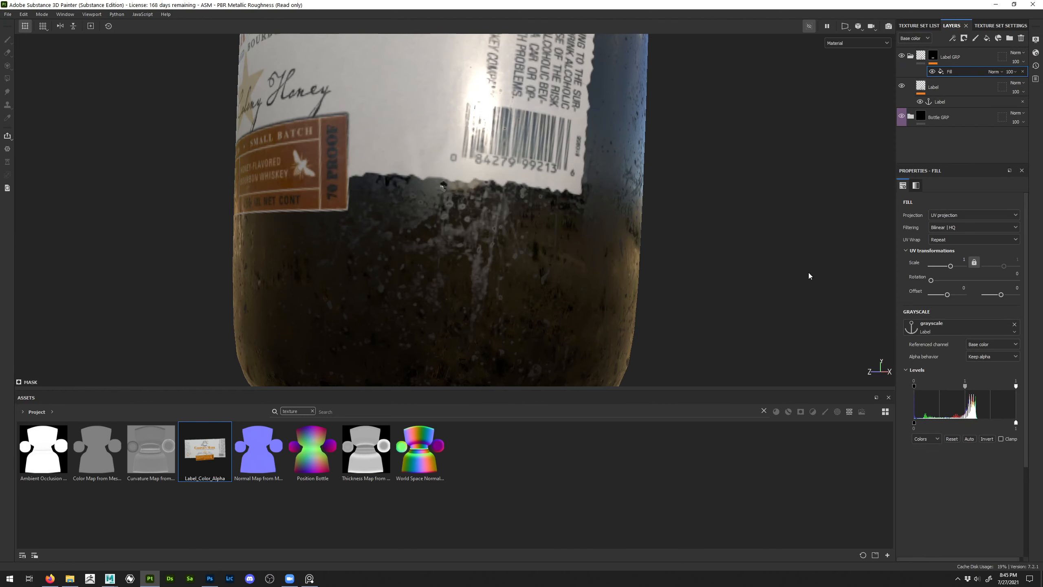
Examine the masked label's edges, view the Label GRP mask on its own, and return to the material display
right_click_drag(514, 247, 335, 219, "alt")
middle_click_drag(334, 219, 328, 247, "alt")
middle_click_drag(434, 133, 446, 276, "alt")
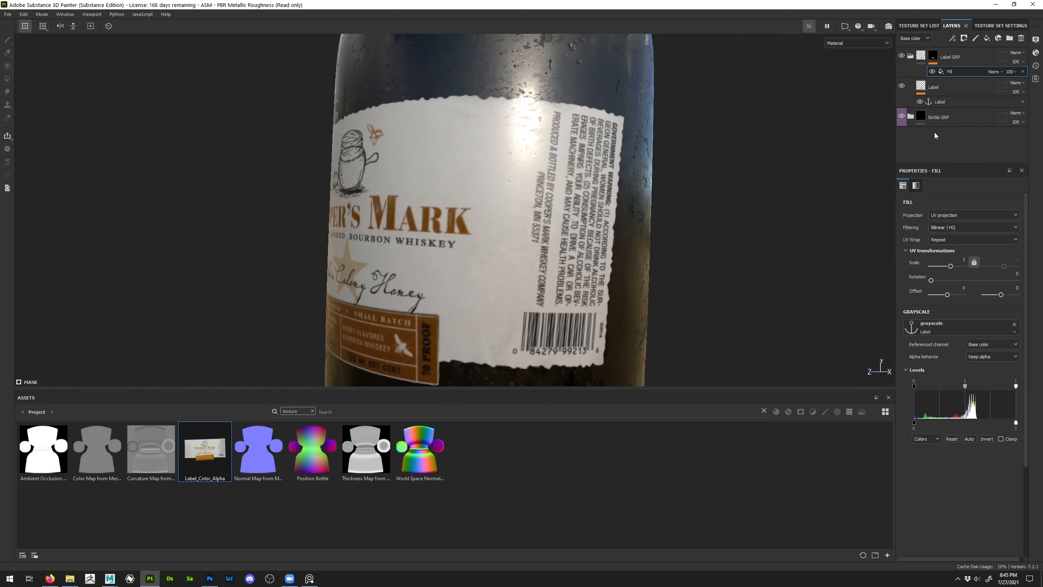
left_click(932, 56, "alt")
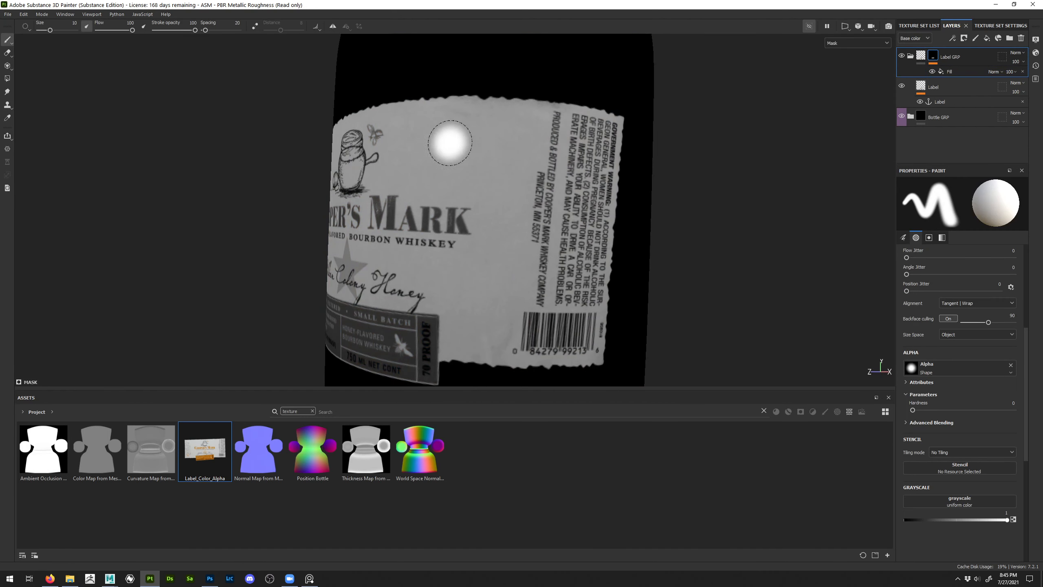
left_click_drag(450, 143, 473, 140, "alt")
key("m")
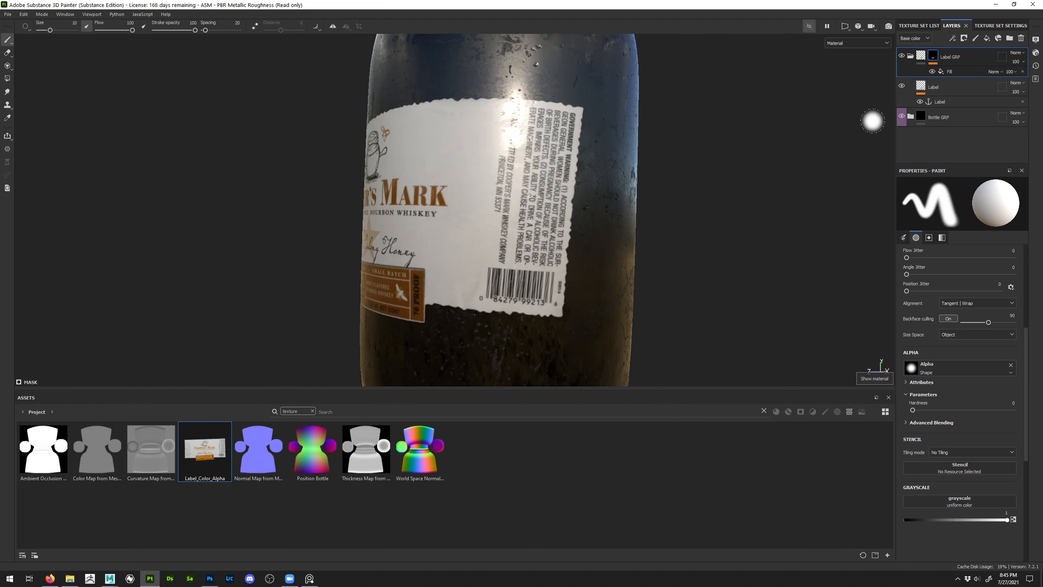
Set the alpha behavior of the mask's Label anchor fill to Extract alpha
left_click(949, 73)
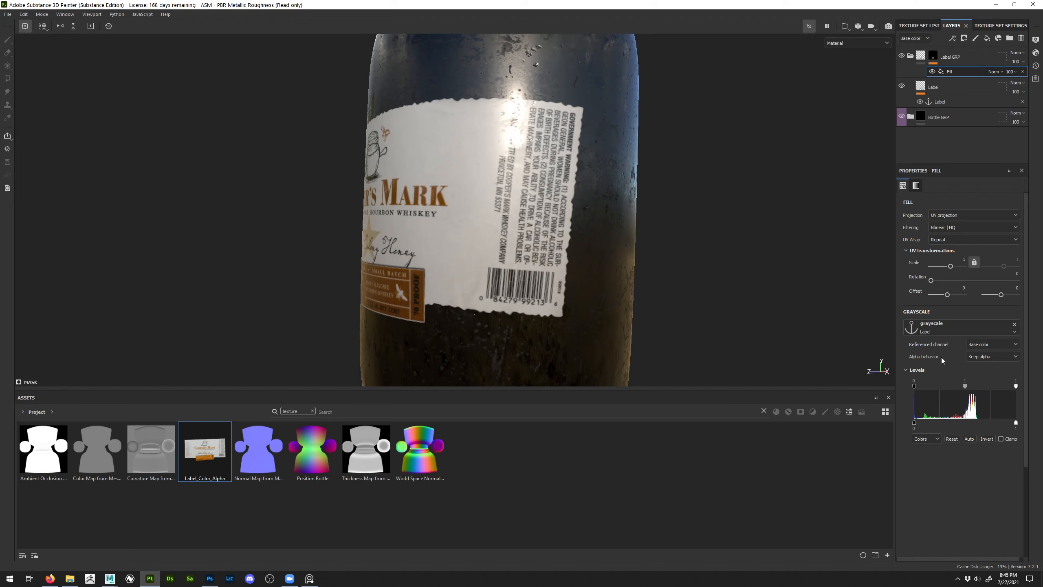
left_click(981, 356)
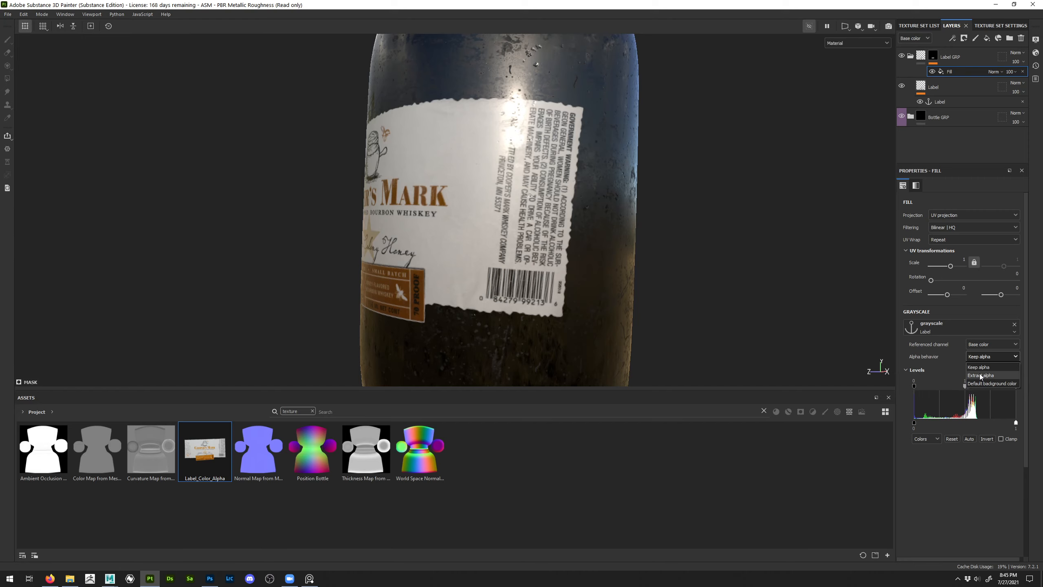
left_click(981, 375)
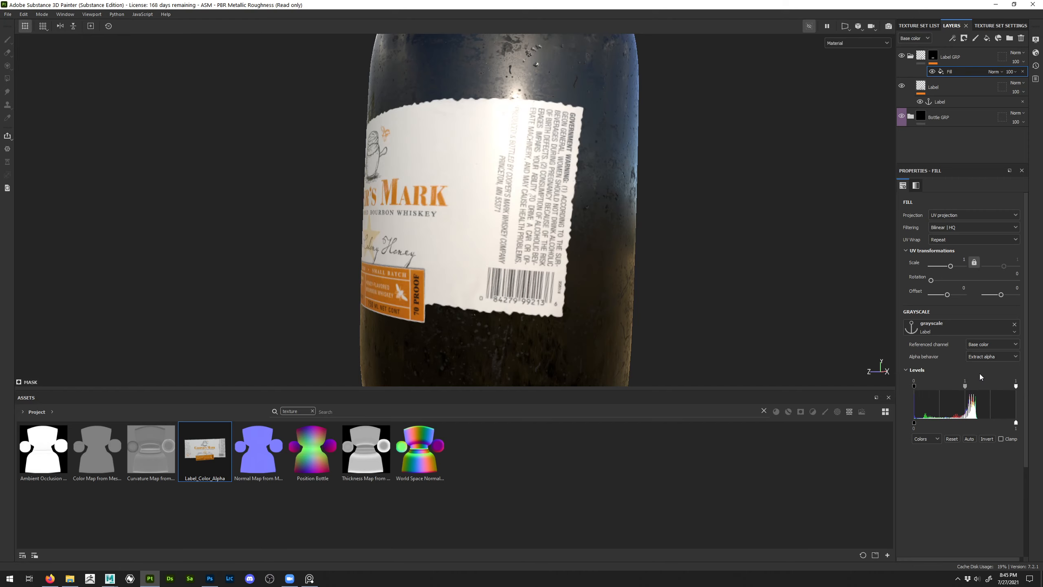
Check the extracted alpha mask around the bottle and switch back to the material display
left_click_drag(402, 160, 606, 168, "alt")
left_click(934, 56, "alt")
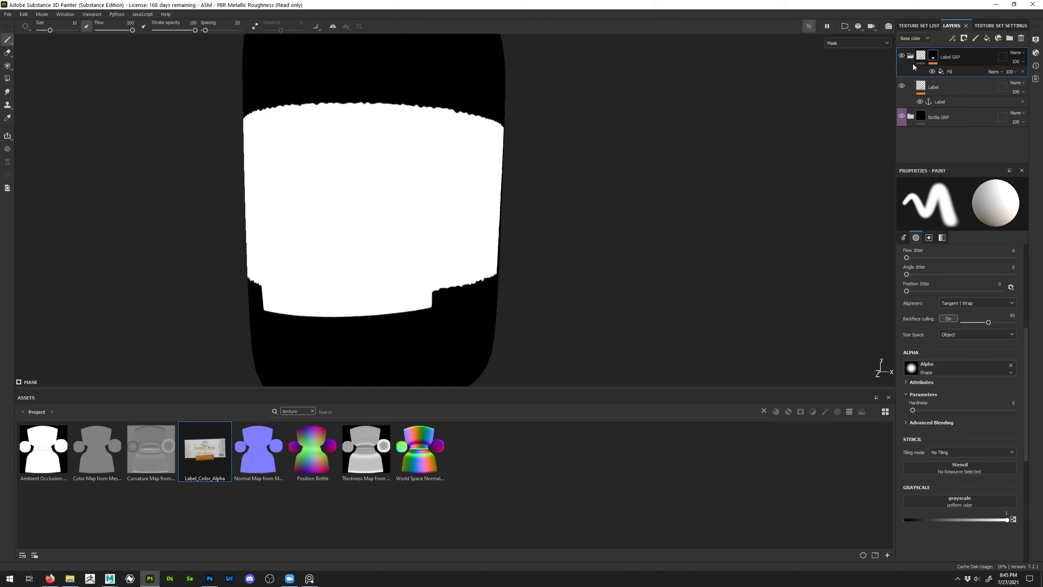
scroll(365, 155, "down", 3)
left_click_drag(365, 155, 470, 156, "alt")
key("m")
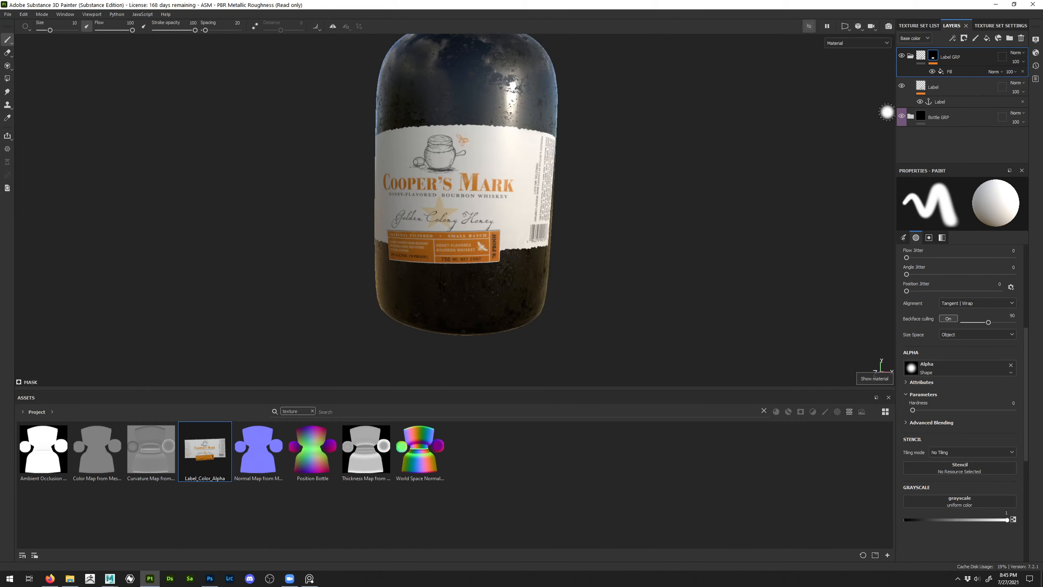
Enlarge, move and rotate the Label layer to about 323 degrees in the UV view, checking the placement on the 3D bottle
left_click(931, 88)
key("F3")
mouse_move(564, 256)
left_mouse_down()
mouse_move(605, 249)
mouse_move(477, 203)
mouse_move(610, 271)
mouse_move(558, 252)
left_mouse_up()
left_click_drag(683, 191, 678, 287)
left_click_drag(676, 247, 803, 228)
key("F2")
left_click_drag(732, 227, 530, 219, "alt")
key("F3")
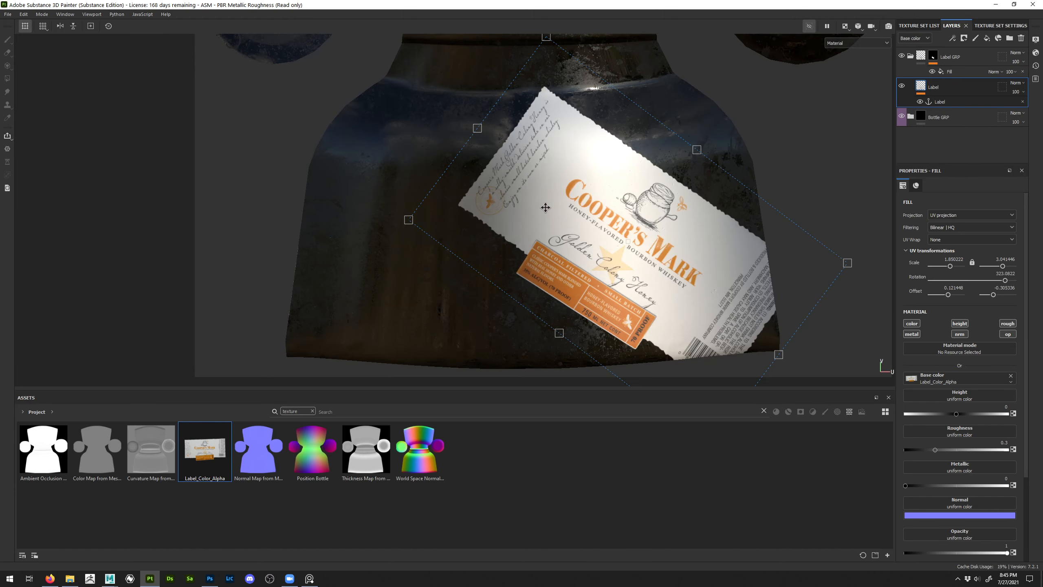
Shrink the Label layer, rotate it to about 352 degrees and center it in the UV view, checking the placement on the 3D bottle
mouse_move(646, 231)
left_mouse_down()
mouse_move(755, 296)
mouse_move(786, 233)
mouse_move(751, 201)
mouse_move(726, 196)
mouse_move(639, 232)
left_mouse_up()
left_click_drag(553, 302, 612, 246)
left_click_drag(669, 214, 672, 226)
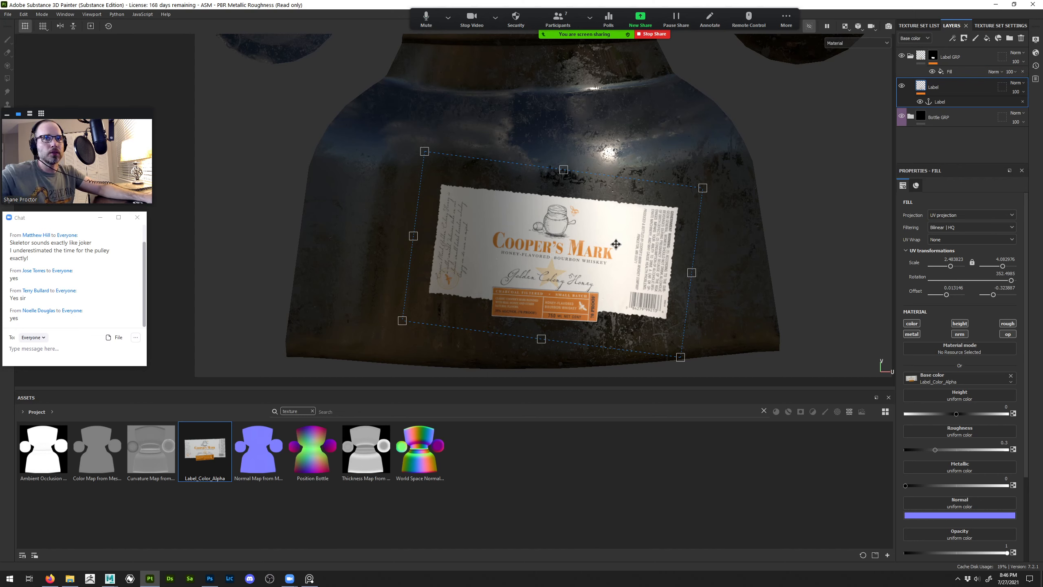
left_click_drag(630, 232, 623, 232)
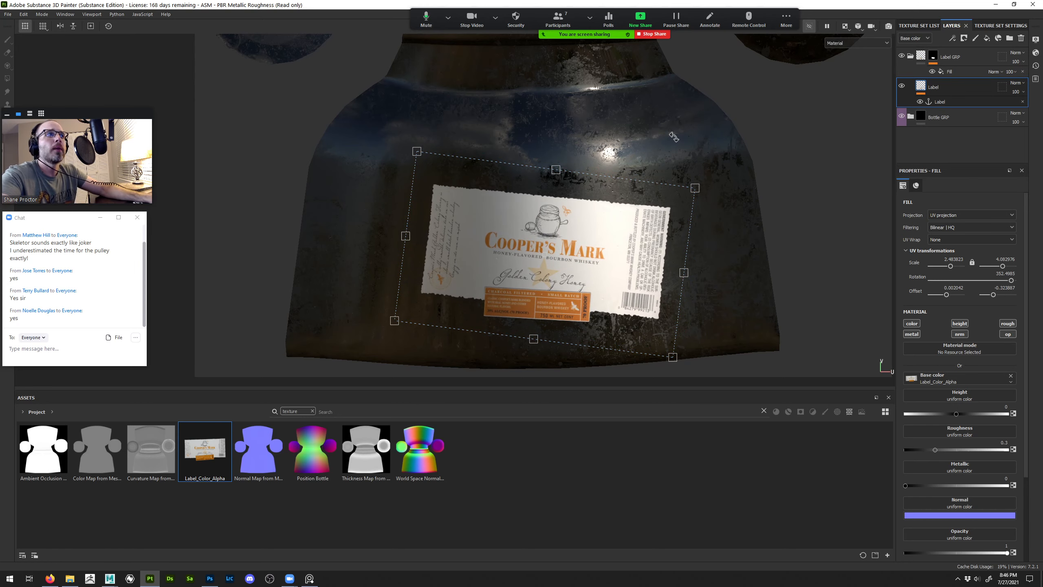
key("F2")
left_click_drag(517, 173, 527, 161, "alt")
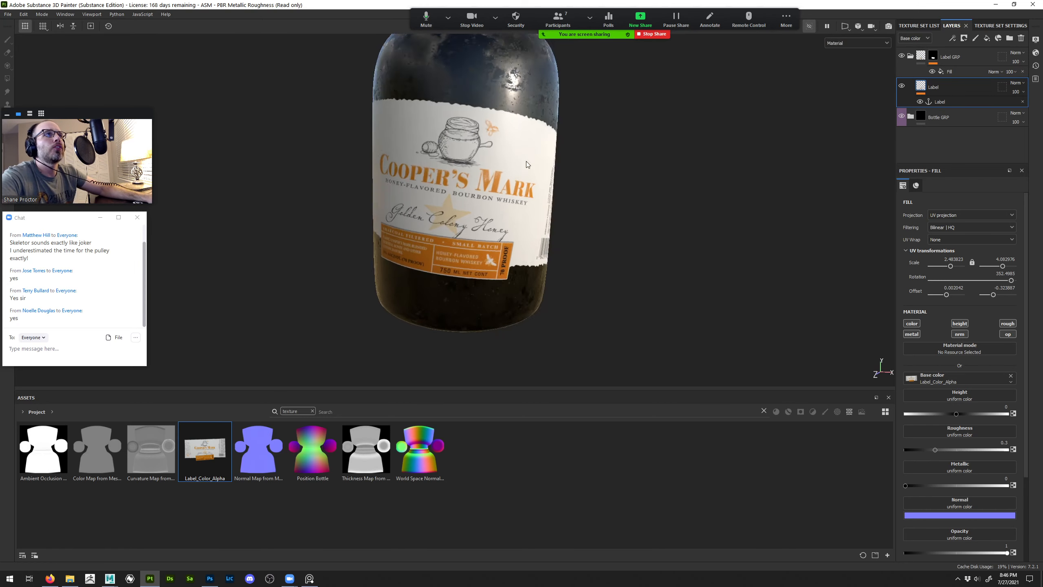
right_click_drag(526, 161, 633, 255, "alt")
left_click_drag(632, 255, 550, 263, "alt")
middle_click_drag(550, 264, 529, 235, "alt")
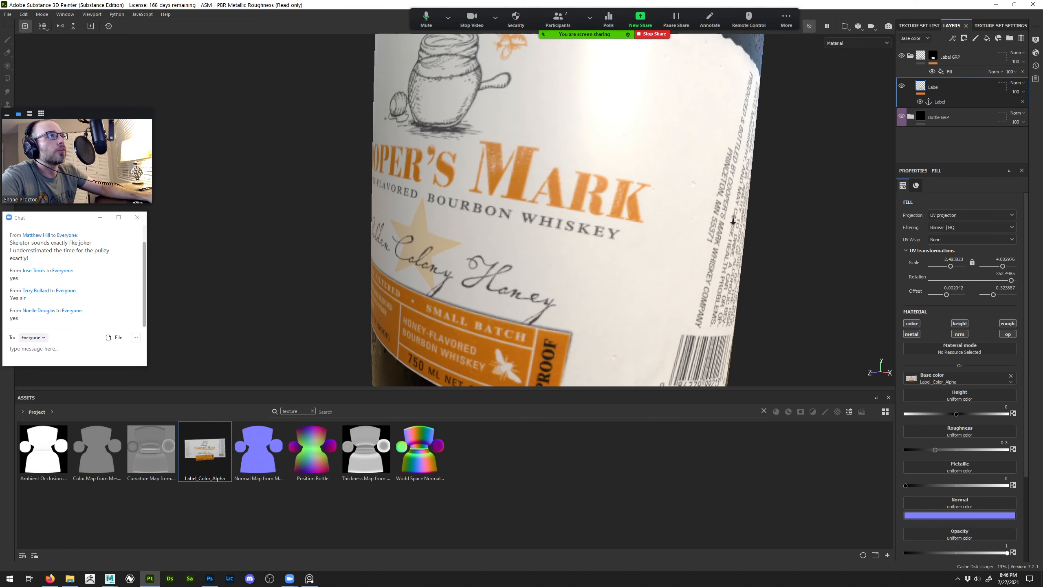
Raise the Label layer's height to about 0.0117 and check the relief along the label's torn edge
right_click_drag(733, 220, 698, 193, "alt")
middle_click_drag(698, 193, 661, 308, "alt")
right_click_drag(661, 308, 1028, 418, "alt")
left_click_drag(957, 415, 958, 415)
left_click_drag(640, 207, 485, 198, "alt")
mouse_move(485, 198)
right_mouse_down("shift")
mouse_move(456, 198)
mouse_move(498, 199)
right_mouse_up("shift")
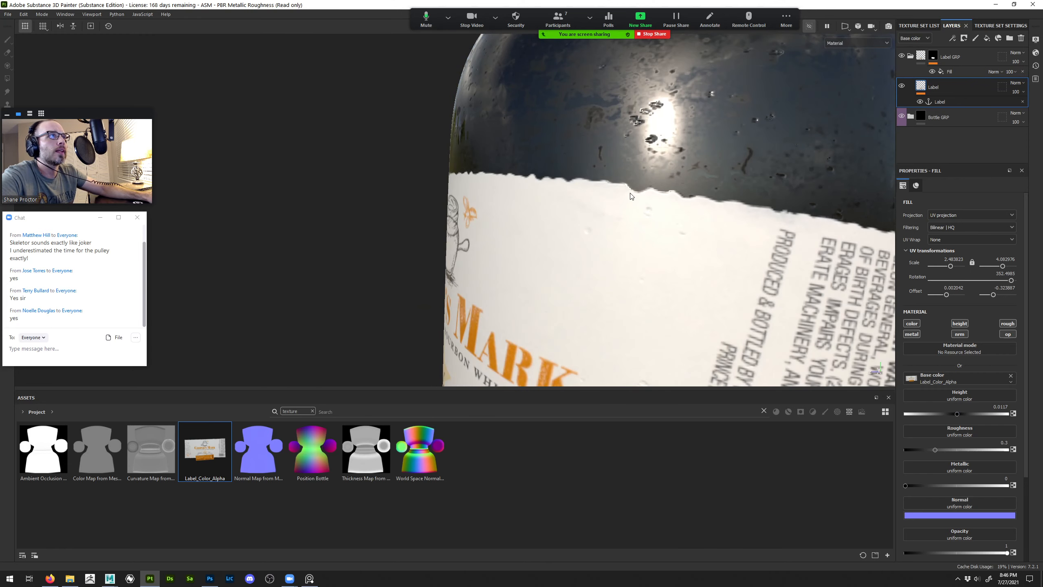
left_click_drag(650, 308, 723, 296, "alt")
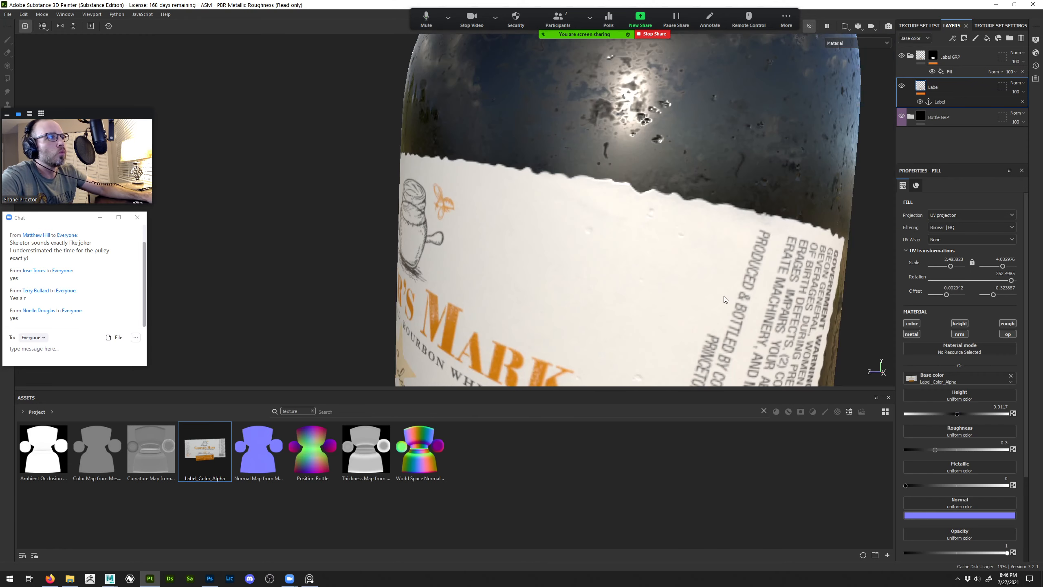
Increase the Label layer's roughness to about 0.71 and check the less glossy paper on the bottle
left_click_drag(954, 450, 979, 450)
right_click_drag(608, 314, 488, 302, "alt")
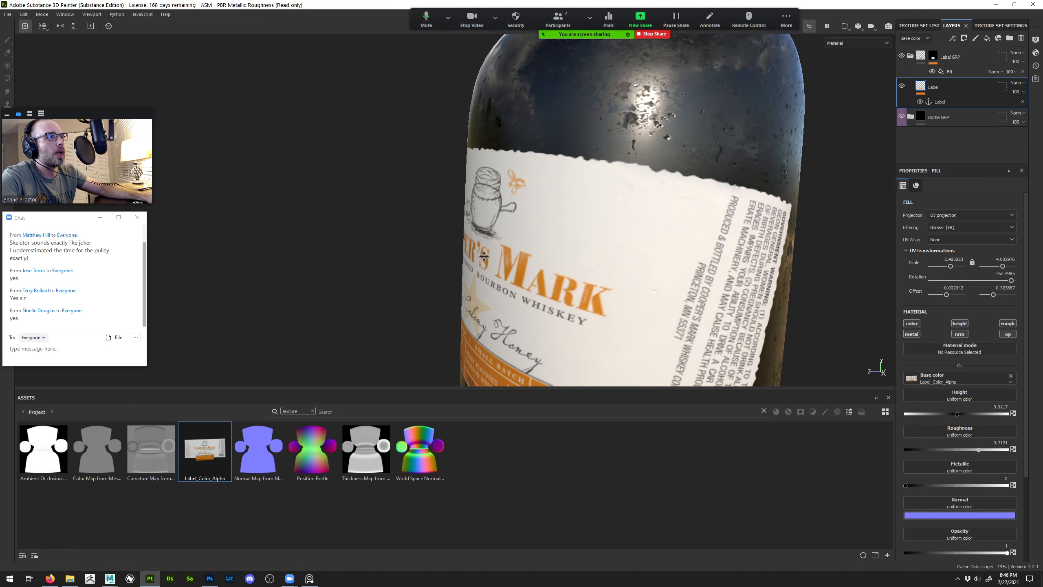
middle_click_drag(488, 302, 508, 231, "alt")
right_click_drag(660, 280, 575, 118, "alt")
left_click_drag(551, 155, 601, 153, "alt")
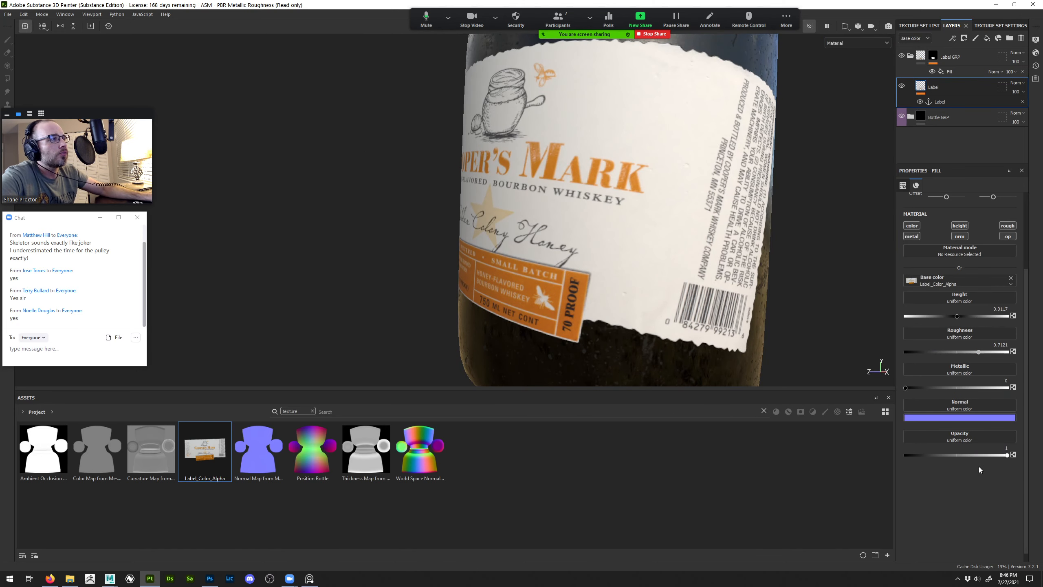
scroll(979, 466, "down", 1)
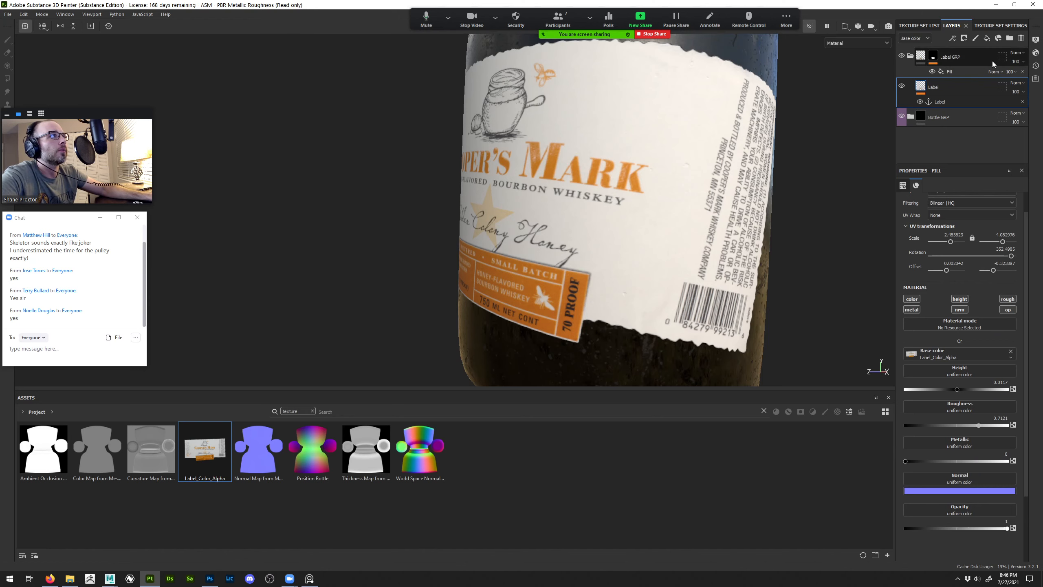
Search all asset libraries for rust and add the Rust Fine material as a layer above the Label layer
left_click(987, 39)
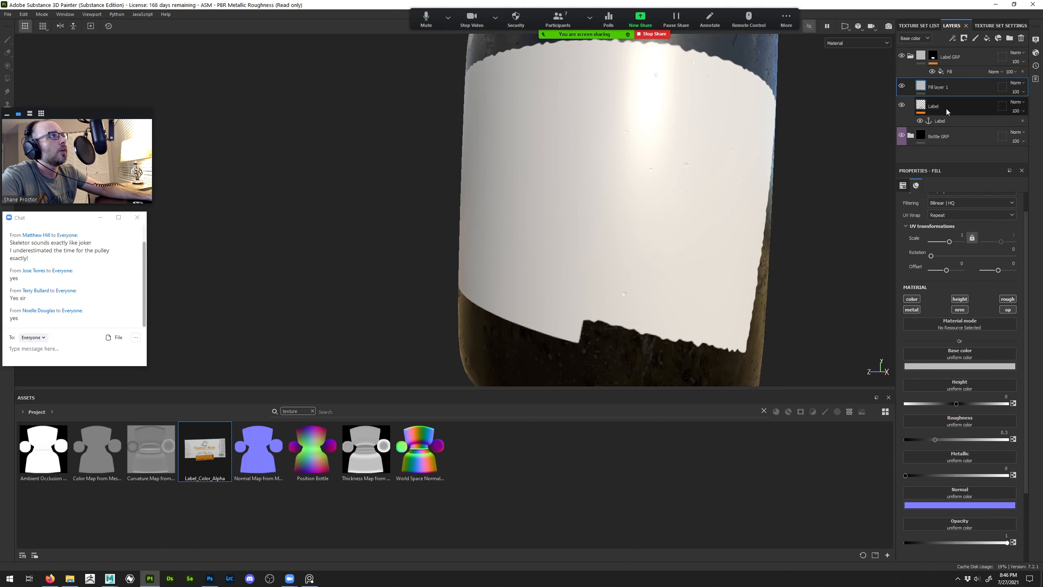
key("ctrl+z")
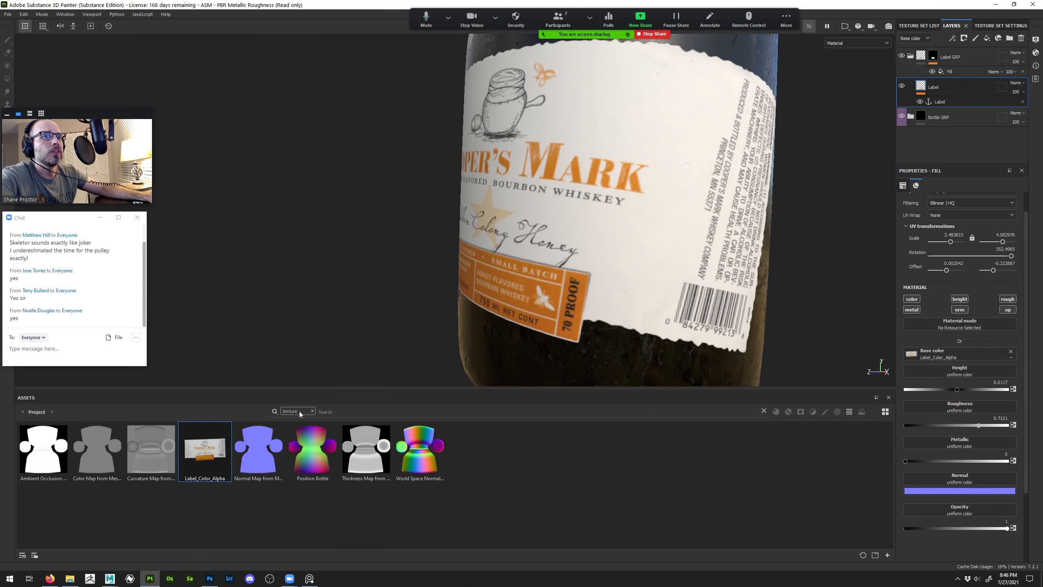
left_click(312, 411)
type("rust")
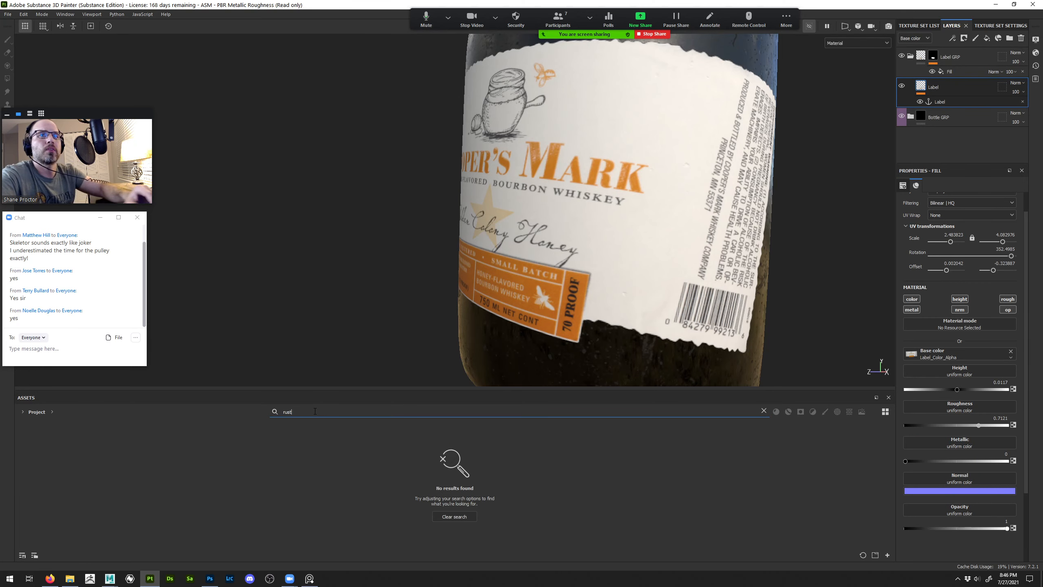
left_click(776, 411)
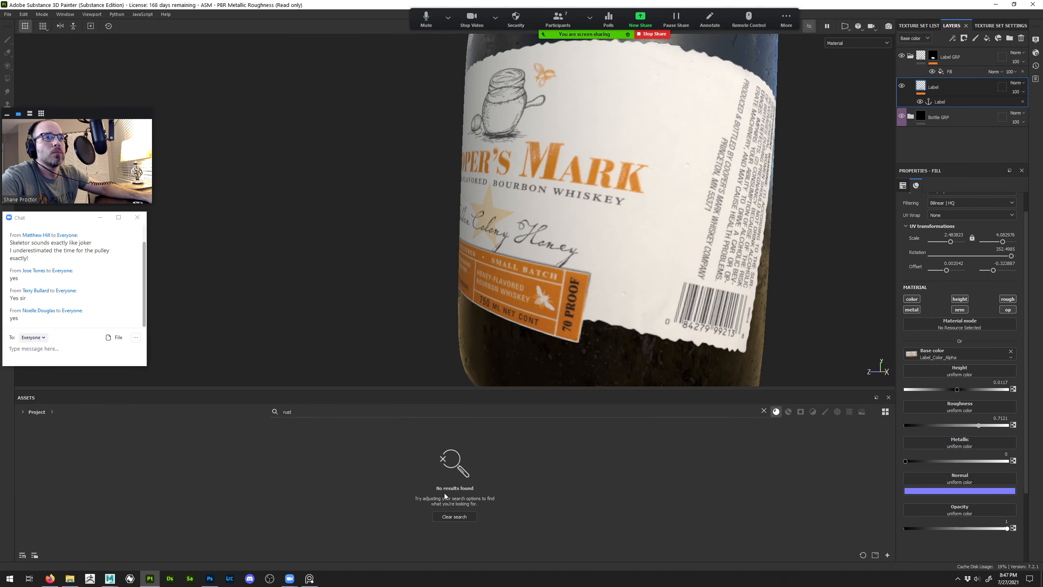
left_click(435, 515)
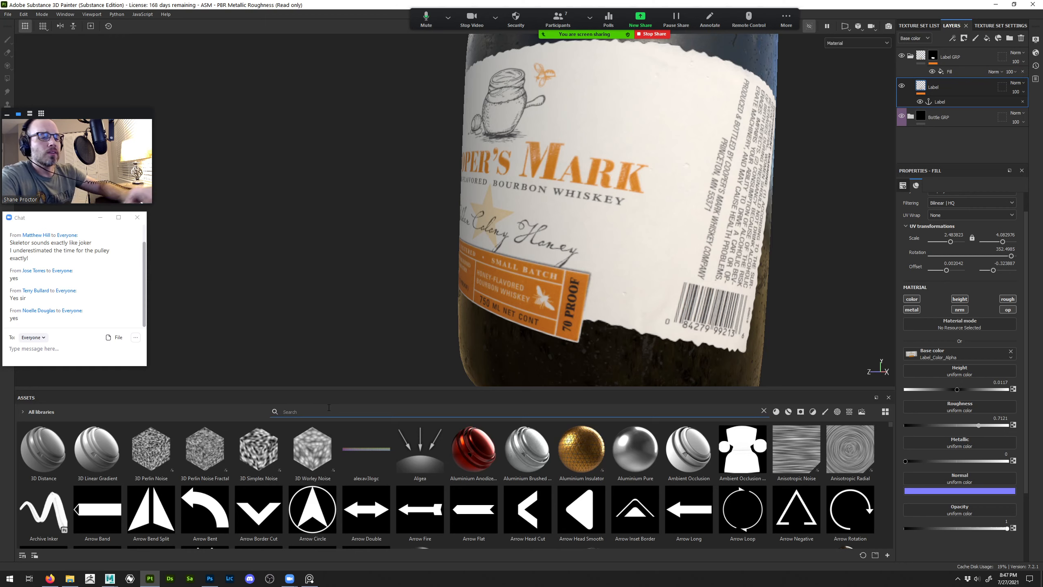
type("rust")
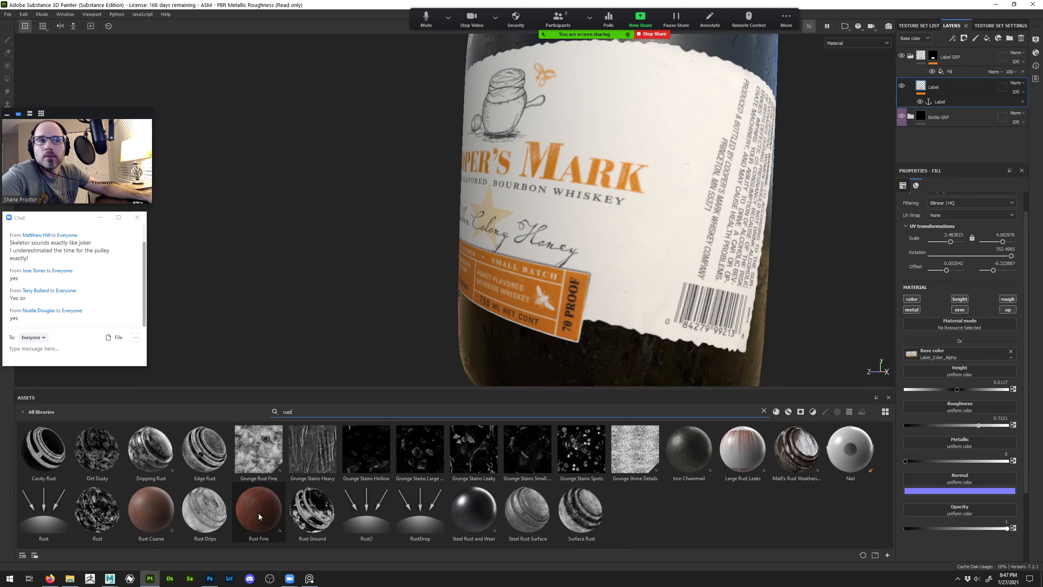
left_click_drag(251, 509, 982, 80)
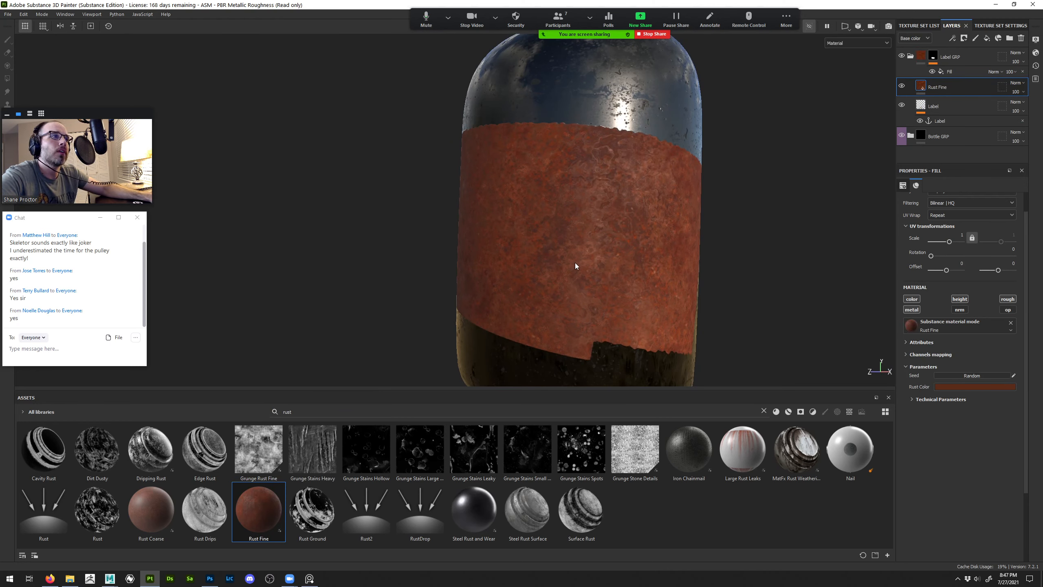
Try a green Rust Color on the Rust Fine layer and undo the color change
left_click(1006, 387)
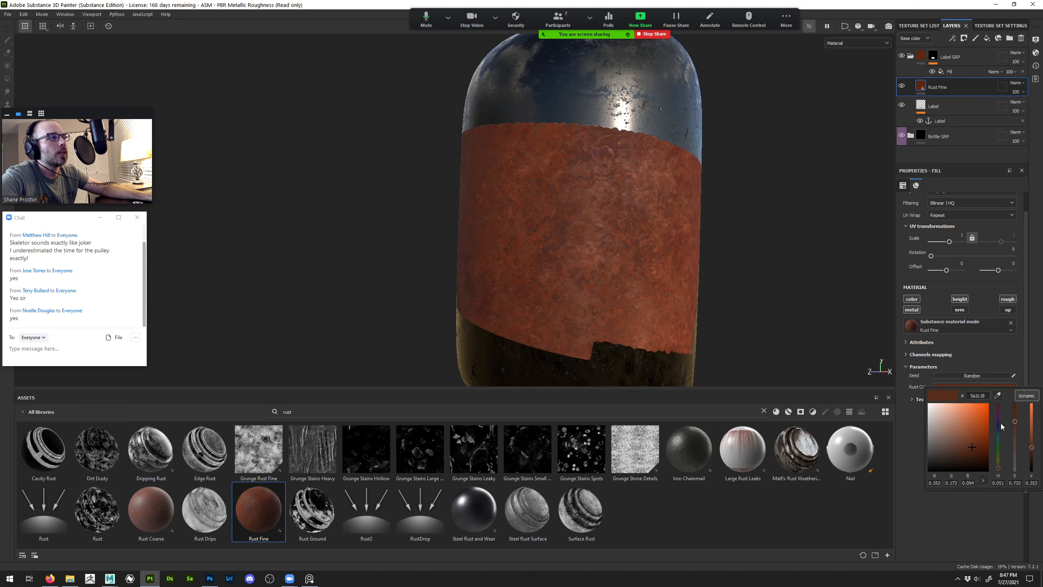
left_click(999, 439)
right_click_drag(536, 238, 710, 294, "alt")
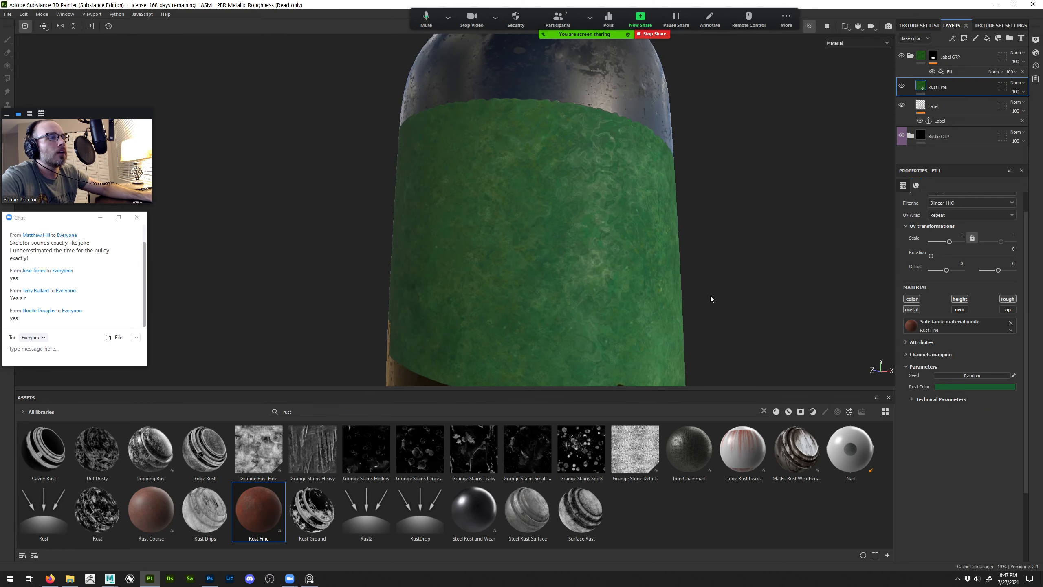
left_click_drag(710, 295, 533, 234, "alt")
right_click_drag(534, 234, 558, 252, "alt")
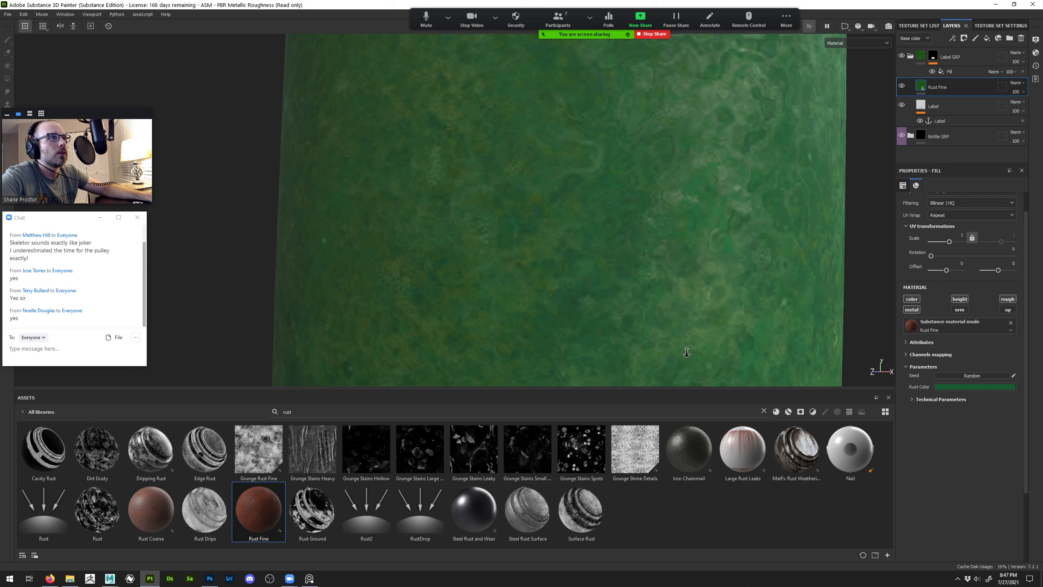
key("ctrl+z")
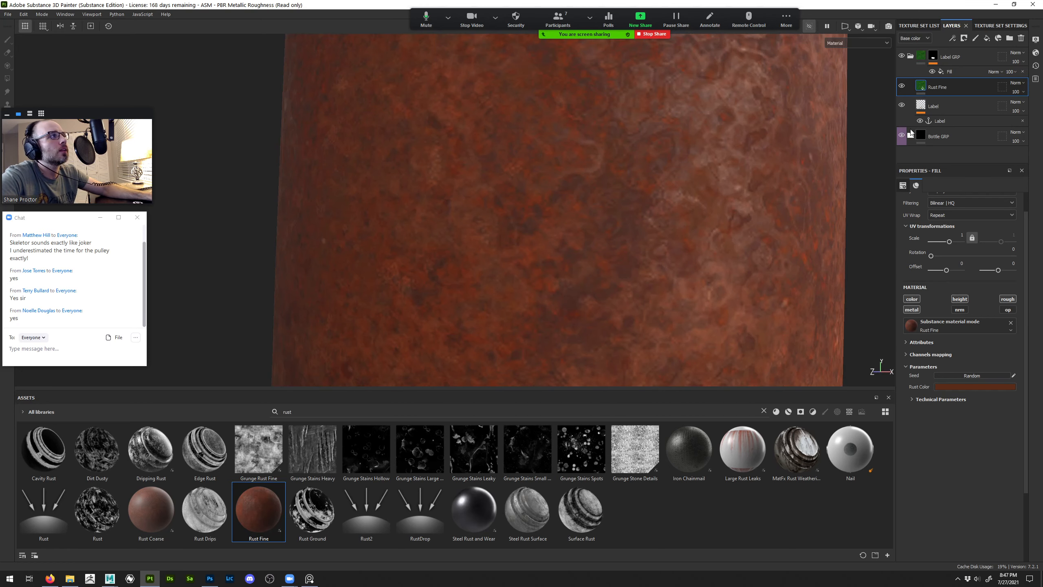
Add a filter to the Rust Fine layer and assign HSL Perceptive to it
right_click(922, 87)
left_click(959, 325)
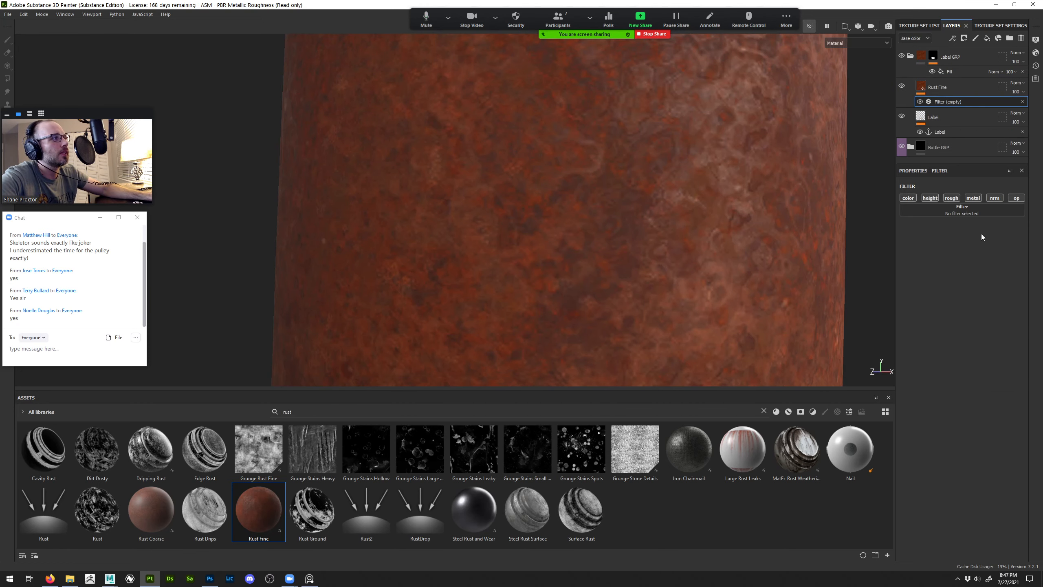
left_click(976, 211)
type("hsl")
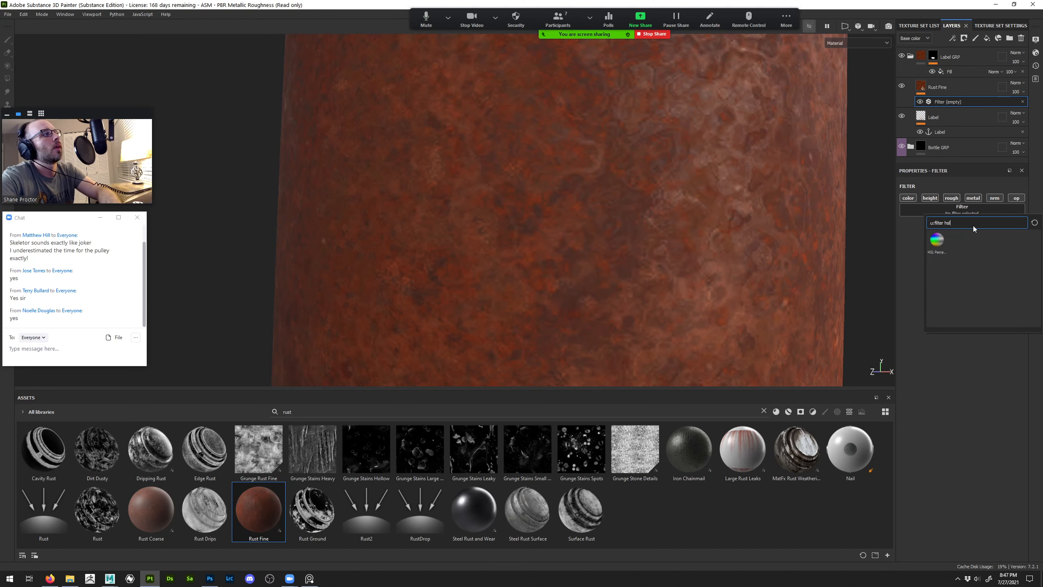
left_click(937, 245)
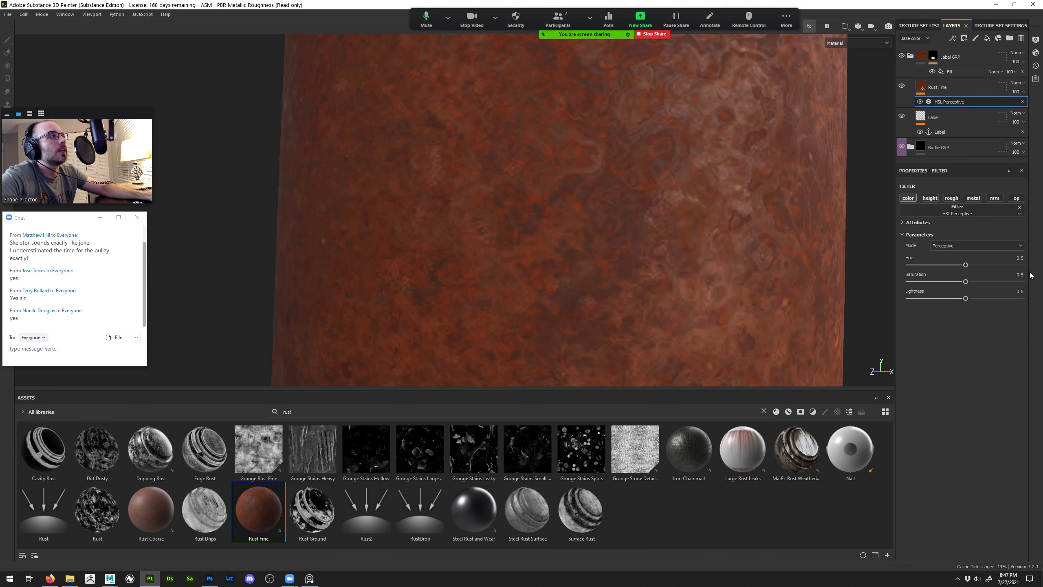
Turn the rust green in the HSL Perceptive filter with hue about 0.19, saturation about 0.55 and lightness about 0.43
left_click_drag(961, 265, 930, 265)
left_click_drag(965, 298, 957, 297)
right_click_drag(537, 263, 538, 284, "alt")
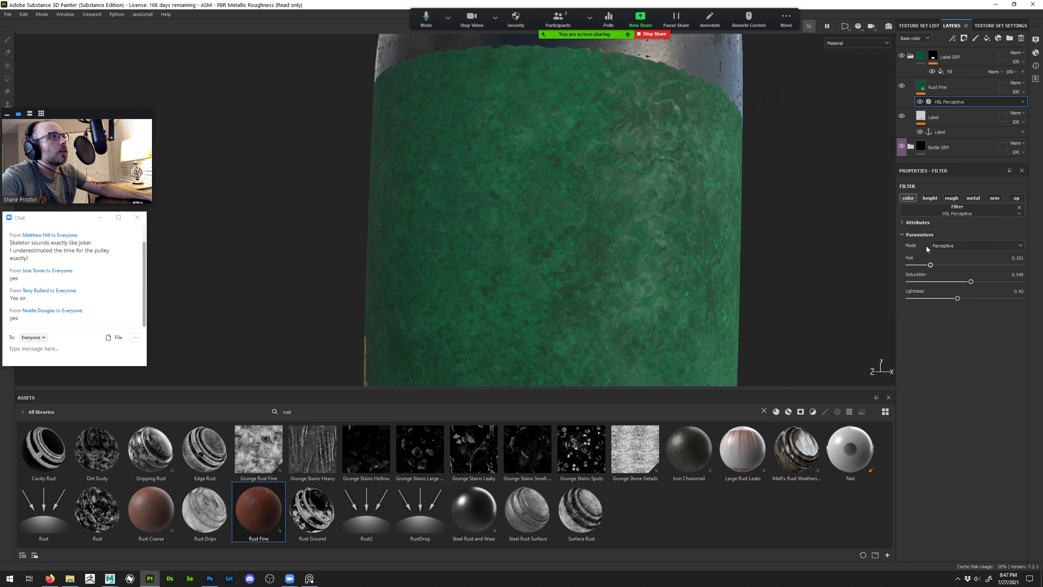
Add a black mask to the Rust Fine layer
left_click(944, 87)
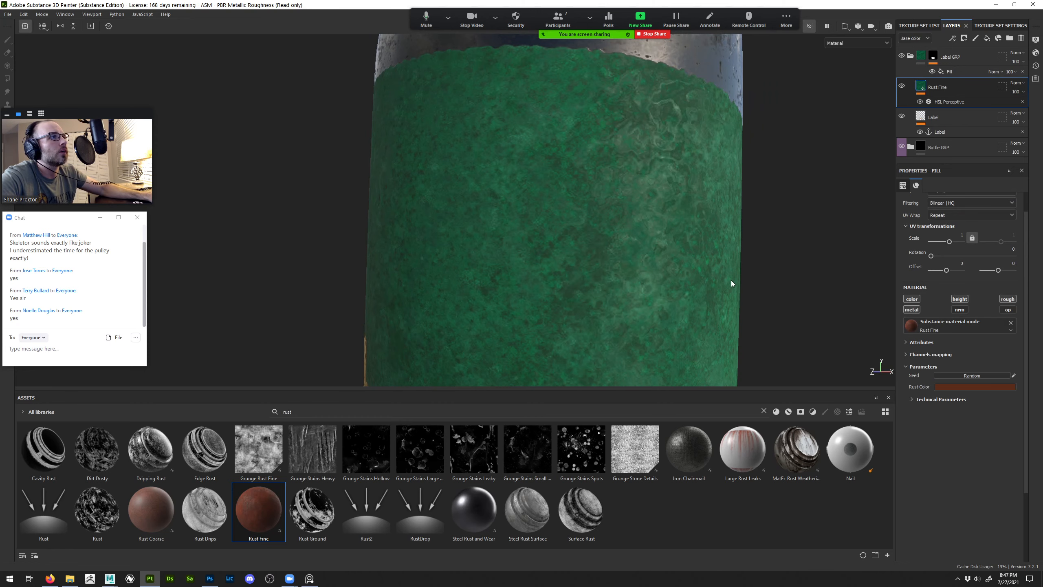
scroll(732, 284, "down", 5)
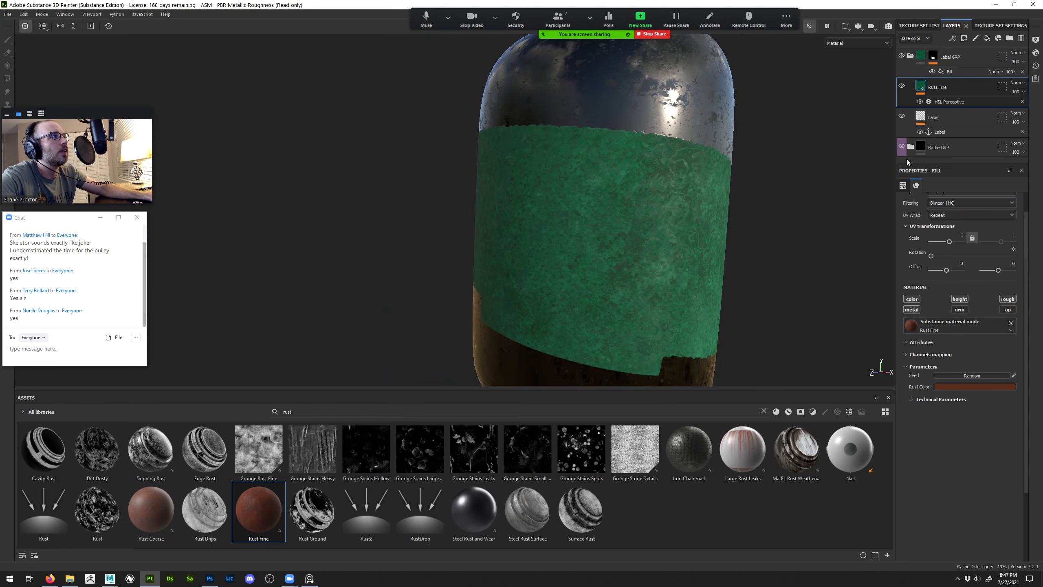
right_click(939, 89)
left_click(953, 101)
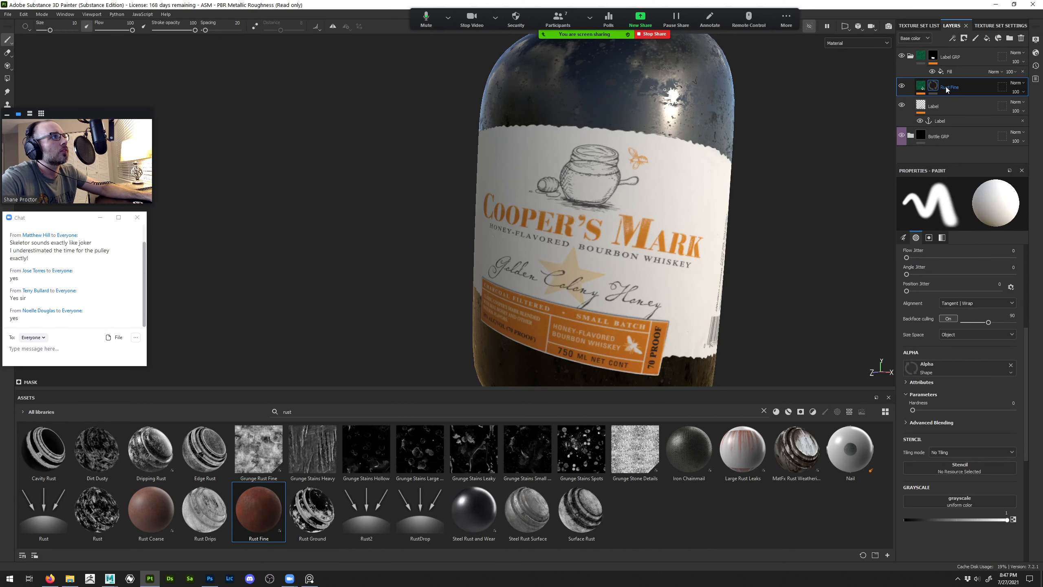
Add a fill to the Rust Fine layer's mask and assign the Grunge Stains Heavy texture as its grayscale
right_click(945, 87)
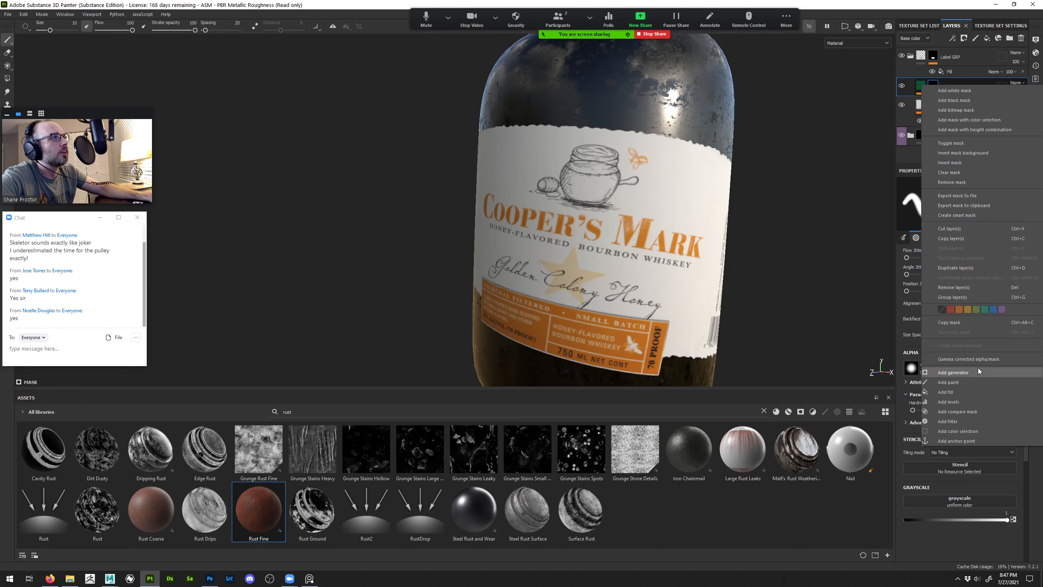
left_click(948, 392)
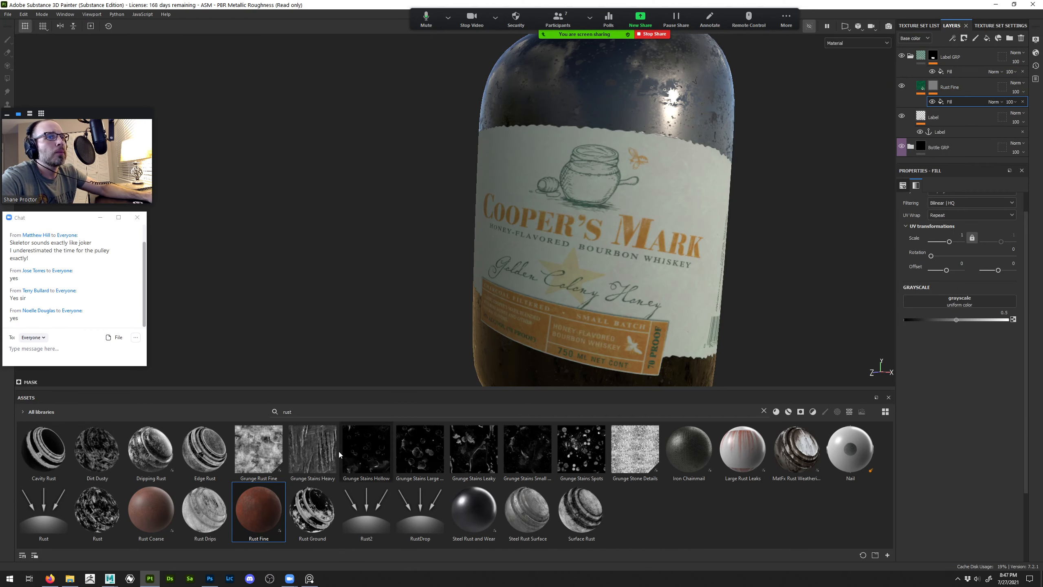
mouse_move(312, 452)
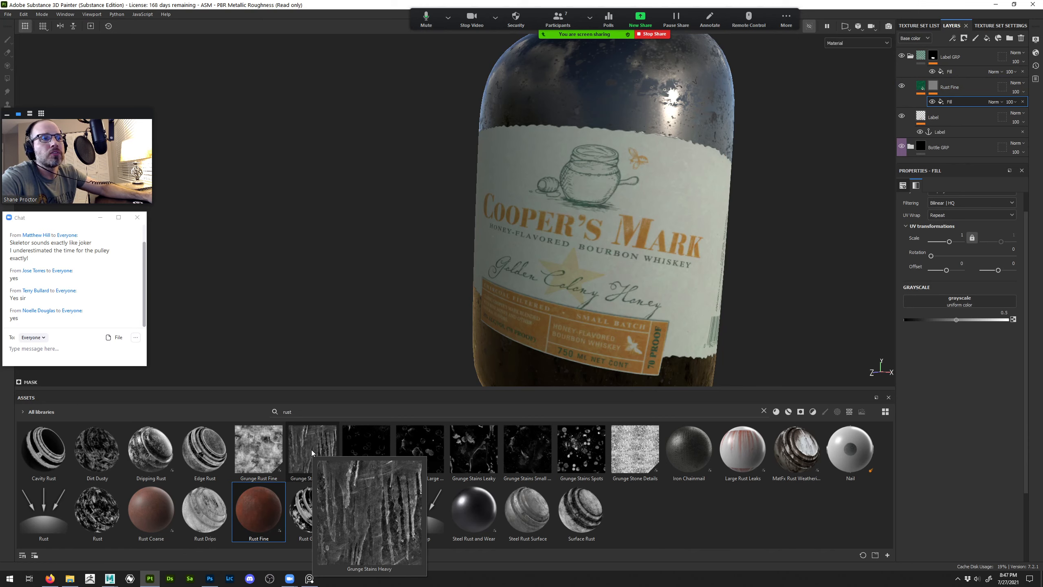
left_click_drag(311, 450, 936, 304)
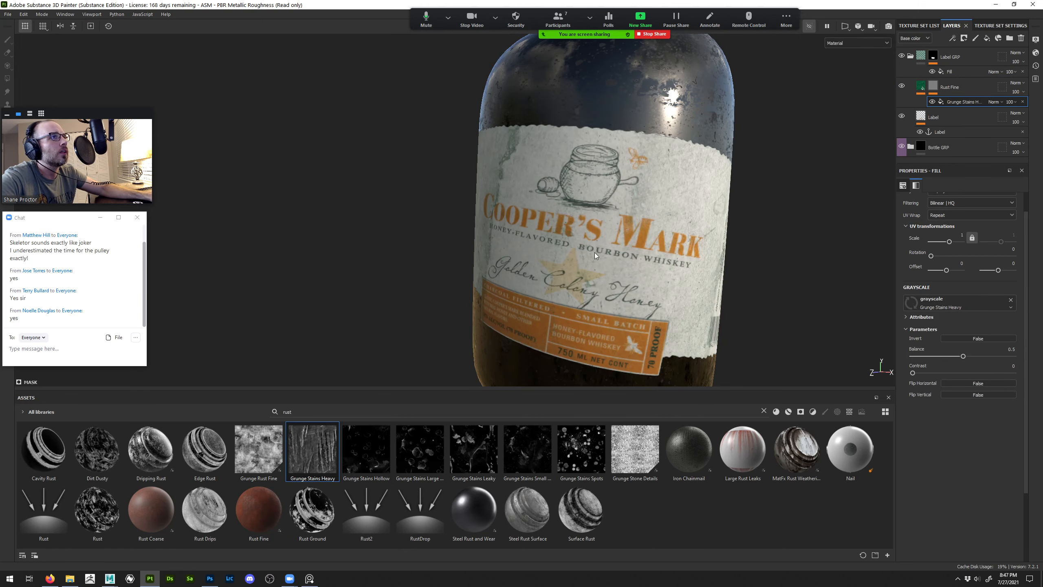
left_click_drag(595, 253, 574, 237, "alt")
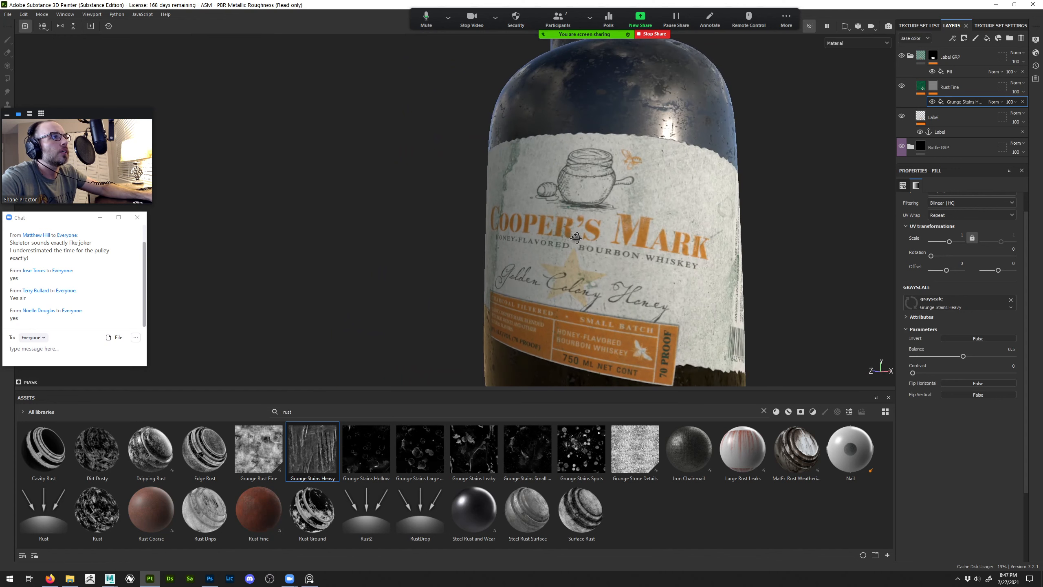
Display the Rust Fine mask on its own and set the Grunge Stains Heavy fill's UV scale to 2
left_click(929, 86, "alt")
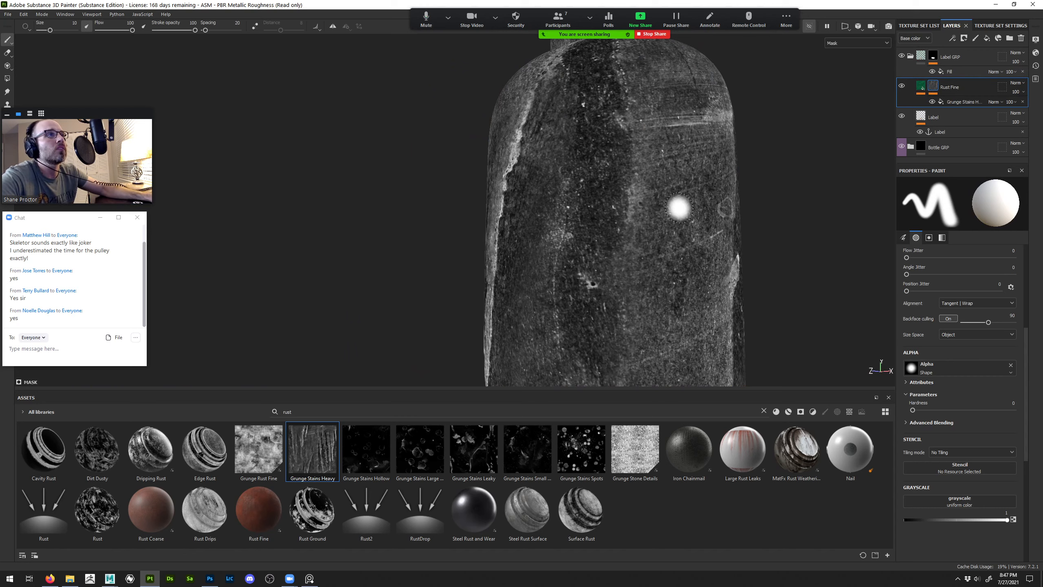
scroll(680, 208, "down", 3)
mouse_move(499, 139)
left_mouse_down("alt")
mouse_move(813, 149)
mouse_move(543, 155)
left_mouse_up("alt")
middle_click_drag(542, 154, 452, 148, "alt")
scroll(1007, 344, "up", 7)
left_click(963, 102)
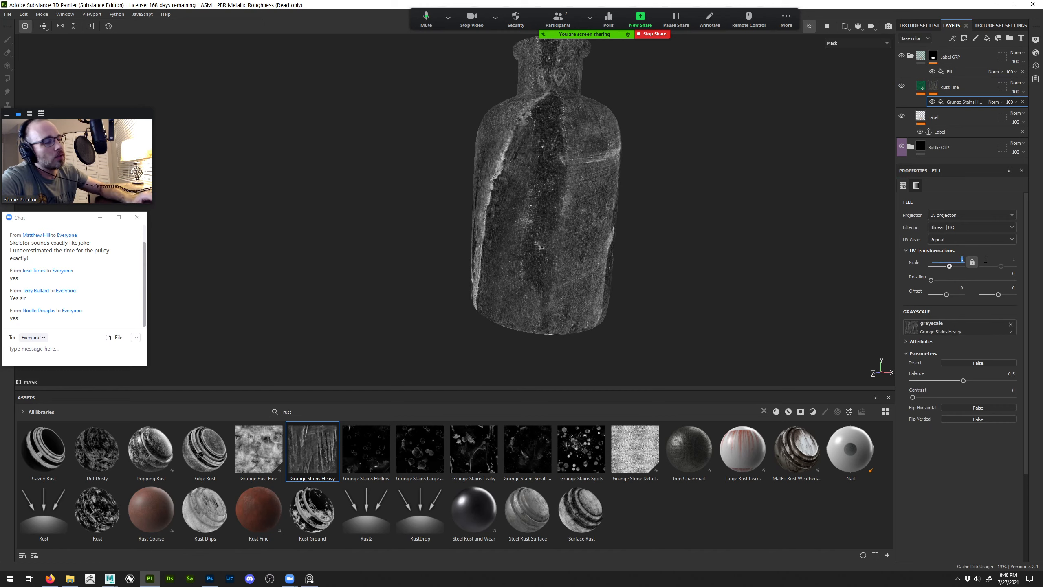
type("2")
key("Return")
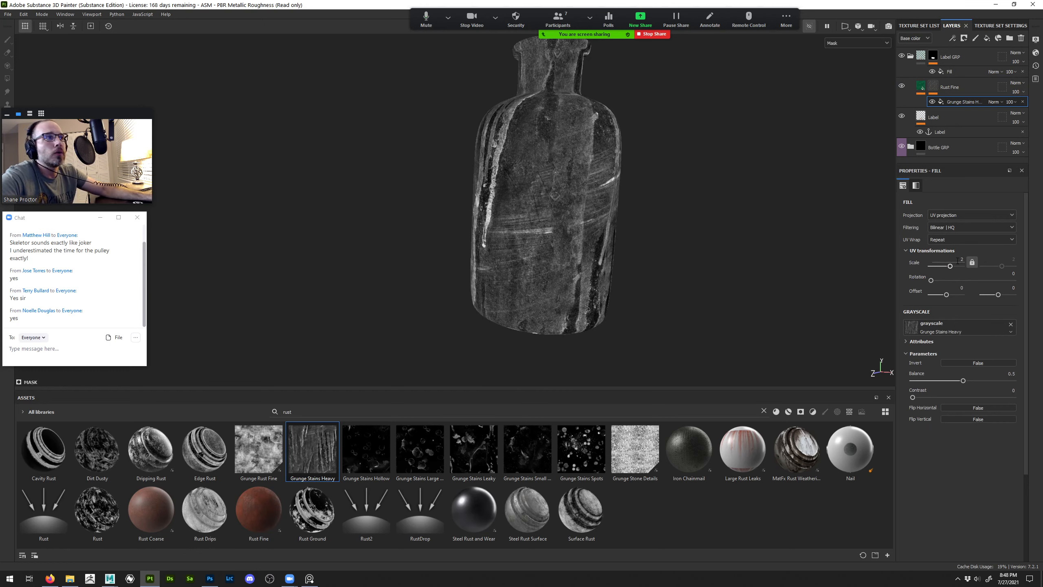
Set the Grunge Stains Heavy fill's UV scale to about 3.69 and return to the material display
left_click_drag(950, 265, 951, 266)
mouse_move(619, 232)
left_mouse_down("alt")
mouse_move(416, 226)
mouse_move(611, 236)
left_mouse_up("alt")
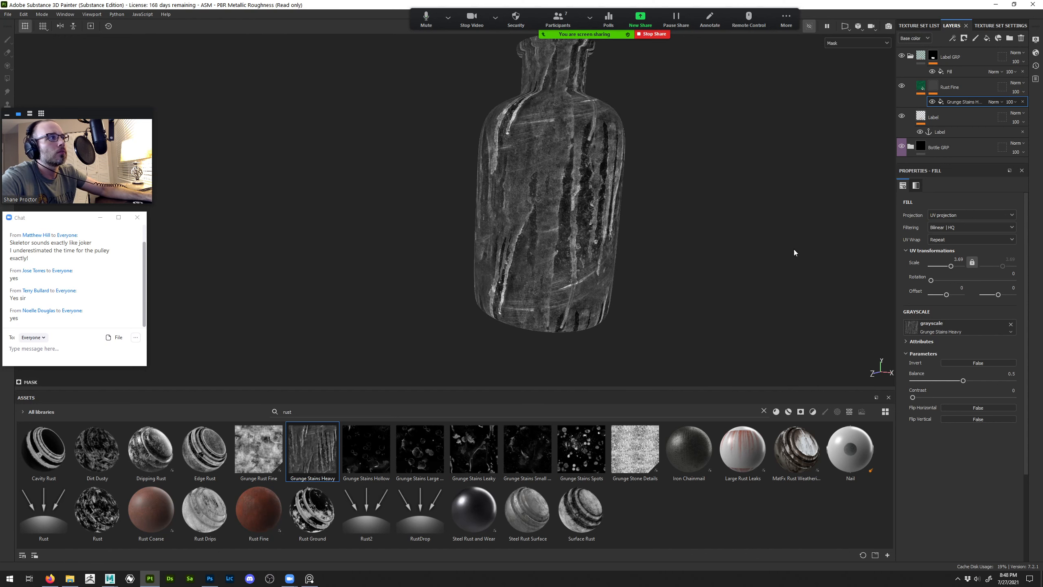
key("m")
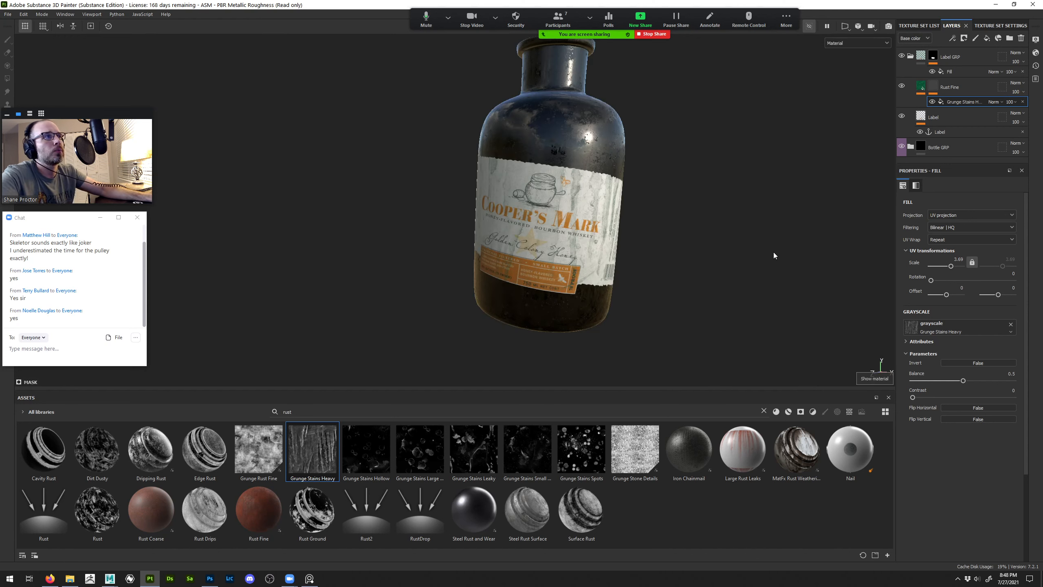
scroll(522, 206, "up", 5)
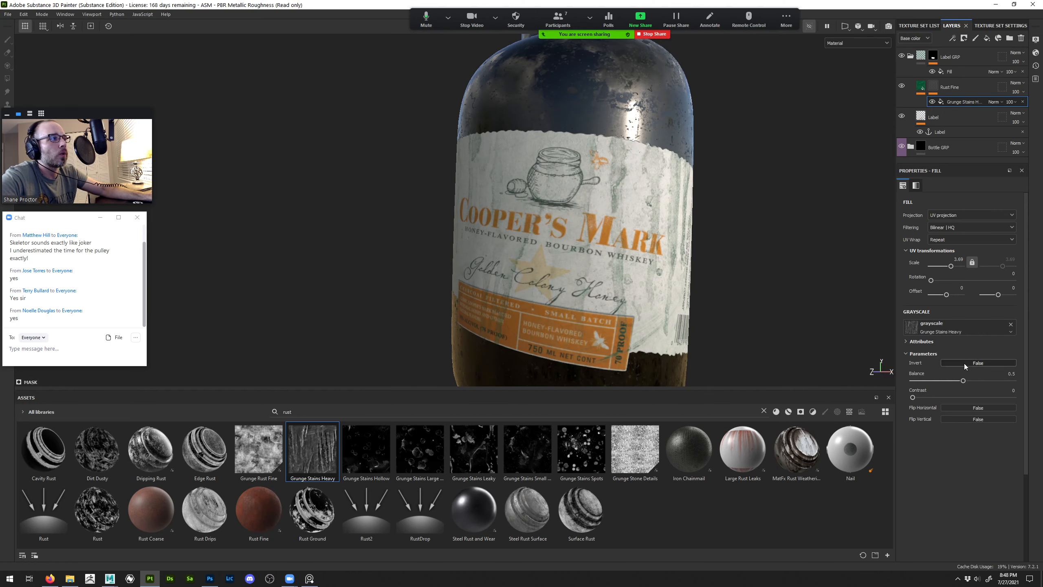
Try rotating the Grunge Stains Heavy fill by about 35.64, and undo the rotation
left_click_drag(931, 280, 939, 280)
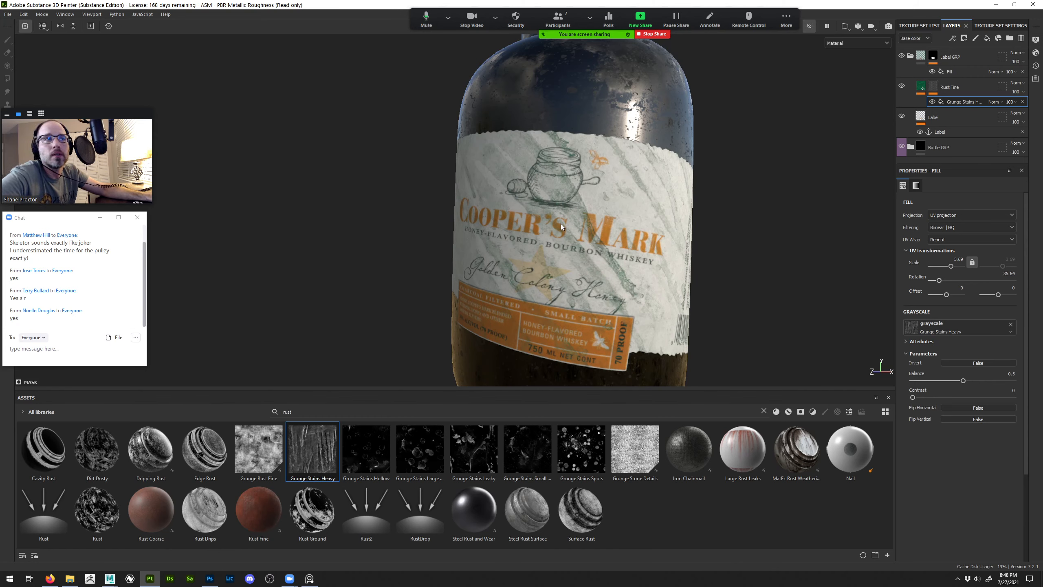
key("ctrl+z")
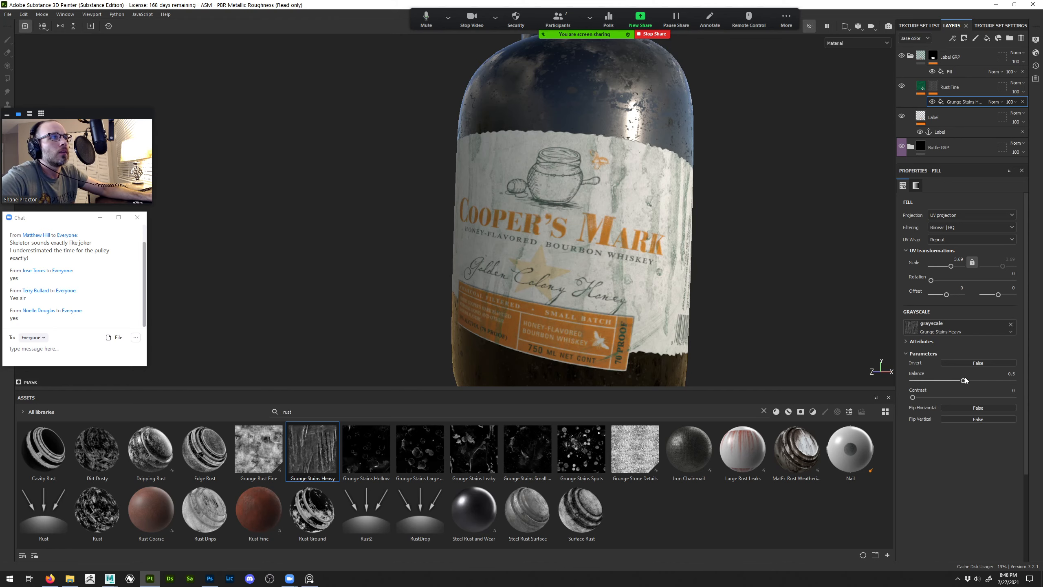
Set the Grunge Stains Heavy balance to about 0.59 and compare the label with the Rust Fine mask disabled and enabled
mouse_move(964, 381)
left_mouse_down()
mouse_move(985, 382)
mouse_move(973, 384)
left_mouse_up()
scroll(795, 284, "up", 4)
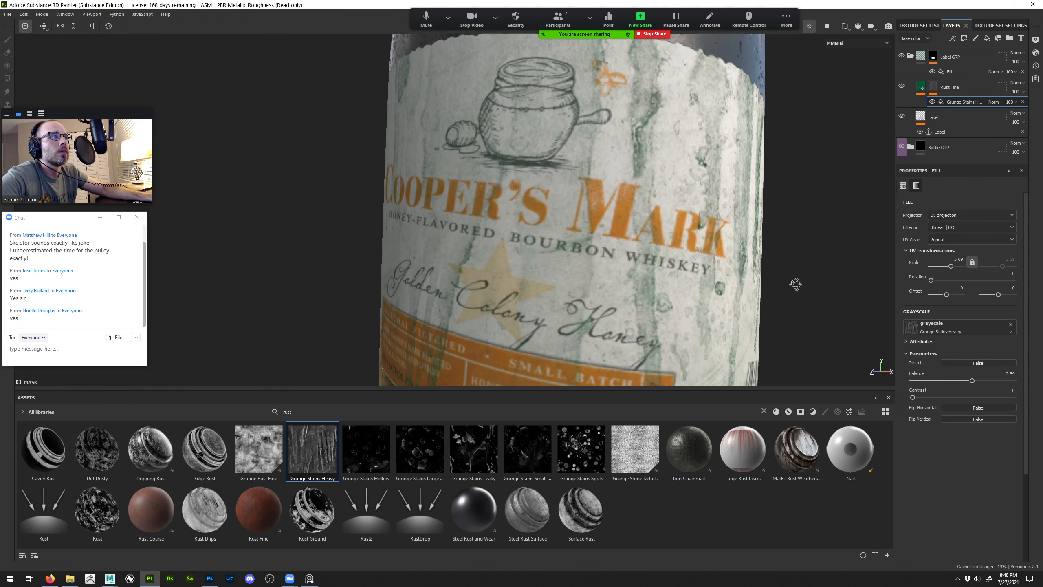
mouse_move(795, 284)
left_mouse_down("alt")
mouse_move(497, 242)
mouse_move(583, 242)
mouse_move(518, 219)
left_mouse_up("alt")
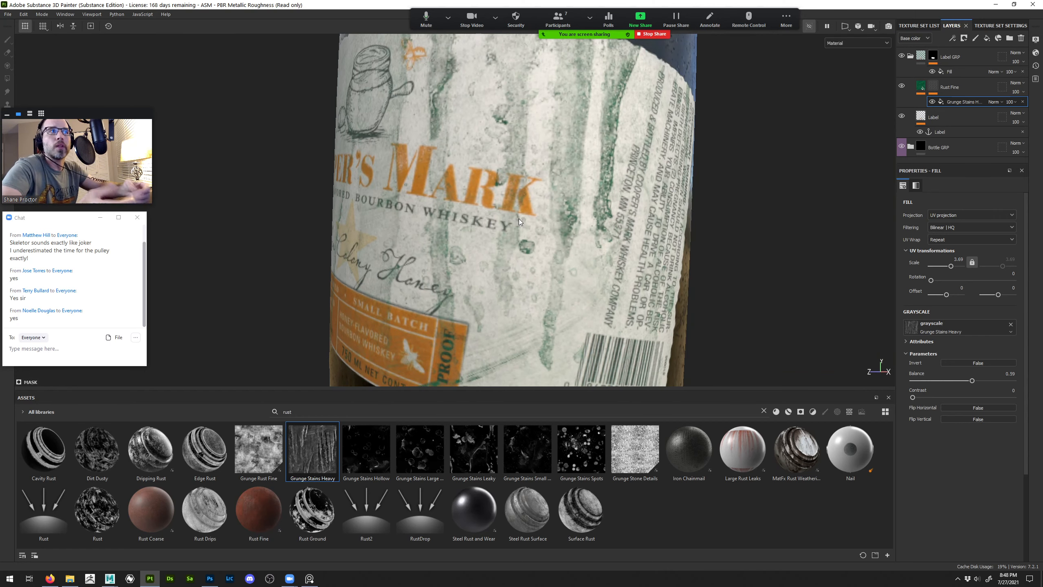
left_click(932, 85, "shift")
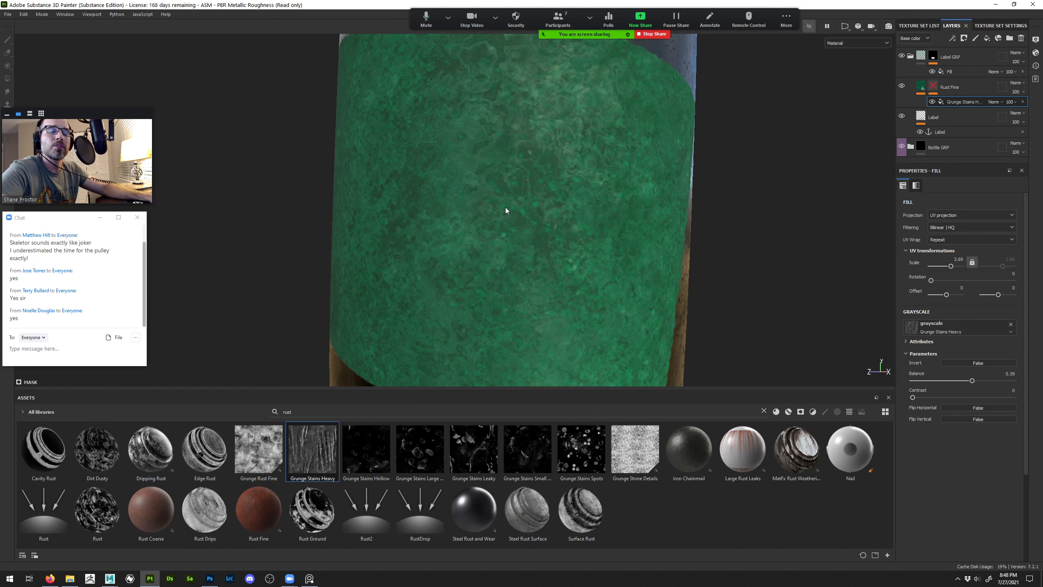
left_click(933, 86, "shift")
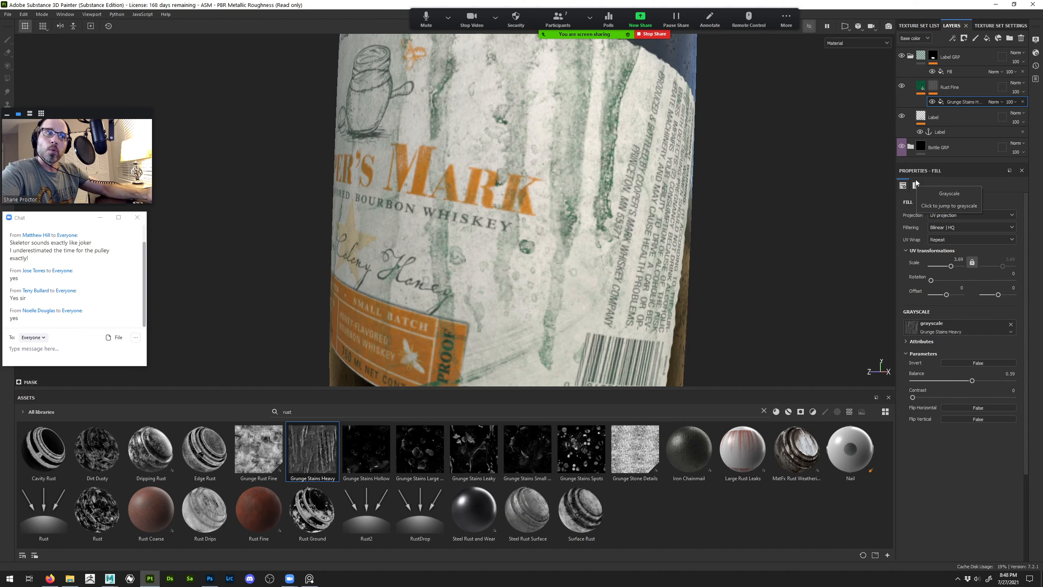
Change the Rust Fine layer's blending mode to Multiply and inspect the staining across the label
left_click(920, 86)
left_click(1015, 82)
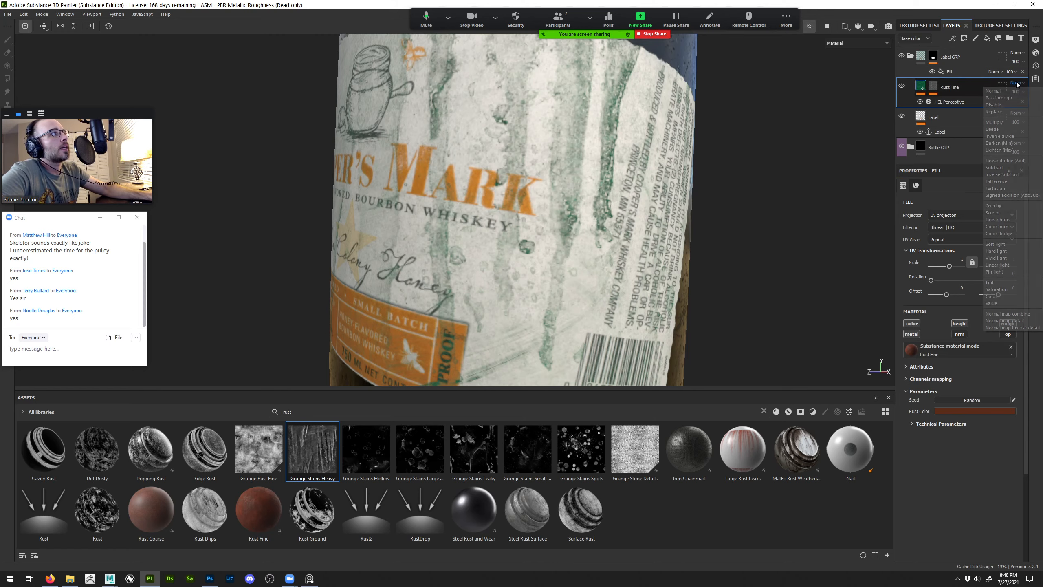
left_click(994, 122)
left_click_drag(743, 178, 538, 219, "alt")
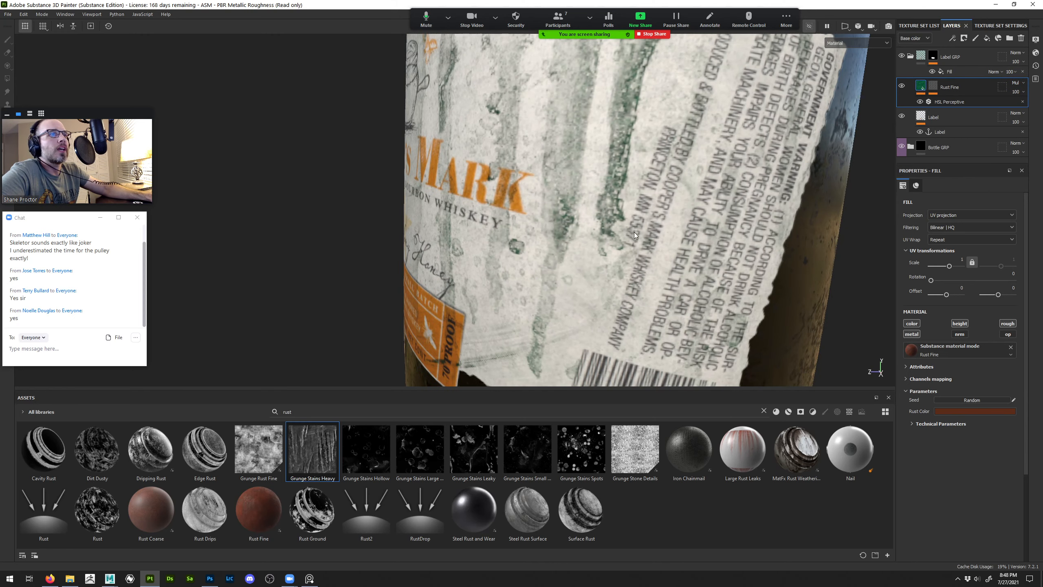
left_click_drag(509, 283, 543, 291, "alt")
middle_click_drag(544, 291, 689, 205, "alt")
right_click_drag(693, 207, 765, 98, "alt")
middle_click_drag(766, 98, 727, 222, "alt")
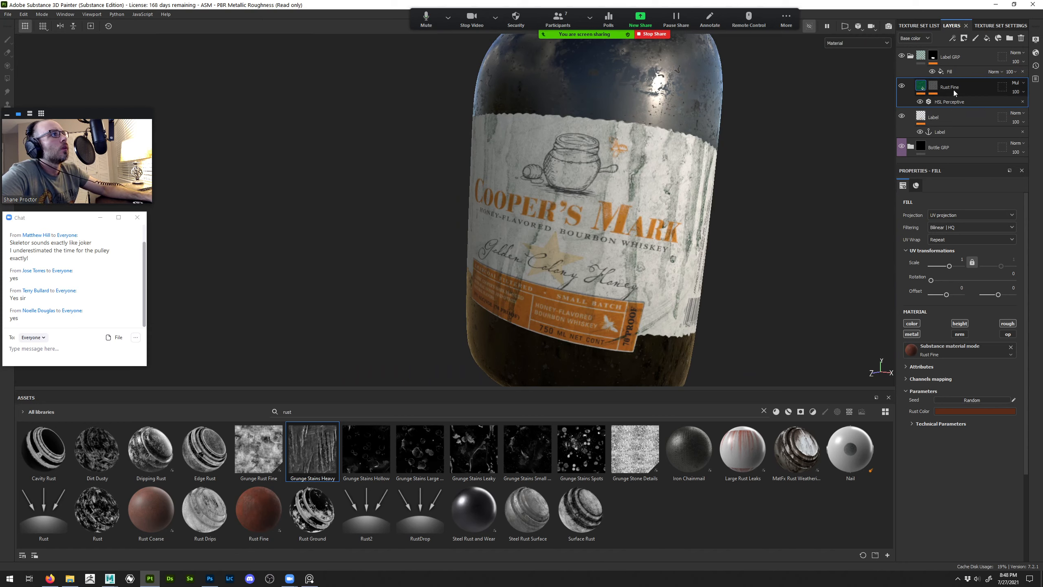
left_click_drag(712, 193, 698, 224, "alt")
middle_click_drag(608, 206, 721, 191, "alt")
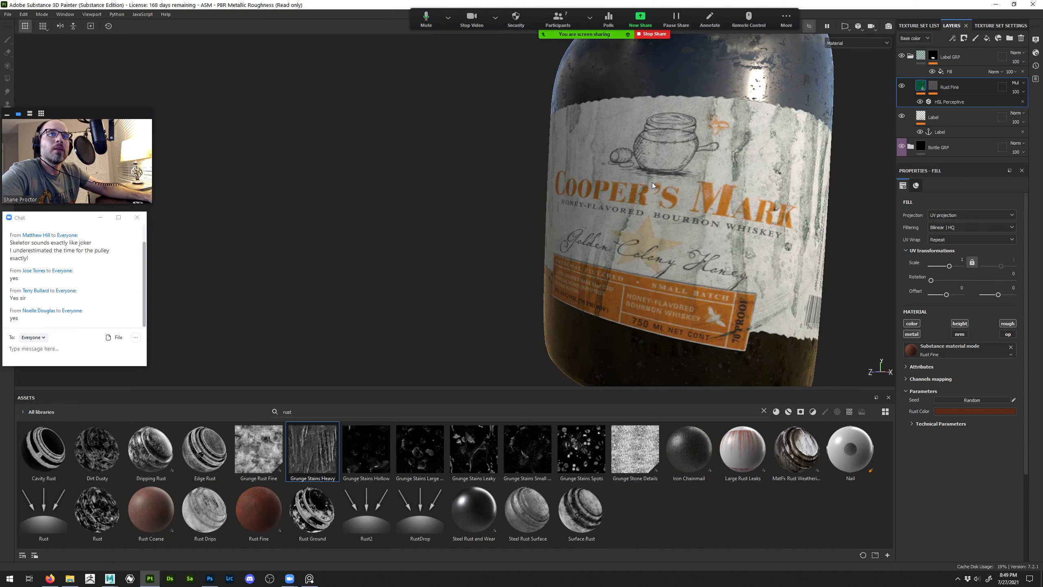
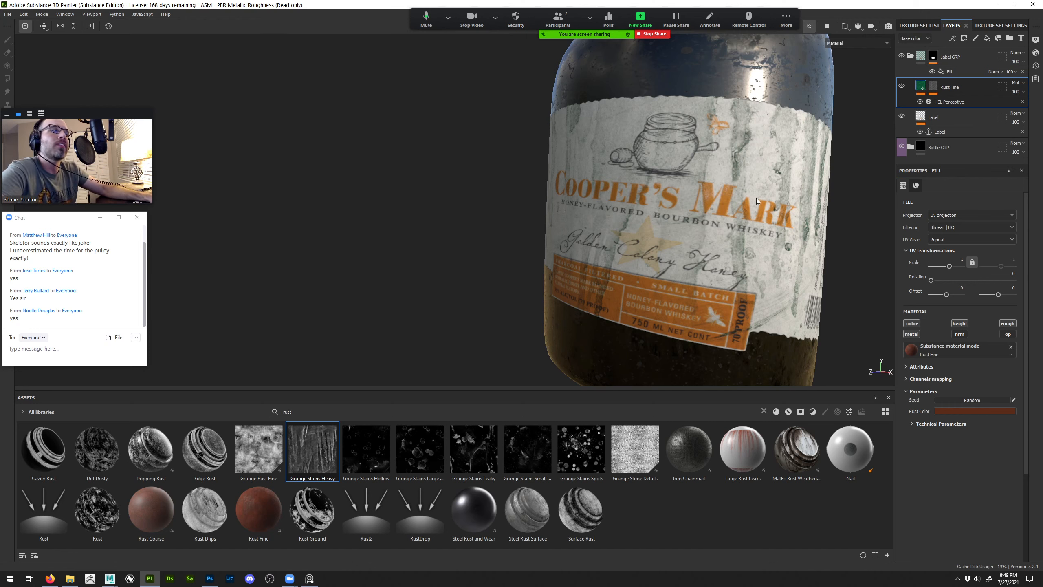
Add a fill layer above Rust Fine with only the height channel active and set its height to about 0.0739
left_click(941, 134)
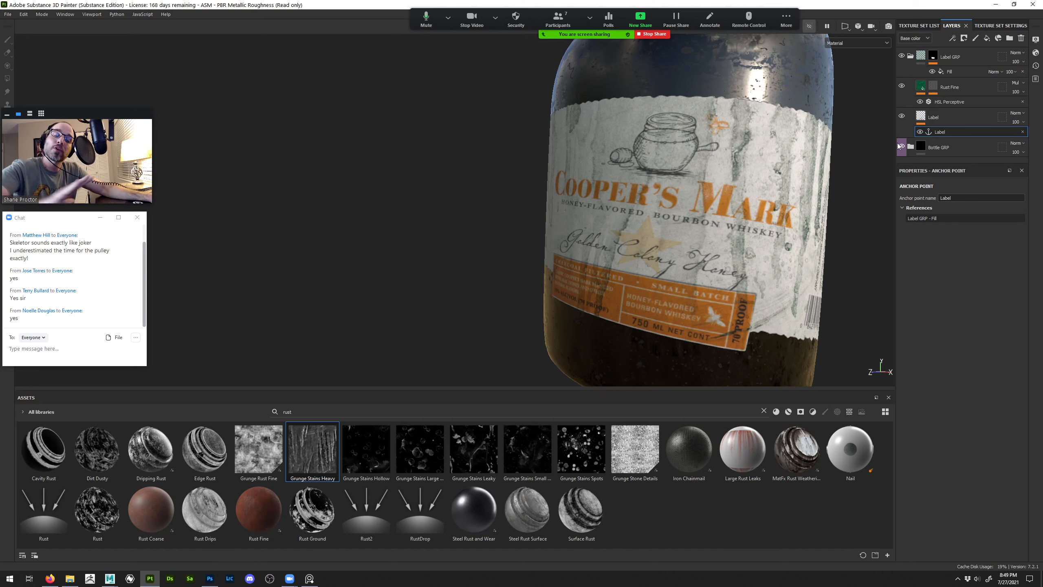
left_click(965, 85)
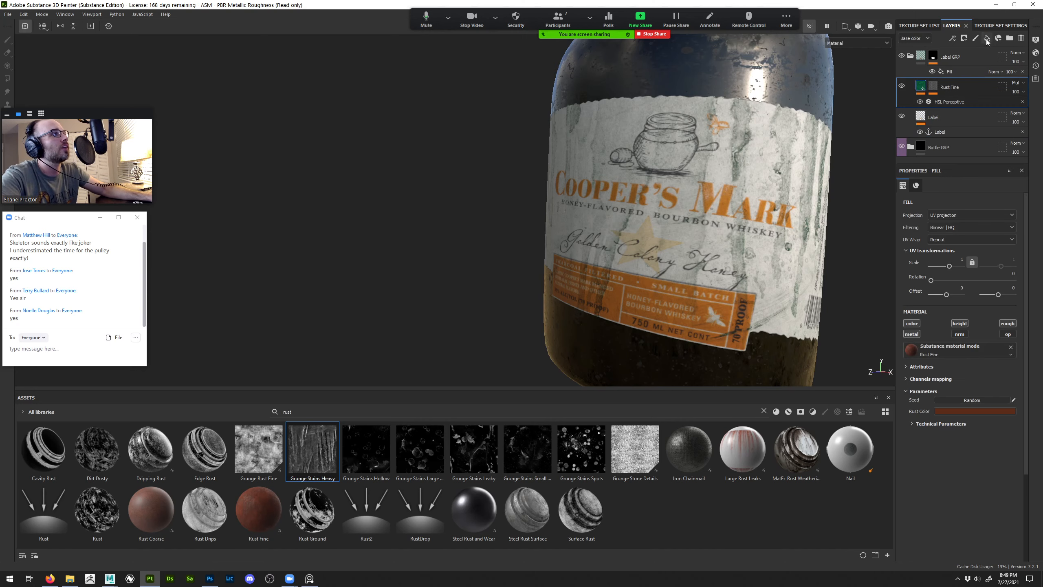
left_click(987, 39)
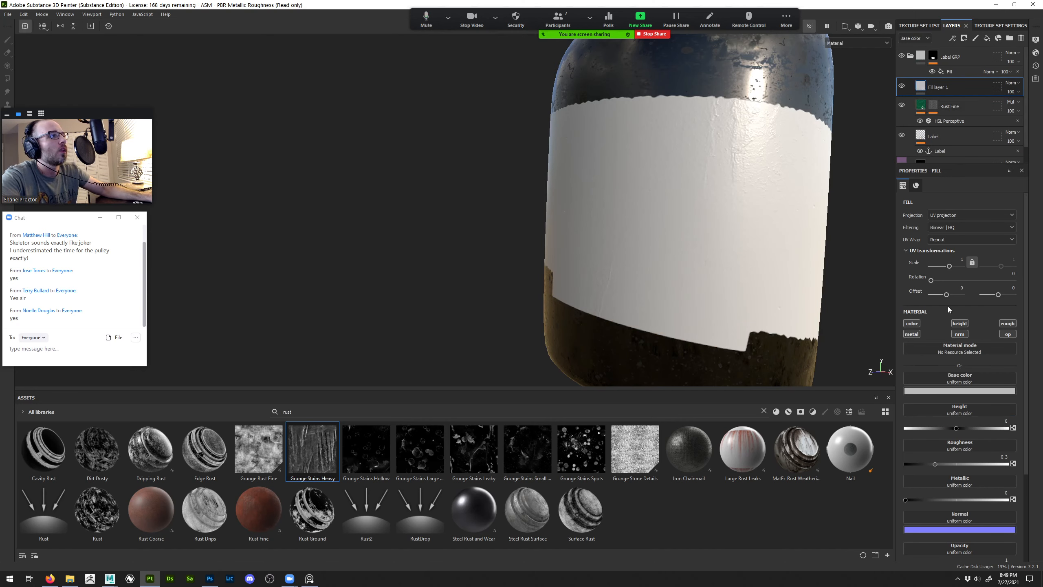
left_click(956, 325, "alt")
left_click_drag(955, 396, 960, 397)
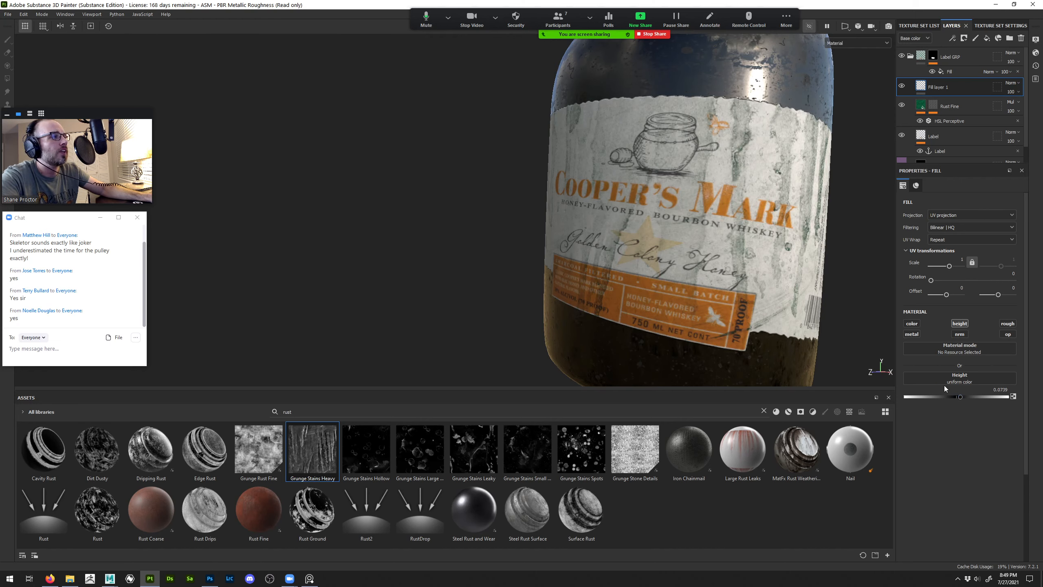
Rename the new height fill layer as Embossed Text
double_click(943, 88)
type("Emb")
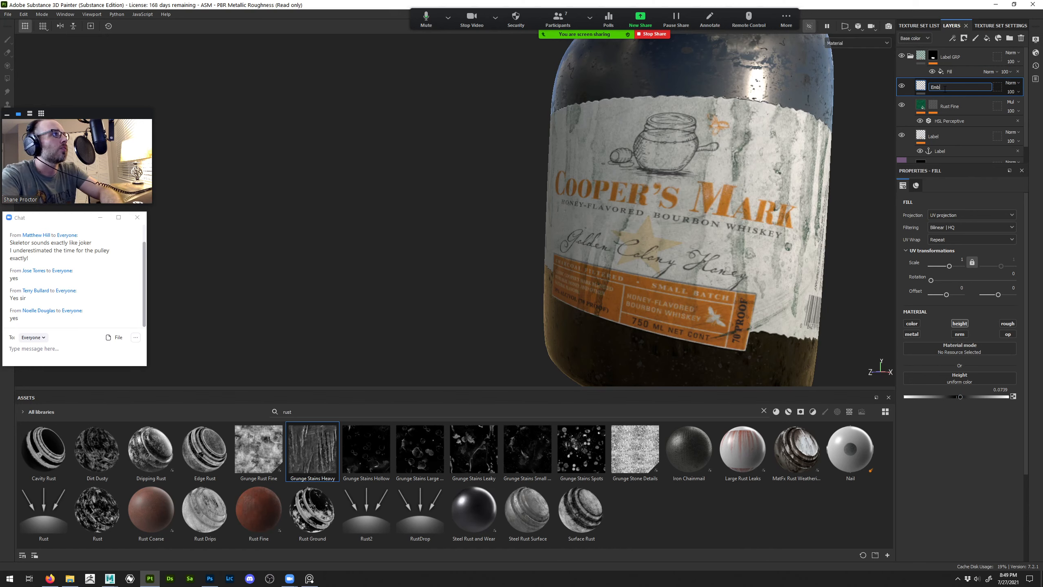
type("ossed Text")
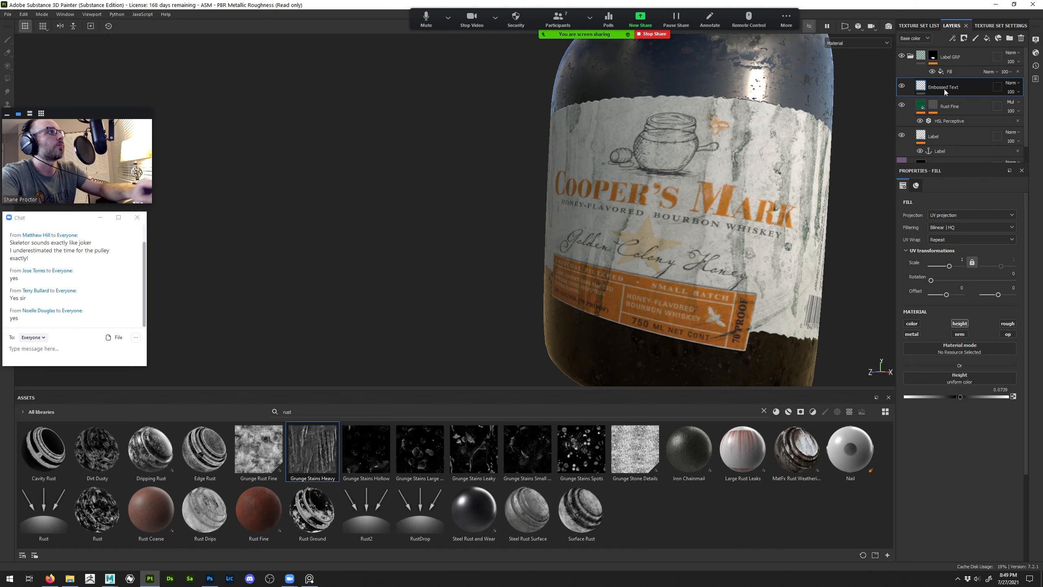
key("Return")
Add a black mask to the Embossed Text layer with a fill that references the Label anchor point
right_click(935, 90)
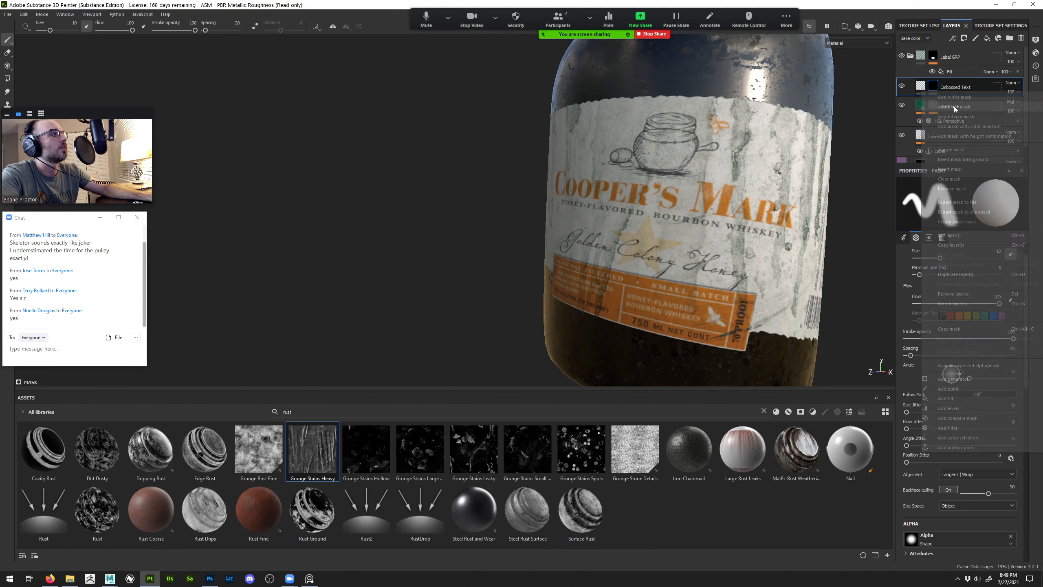
left_click(962, 396)
left_click(949, 323)
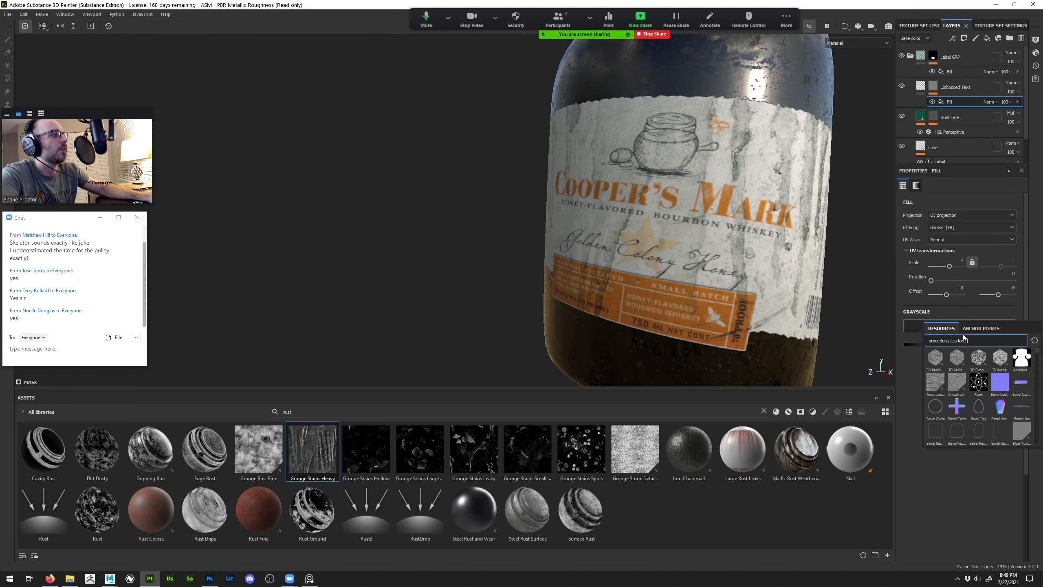
left_click(975, 329)
left_click(943, 341)
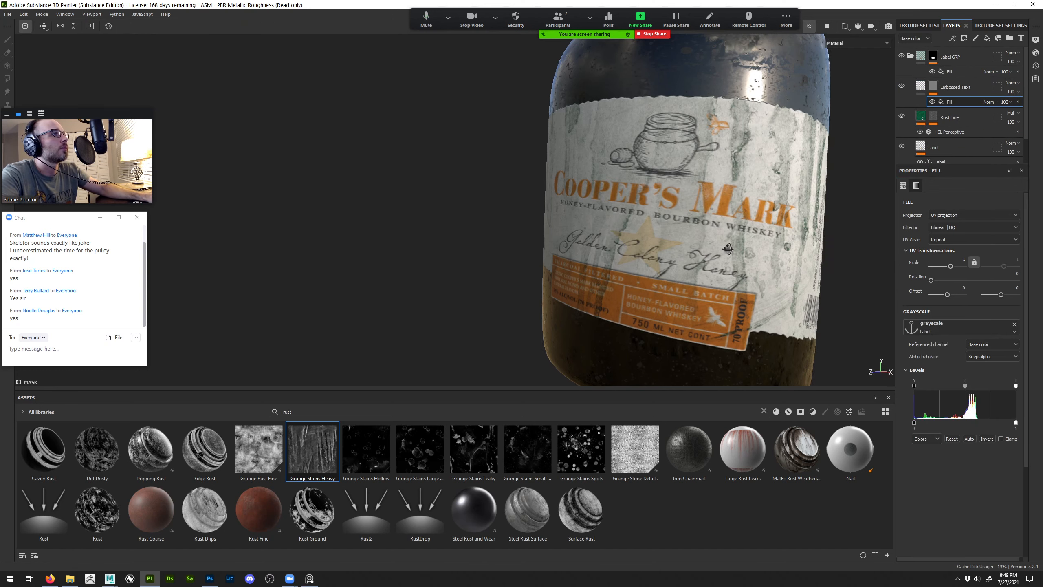
scroll(784, 195, "up", 3)
left_click_drag(784, 195, 795, 195, "alt")
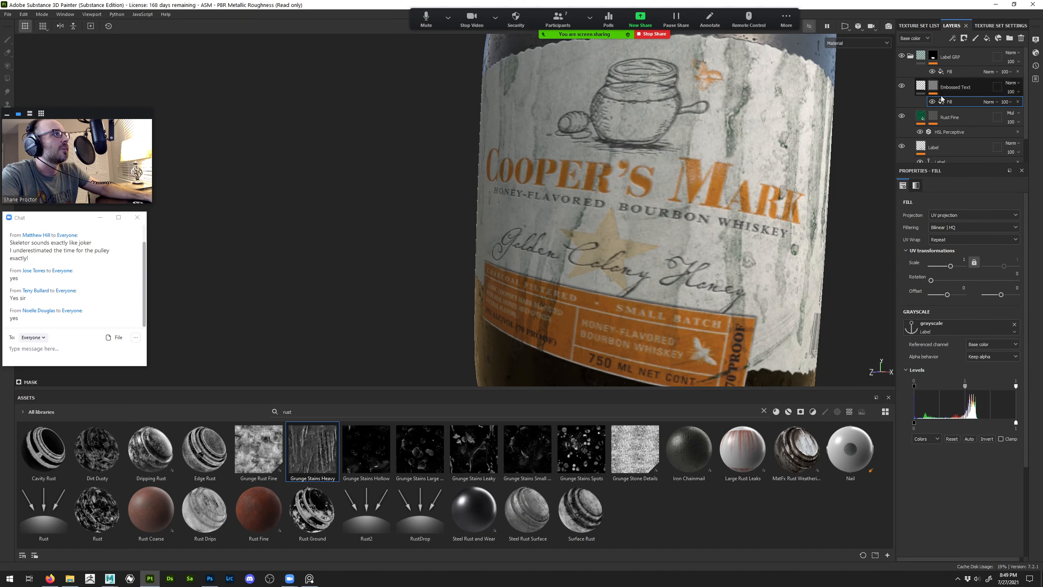
Examine the Embossed Text mask on its own and return to the material display
left_click(934, 88, "alt")
left_click(921, 86)
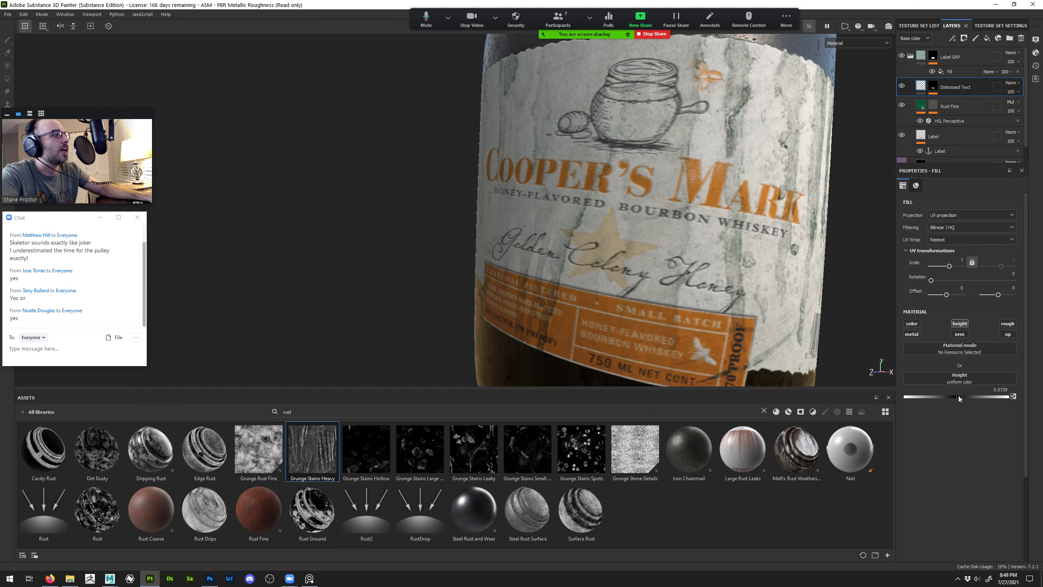
left_click(935, 87)
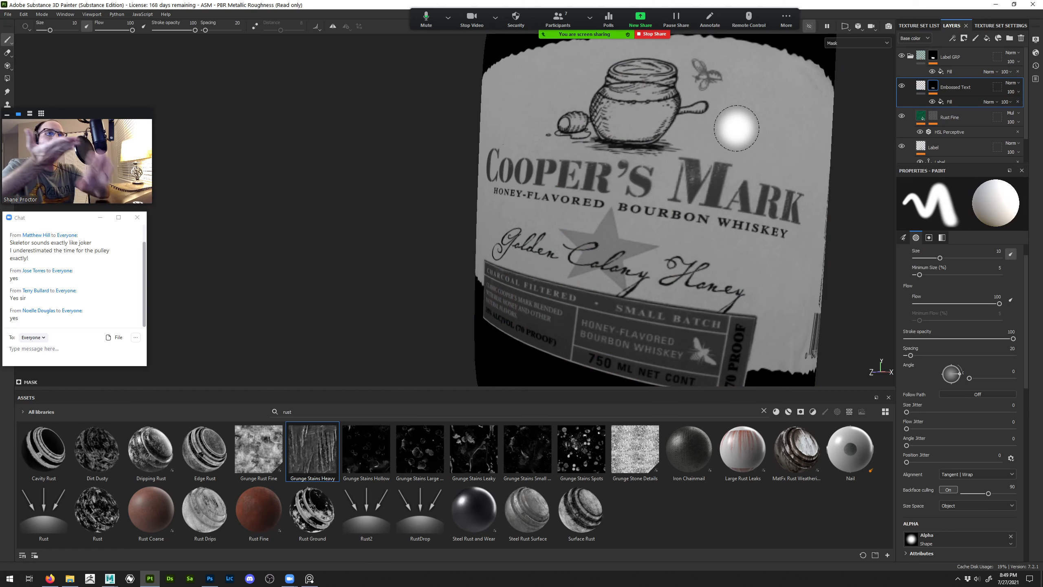
key("m")
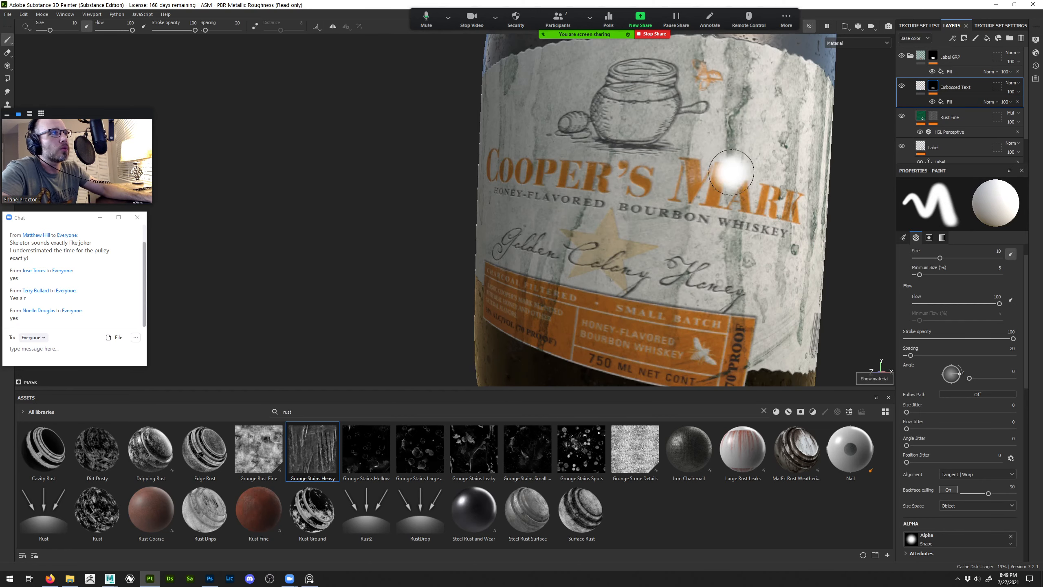
Display the Embossed Text mask alone, lower its fill's white input level to about 0.528 and invert the levels
left_click(950, 102)
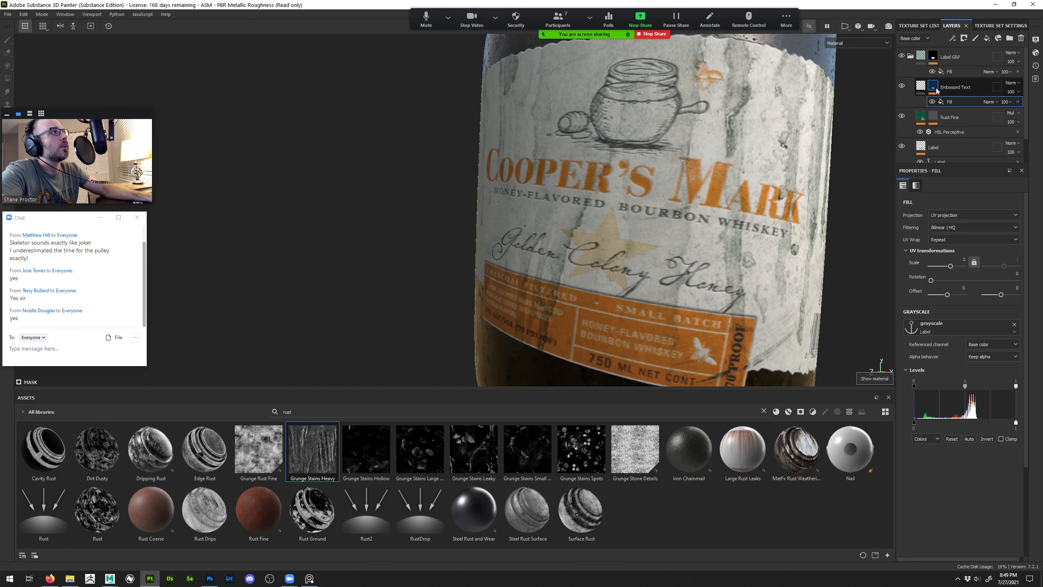
left_click(932, 86, "alt")
left_click(952, 102)
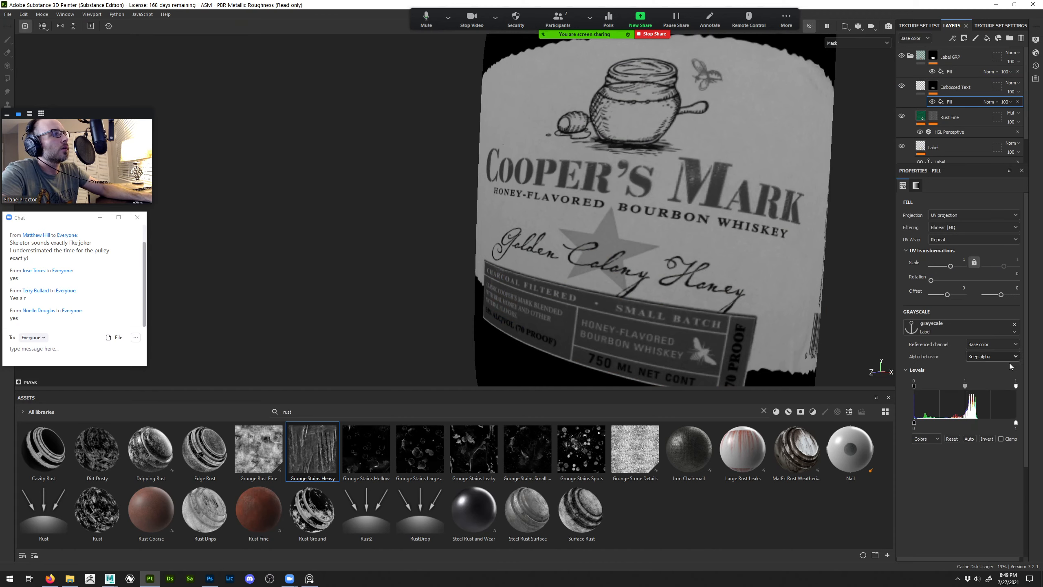
left_click_drag(1017, 386, 968, 385)
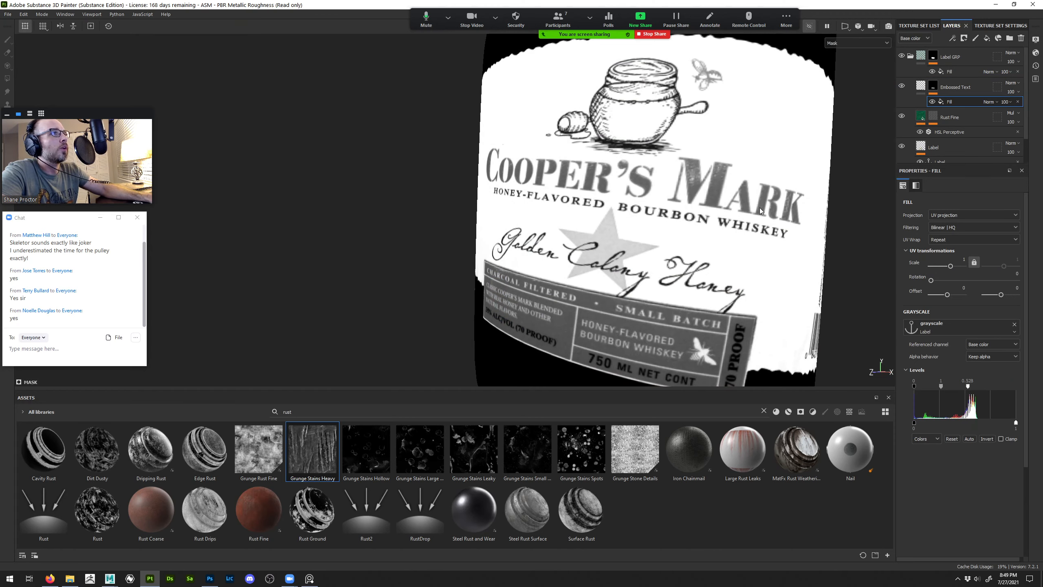
left_click(987, 439)
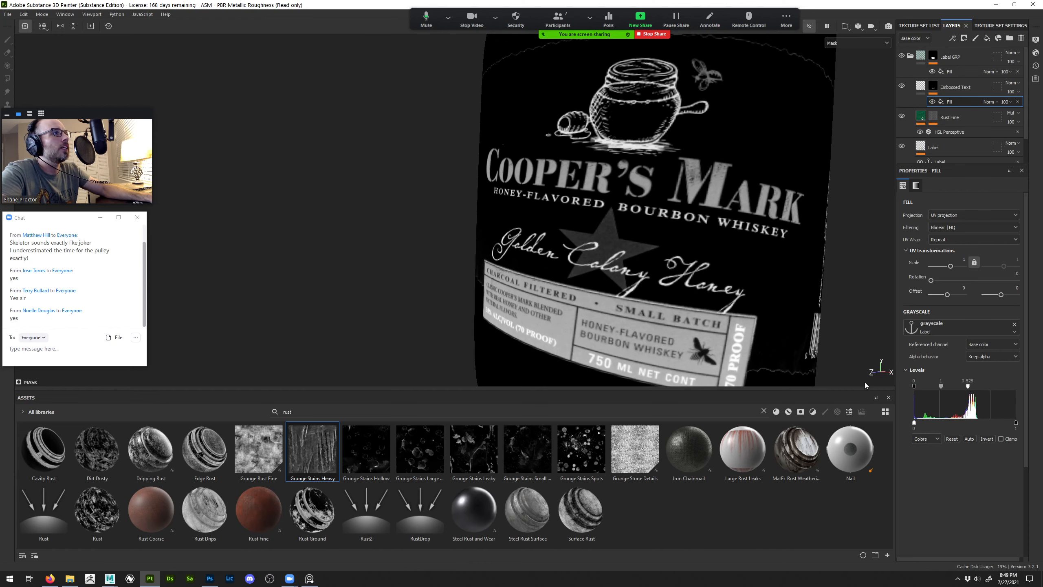
Increase the Embossed Text mask's contrast with a black input level of about 0.248 and a white input level of about 0.52
left_click_drag(713, 281, 738, 329, "alt")
left_click_drag(693, 277, 562, 193, "alt")
middle_click_drag(562, 193, 671, 301, "alt")
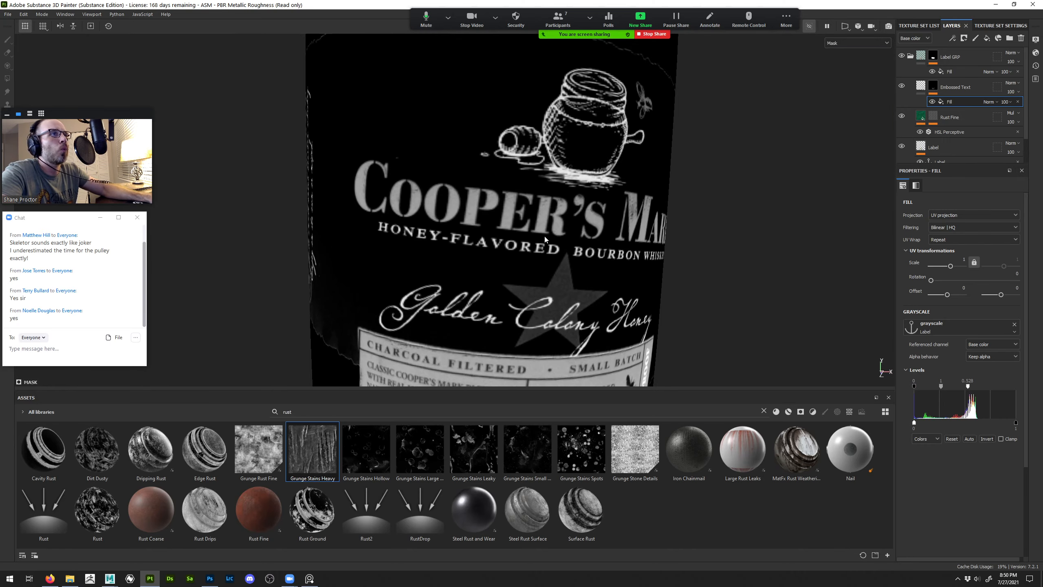
mouse_move(971, 388)
left_mouse_down()
mouse_move(1004, 389)
mouse_move(936, 388)
mouse_move(967, 392)
left_mouse_up()
right_click_drag(751, 295, 552, 248, "alt")
left_click_drag(552, 247, 534, 259, "alt")
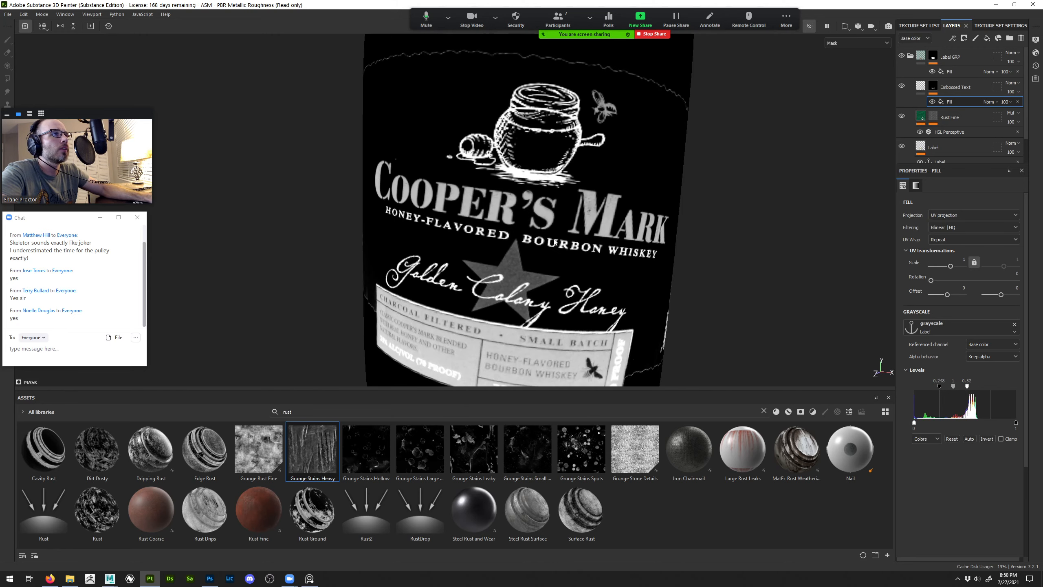
right_click_drag(596, 263, 785, 352, "alt")
left_click_drag(574, 227, 590, 224, "alt")
right_click_drag(590, 224, 362, 168, "alt")
left_click_drag(361, 169, 396, 169, "alt")
left_click_drag(387, 217, 413, 239, "alt")
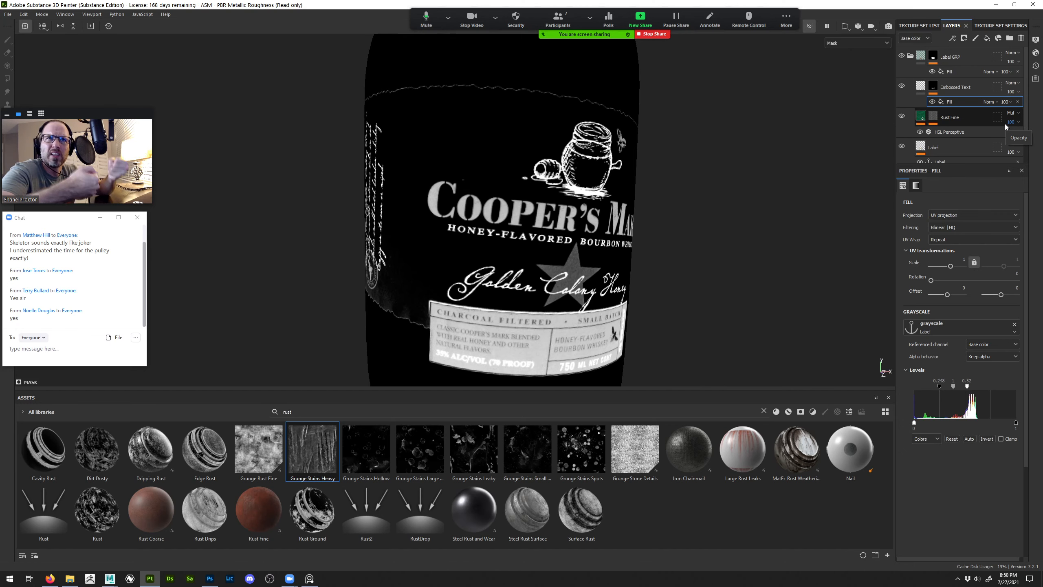
Add a paint effect to the Embossed Text mask and paint out the orange banner area of the lower label in black
left_click(924, 87)
right_click(924, 88)
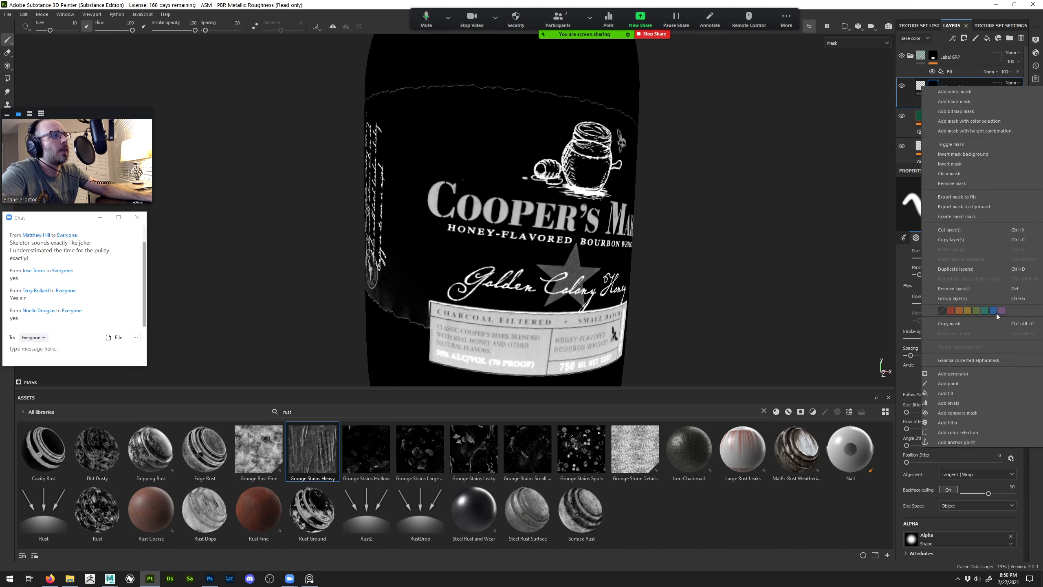
left_click(948, 383)
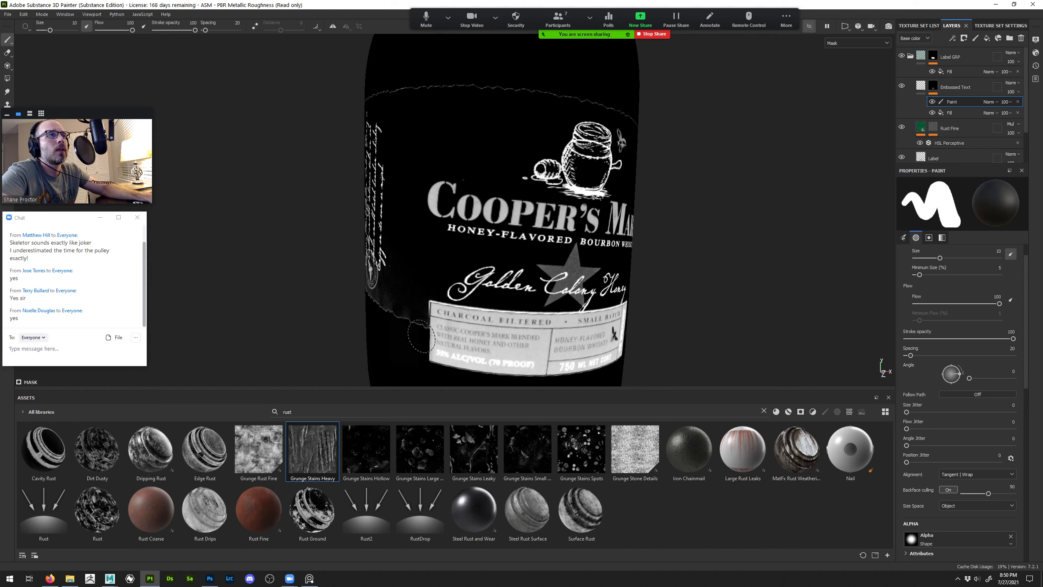
key("m")
right_click_drag(452, 329, 476, 316, "alt")
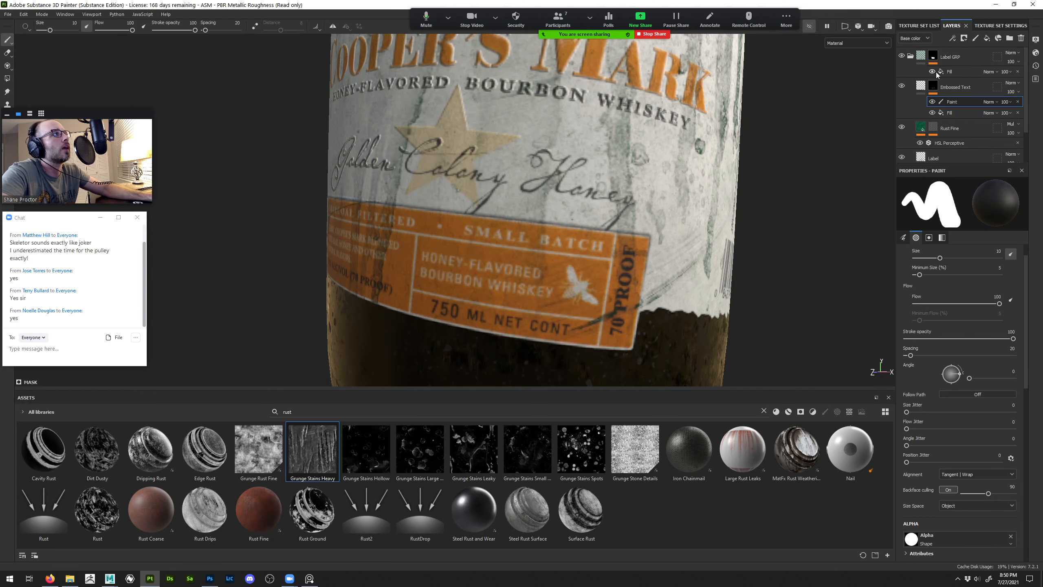
left_click(933, 85)
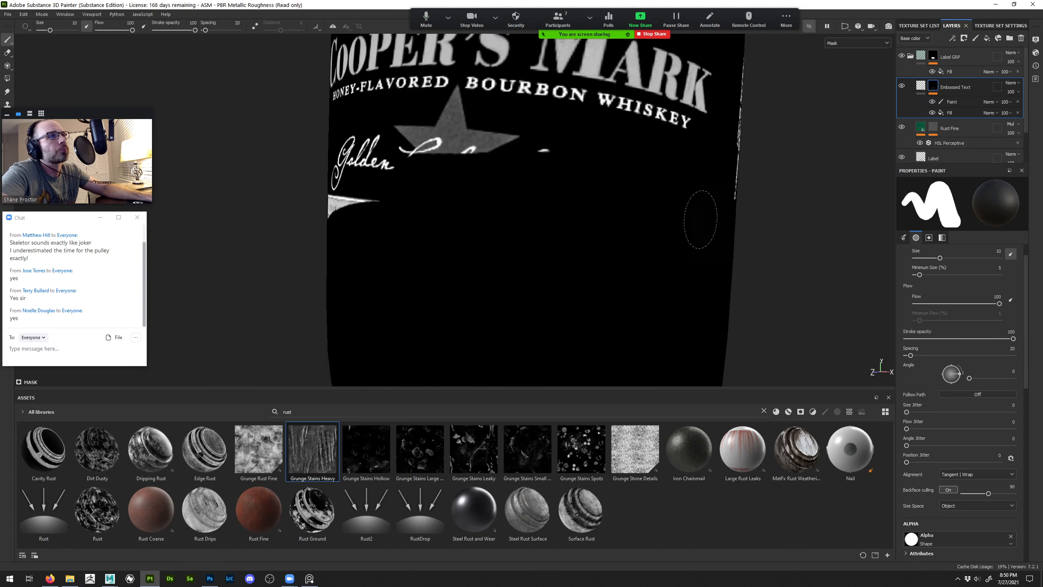
In the 2D view, paint the side texts, honey jar and lower label area out of the Embossed Text mask with a brush size of about 20.27
right_click_drag(700, 219, 640, 222, "alt")
middle_click_drag(640, 222, 738, 249, "alt")
left_click_drag(738, 249, 780, 255, "alt")
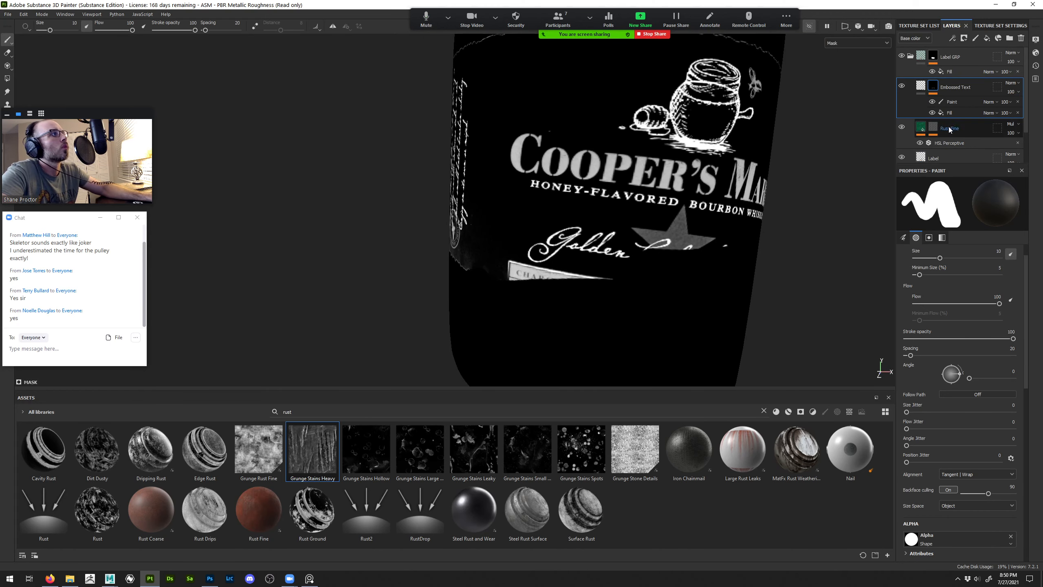
left_click(951, 101)
key("F2")
scroll(617, 313, "up", 3)
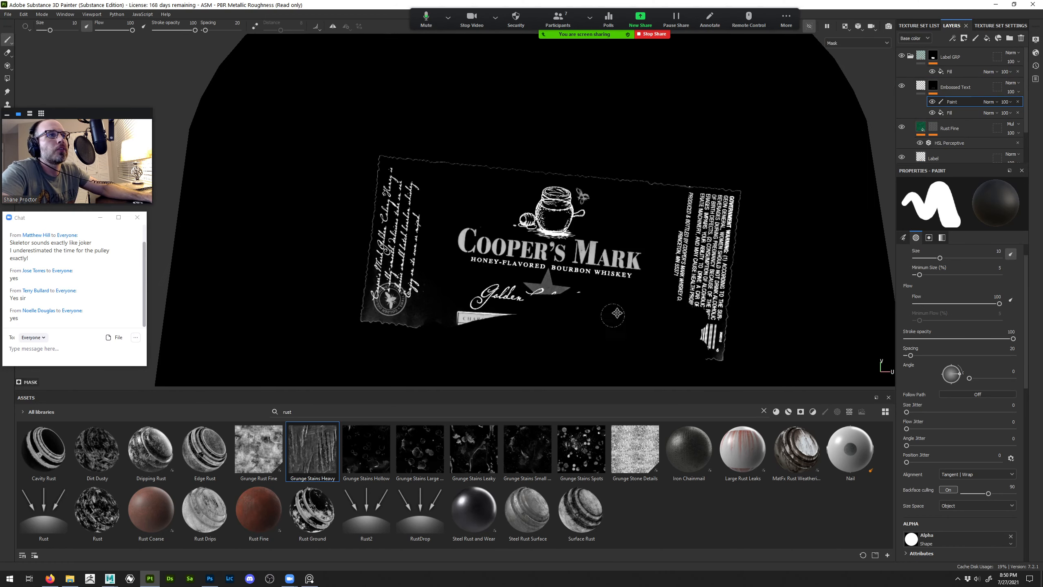
middle_click_drag(617, 313, 758, 299, "alt")
mouse_move(587, 263)
right_mouse_down("alt")
mouse_move(651, 325)
mouse_move(698, 327)
right_mouse_up("alt")
mouse_move(697, 327)
left_mouse_down()
mouse_move(472, 267)
mouse_move(477, 310)
mouse_move(531, 175)
left_mouse_up()
middle_click_drag(531, 174, 451, 175, "alt")
middle_click_drag(637, 110, 605, 168, "alt")
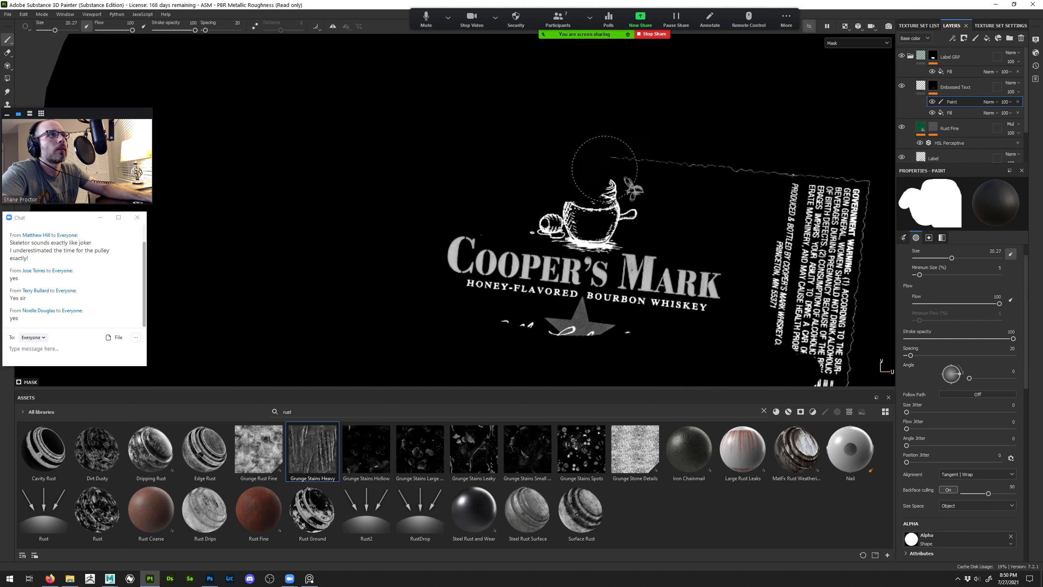
mouse_move(604, 168)
left_mouse_down()
mouse_move(583, 207)
mouse_move(542, 207)
mouse_move(569, 198)
mouse_move(601, 214)
left_mouse_up()
middle_click_drag(768, 221, 582, 177, "alt")
mouse_move(632, 189)
left_mouse_down()
mouse_move(645, 168)
mouse_move(617, 179)
mouse_move(587, 233)
left_mouse_up()
mouse_move(586, 233)
middle_mouse_down("alt")
mouse_move(652, 173)
mouse_move(631, 259)
middle_mouse_up("alt")
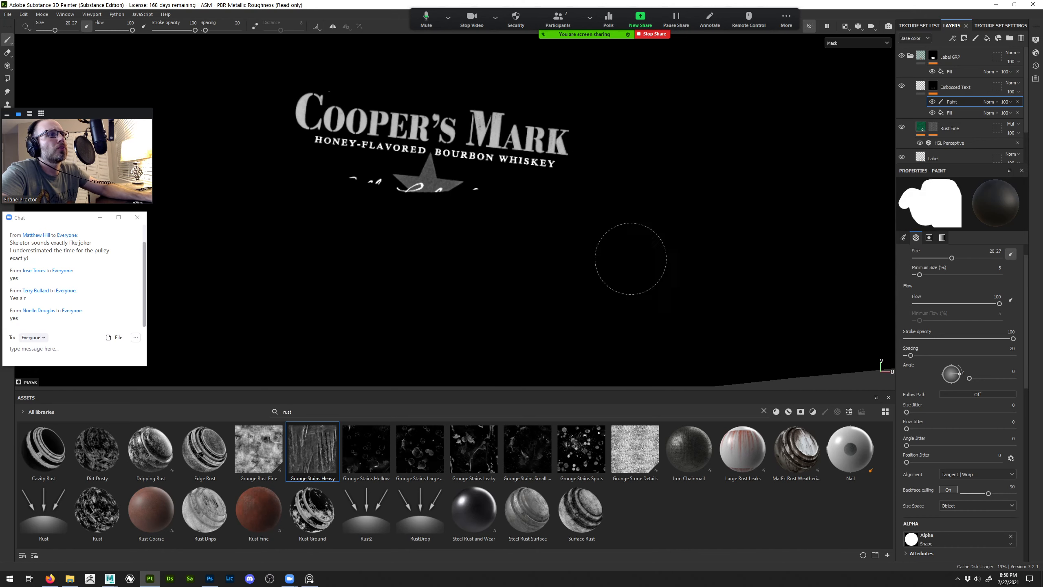
Paint out the star and script remnants beneath "Honey-Flavored Bourbon Whiskey" in the mask, using a small brush of about 2.25
right_click_drag(630, 259, 443, 181, "alt")
middle_click_drag(444, 181, 563, 248, "alt")
left_click_drag(562, 247, 558, 256)
key("ctrl+z")
right_click_drag(559, 256, 544, 256, "ctrl")
mouse_move(512, 244)
left_mouse_down()
mouse_move(490, 245)
mouse_move(532, 232)
left_mouse_up()
right_click_drag(533, 233, 531, 216, "ctrl")
left_click_drag(531, 216, 532, 198)
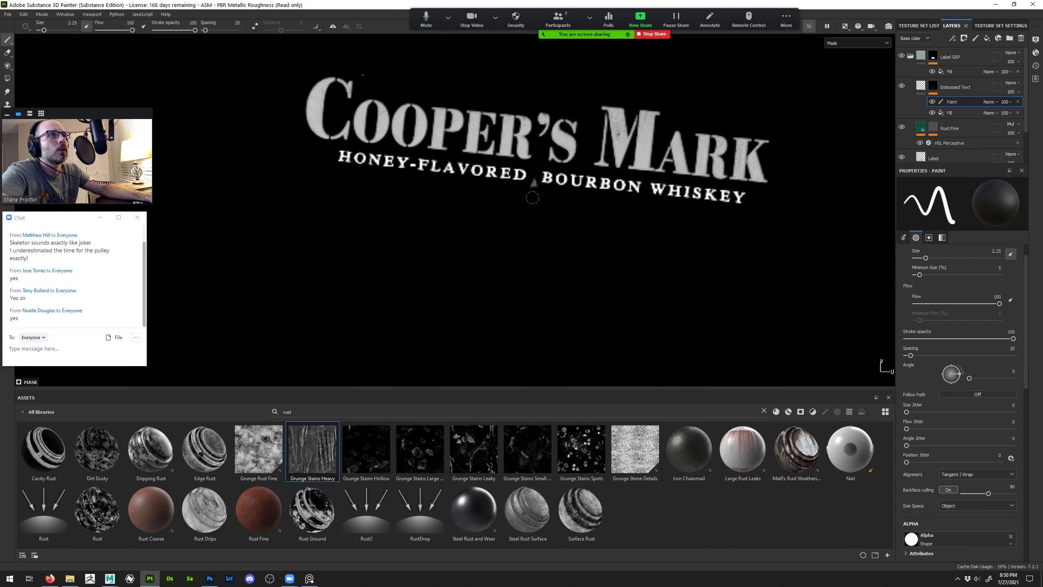
right_click_drag(657, 248, 338, 181, "alt")
middle_click_drag(701, 160, 674, 235, "alt")
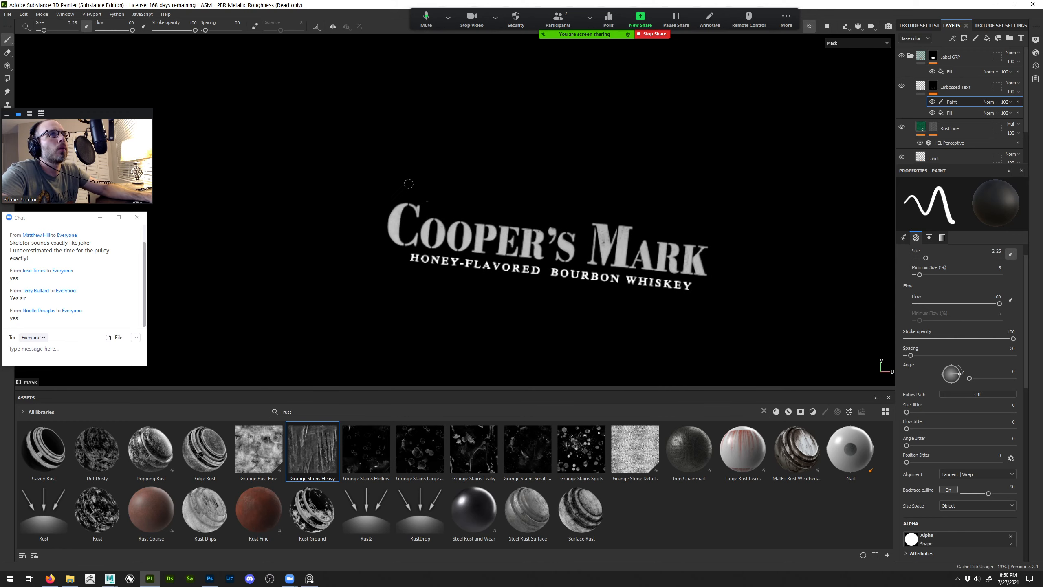
Return to the 3D material display and lower the Embossed Text fill's height to about -0.09
key("F2")
key("m")
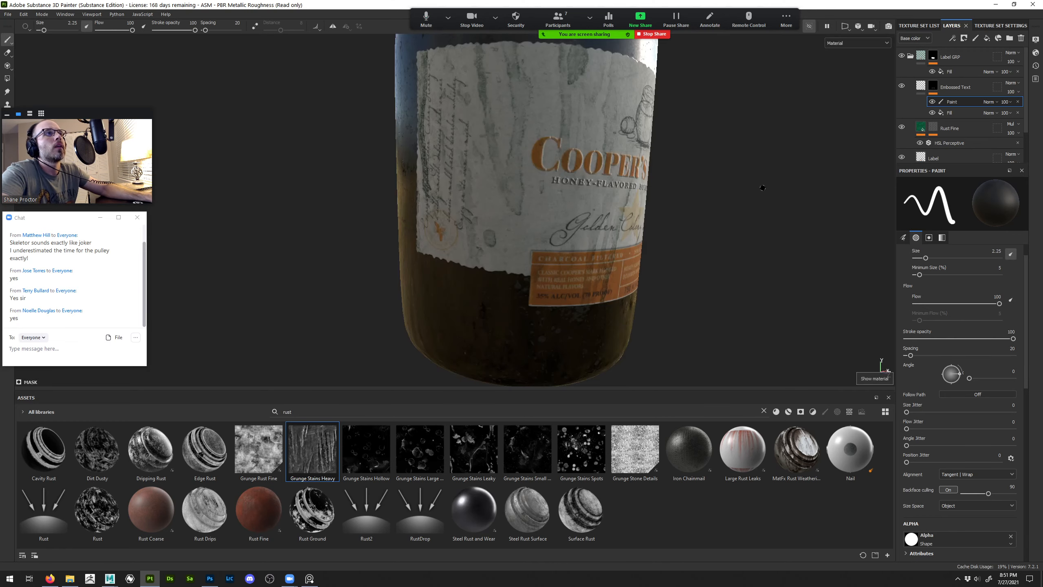
left_click_drag(761, 186, 657, 185, "alt")
right_click_drag(657, 184, 927, 373, "alt")
middle_click_drag(718, 136, 628, 209, "alt")
right_click_drag(628, 209, 528, 181, "alt")
left_click(920, 86)
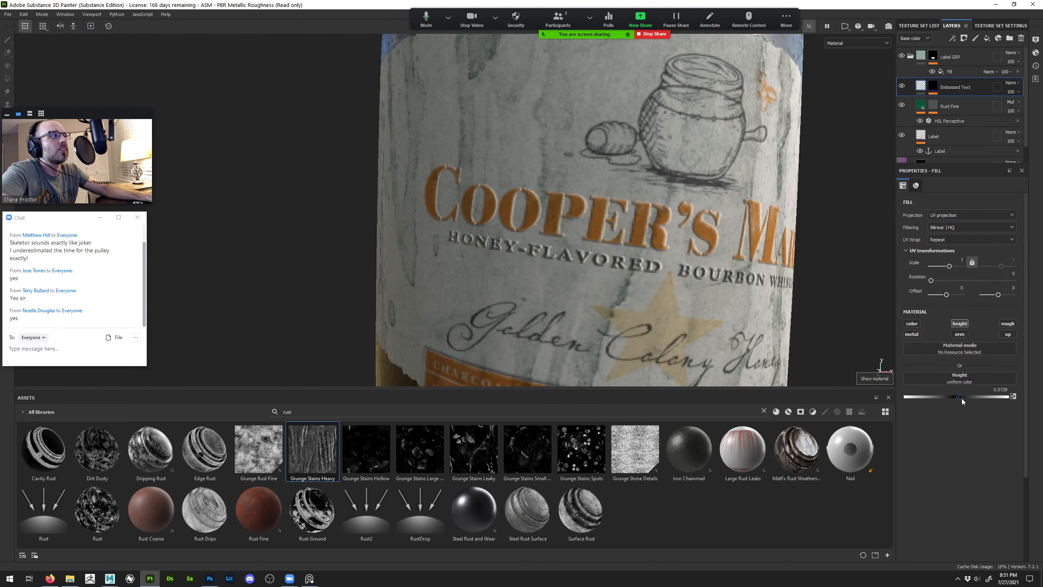
mouse_move(960, 397)
left_mouse_down()
mouse_move(997, 397)
mouse_move(951, 399)
left_mouse_up()
left_click_drag(657, 254, 525, 214, "alt")
Check the Embossed Text mask alone, enable the layer's color channel and try red and bright green as its base color
left_click(933, 87, "alt")
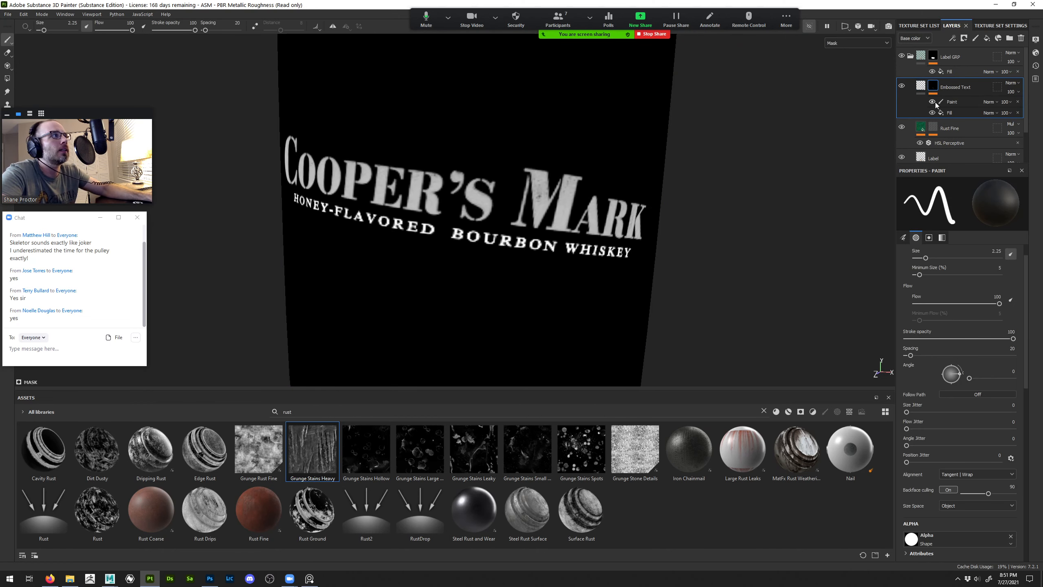
mouse_move(937, 87)
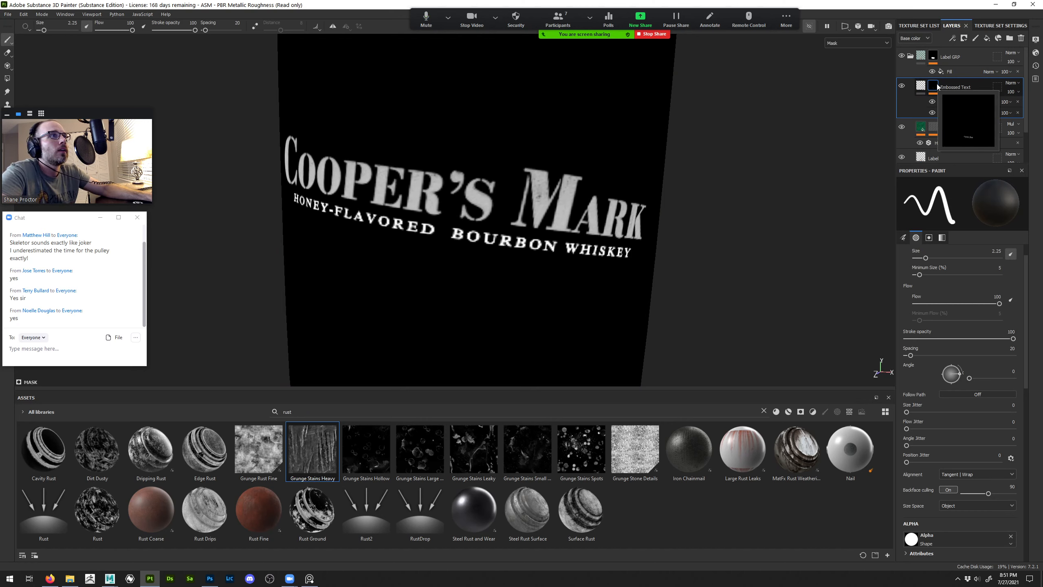
right_click(938, 87)
left_click(957, 90)
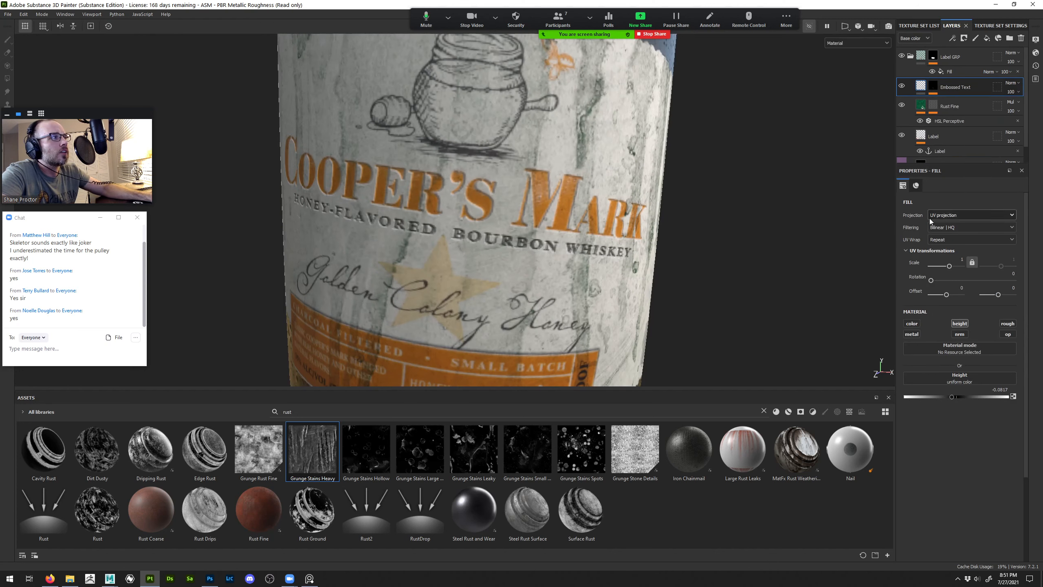
left_click(910, 324)
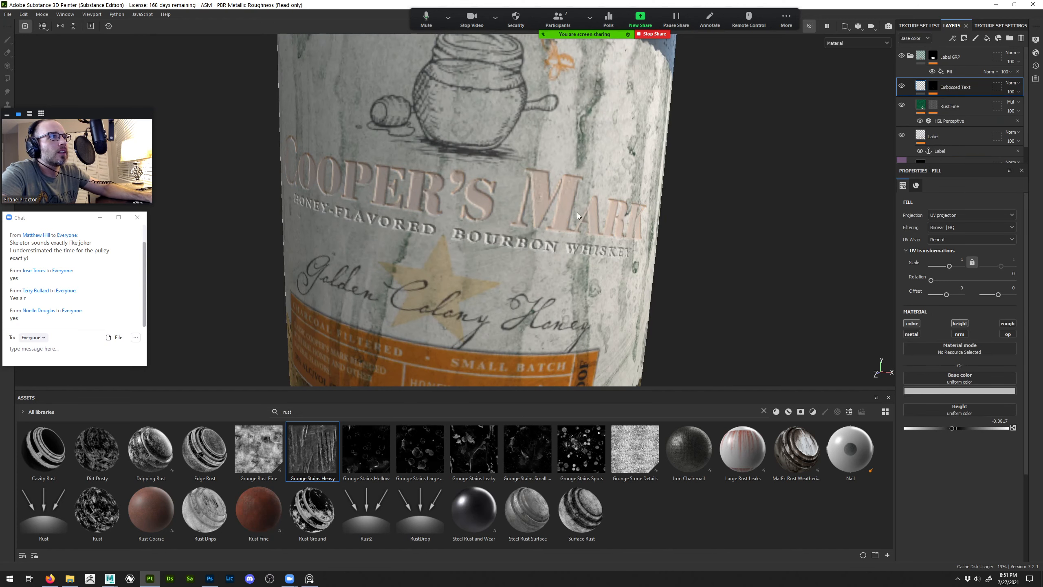
scroll(568, 215, "up", 4)
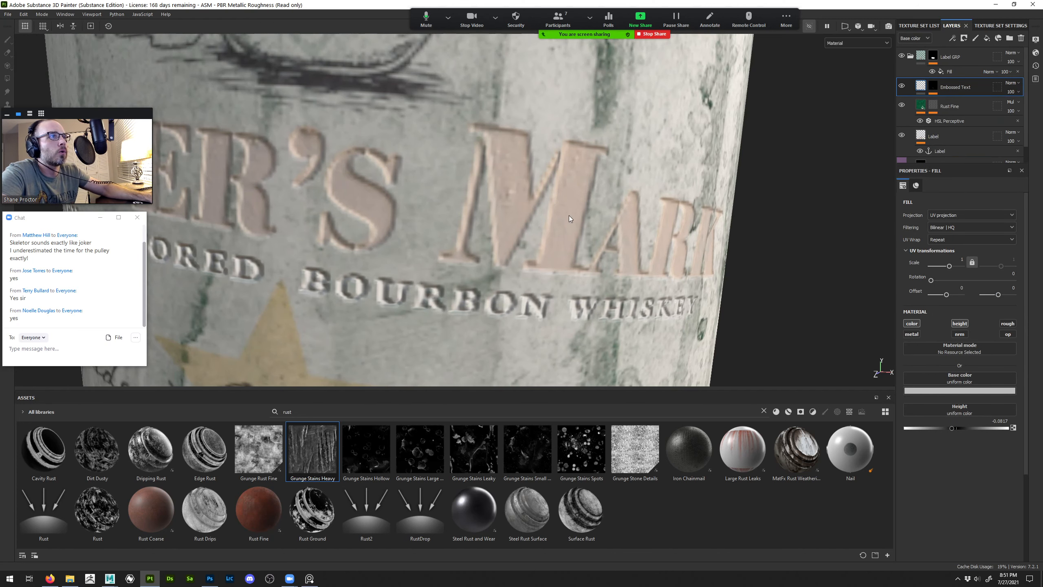
left_click(968, 391)
left_click(977, 419)
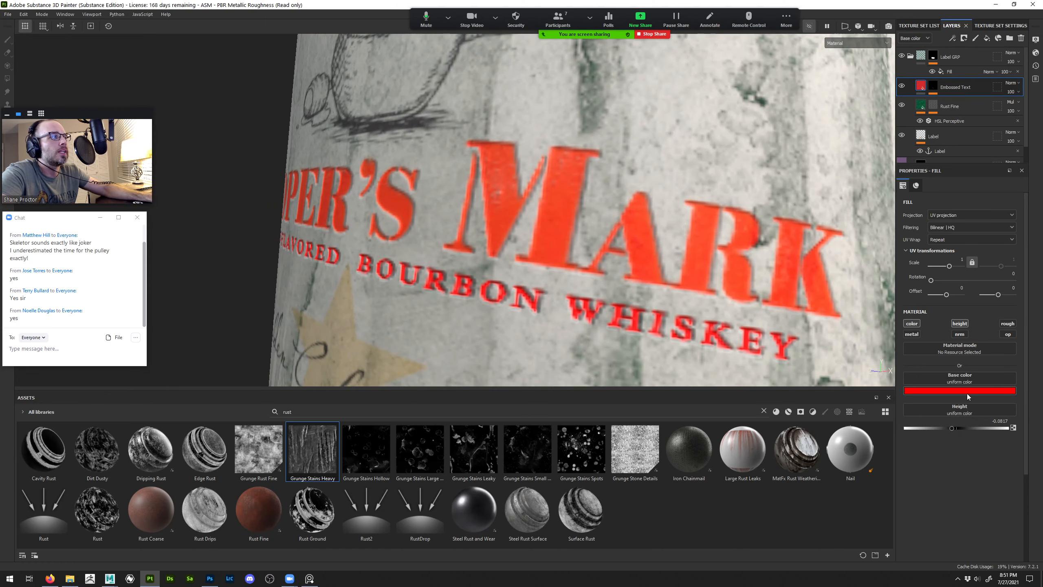
left_click(967, 391)
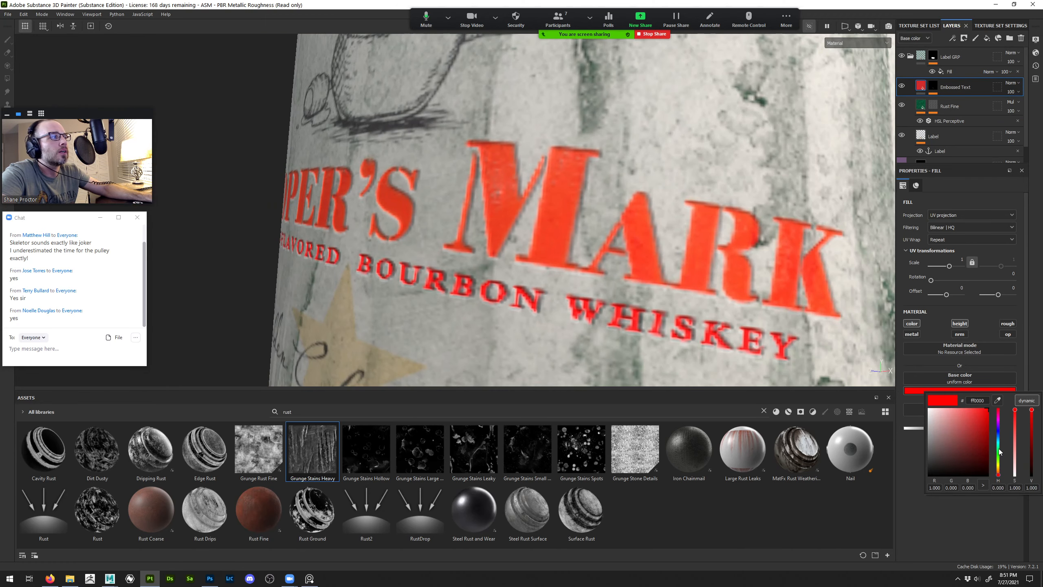
left_click(1023, 429)
Add a Levels effect to the Embossed Text mask and set its white input level to about 0.634
left_click(932, 87)
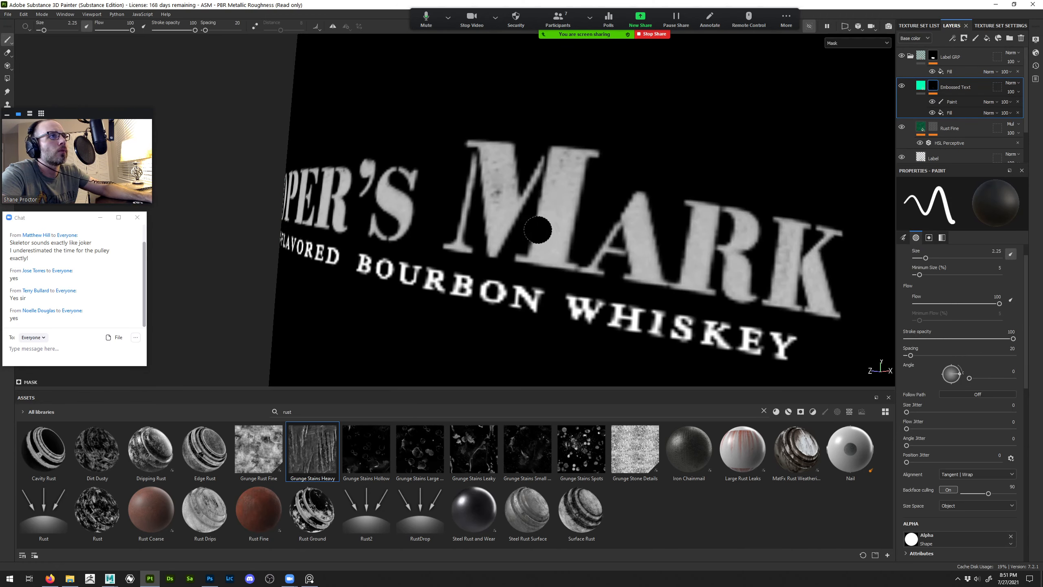
right_click(932, 88)
left_click(958, 403)
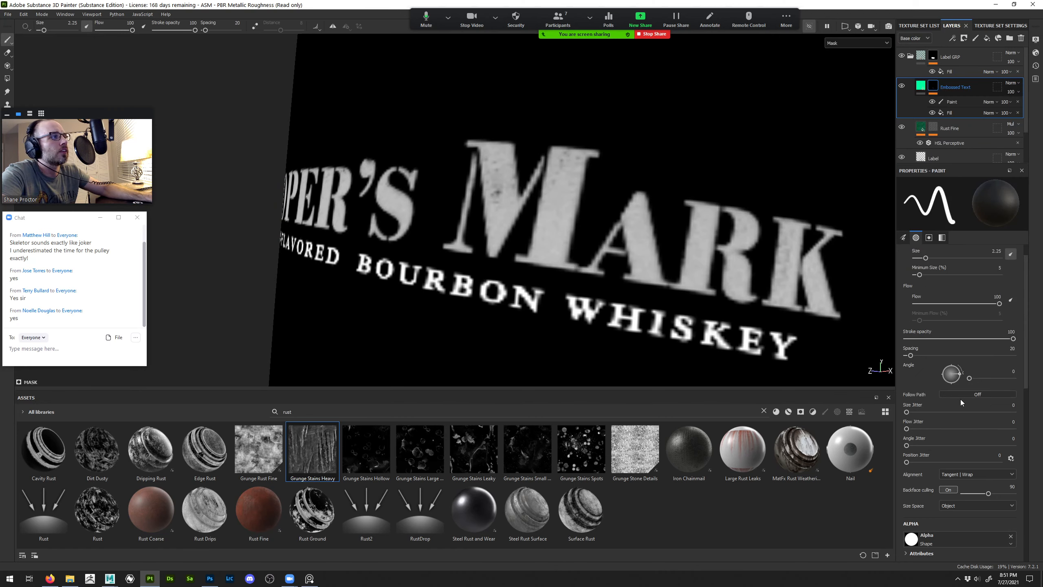
left_click_drag(1020, 205, 955, 208)
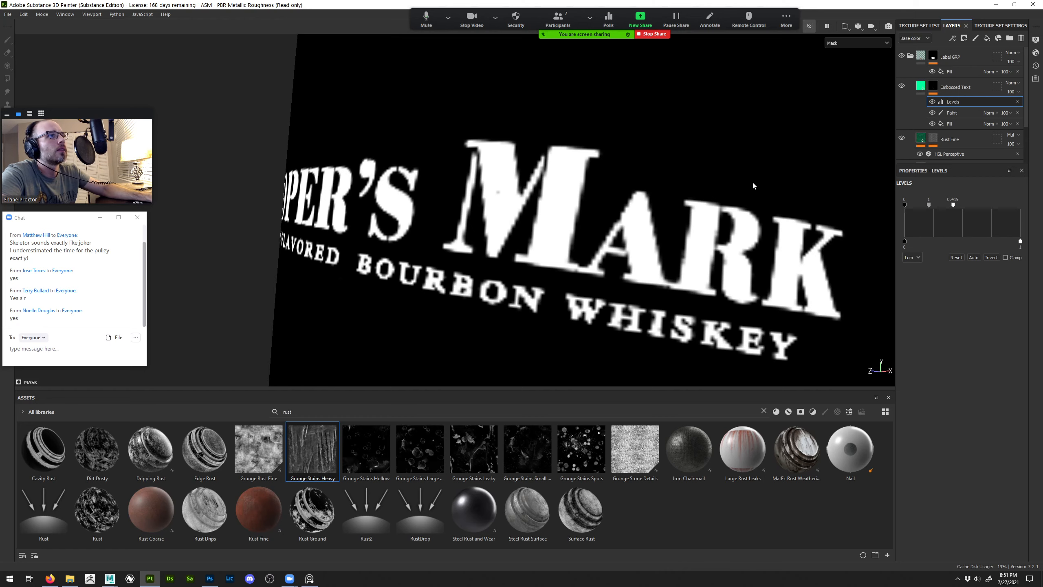
left_click_drag(956, 205, 978, 210)
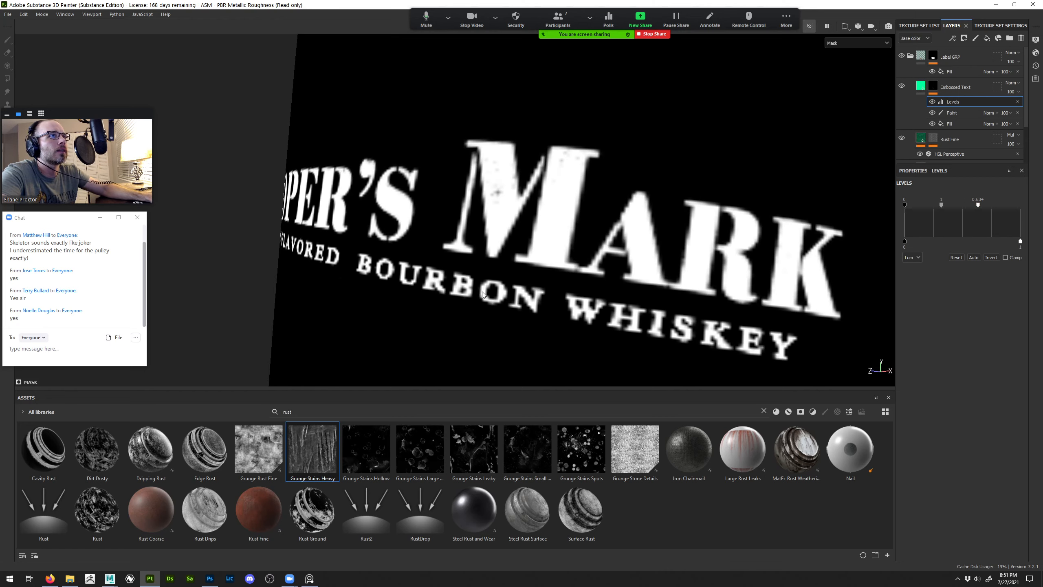
key("m")
scroll(540, 204, "down", 6)
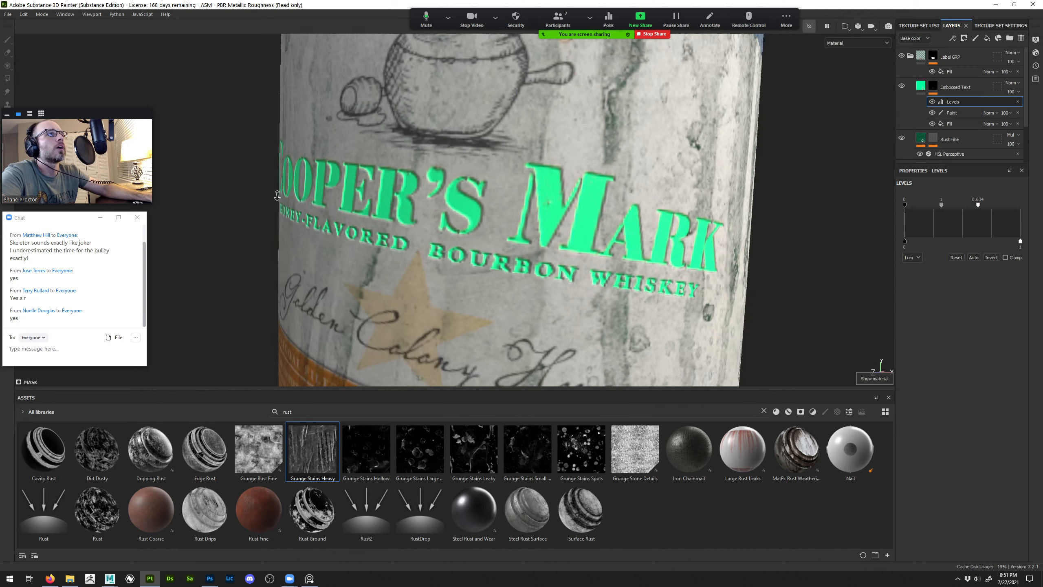
Search the assets for gold and apply the Gold Pure material to the Embossed Text fill
left_click(911, 97)
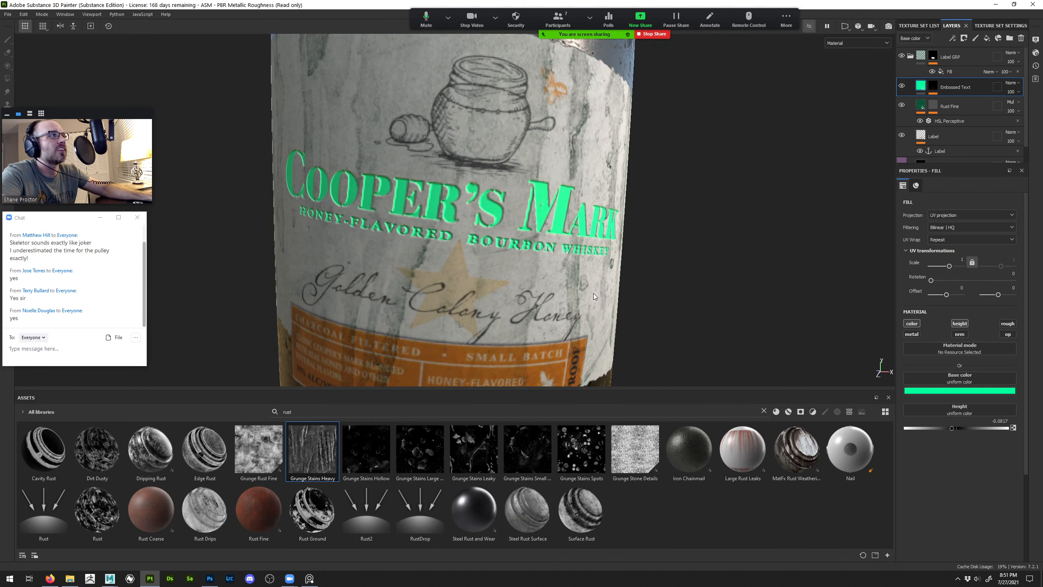
double_click(428, 410)
type("gold")
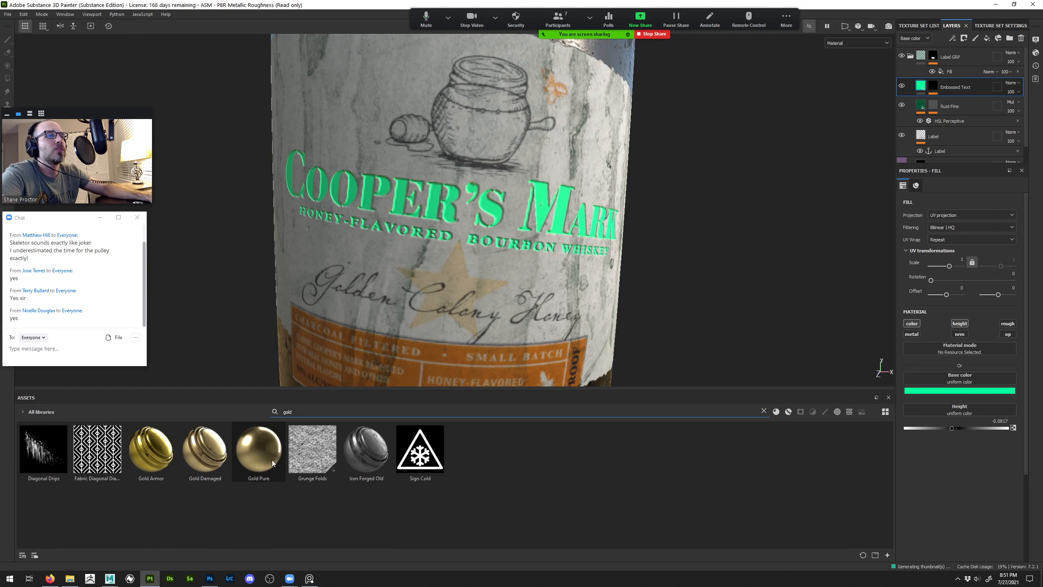
left_click_drag(258, 450, 929, 351)
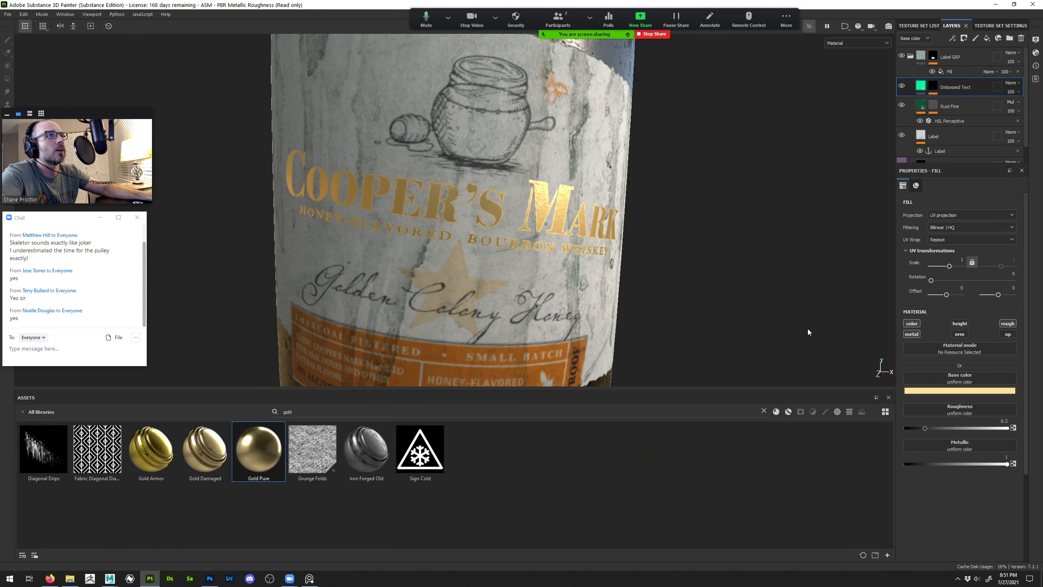
Try a roughness of about 0.1167 on the gold fill and enable its height channel with a height of about 0.04
scroll(712, 291, "up", 2)
left_click_drag(922, 427, 917, 431)
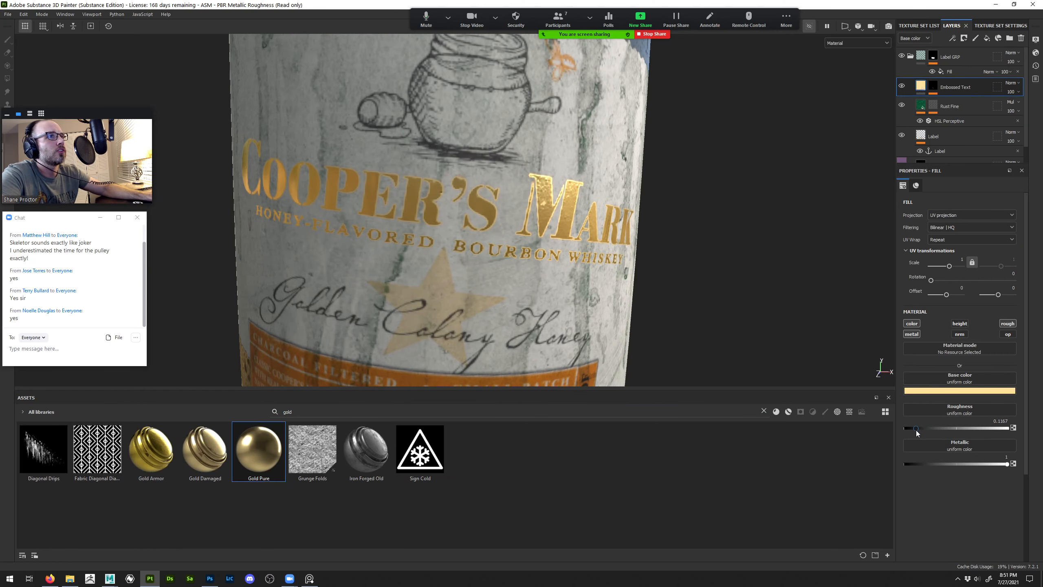
left_click(959, 323)
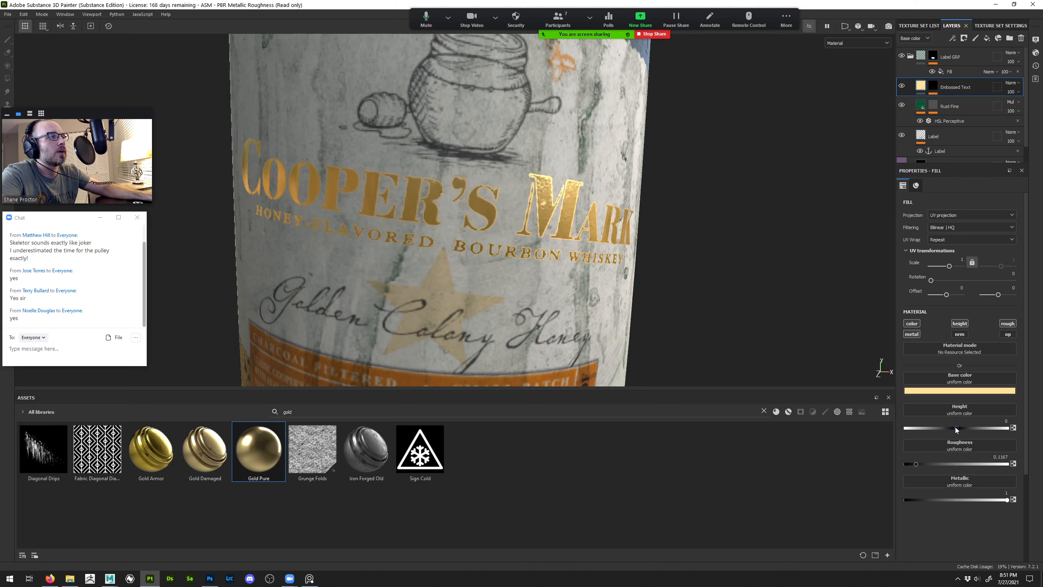
left_click(955, 427)
left_click_drag(956, 428, 958, 428)
scroll(435, 291, "down", 5)
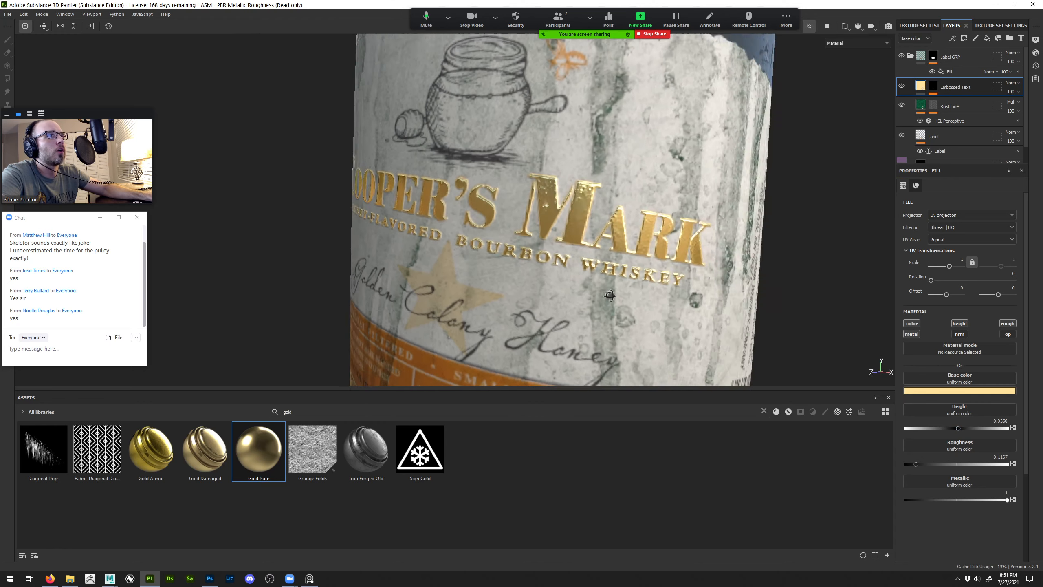
left_click_drag(434, 290, 405, 292, "alt")
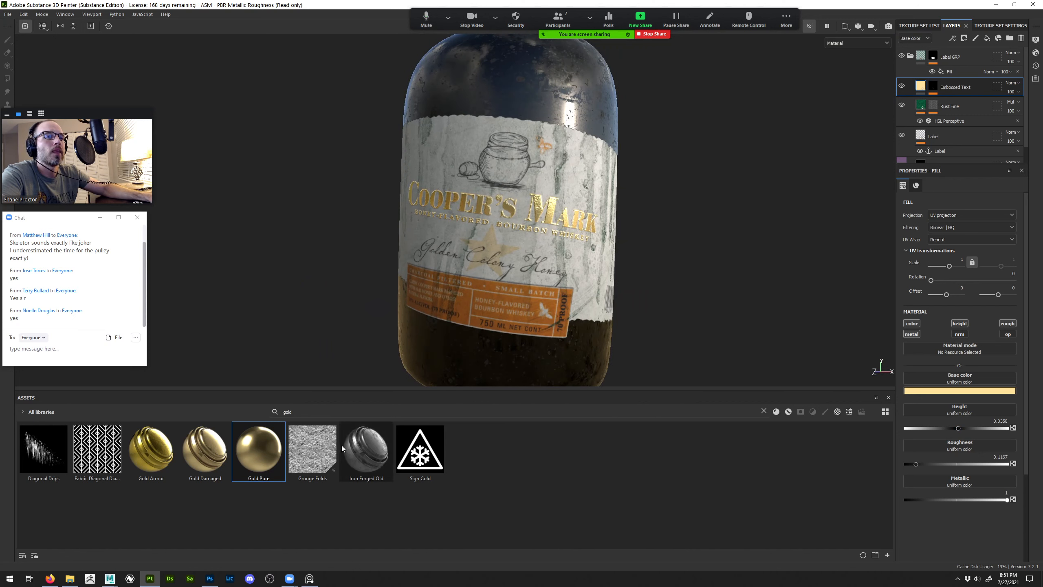
scroll(540, 235, "up", 4)
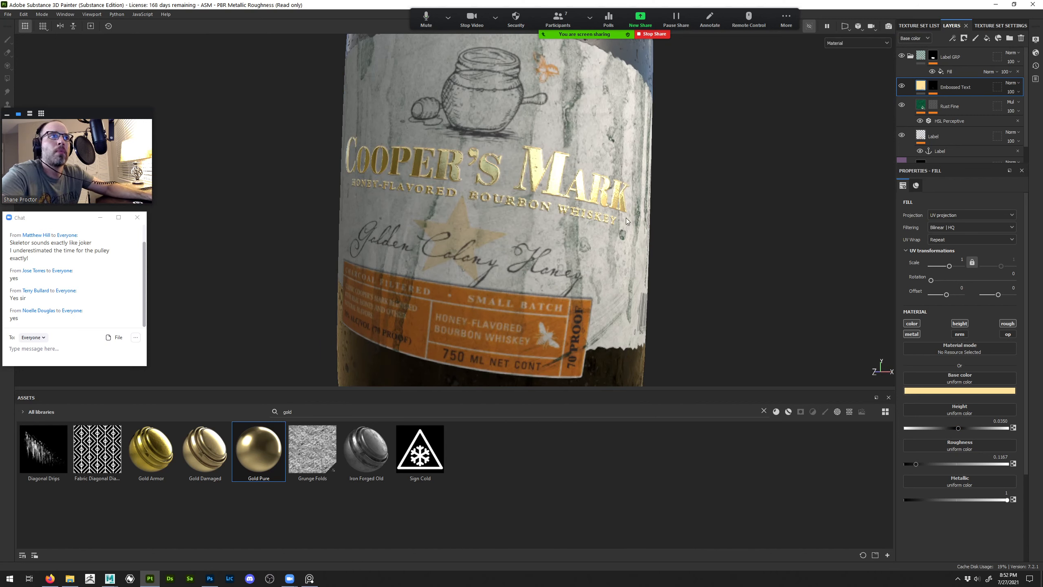
left_click_drag(958, 427, 955, 427)
left_click_drag(447, 230, 496, 220, "alt")
Undo the height, roughness and gold material edits on the Embossed Text fill and redo the Gold Pure assignment
key("ctrl+z")
key("ctrl+z")
key("ctrl+z")
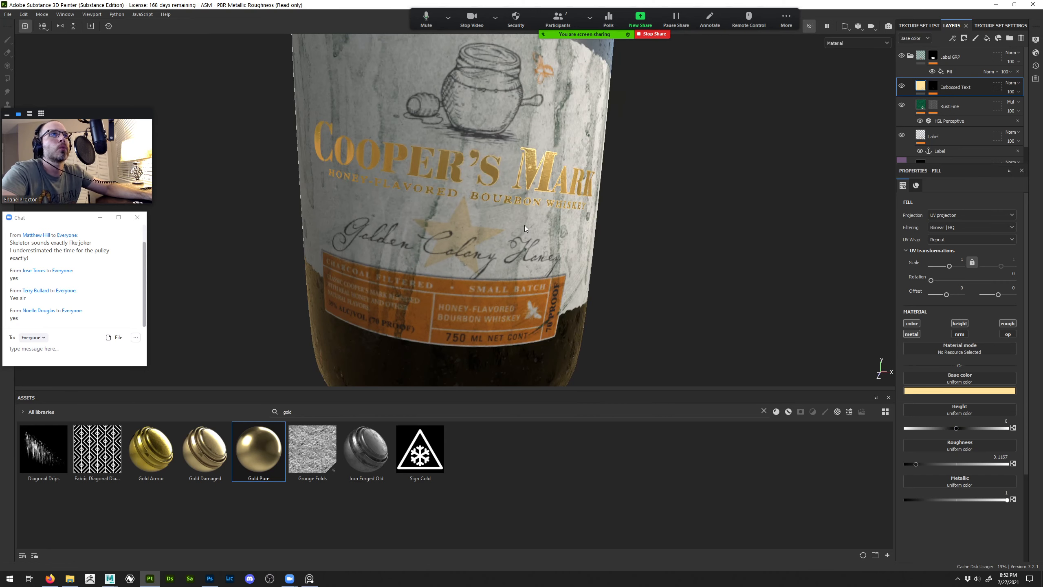
right_click_drag(593, 180, 703, 284, "alt")
key("ctrl+z")
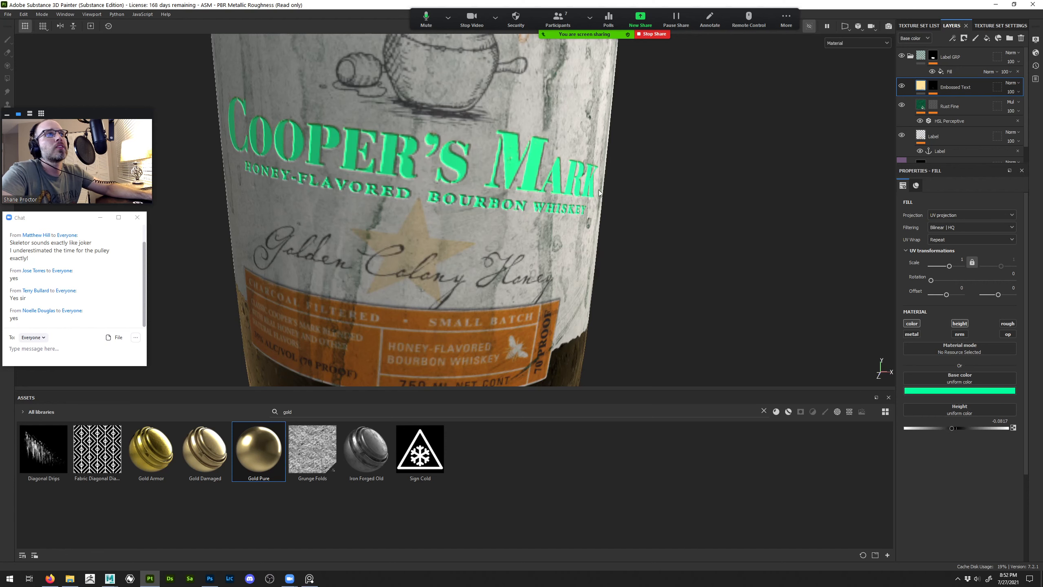
left_click(25, 14)
left_click(38, 33)
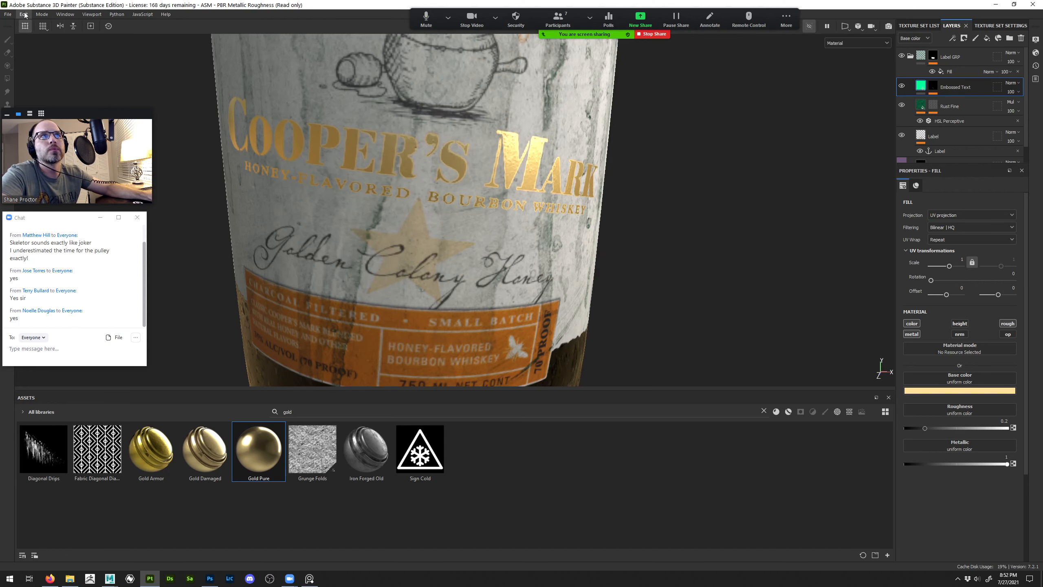
Redo the roughness change of 0.1167 on the Embossed Text gold fill
left_click(24, 15)
left_click(36, 33)
left_click_drag(581, 148, 544, 151, "alt")
right_click_drag(544, 151, 617, 186, "alt")
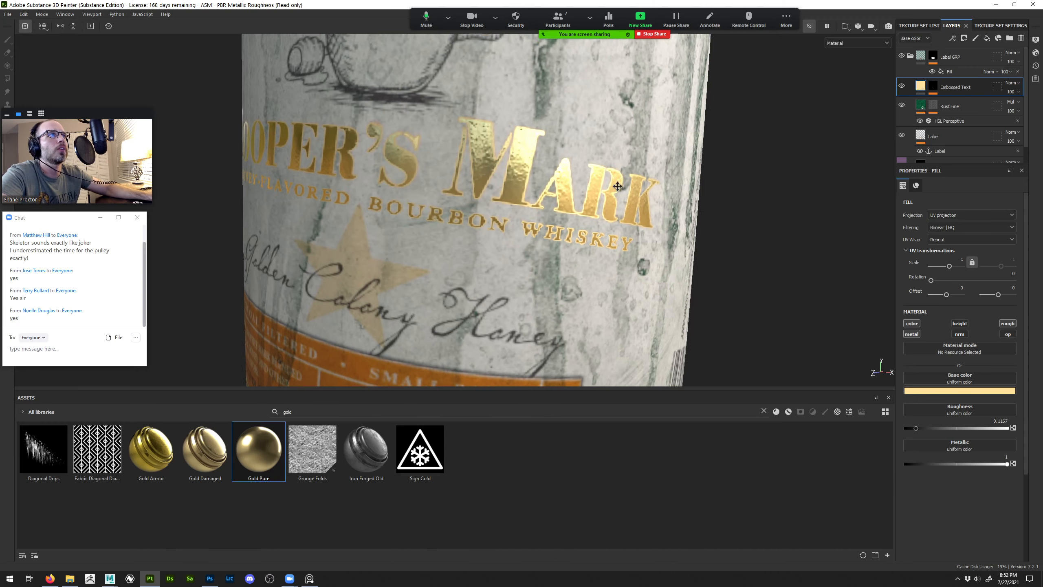
left_click_drag(618, 186, 543, 168, "alt")
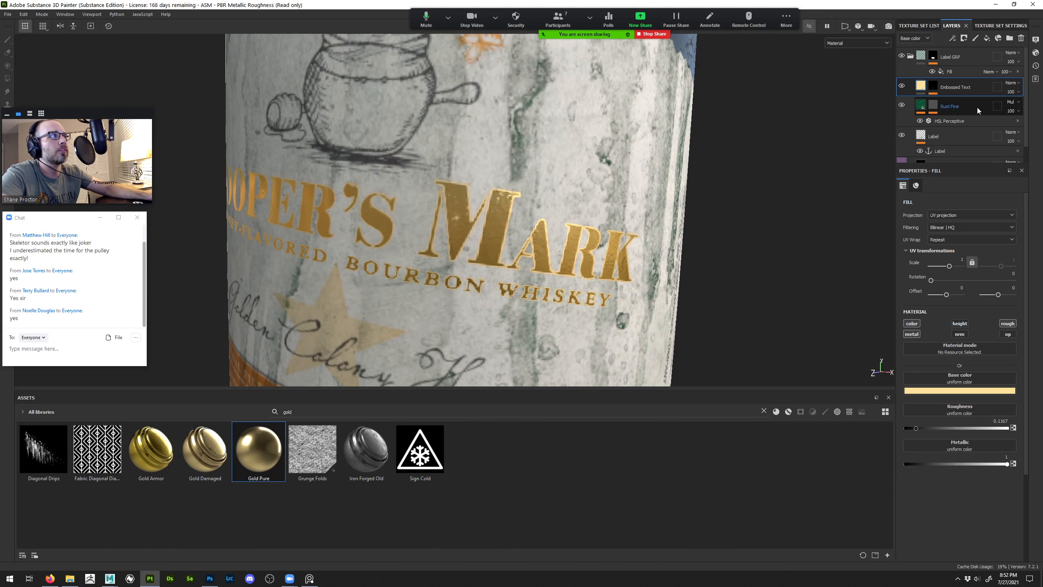
Move the Rust Fine layer above the Embossed Text layer inside the label group
left_click_drag(950, 104, 949, 80)
right_click_drag(759, 169, 412, 208, "alt")
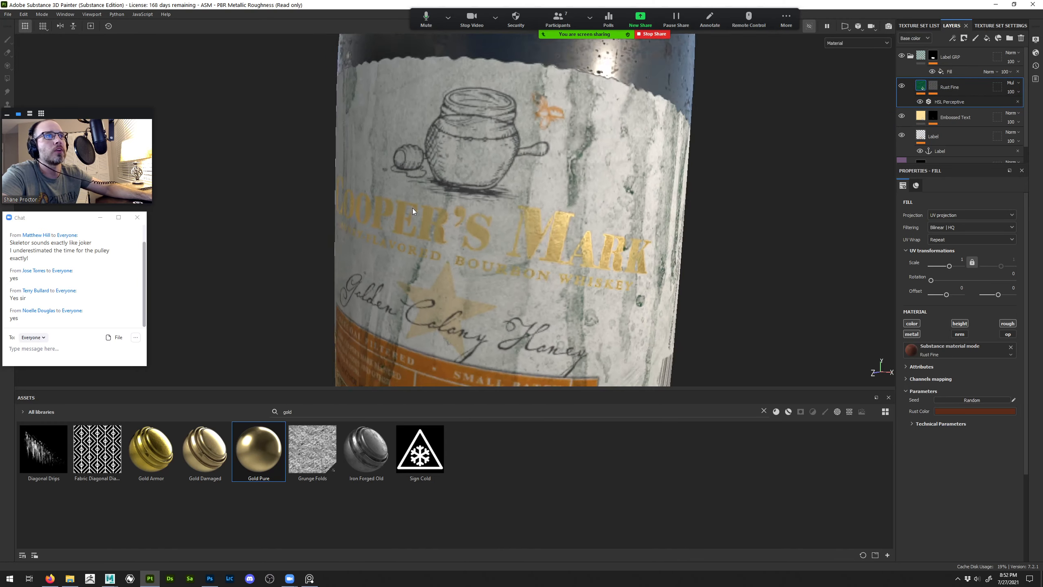
left_click_drag(412, 208, 507, 200, "alt")
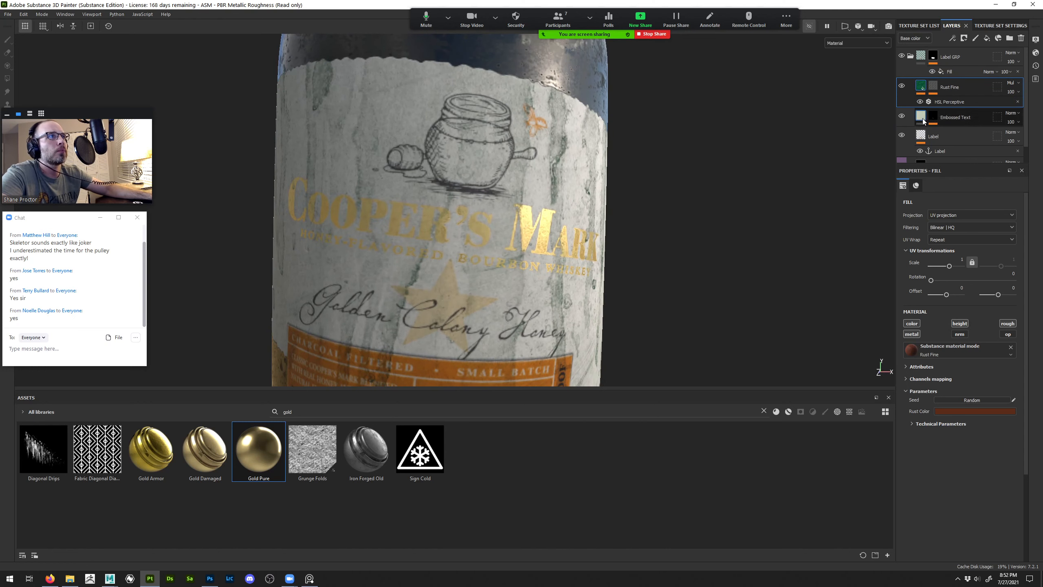
Limit the Embossed Text fill to its height channel only and set the height to about -0.0428
left_click(960, 117)
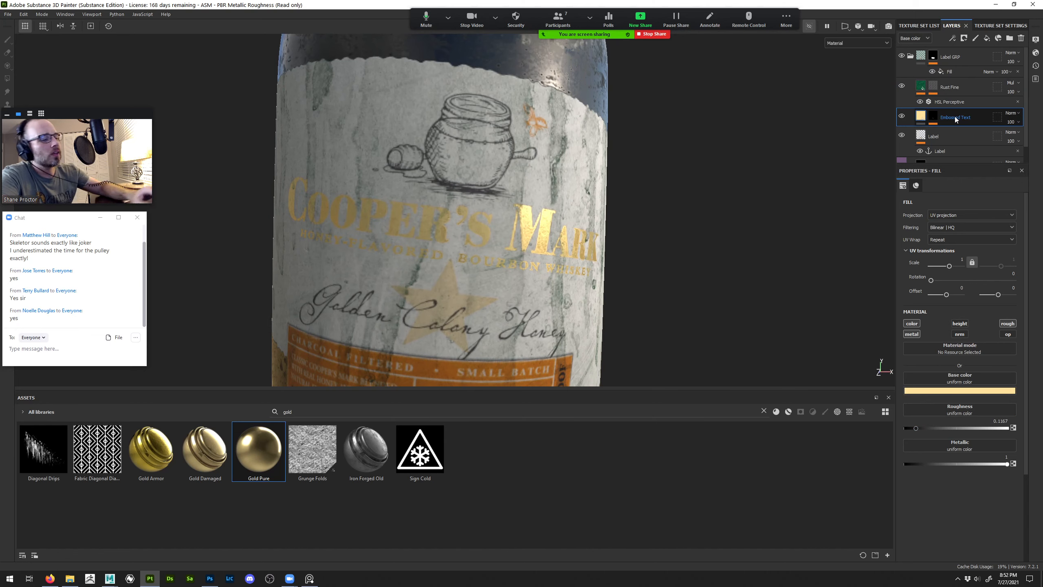
left_click(958, 324)
left_click_drag(953, 398, 955, 399)
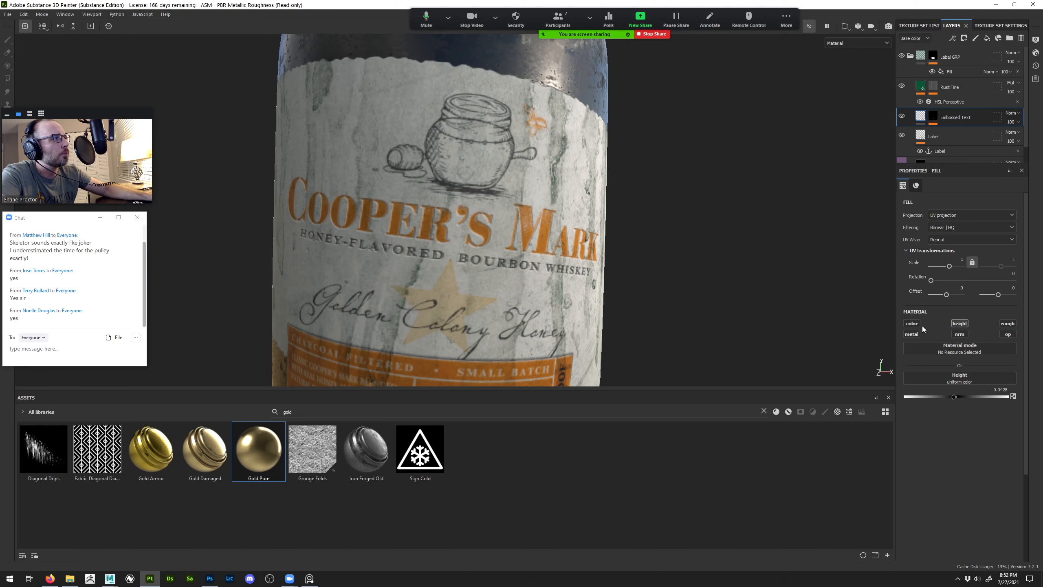
Enable the roughness channel on the Embossed Text fill and set it to about 0.0311
left_click(1006, 325)
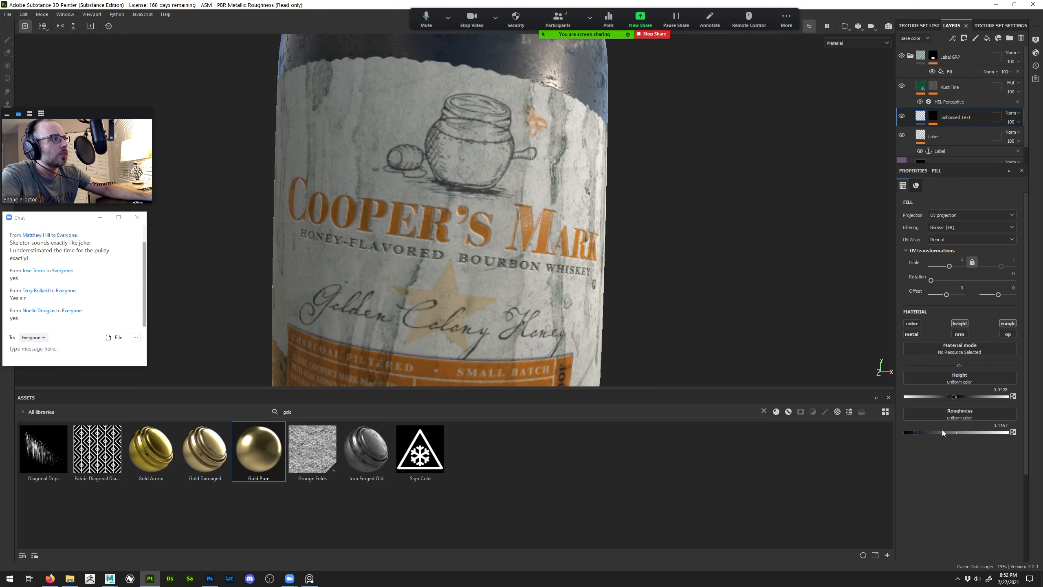
left_click_drag(678, 246, 655, 214, "alt")
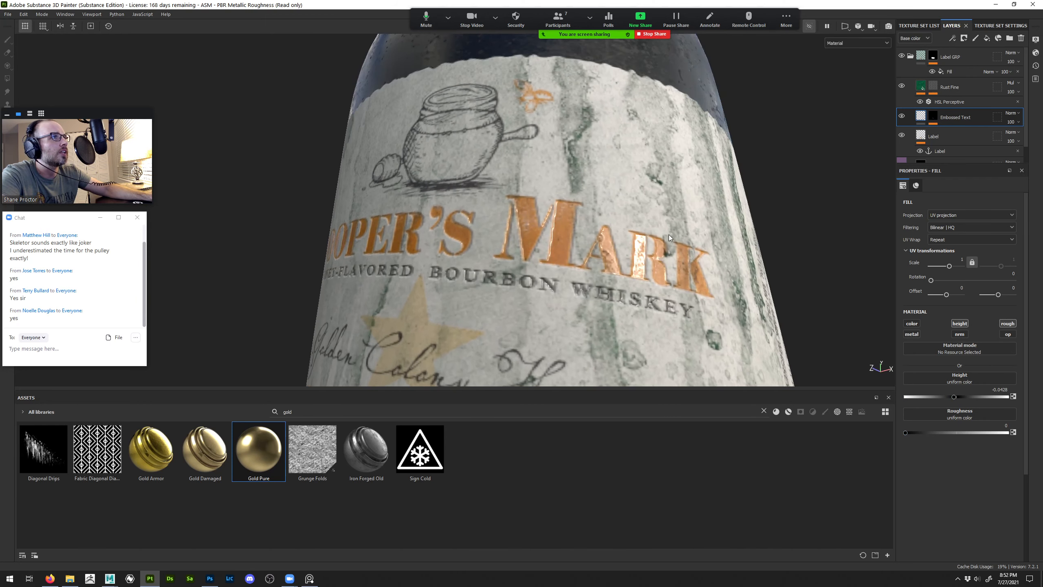
right_click_drag(668, 235, 653, 261, "shift")
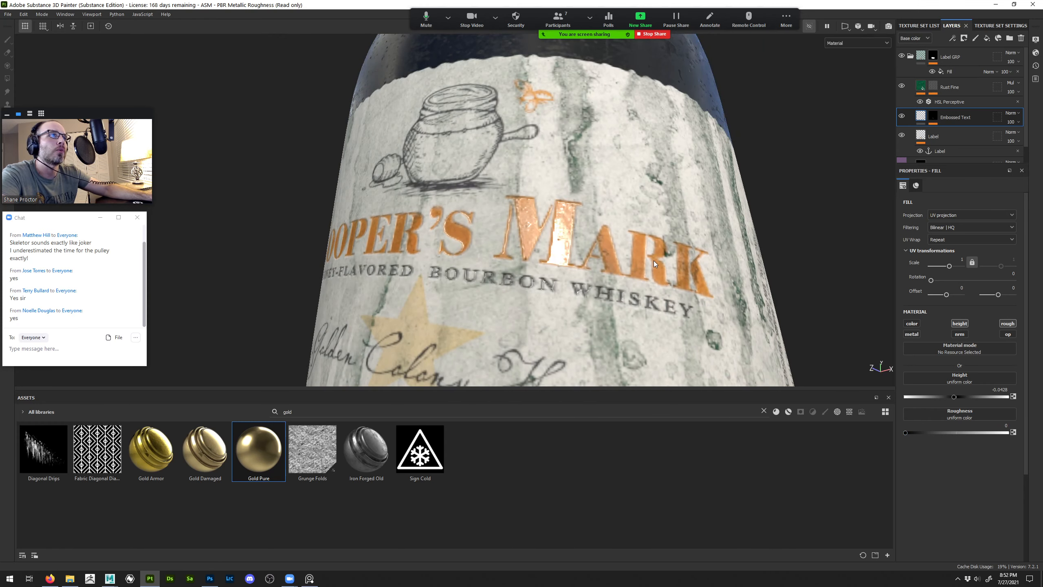
left_click_drag(905, 433, 910, 433)
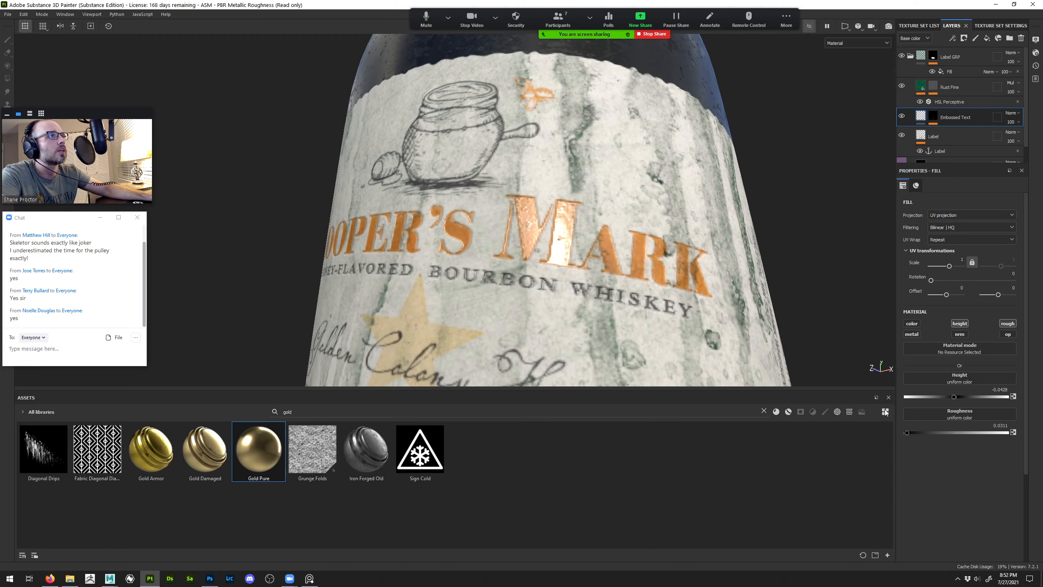
left_click_drag(583, 312, 636, 305, "alt")
right_click_drag(635, 304, 682, 255, "alt")
left_click_drag(682, 254, 690, 281, "alt")
middle_click_drag(690, 280, 576, 245, "alt")
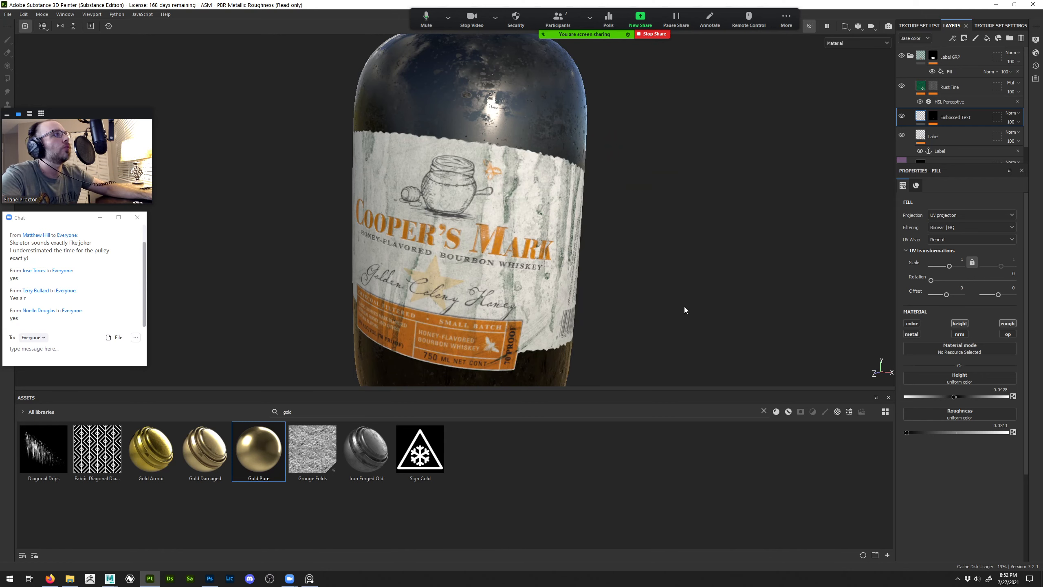
left_click_drag(564, 204, 582, 211, "alt")
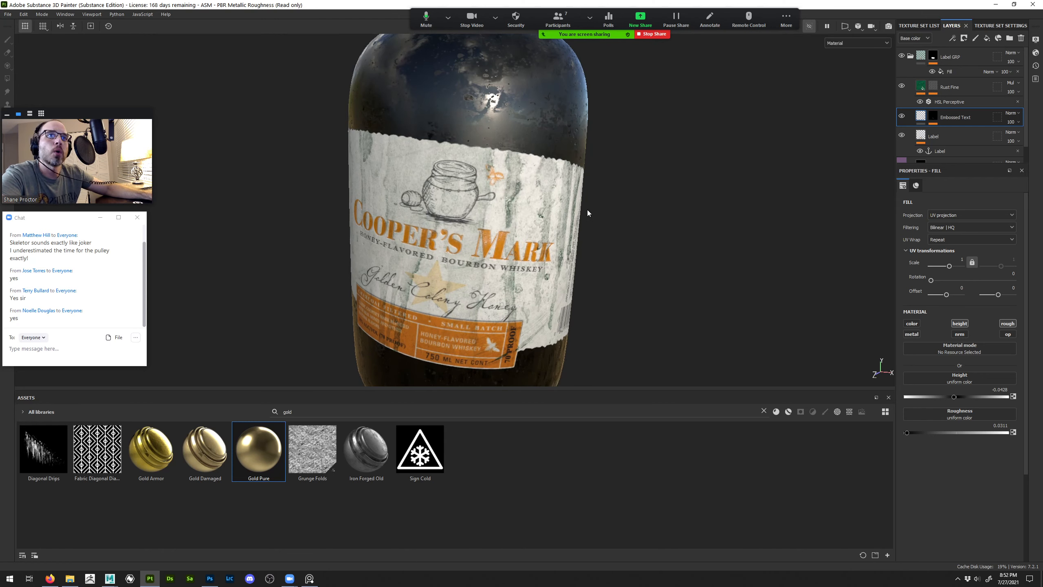
Try adding a Paint effect to the Label GRP mask and painting strokes across the label, and undo them
left_click(910, 56)
left_click(932, 55, "alt")
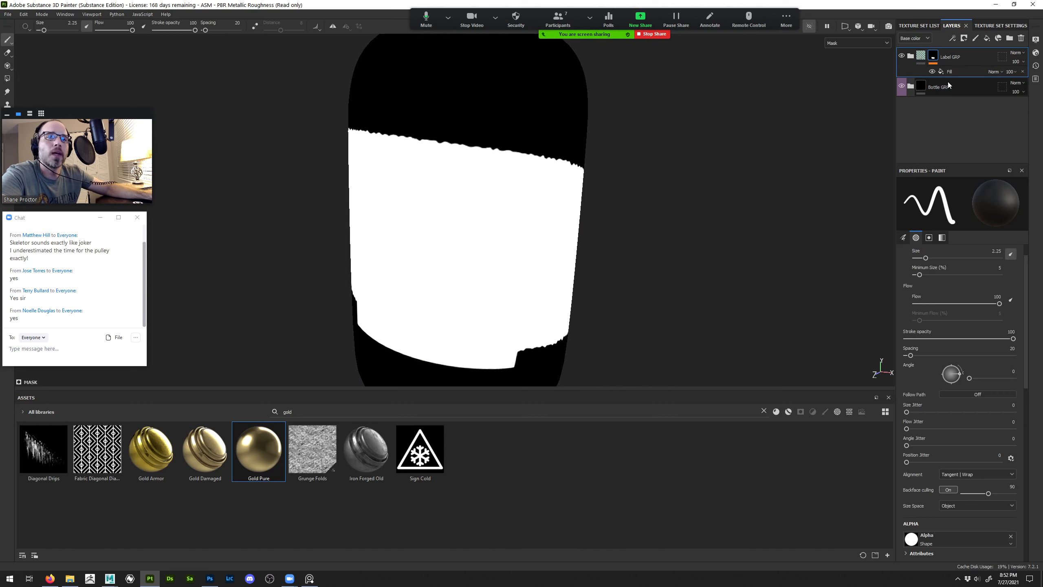
right_click(936, 57)
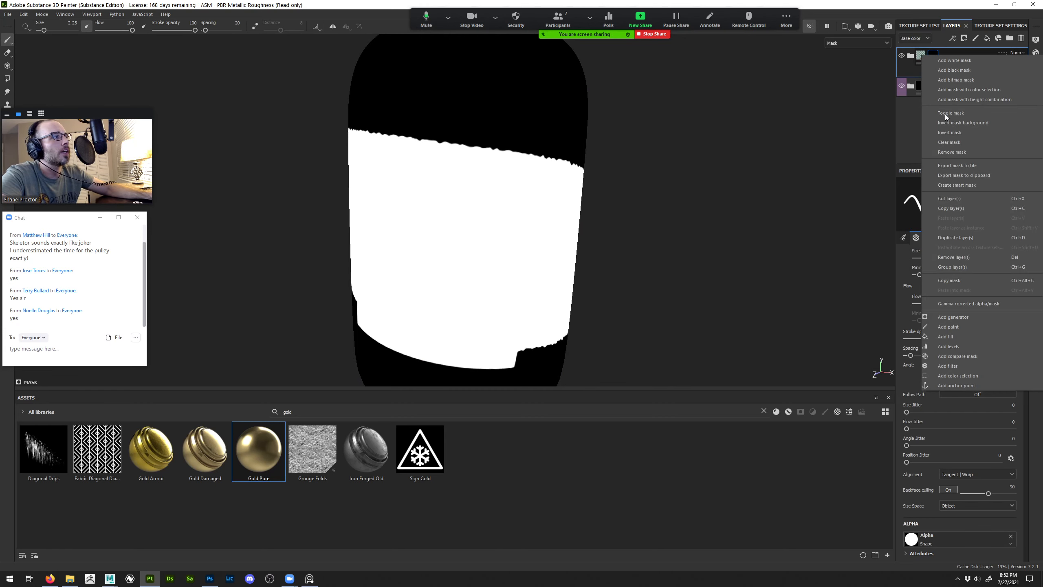
left_click(945, 326)
mouse_move(426, 241)
left_mouse_down()
mouse_move(427, 284)
mouse_move(491, 281)
left_mouse_up()
key("m")
mouse_move(416, 185)
left_mouse_down()
mouse_move(477, 230)
mouse_move(515, 341)
left_mouse_up()
key("ctrl+z")
key("ctrl+z")
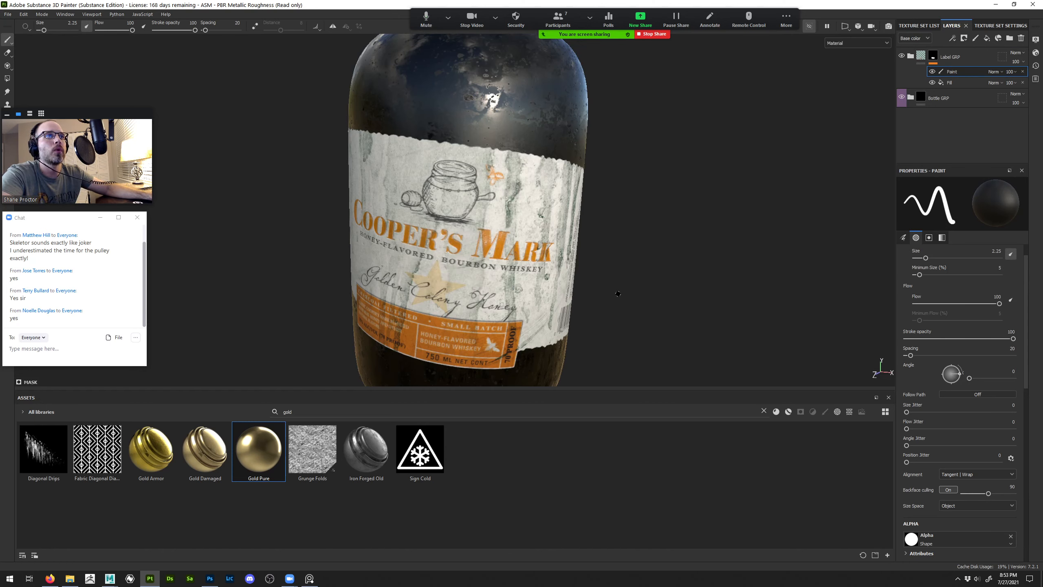
Add a Fill effect to the Label GRP mask above its existing fill
left_click(933, 54)
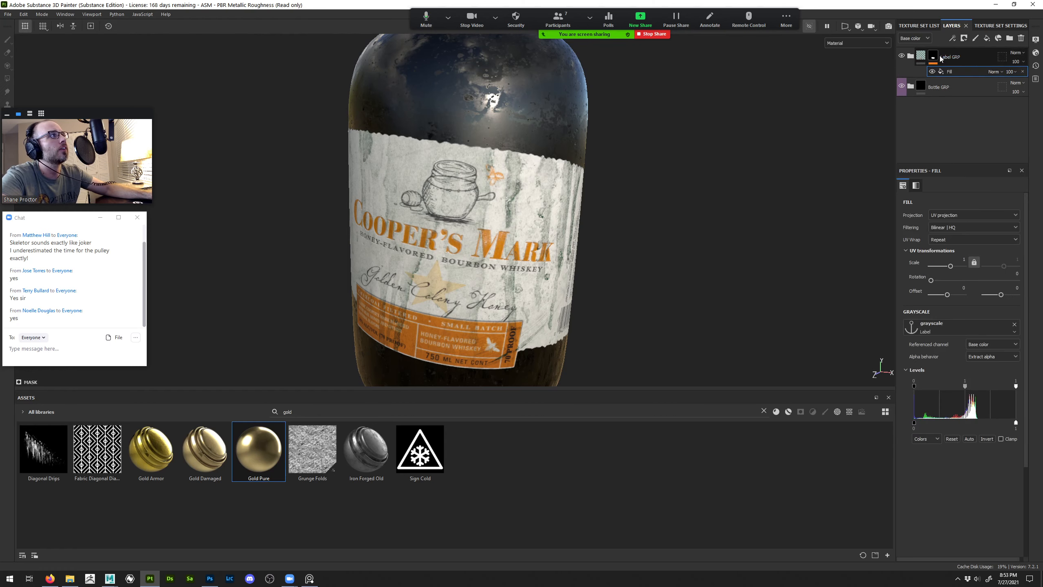
right_click(933, 55)
left_click(945, 362)
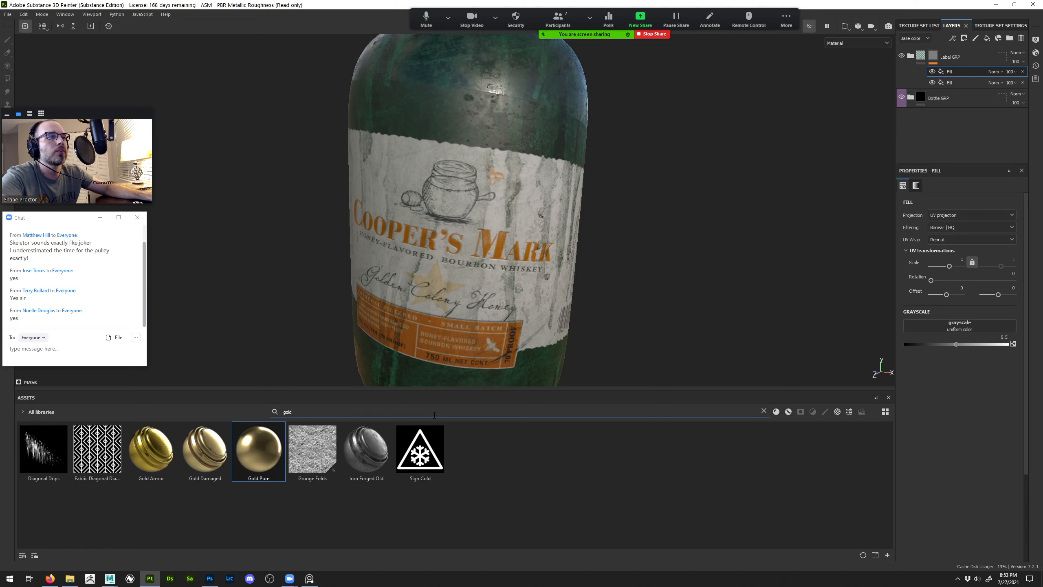
Search the assets for grunge and assign Grunge Map 007 to the new mask fill's grayscale
type("rung")
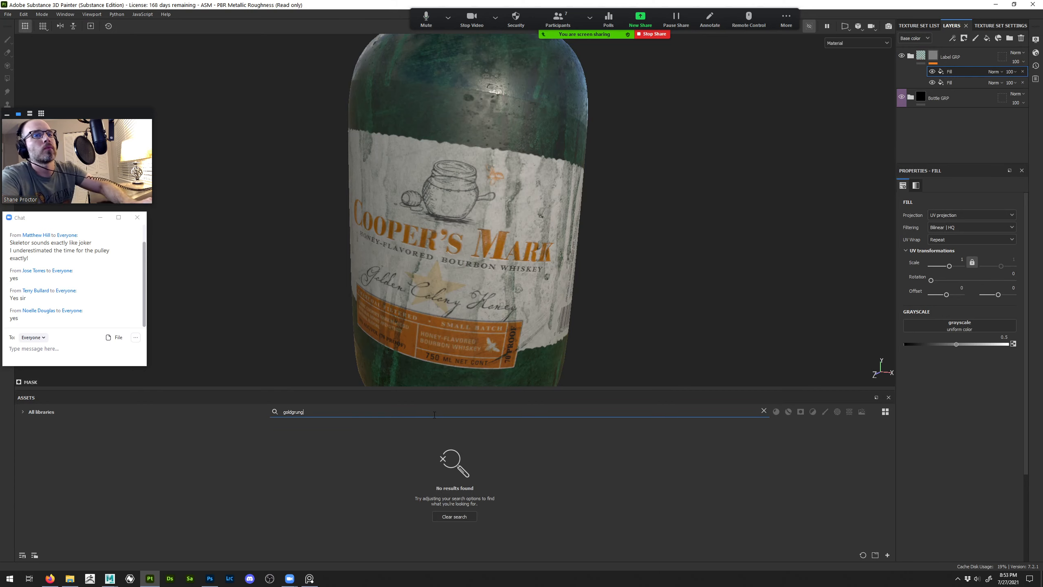
key("ctrl+a")
key("BackSpace")
type("grunge")
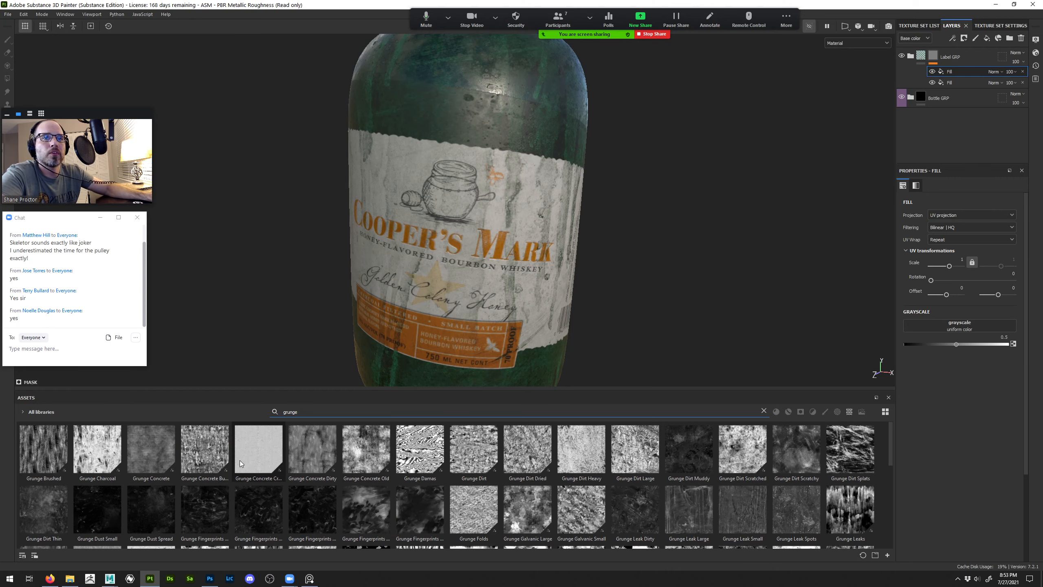
scroll(526, 495, "down", 10)
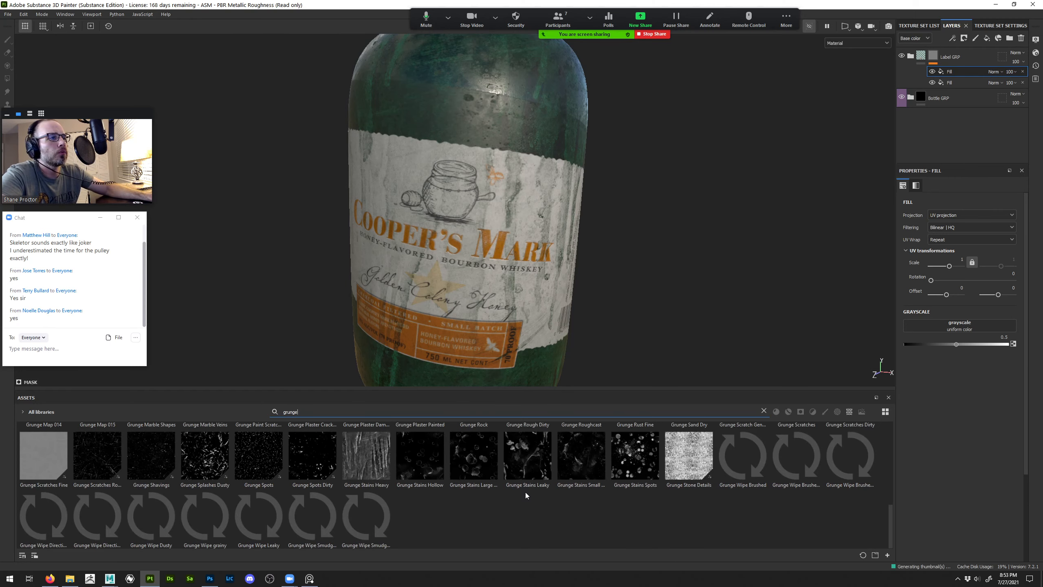
scroll(529, 485, "up", 3)
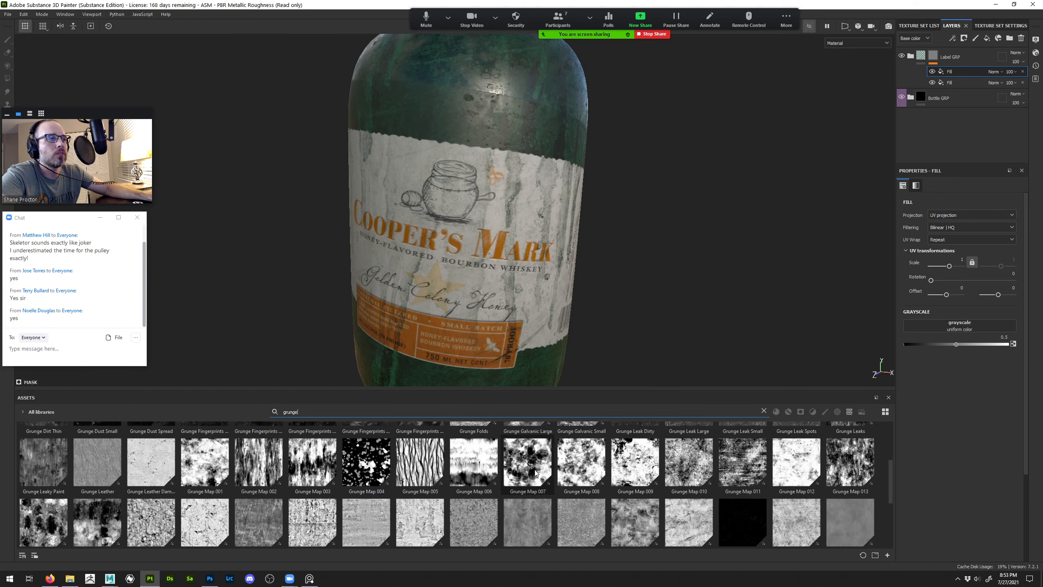
mouse_move(534, 473)
left_click_drag(533, 473, 978, 327)
mouse_move(456, 237)
left_mouse_down("alt")
mouse_move(591, 221)
mouse_move(459, 230)
left_mouse_up("alt")
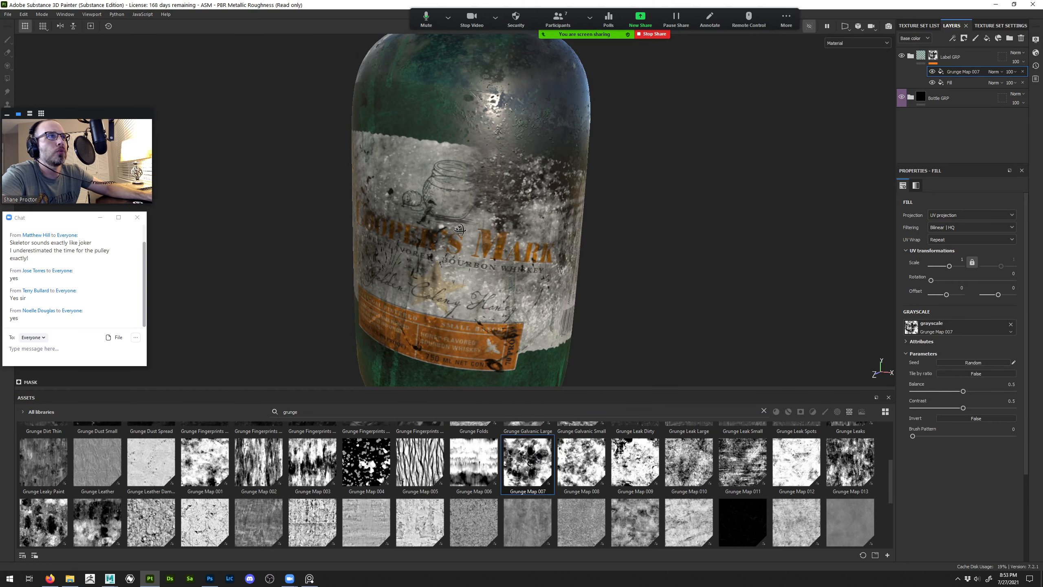
Examine the Label GRP mask by itself, comparing it with and without the Grunge Map 007 effect
left_click(932, 57, "alt")
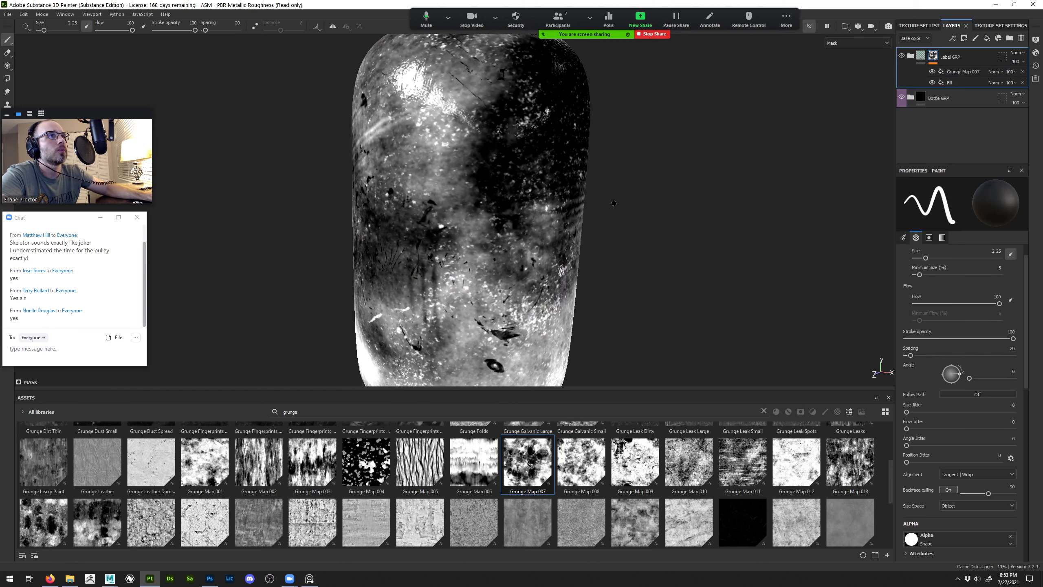
left_click(996, 72)
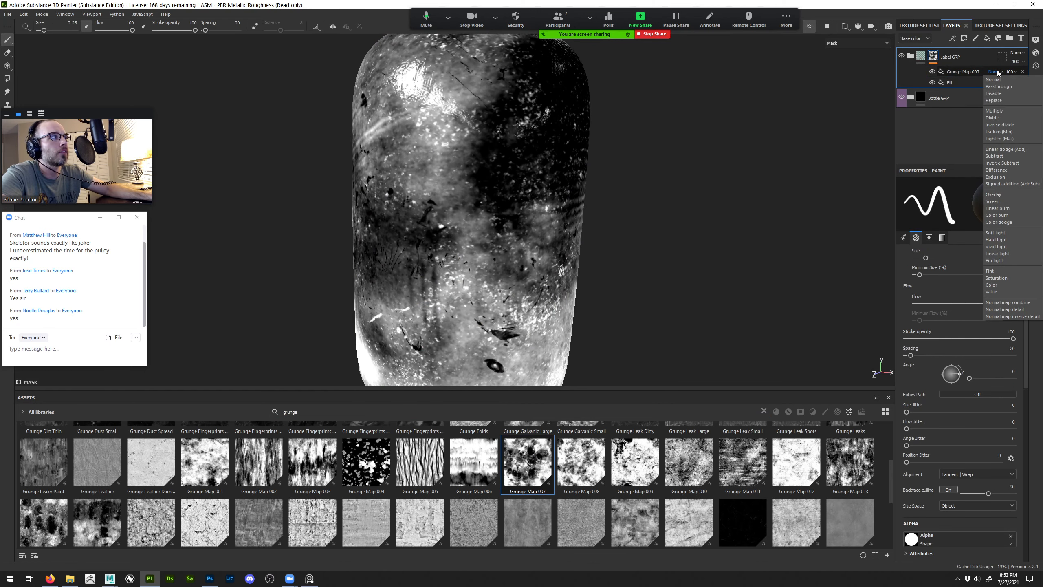
left_click(932, 71)
left_click(932, 70)
left_click(933, 71)
left_click(932, 71)
left_click(933, 71)
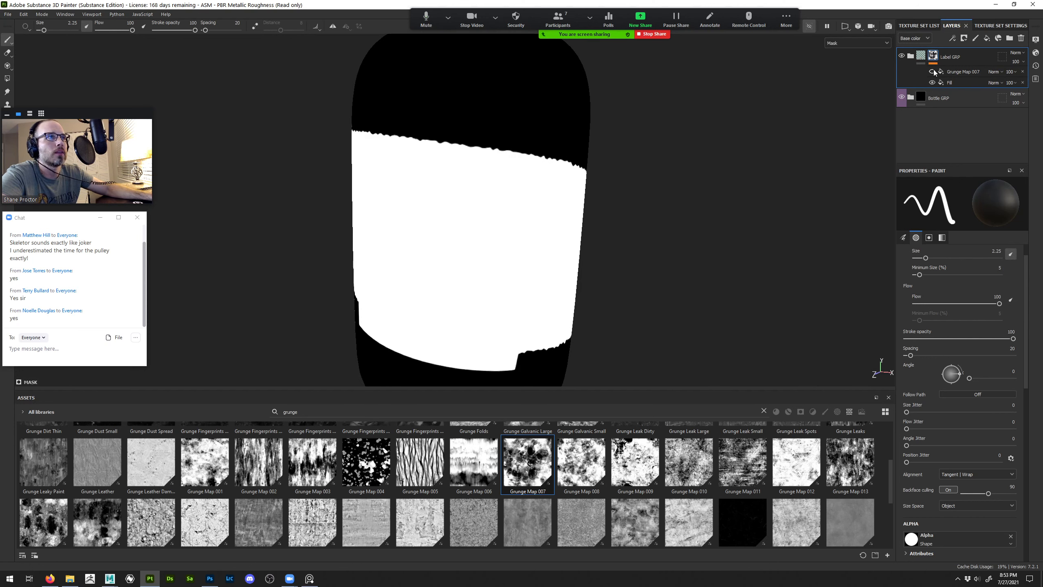
left_click(932, 71)
Set the Grunge Map 007 effect's blending mode to Multiply and return to the material view
left_click(994, 71)
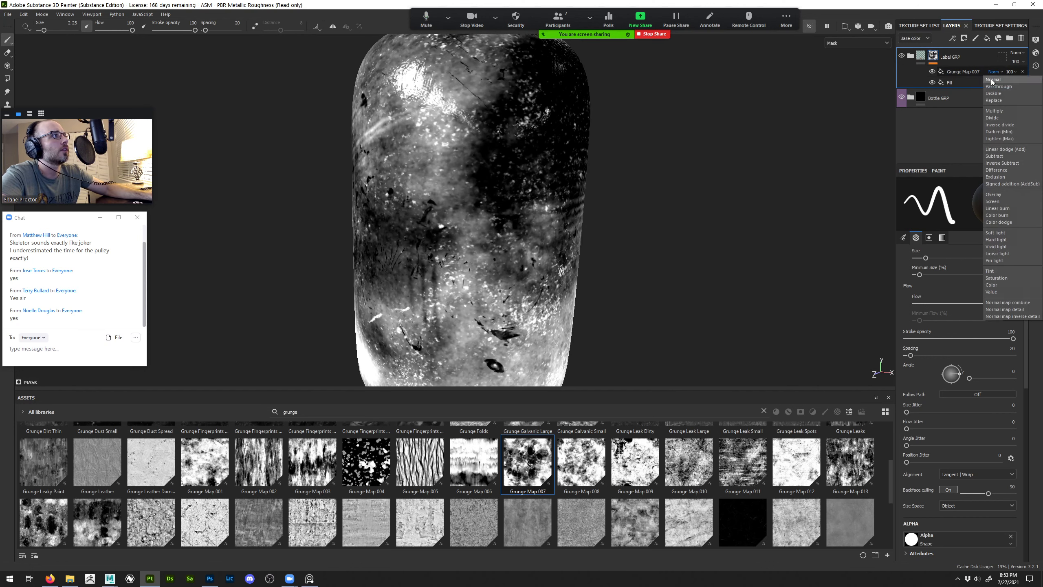
left_click(994, 110)
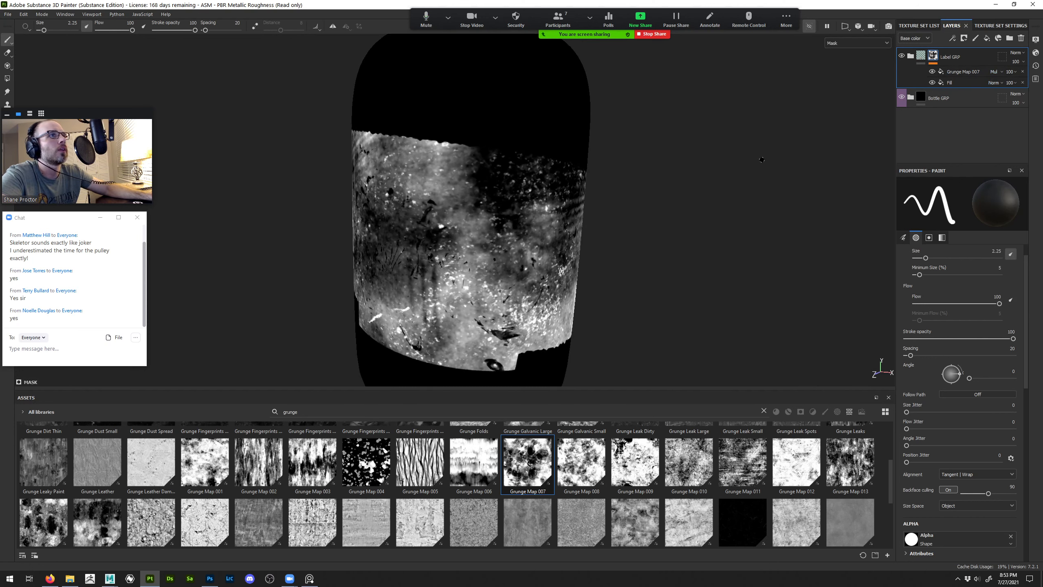
key("m")
scroll(493, 285, "up", 2)
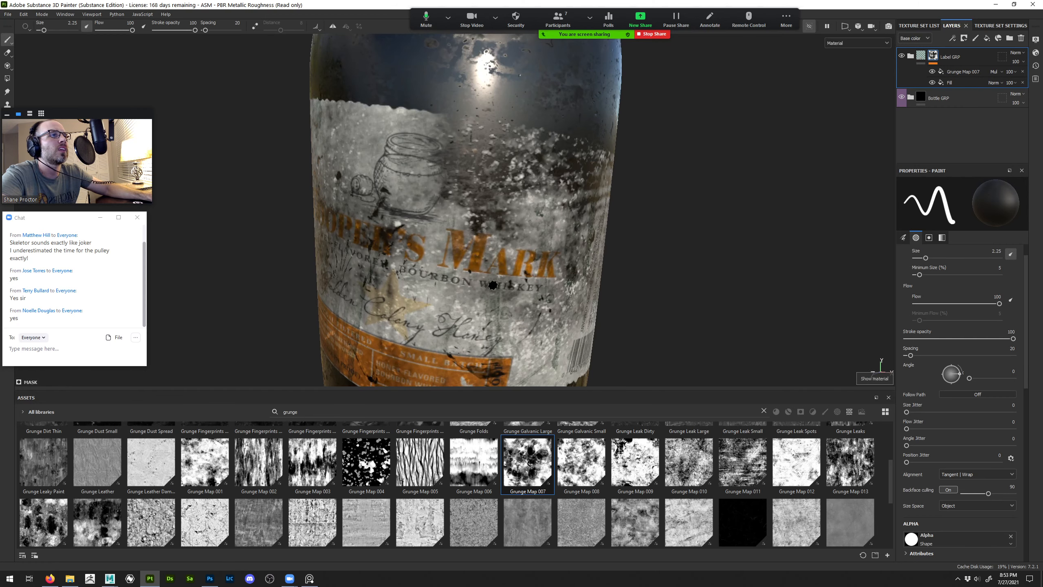
Try a balance of about 0.65 and a contrast of about 0.87 on the Grunge Map 007 fill
left_click(958, 73)
left_click_drag(962, 391, 993, 391)
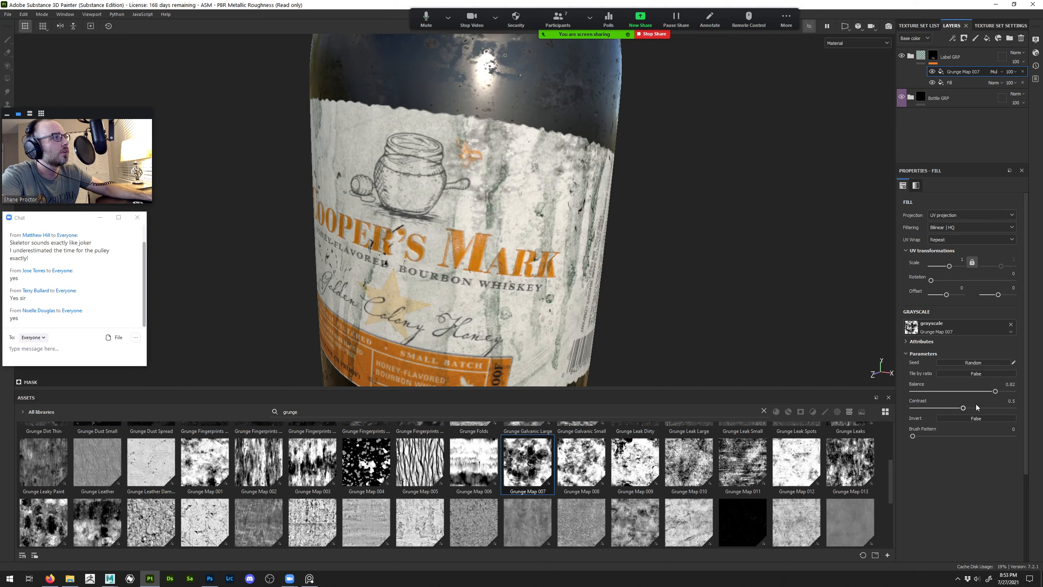
left_click_drag(974, 407, 999, 408)
left_click_drag(761, 307, 629, 269, "alt")
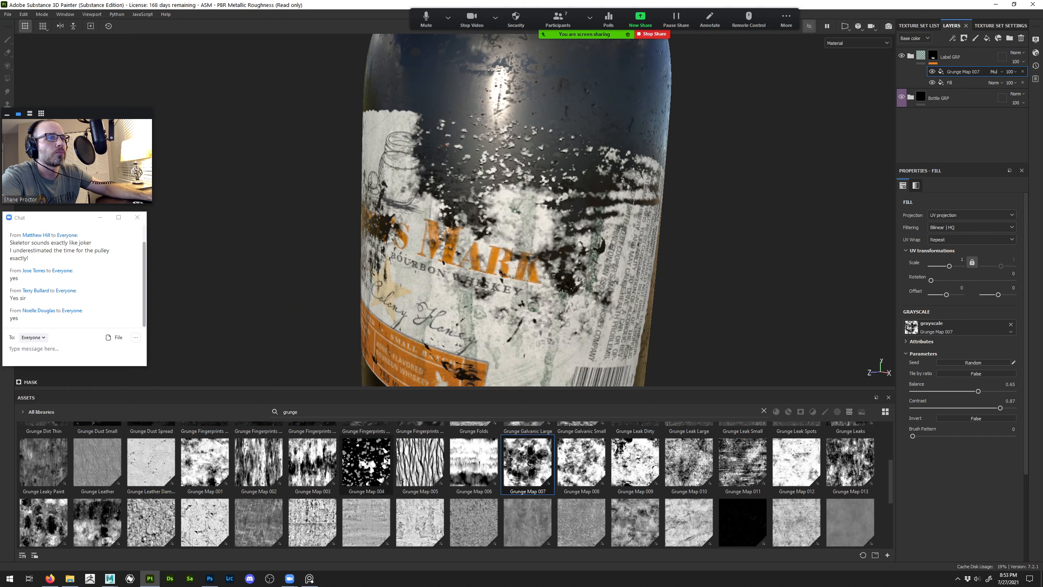
Replace the mask fill's grayscale with Grunge Map 004 and set its Invert parameter to True
left_click_drag(365, 466, 928, 327)
left_click_drag(616, 287, 495, 285, "alt")
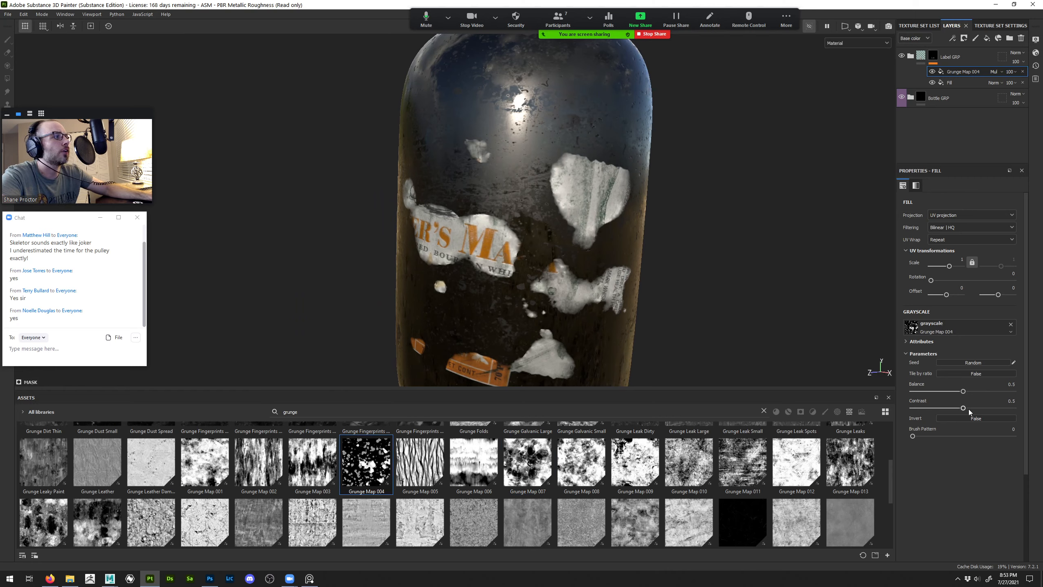
left_click(976, 418)
mouse_move(564, 276)
left_mouse_down("alt")
mouse_move(552, 277)
mouse_move(568, 276)
left_mouse_up("alt")
right_click_drag(569, 276, 612, 278, "alt")
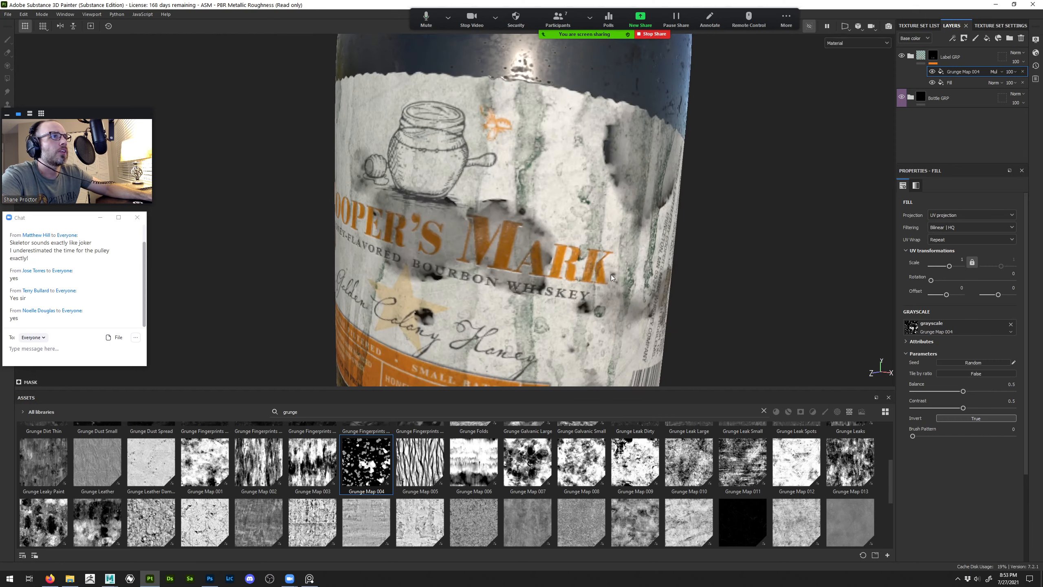
Set the Grunge Map 004 balance to about 0.58 and contrast to about 0.84, and inspect the torn label around the bottle
left_click_drag(963, 392, 997, 408)
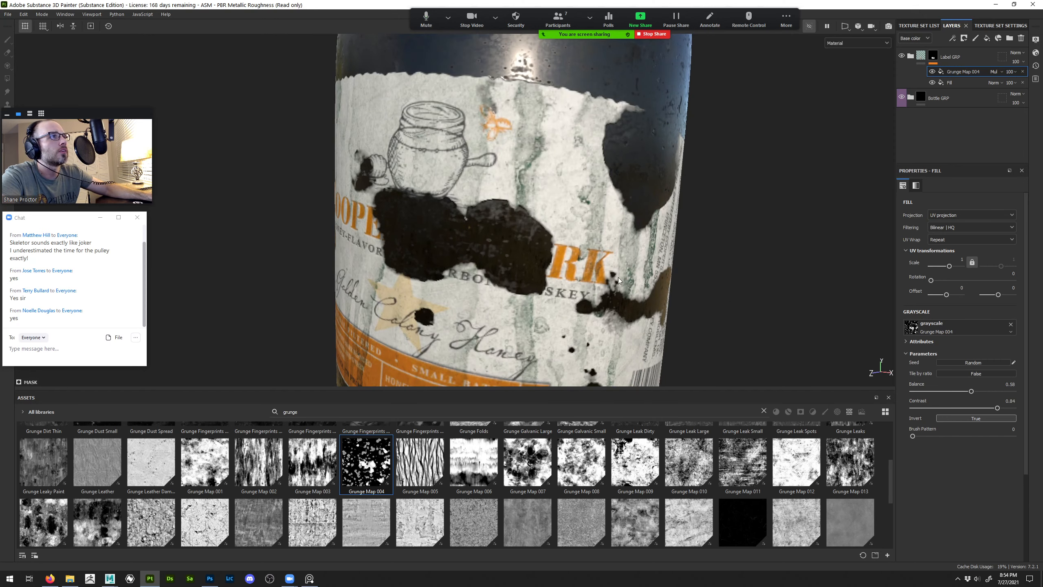
mouse_move(619, 279)
left_mouse_down("alt")
mouse_move(562, 278)
mouse_move(616, 278)
left_mouse_up("alt")
right_click_drag(616, 278, 573, 278, "alt")
left_click_drag(573, 280, 441, 229, "alt")
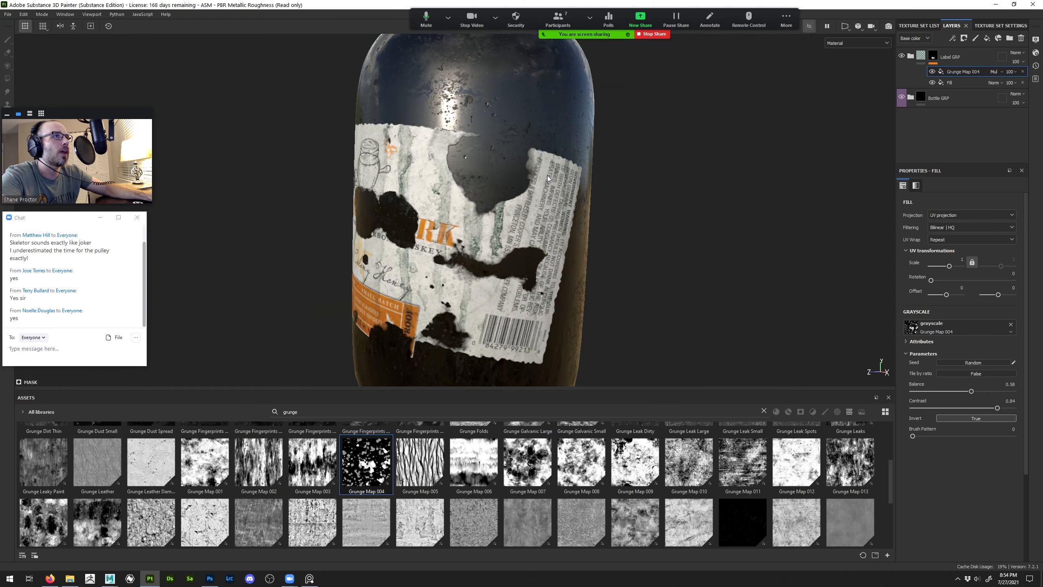
left_click_drag(455, 294, 647, 294, "alt")
middle_click_drag(648, 294, 697, 276, "alt")
left_click_drag(696, 276, 659, 284, "alt")
middle_click_drag(659, 284, 483, 273, "alt")
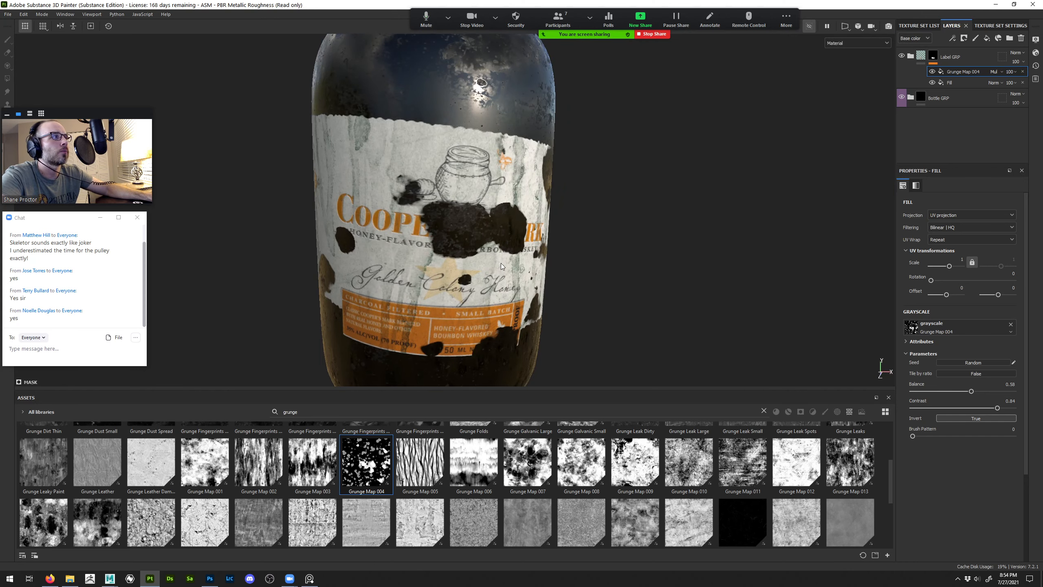
Try rotating the Grunge Map 004 fill by about 33.86 with an offset of about 0.23 and -0.01, and undo the changes
left_click_drag(931, 280, 998, 295)
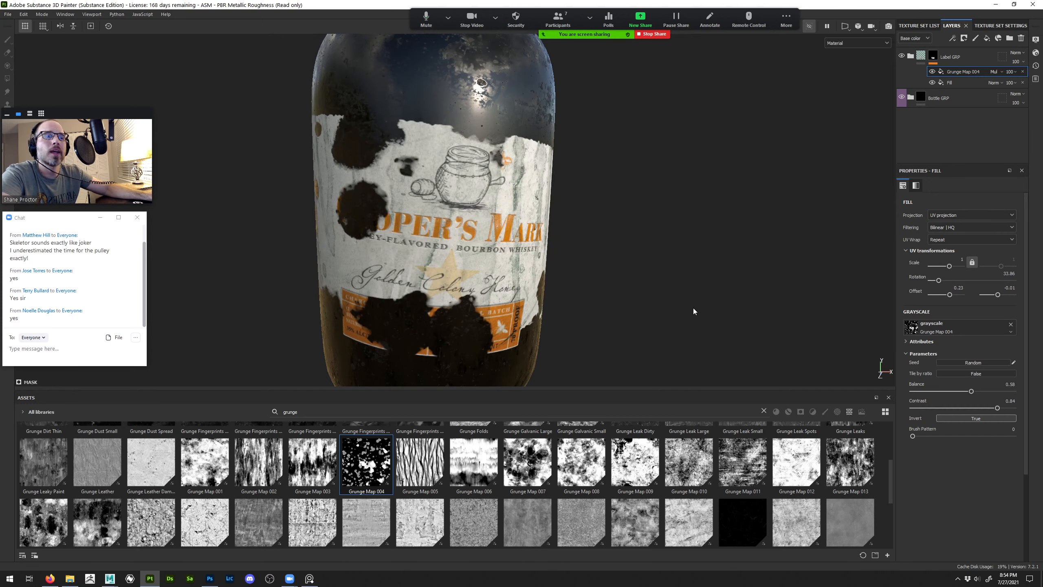
key("ctrl+z")
key("ctrl+z")
key("ctrl+z")
key("ctrl+z")
key("ctrl+z")
key("ctrl+z")
key("ctrl+z")
key("ctrl+z")
key("ctrl+z")
key("ctrl+z")
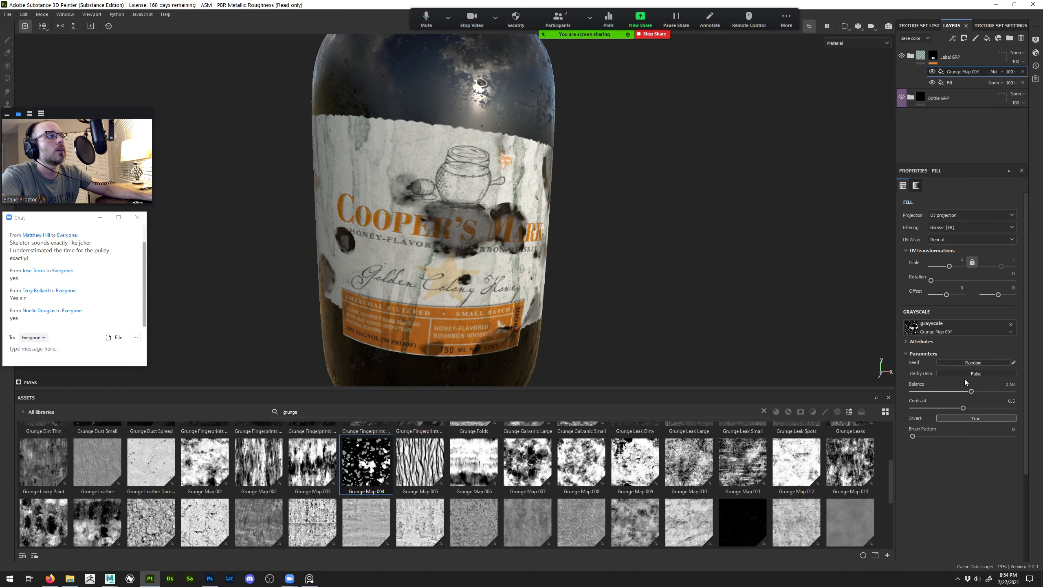
Compare maximum contrast on the Grunge Map 004 fill, settle on about 0.88, and inspect the tear edges around the label
left_click_drag(962, 407, 1013, 408)
scroll(512, 269, "up", 3)
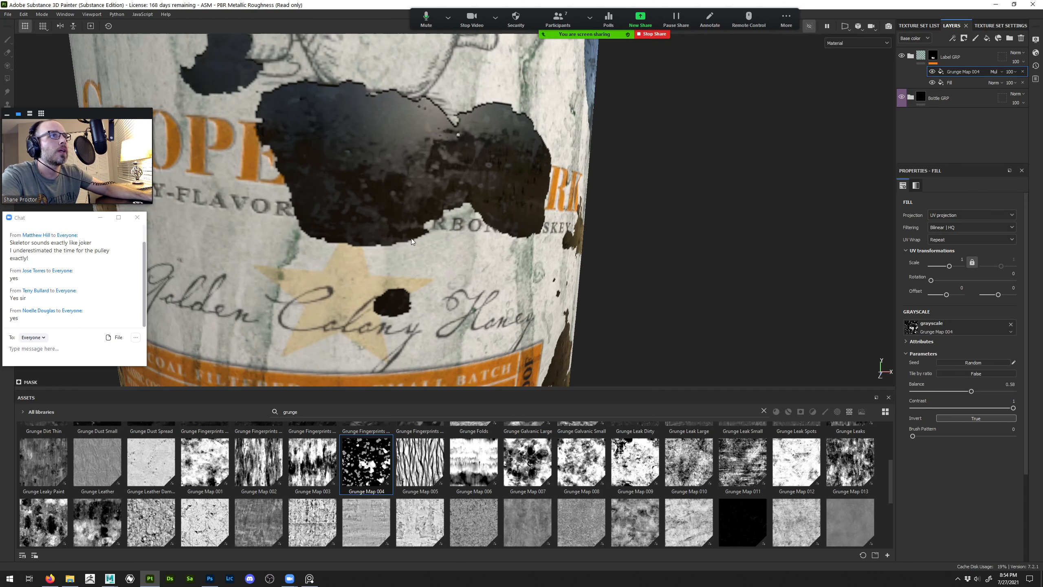
scroll(443, 211, "up", 5)
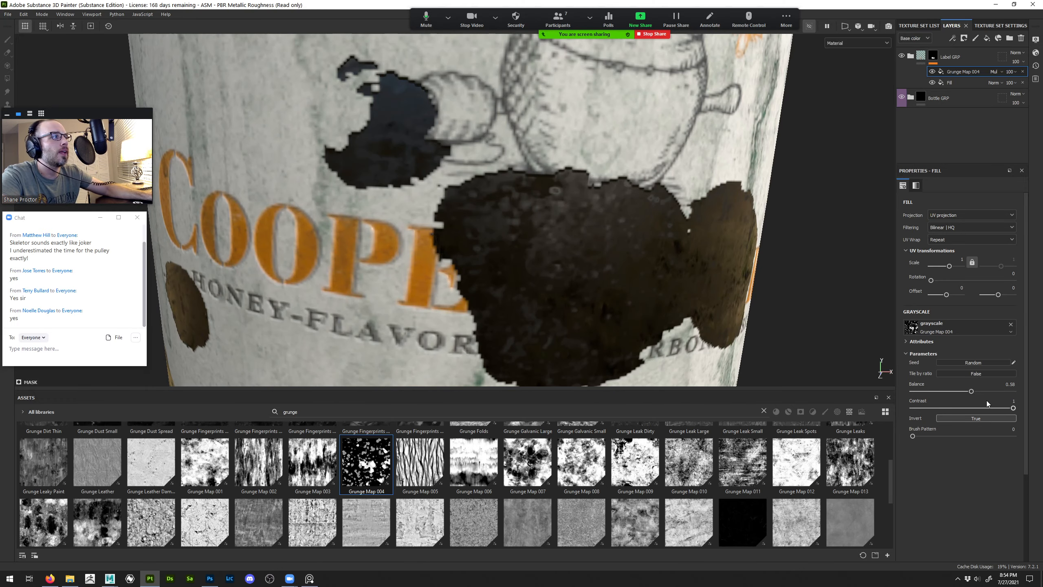
left_click_drag(1013, 408, 1000, 409)
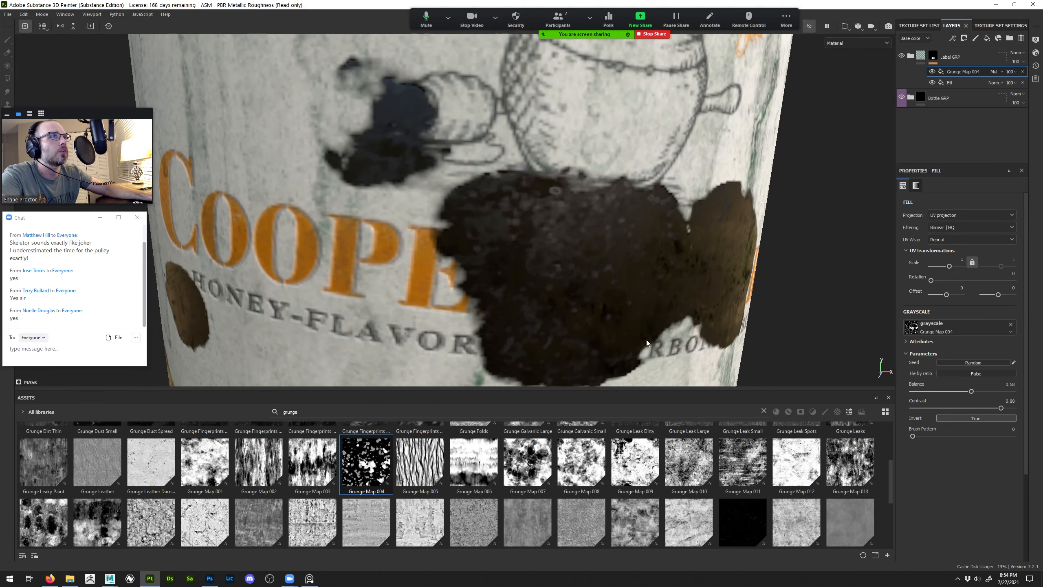
scroll(418, 191, "down", 5)
left_click_drag(418, 192, 497, 234, "alt")
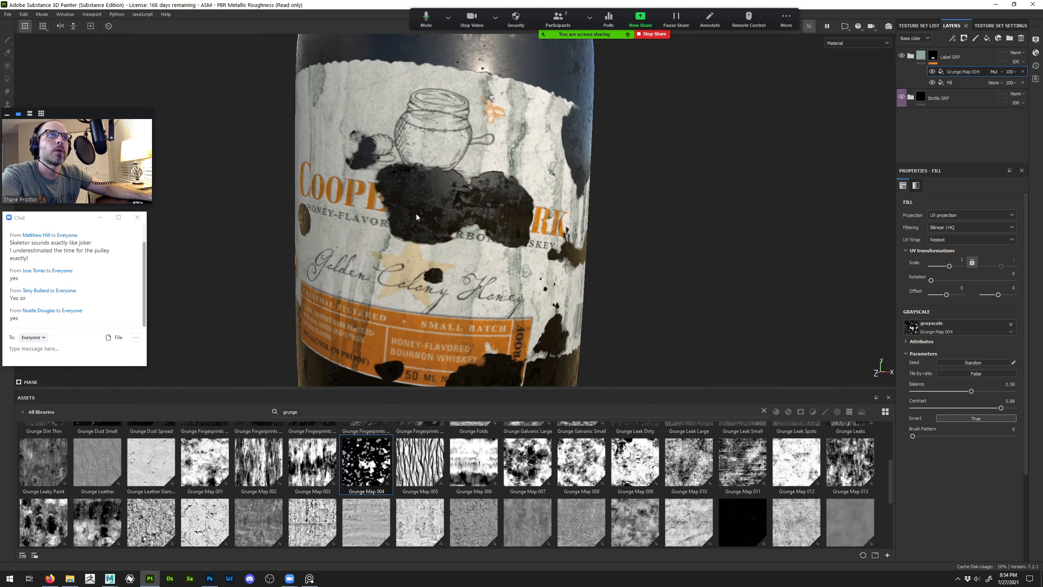
left_click_drag(448, 200, 207, 194, "alt")
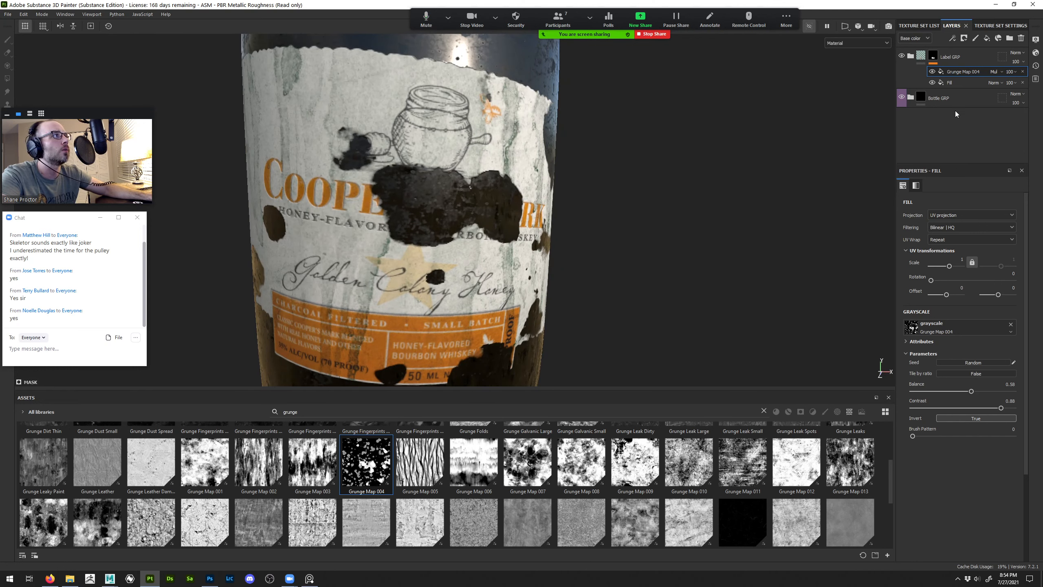
Add a paint effect to the label group's mask and paint white over the torn hole in the brand name at brush size 5.46
left_click(975, 38)
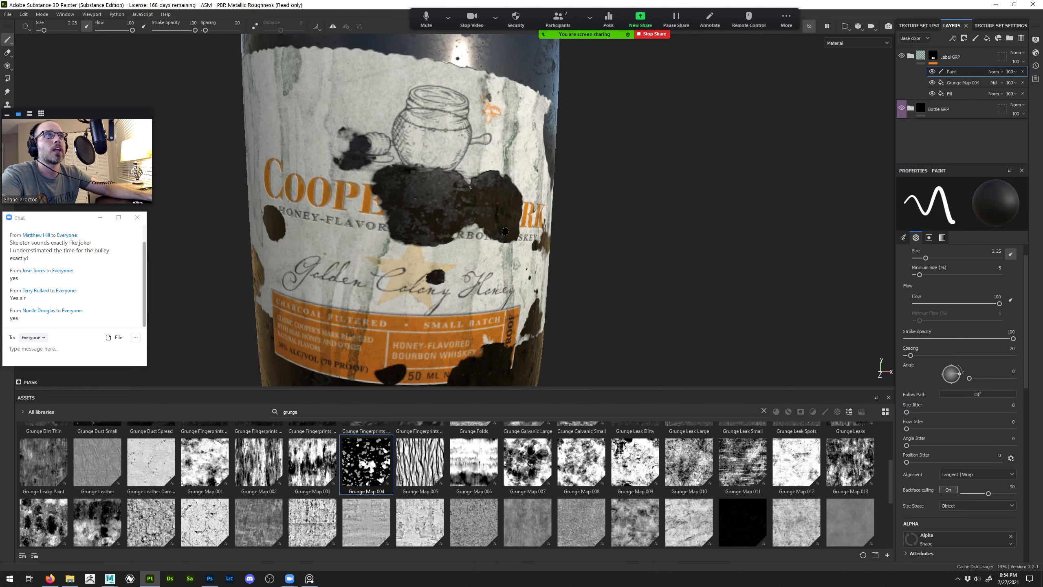
right_click_drag(394, 217, 399, 220, "ctrl")
key("x")
mouse_move(387, 177)
left_mouse_down()
mouse_move(376, 182)
mouse_move(399, 193)
mouse_move(404, 228)
mouse_move(417, 197)
mouse_move(439, 236)
mouse_move(477, 237)
left_mouse_up()
Try painting white into the mask along the torn side edge of the label, and undo the strokes
mouse_move(472, 240)
left_mouse_down("alt")
mouse_move(384, 242)
mouse_move(513, 240)
mouse_move(534, 195)
mouse_move(492, 239)
mouse_move(478, 164)
mouse_move(410, 201)
mouse_move(338, 213)
mouse_move(603, 191)
mouse_move(577, 214)
mouse_move(405, 202)
left_mouse_up("alt")
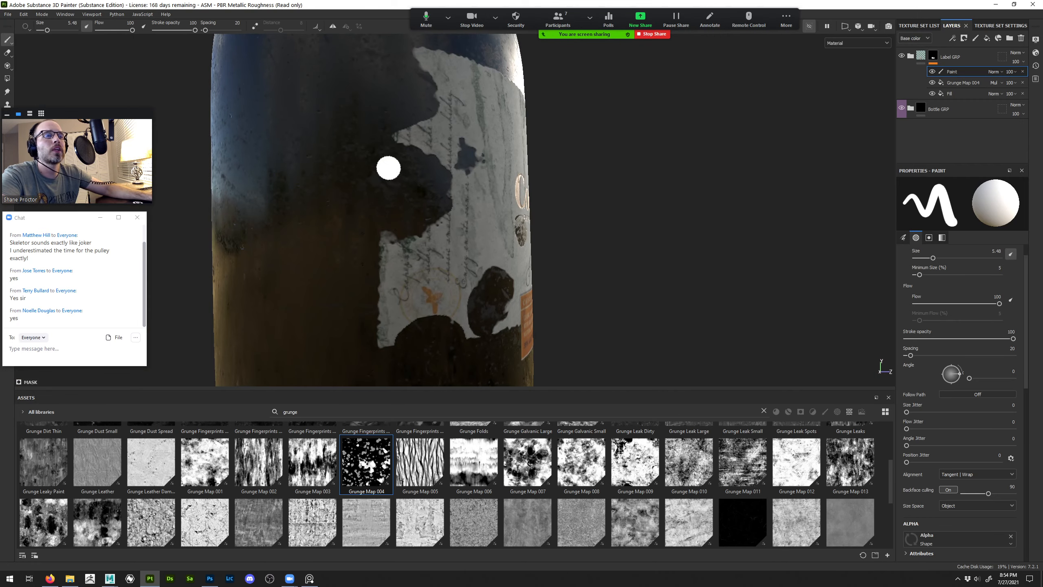
mouse_move(361, 187)
right_mouse_down("alt")
mouse_move(516, 268)
mouse_move(463, 256)
right_mouse_up("alt")
mouse_move(448, 280)
left_mouse_down()
mouse_move(522, 276)
mouse_move(517, 338)
left_mouse_up()
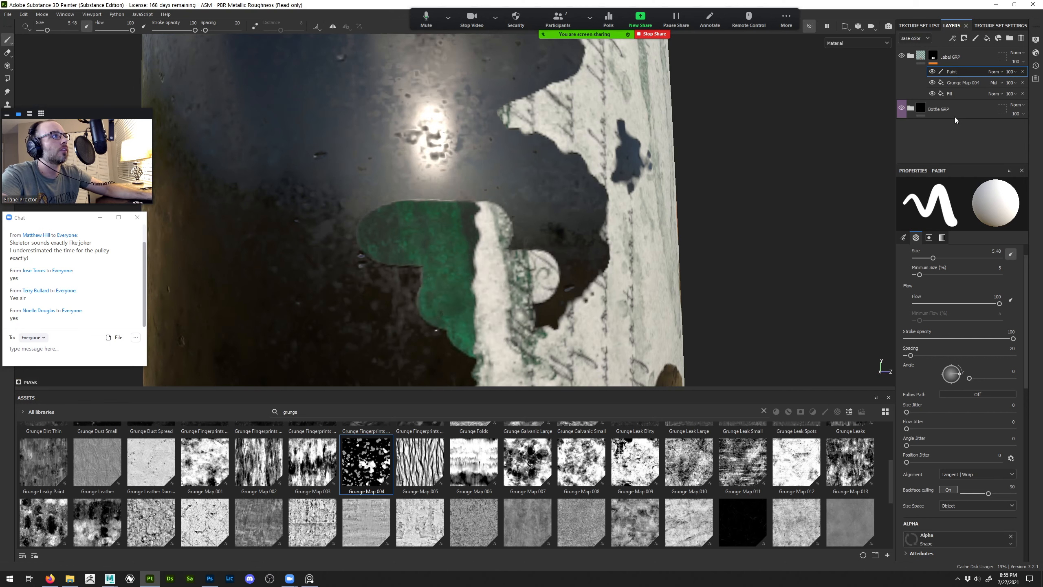
key("ctrl+z")
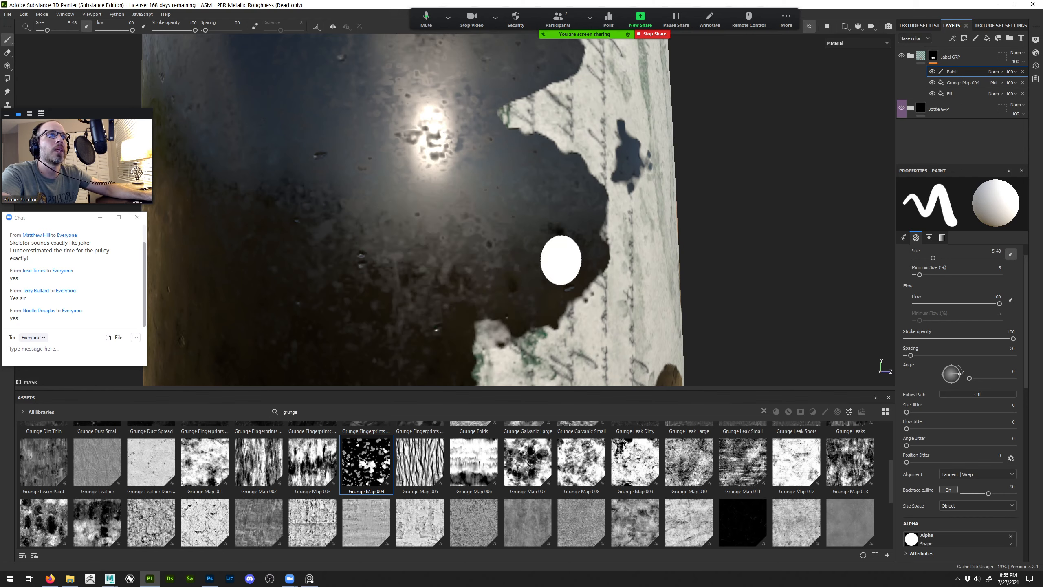
mouse_move(510, 128)
left_mouse_down()
mouse_move(553, 219)
mouse_move(503, 316)
mouse_move(509, 140)
mouse_move(512, 306)
mouse_move(488, 340)
left_mouse_up()
key("ctrl+z")
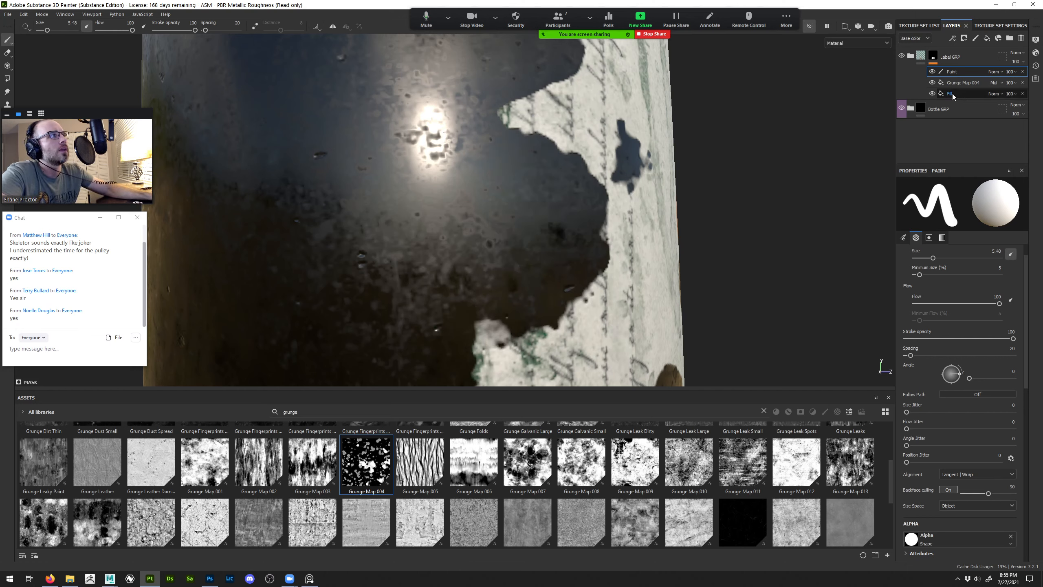
Randomize the seed of the Grunge Map 004 mask effect several times to redistribute the tears, and check the label
left_click_drag(811, 149, 586, 282, "alt")
right_click_drag(587, 281, 474, 221, "alt")
middle_click_drag(551, 216, 537, 203, "alt")
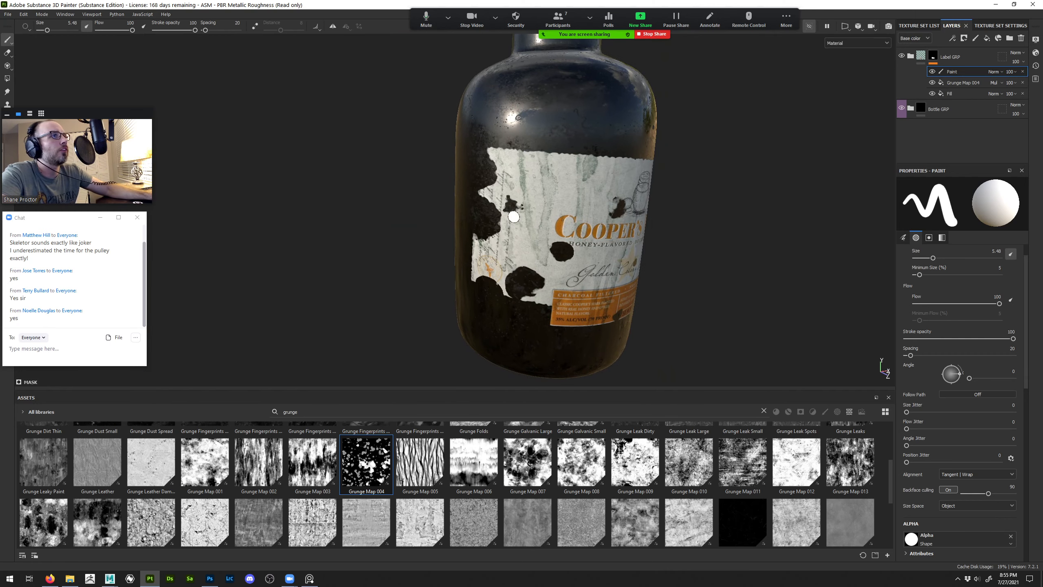
left_click(958, 82)
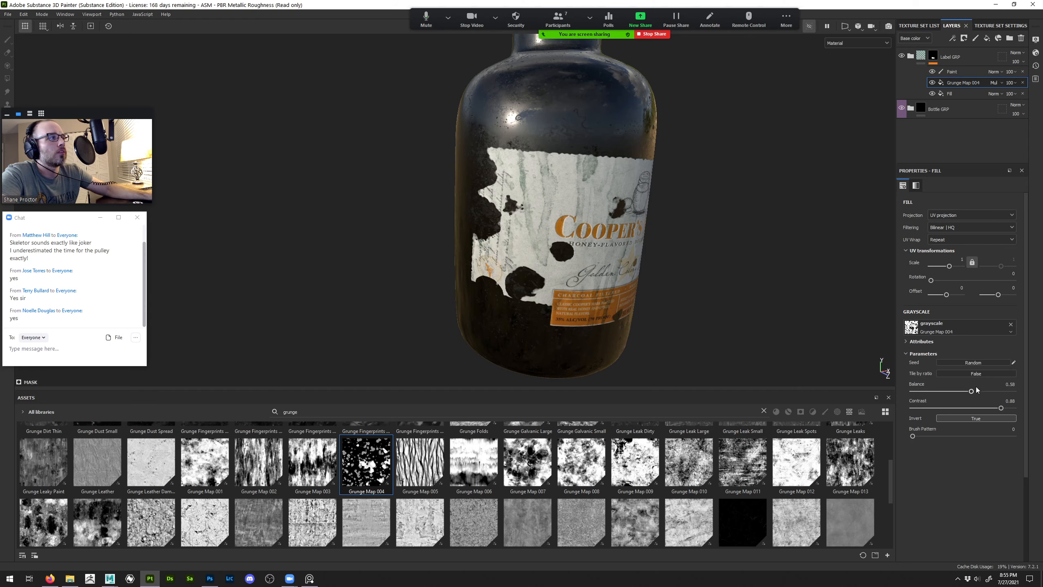
left_click(979, 361)
left_click(978, 361)
left_click(978, 362)
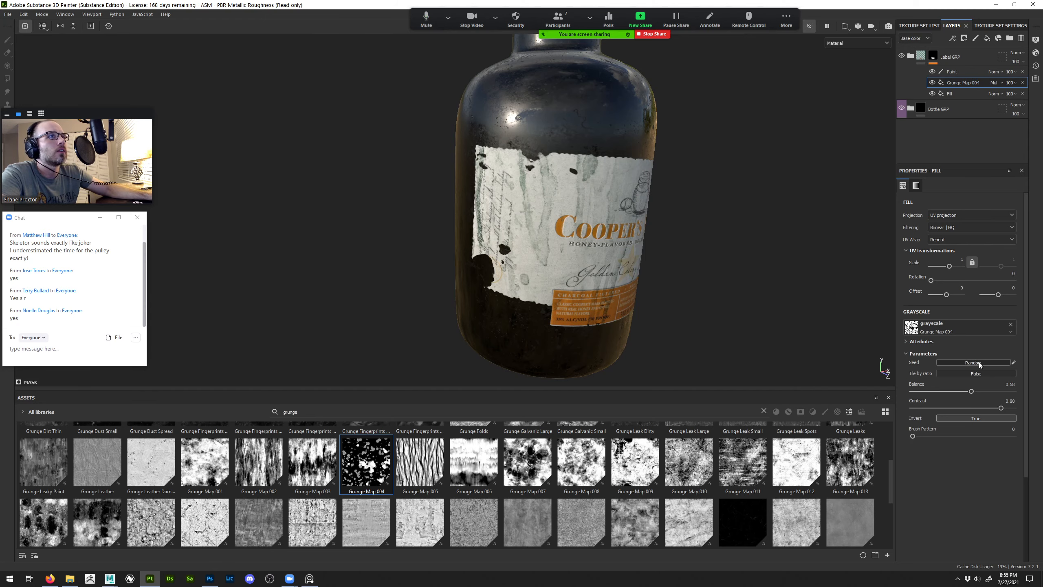
left_click_drag(700, 296, 517, 248, "alt")
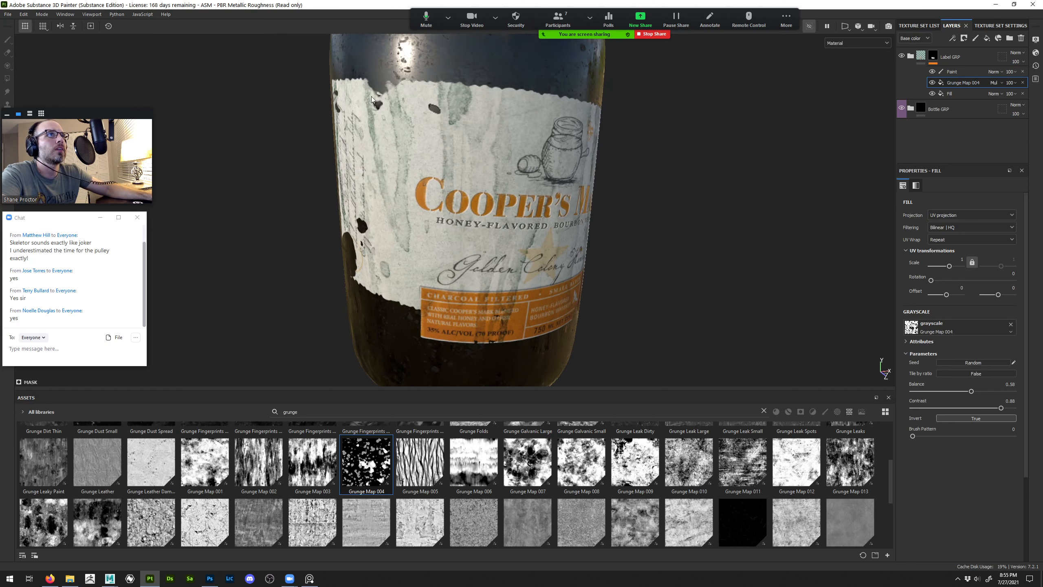
Set the Grunge Map 004 balance to about 0.71 and inspect the torn areas around the bottle
mouse_move(971, 391)
left_mouse_down()
mouse_move(1005, 391)
mouse_move(984, 391)
left_mouse_up()
left_click_drag(754, 262, 646, 235, "alt")
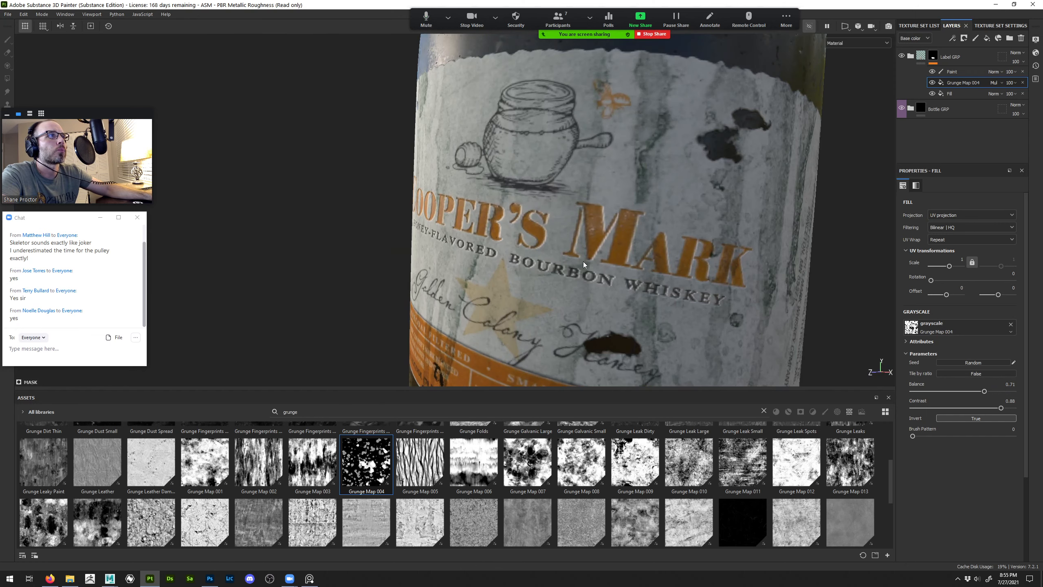
right_click_drag(646, 235, 612, 220, "alt")
left_click_drag(612, 219, 481, 181, "alt")
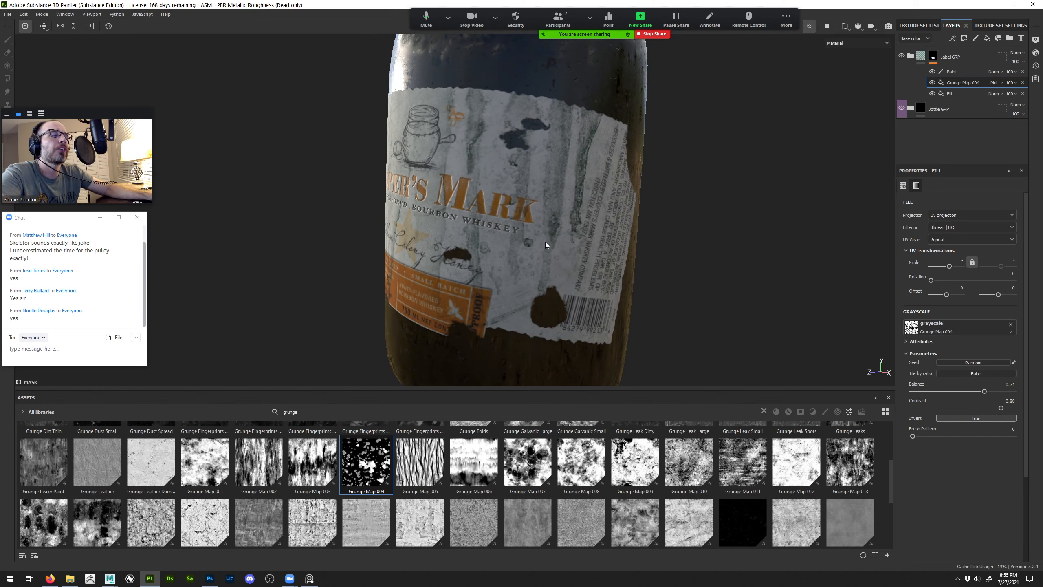
mouse_move(395, 451)
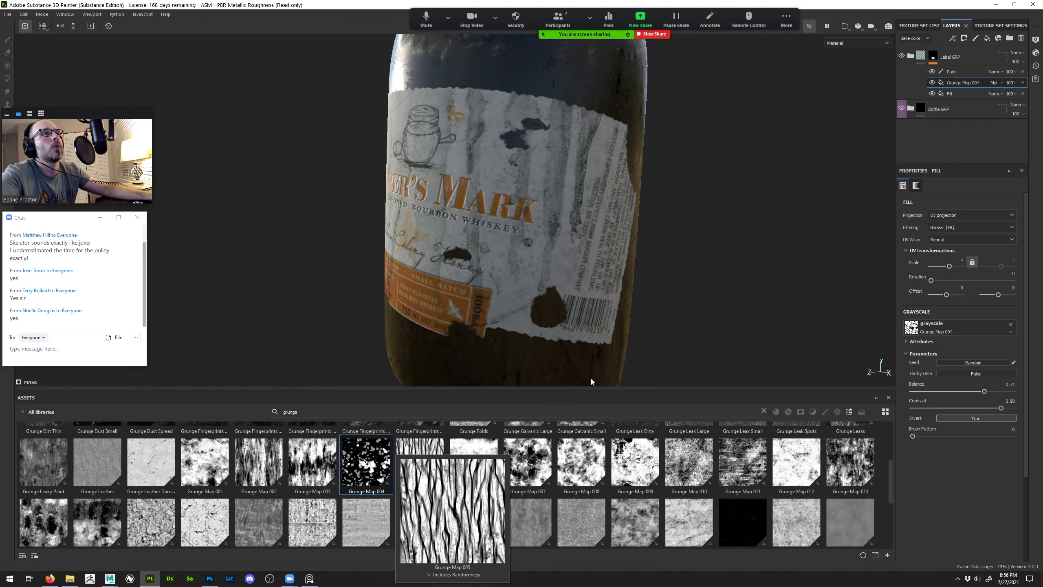
scroll(579, 257, "down", 2)
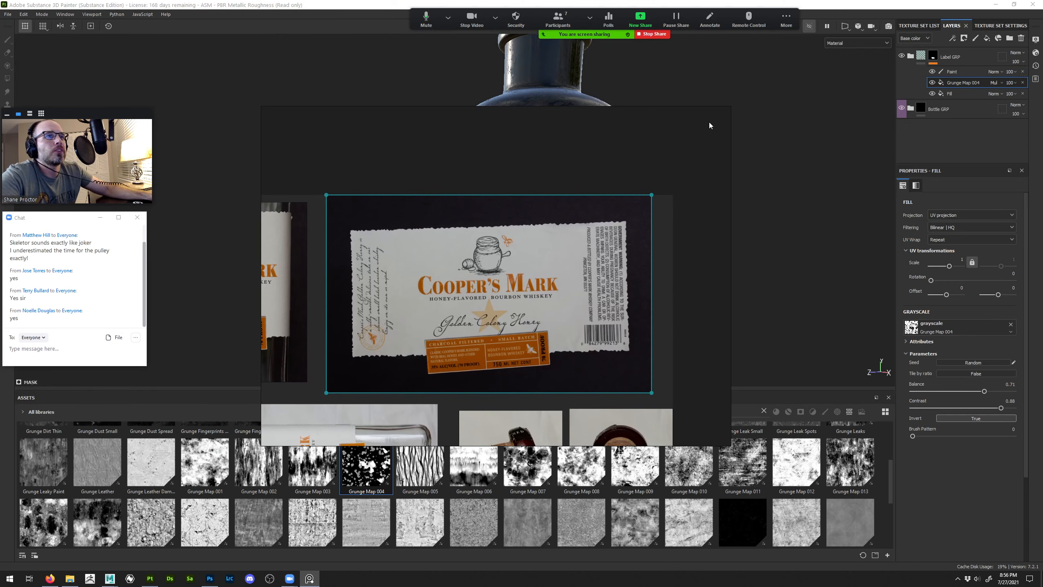
Examine the wrinkles and worn edges of the black neck strip in the bottle photo on the reference board
scroll(549, 280, "down", 5)
scroll(423, 362, "up", 7)
scroll(370, 315, "up", 5)
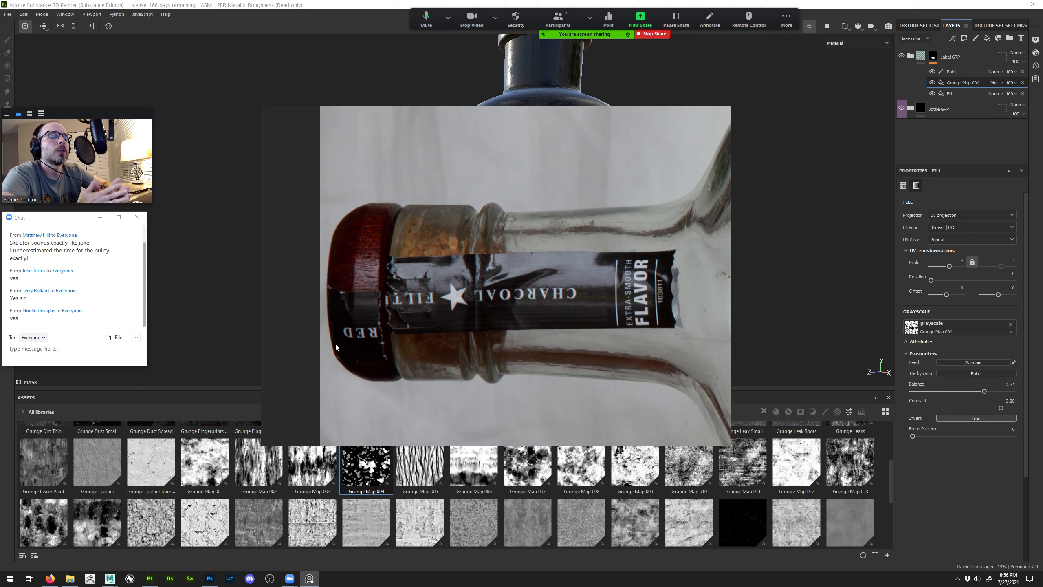
scroll(554, 279, "up", 5)
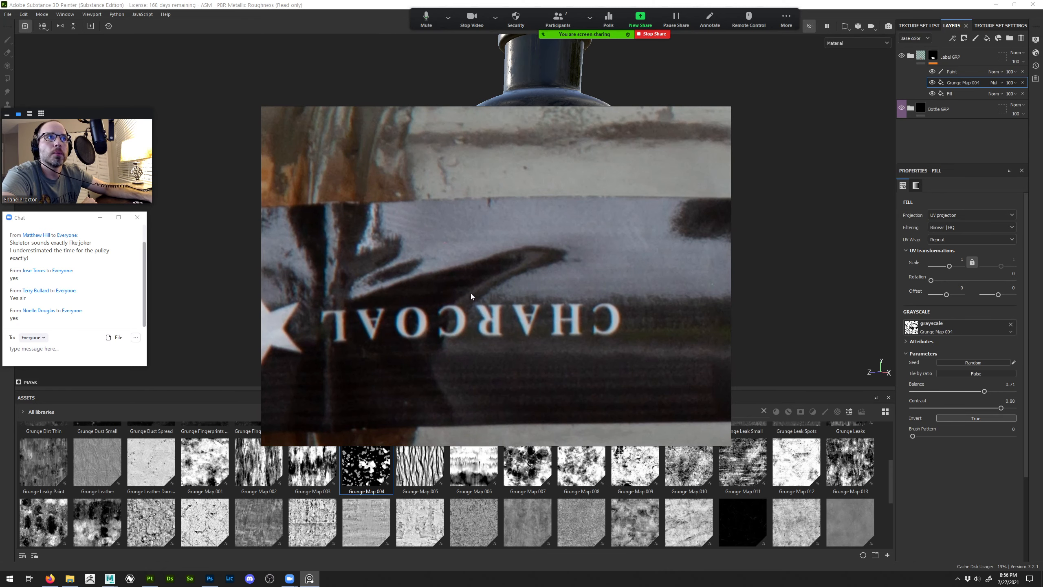
scroll(474, 320, "down", 5)
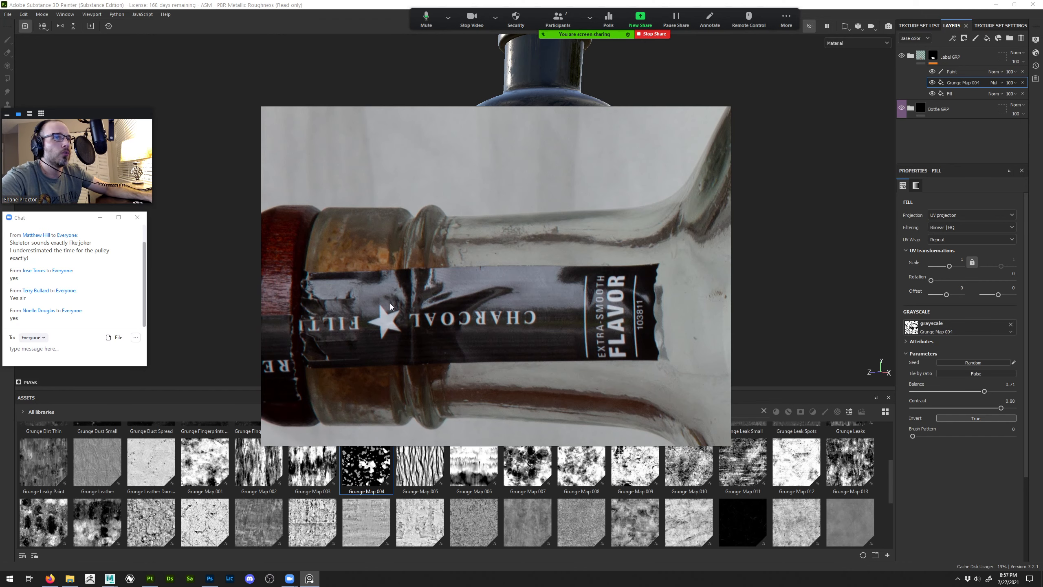
scroll(393, 306, "down", 3)
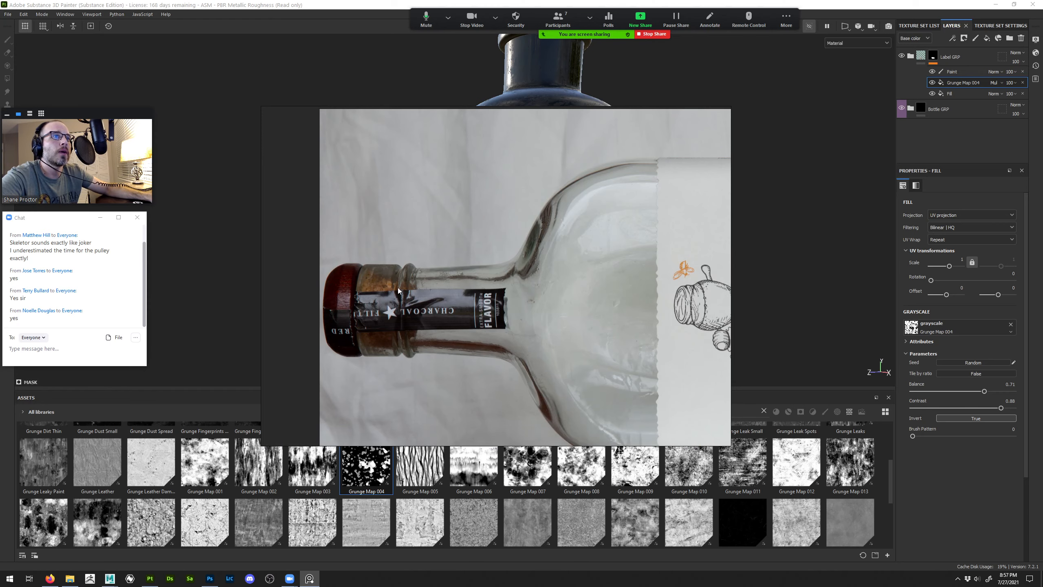
scroll(425, 330, "down", 6)
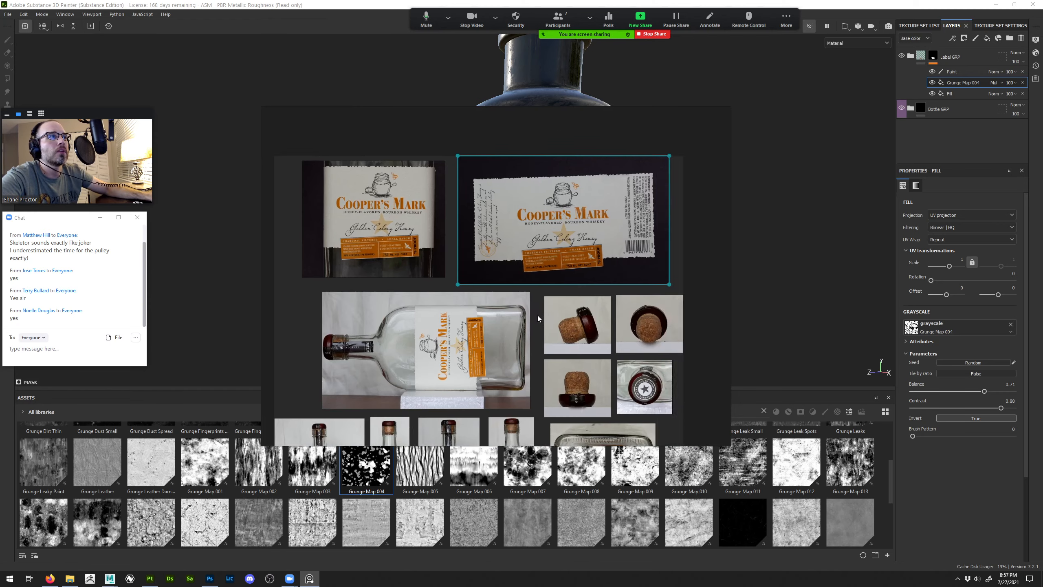
Examine the reference photos of the cork stopper and the round star seal on top of the cap
middle_click_drag(538, 315, 356, 242)
scroll(453, 332, "up", 8)
scroll(517, 272, "up", 2)
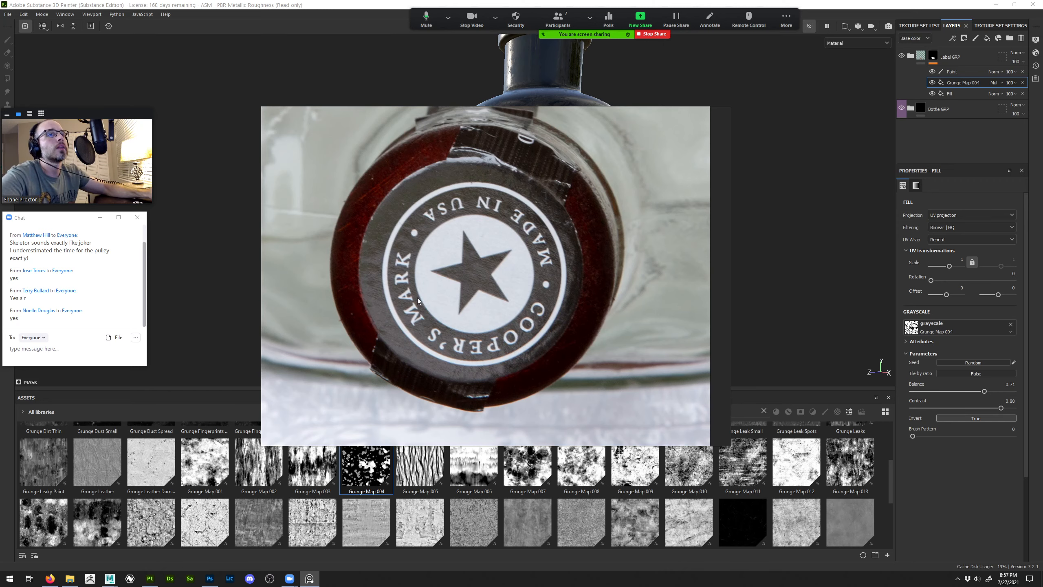
scroll(539, 337, "down", 5)
middle_click_drag(453, 348, 621, 322)
scroll(621, 321, "down", 3)
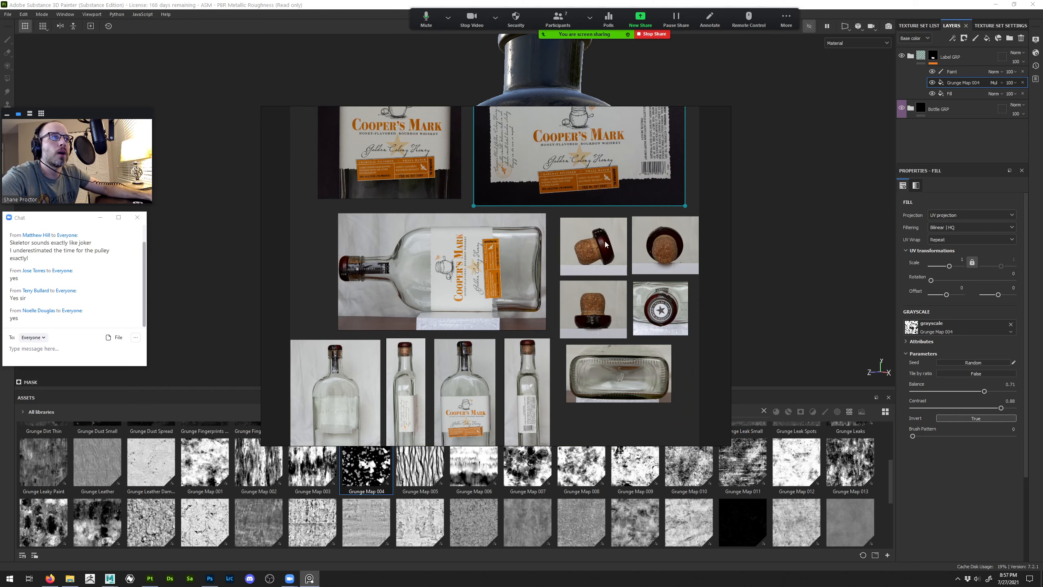
scroll(608, 253, "up", 3)
middle_click_drag(566, 256, 401, 274)
scroll(399, 256, "up", 4)
scroll(400, 258, "up", 2)
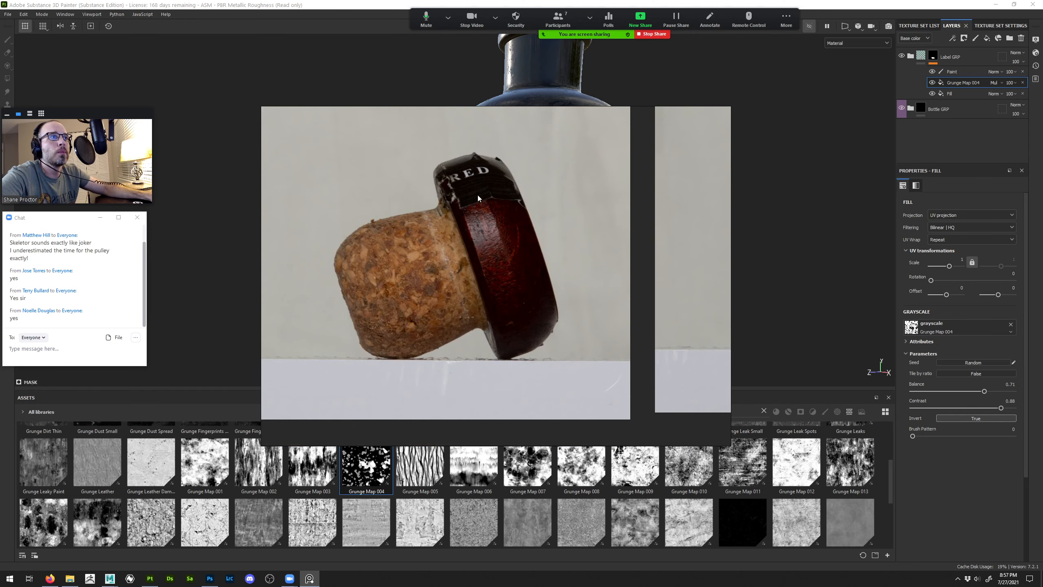
scroll(529, 271, "down", 4)
middle_click_drag(568, 328, 466, 226)
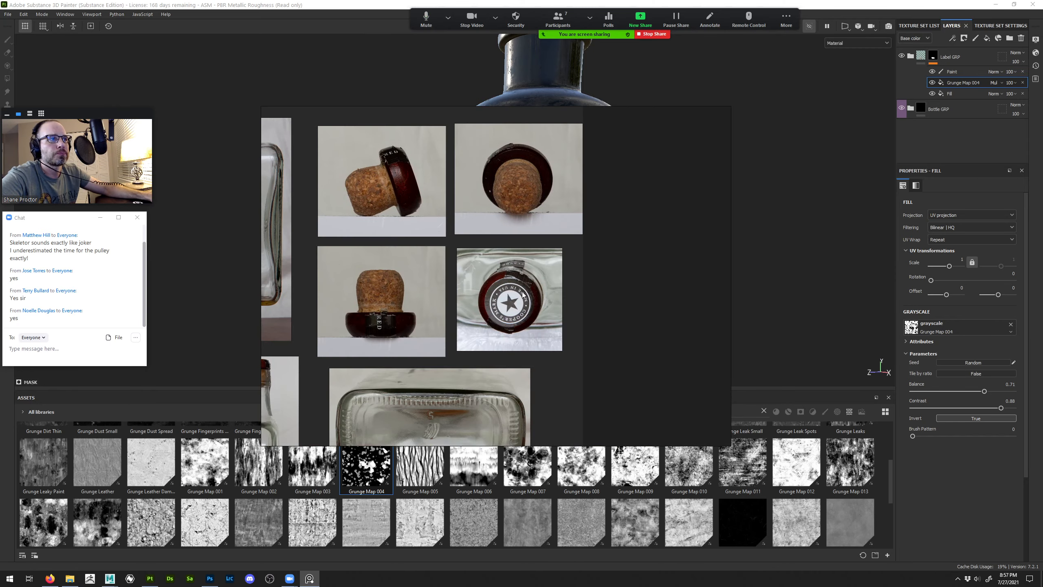
scroll(471, 265, "up", 5)
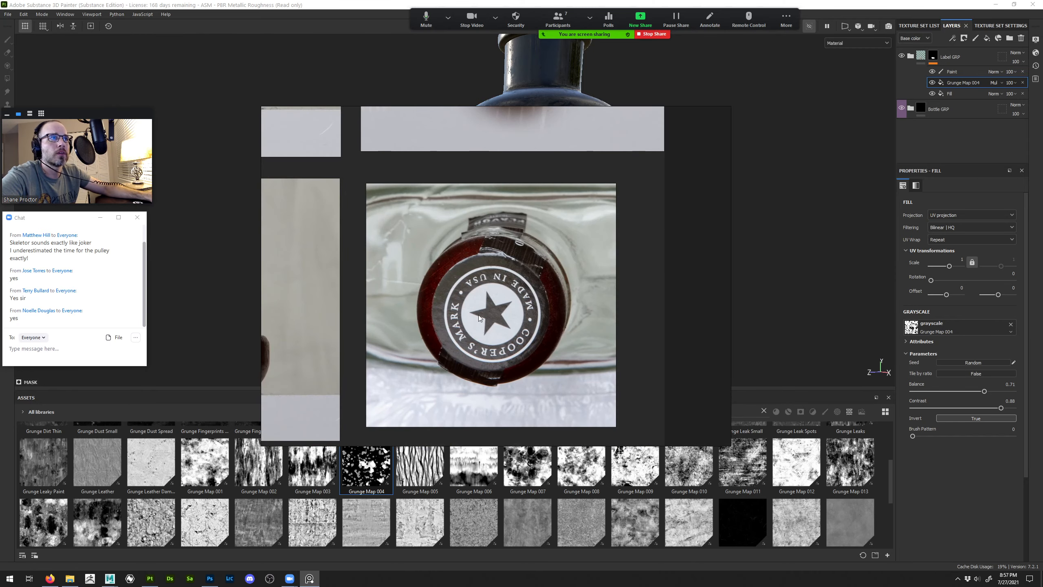
scroll(478, 315, "down", 3)
Examine the cap strip and front label in the large bottle reference photo, and return to the textured bottle model
middle_click_drag(440, 288, 602, 289)
scroll(412, 269, "up", 4)
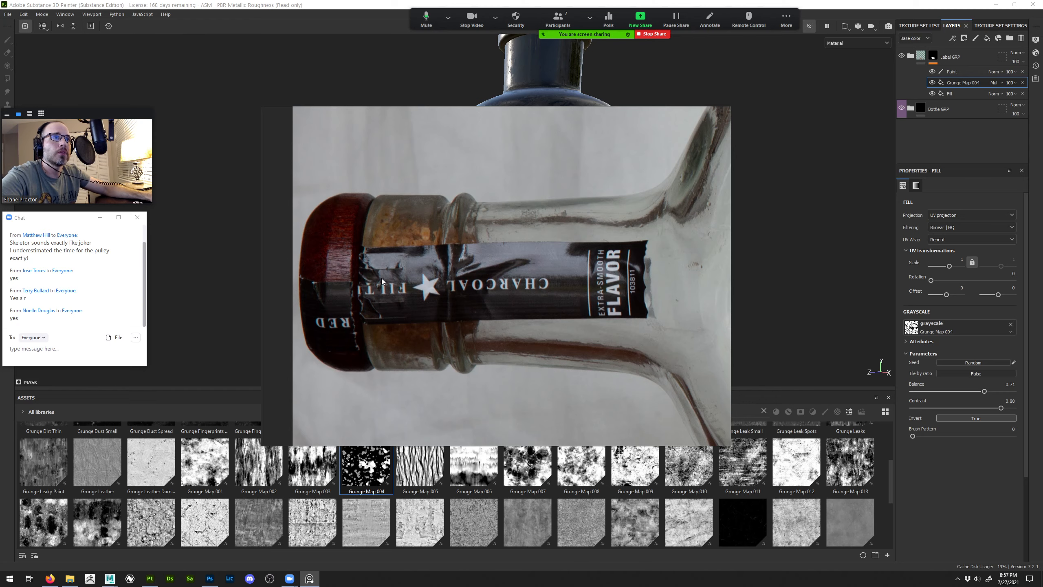
scroll(458, 291, "down", 4)
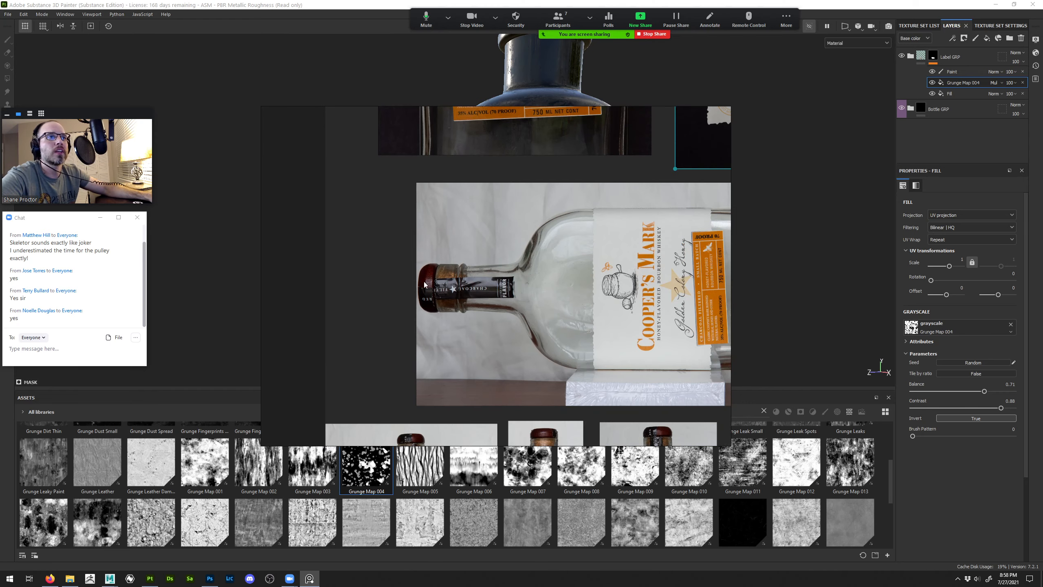
scroll(488, 293, "up", 6)
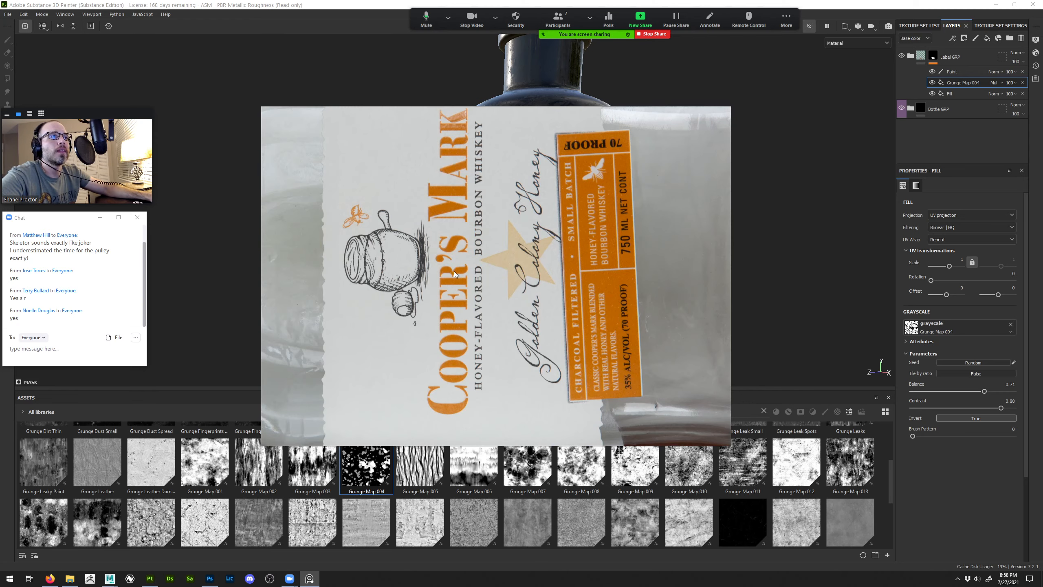
scroll(491, 278, "down", 6)
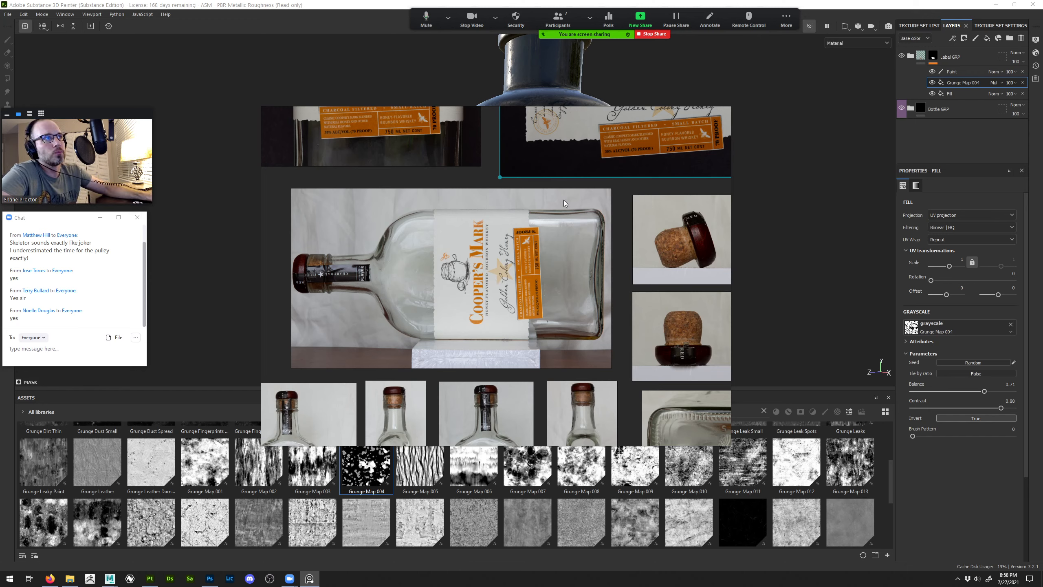
right_click_drag(668, 184, 153, 508)
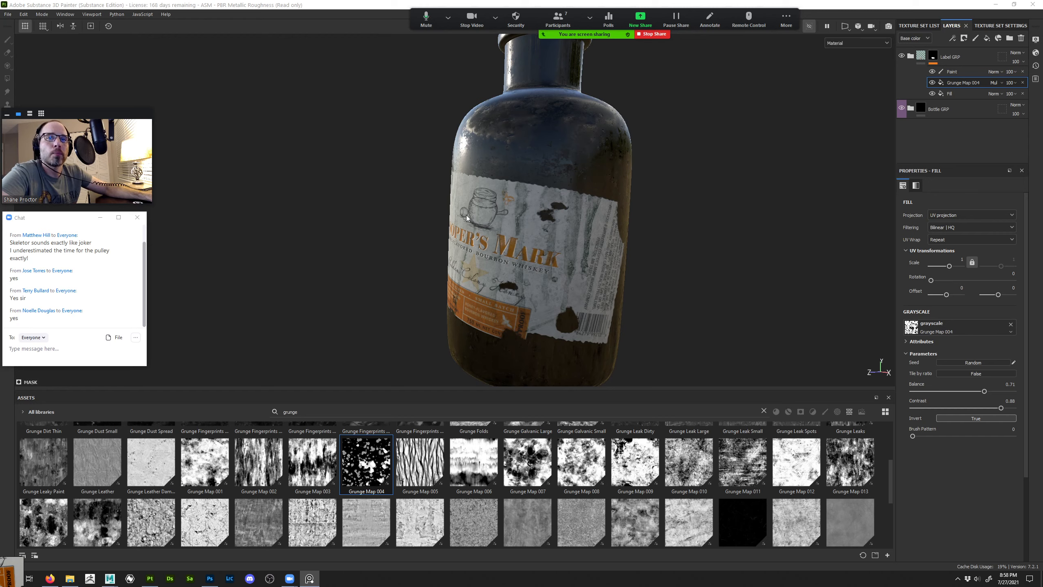
Hide and show the label group to compare the bottle with and without it, and inspect the shoulder and neck
left_click(902, 56)
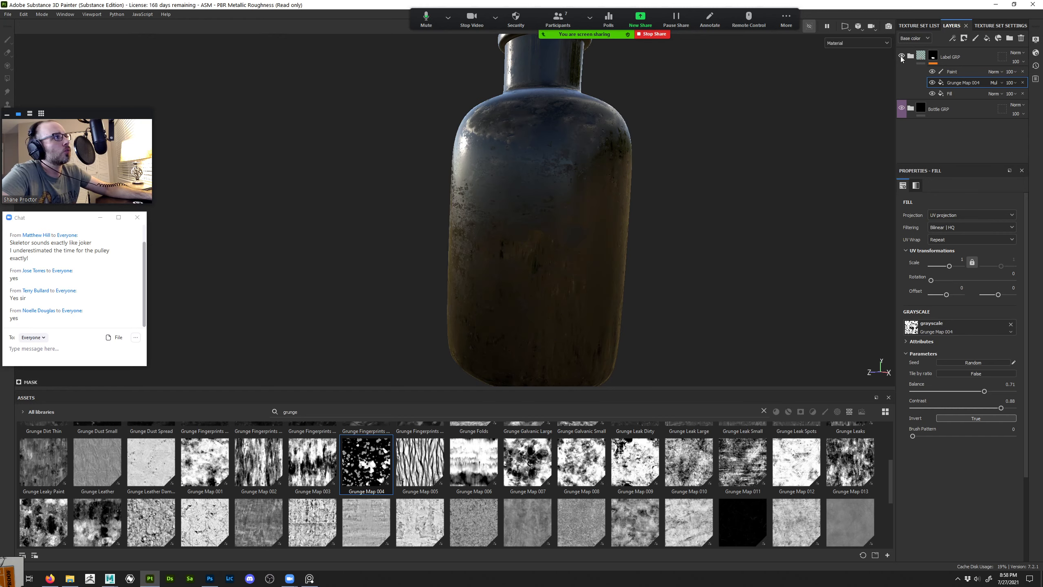
left_click(901, 56)
left_click(921, 56)
left_click_drag(639, 153, 666, 156, "alt")
right_click_drag(666, 154, 668, 220, "alt")
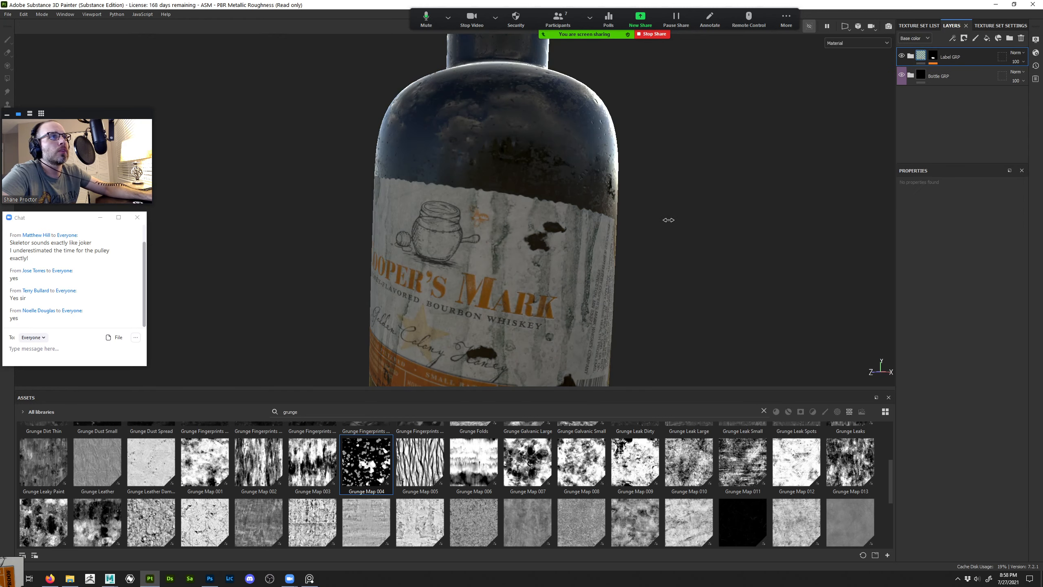
right_click_drag(538, 245, 552, 177, "alt")
middle_click_drag(552, 177, 544, 254, "alt")
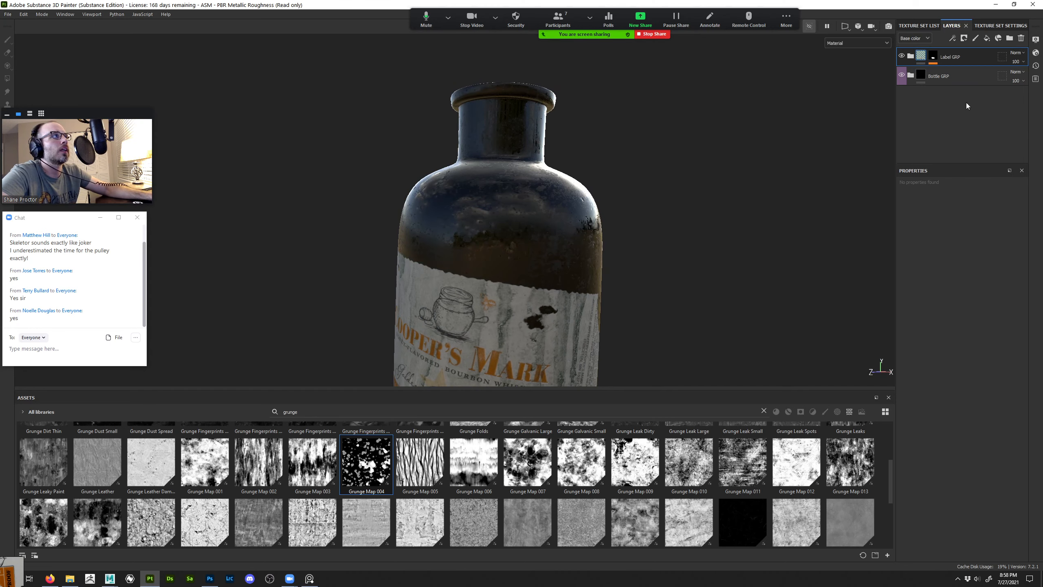
Search the assets for "conc" and add the Concrete Dusty material to the bottle as a new layer above the label group
double_click(291, 411)
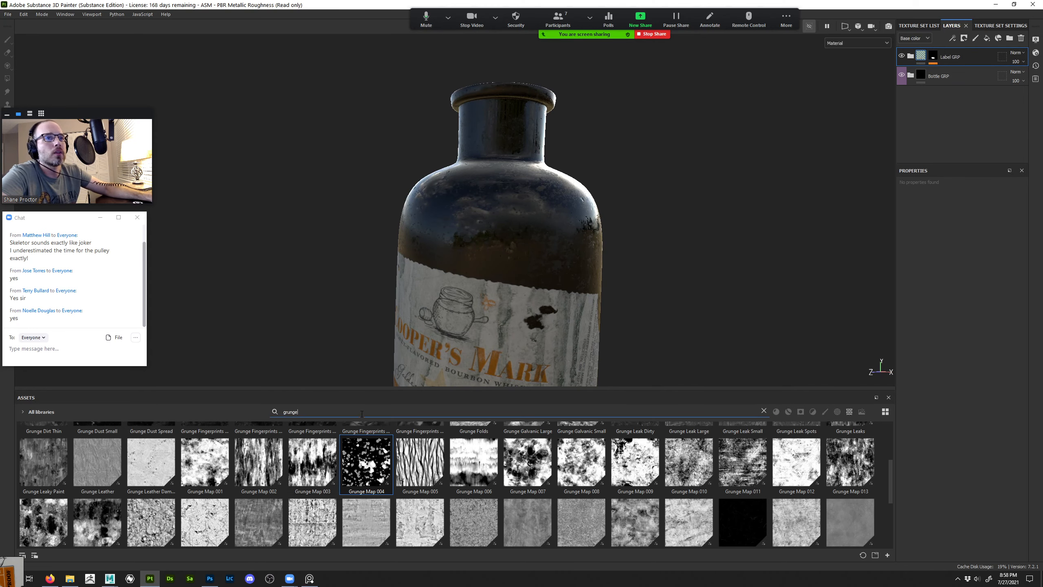
type("conc")
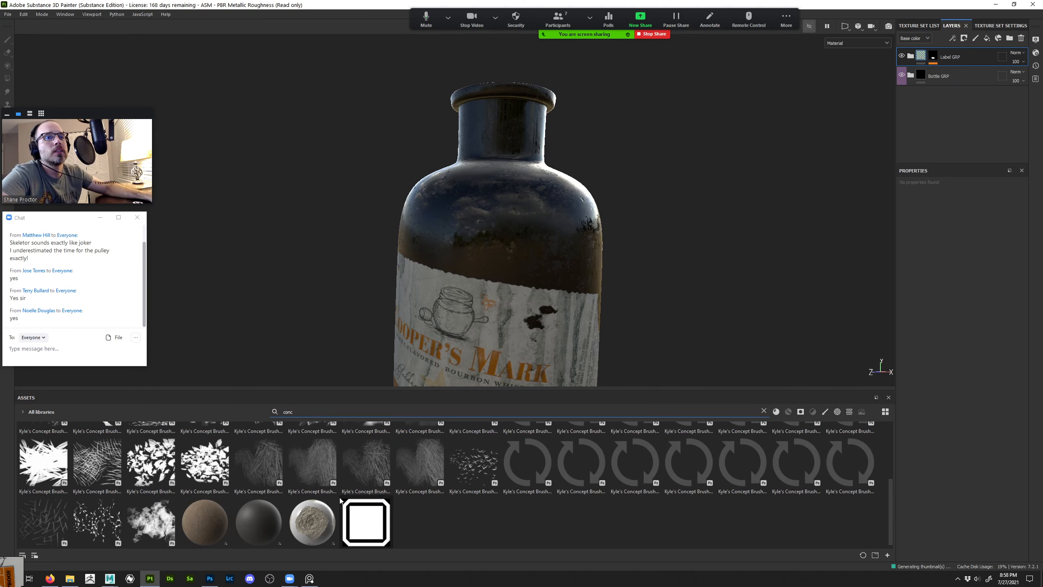
left_click_drag(210, 451, 563, 257)
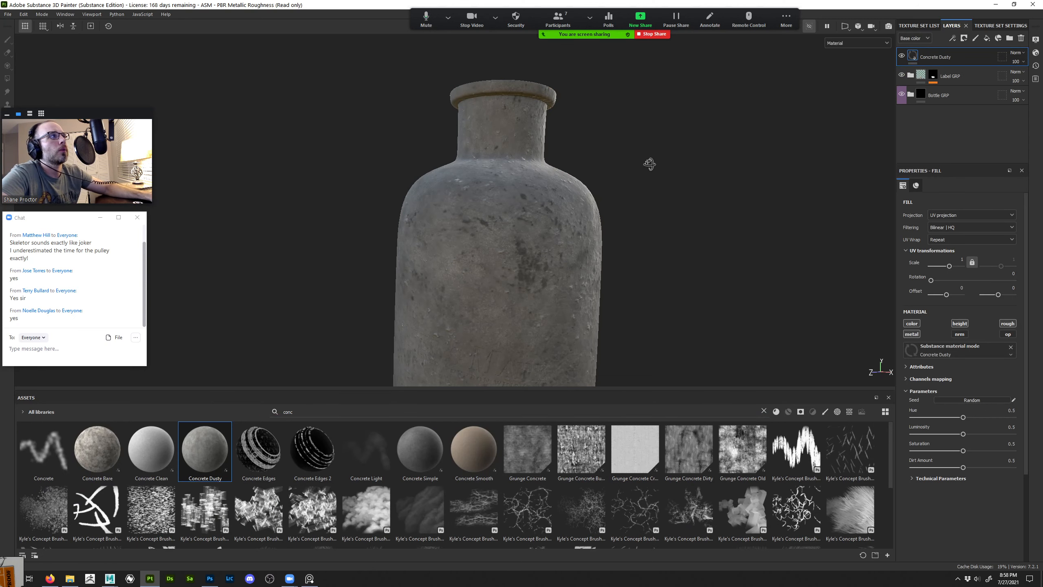
Group the Concrete Dusty layer into a folder named "Dust GRP"
key("ctrl+g")
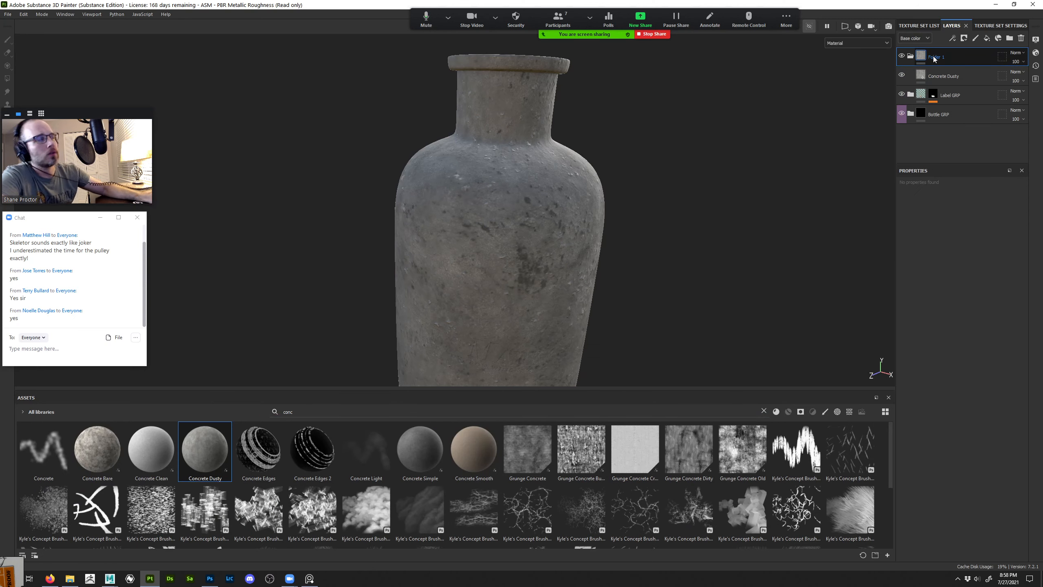
double_click(936, 59)
type("D")
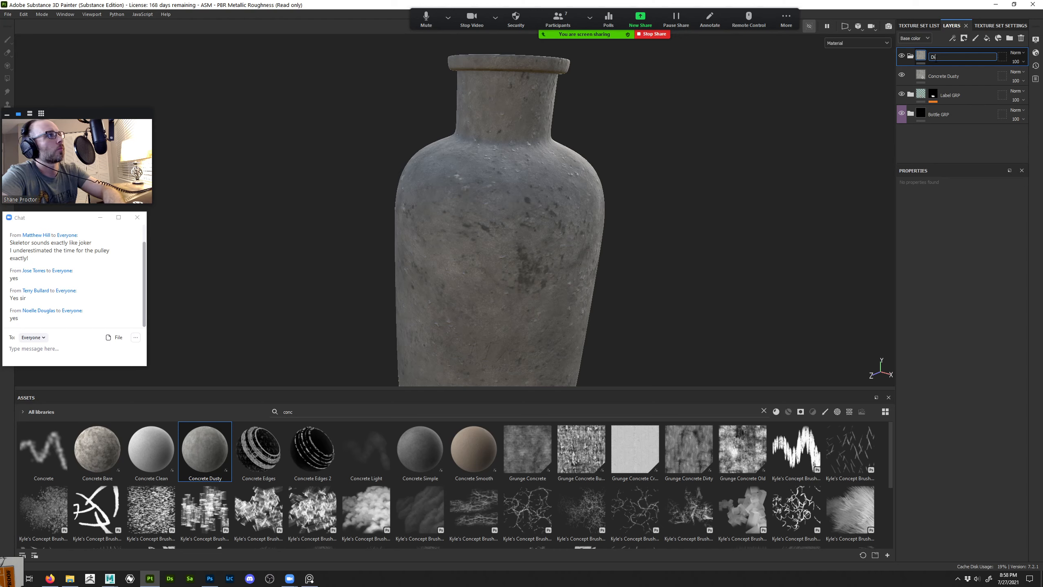
type("ust GRP")
key("Return")
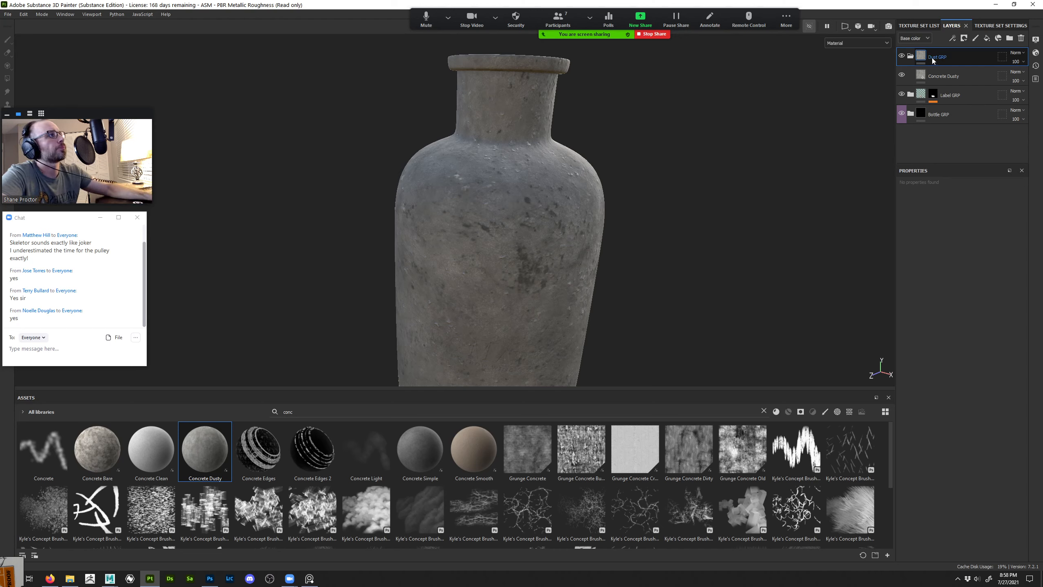
Give Dust GRP a black mask and add a Light generator to it
right_click(955, 52)
left_click(965, 67)
right_click(957, 56)
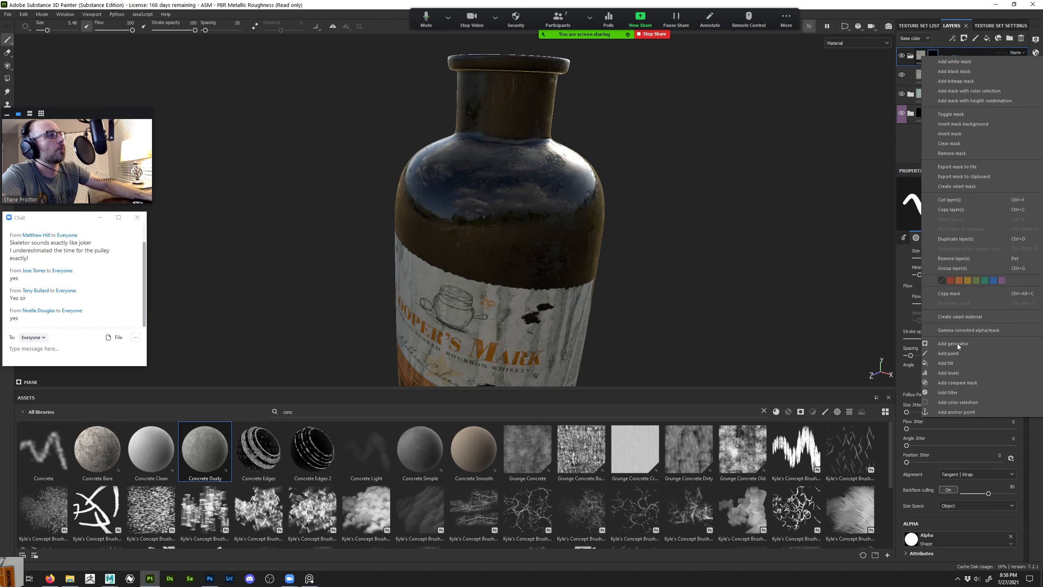
left_click(962, 344)
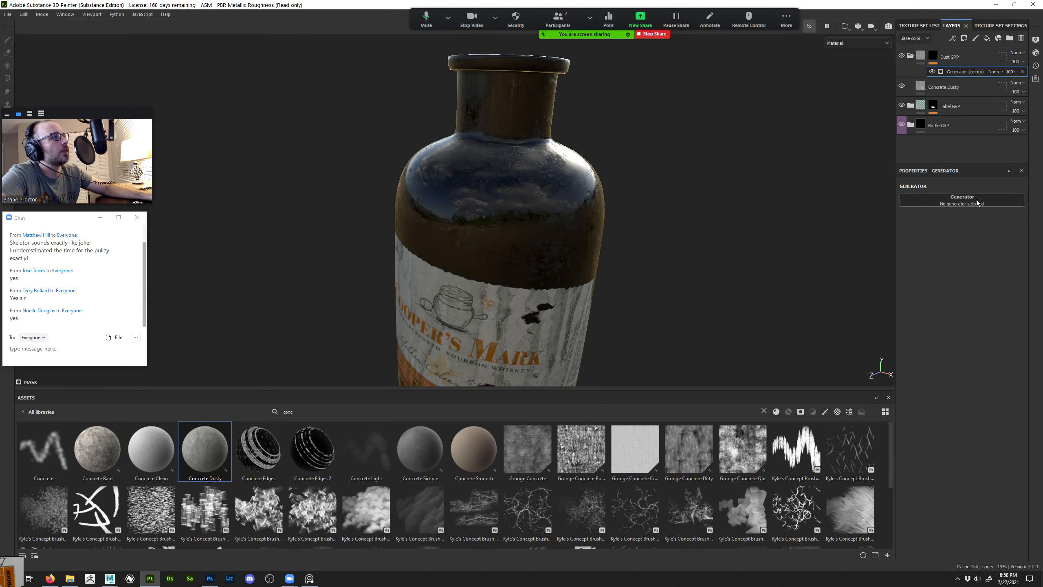
left_click(960, 199)
left_click(1023, 250)
Set the Light generator's vertical angle to 270 and light attenuation to 0, and check the resulting mask on the bottle
left_click_drag(962, 284, 1022, 282)
double_click(1017, 280)
type("270")
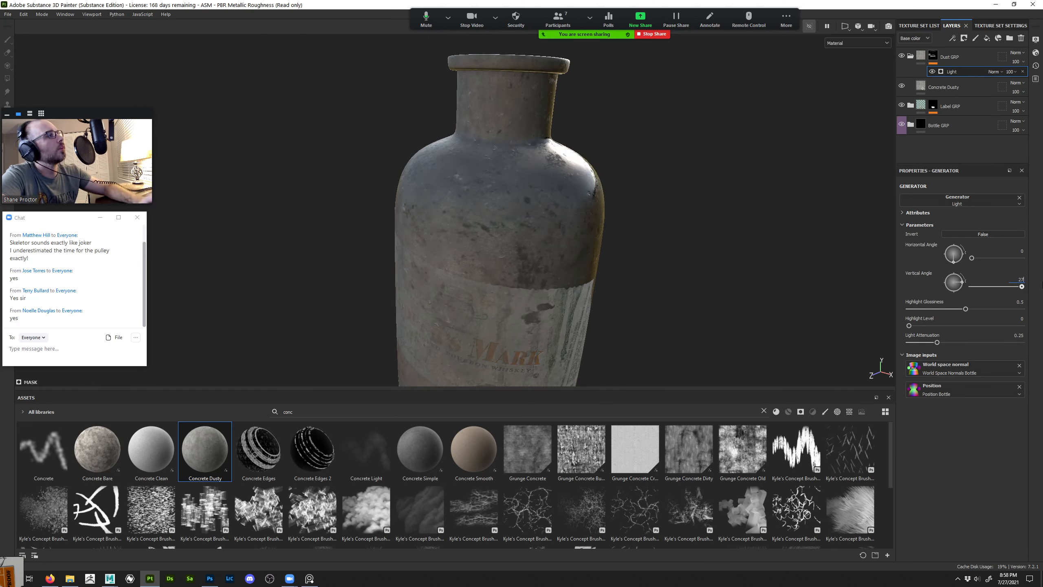
key("Return")
left_click_drag(936, 342, 899, 343)
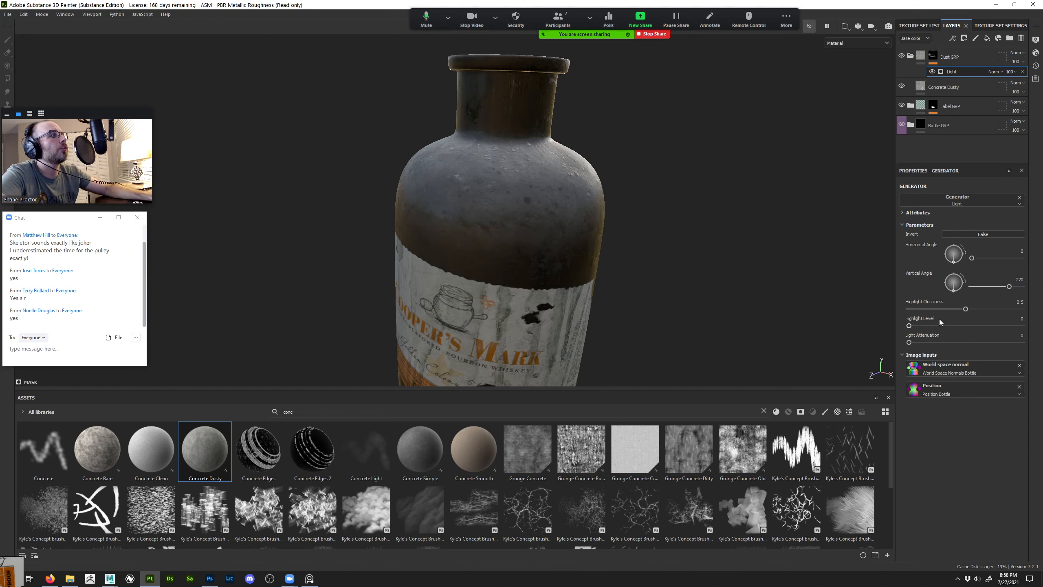
left_click(933, 56, "alt")
mouse_move(668, 179)
left_mouse_down("alt")
mouse_move(556, 159)
mouse_move(573, 165)
left_mouse_up("alt")
middle_click_drag(655, 182, 579, 198, "alt")
Add a fill to the Dust GRP mask, search the assets for "dust" and assign Grunge Wipe Dusty as its grayscale
right_click(934, 55)
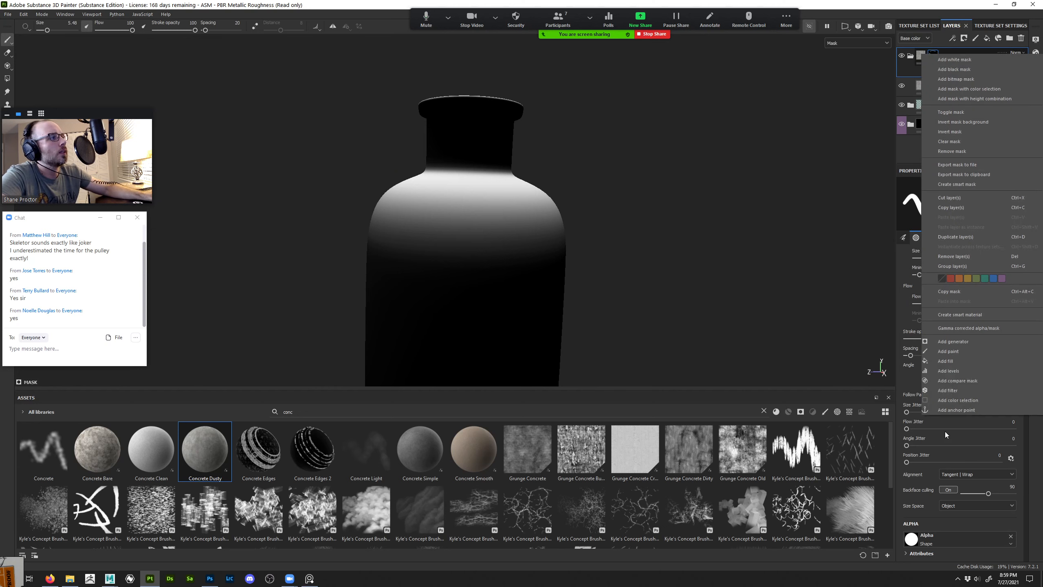
left_click(958, 361)
left_click(305, 410)
key("BackSpace")
key("BackSpace")
key("BackSpace")
key("BackSpace")
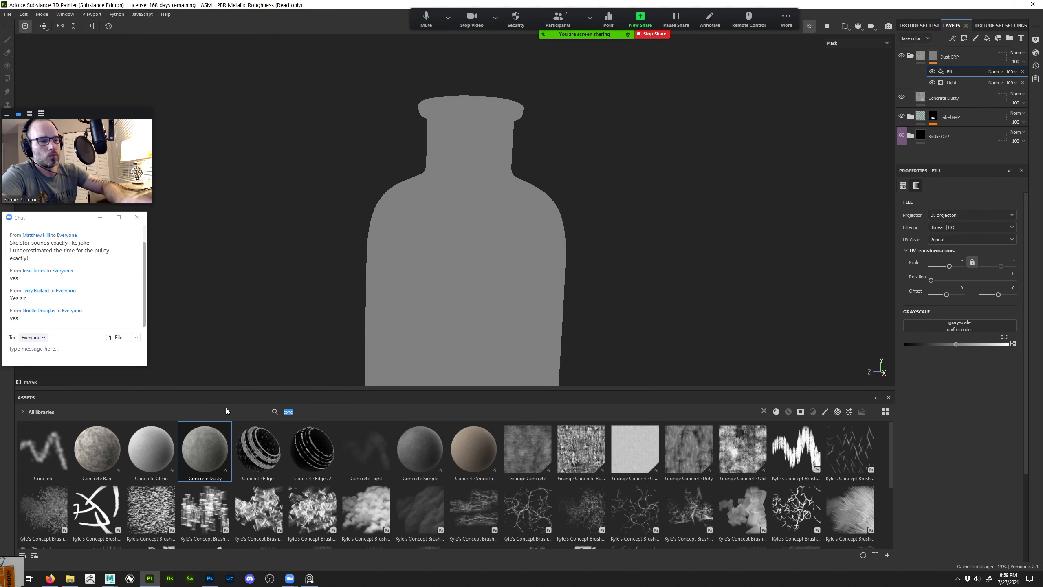
type("dust")
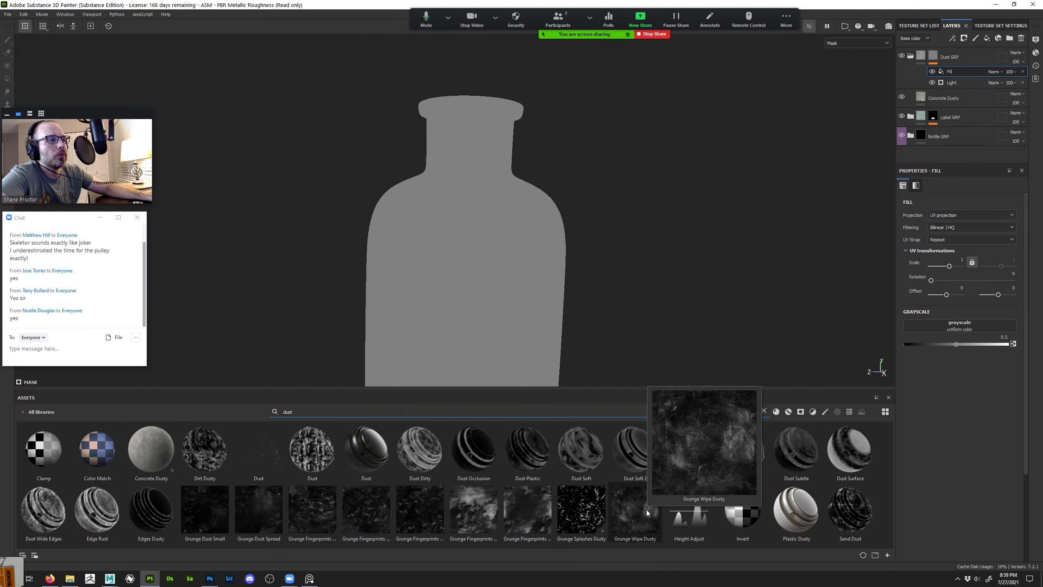
left_click_drag(646, 509, 959, 327)
Set the Grunge Wipe Dusty fill's scale to 5 and balance to about 0.74, and return to the material view
left_click_drag(607, 233, 561, 286, "alt")
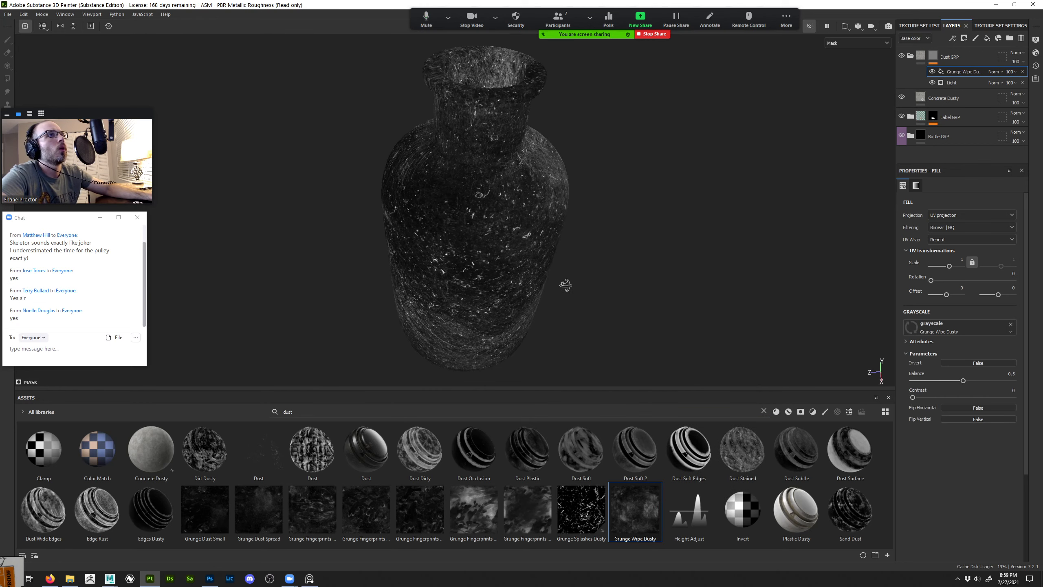
type("5")
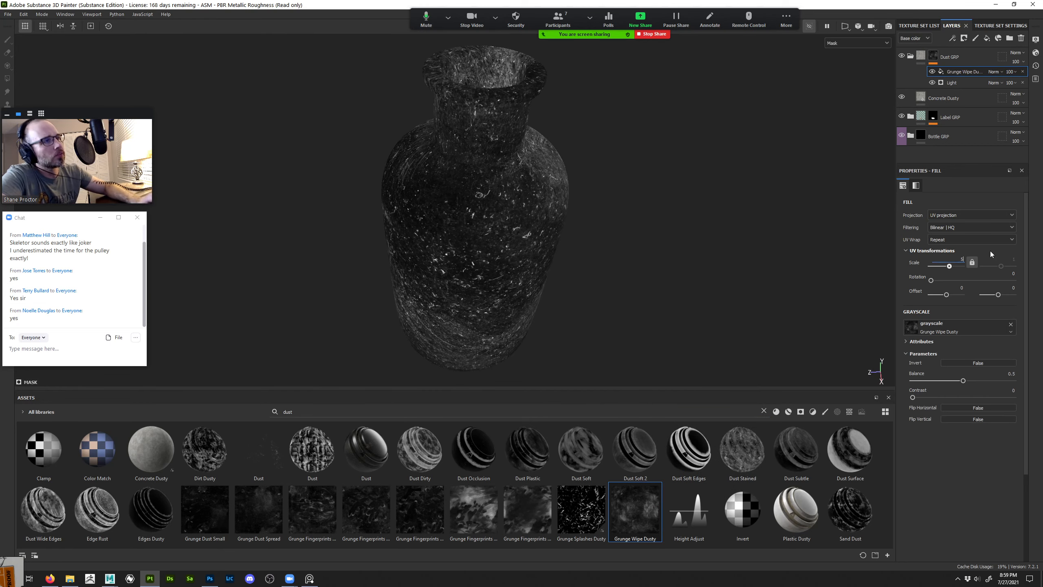
key("Return")
left_click_drag(522, 232, 585, 235, "alt")
left_click_drag(963, 380, 992, 382)
key("m")
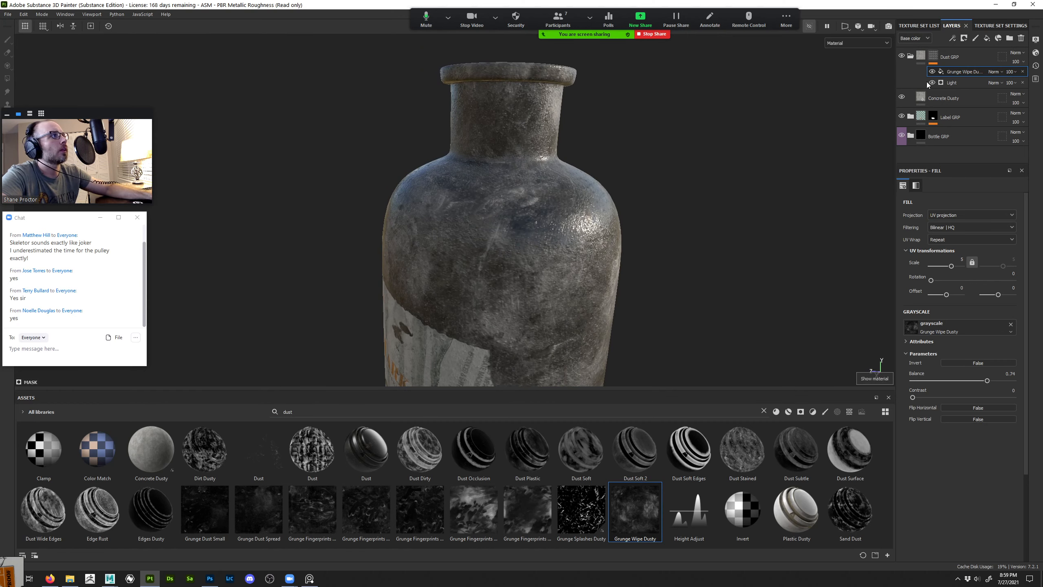
Toggle the Concrete Dusty layer's height channel and inspect its effect on the bottle surface
left_click(948, 99)
left_click(966, 326)
left_click(966, 326)
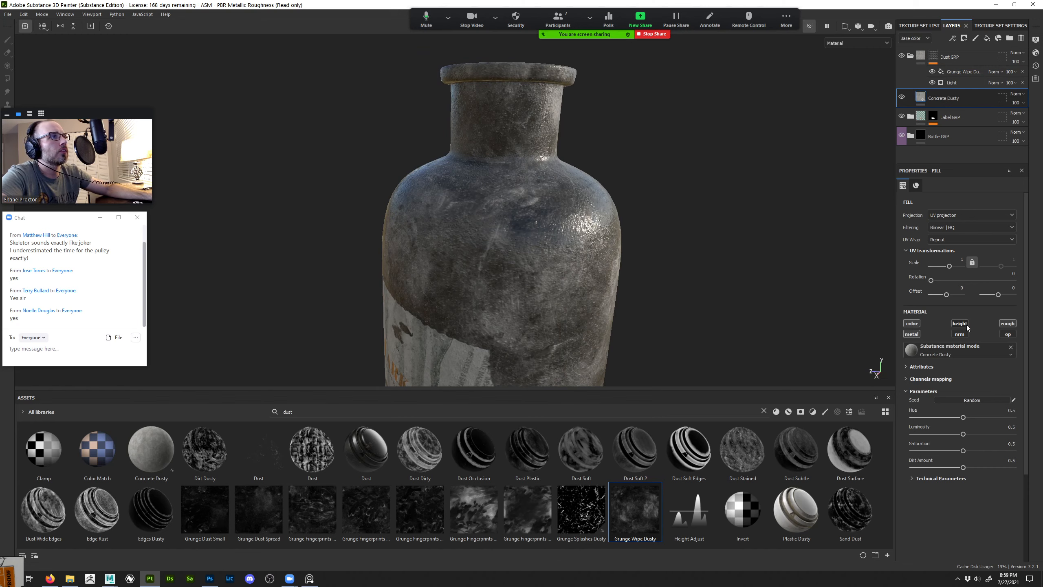
left_click_drag(690, 250, 659, 254, "alt")
Set the Grunge Wipe Dusty fill's blending mode to Multiply and inspect the shoulder dust from several angles and under rotated lighting
left_click(973, 75)
left_click(995, 72)
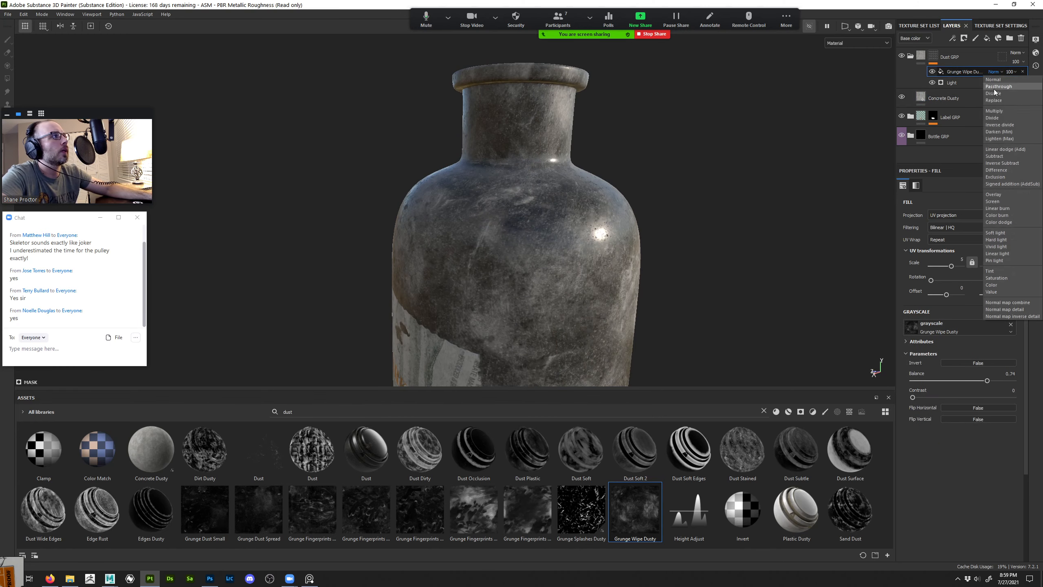
left_click(996, 110)
right_click_drag(694, 222, 639, 231, "alt")
left_click_drag(638, 231, 764, 173, "alt")
right_click_drag(765, 173, 698, 186, "shift")
left_click_drag(697, 186, 662, 193, "alt")
right_click_drag(663, 193, 710, 181, "alt")
Display the Dust GRP mask alone and examine the grunge distribution around the bottle's shoulders
left_click(933, 55, "alt")
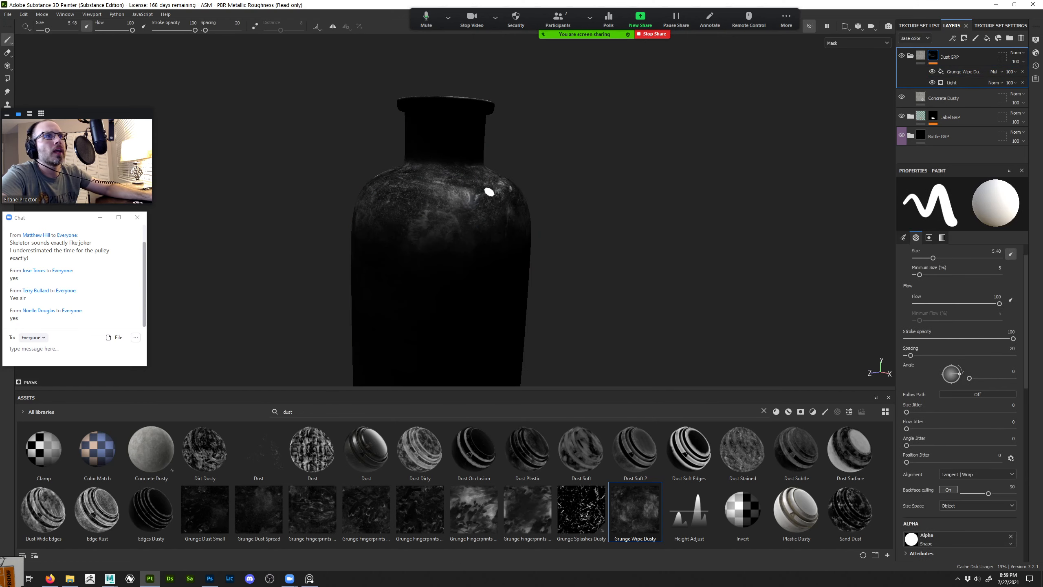
left_click_drag(450, 204, 373, 219, "alt")
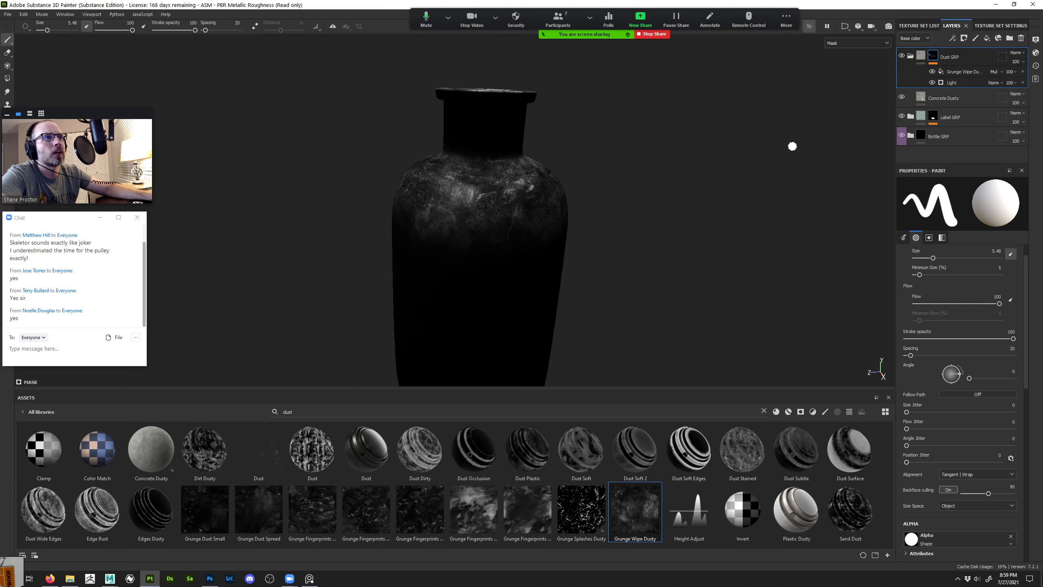
left_click_drag(582, 217, 570, 242, "alt")
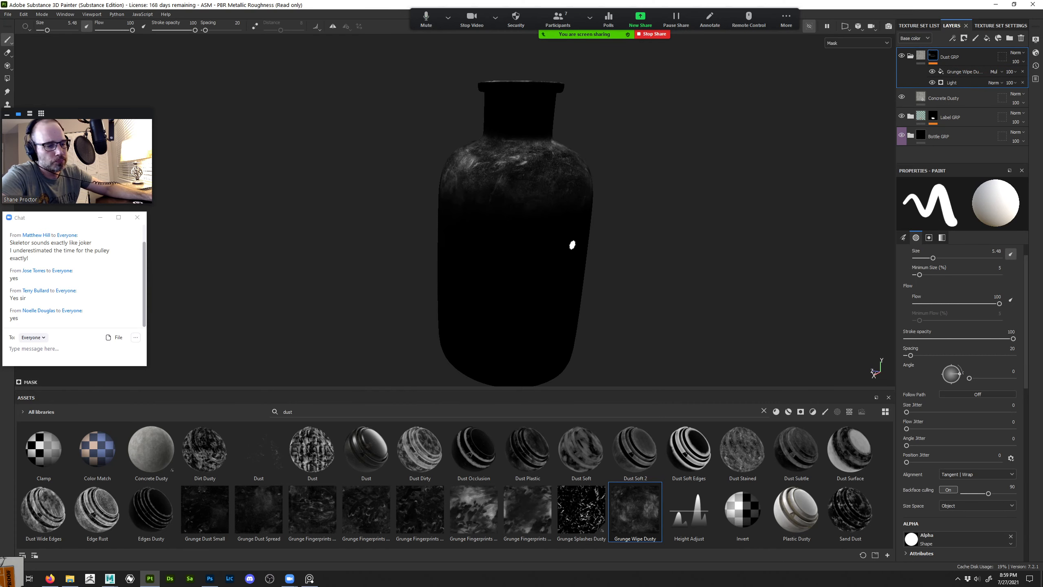
Display only the Opacity channel of the bottle in the viewport
key("m")
left_click_drag(624, 268, 691, 163, "alt")
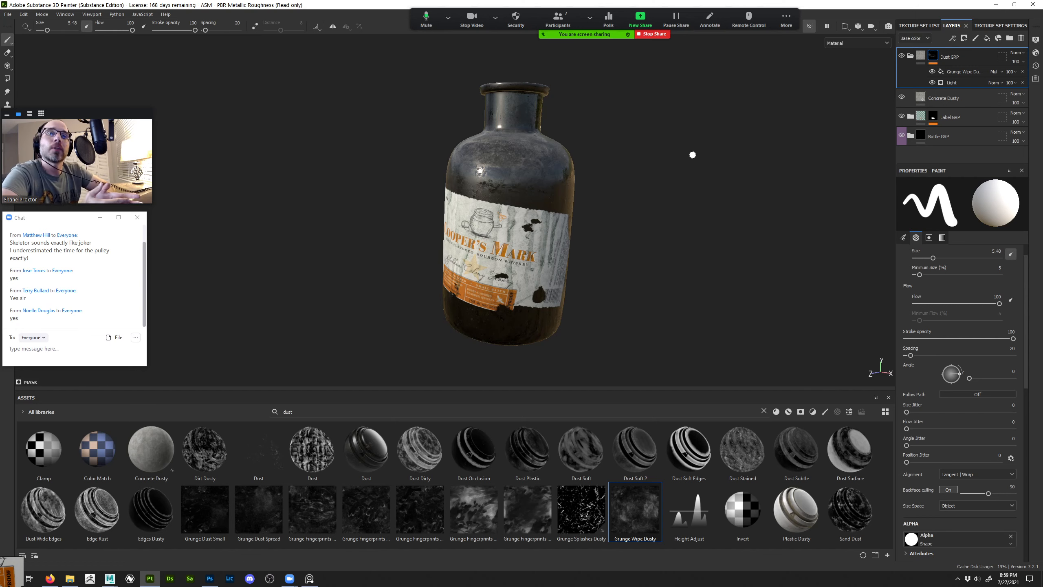
left_click(846, 43)
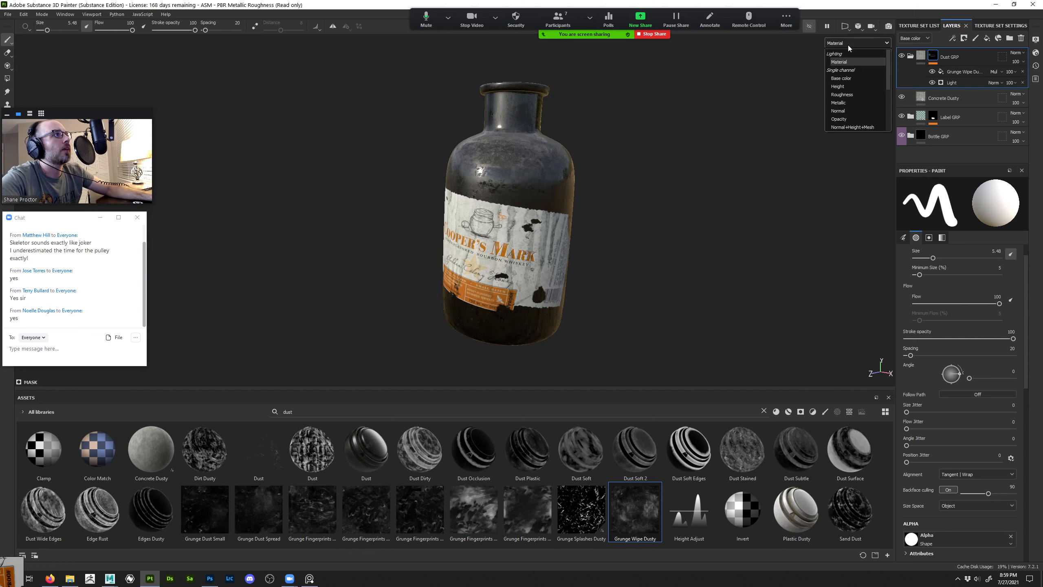
left_click(838, 119)
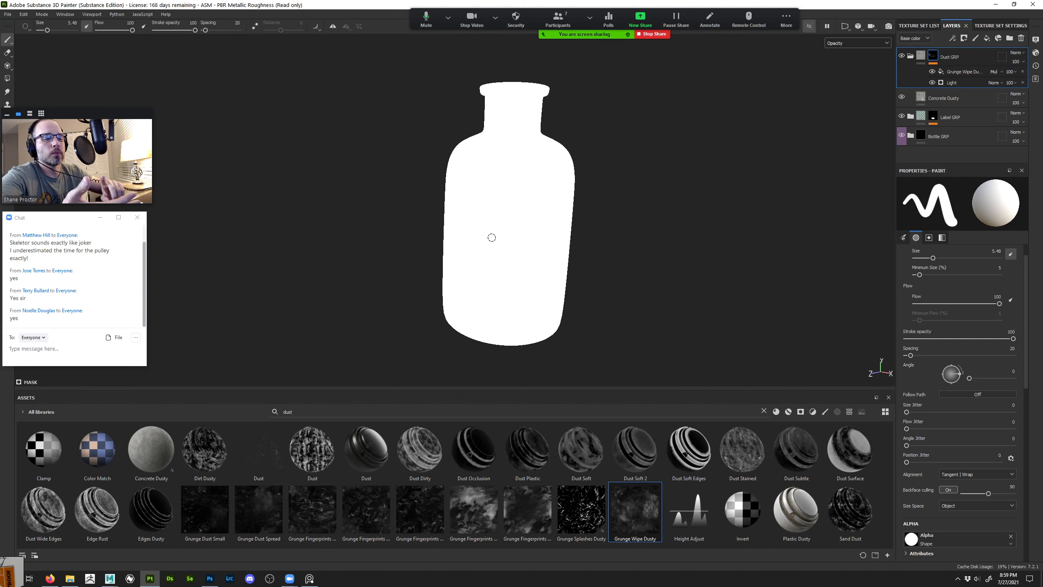
Set the opacity of the Bottle Base fill layer inside Bottle GRP to 0
left_click(910, 137)
scroll(929, 149, "down", 1)
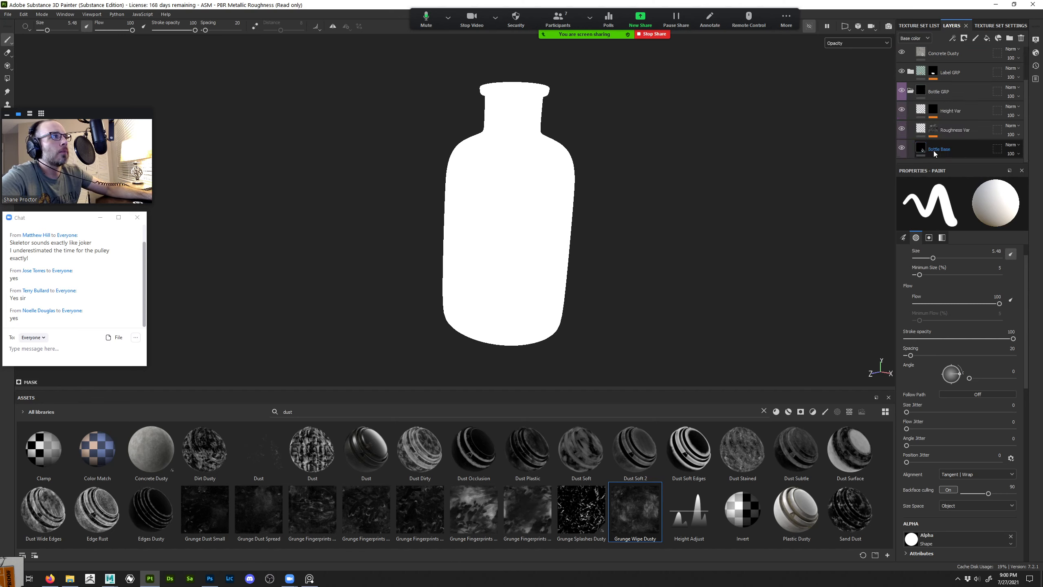
left_click(934, 153)
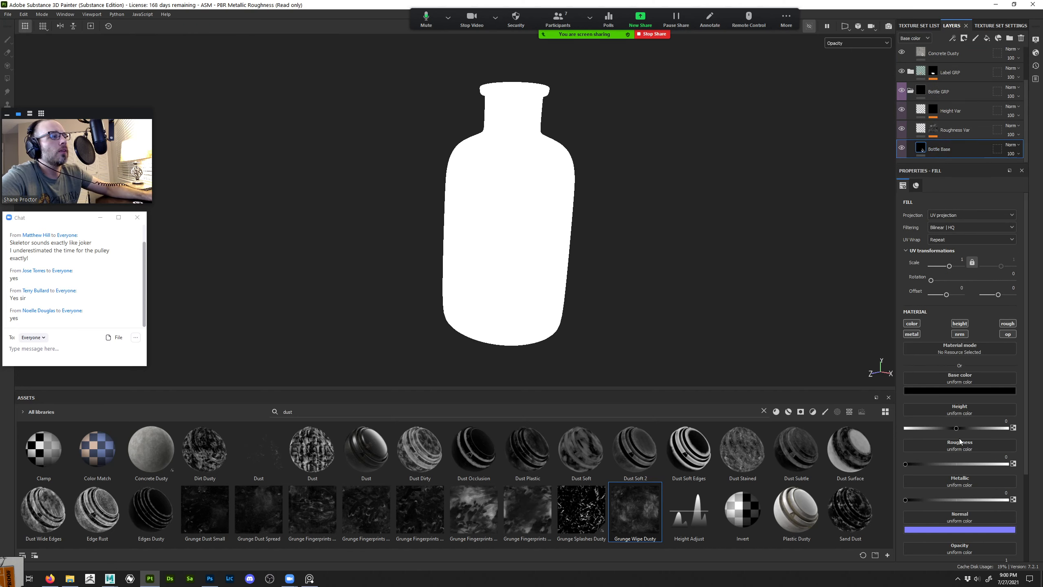
scroll(960, 441, "down", 3)
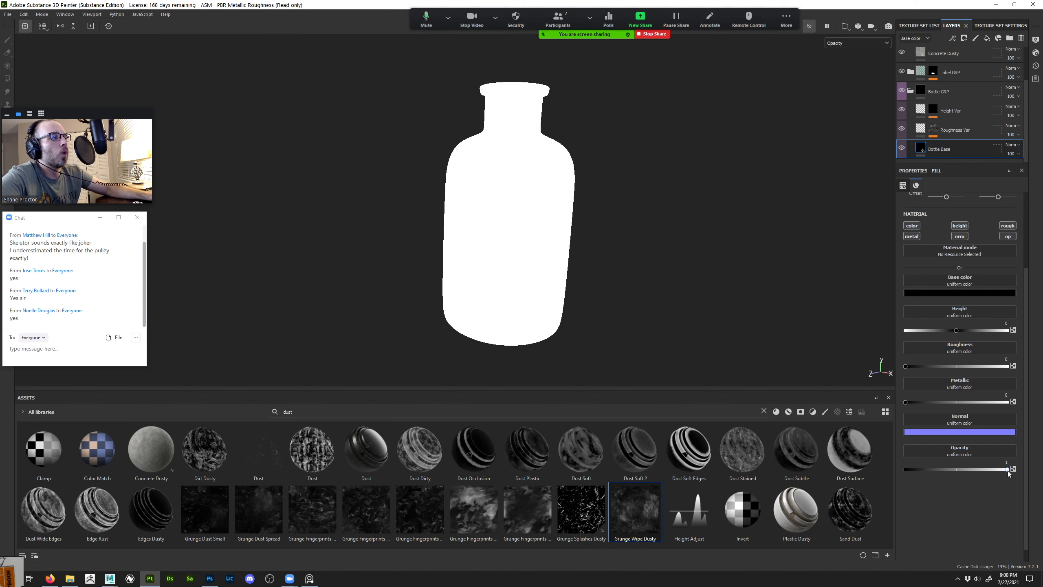
left_click_drag(1007, 470, 888, 474)
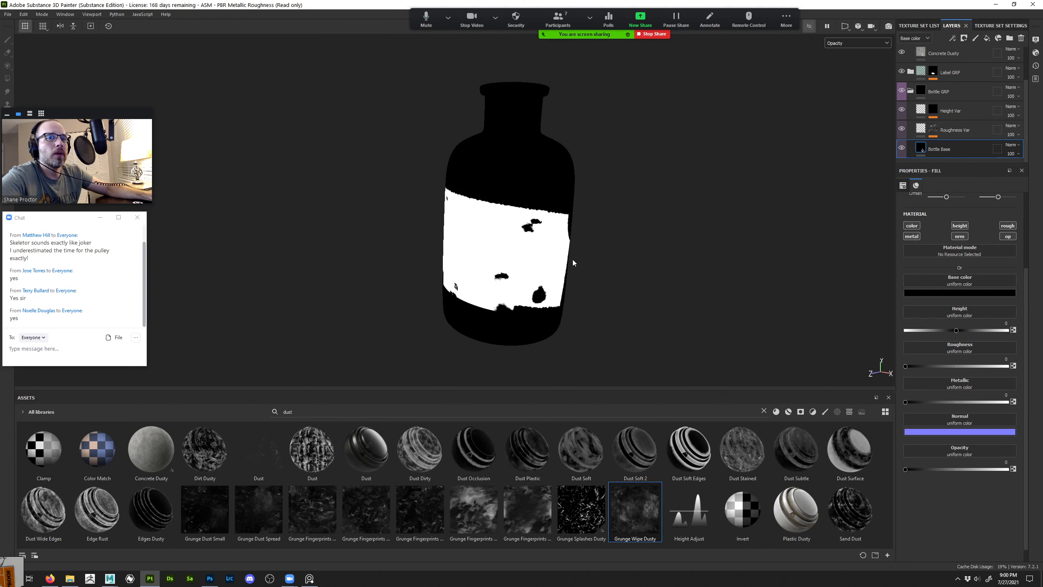
View the bottle with its full material and check the main shader's settings
key("m")
left_click_drag(548, 270, 606, 138, "alt")
left_click_drag(602, 112, 602, 78, "alt")
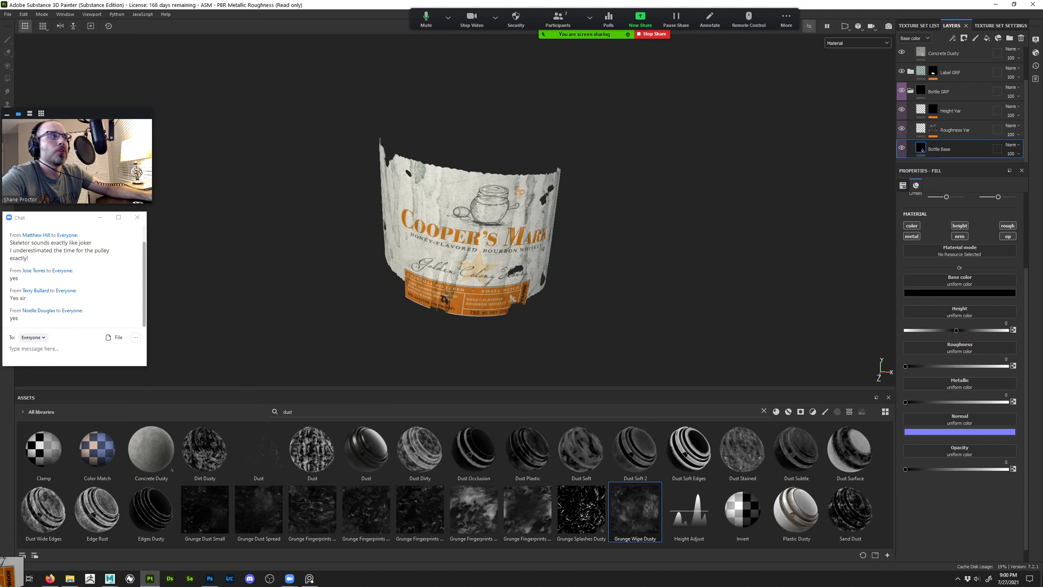
left_click(1035, 52)
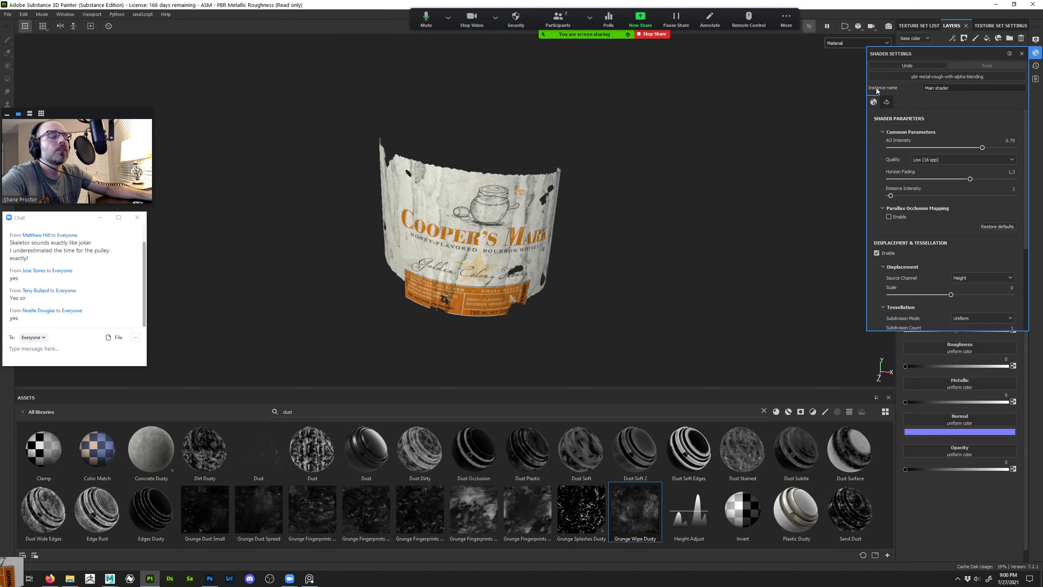
left_click(1021, 54)
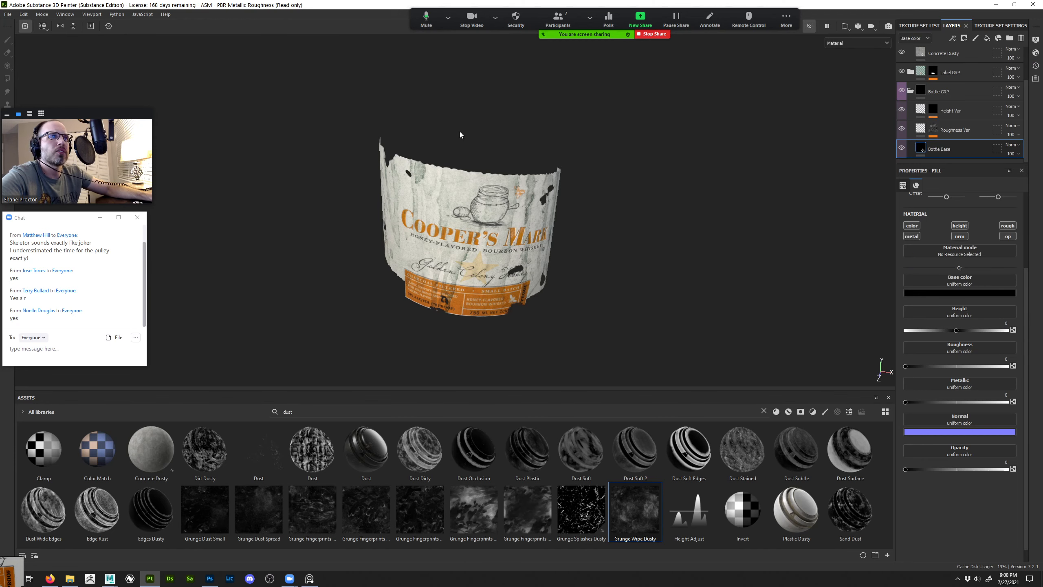
With the Opacity channel displayed, set the opacity of the Label fill layer inside Label GRP to 1
left_click(856, 43)
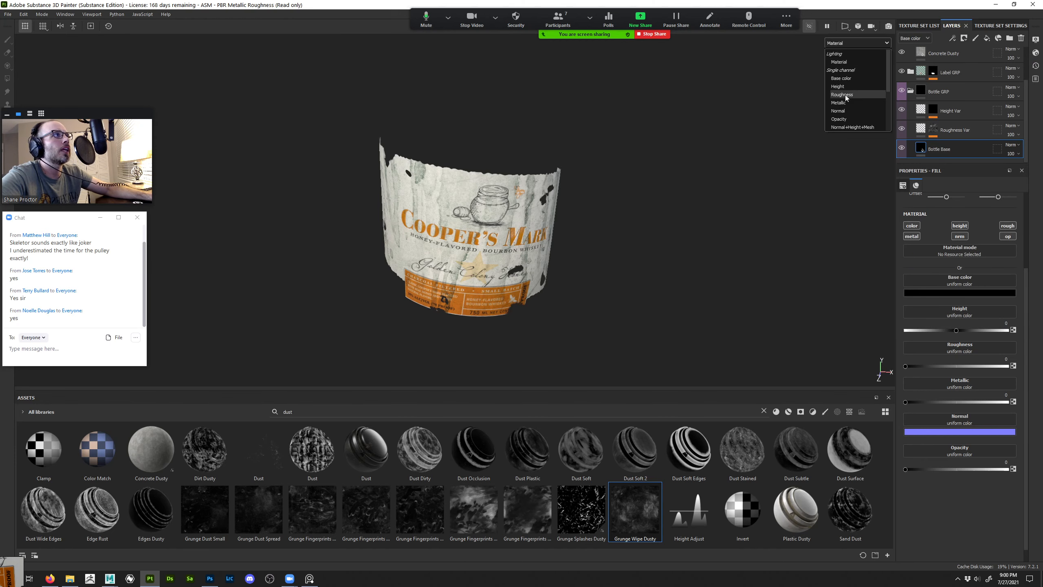
left_click(836, 123)
scroll(454, 156, "down", 2)
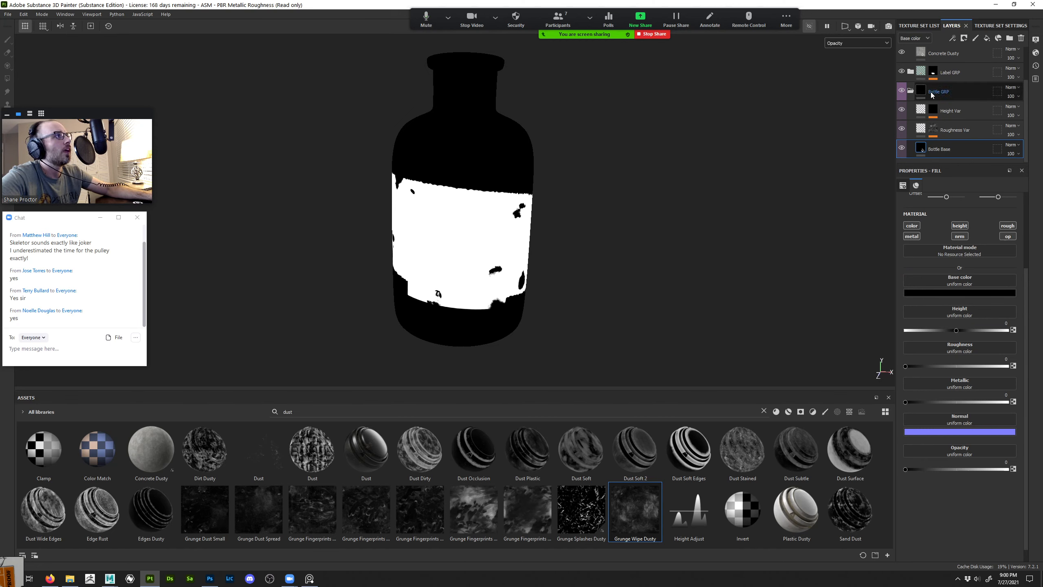
left_click(910, 71)
scroll(930, 128, "down", 2)
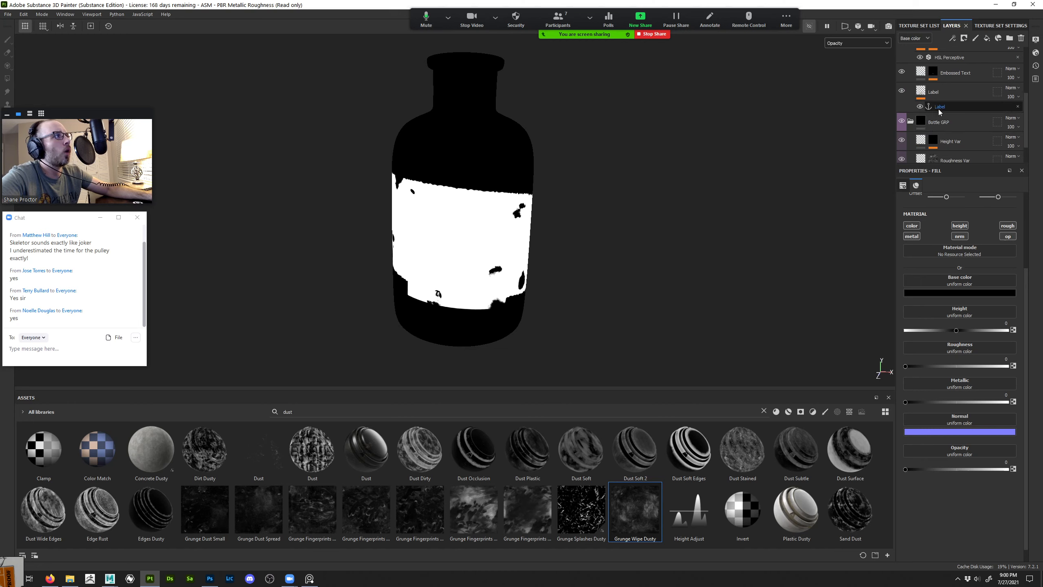
left_click(934, 91)
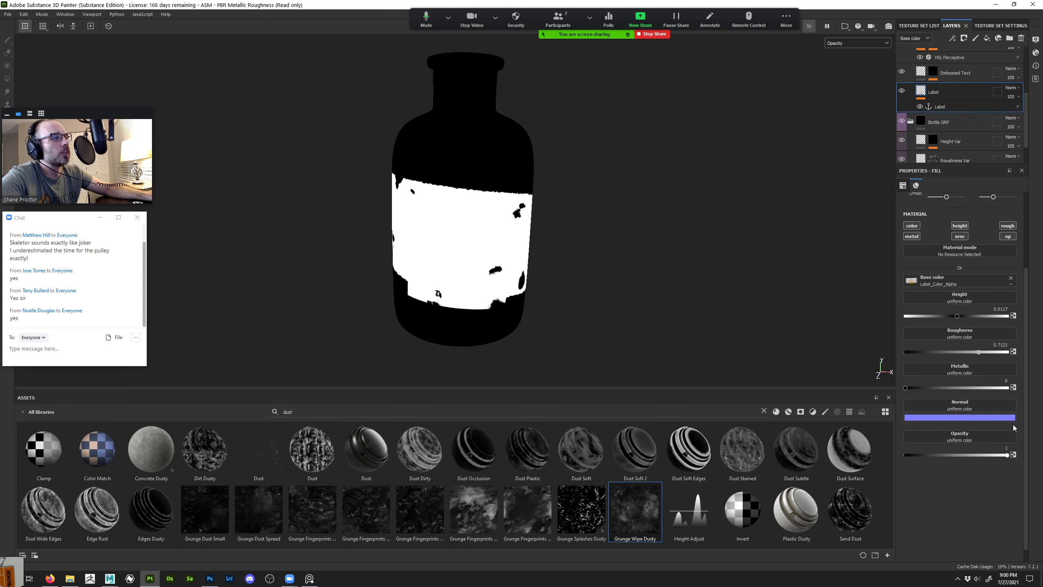
left_click_drag(1007, 455, 1042, 428)
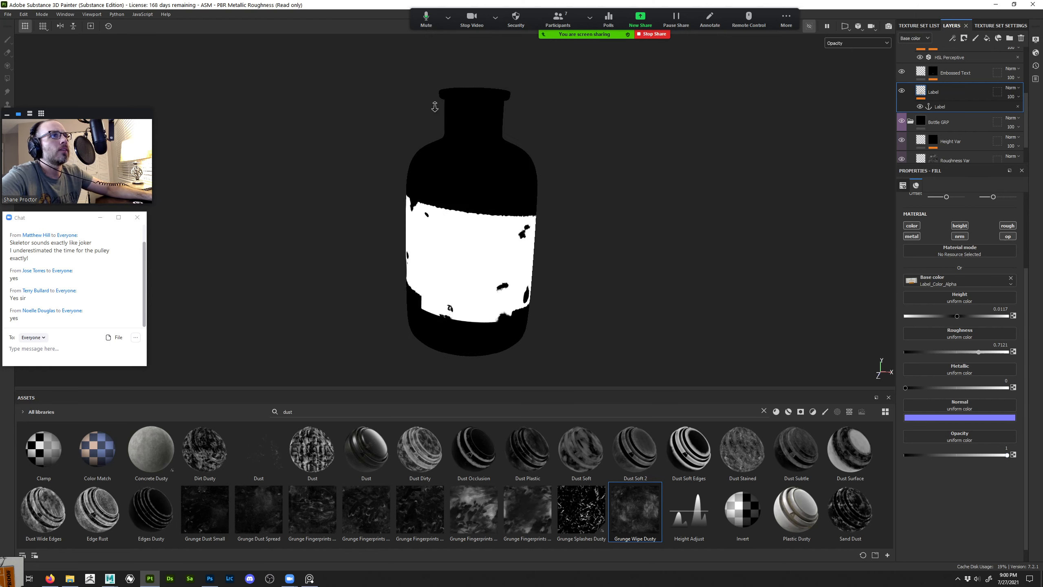
Inspect the bottle's shoulder in material view and display the Dust GRP mask
scroll(565, 211, "up", 5)
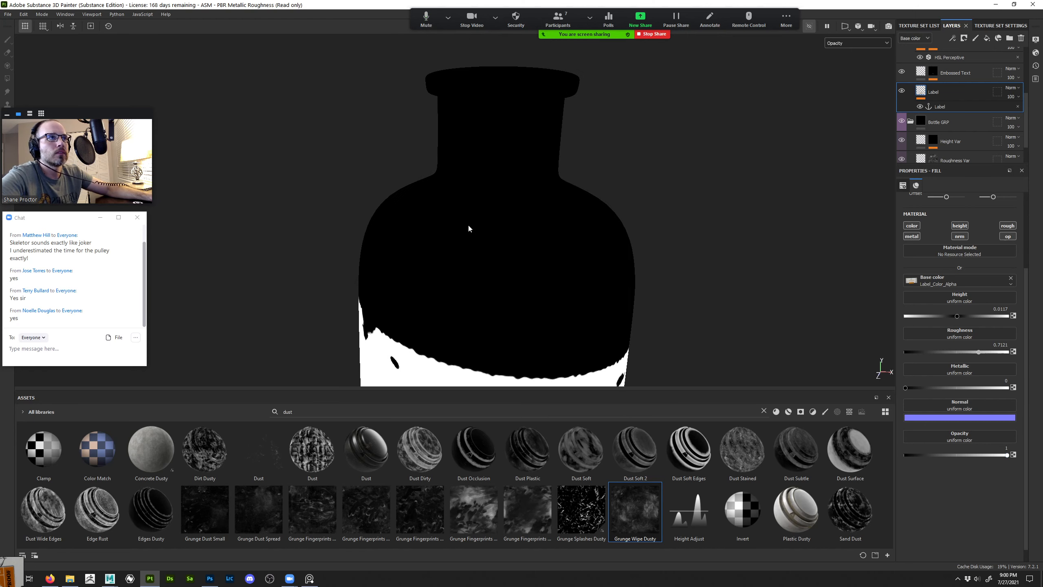
key("m")
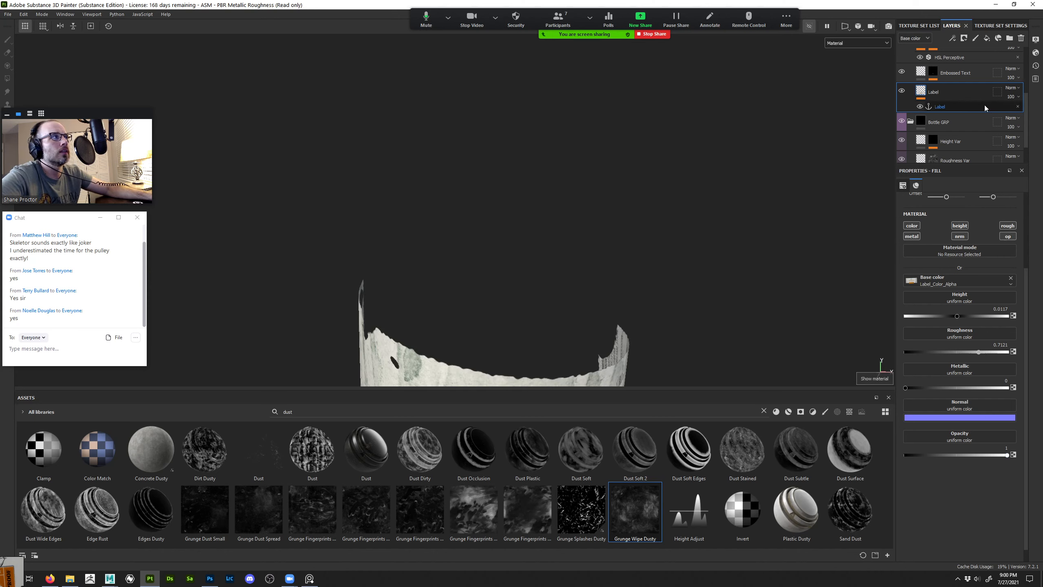
scroll(984, 106, "up", 3)
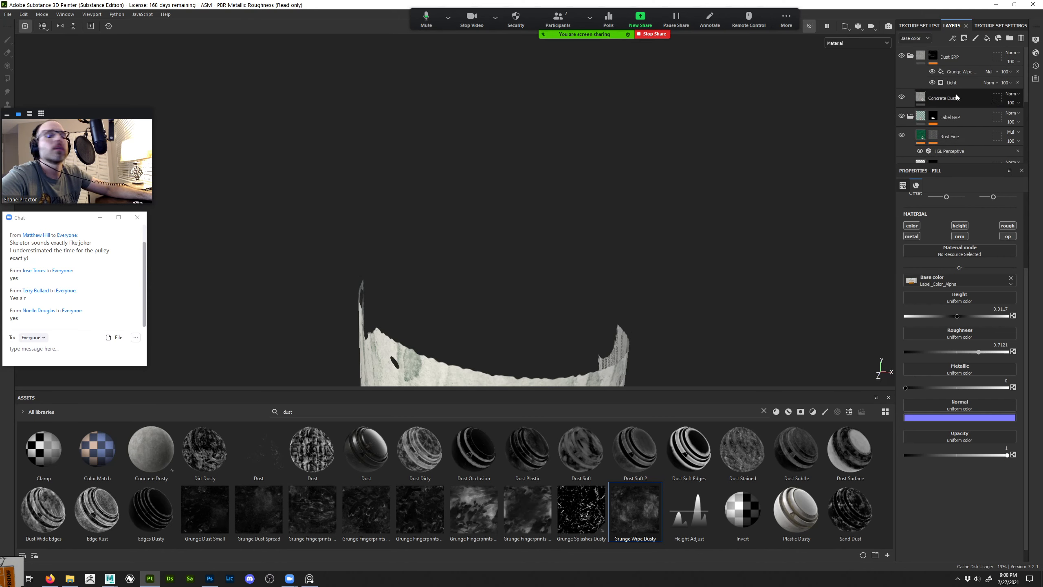
left_click(956, 94)
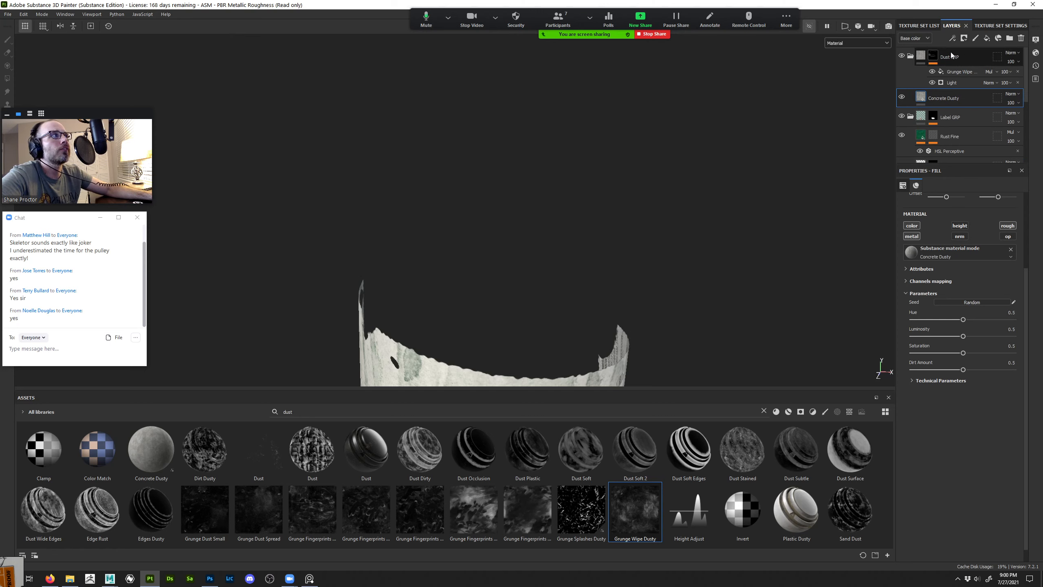
left_click(932, 55)
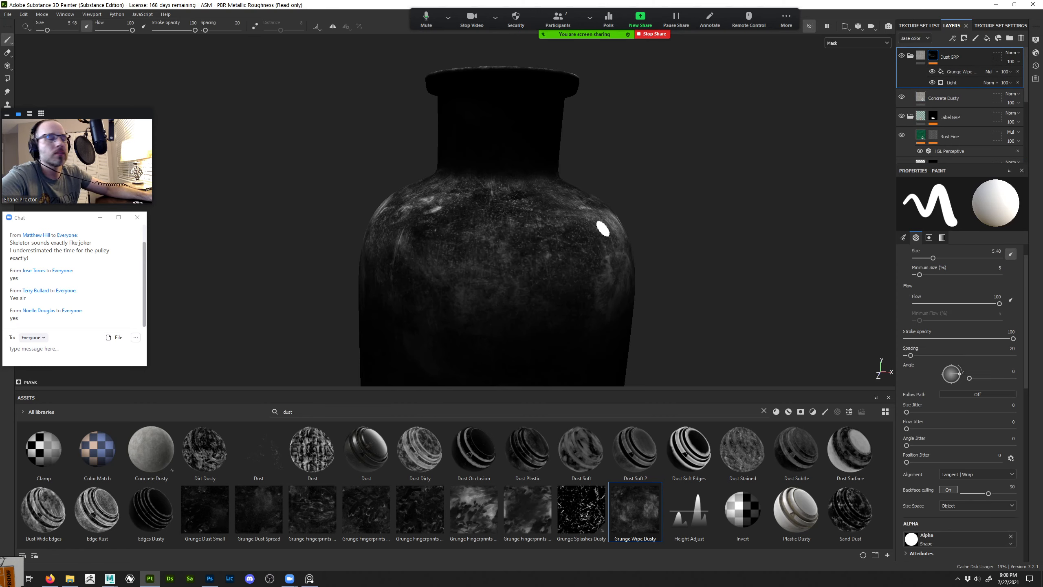
Add a fill layer above Concrete Dusty that affects only the opacity channel, with opacity set to 1
left_click(955, 94)
left_click(986, 39)
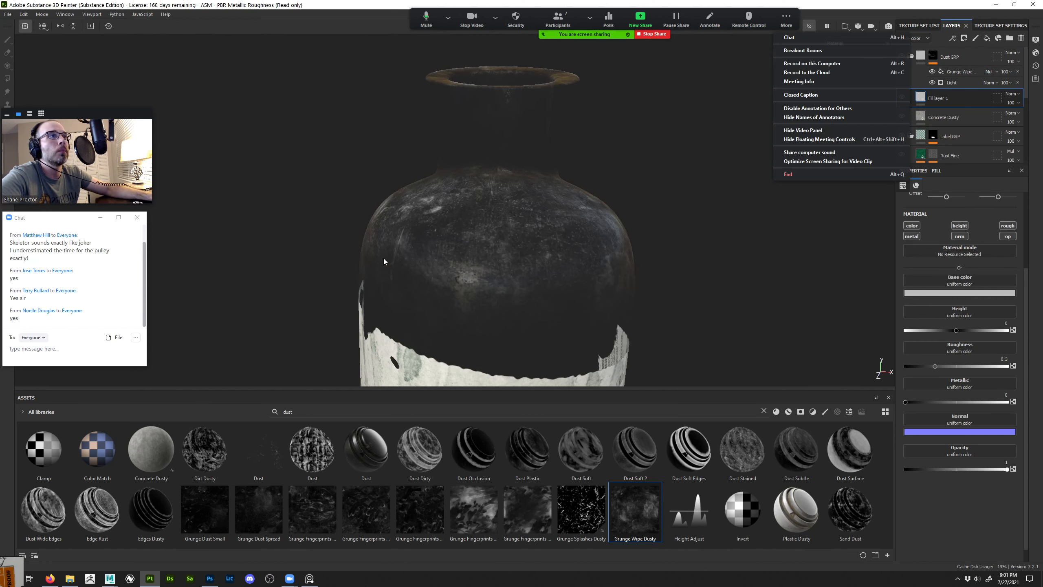
left_click(1006, 237)
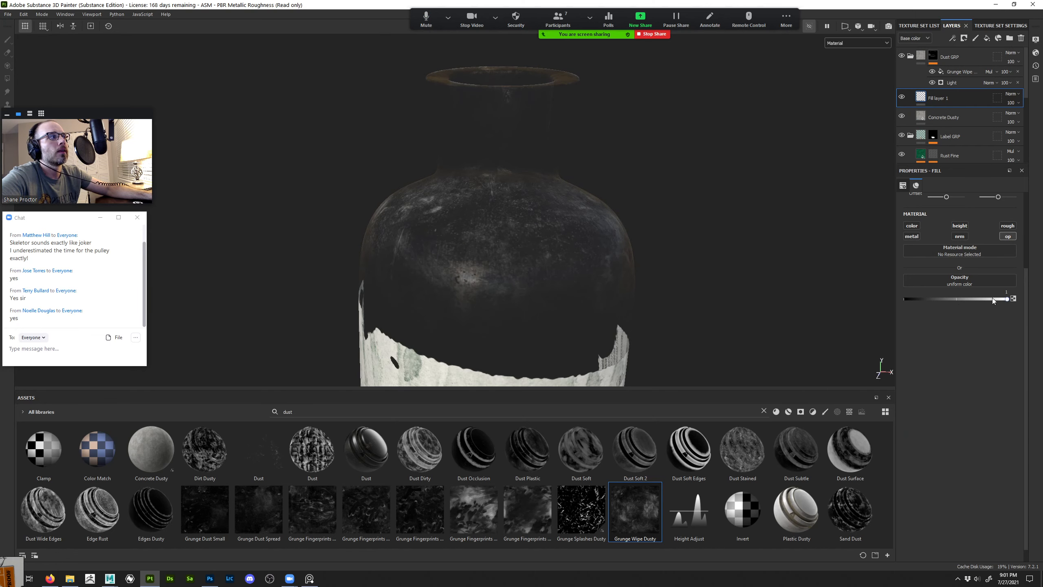
left_click_drag(994, 300, 1026, 306)
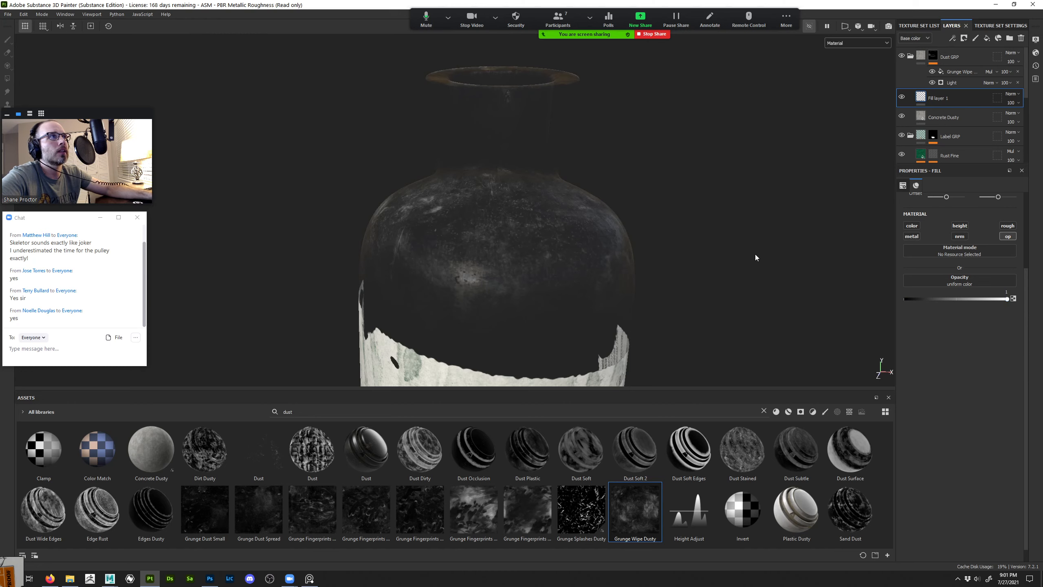
scroll(561, 309, "down", 3)
left_click_drag(562, 310, 621, 290, "alt")
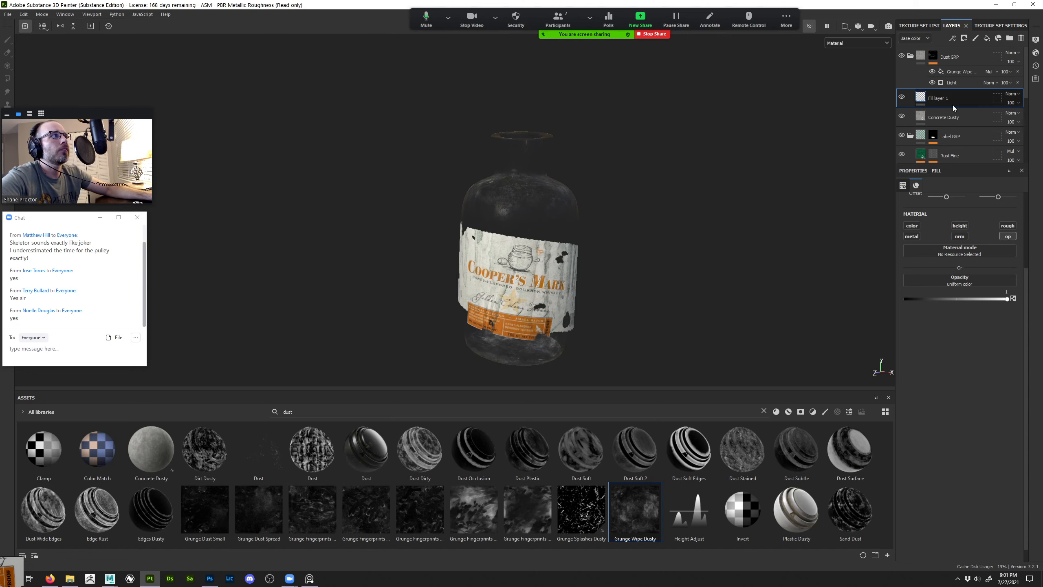
Check the texture set's channels and choose Renderman (pxrSurface) as the output template for exporting textures
left_click(993, 27)
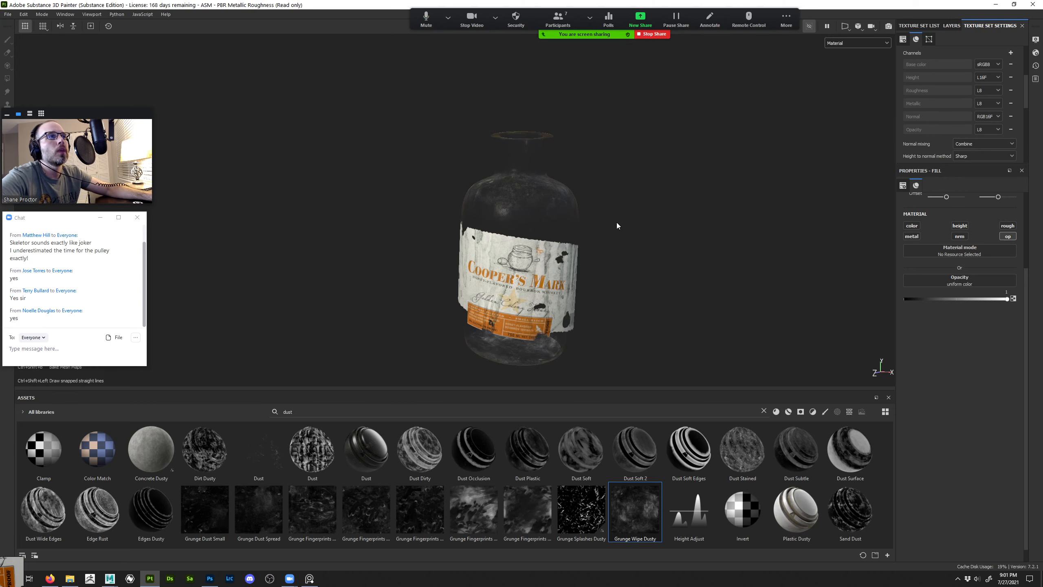
key("ctrl+shift+e")
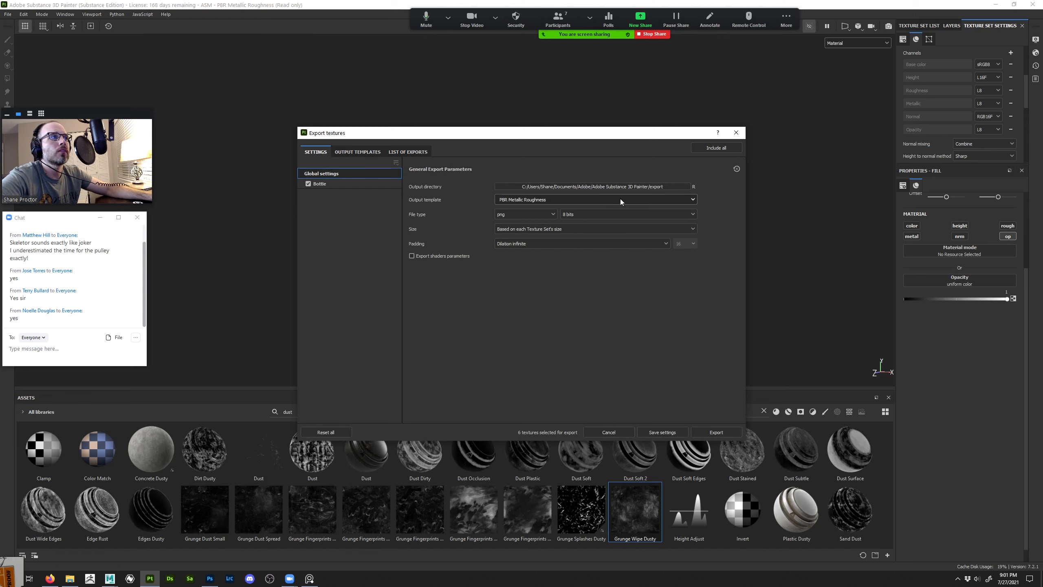
left_click(640, 199)
mouse_move(694, 246)
left_mouse_down()
mouse_move(694, 274)
mouse_move(693, 262)
left_mouse_up()
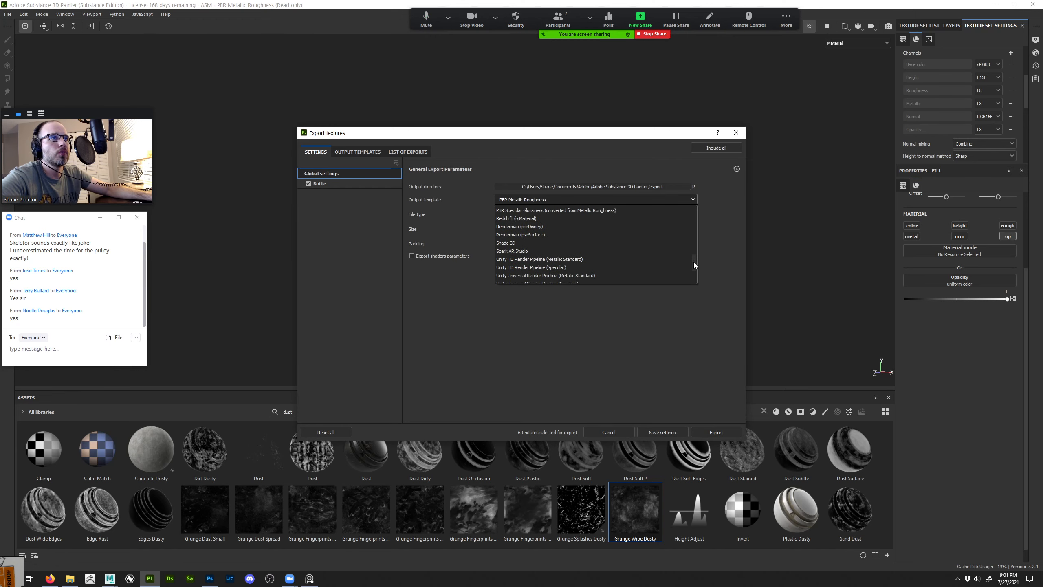
left_click(532, 234)
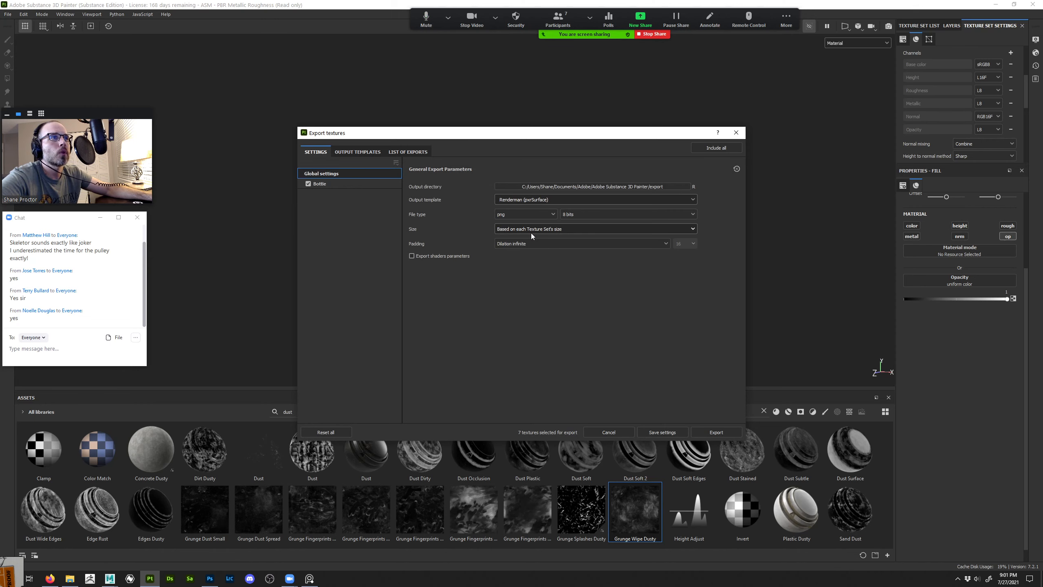
Review the list of exports and the output maps of the Renderman (pxrSurface) template, including its Presence map
left_click(411, 153)
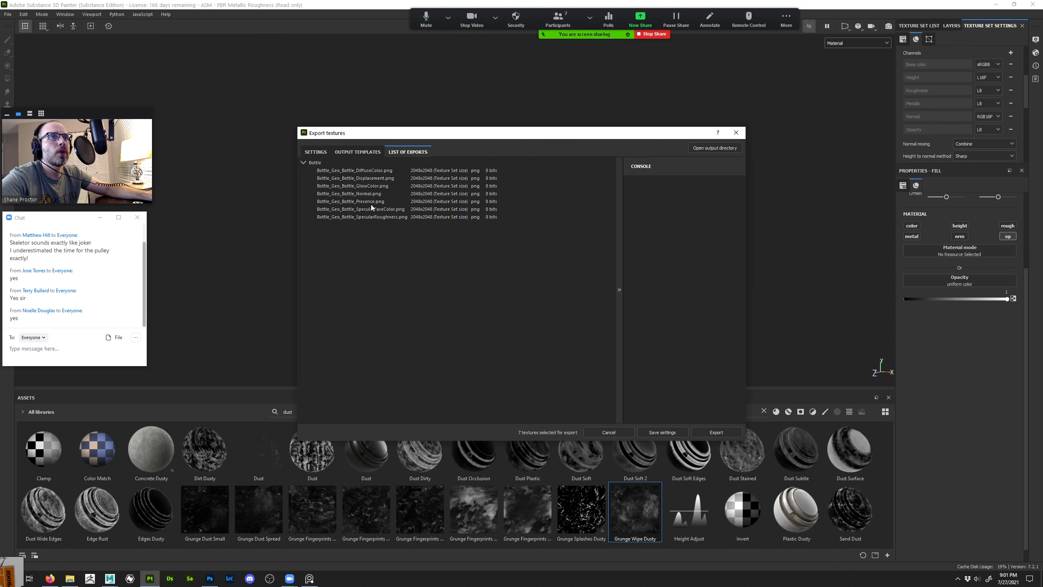
left_click(357, 154)
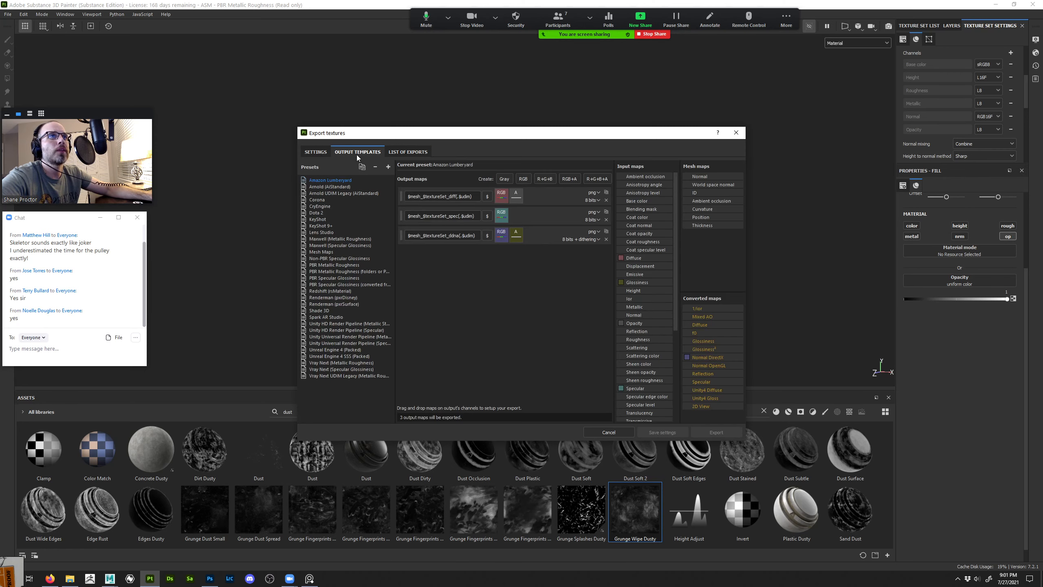
left_click(339, 304)
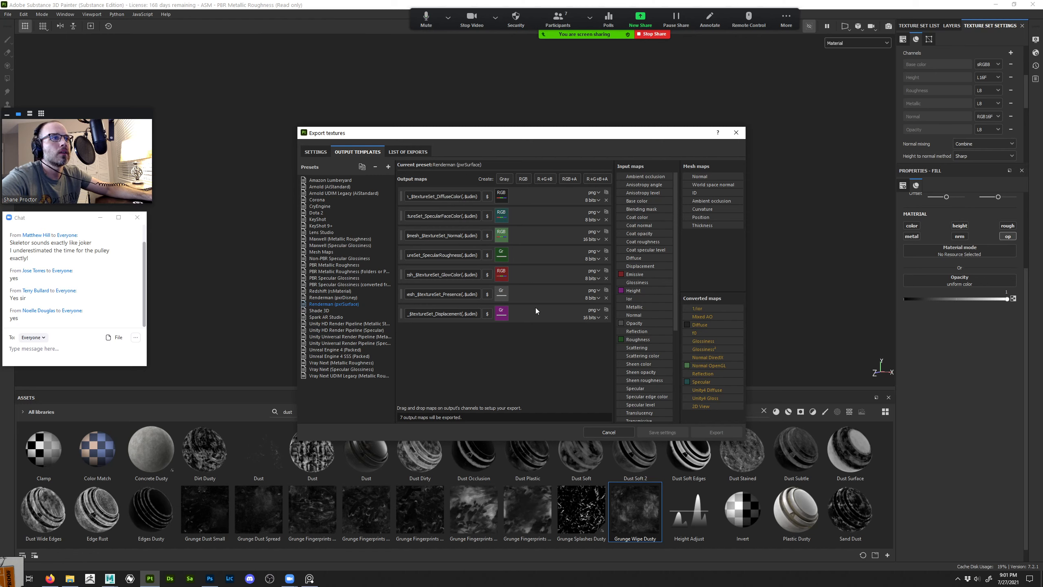
left_click_drag(477, 294, 393, 290)
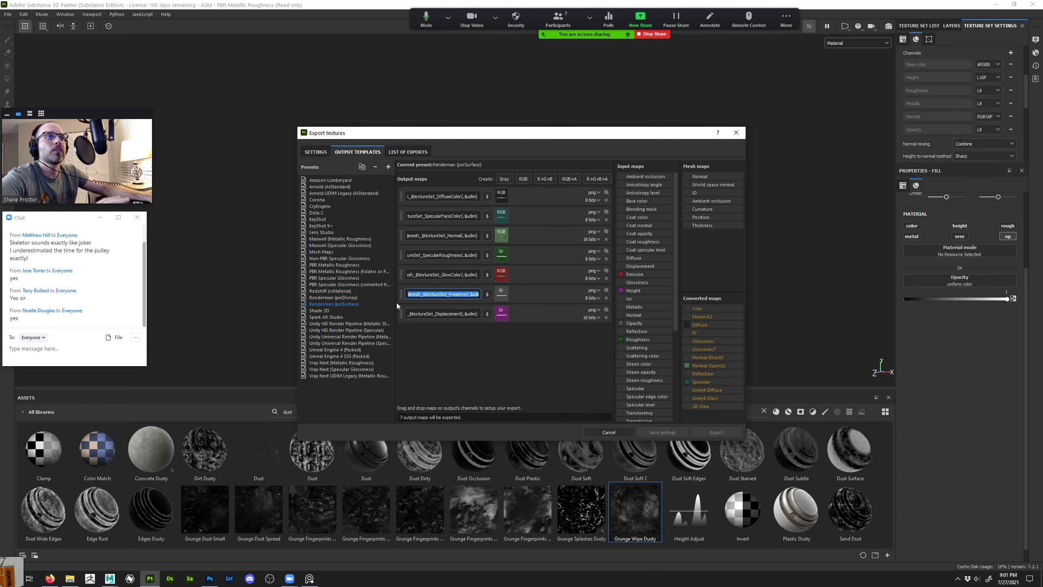
left_click(480, 373)
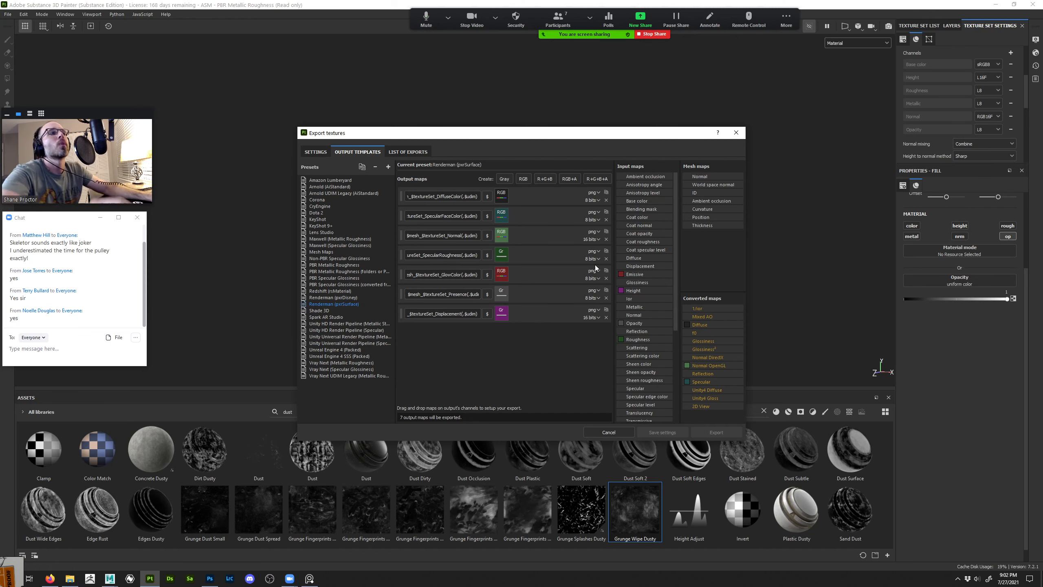
scroll(632, 328, "down", 5)
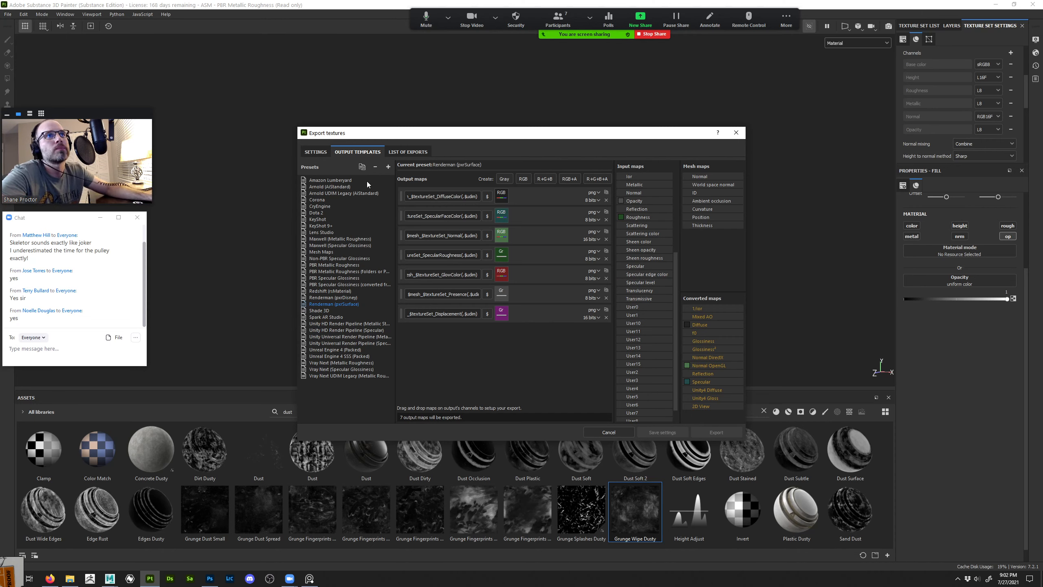
left_click(316, 151)
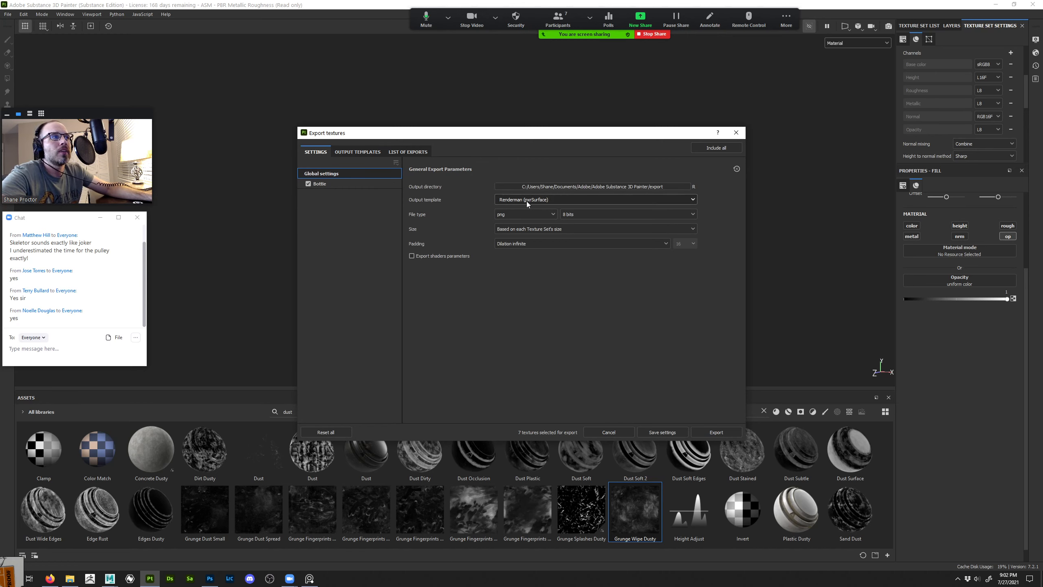
Set the texture export's file type to Based on output template and its size to 4096
left_click(517, 213)
left_click(498, 225)
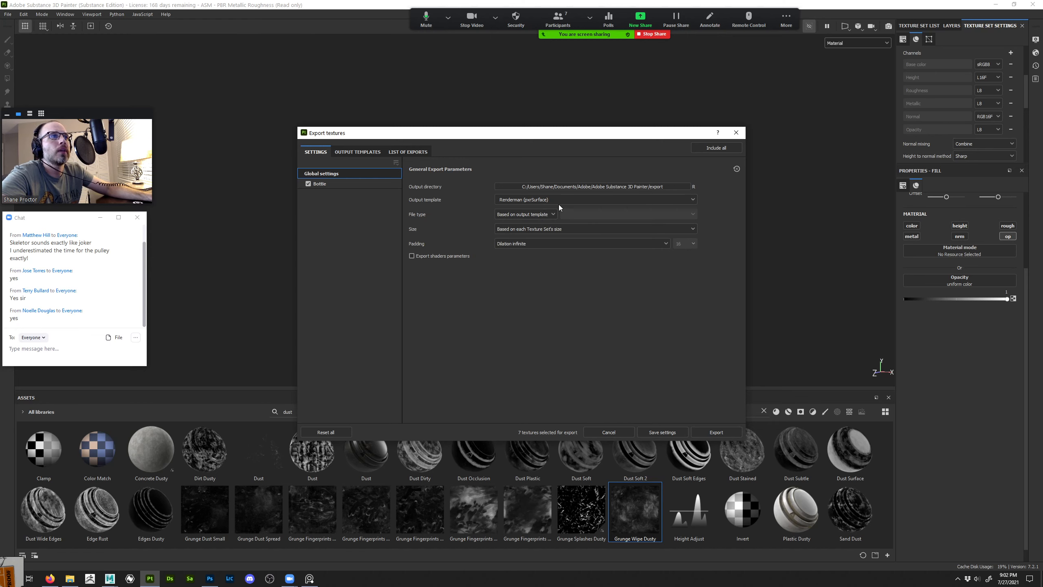
left_click(533, 229)
left_click(526, 299)
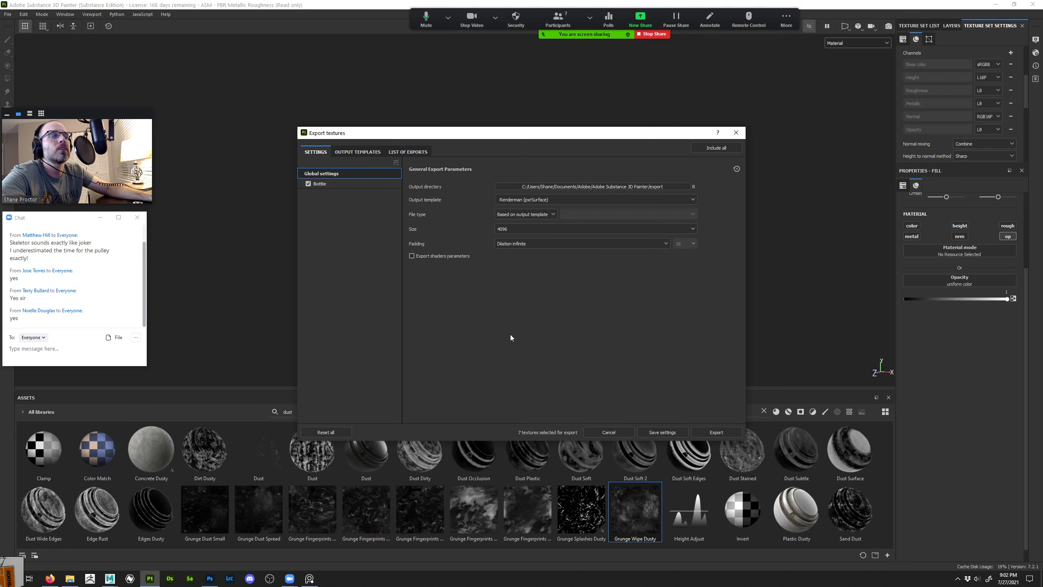
Create a folder named Bottle in the RM24_VSD_Project sourceimages folder and set it as the export's output directory
left_click(676, 186)
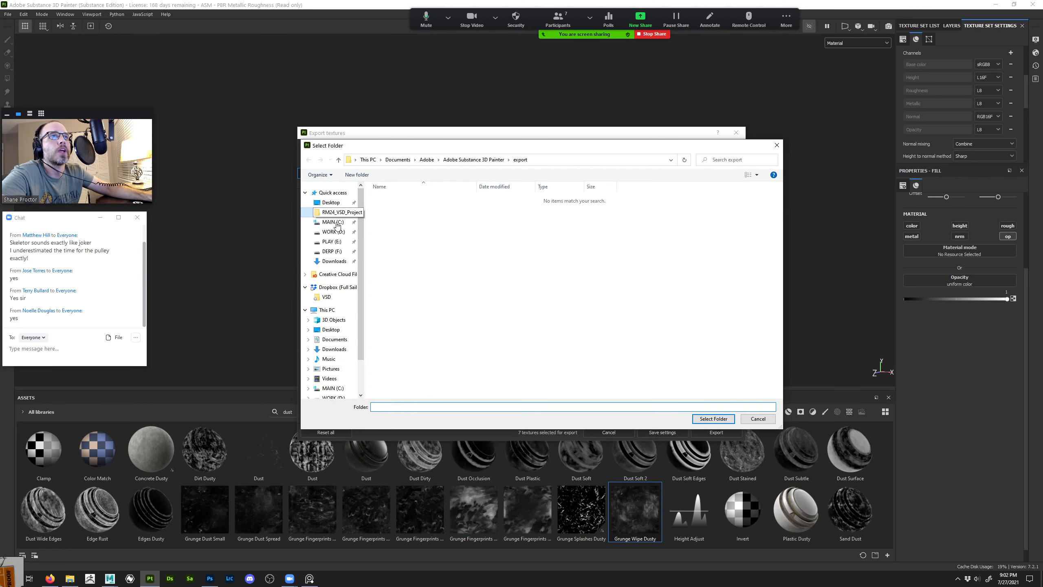
left_click(334, 212)
double_click(394, 267)
right_click(405, 259)
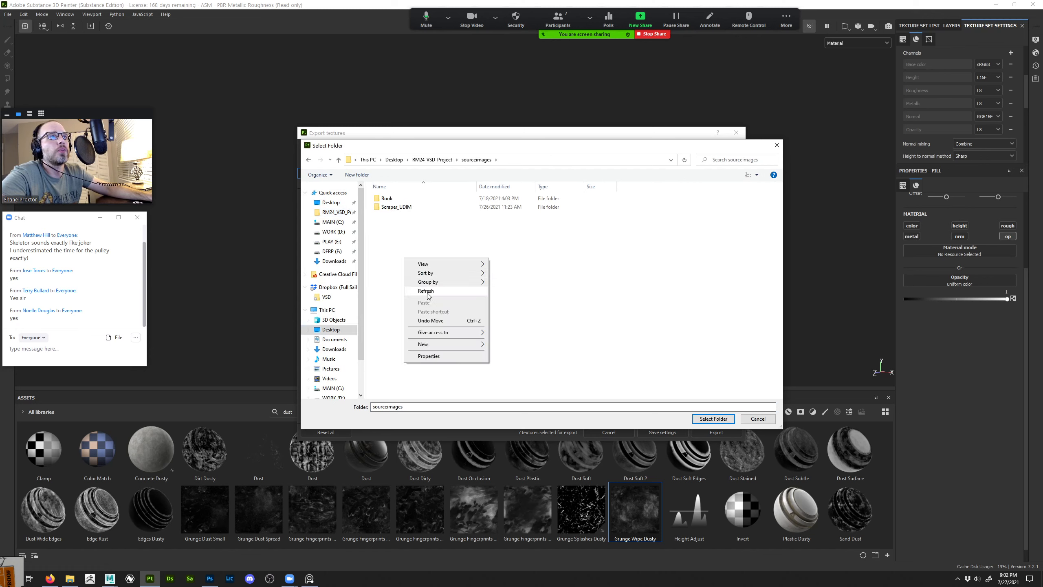
mouse_move(452, 344)
left_click(542, 346)
type("B")
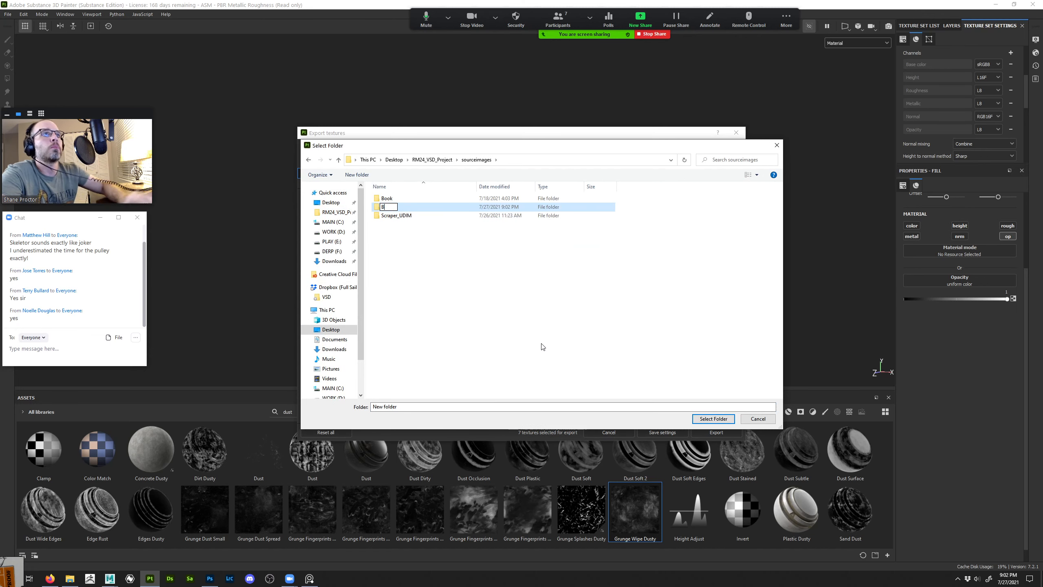
type("ottle")
key("Return")
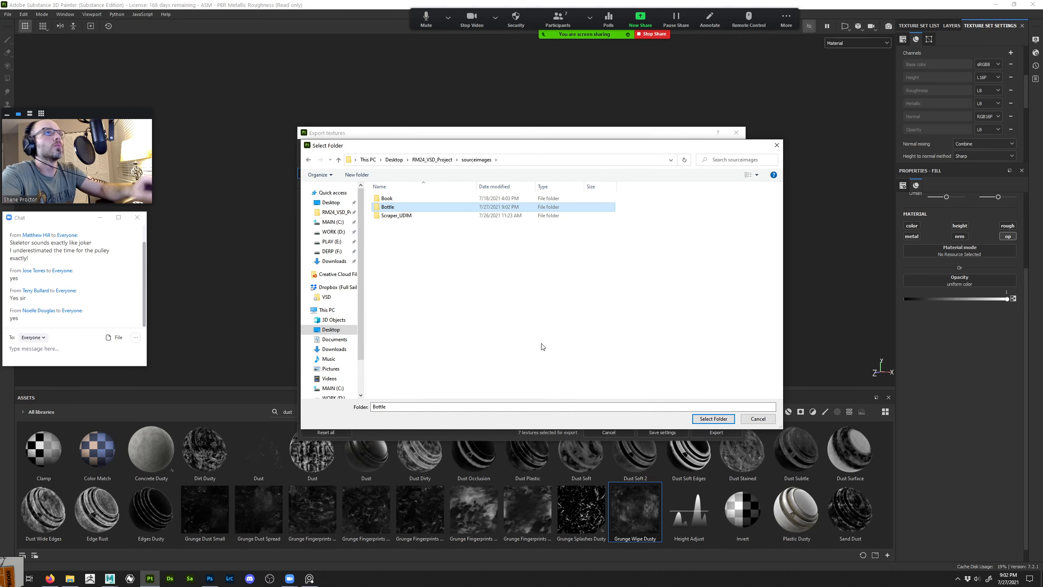
left_click(708, 422)
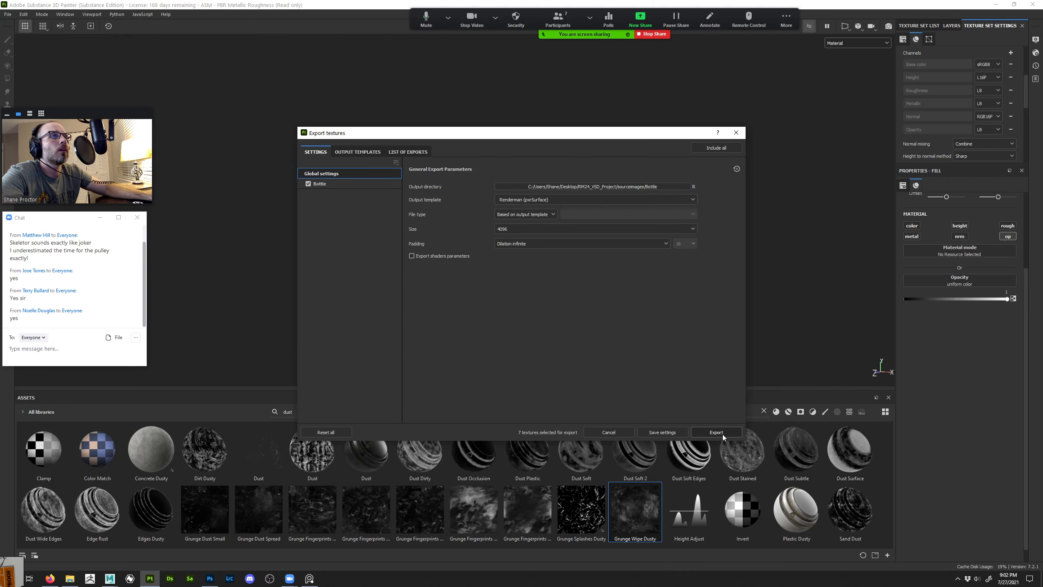
Export the bottle textures and delete the exported Bottle_Geo_Bottle_Displacement.png from the output folder
left_click(722, 434)
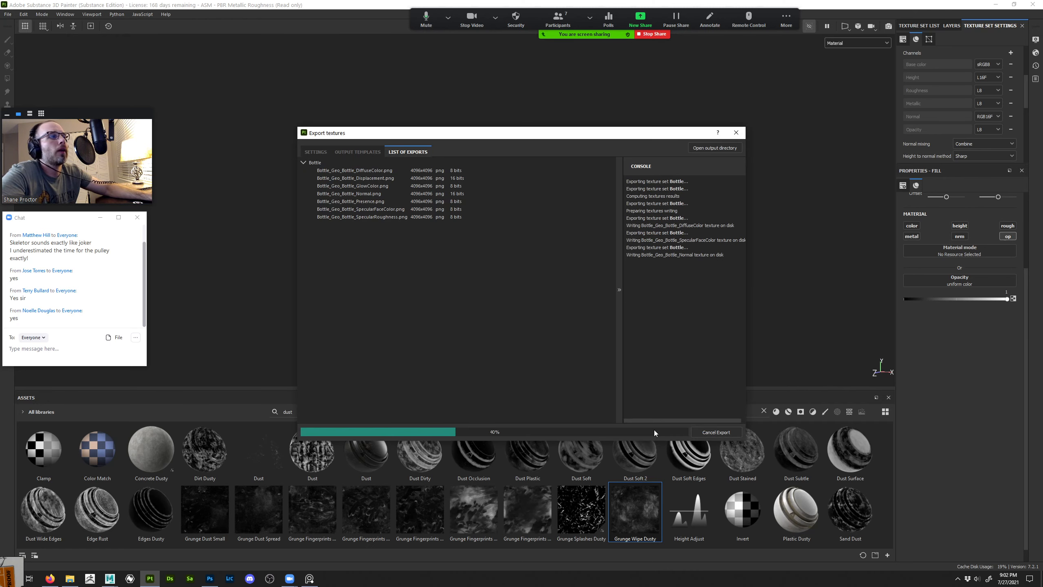
left_click(724, 149)
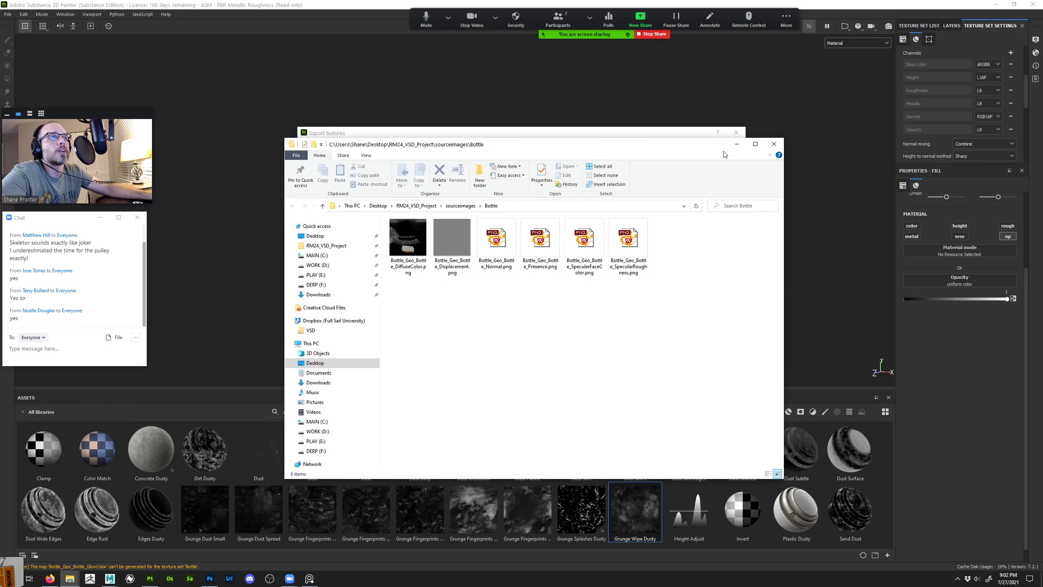
left_click_drag(707, 341, 405, 246)
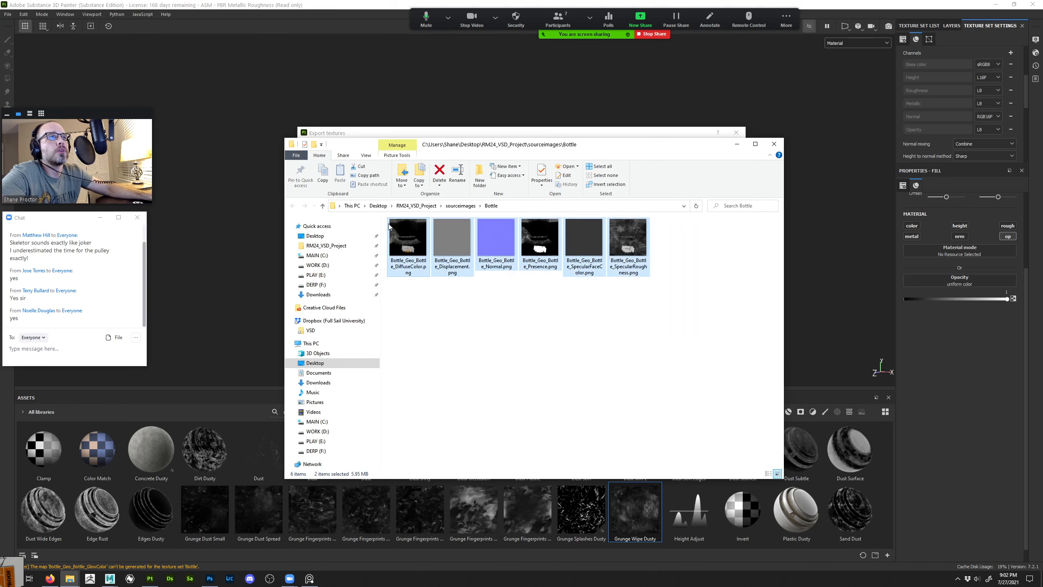
left_click(452, 240)
key("Delete")
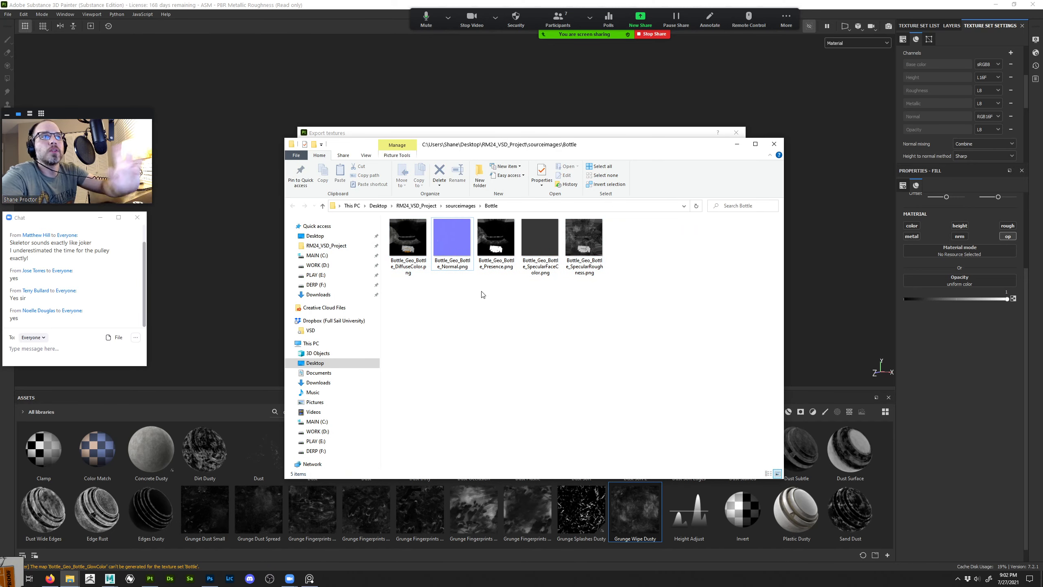
Open the exported Bottle_Geo_Bottle_Presence.png in the image viewer and examine its mask
left_click_drag(635, 310, 384, 247)
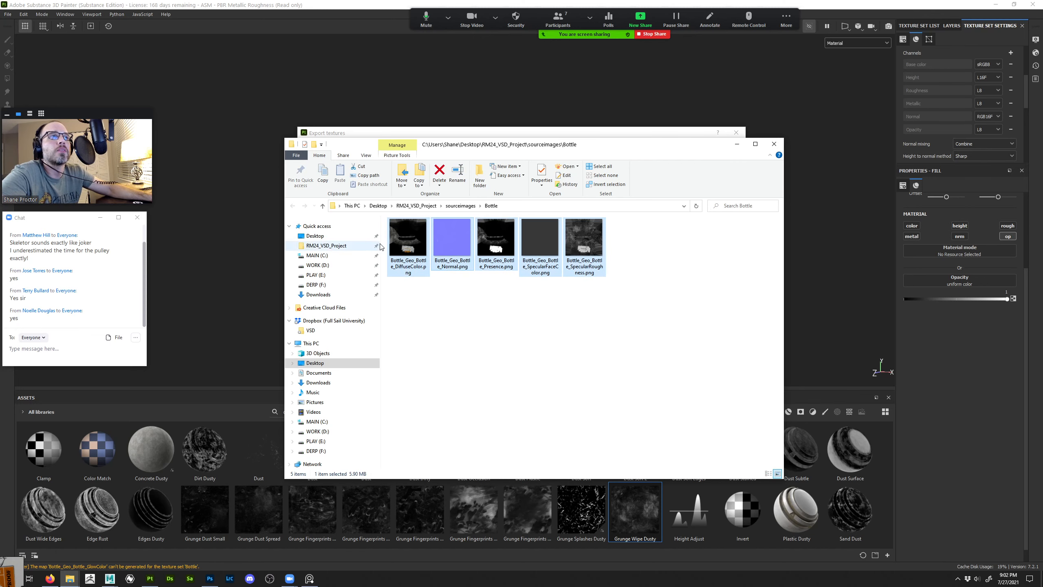
left_click(496, 302)
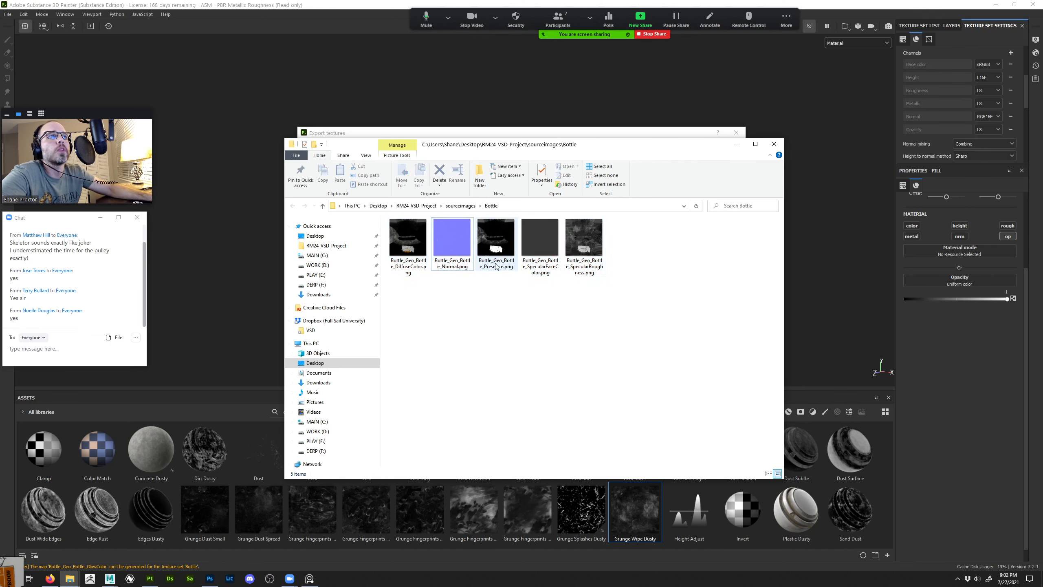
left_click_drag(508, 311, 480, 232)
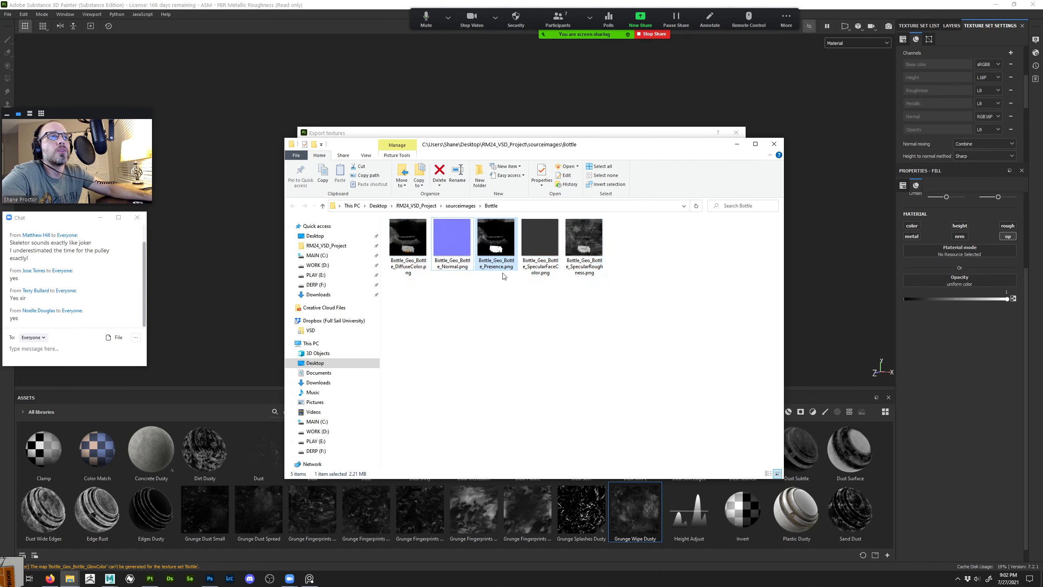
double_click(497, 247)
left_click_drag(316, 96, 551, 107)
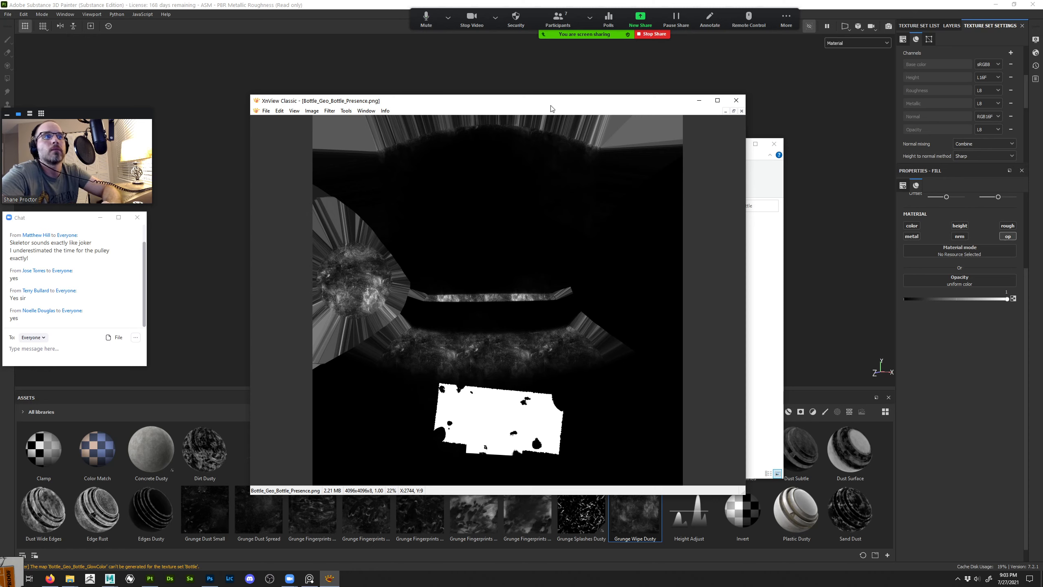
left_click(736, 99)
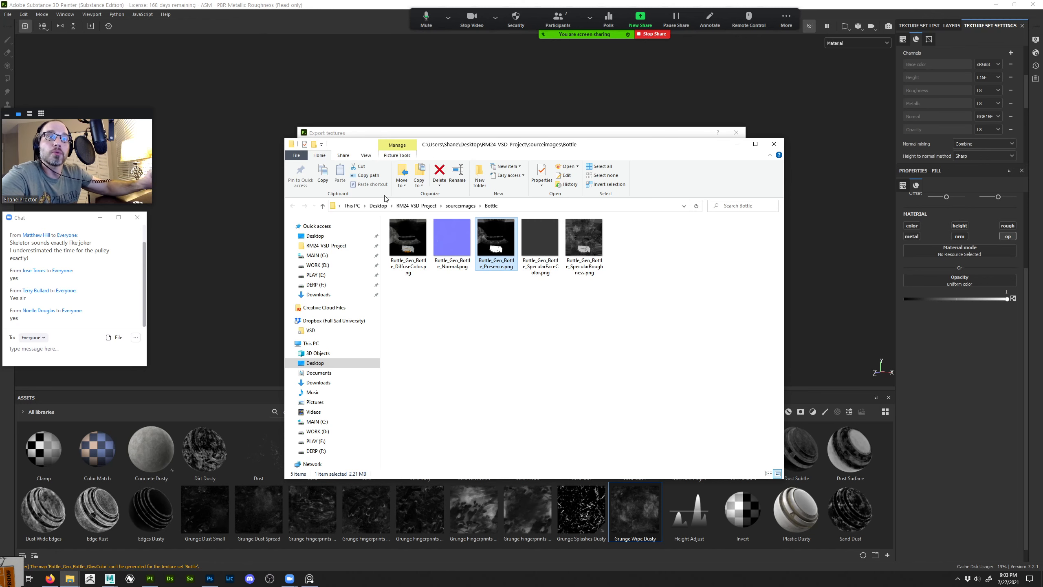
Switch to the RM24_VSD_UVs.mb scene in Maya, start the RenderMan viewport render and deselect the bottle
left_click(110, 578)
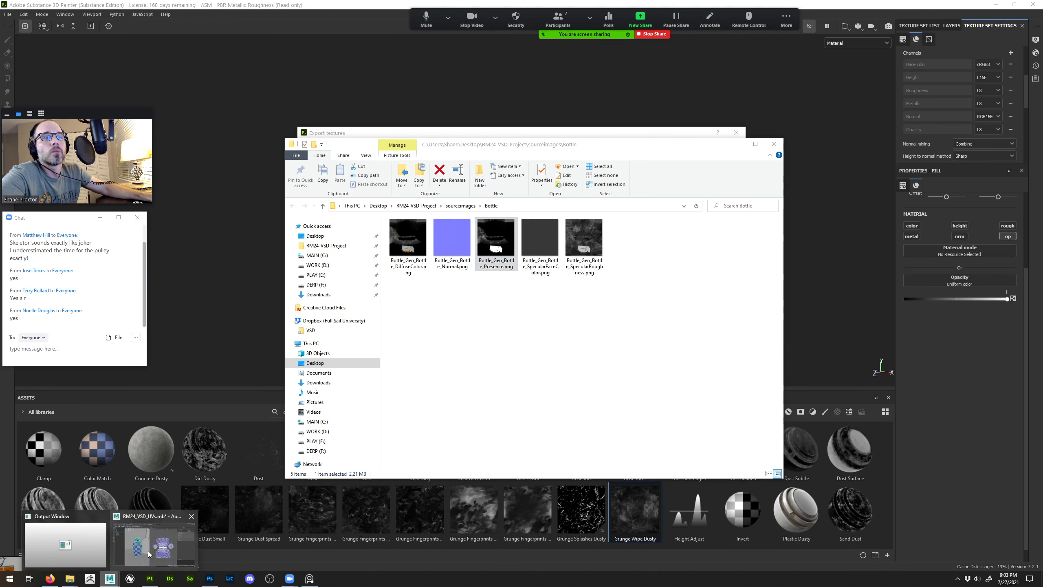
left_click(162, 544)
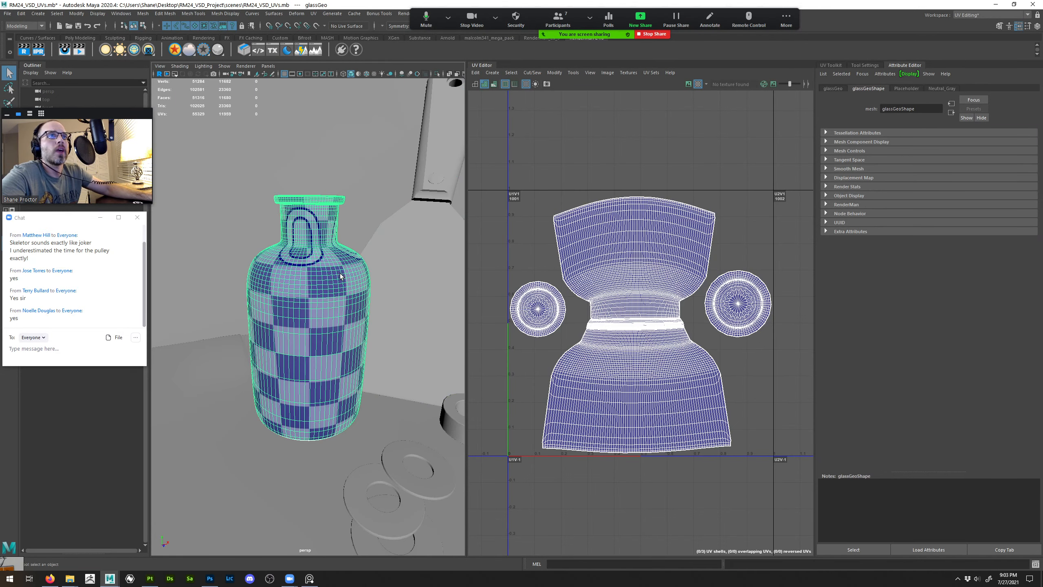
left_click(160, 75)
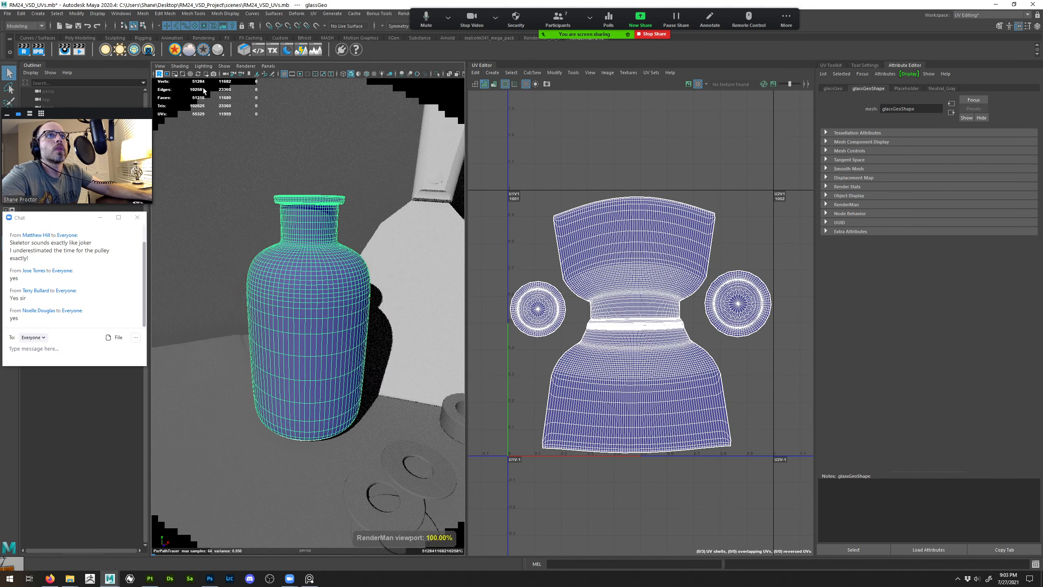
left_click(351, 189)
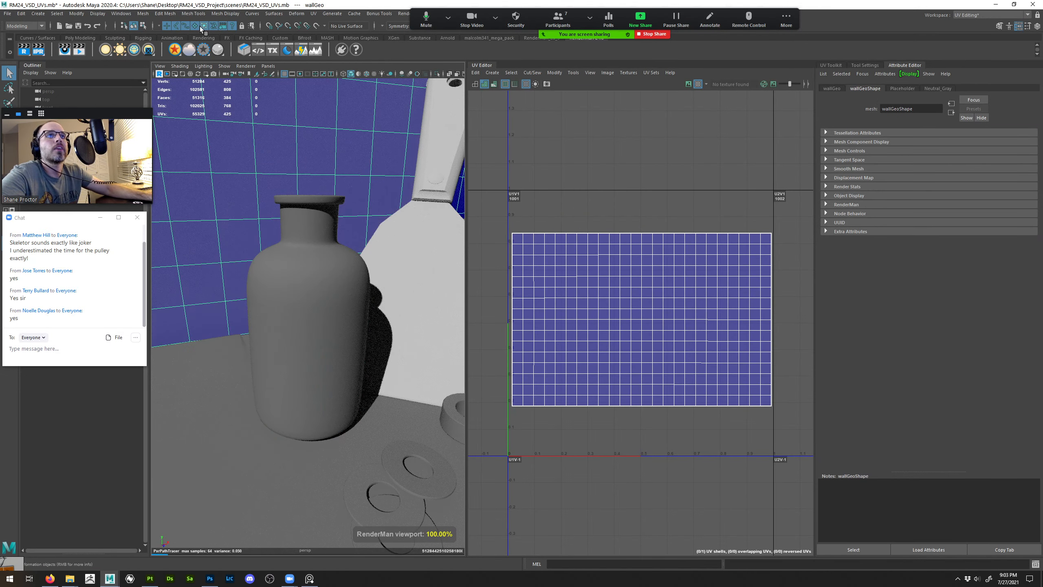
Add a PxrDomeLight to the scene with the bus_garage HDR image from sourceimages as its color map
right_click(106, 49)
left_click(122, 52)
left_click(141, 61)
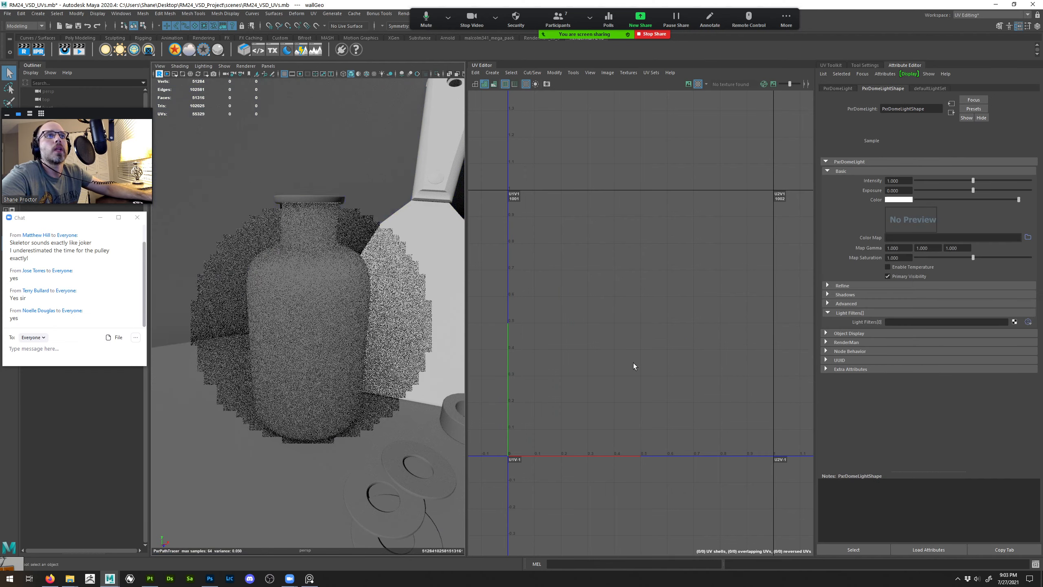
left_click(1028, 237)
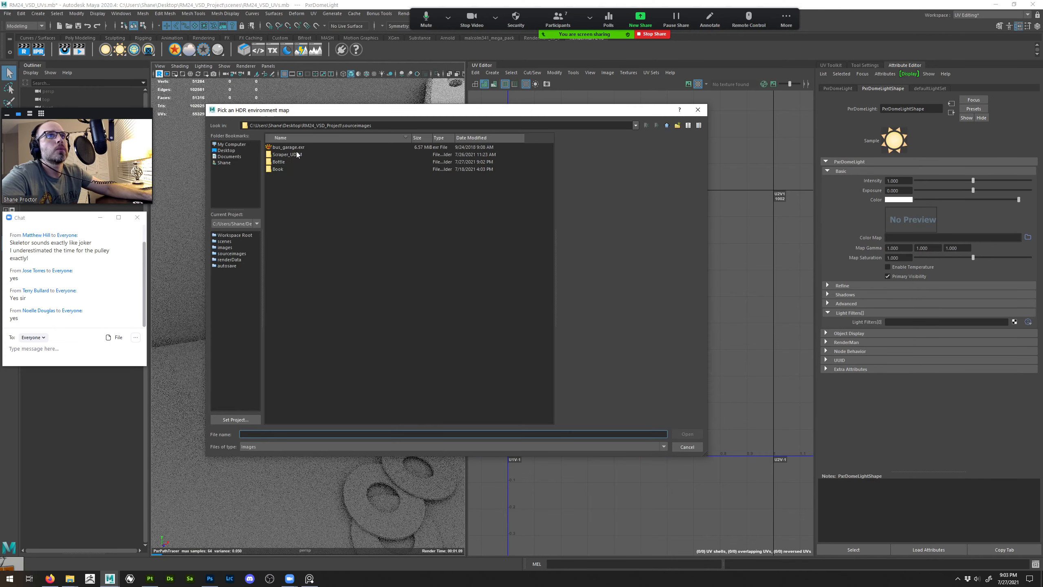
key("Escape")
Set the dome light's exposure to 1
left_click(898, 190)
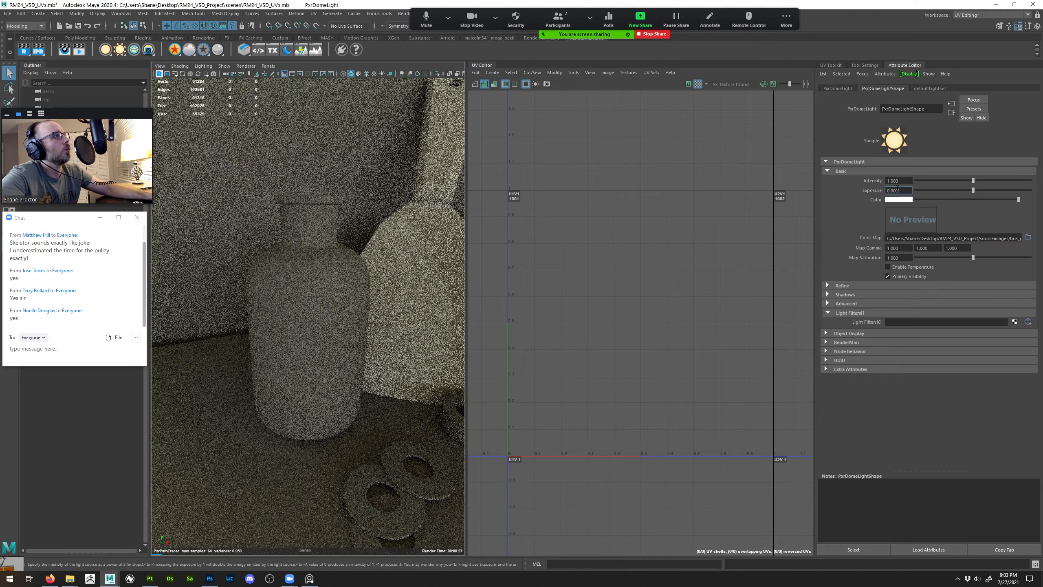
type("1")
key("Return")
Change the workspace from UV Editing to Maya Classic for a larger view of the bottle
left_click(971, 15)
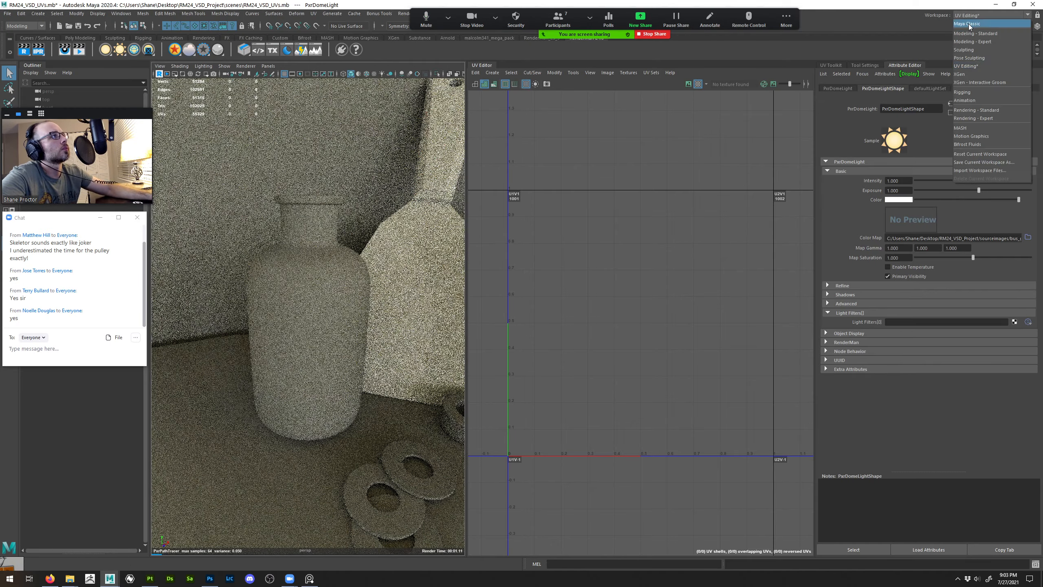
left_click(970, 23)
left_click_drag(494, 289, 698, 312, "alt")
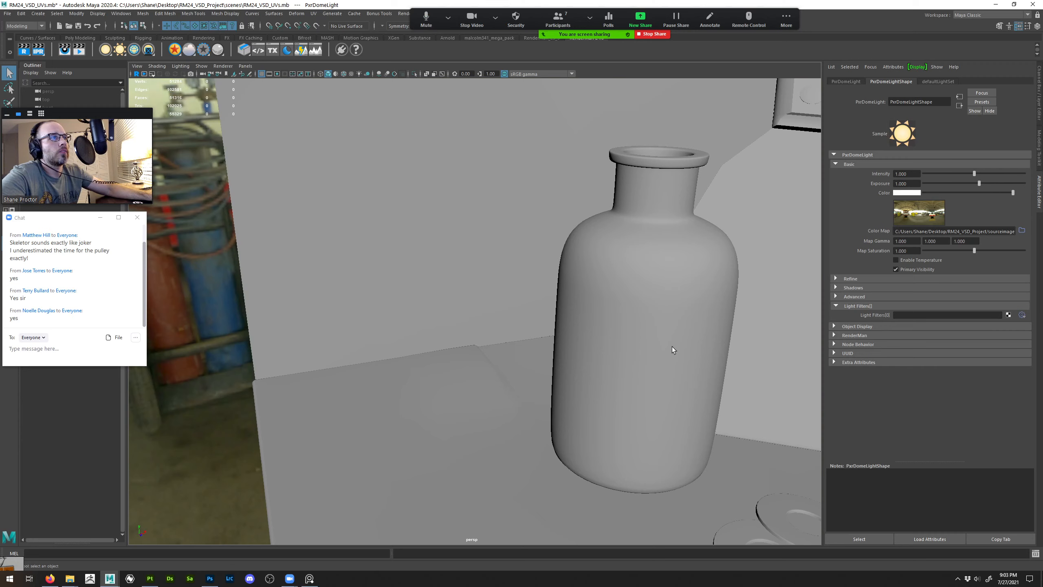
Assign a new RenderMan PxrLayerSurface material to the glass bottle
left_click(672, 349)
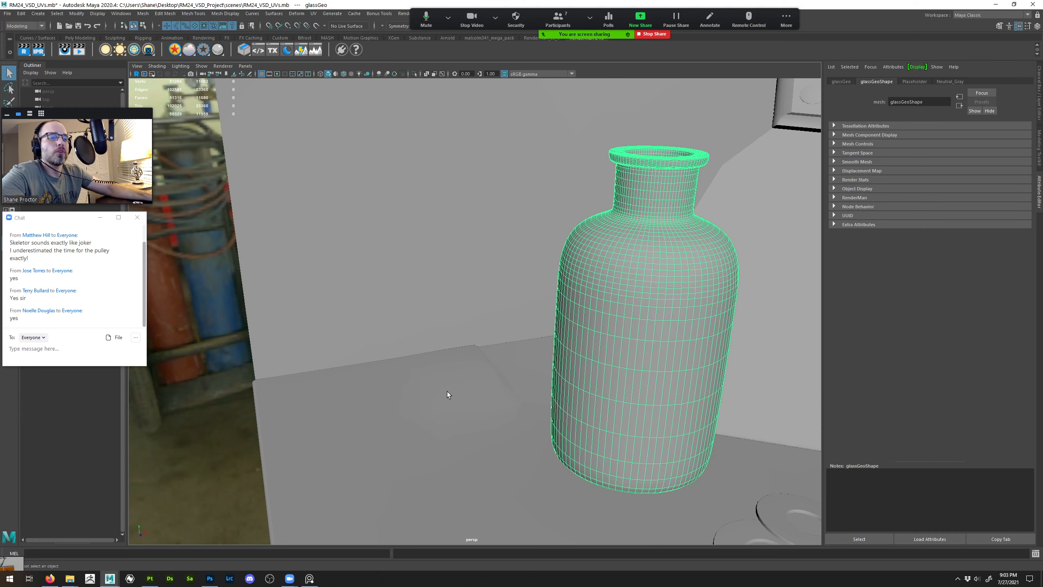
right_click_drag(446, 391, 446, 399)
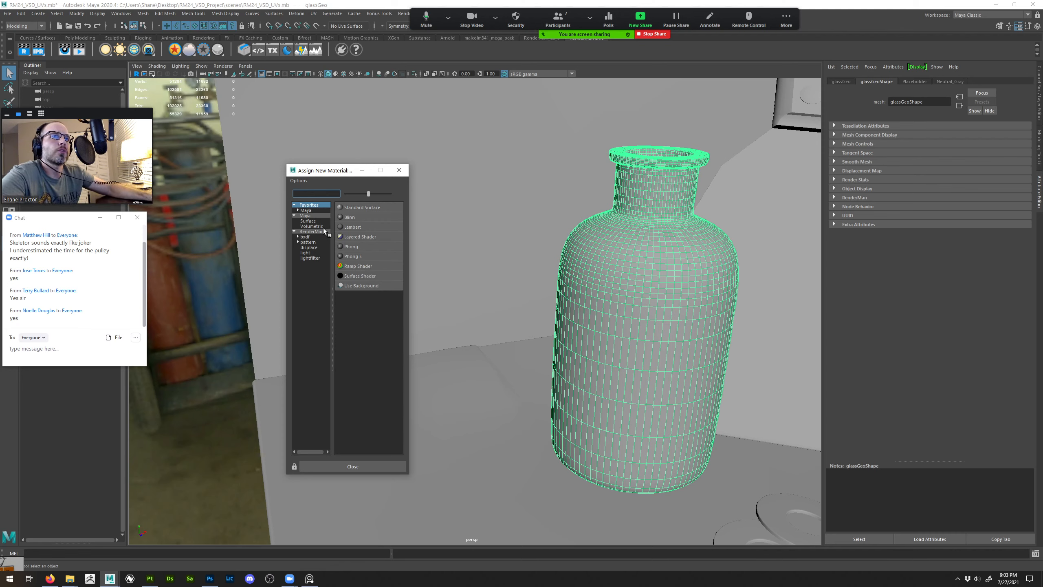
type("pxrsur")
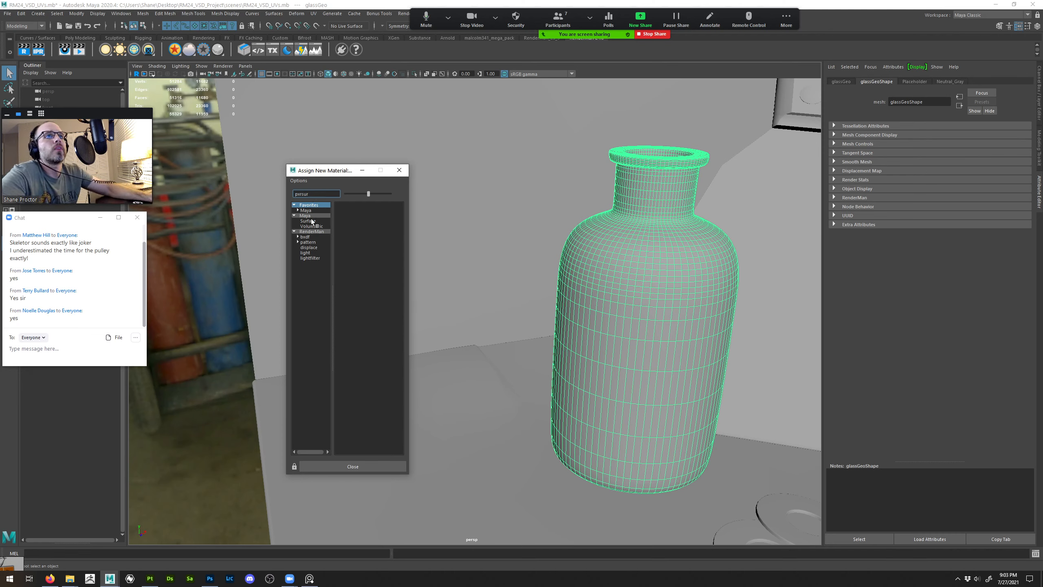
left_click(309, 232)
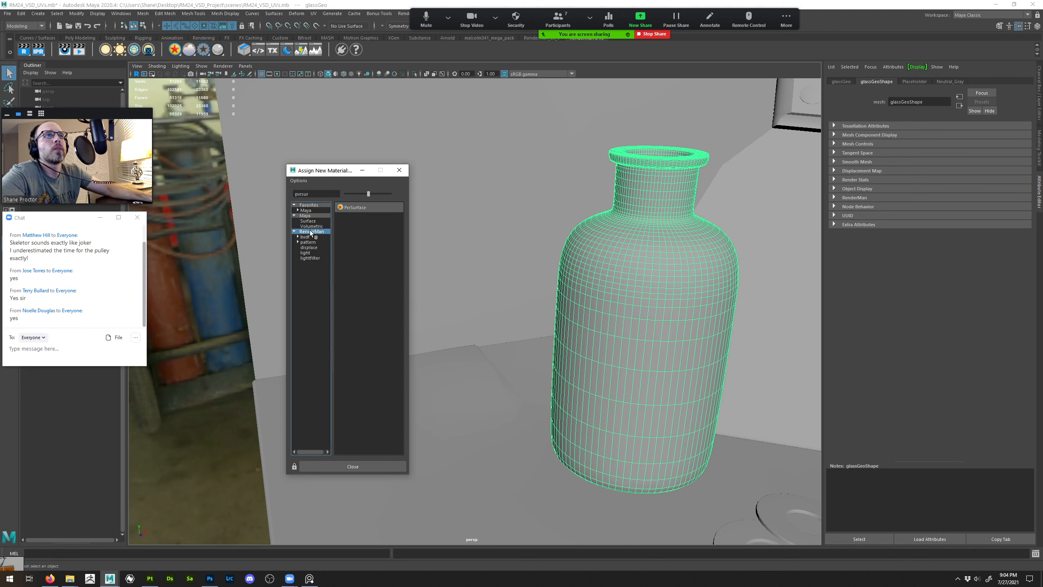
left_click(337, 192)
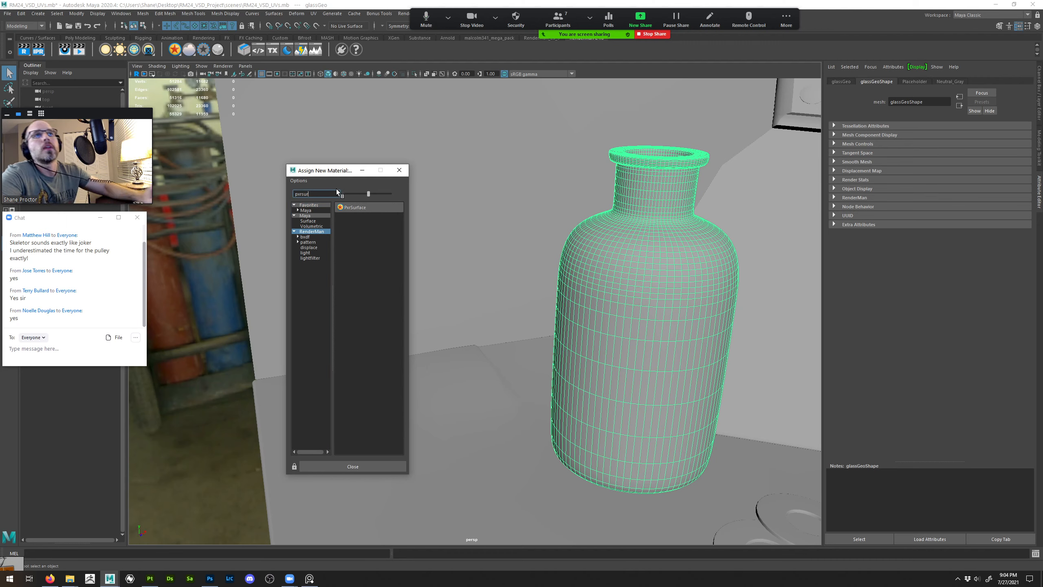
key("BackSpace")
key("BackSpace")
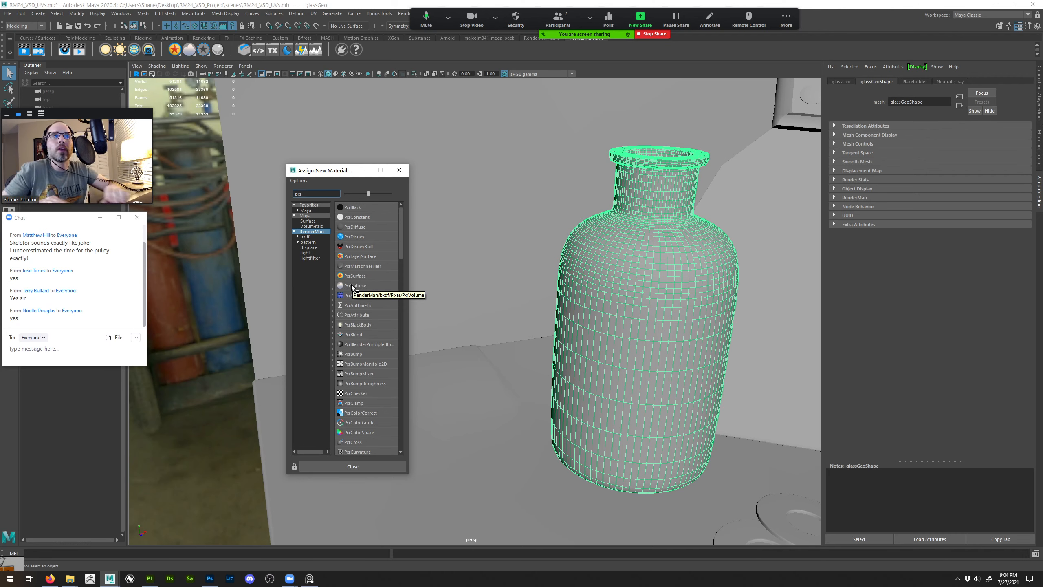
left_click(361, 256)
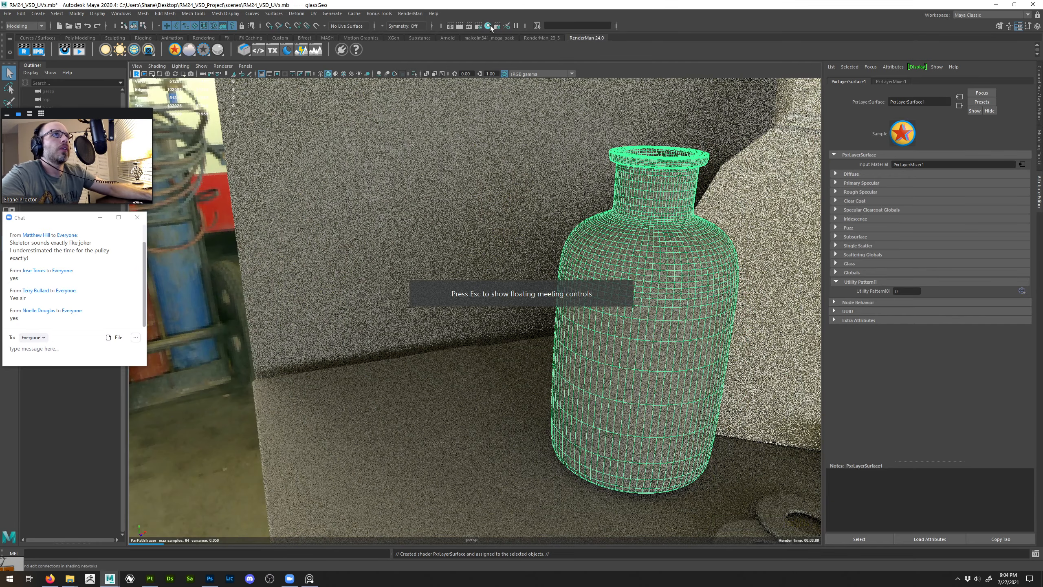
Open the Hypershade and graph the shading network of the bottle's PxrLayerSurface material, keeping the bottle in view beside it
left_click(488, 26)
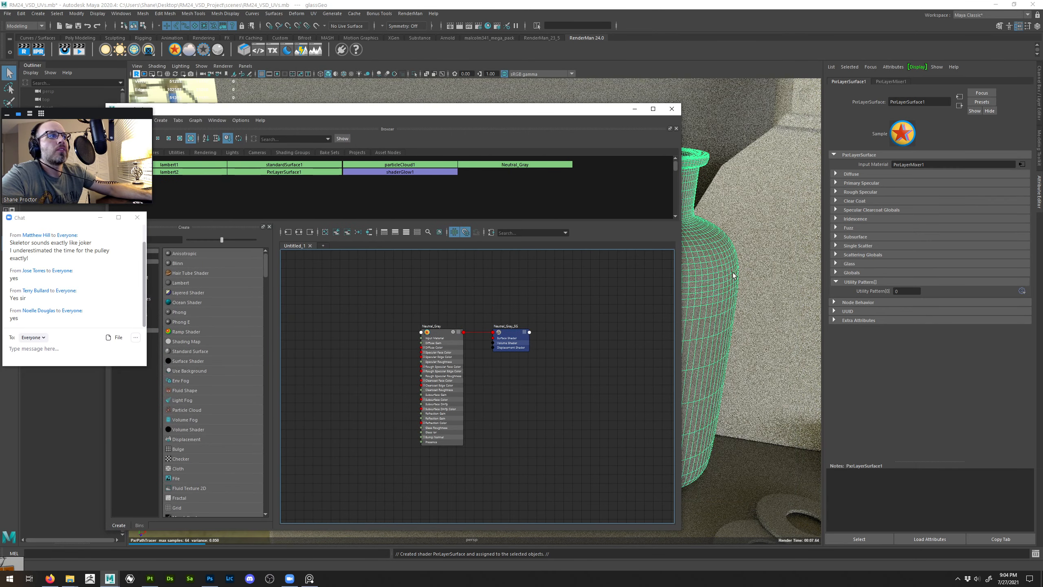
left_click(365, 233)
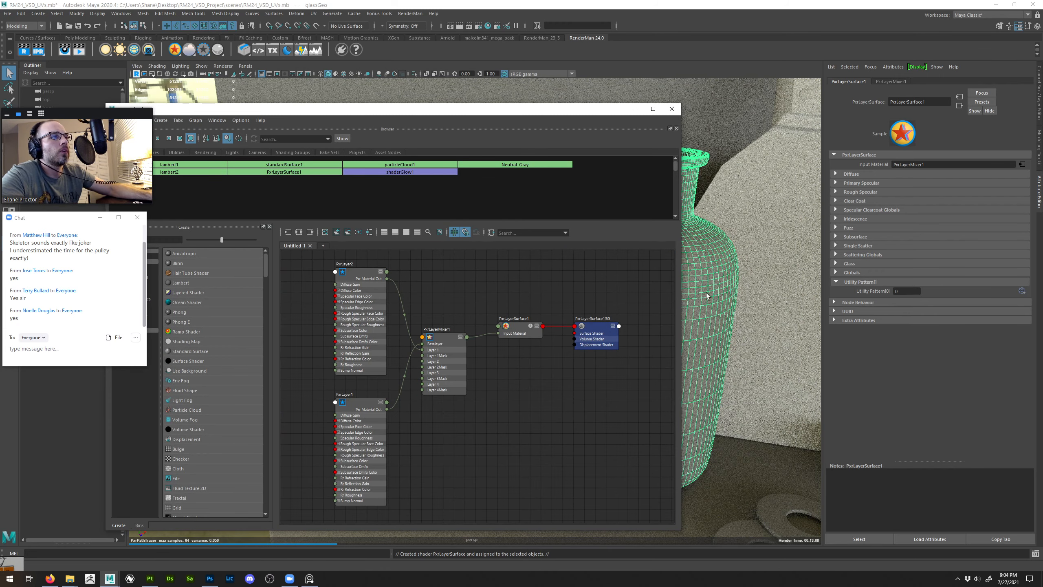
middle_click_drag(722, 287, 802, 309, "alt")
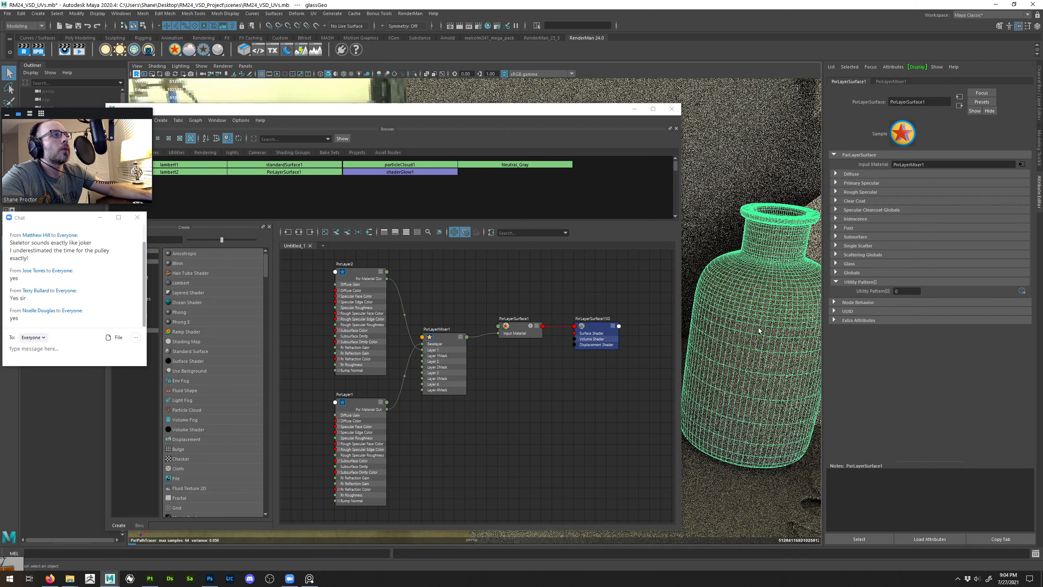
Limit the viewport's interactive render to a crop region around the glass bottle, and bring the Hypershade back up
left_click(634, 109)
middle_click_drag(700, 272, 669, 256, "alt")
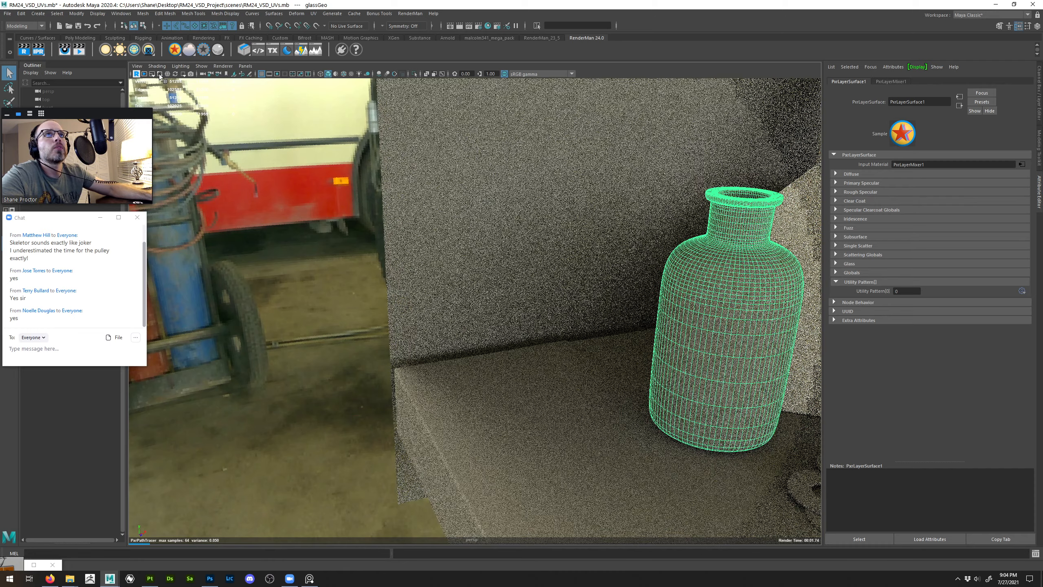
left_click(159, 74)
left_click_drag(649, 170, 807, 468)
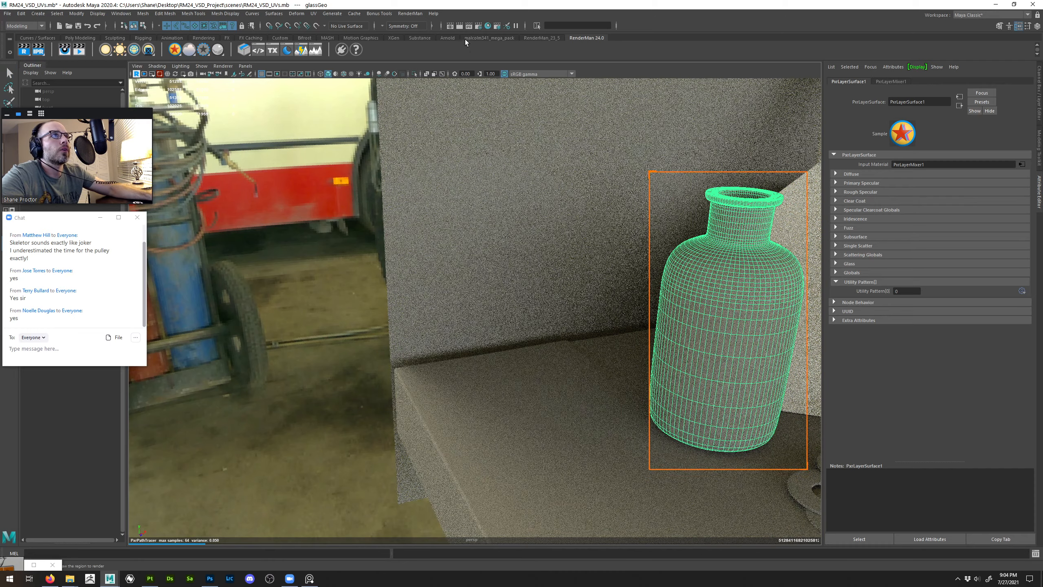
left_click(487, 26)
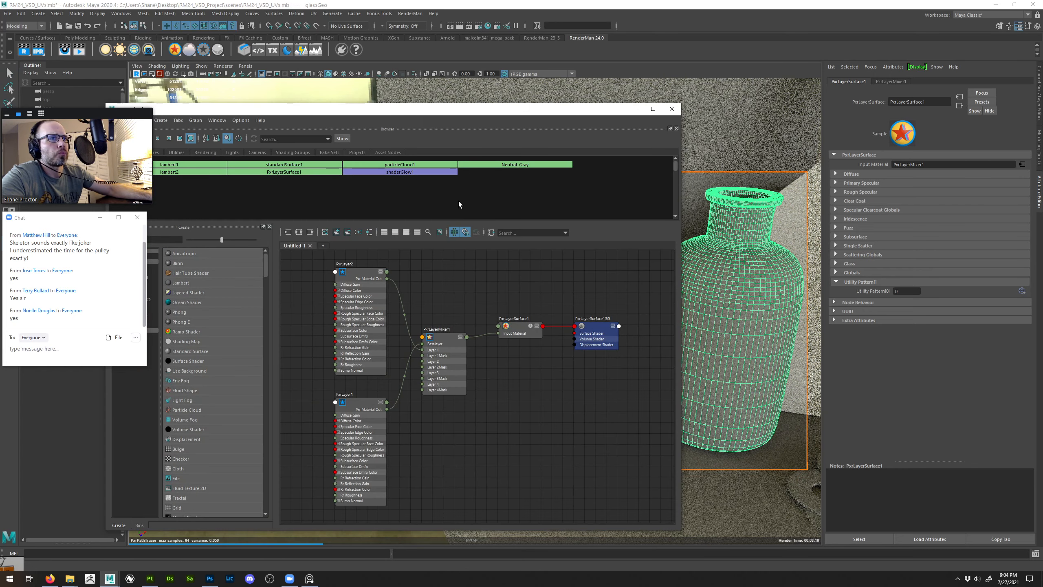
Examine the shading group and the PxrLayerMixer node's layer and mask slots in the bottle's shading network
left_click(429, 264)
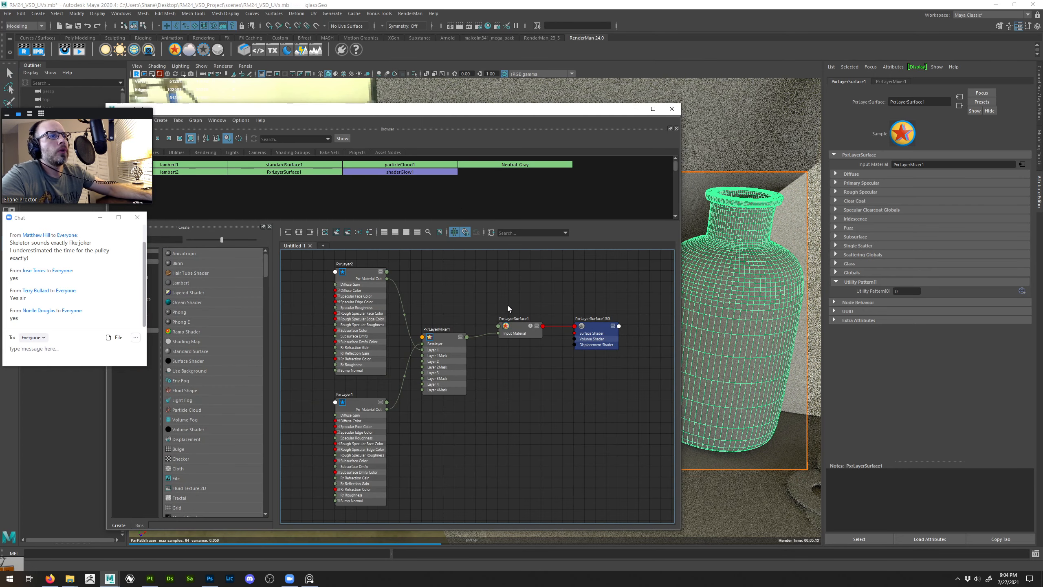
left_click(520, 373)
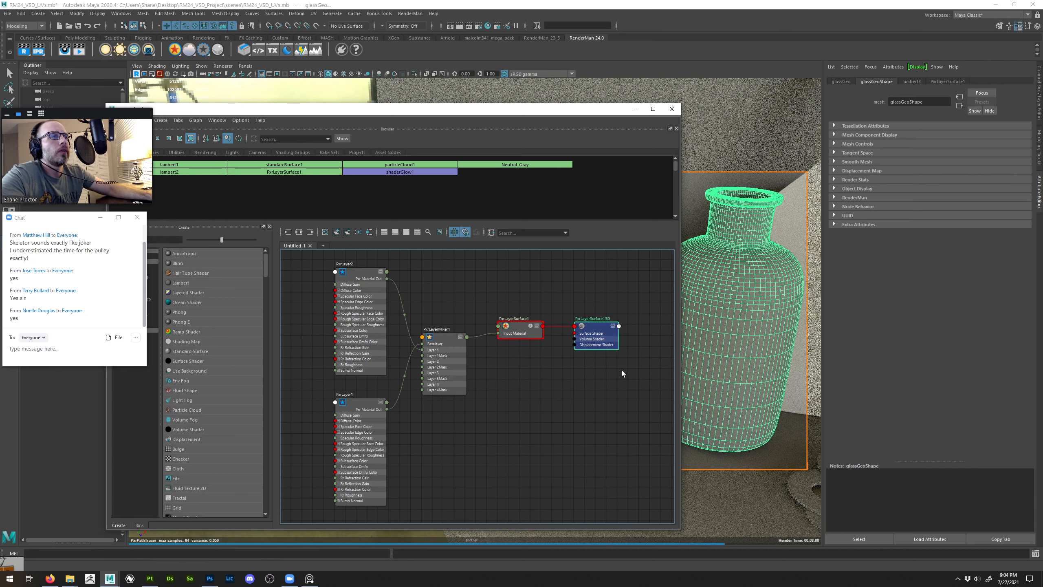
left_click(598, 336)
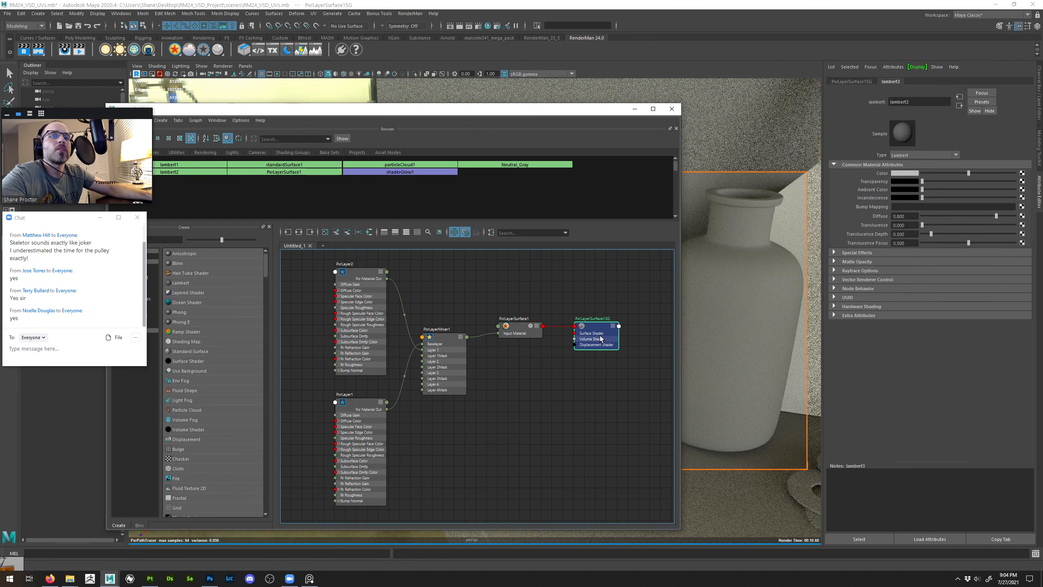
left_click(456, 369)
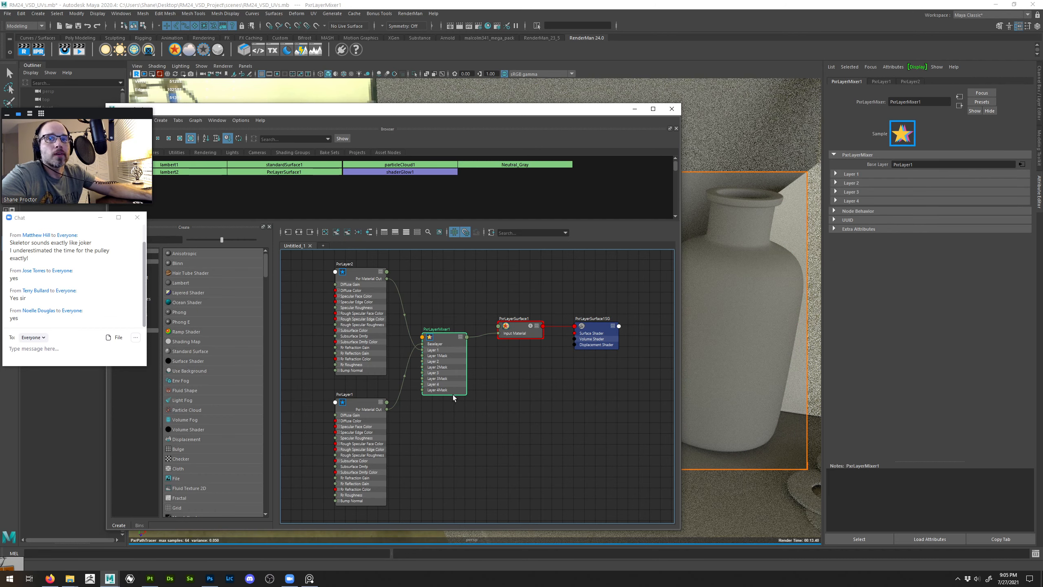
left_click(850, 174)
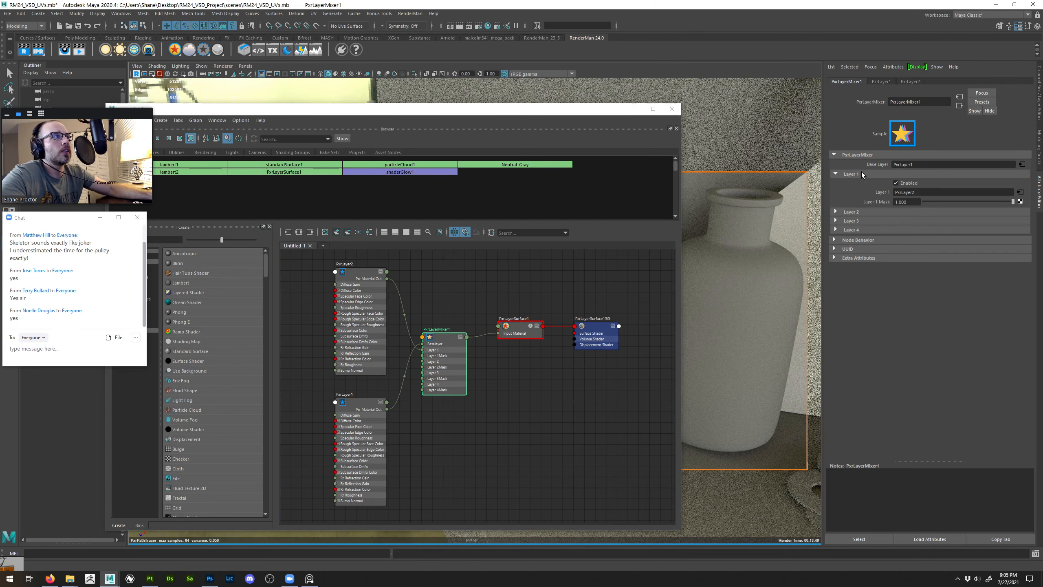
left_click(851, 212)
left_click(850, 249)
left_click(851, 249)
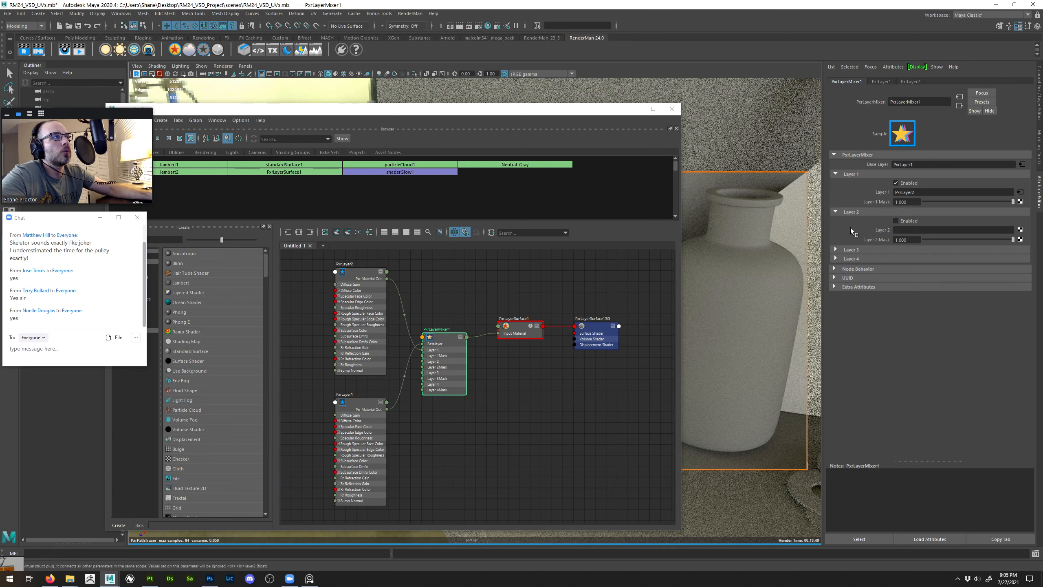
left_click(850, 212)
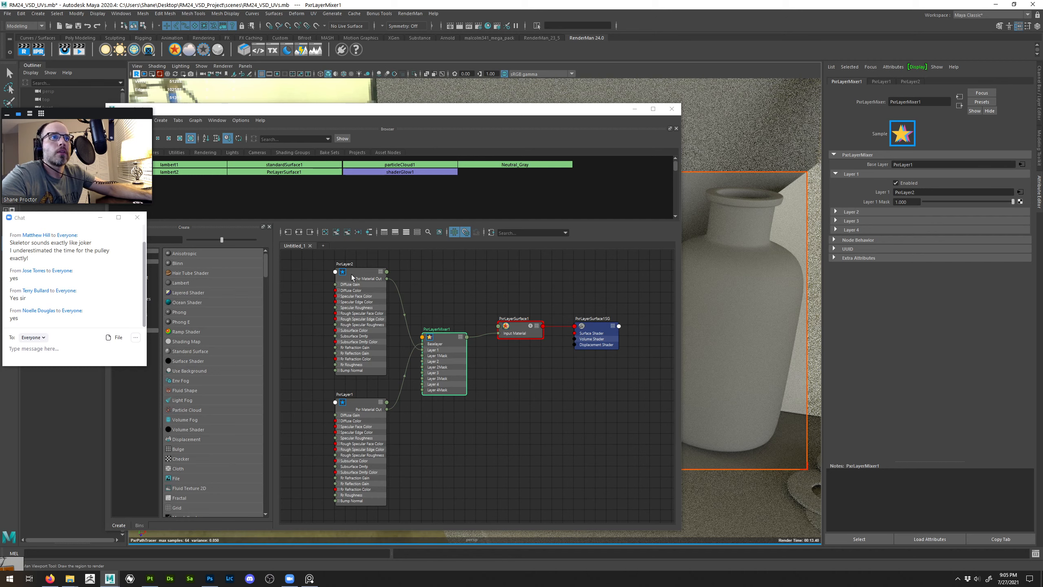
Rearrange the node graph so that PxrLayer1 sits above PxrLayer2, to the left of the mixer
left_click_drag(352, 277, 351, 269)
left_click(353, 405)
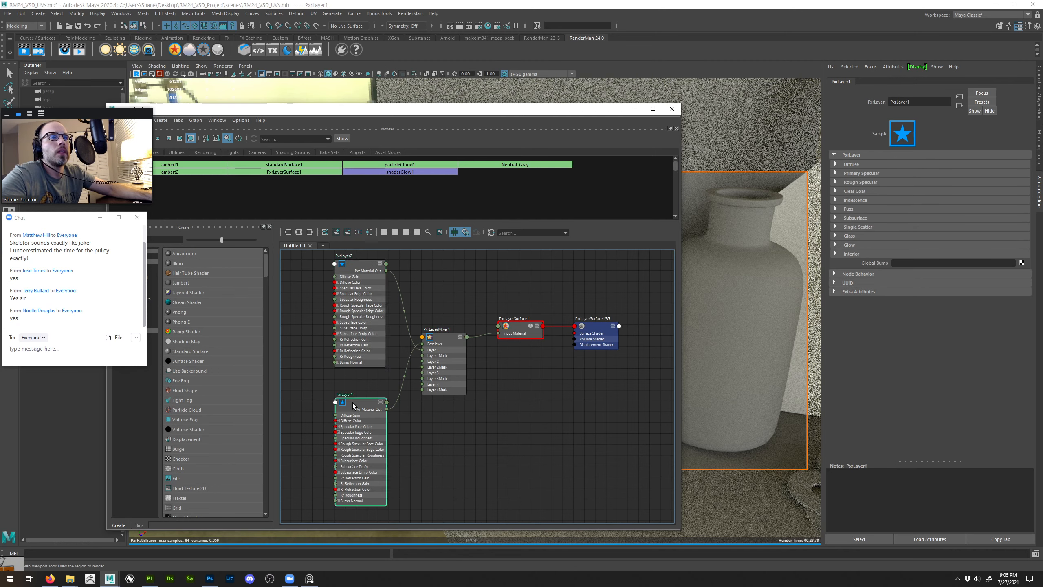
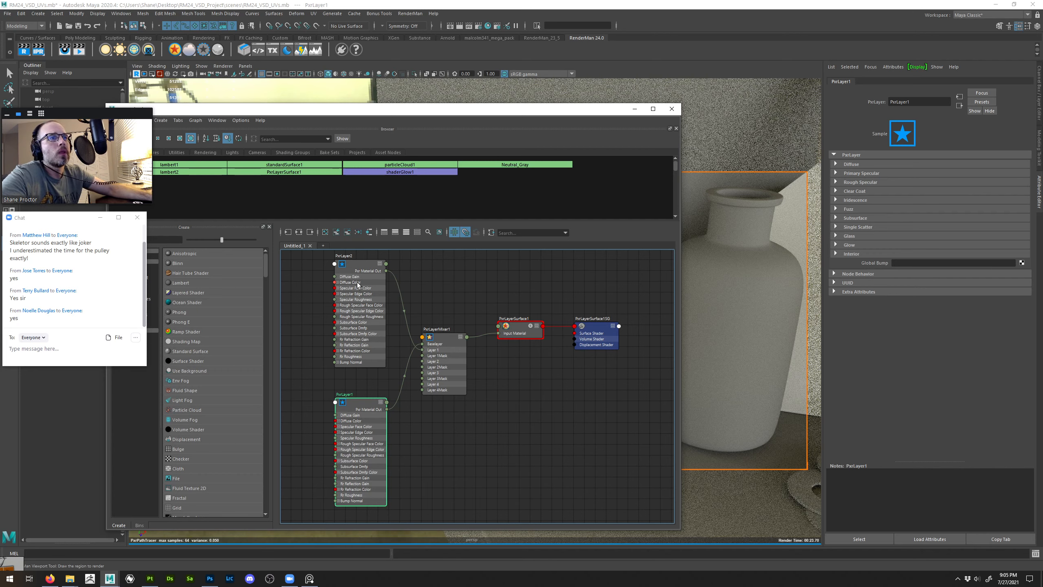
left_click_drag(357, 283, 335, 402)
left_click_drag(385, 432, 362, 283)
scroll(421, 409, "down", 1)
middle_click_drag(399, 386, 431, 408, "alt")
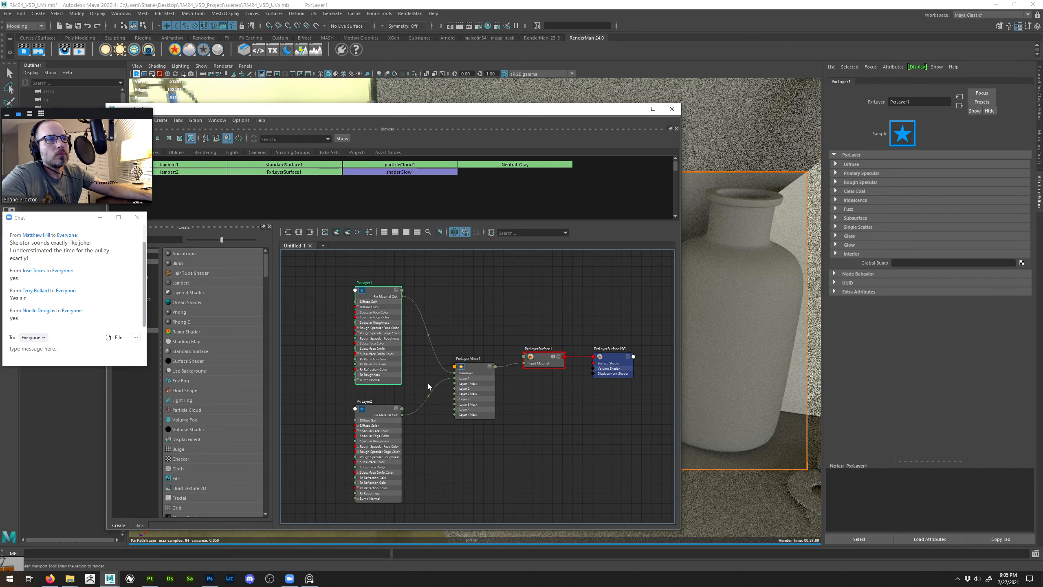
Rename PxrLayer1 to Bottle and PxrLayer2 to Label
double_click(364, 284)
type("B")
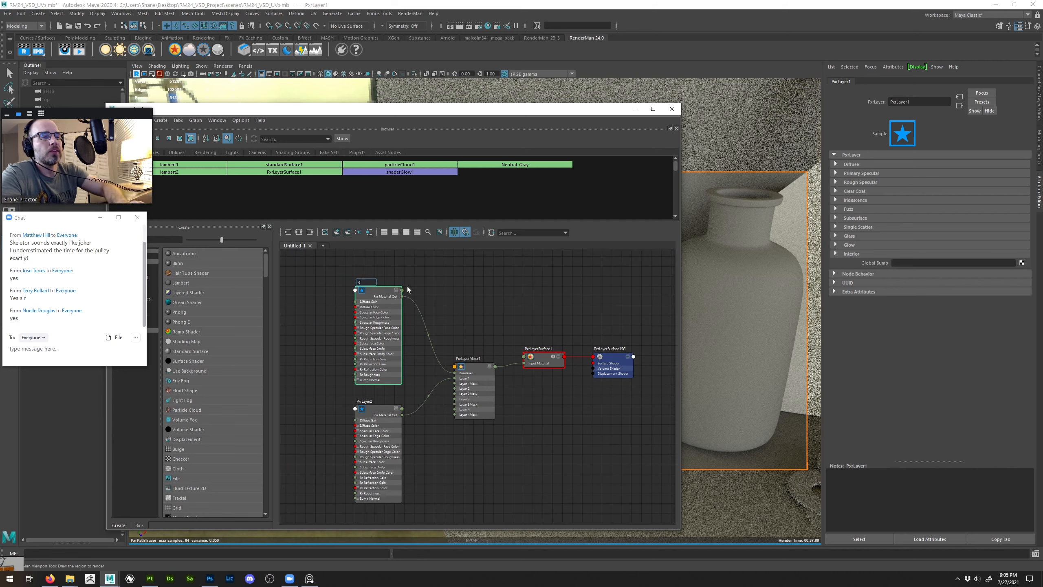
type("ottle")
key("Return")
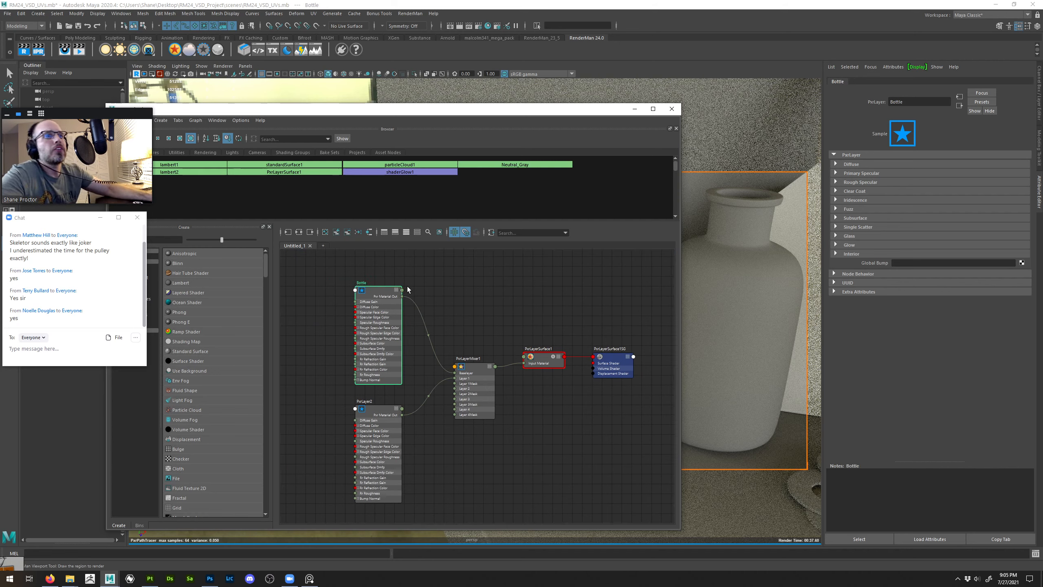
double_click(365, 401)
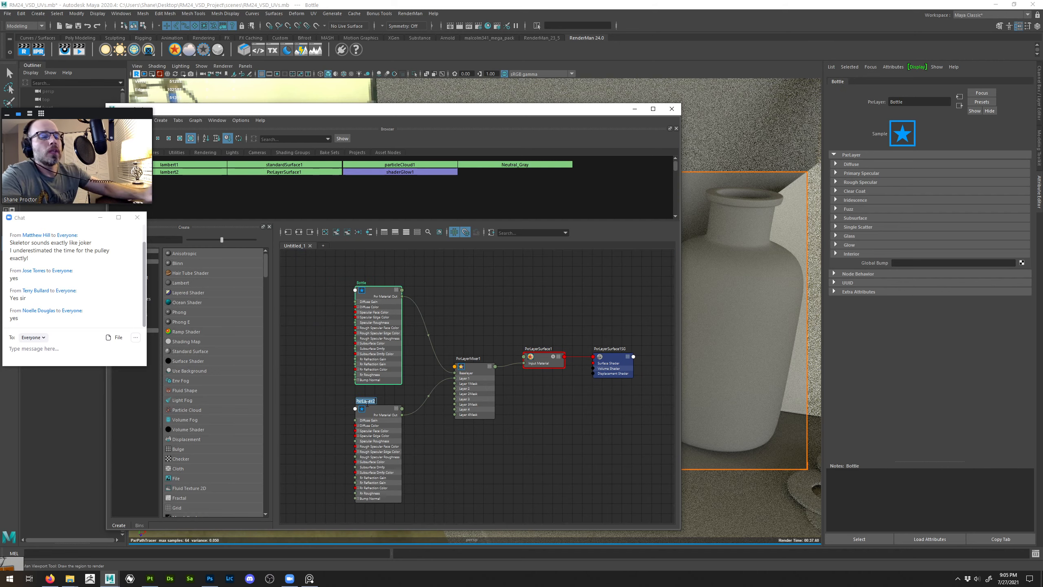
type("Label")
key("Return")
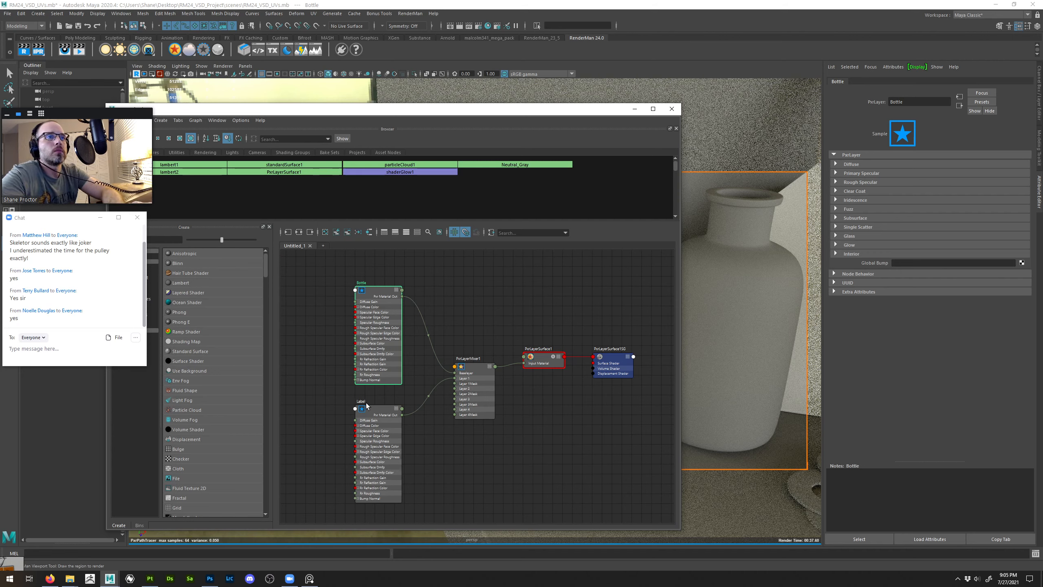
Move the Bottle and Label nodes closer to the layer mixer, with Bottle stacked directly above Label
mouse_move(375, 330)
left_mouse_down()
mouse_move(376, 307)
mouse_move(376, 330)
left_mouse_up()
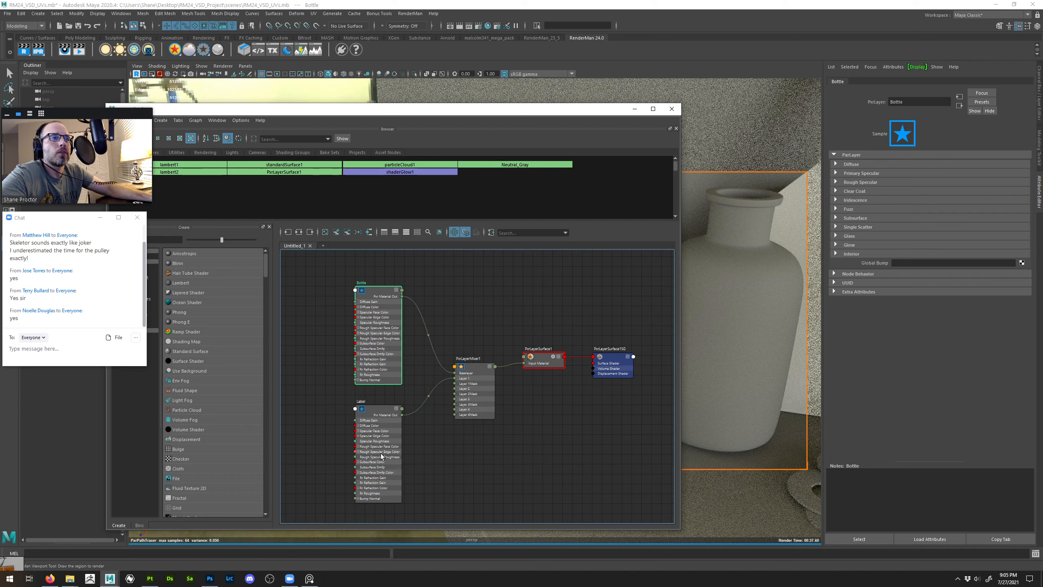
left_click_drag(380, 454, 383, 289)
left_click_drag(387, 355, 392, 473)
left_click_drag(380, 301, 392, 523)
left_click_drag(376, 438, 384, 337)
left_click_drag(406, 477, 410, 439)
left_click(468, 454)
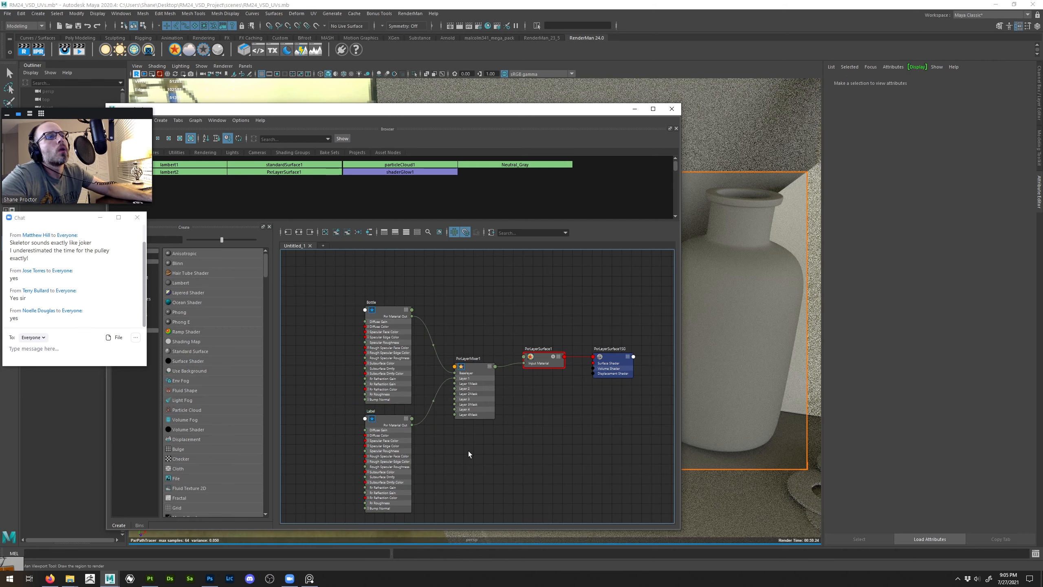
Disable Layer 1 (Label) in the PxrLayerMixer so that only the Bottle base layer renders
left_click(487, 393)
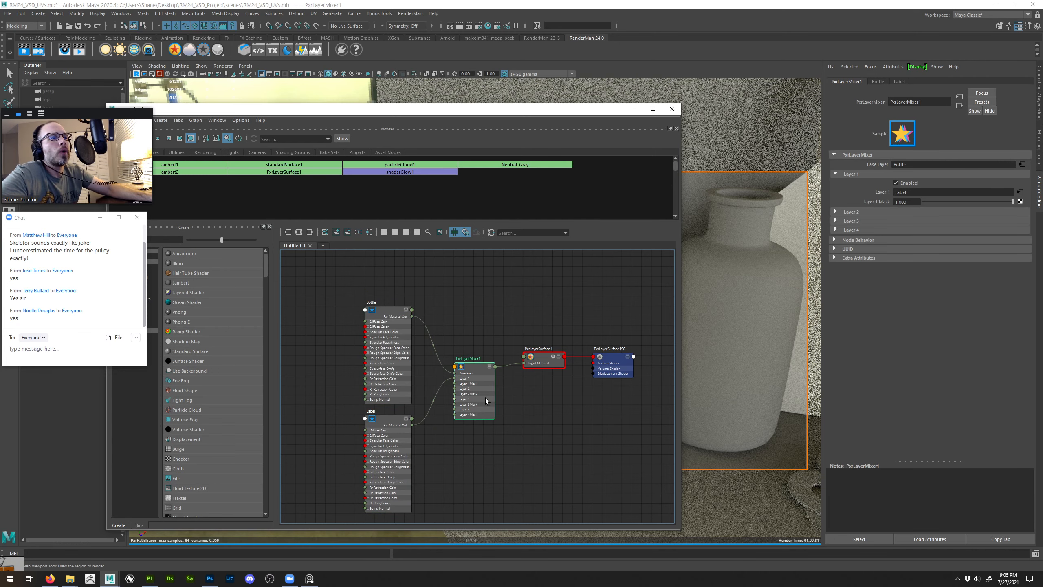
left_click(910, 185)
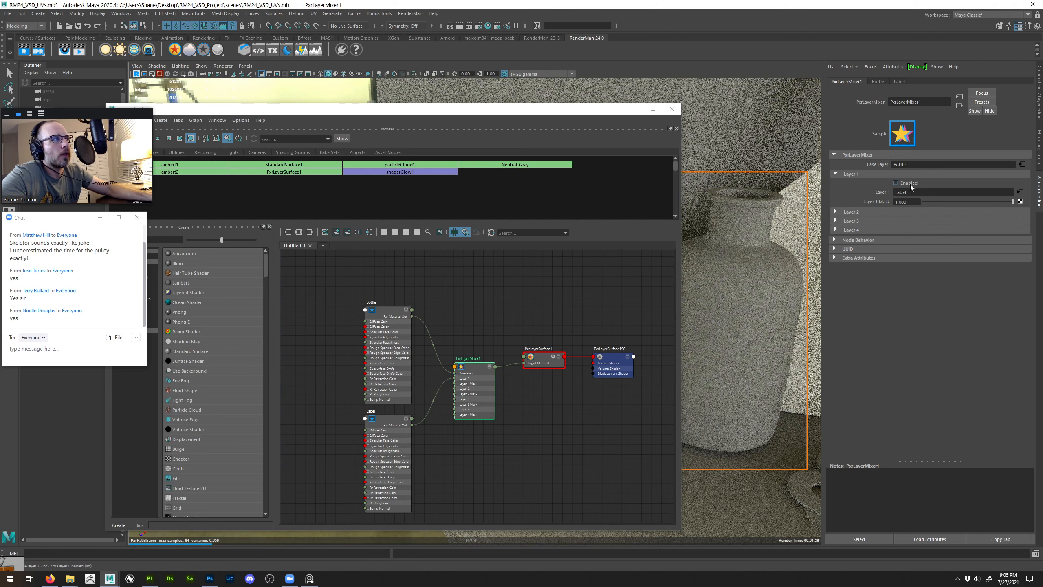
left_click_drag(908, 166, 885, 167)
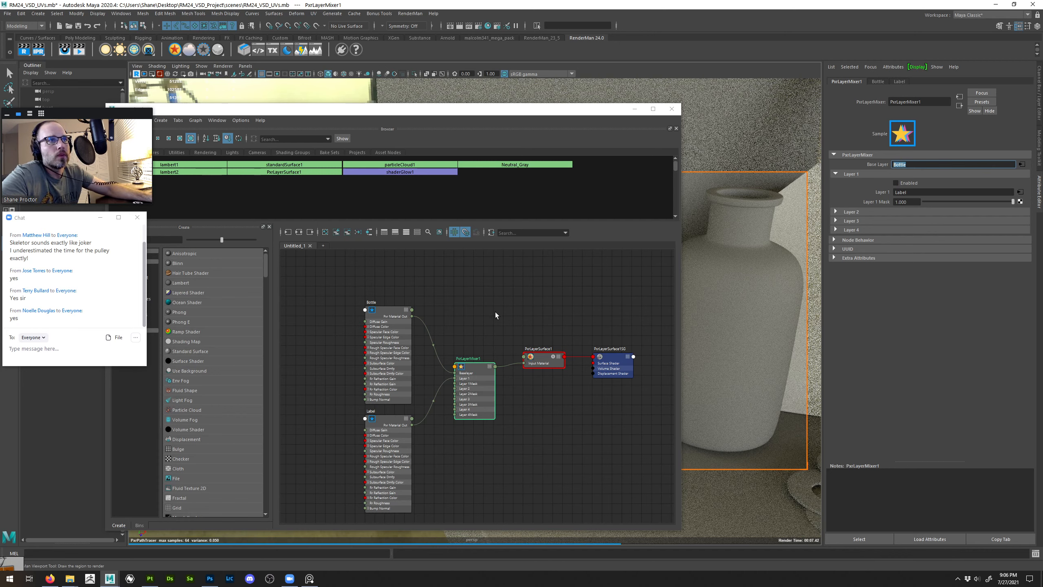
Enable Glass on the Bottle layer with refraction and reflection gains of 1.000, and disable its Diffuse lobe
left_click(384, 310)
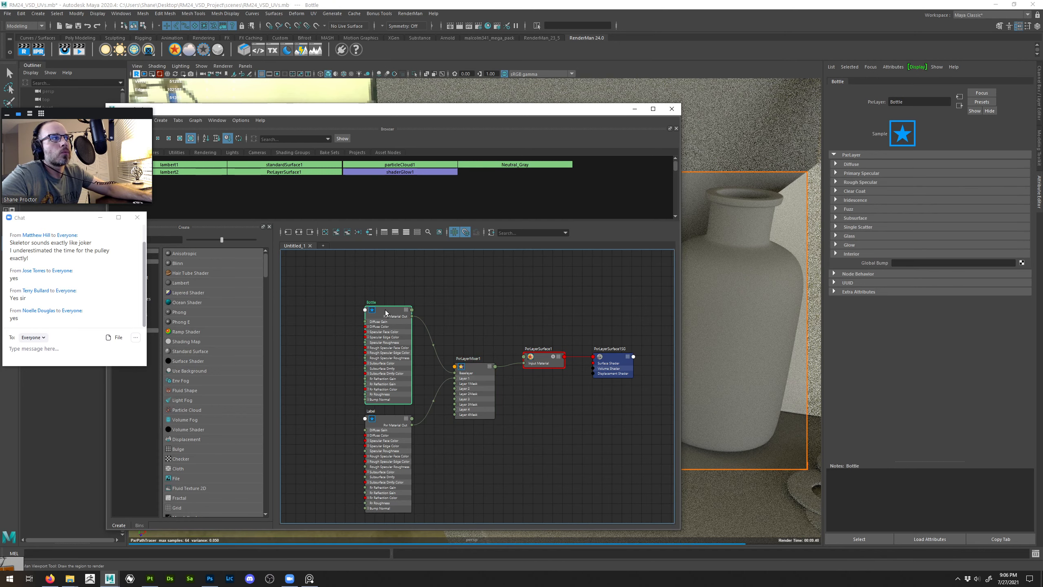
left_click(848, 236)
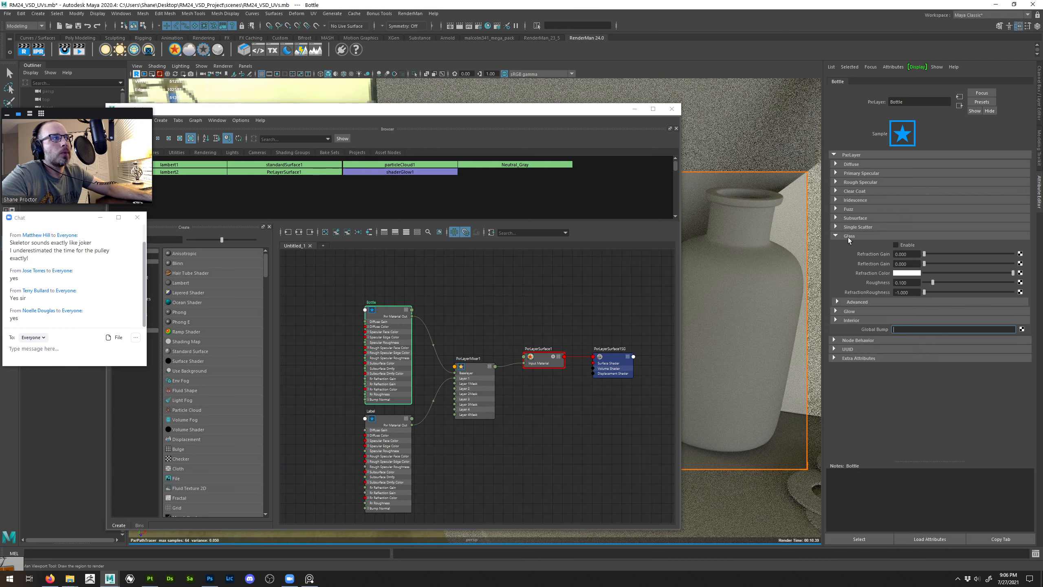
left_click(902, 246)
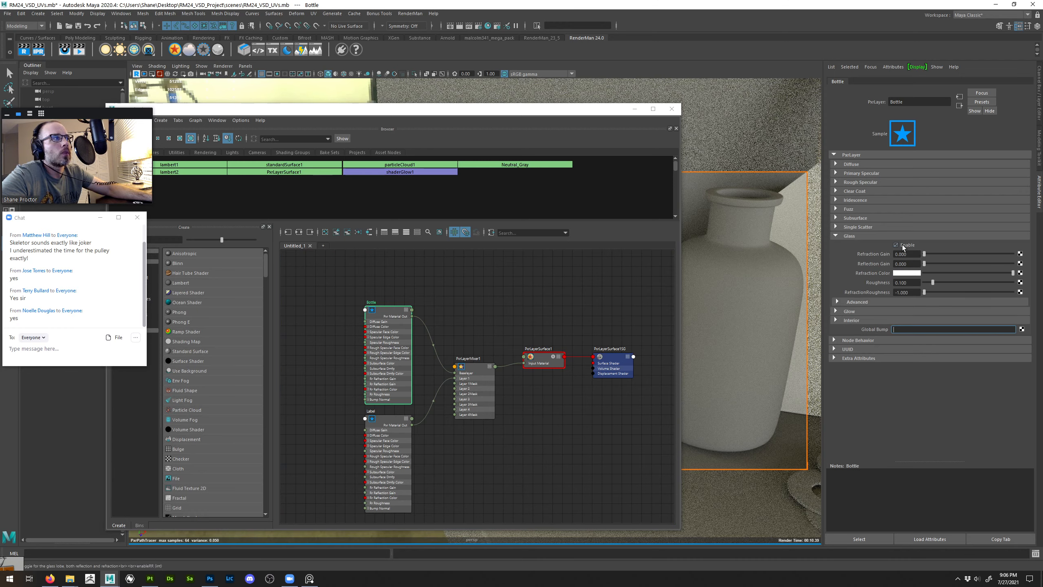
left_click(899, 254)
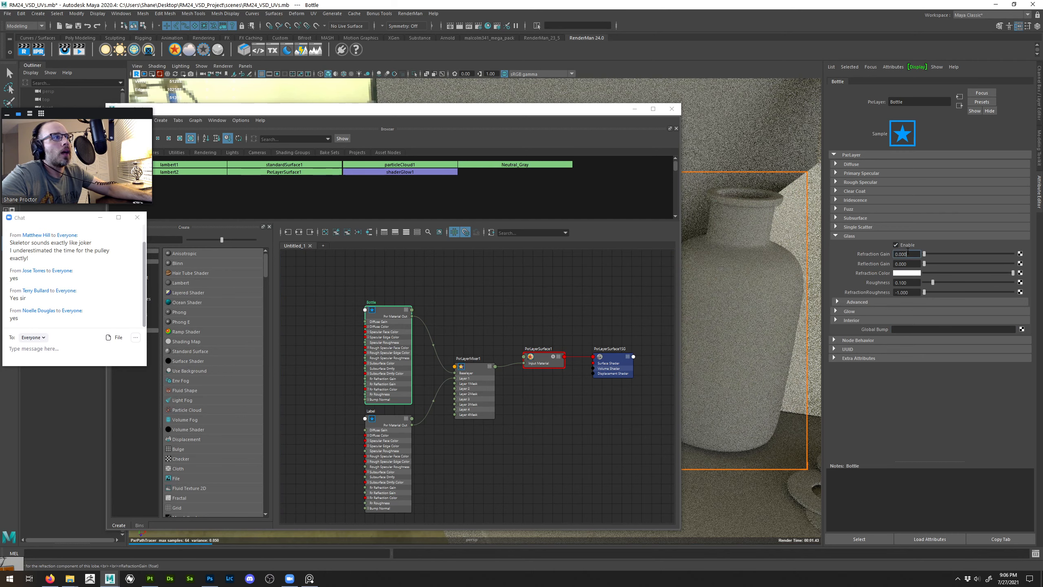
left_click_drag(915, 263, 874, 265)
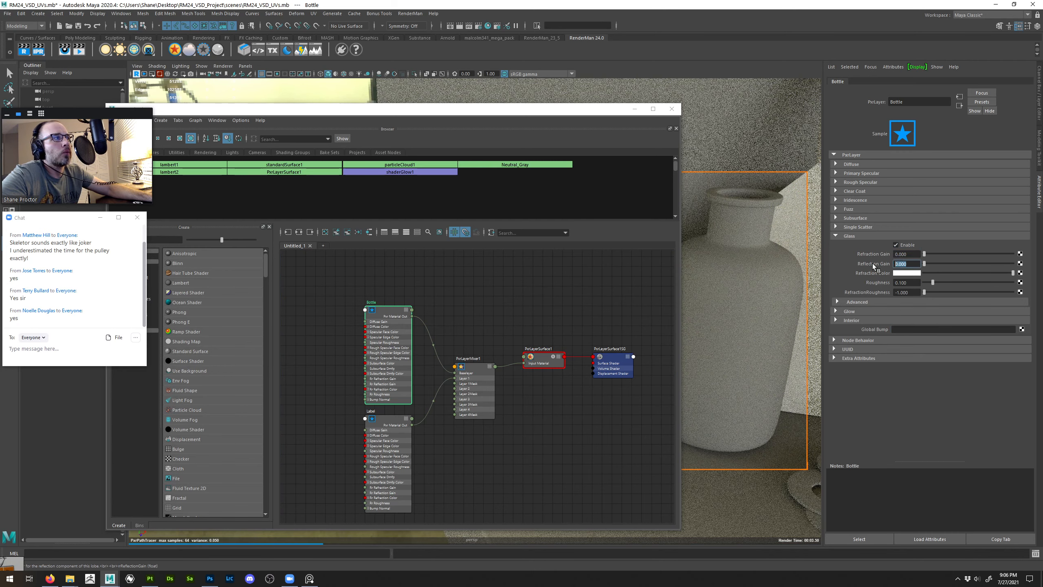
left_click(942, 255)
left_click_drag(949, 255, 1018, 265)
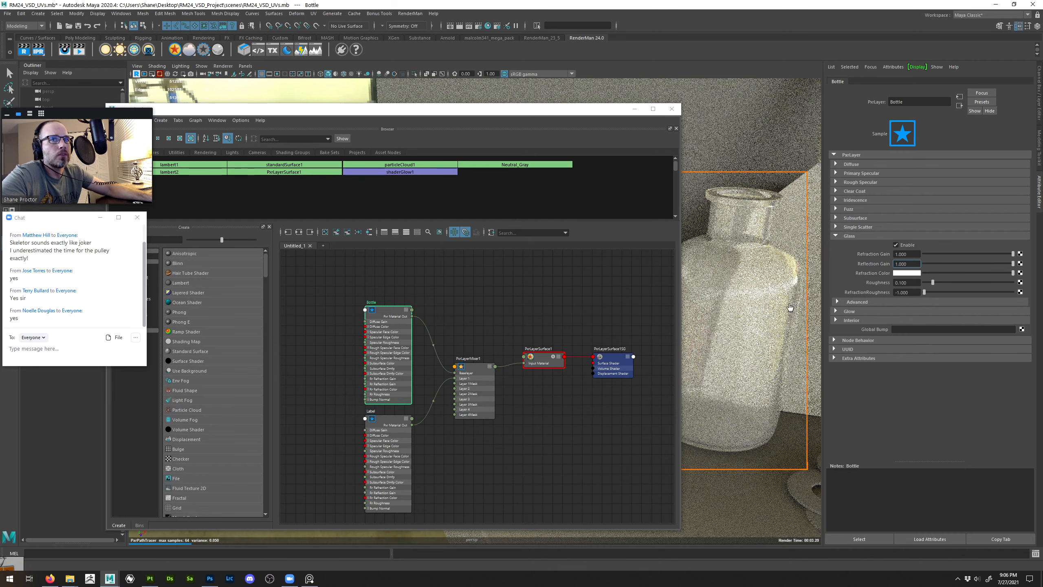
left_click(877, 165)
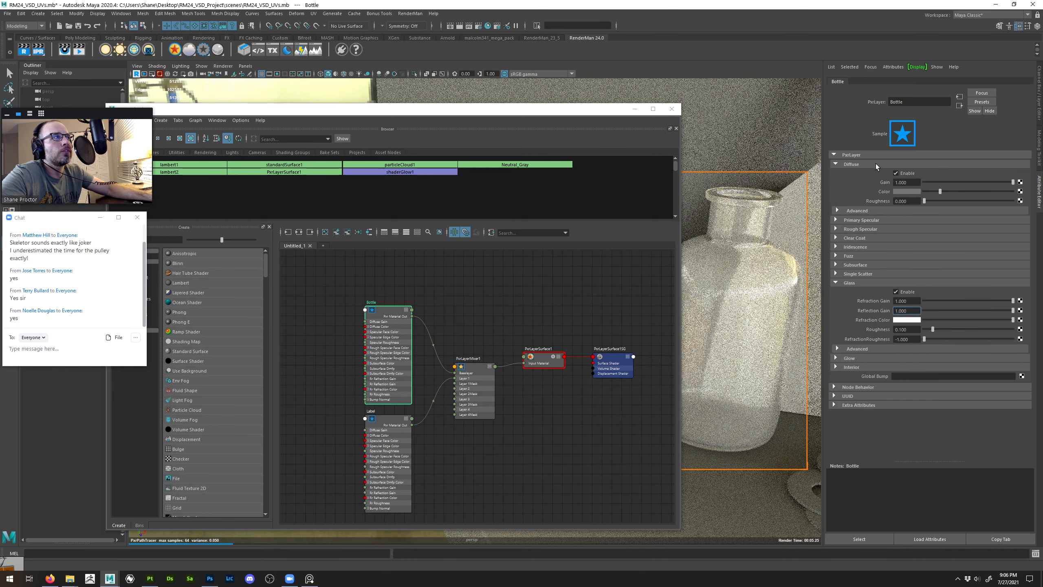
left_click(904, 174)
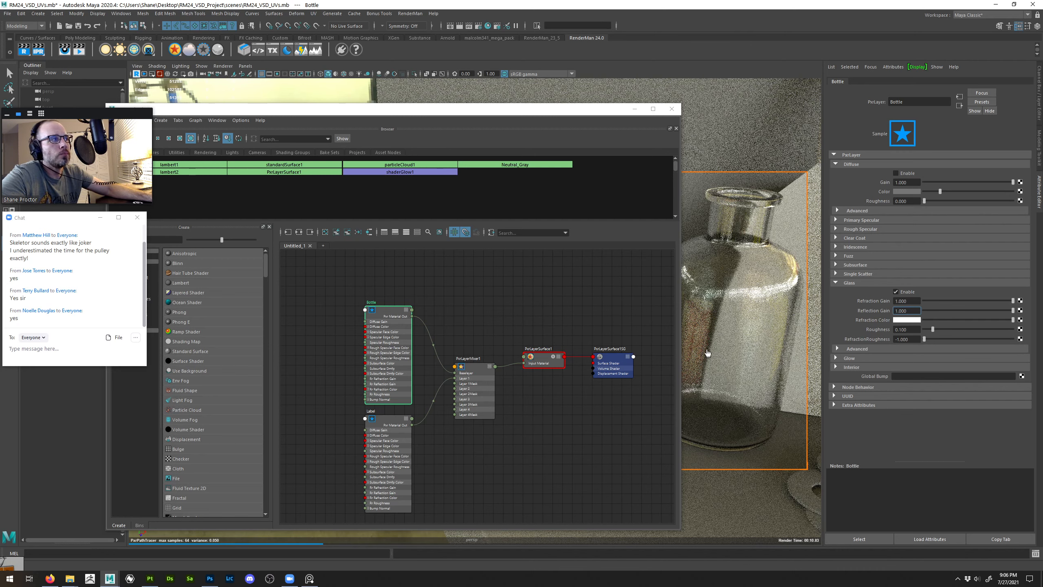
Tint the Bottle's glass refraction color a pale blue, with hue about 209, saturation 0.149 and value about 0.890
left_click(909, 320)
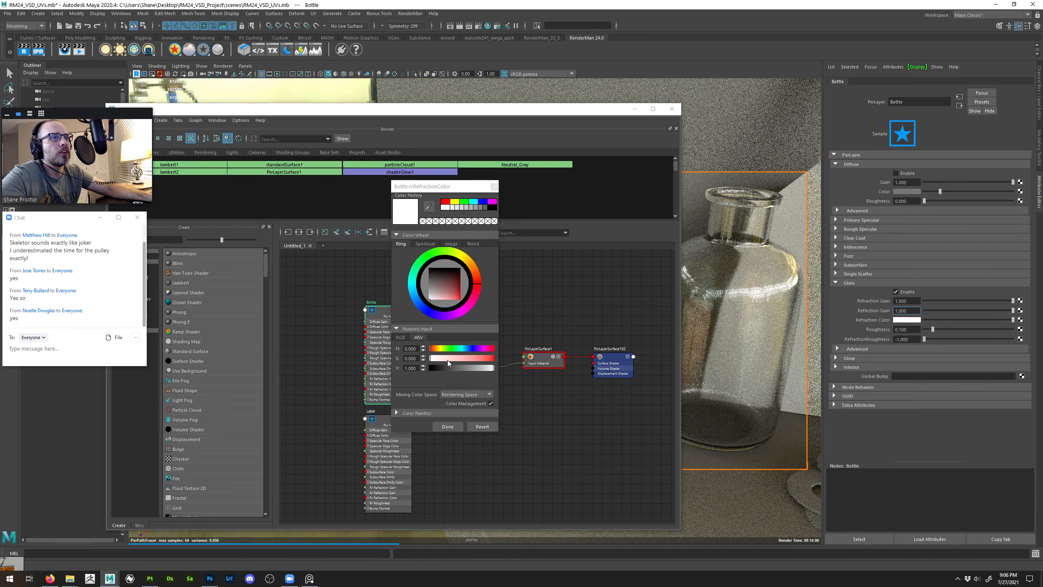
left_click(440, 359)
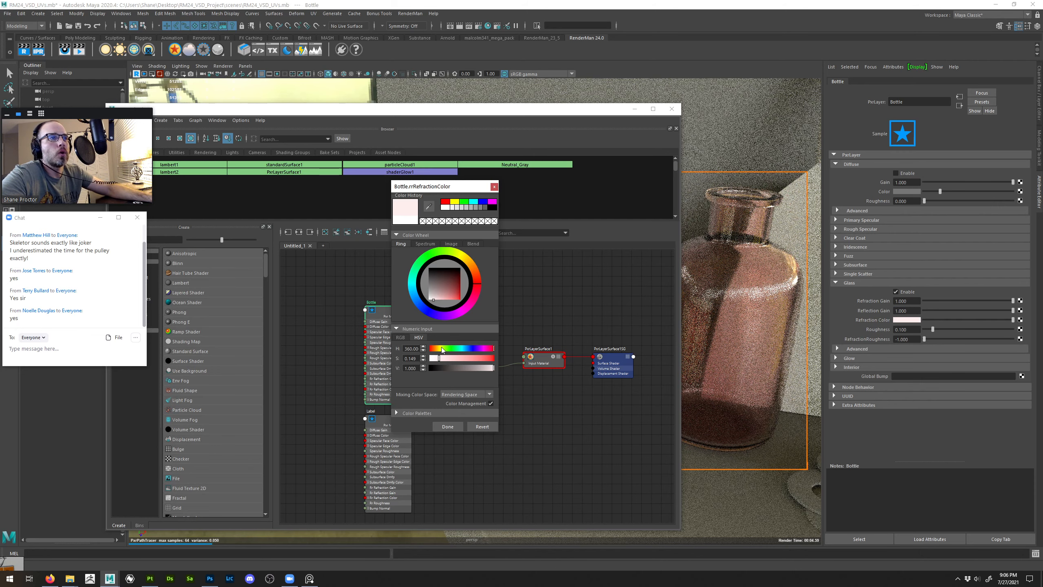
left_click(472, 348)
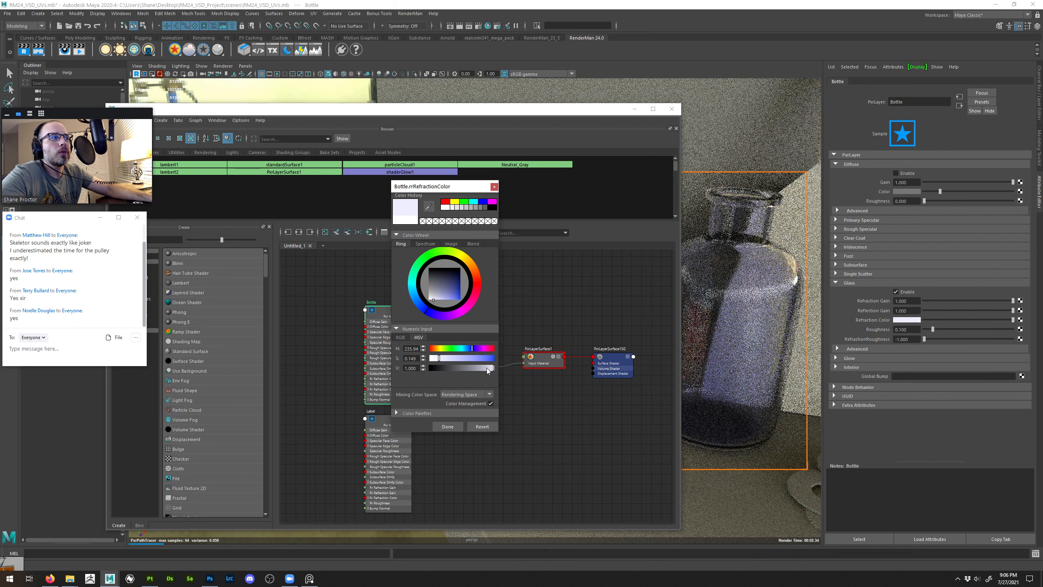
left_click_drag(486, 368, 469, 368)
left_click(463, 369)
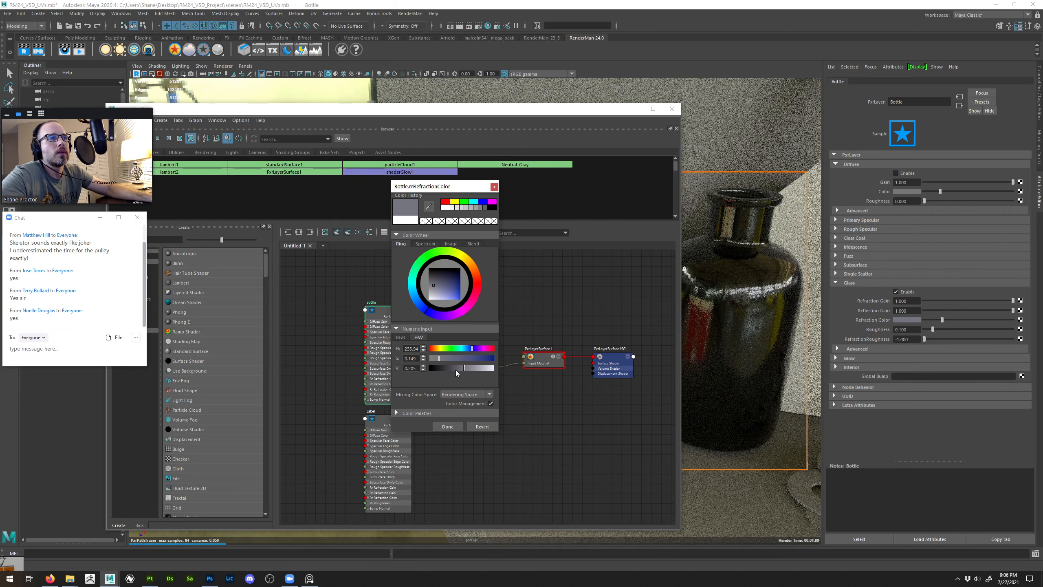
left_click(485, 369)
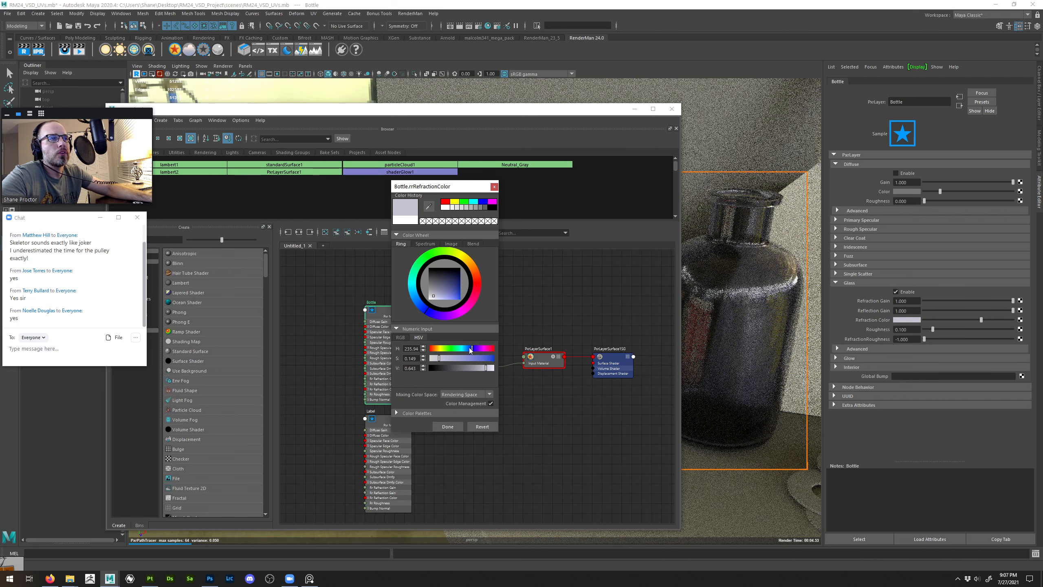
left_click_drag(469, 347, 492, 368)
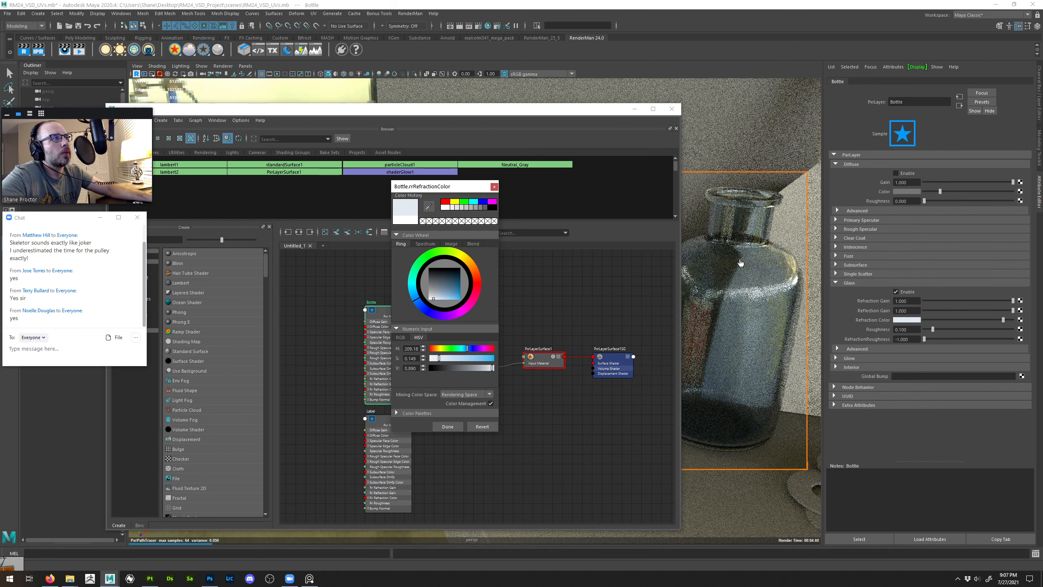
left_click(438, 427)
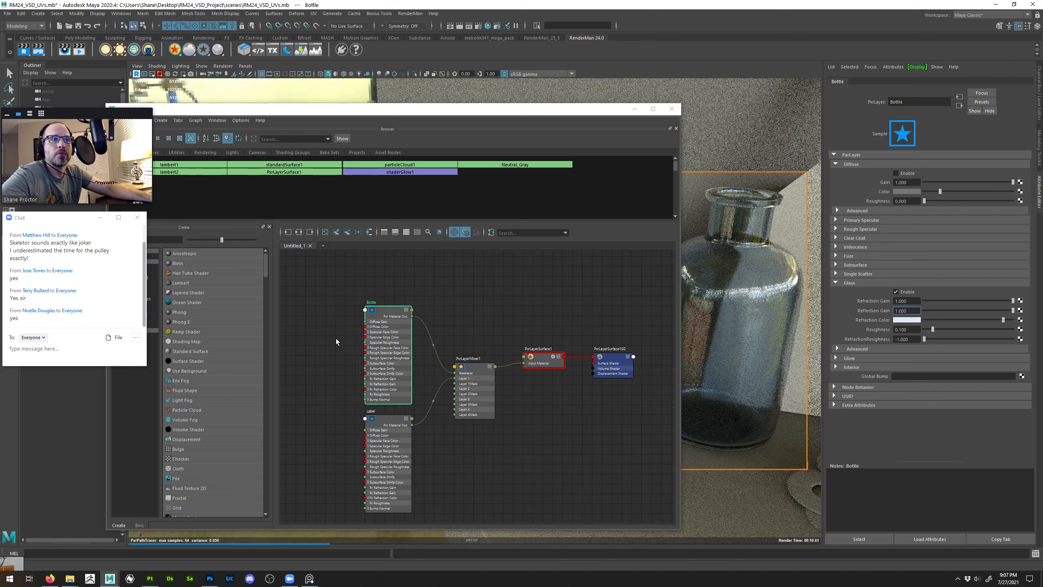
left_click(306, 327)
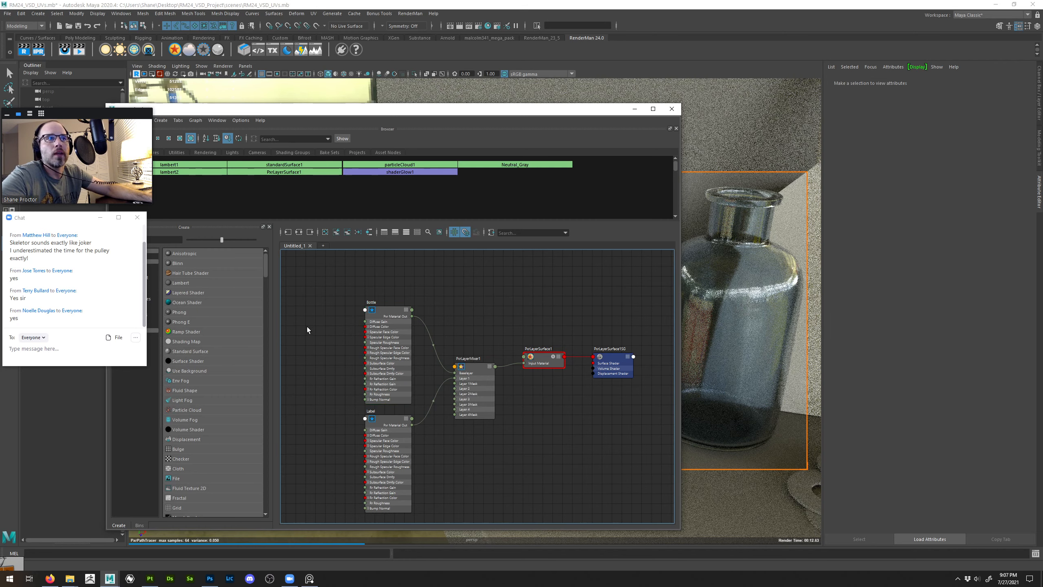
middle_click_drag(310, 321, 417, 318, "alt")
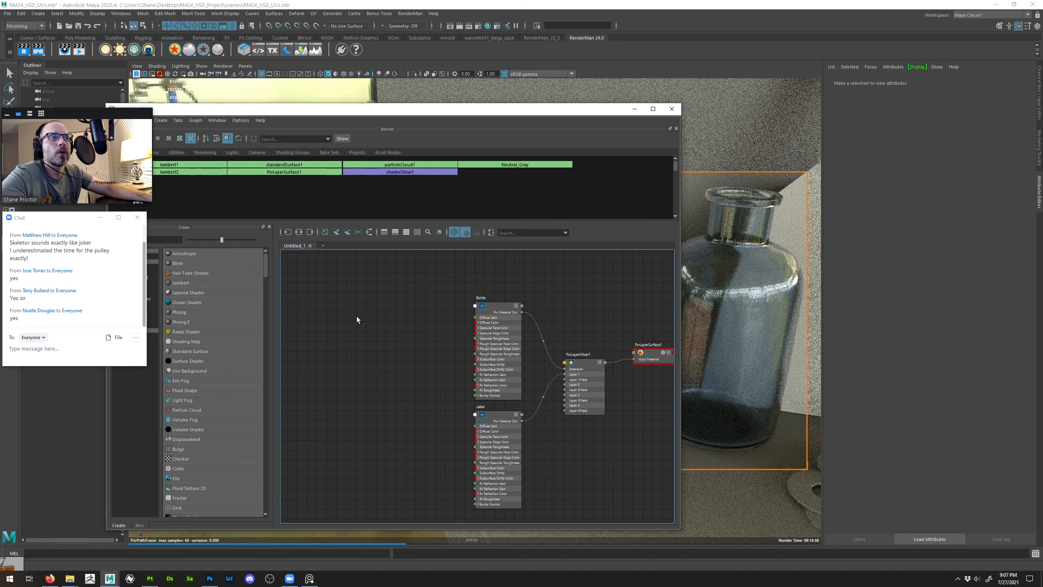
key("Tab")
key("Escape")
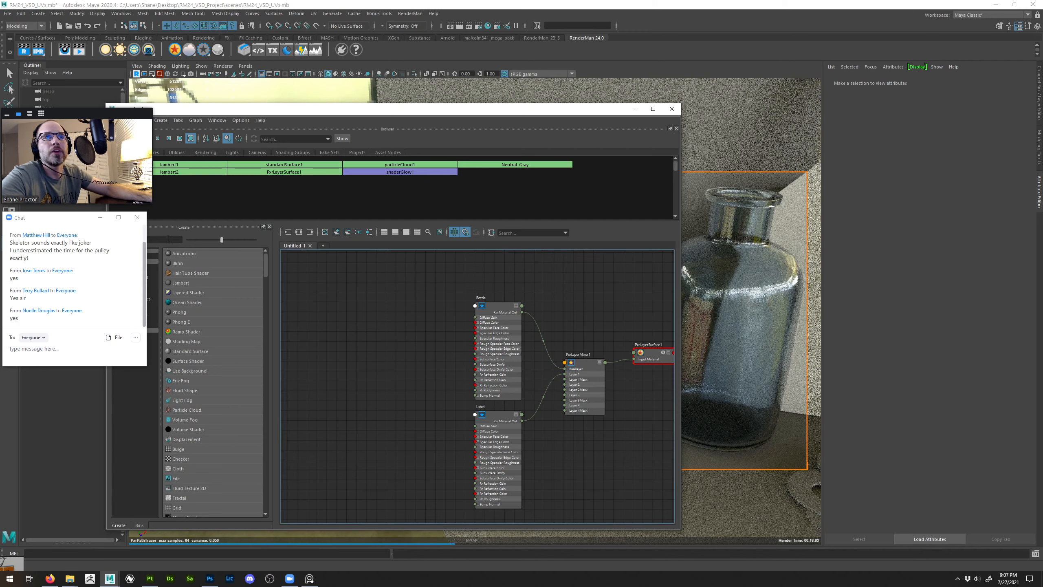
key("Tab")
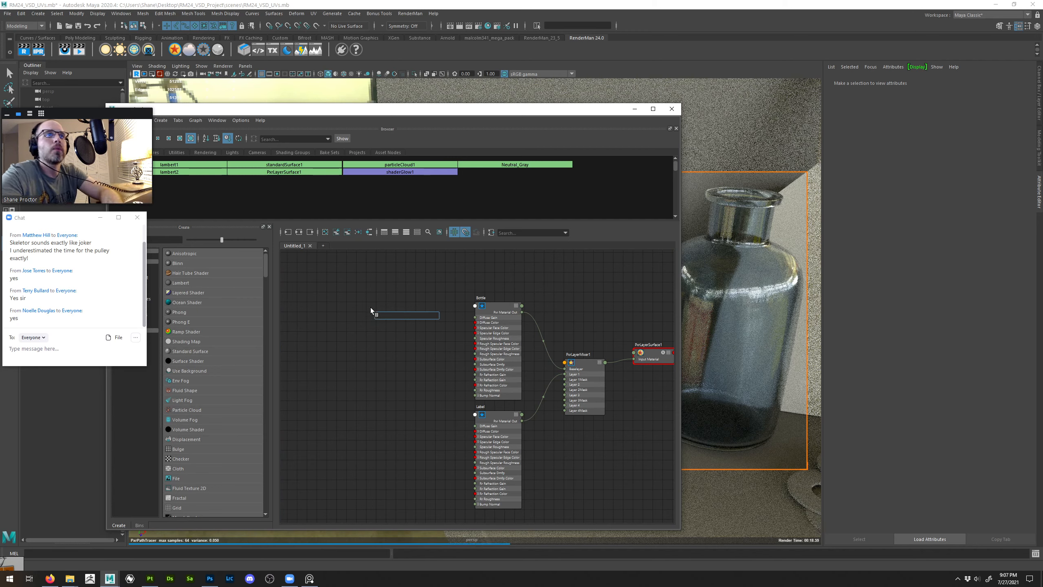
type("px")
type("t")
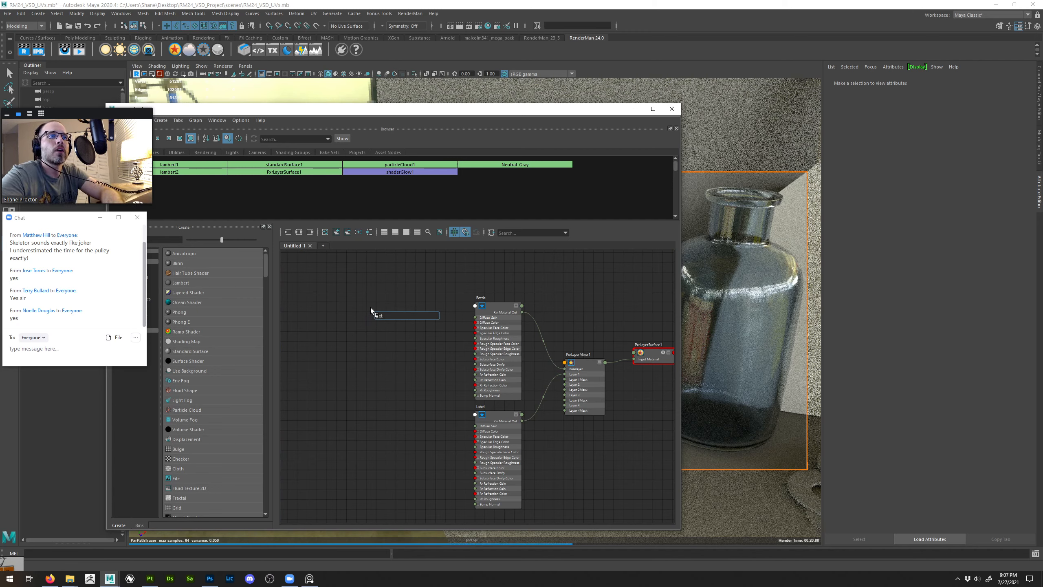
key("BackSpace")
key("Escape")
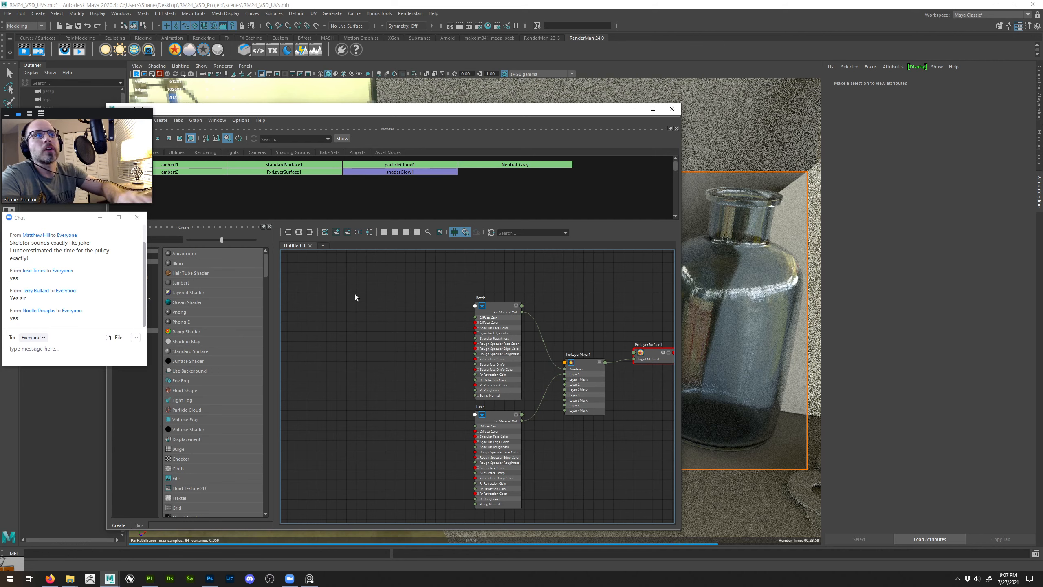
Create a PxrTexture node in the empty graph area beside the Bottle node and rename it Bottle_Roughness
key("Tab")
type("px")
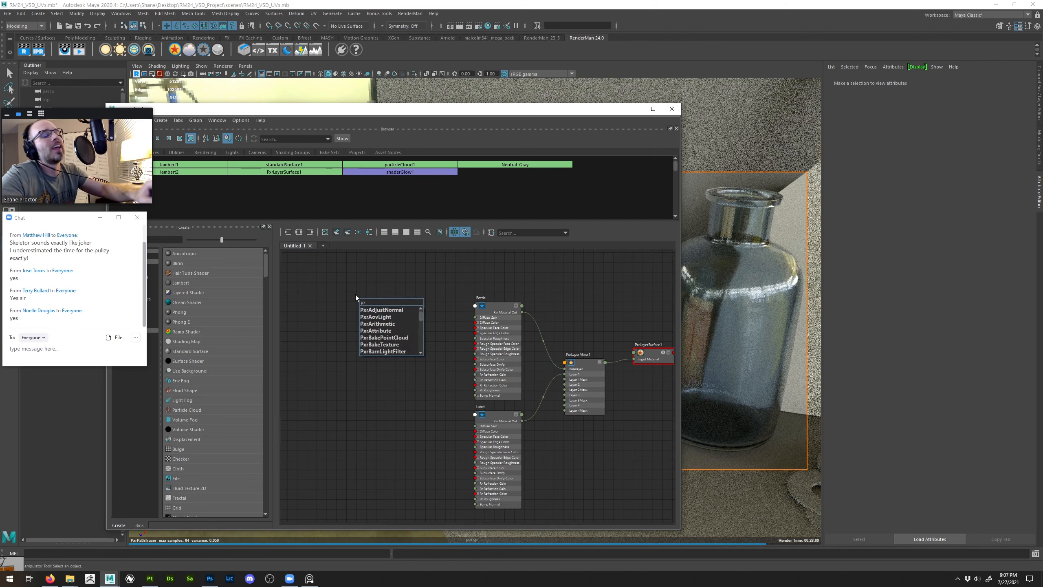
type("rtexture")
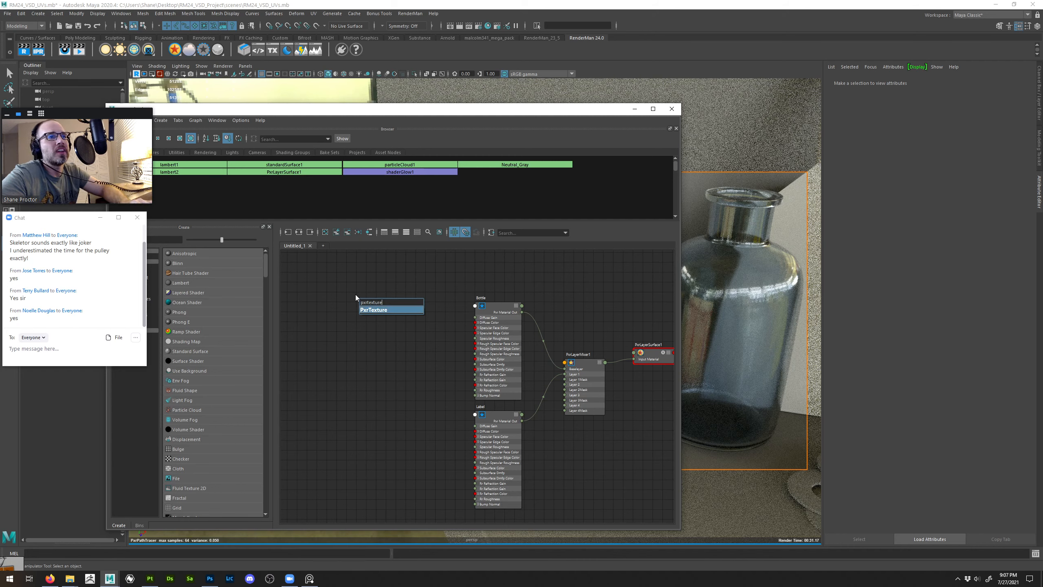
key("Return")
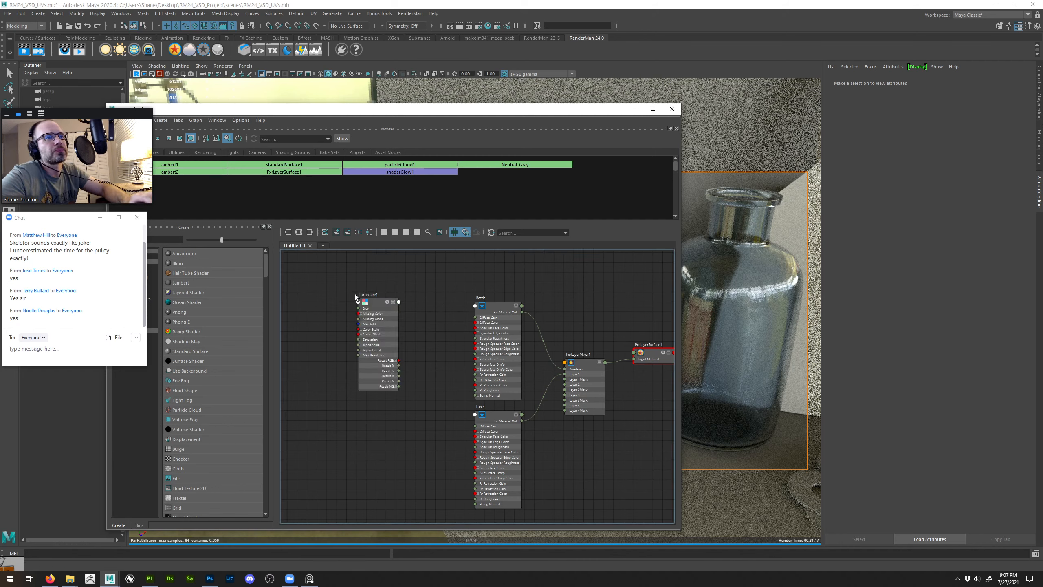
double_click(372, 294)
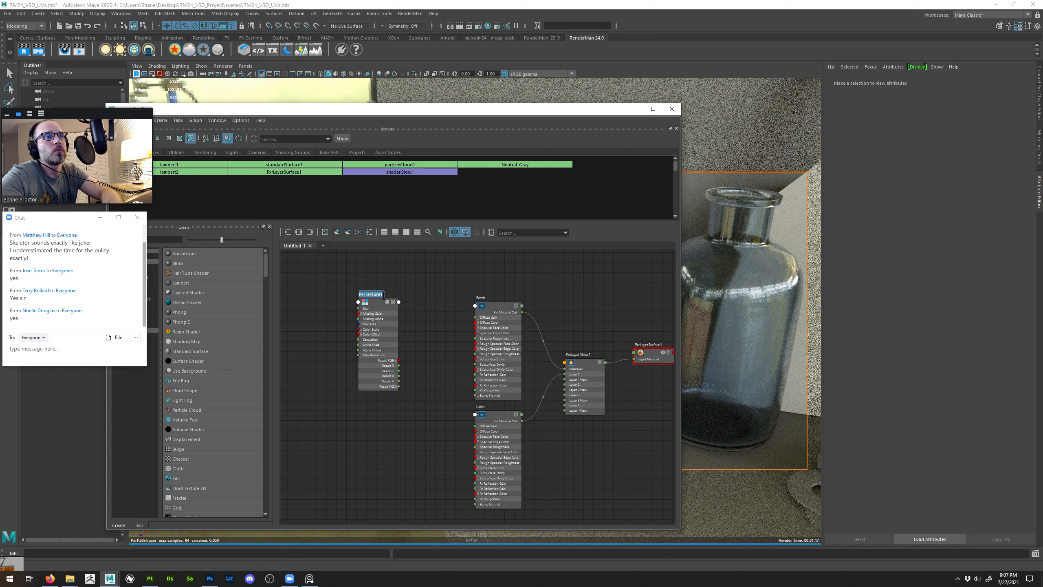
type("Bottle_Roughnes")
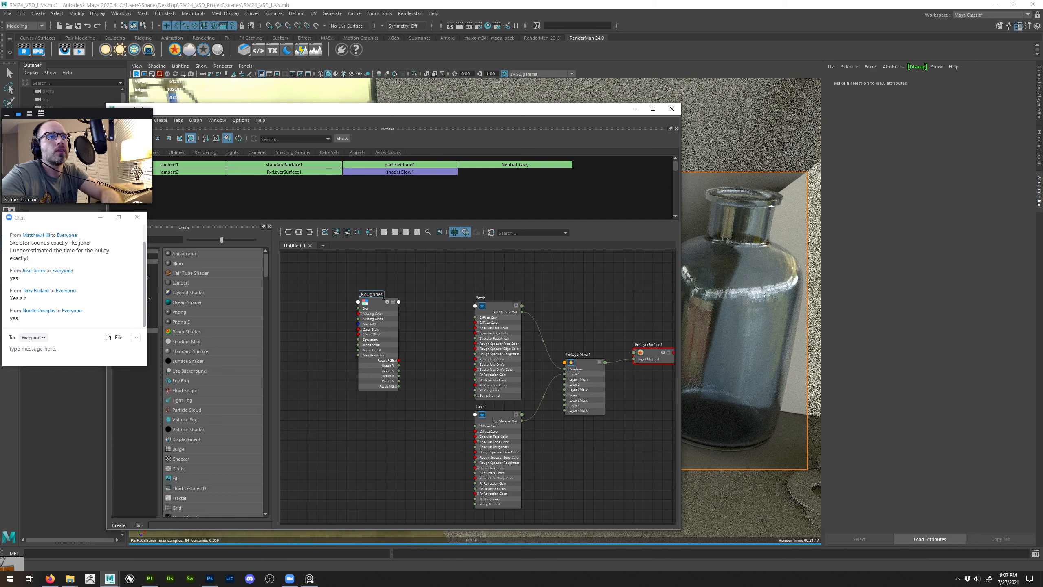
type("s")
key("Return")
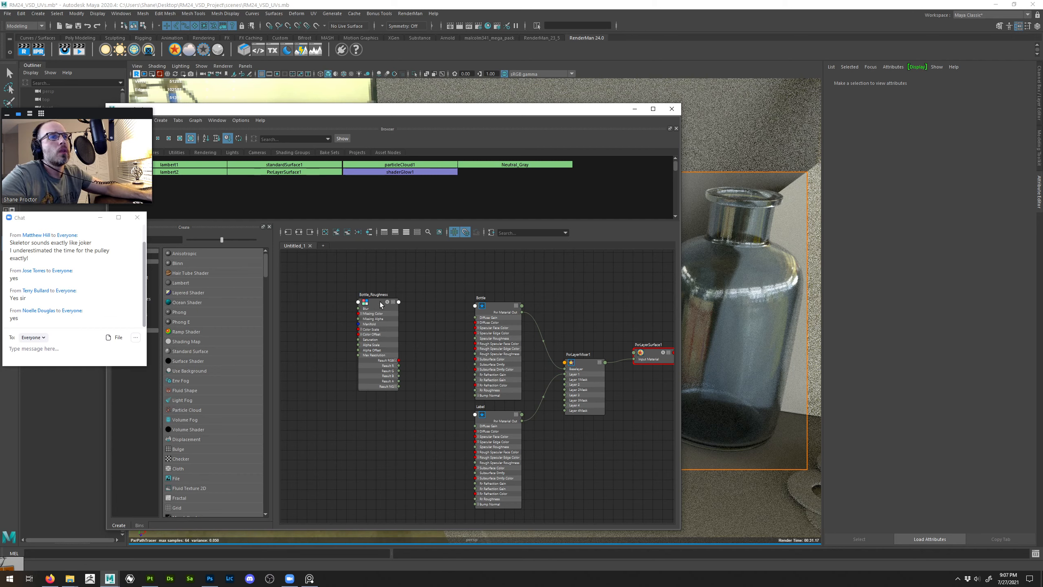
Load Bottle_Geo_Bottle_SpecularRoughness.png from the sourceimages/Bottle folder into the Bottle_Roughness texture
left_click(382, 309)
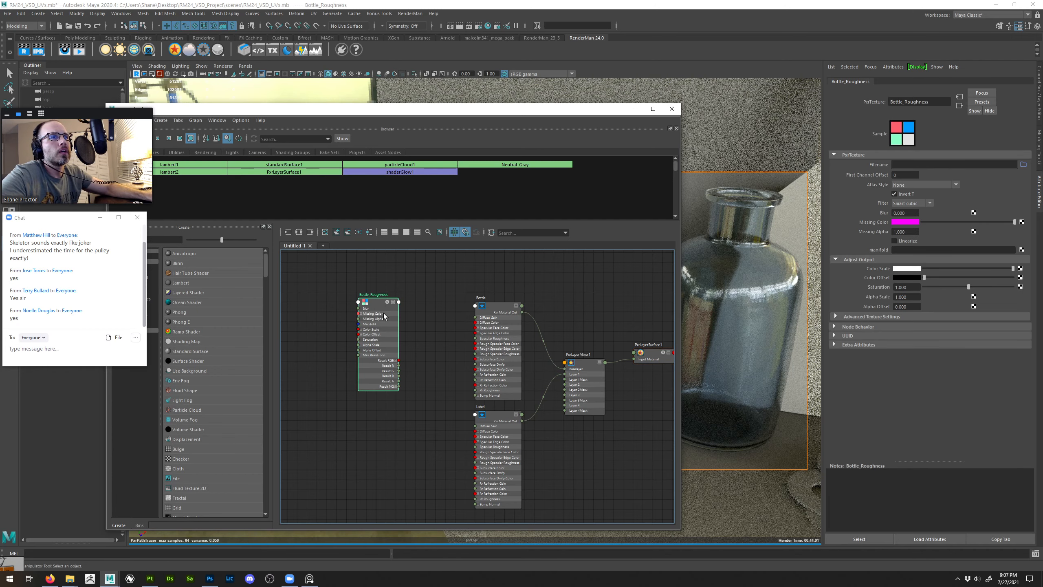
left_click(1022, 165)
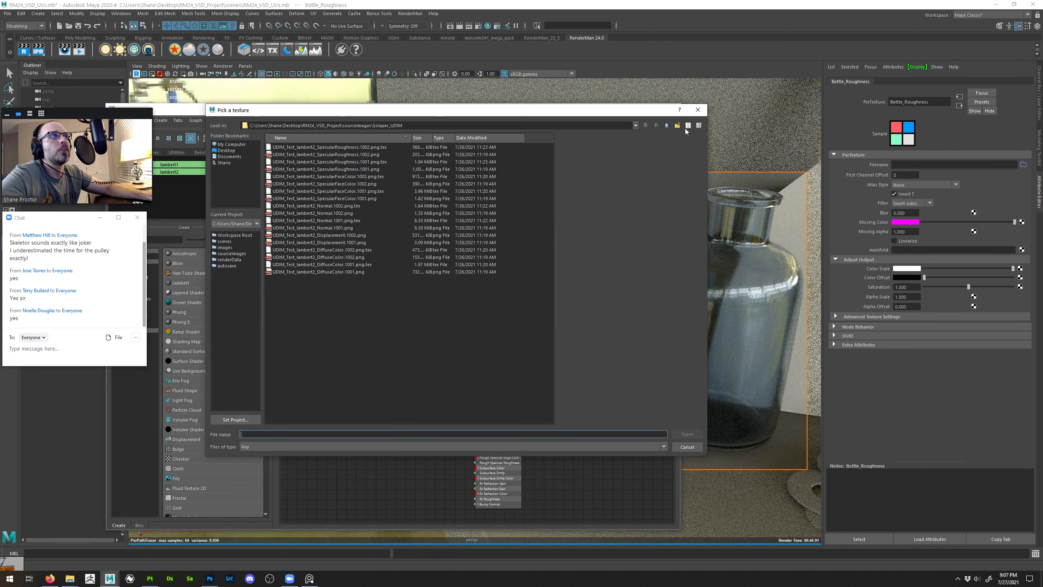
left_click(667, 126)
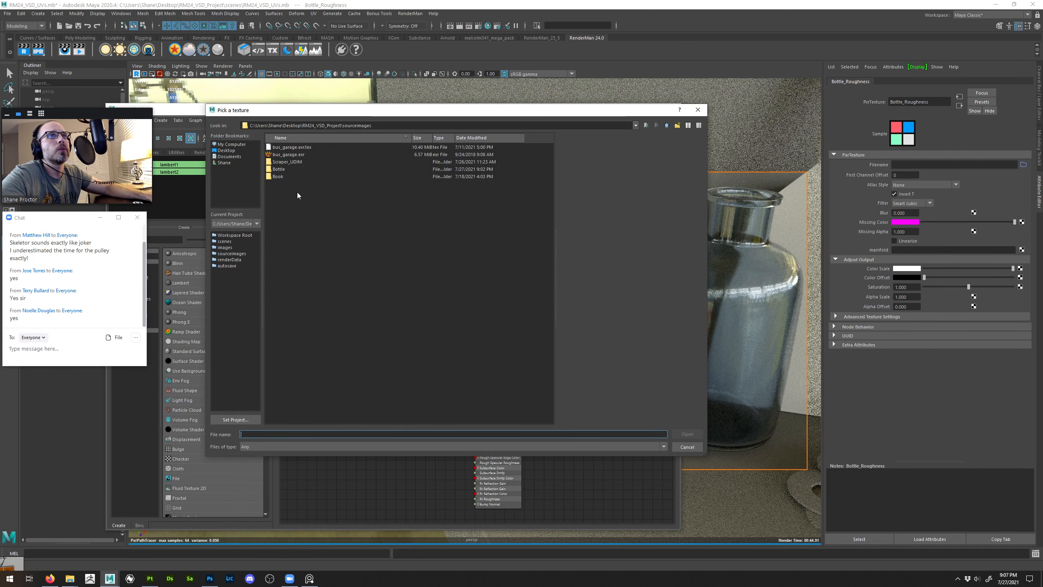
double_click(281, 170)
left_click(335, 148)
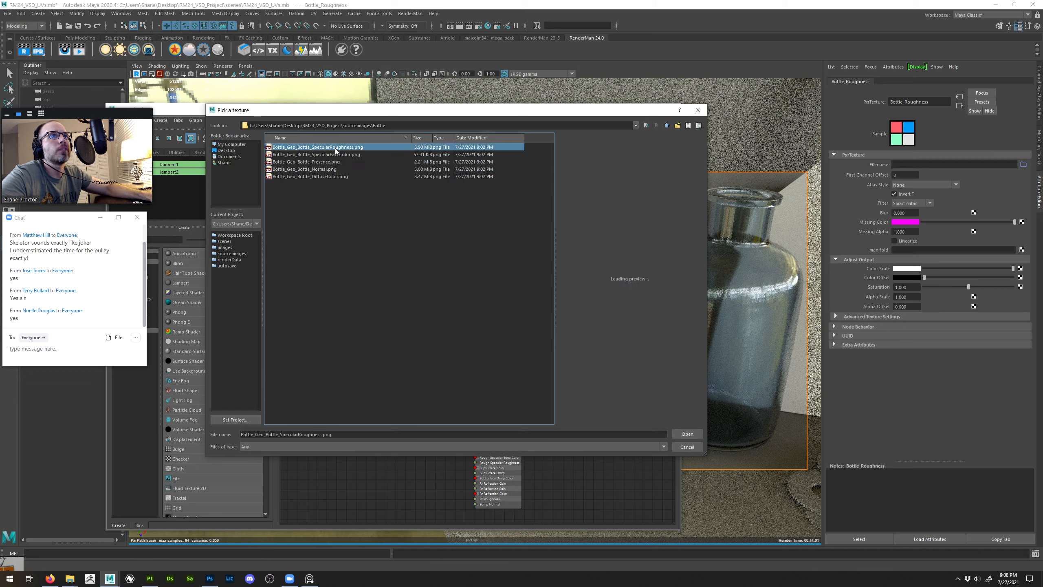
left_click(687, 434)
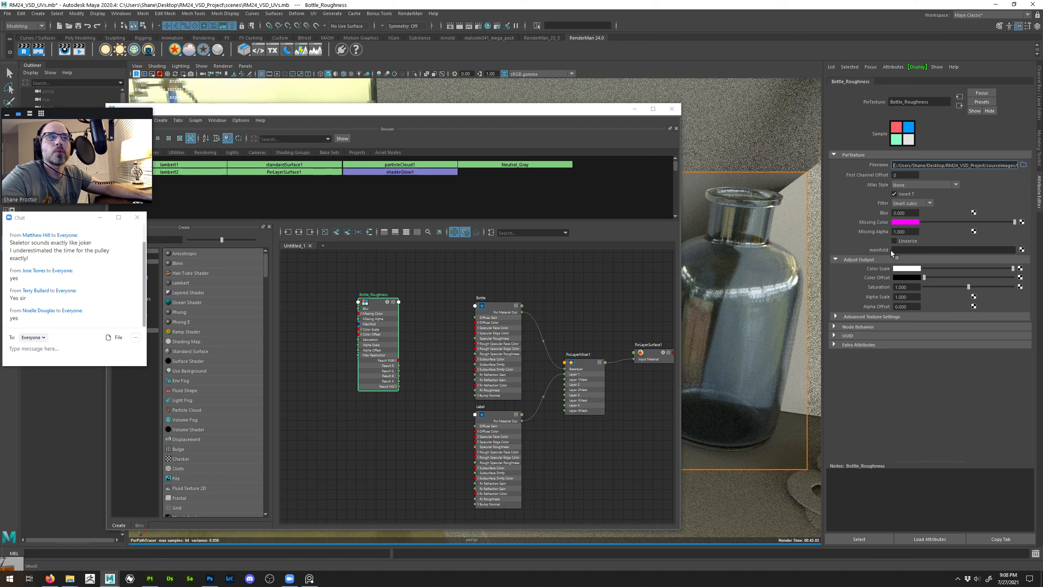
Connect Bottle_Roughness resultR to the Bottle layer's rrRoughness through the Connection Editor
scroll(435, 346, "up", 5)
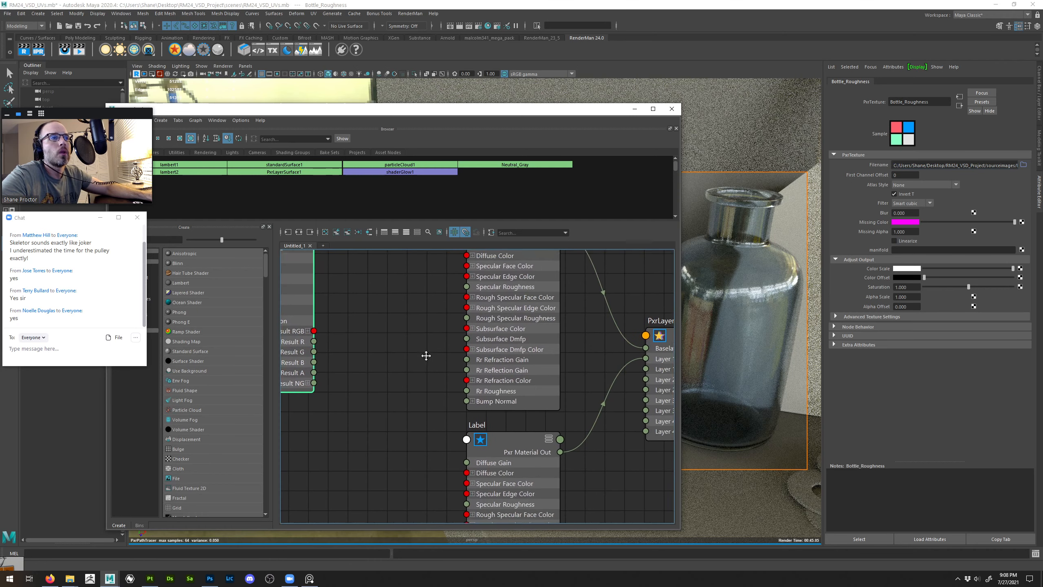
middle_click_drag(426, 356, 442, 397, "alt")
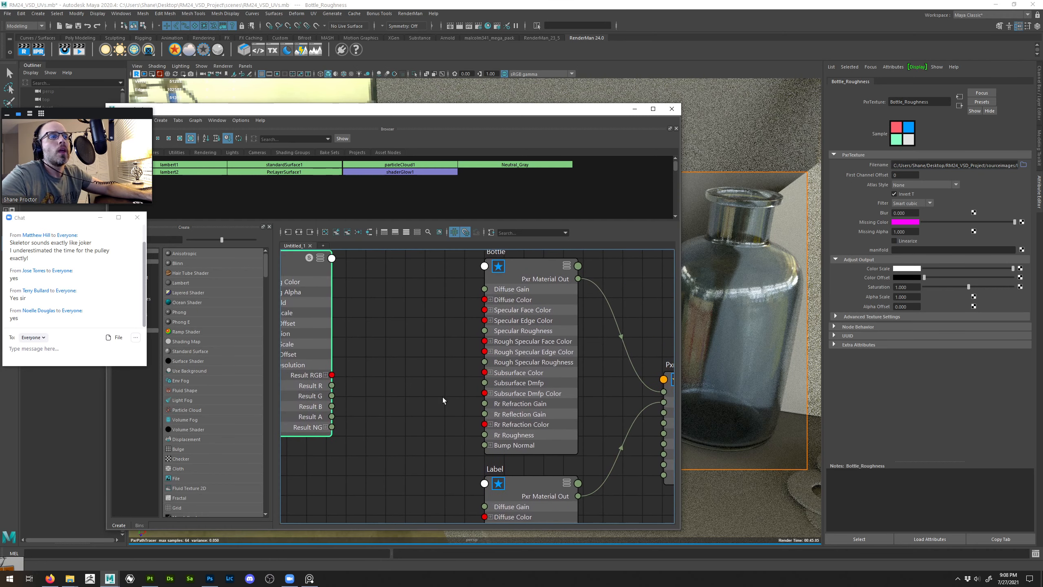
left_click(499, 434)
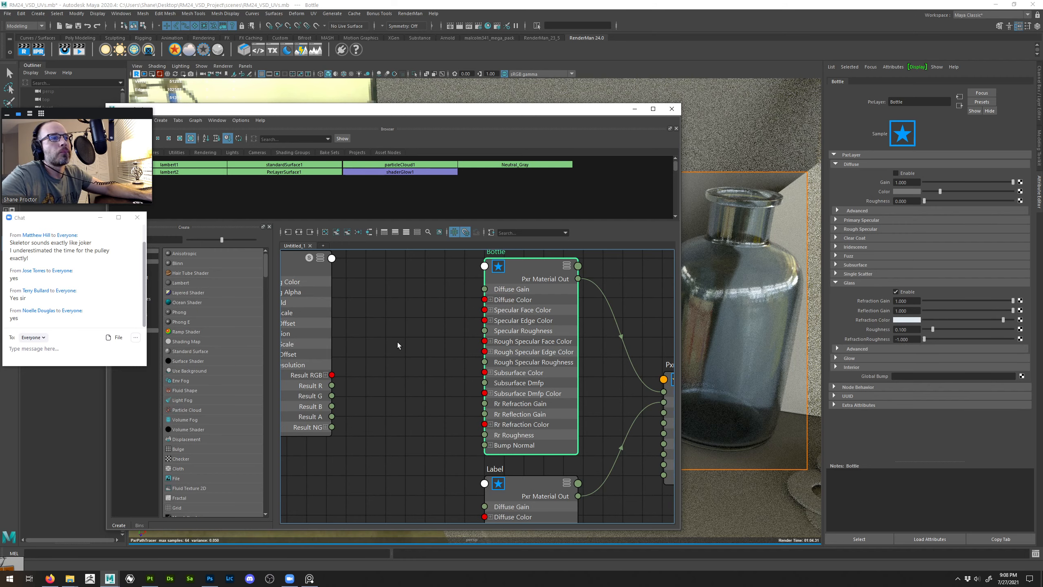
middle_click_drag(397, 257, 867, 328)
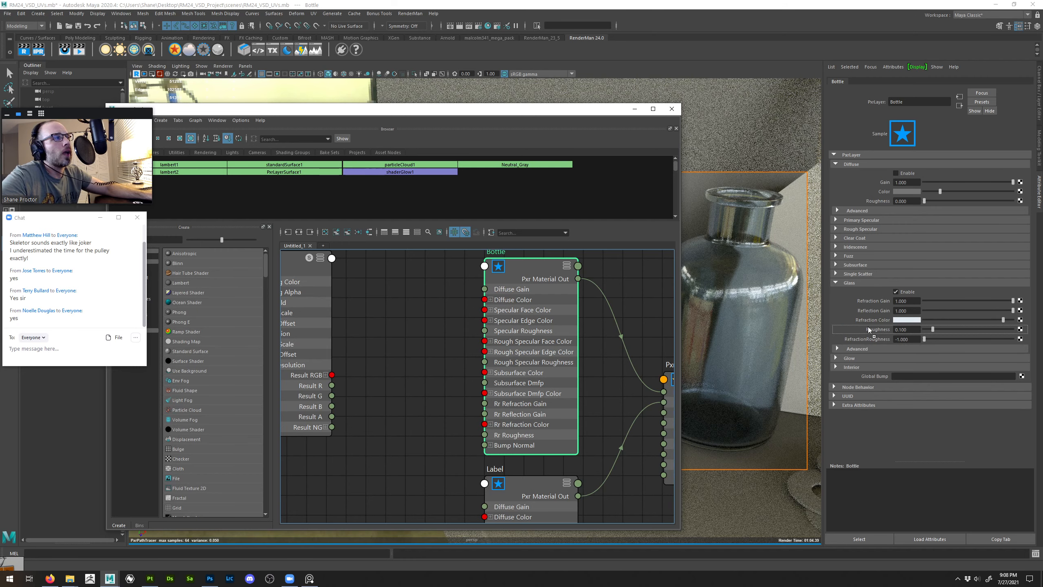
left_click_drag(225, 196, 517, 177)
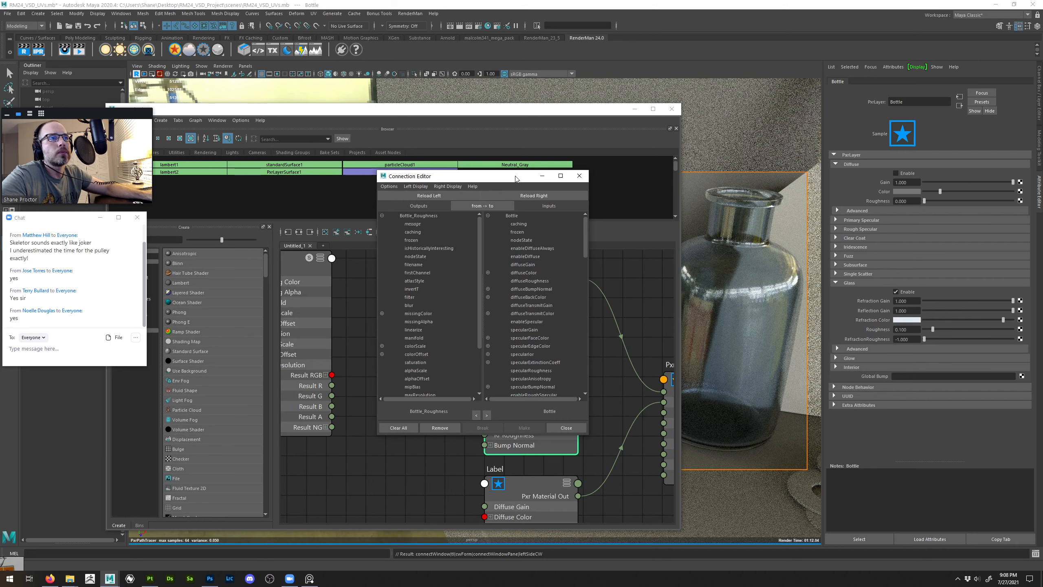
scroll(463, 315, "down", 3)
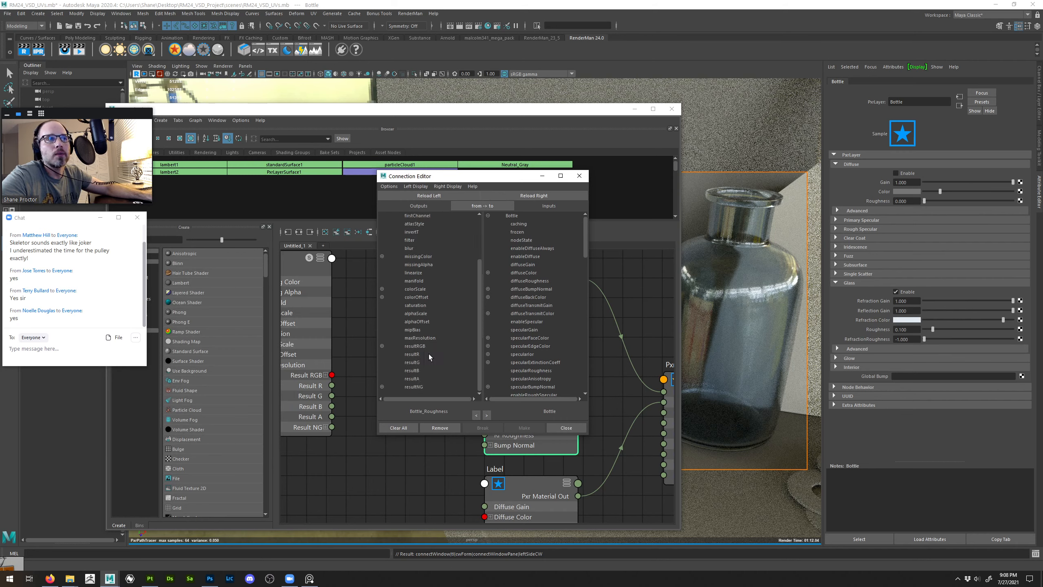
left_click(414, 354)
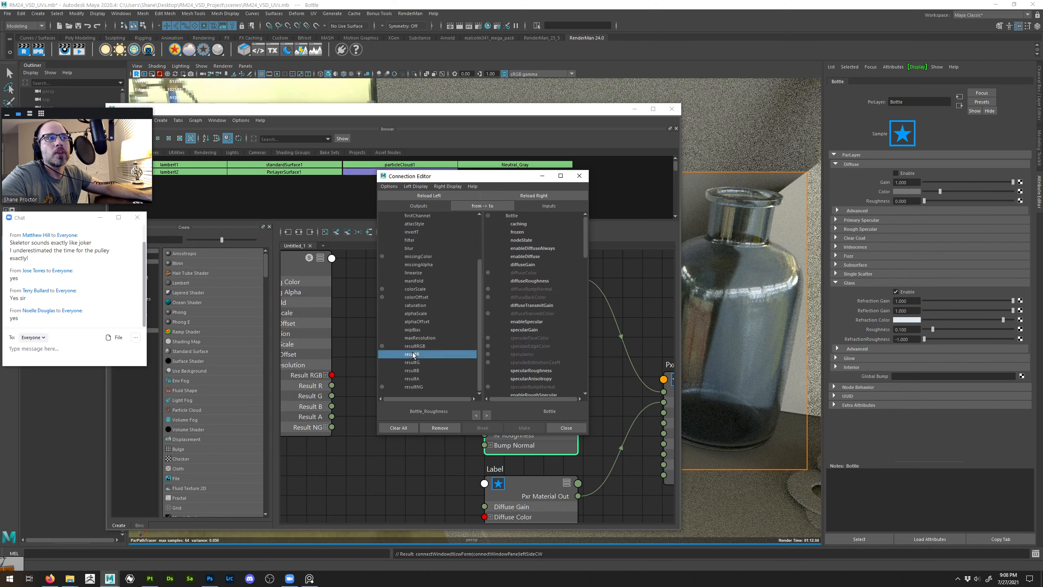
scroll(538, 372, "down", 15)
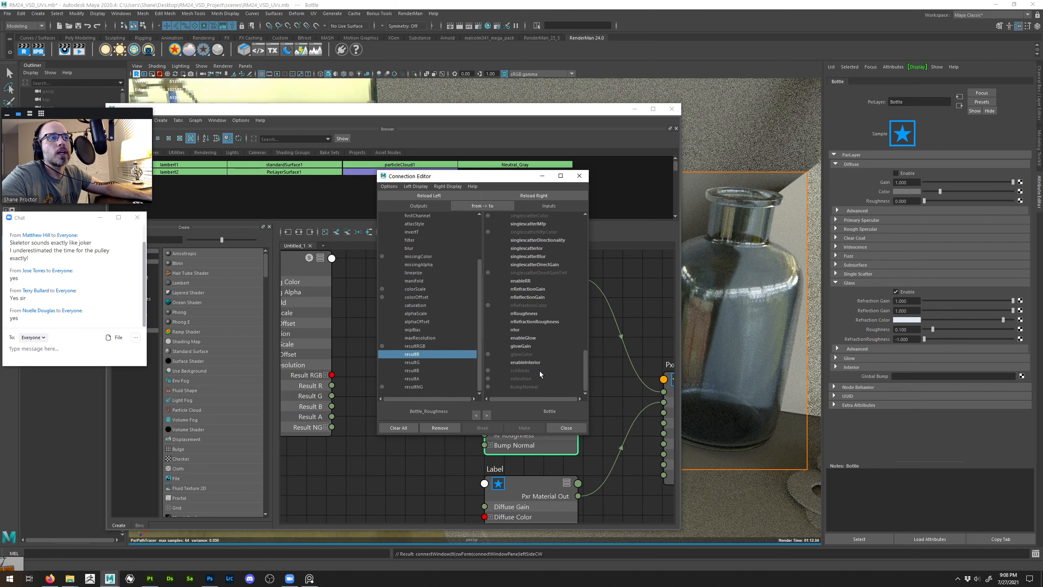
left_click(532, 315)
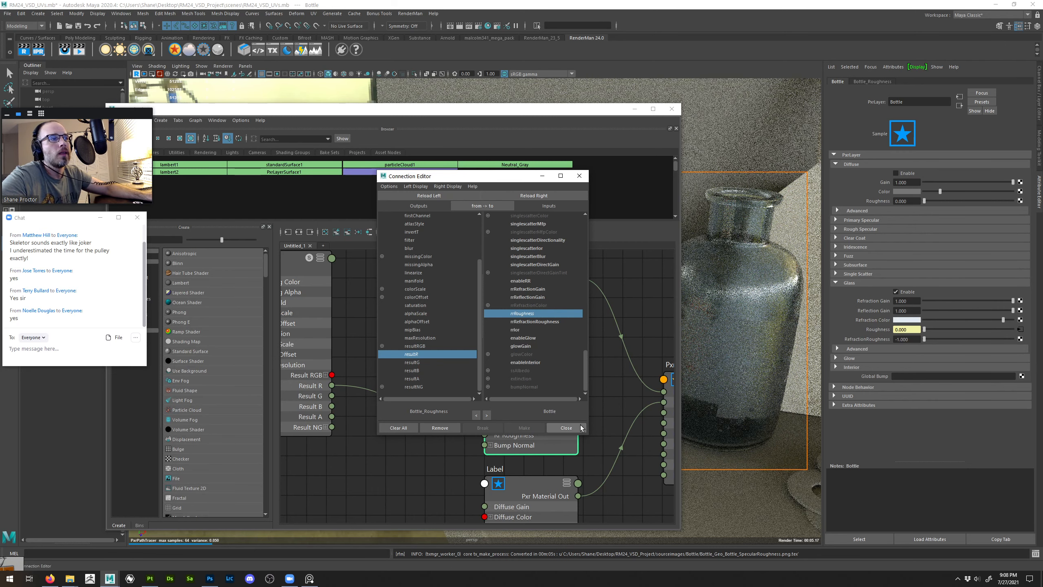
left_click(565, 427)
Delete the connection between Bottle_Roughness Result R and the Bottle node's Rr Roughness
left_click(380, 428)
left_click_drag(383, 440, 386, 440)
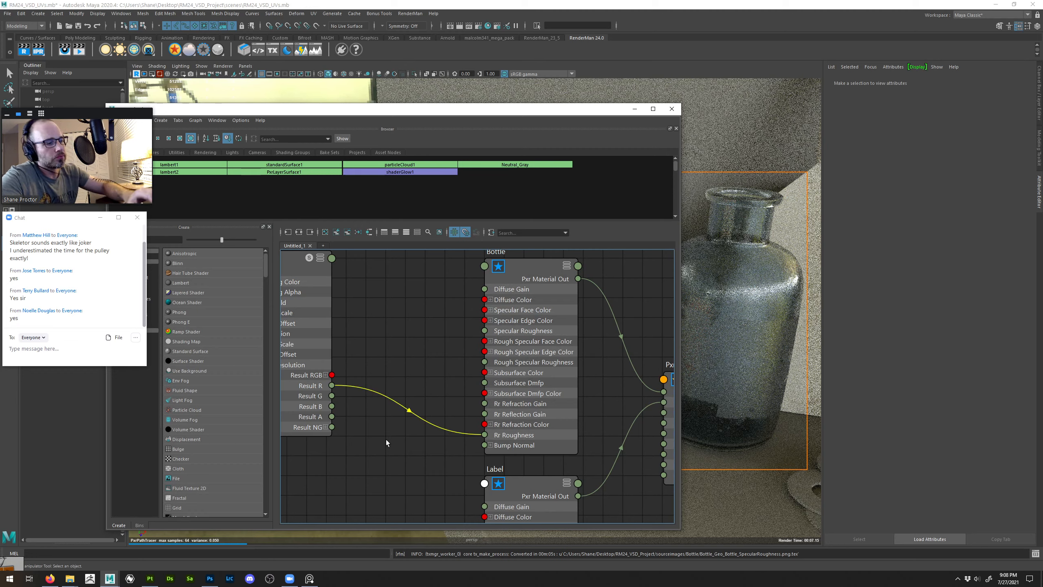
key("Delete")
middle_click_drag(407, 417, 489, 427, "alt")
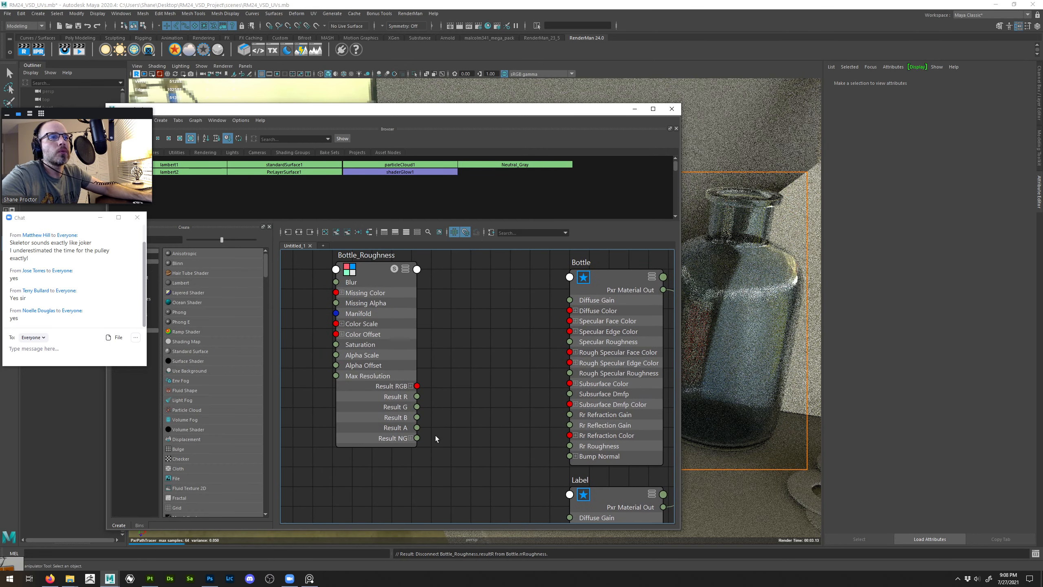
Connect the Bottle_Roughness Result R output directly to the Bottle node's Rr Roughness input and inspect the Bottle layer's attributes
left_click_drag(417, 396, 572, 445)
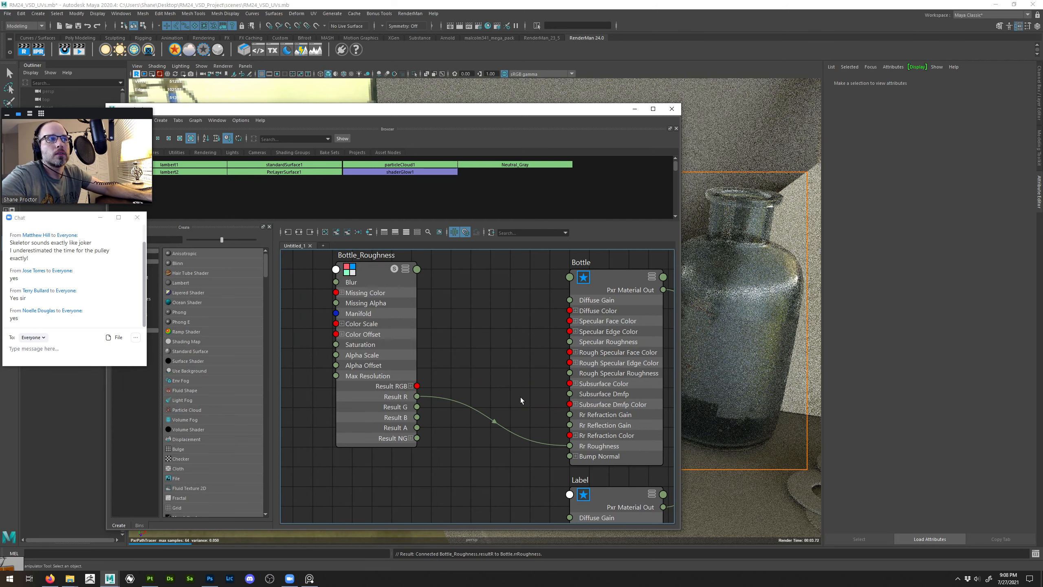
left_click(597, 393)
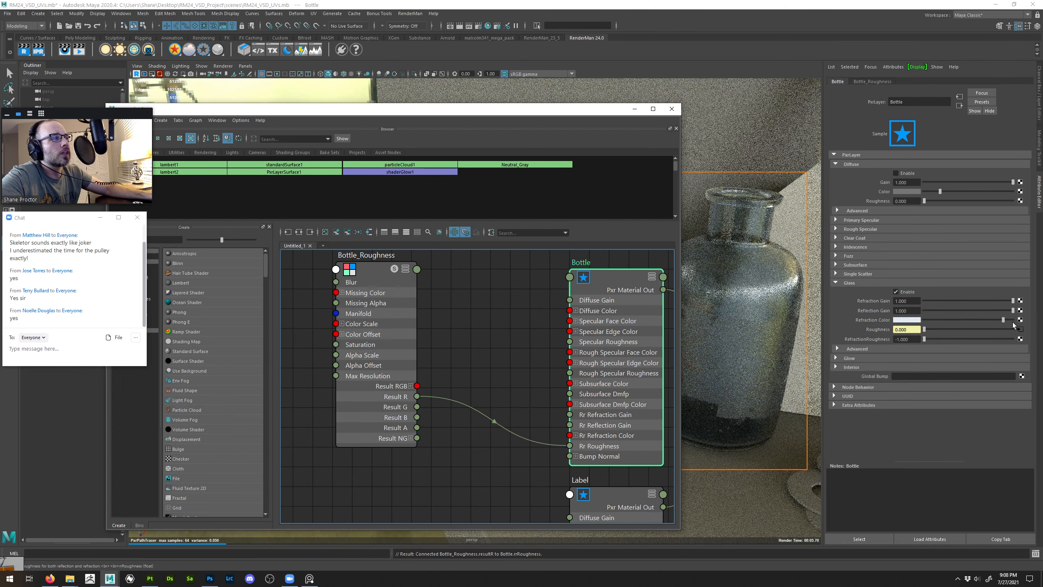
Replace the Bottle_Roughness node with a new PxrTexture mapped to the Bottle layer's glass Roughness
left_click(376, 307)
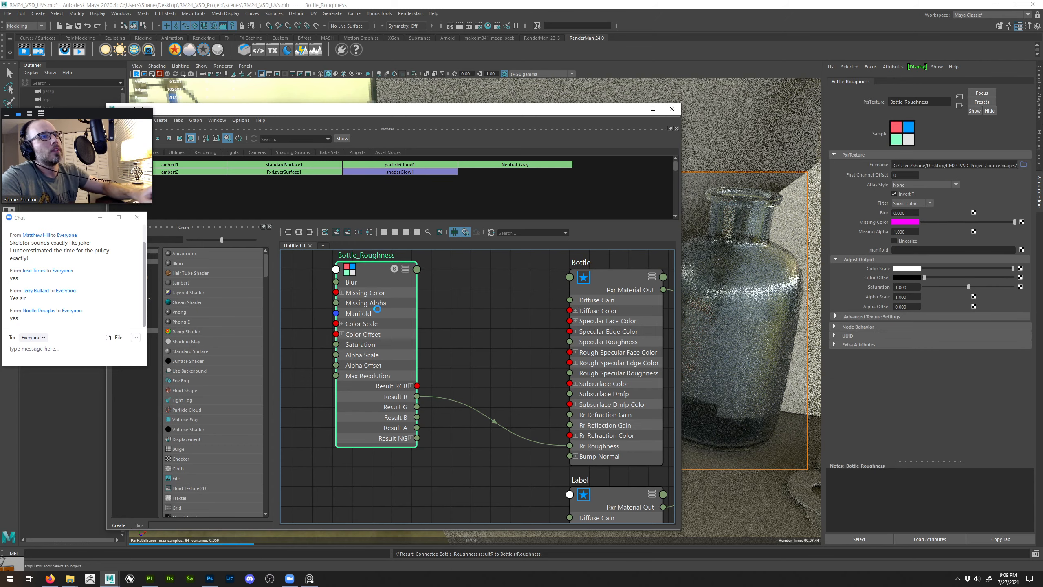
key("Delete")
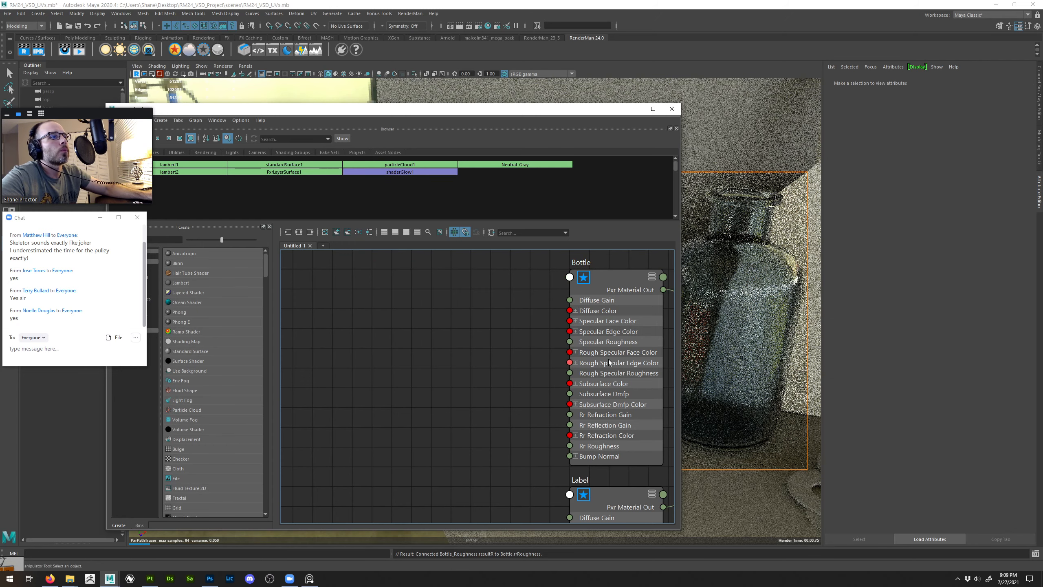
left_click(609, 362)
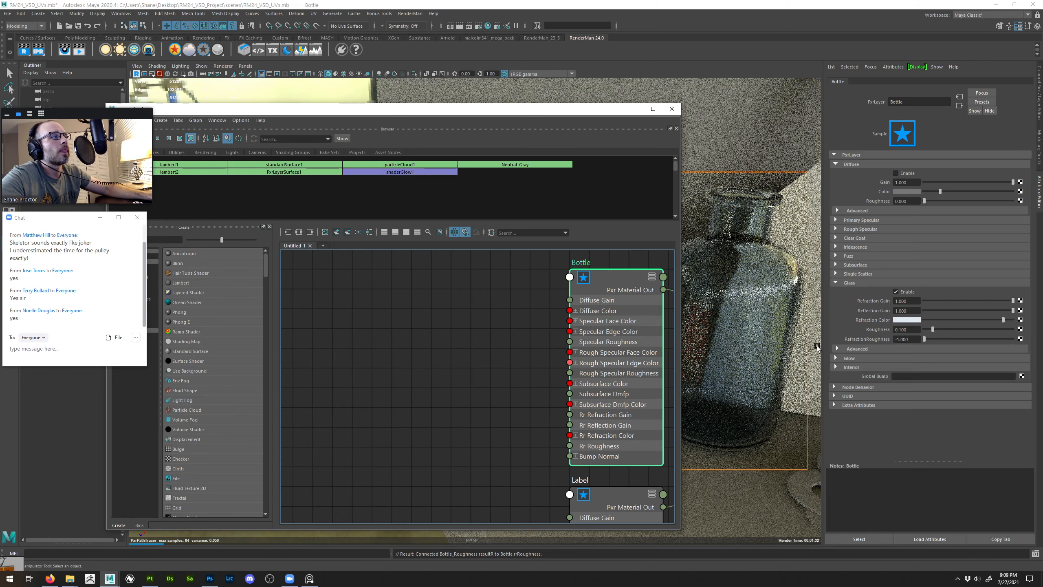
left_click(1021, 329)
type("px")
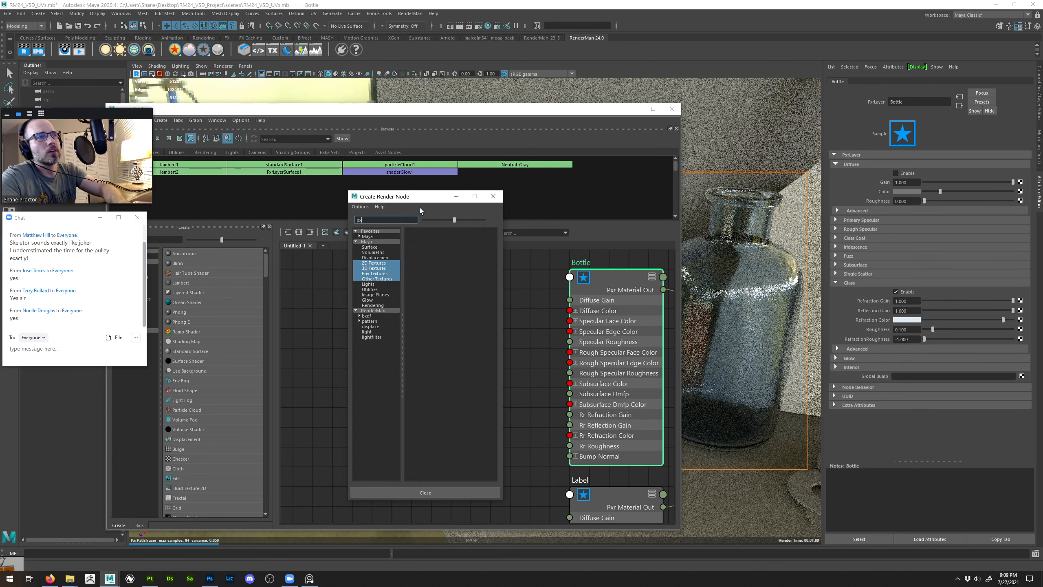
type("rt")
left_click(359, 311)
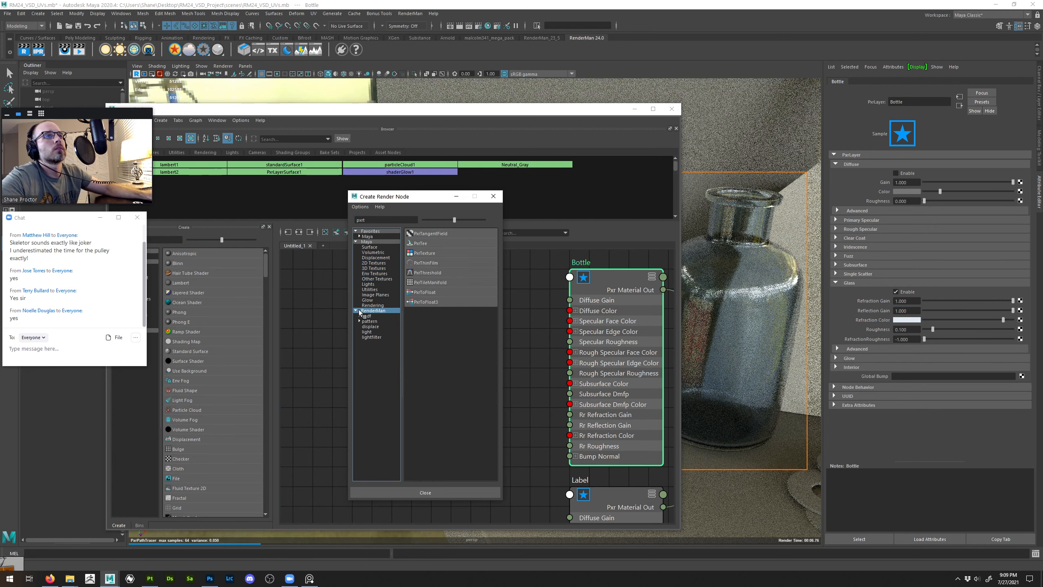
left_click(433, 252)
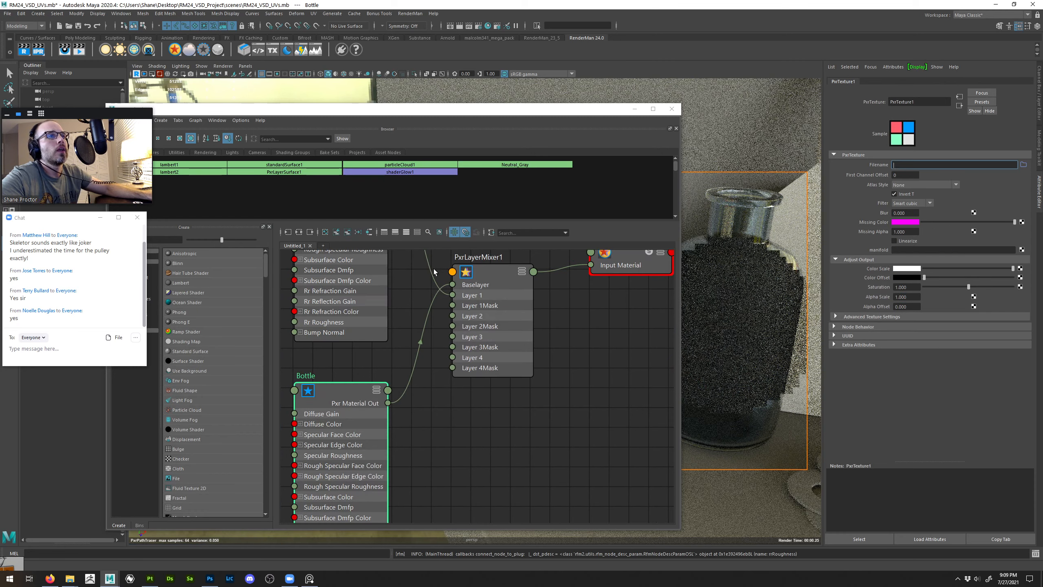
Rename the PxrTexture node connected to Bottle's Rr Roughness as Bottle_Roughness
right_click_drag(502, 382, 407, 324, "alt")
right_click_drag(433, 381, 534, 487, "alt")
middle_click_drag(534, 513, 509, 440, "alt")
right_click_drag(508, 440, 526, 454, "alt")
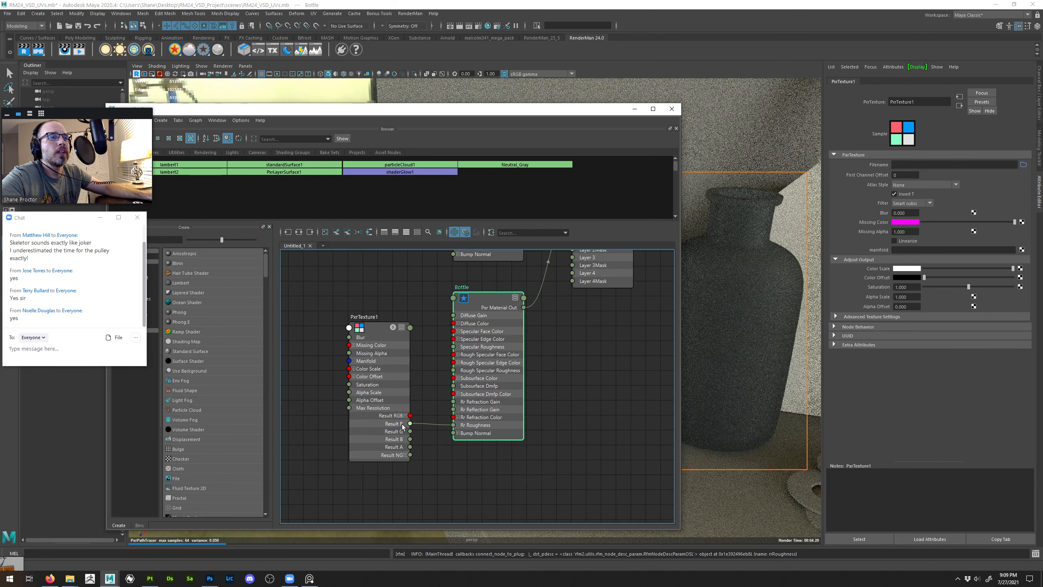
double_click(364, 316)
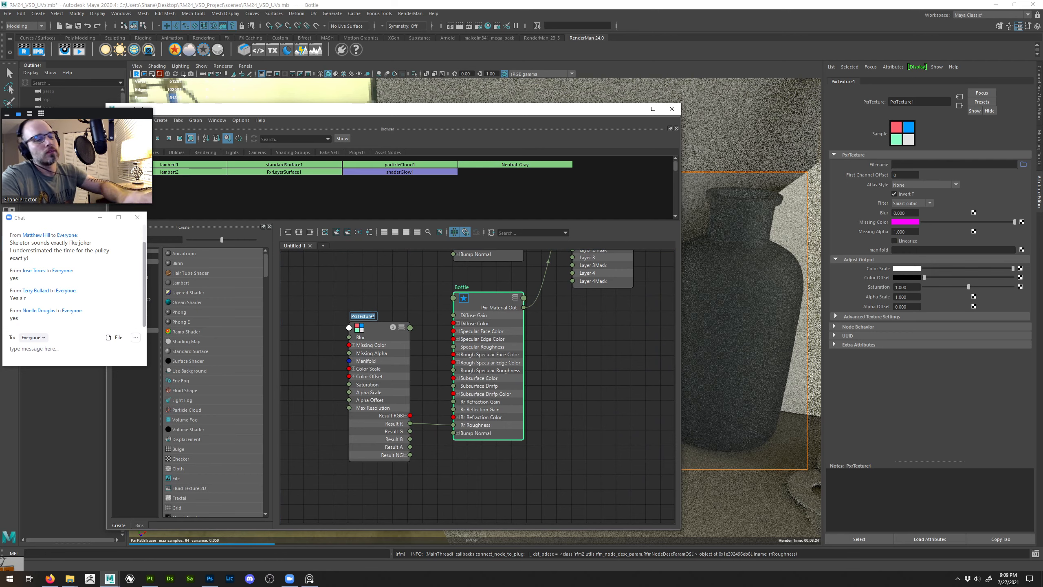
type("Bottl")
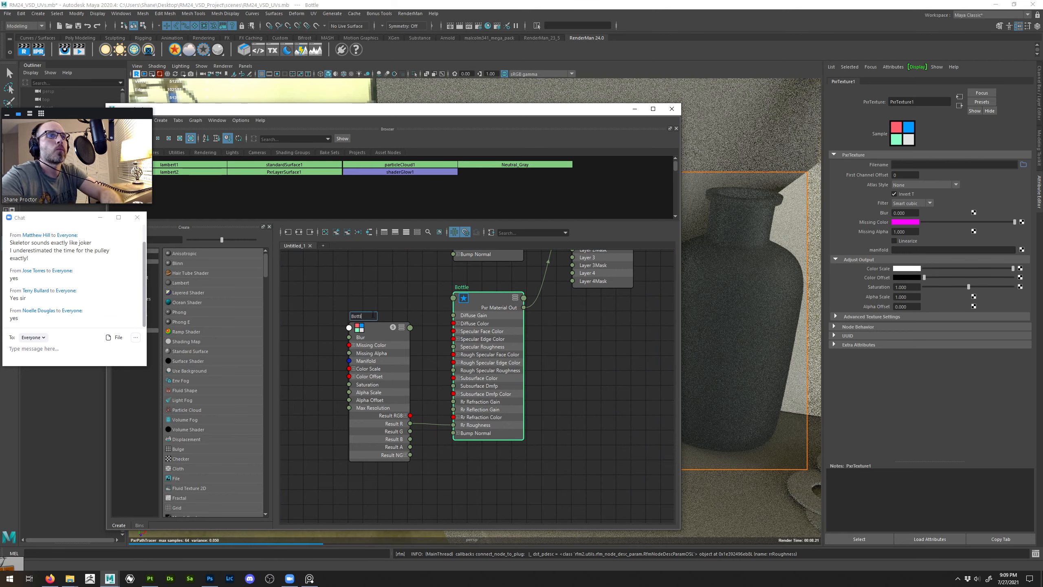
type("e_Roughness")
key("Return")
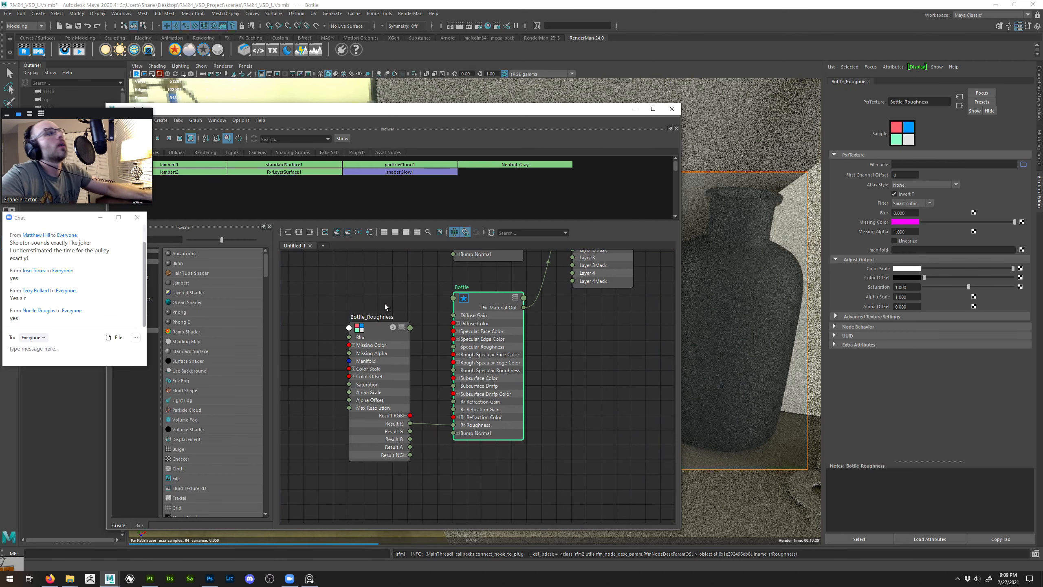
Load Bottle_Geo_Bottle_SpecularRoughness.png from the sourceimages/Bottle folder as the Bottle_Roughness texture file
left_click(1023, 166)
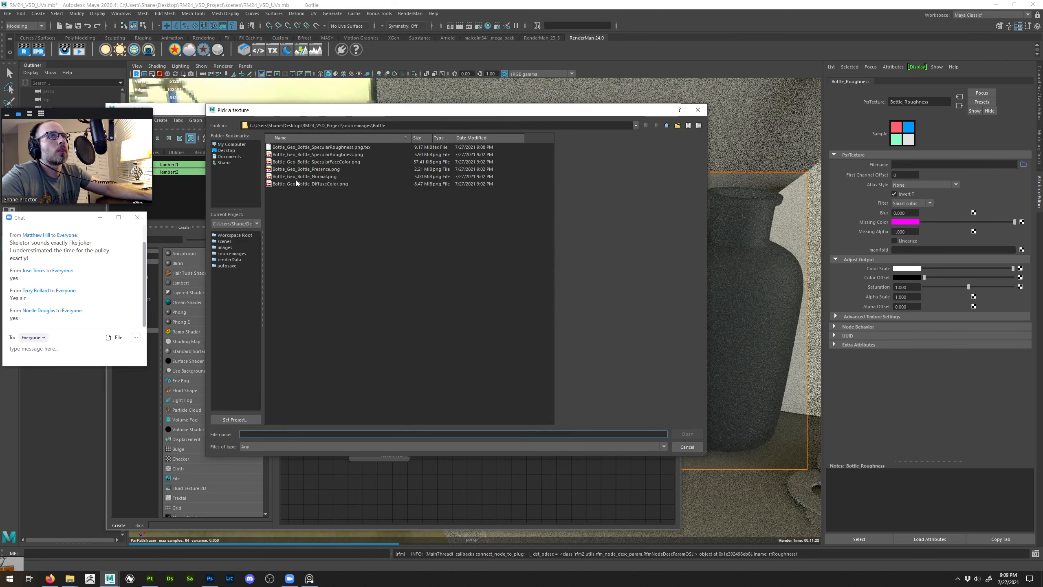
left_click(304, 169)
double_click(315, 154)
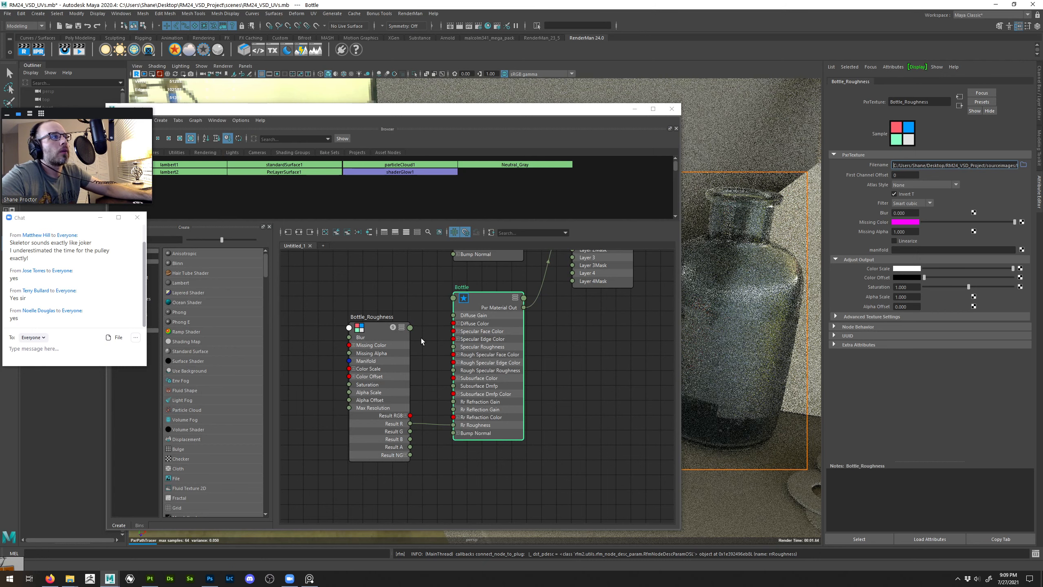
Collapse the Bottle_Roughness node to its connected attributes and place it farther from the Bottle node, level with the Rr Roughness input
left_click_drag(377, 331, 334, 335)
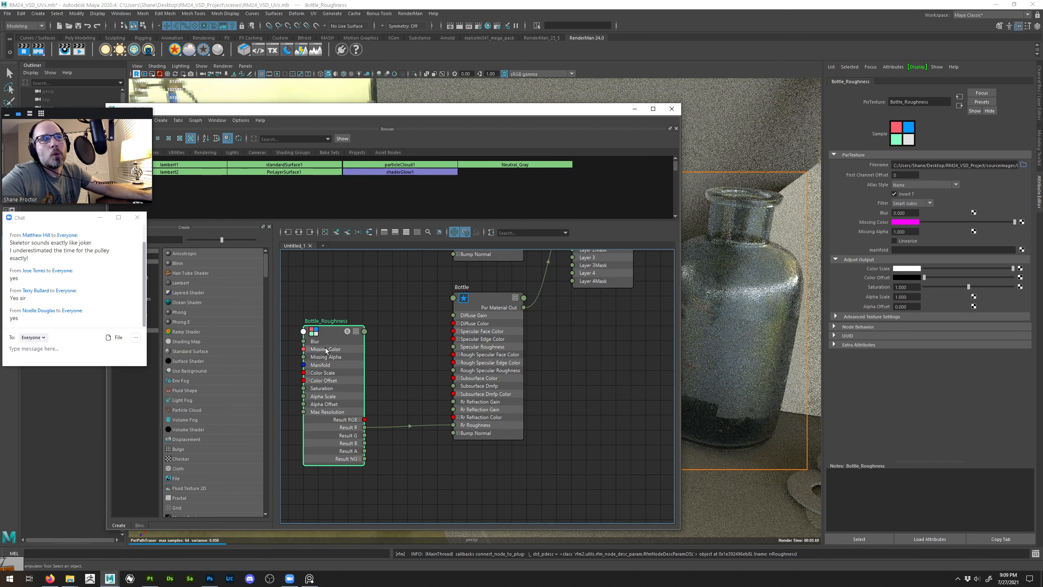
key("1")
key("2")
key("3")
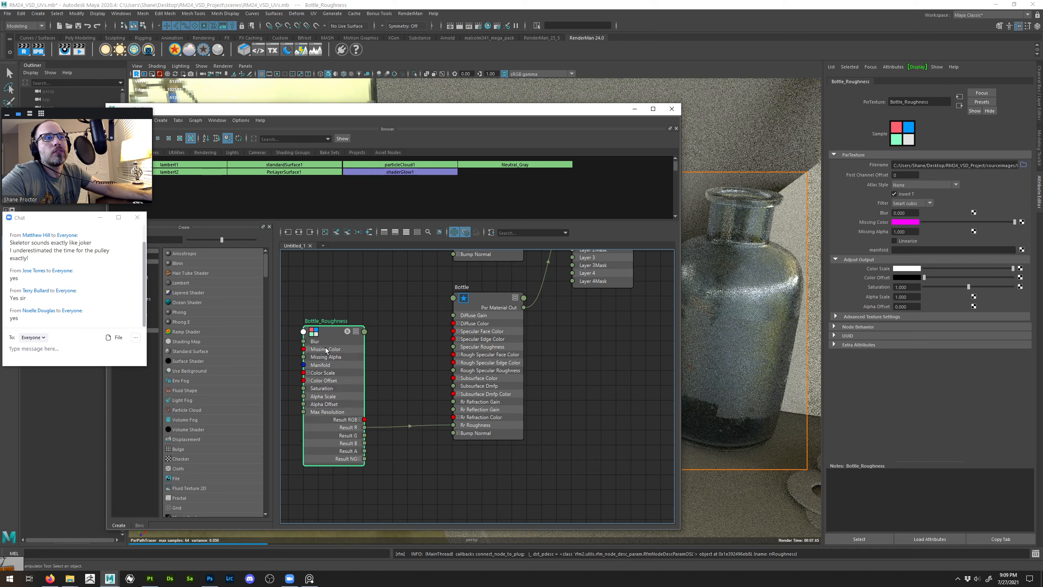
key("2")
left_click_drag(336, 335, 323, 402)
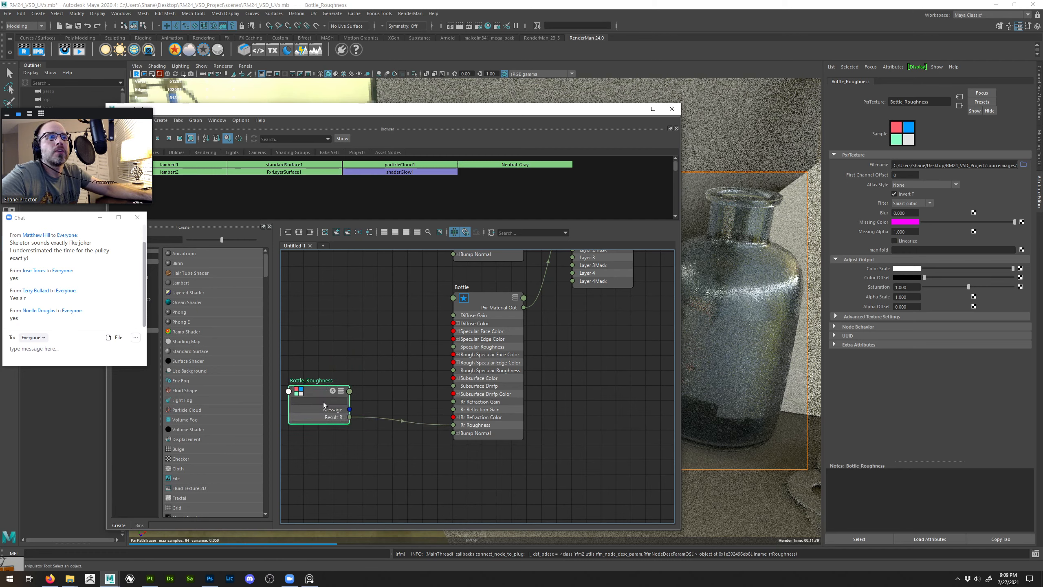
scroll(378, 374, "down", 2)
middle_click_drag(363, 331, 456, 380, "alt")
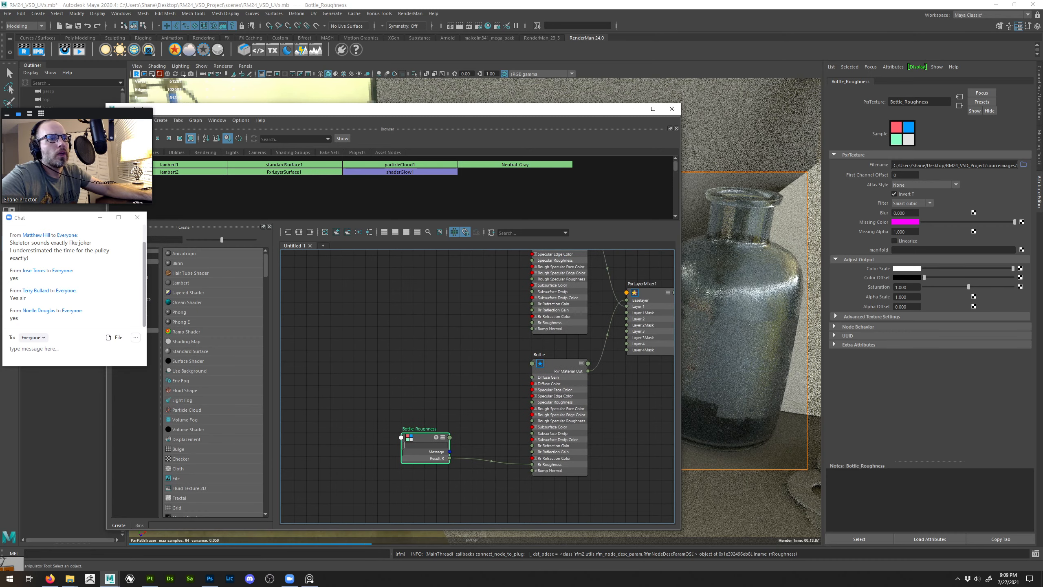
left_click_drag(411, 441, 378, 441)
Create a PxrNormalMap node in the empty graph area above the Bottle_Roughness node
left_click(448, 383)
middle_click_drag(468, 326, 427, 377, "alt")
scroll(428, 378, "down", 2)
middle_click_drag(428, 343, 400, 307, "alt")
left_click(468, 371)
left_click(356, 376)
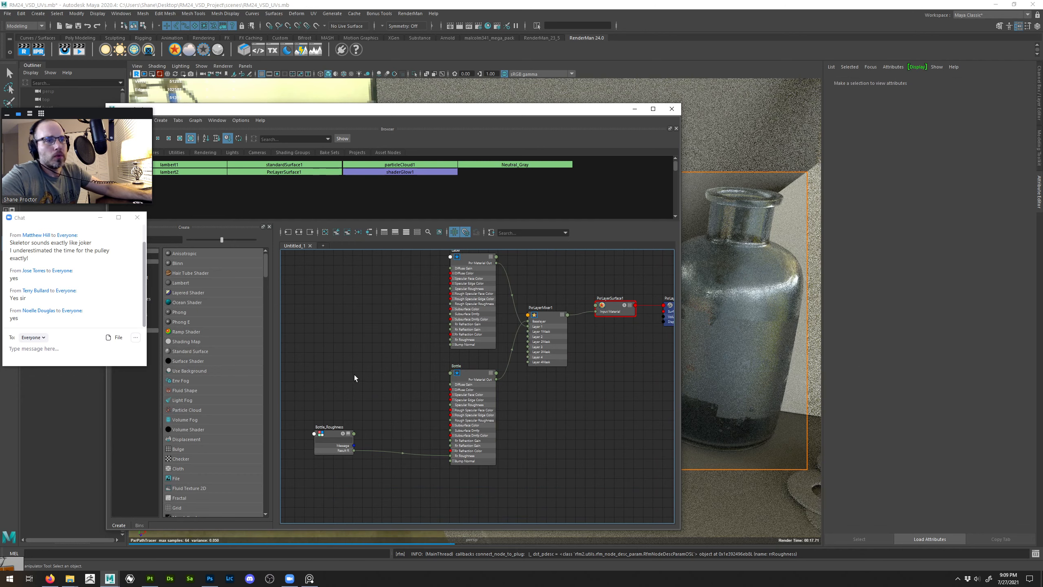
key("Tab")
type("pxrnor")
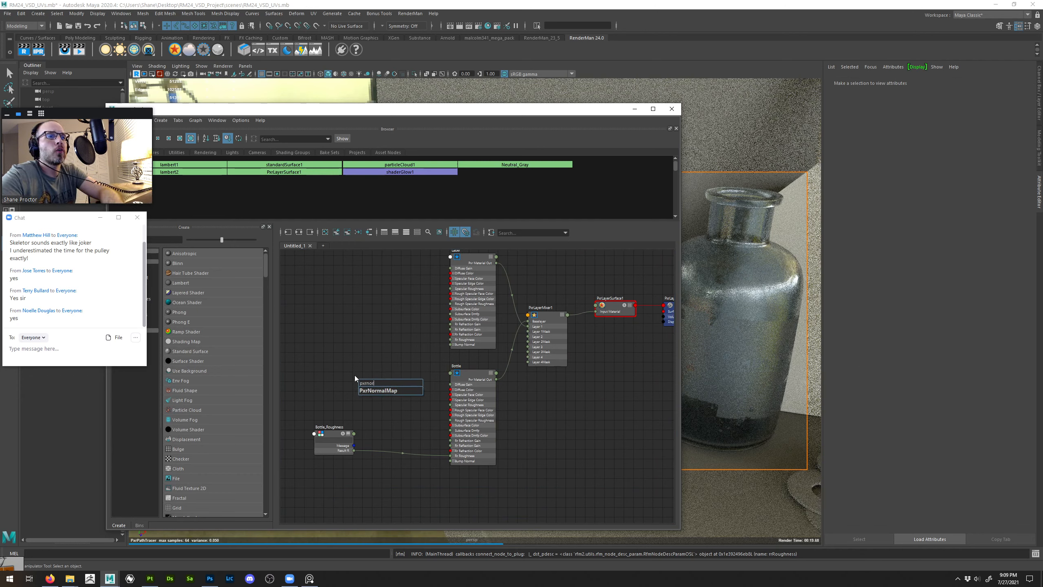
key("Return")
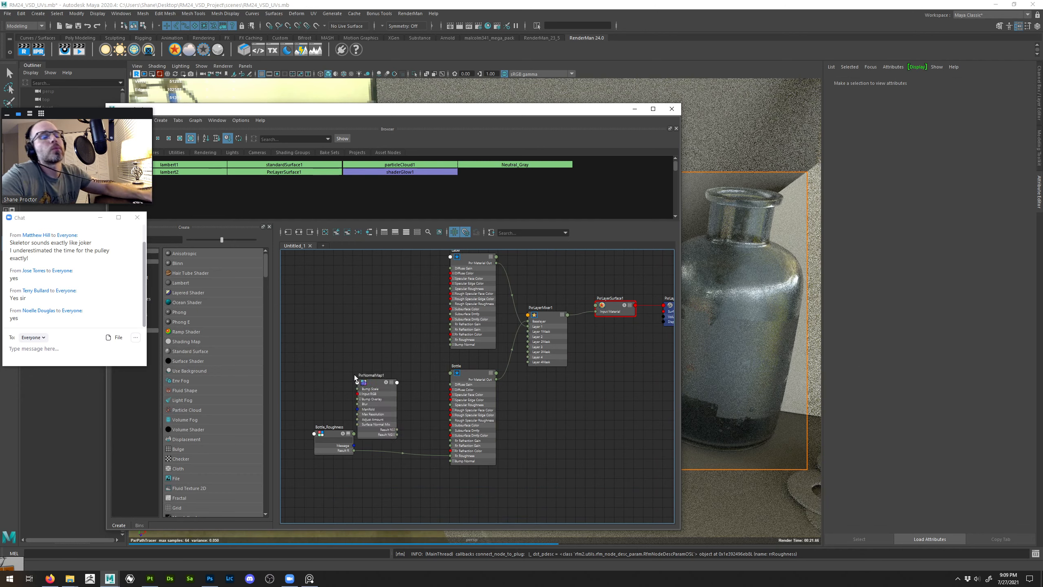
Move the PxrNormalMap node just above Bottle_Roughness and rename it Bottle_Normal
left_click_drag(370, 380, 318, 365)
left_click(324, 358)
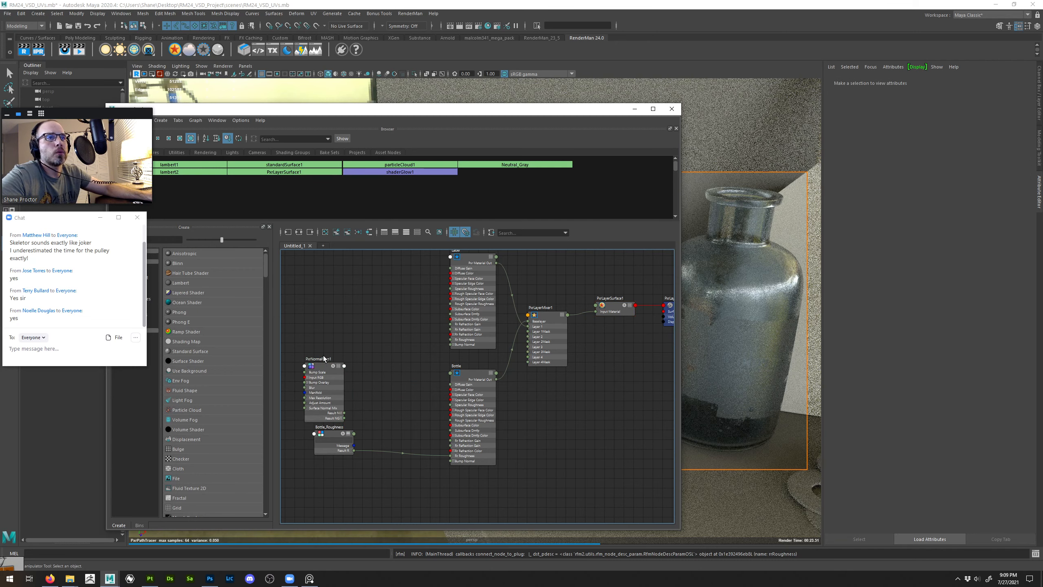
double_click(321, 359)
type("bott")
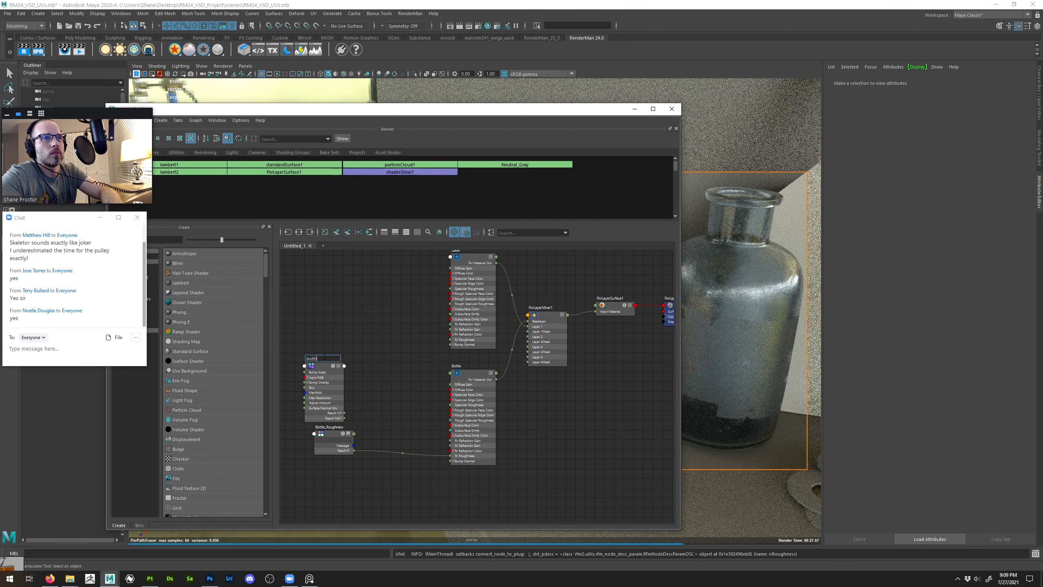
type("l")
key("BackSpace")
key("BackSpace")
key("BackSpace")
key("BackSpace")
key("BackSpace")
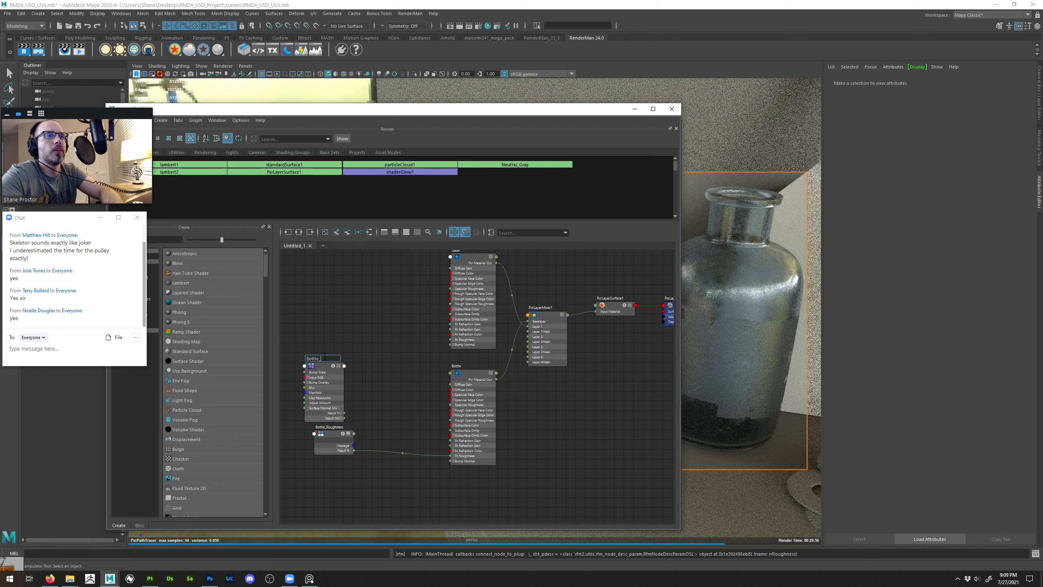
type("Bottle_no")
key("BackSpace")
key("BackSpace")
type("Normal")
key("Return")
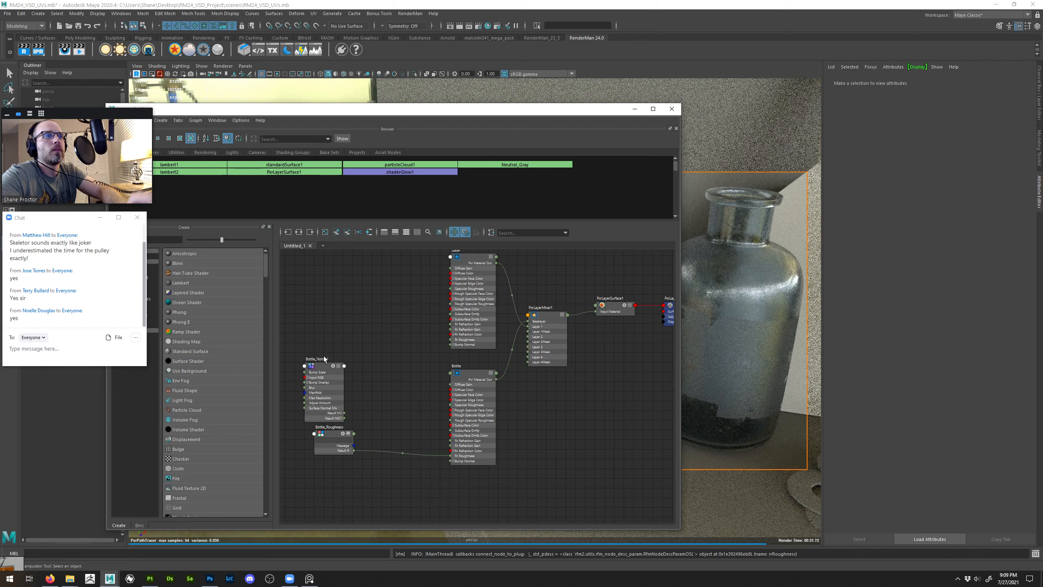
Rearrange the graph so the Bottle layer sits above the Label layer, with both bottle texture nodes beside Bottle
left_click_drag(472, 263, 489, 310)
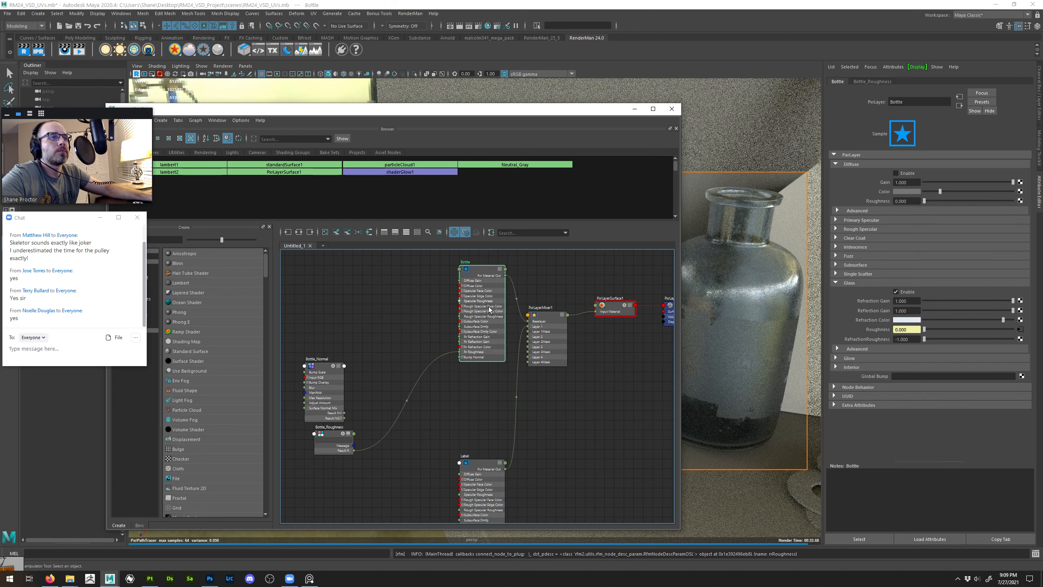
left_click_drag(476, 482, 477, 444)
left_click(339, 399)
left_click(334, 440, "shift")
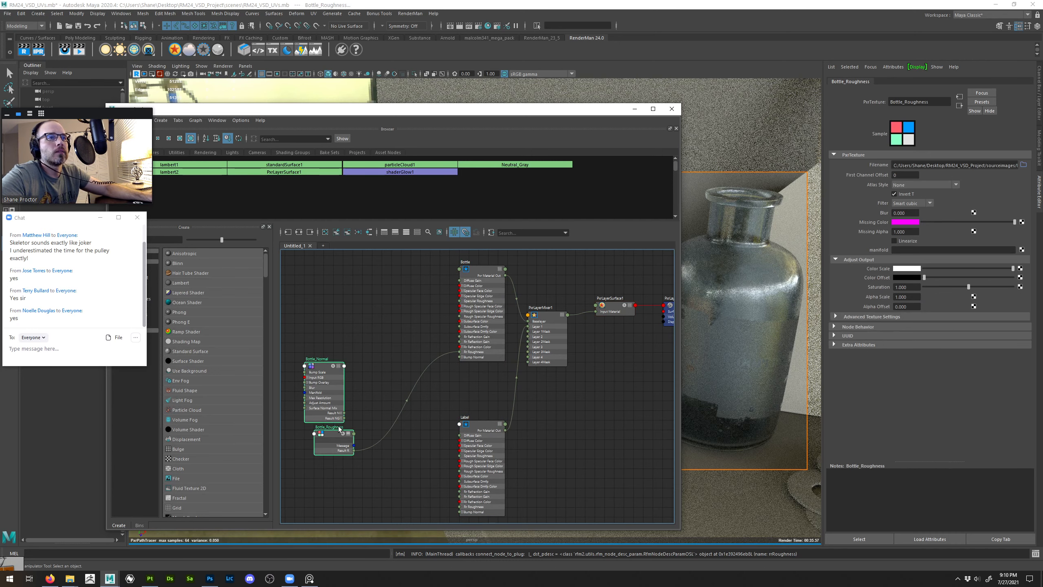
left_click_drag(334, 440, 348, 347)
left_click(397, 367)
middle_click_drag(397, 367, 366, 401, "alt")
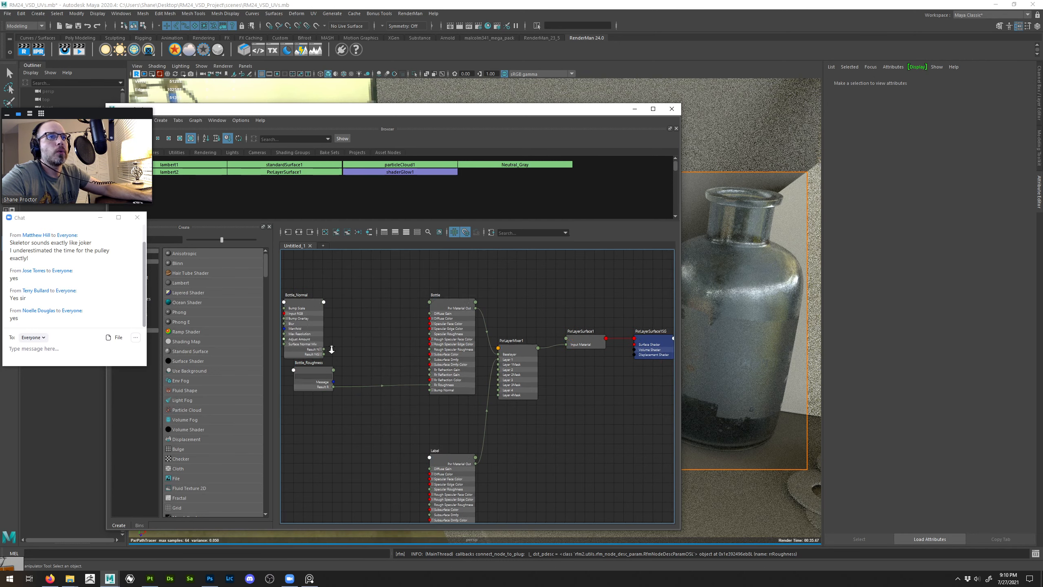
Load Bottle_Geo_Bottle_Normal.png into the Bottle_Normal node and enable Invert Bump
scroll(329, 348, "up", 3)
left_click_drag(303, 293, 317, 279)
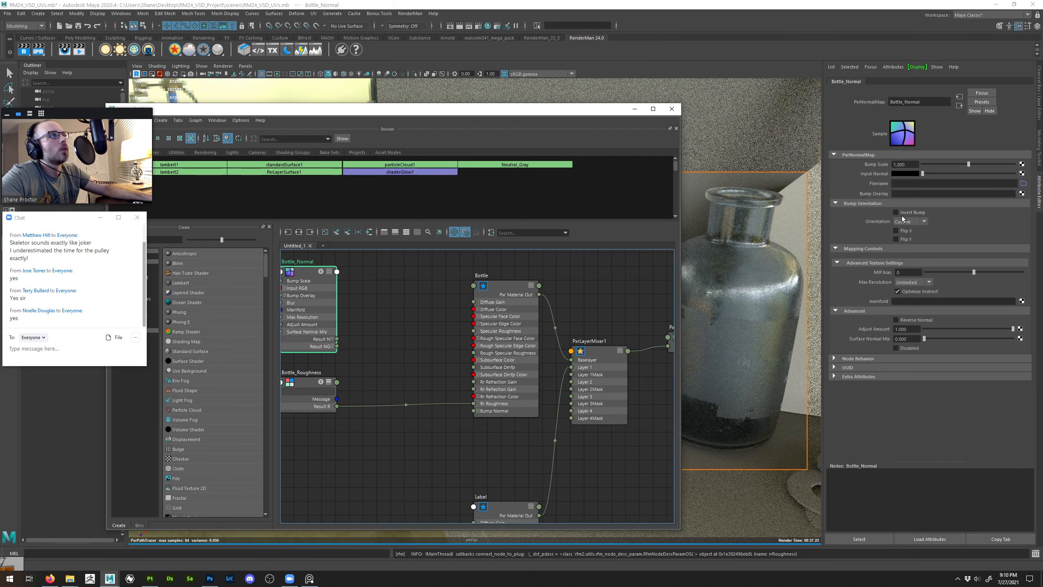
left_click(1023, 184)
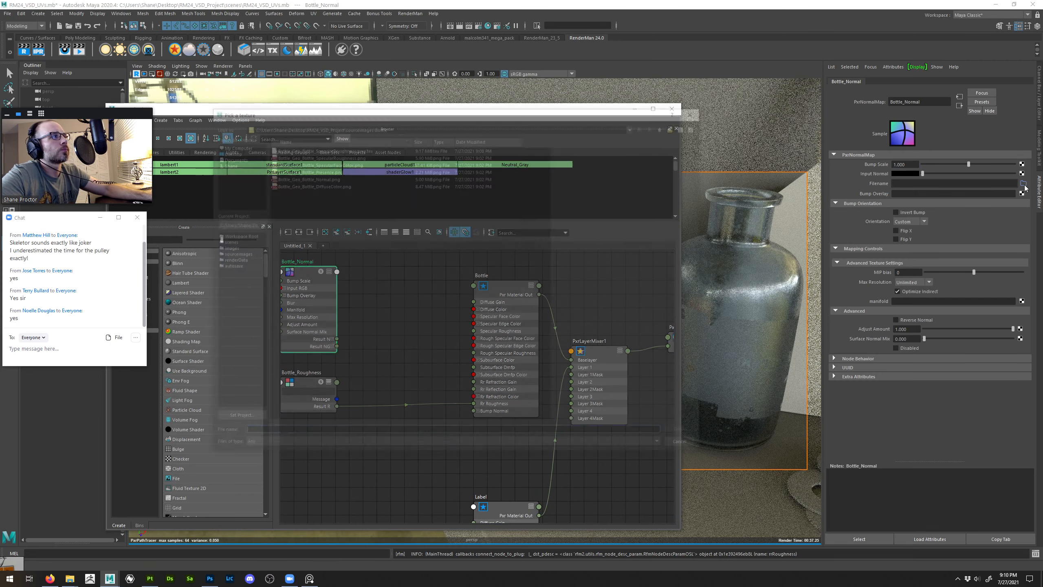
double_click(311, 177)
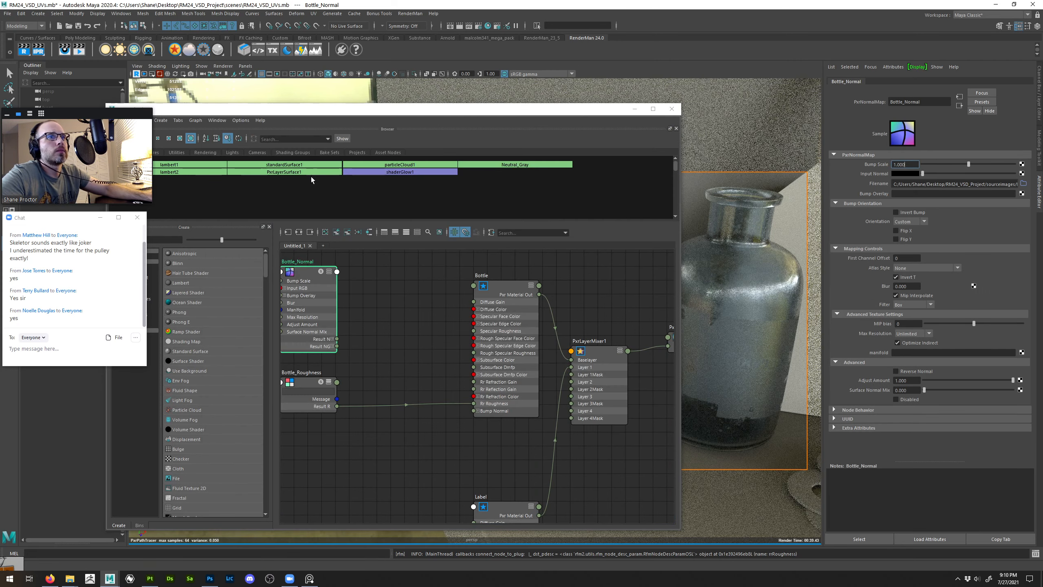
left_click(918, 212)
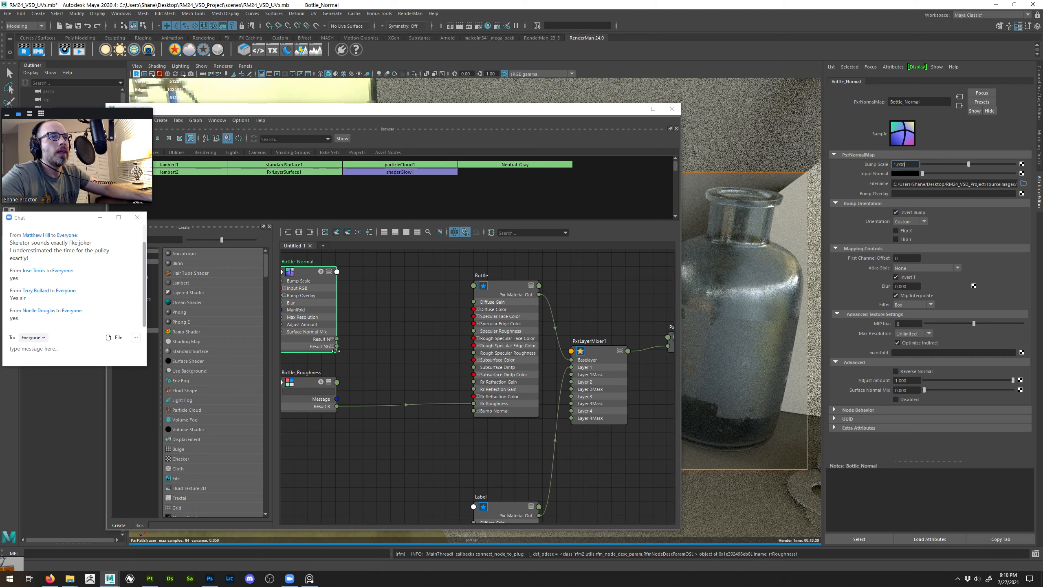
Connect the Bottle_Normal Result N output to the Bottle layer's Bump Normal input, dismissing the Connection Editor
left_click_drag(337, 339, 475, 411)
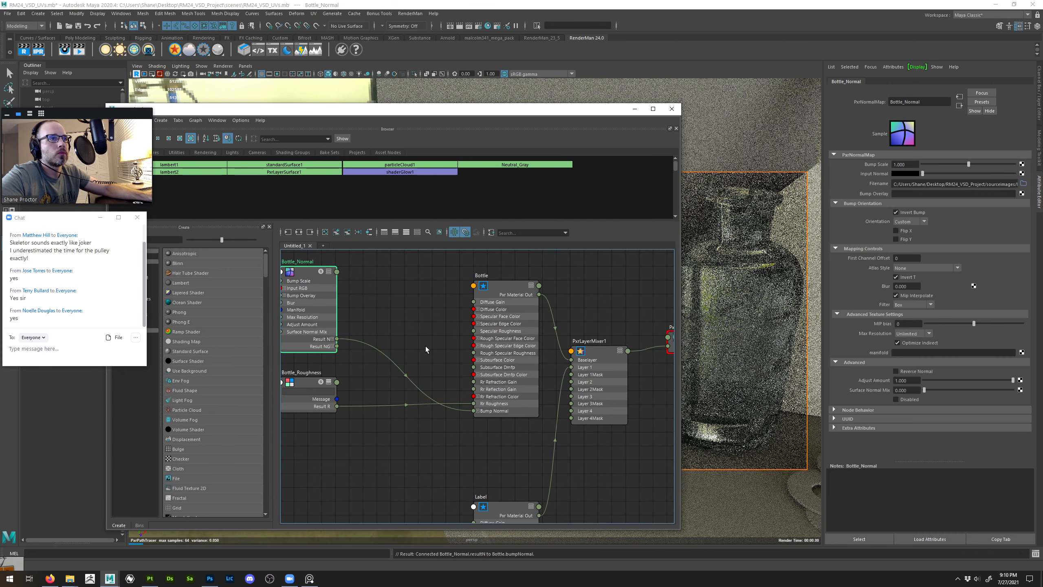
left_click(381, 376)
left_click(510, 374)
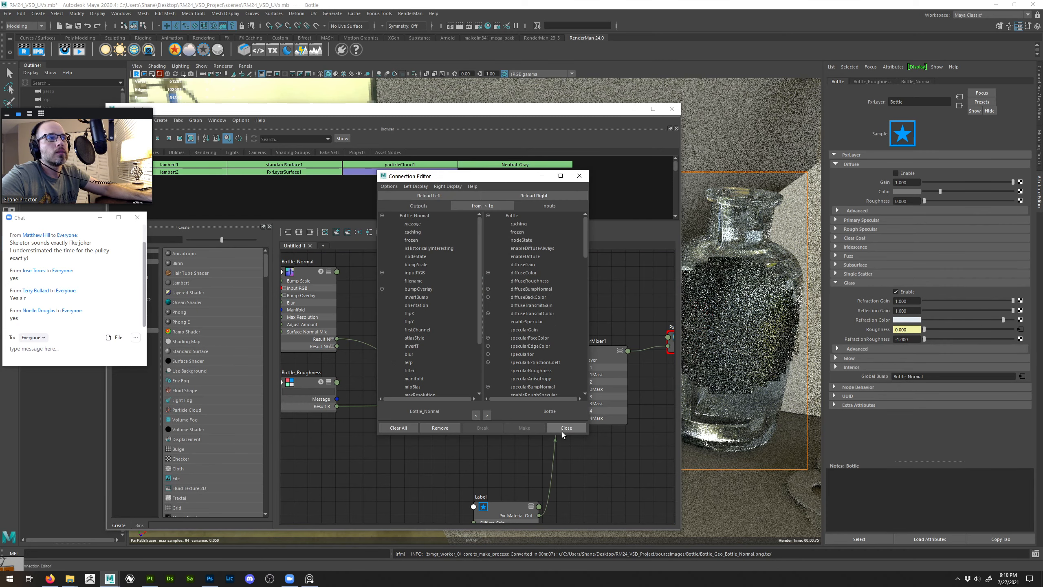
left_click(567, 432)
left_click(390, 363)
left_click(388, 361)
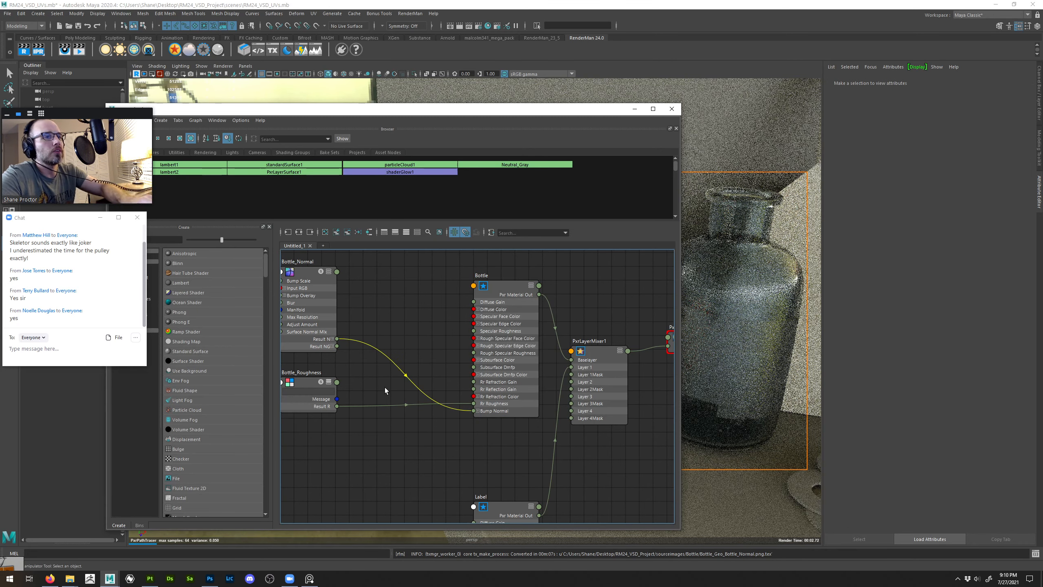
Delete the Bottle_Normal connection to the Bottle layer and reconnect Bottle_Normal as the layer's Global Bump
key("Delete")
left_click(522, 290)
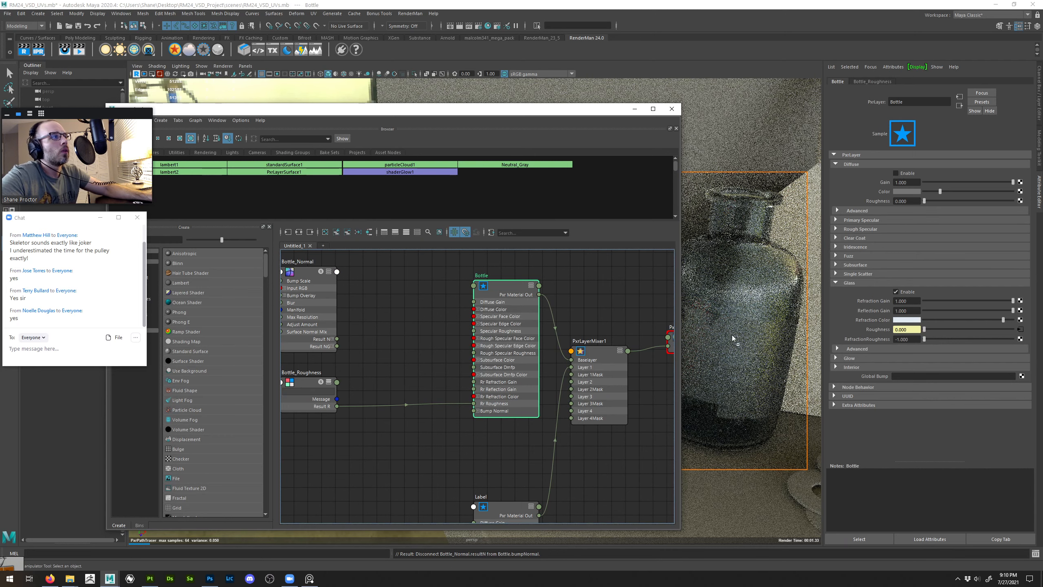
middle_click_drag(871, 377, 871, 377)
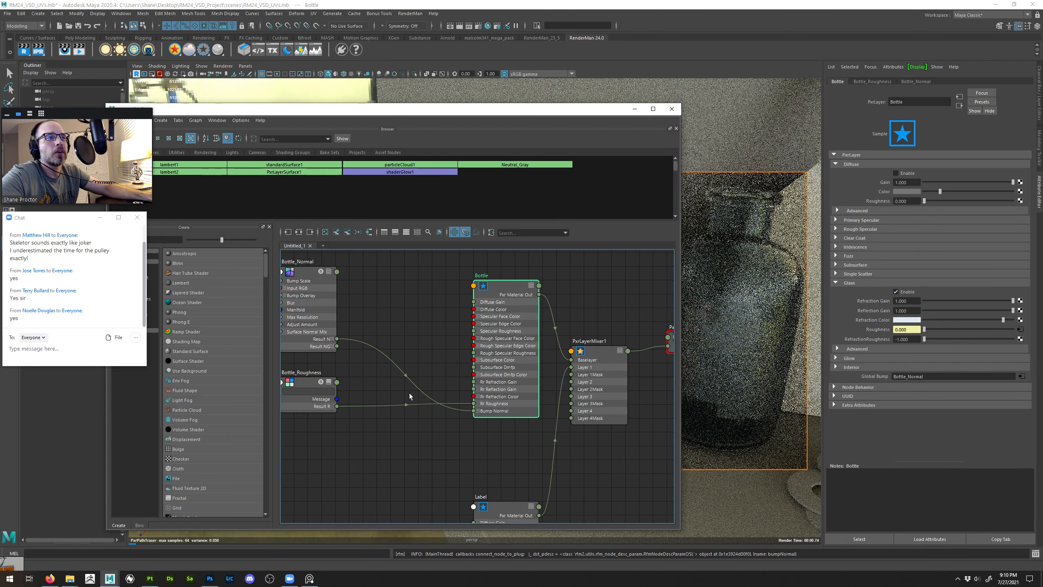
left_click(402, 341)
key("a")
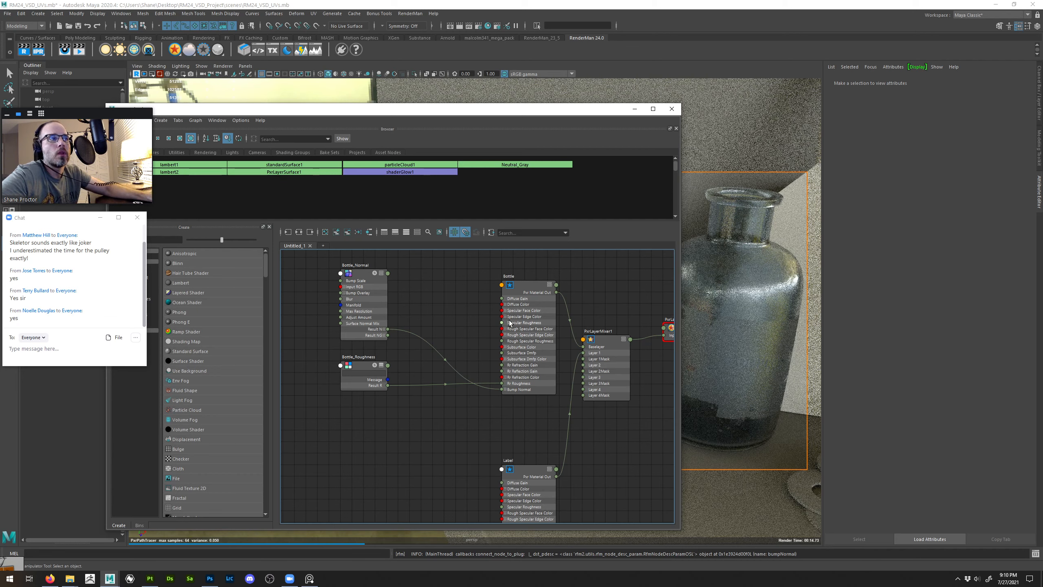
Enable Layer 1 on the PxrLayerMixer1 node and display the Label layer's attributes
left_click(605, 346)
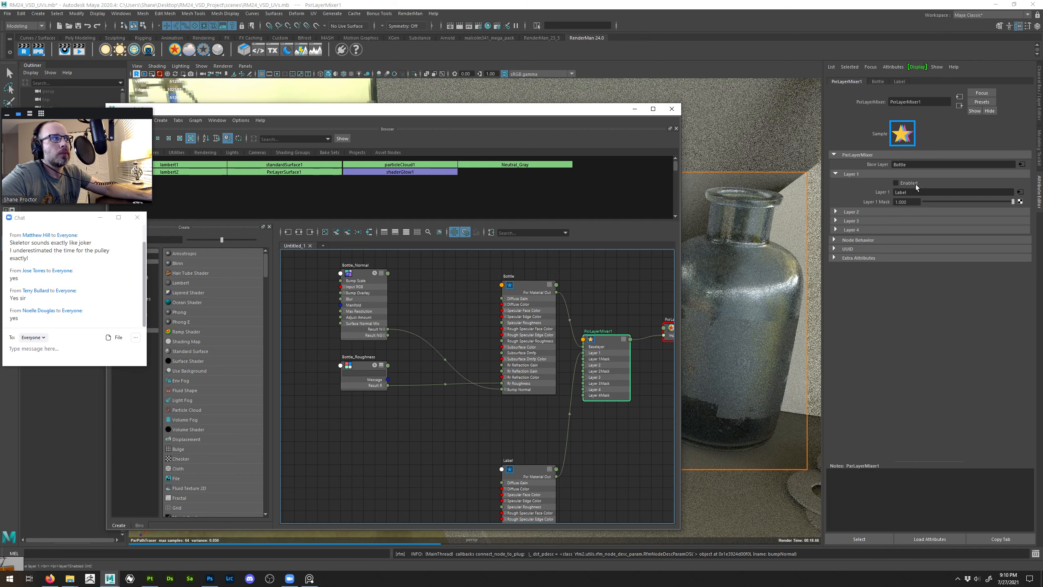
left_click(904, 185)
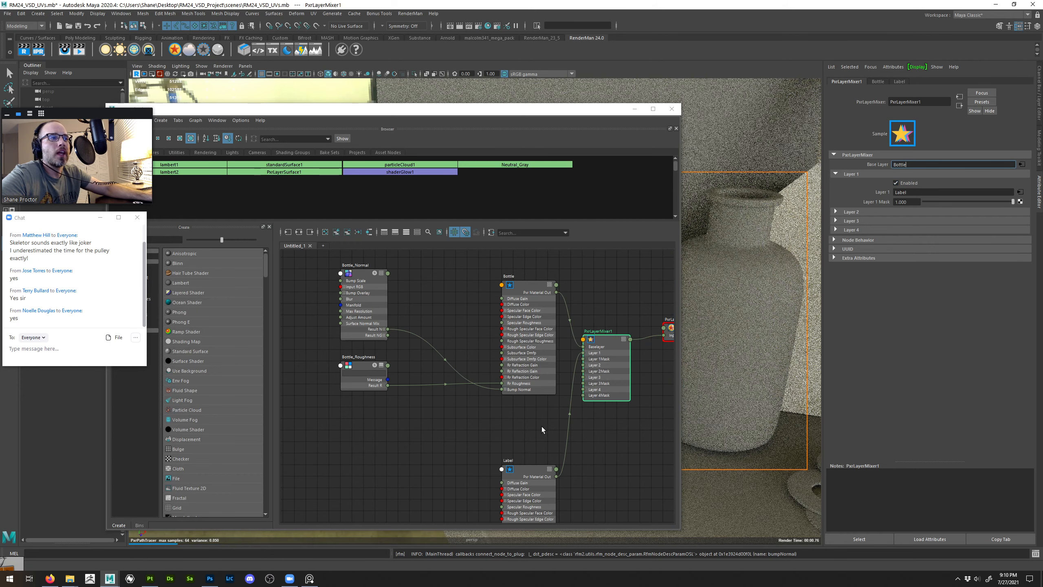
left_click(518, 470)
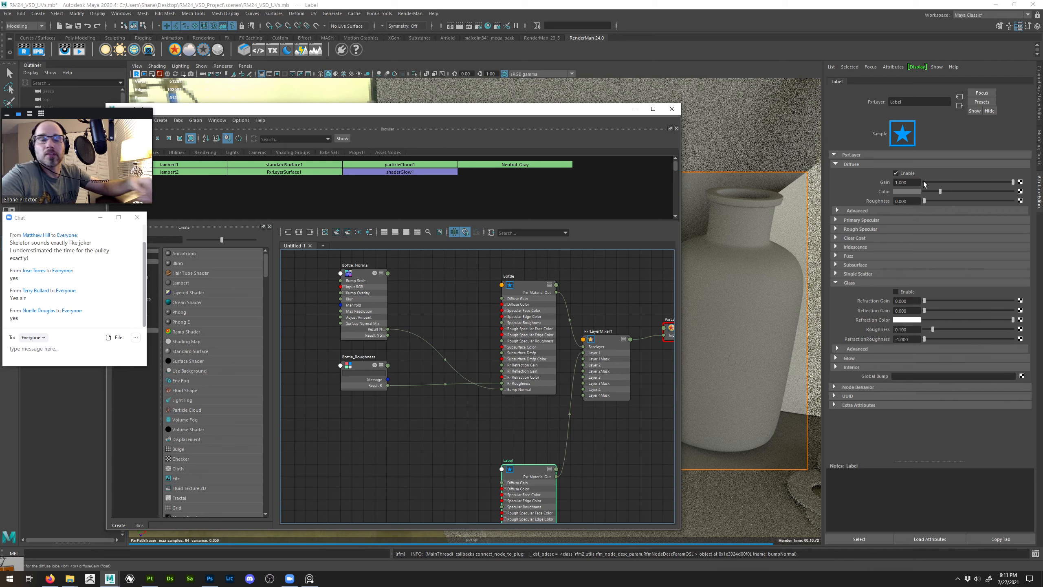
Create a PxrTexture node beside the Label layer, rename it Bottle_Diffuse and align it under the Bottle_Roughness node
middle_click_drag(501, 423, 506, 366, "alt")
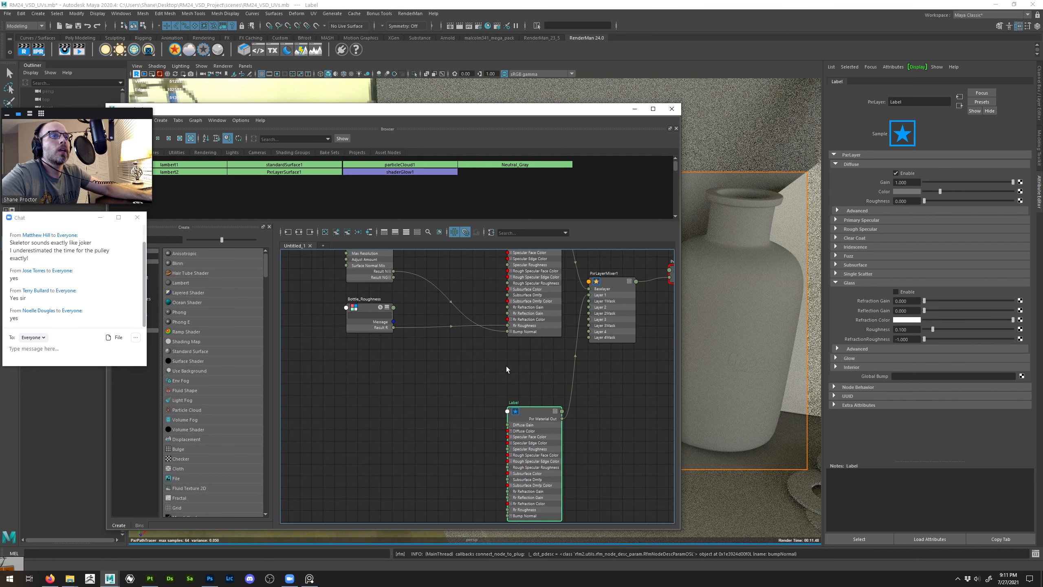
left_click(442, 396)
key("Tab")
type("pxr")
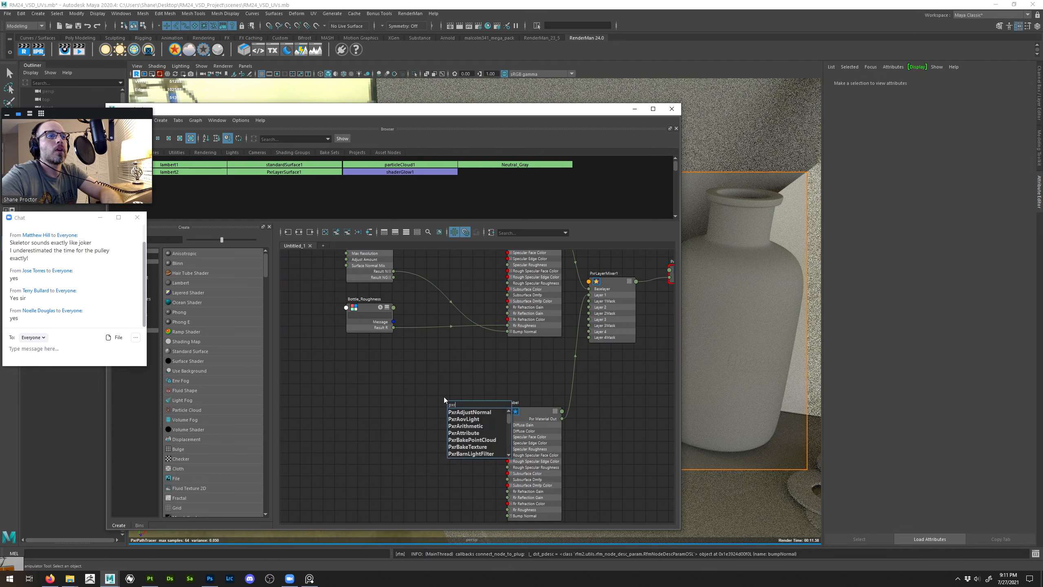
type("texture")
key("Return")
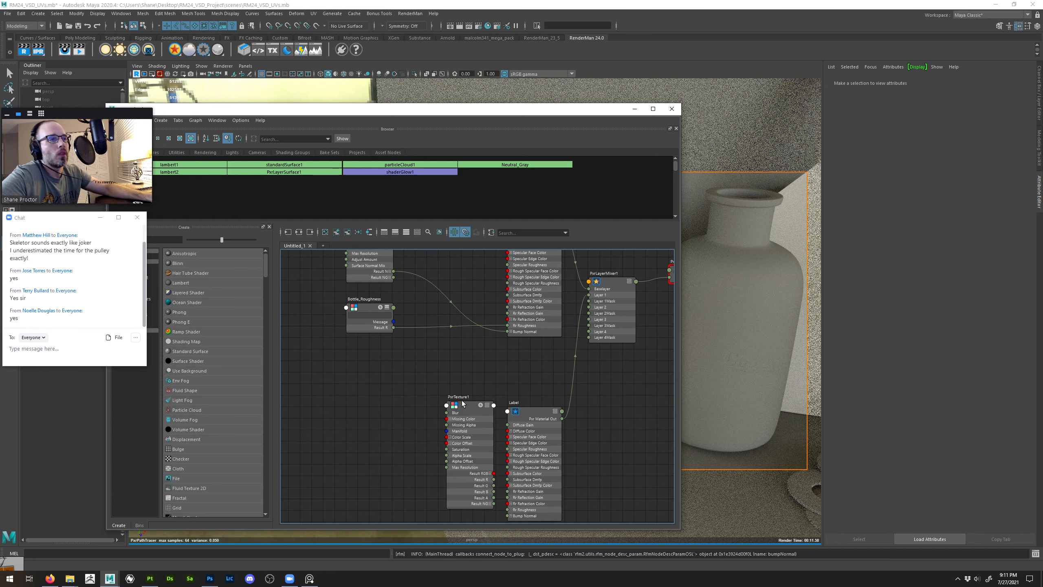
left_click_drag(463, 404, 374, 410)
double_click(380, 402)
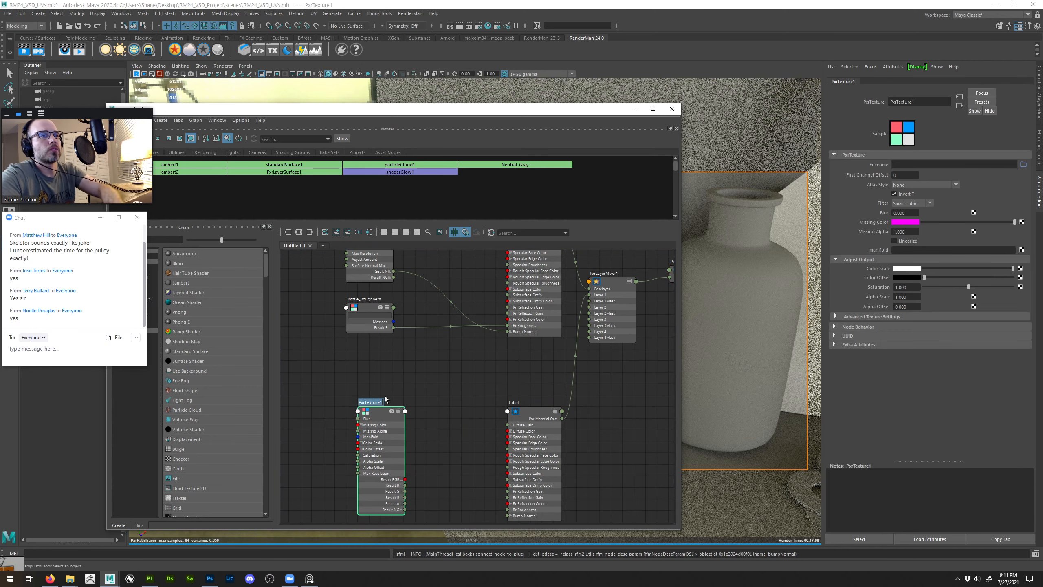
type("Bottle_Diffuse")
key("Return")
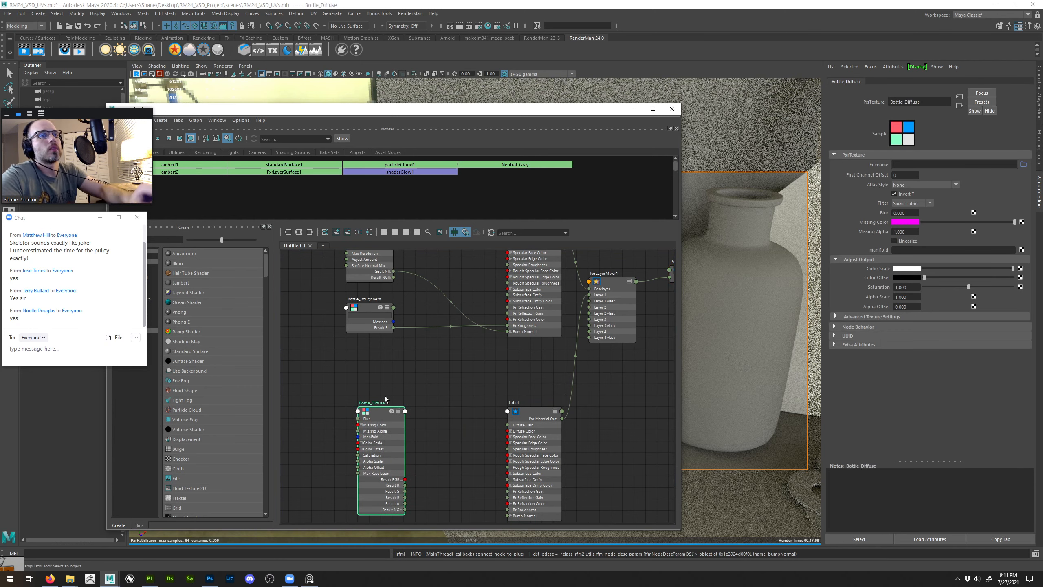
left_click(373, 417)
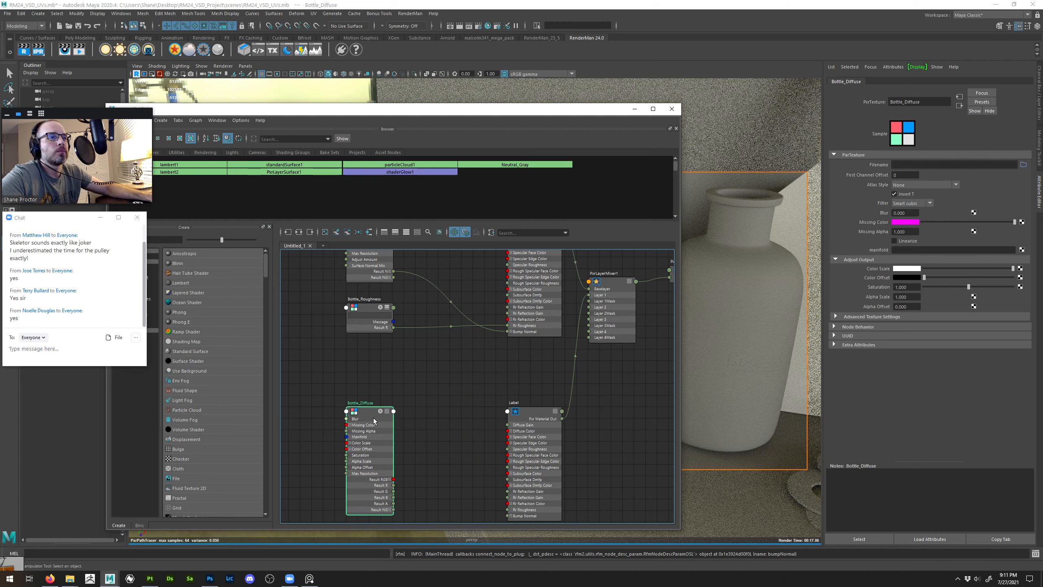
Load Bottle_Geo_Bottle_DiffuseColor.png into Bottle_Diffuse with Linearize enabled, and connect the node to the Label layer's diffuse Color
left_click(1023, 164)
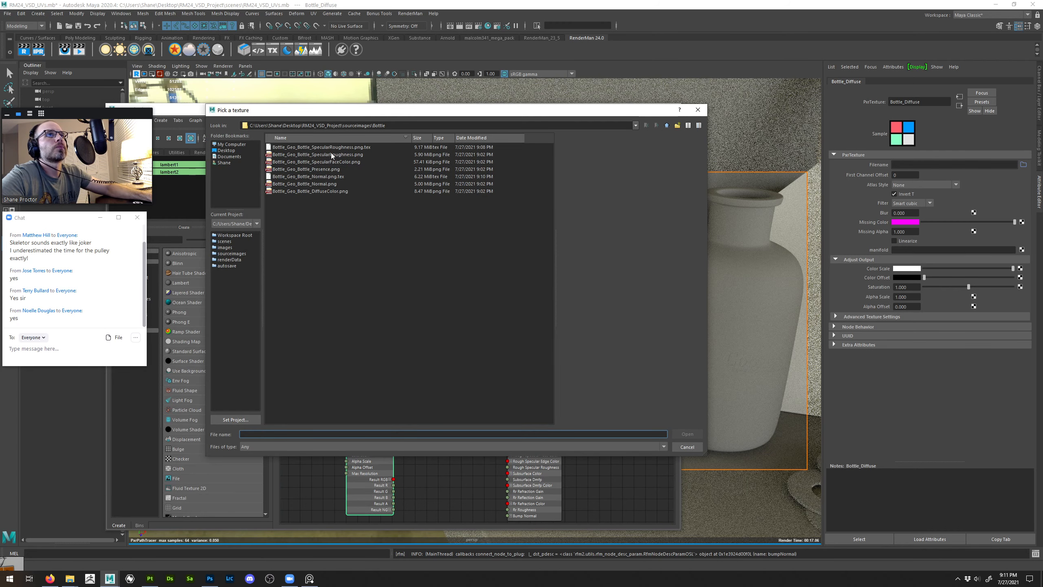
double_click(323, 191)
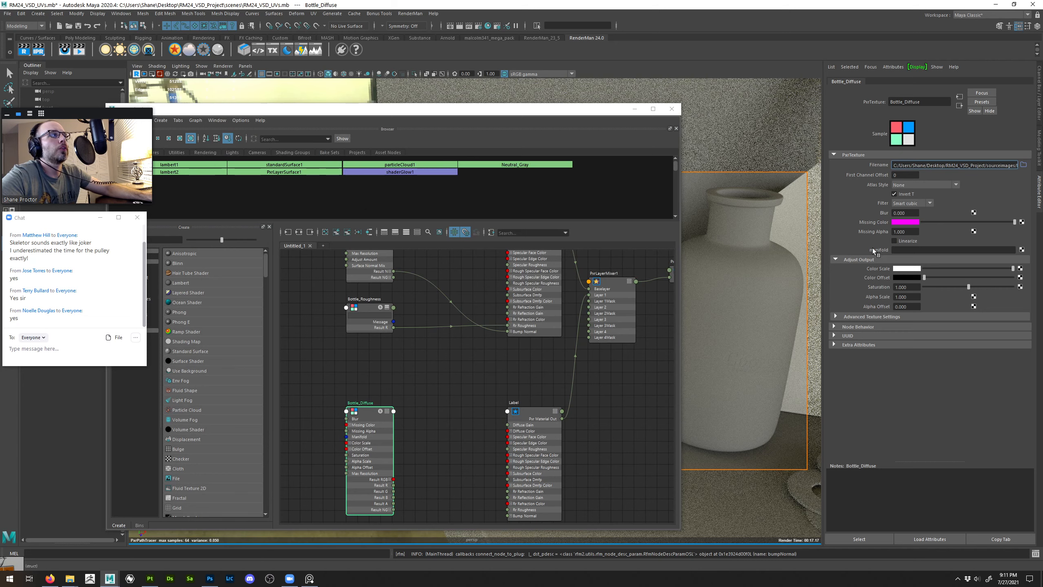
middle_click_drag(464, 400, 470, 365, "alt")
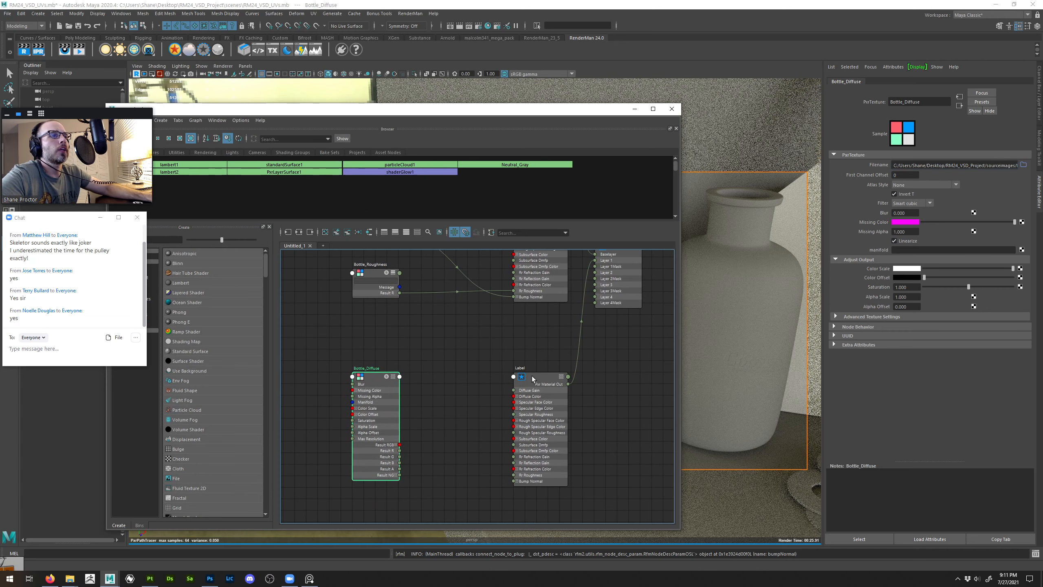
left_click_drag(525, 393, 514, 393)
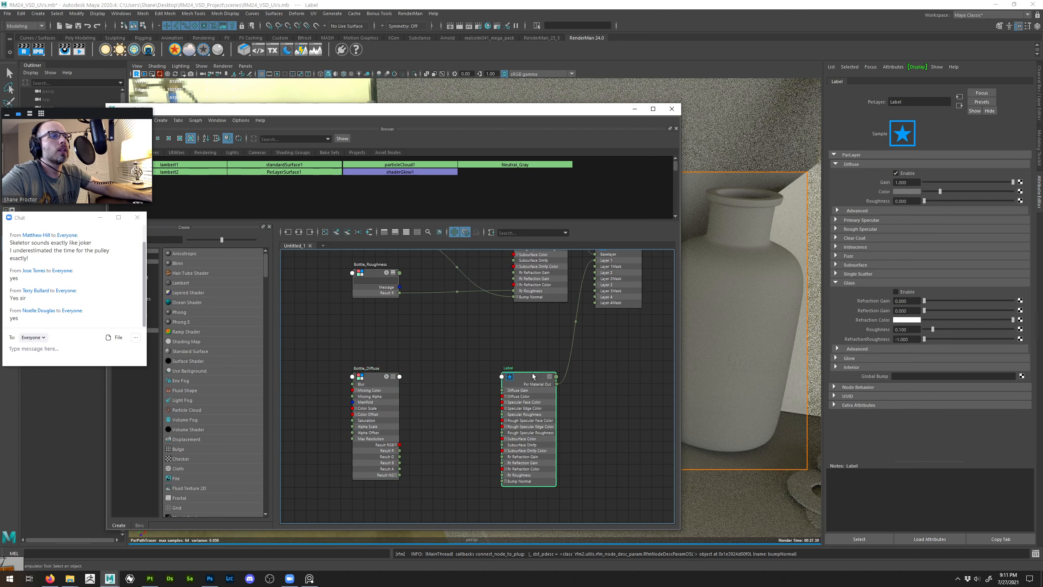
middle_click_drag(687, 279, 905, 191)
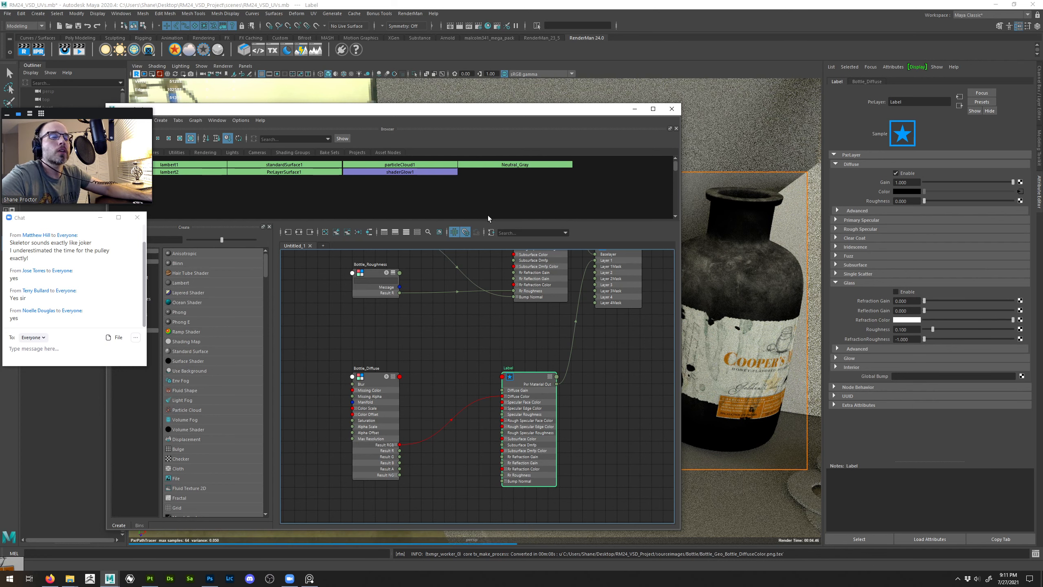
Toggle Layer 1 of PxrLayerMixer1 off and back on to compare the bottle with and without the label layer
middle_click_drag(518, 307, 507, 387)
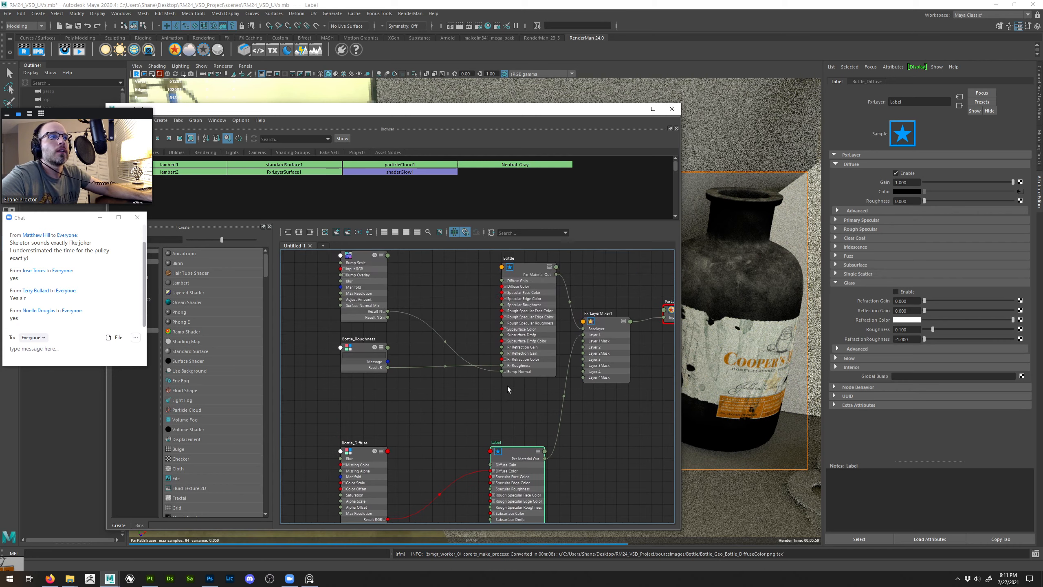
left_click(610, 328)
left_click(906, 184)
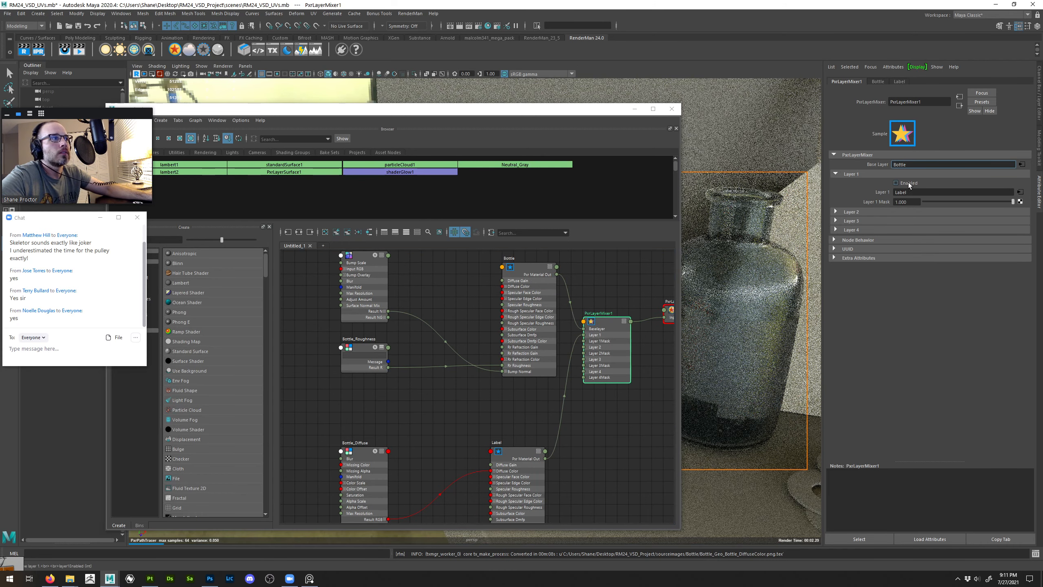
left_click(908, 183)
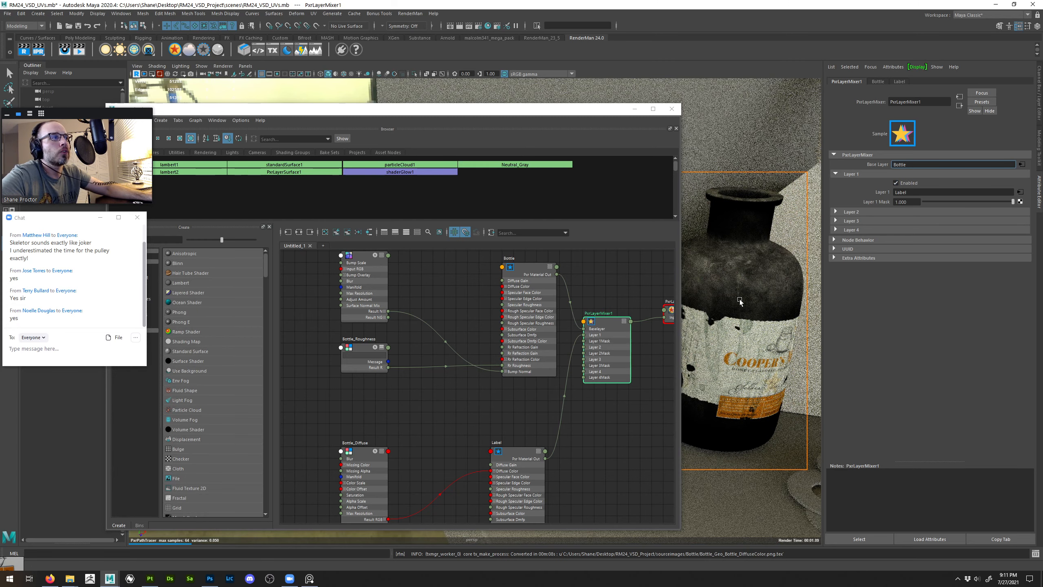
Duplicate the Bottle_Diffuse node, place the copy directly beneath the original and rename it Bottle_Specular
middle_click_drag(458, 409, 439, 271)
left_click(340, 337)
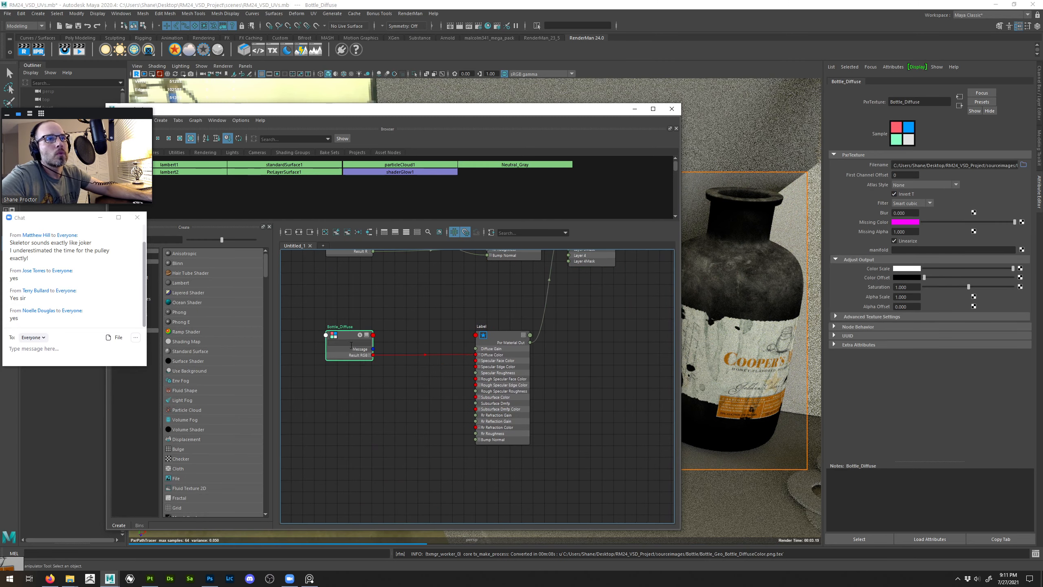
left_click(355, 390)
left_click(349, 341)
key("ctrl+d")
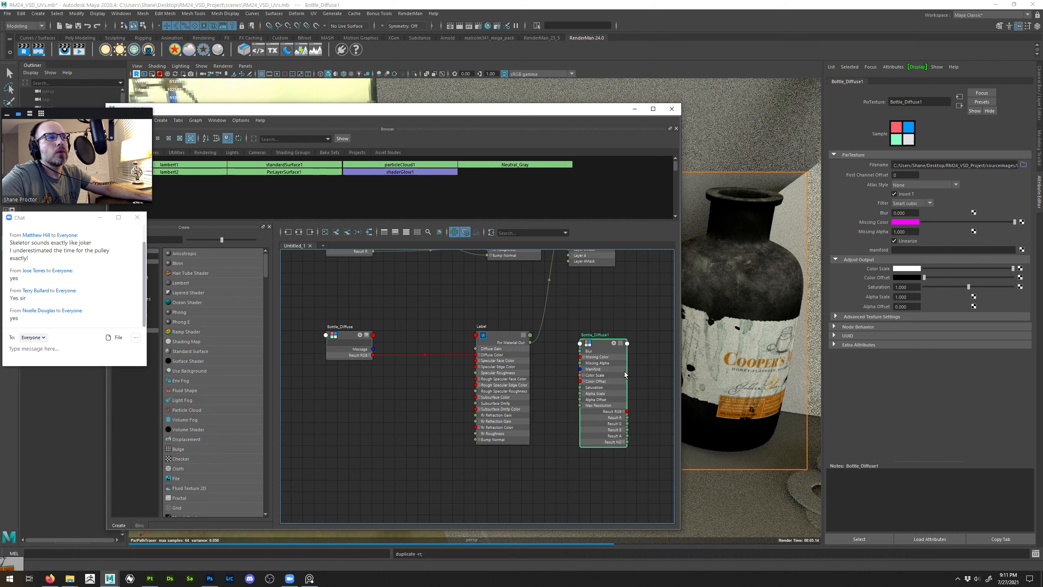
left_click_drag(625, 374, 371, 411)
double_click(345, 372)
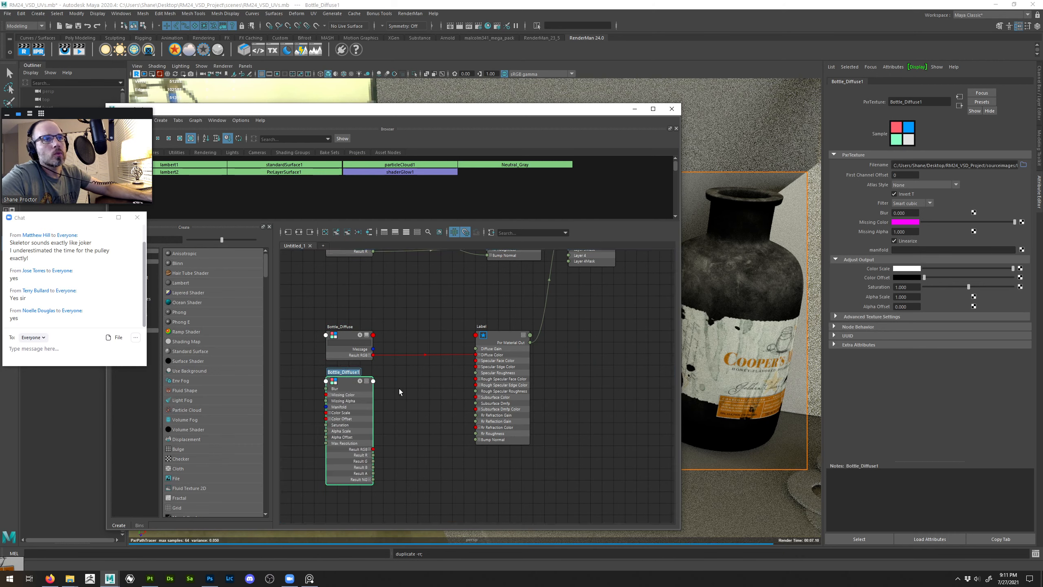
type("Bottle_S")
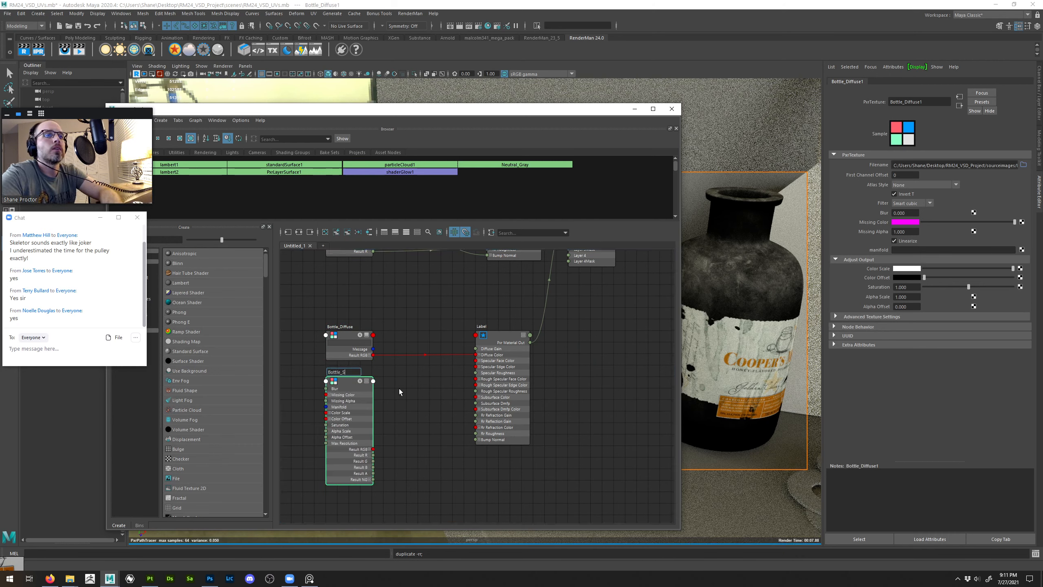
type("pecular")
key("Return")
left_click(399, 394)
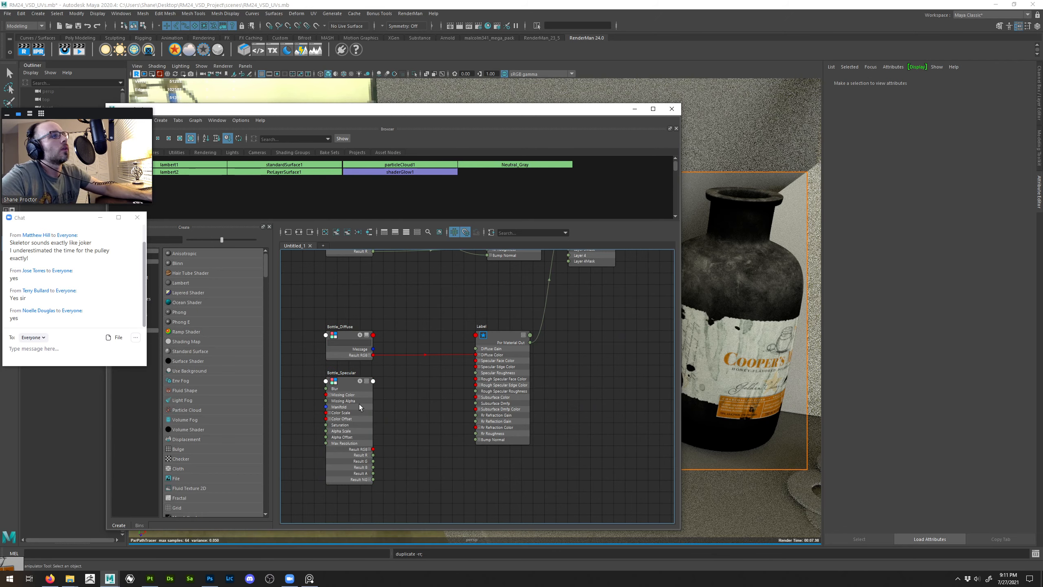
Load Bottle_Geo_Bottle_SpecularFaceColor.png into the Bottle_Specular node
left_click(349, 383)
left_click(1024, 164)
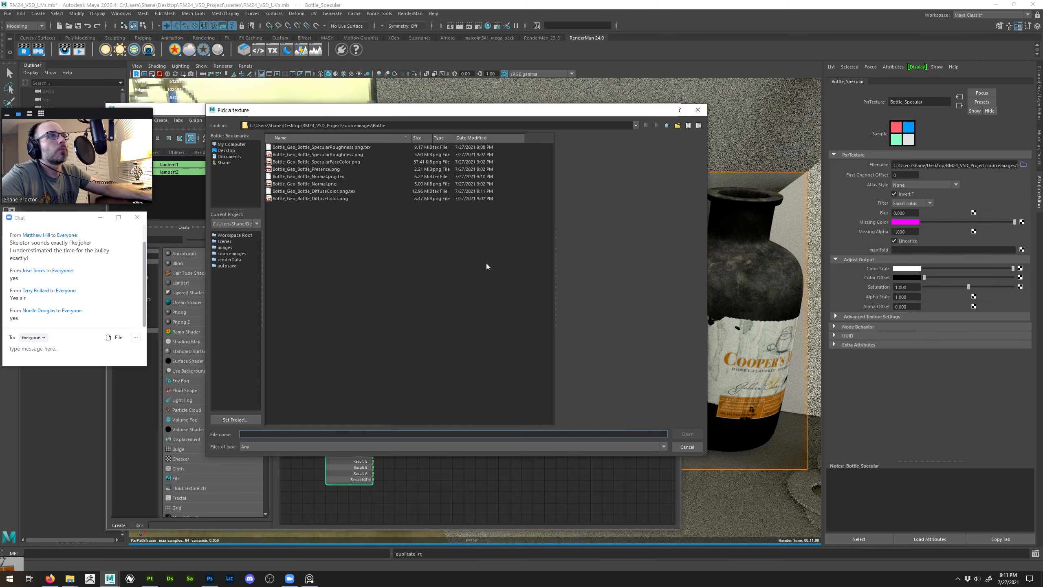
double_click(339, 161)
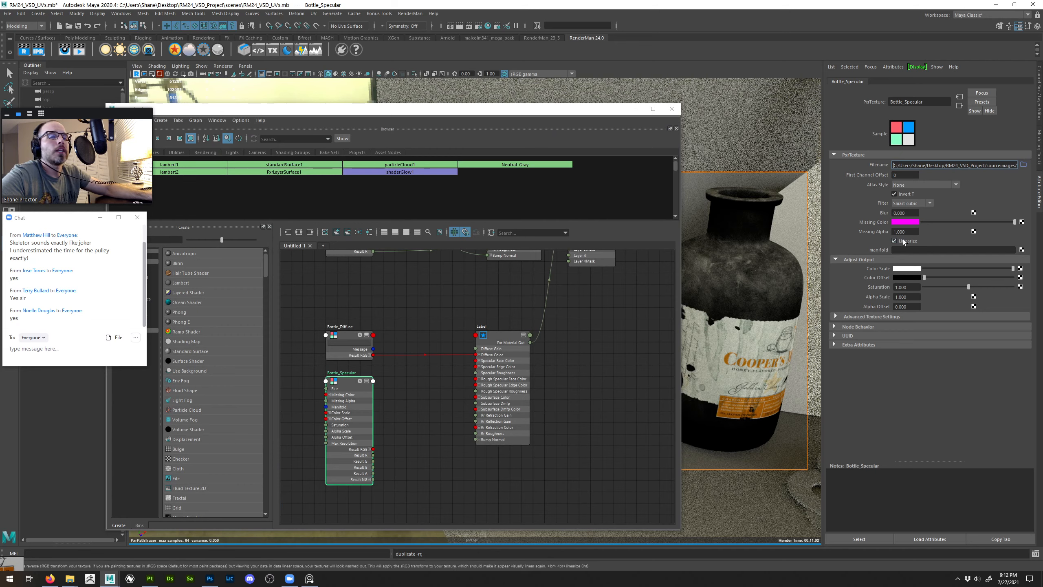
Enable Primary Specular on the Label layer and set its Gain to 1.000
left_click(519, 375)
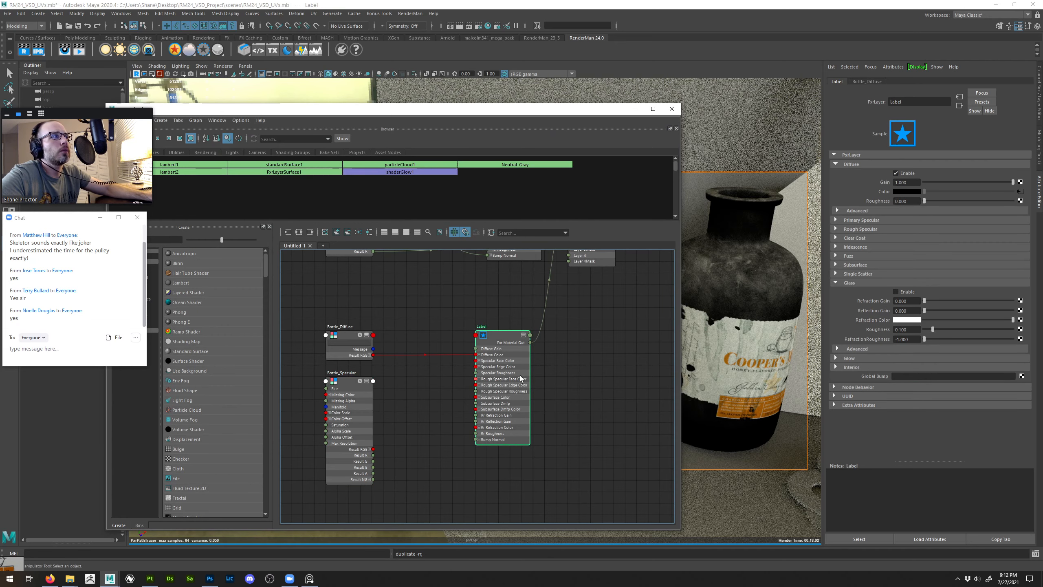
left_click(901, 219)
left_click(904, 229)
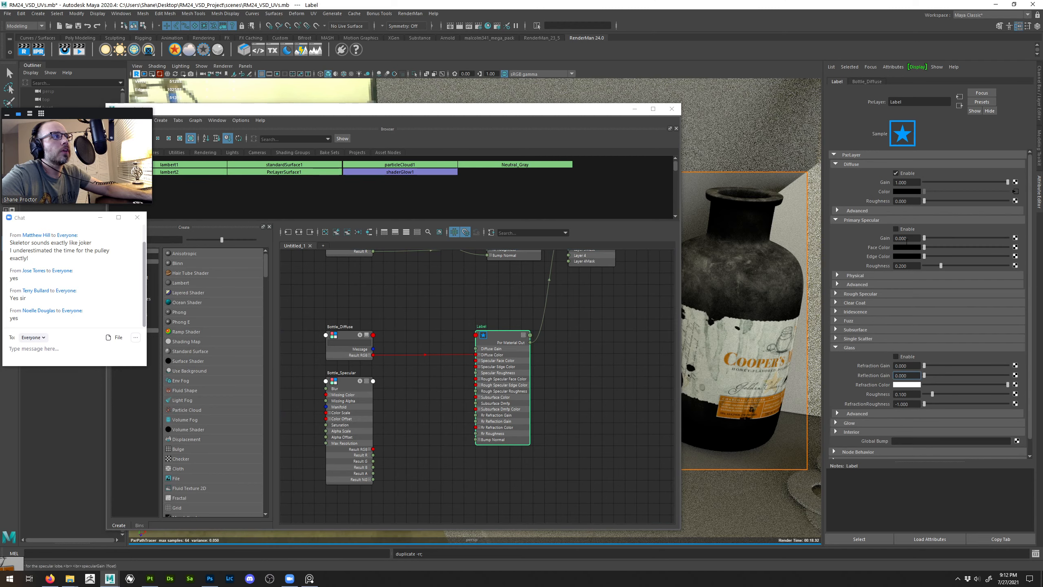
left_click_drag(926, 238, 1042, 243)
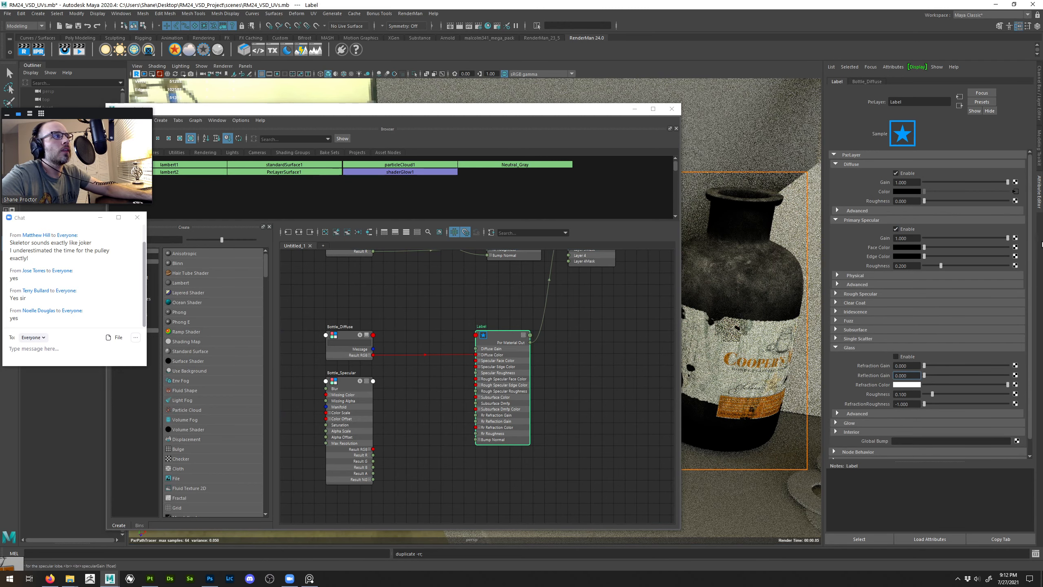
left_click(913, 238)
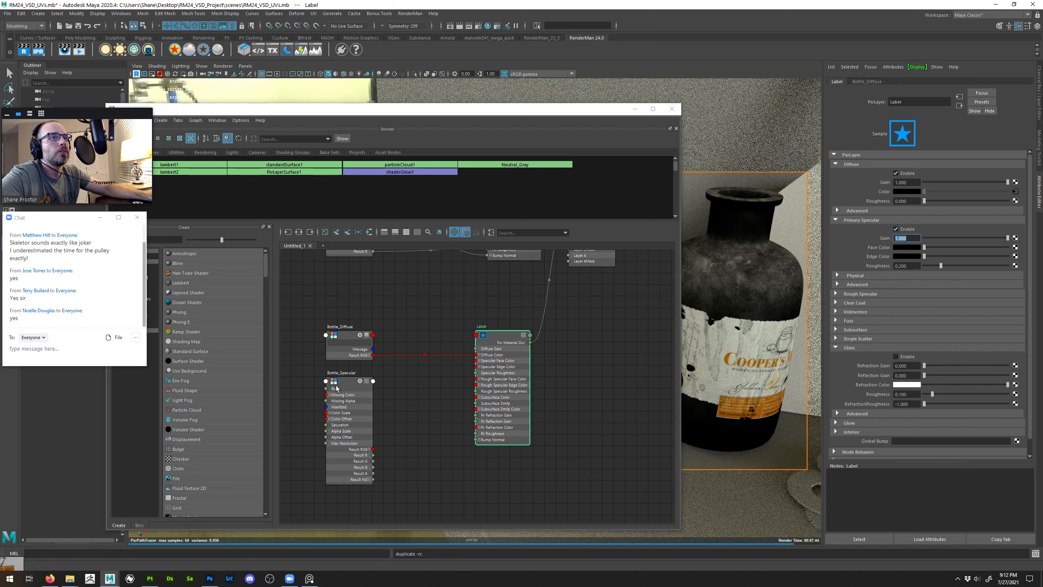
Connect Bottle_Specular to the Label layer's Primary Specular Face Color and set the Edge Color to white
middle_click_drag(341, 385, 877, 248)
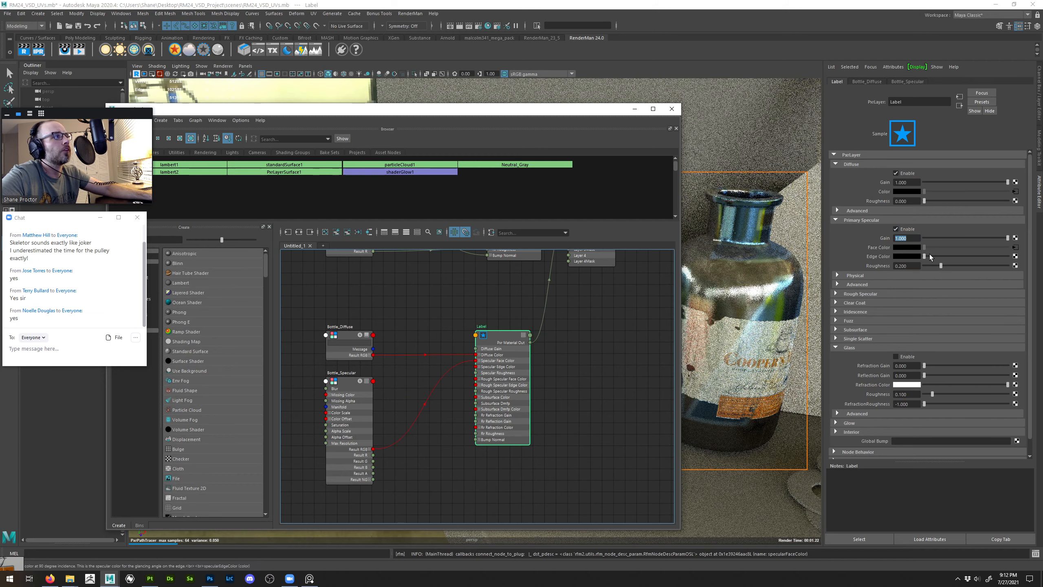
left_click_drag(927, 255, 1013, 256)
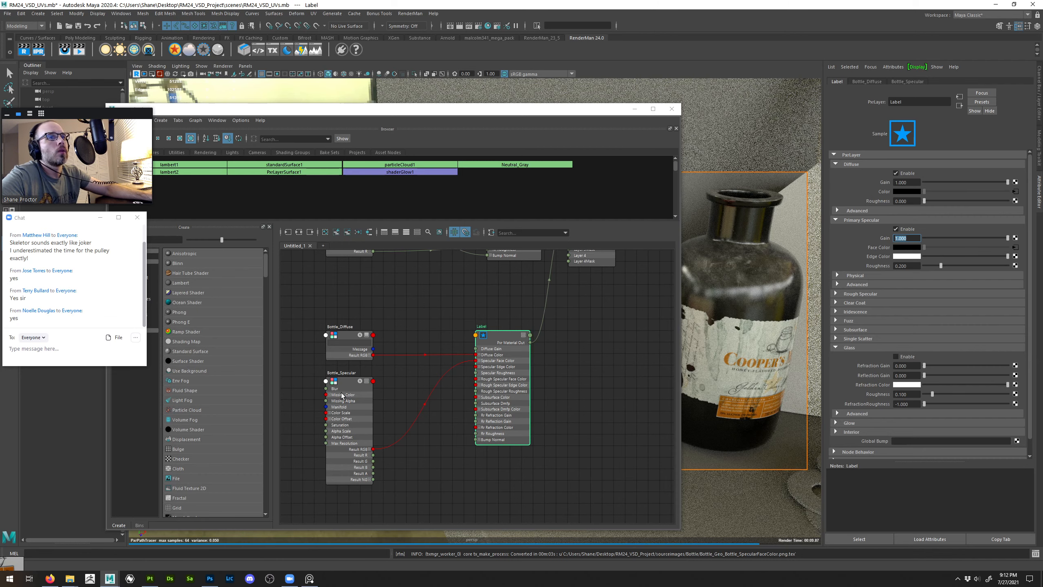
left_click(345, 382)
left_click(526, 357)
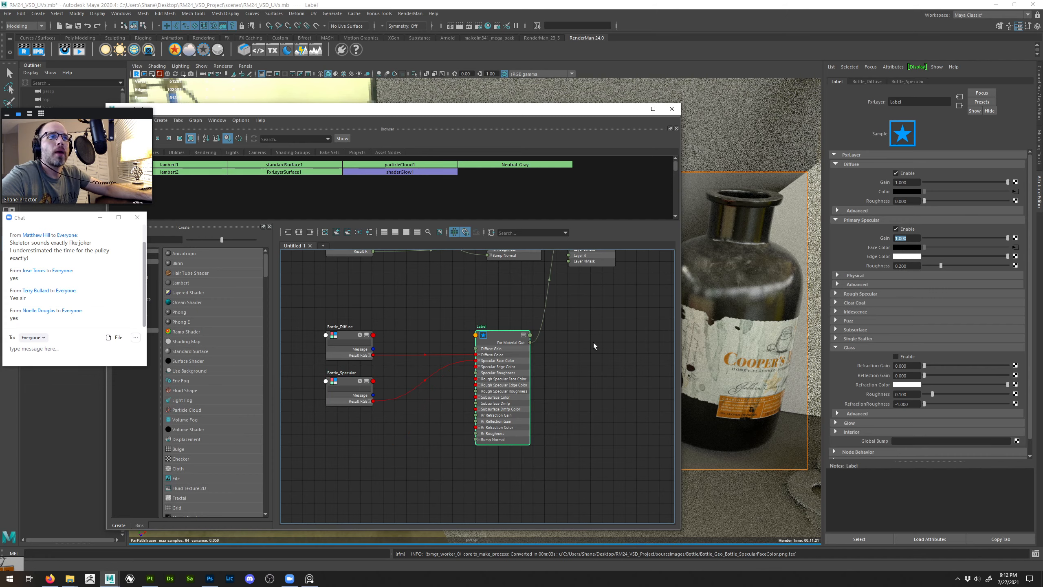
Connect the Bottle_Roughness Result R output to the Label layer's Specular Roughness input
middle_click_drag(593, 342, 575, 452, "alt")
middle_click_drag(353, 344, 373, 315, "alt")
left_click_drag(372, 314, 474, 434)
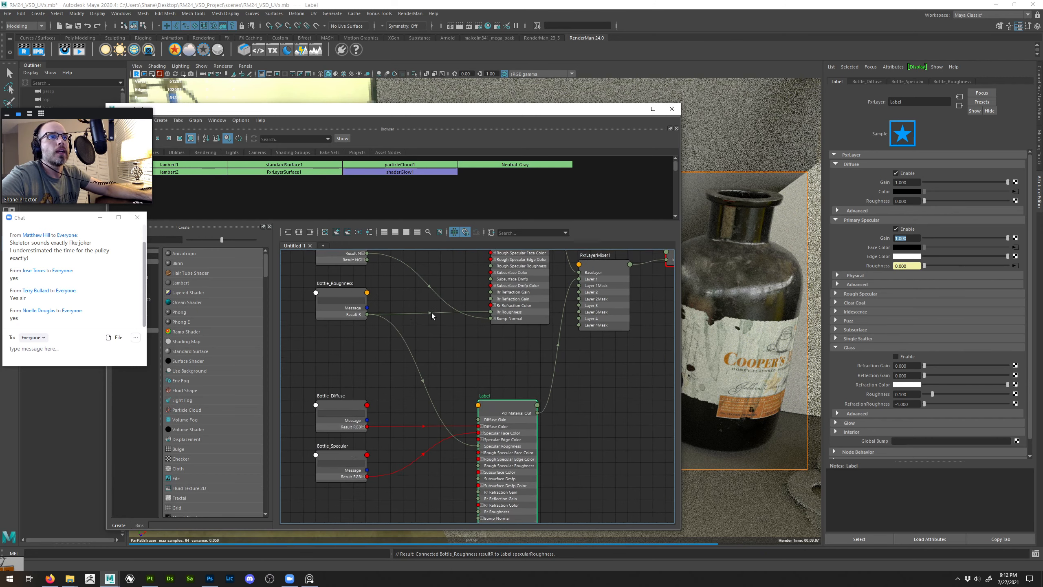
Tidy the shader network by spacing the texture nodes, Bottle and Label layers, PxrLayerMixer1 and the surface nodes into separate columns
scroll(521, 387, "up", 8)
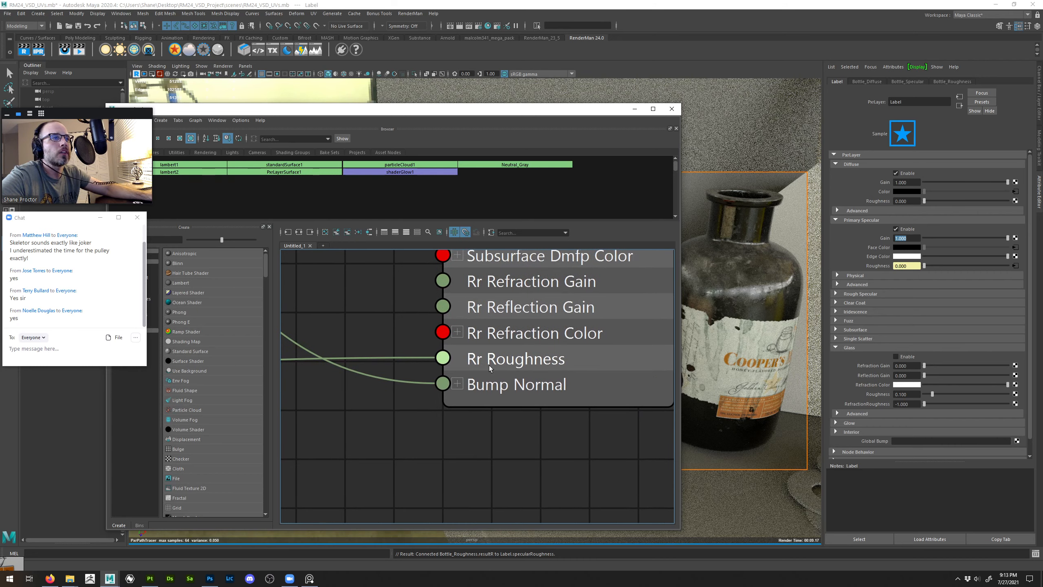
scroll(489, 368, "down", 8)
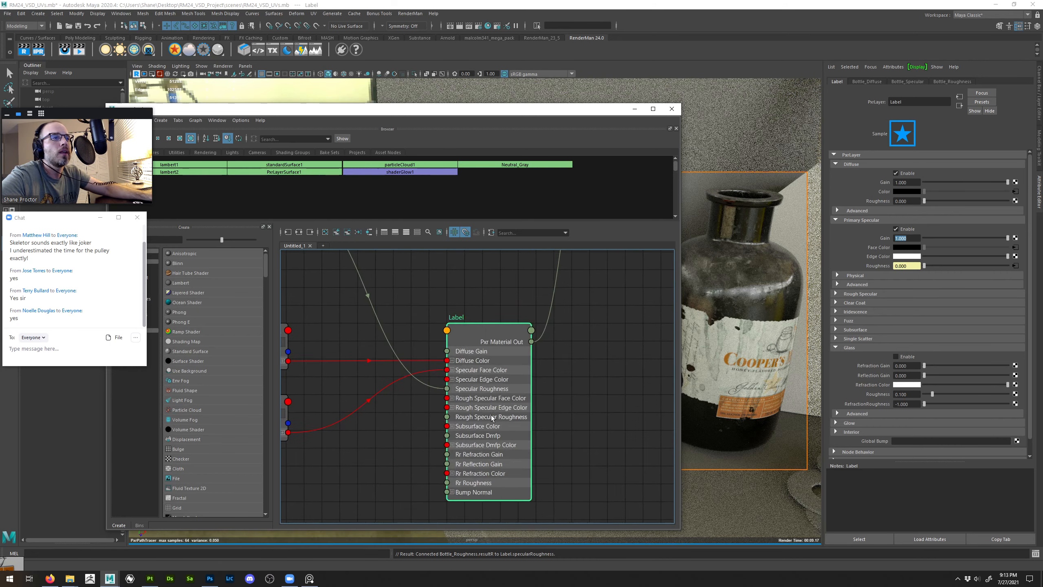
scroll(492, 418, "up", 4)
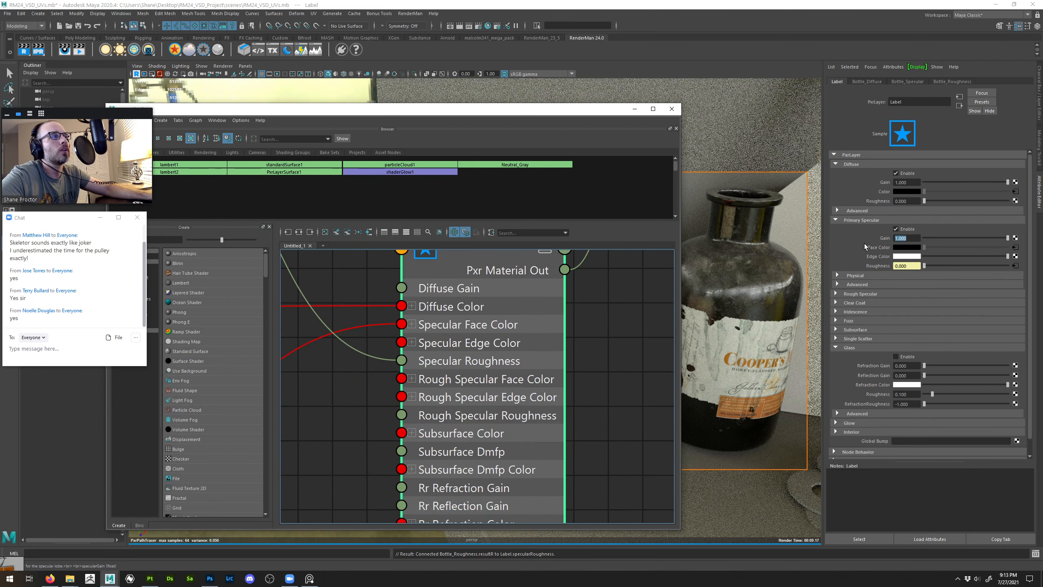
scroll(461, 321, "down", 8)
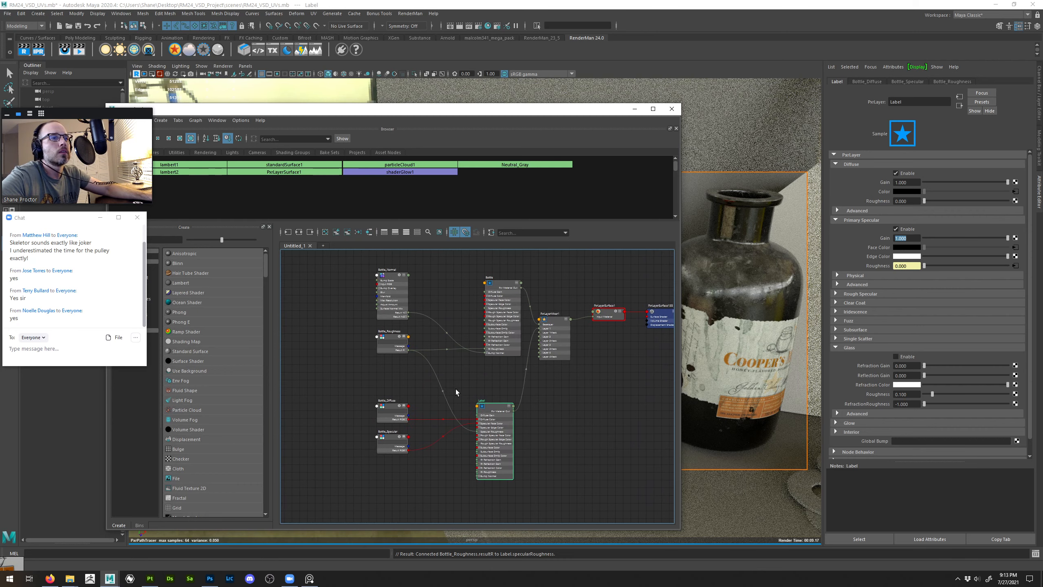
left_click_drag(353, 270, 501, 445)
left_click_drag(501, 445, 411, 436)
middle_click_drag(483, 430, 574, 436, "alt")
left_click(451, 281)
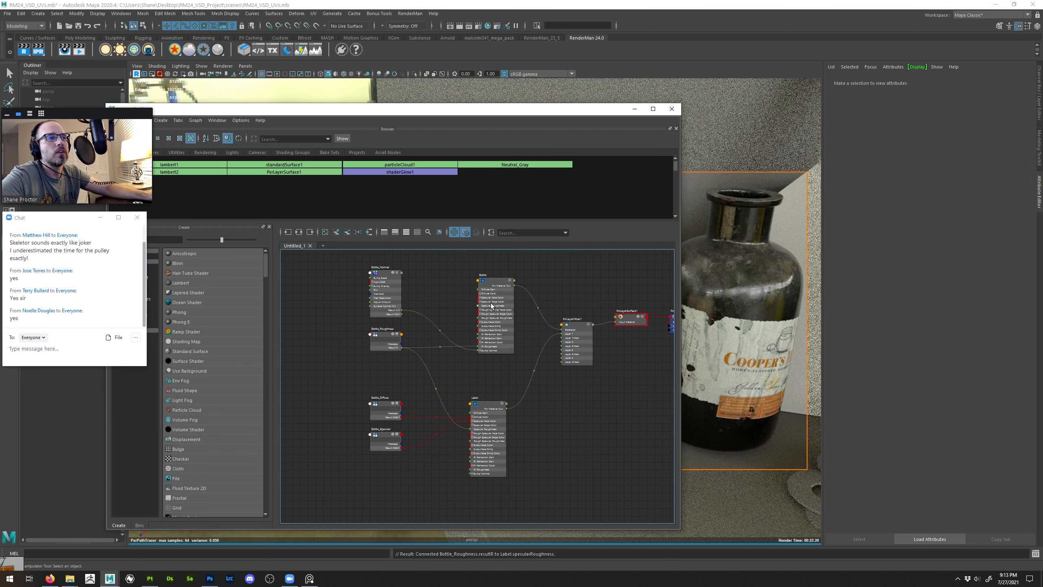
mouse_move(493, 308)
left_mouse_down()
mouse_move(478, 294)
mouse_move(487, 304)
left_mouse_up()
left_click(588, 399)
middle_click_drag(623, 376, 542, 376, "alt")
left_click_drag(643, 305, 594, 326)
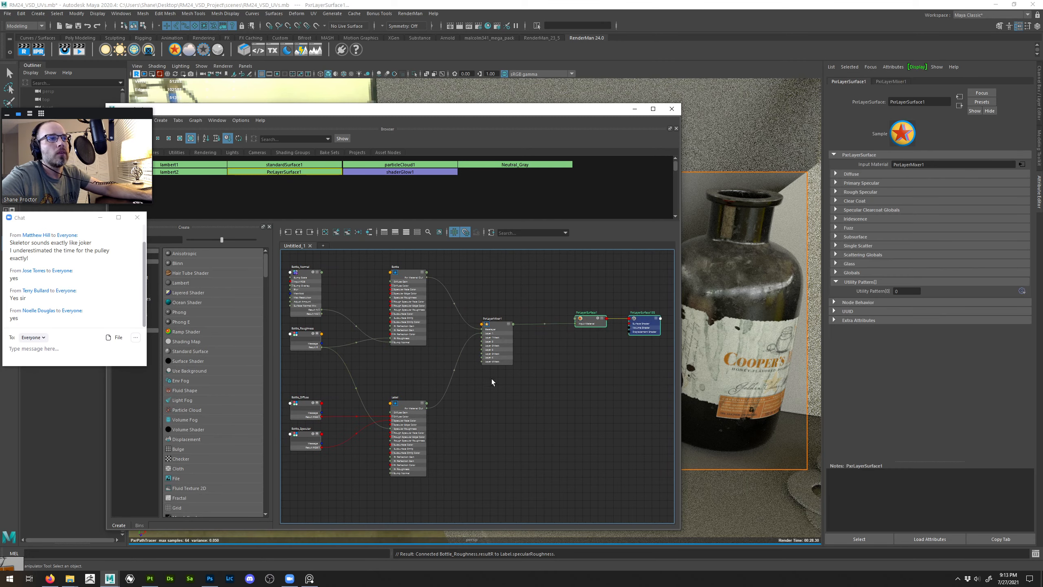
Create a PxrTexture node, name it Bottle_Alpha and place it directly below PxrLayerMixer1
scroll(478, 342, "up", 10)
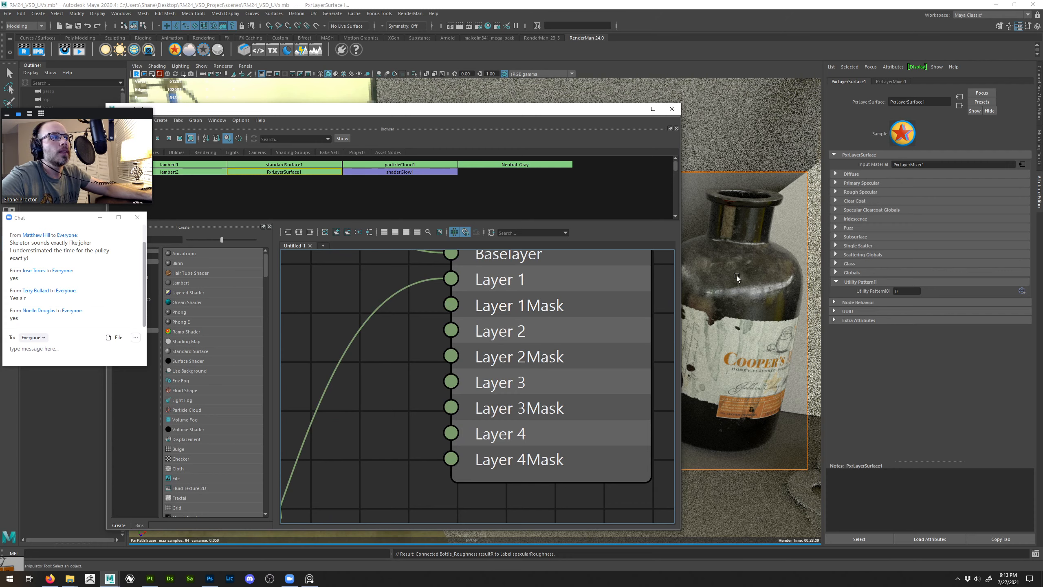
scroll(577, 432, "down", 10)
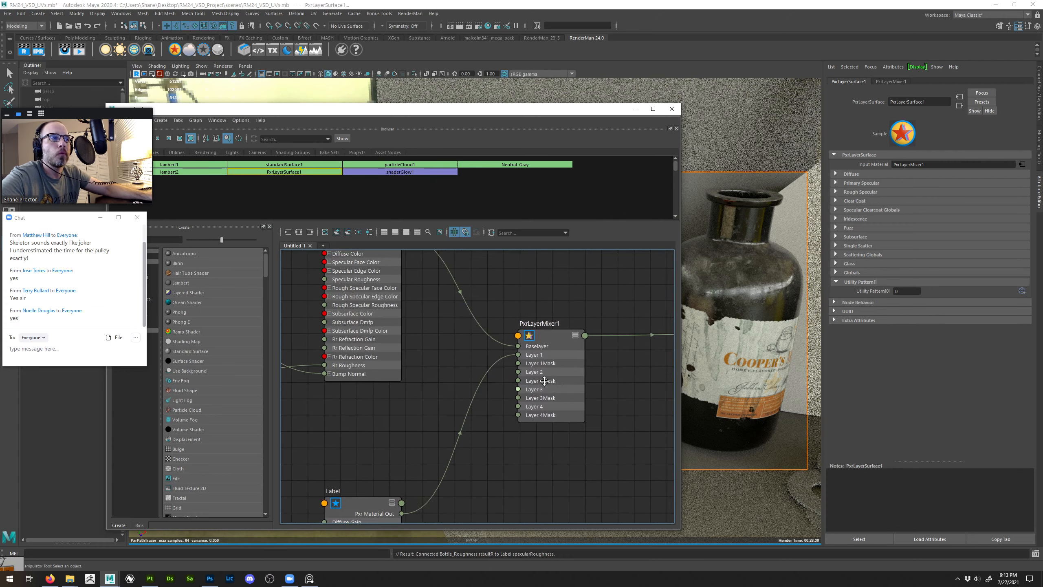
middle_click_drag(544, 380, 450, 321, "alt")
left_click(510, 402)
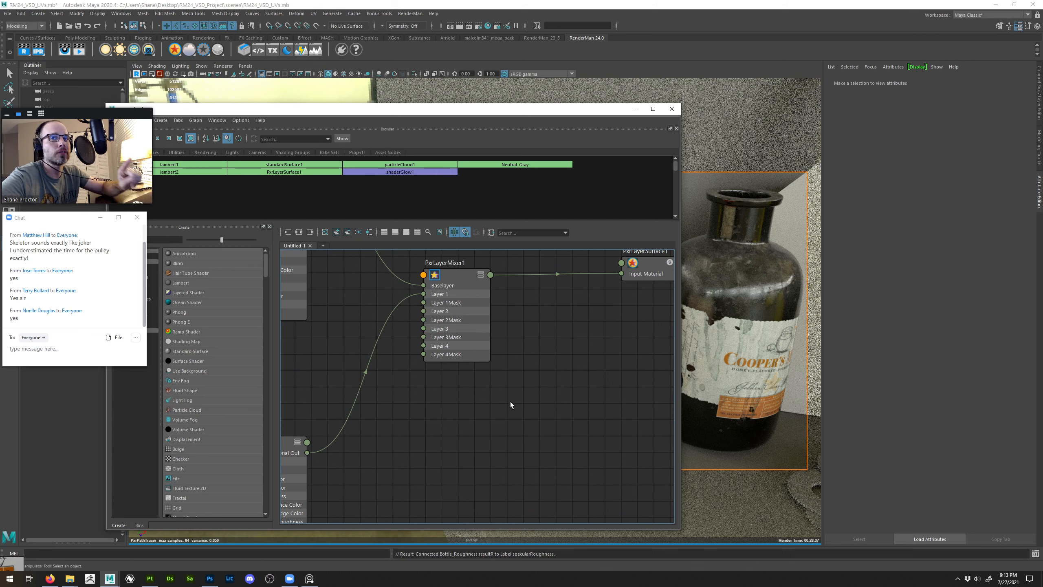
key("Tab")
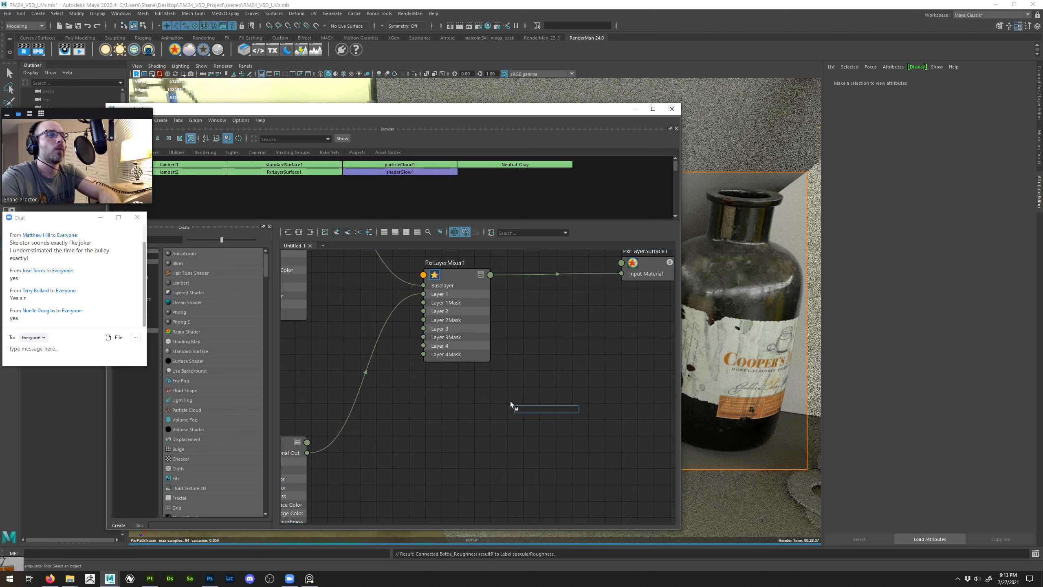
type("pxrtex")
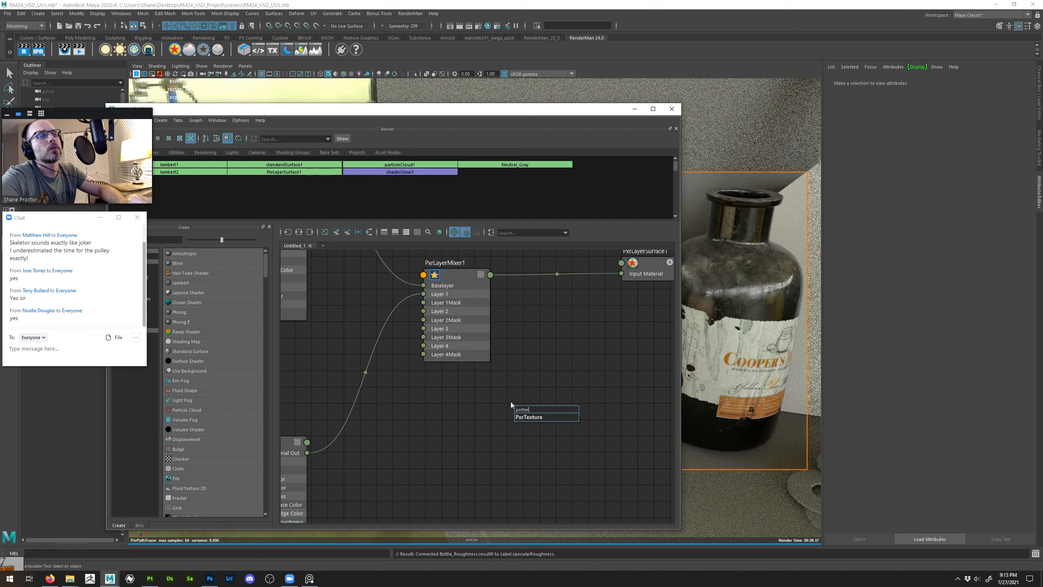
key("Return")
double_click(532, 401)
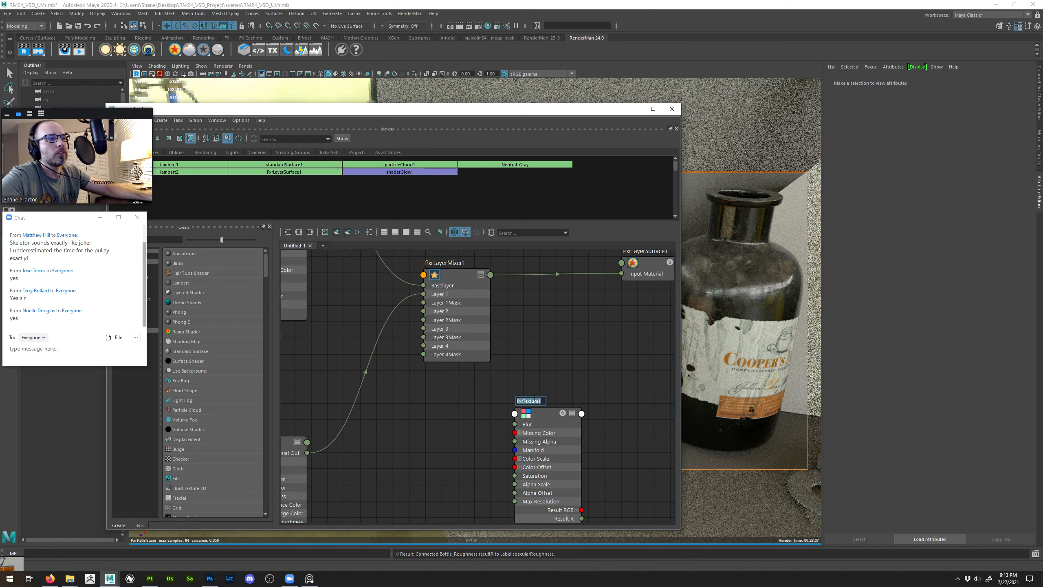
type("Bottle_A")
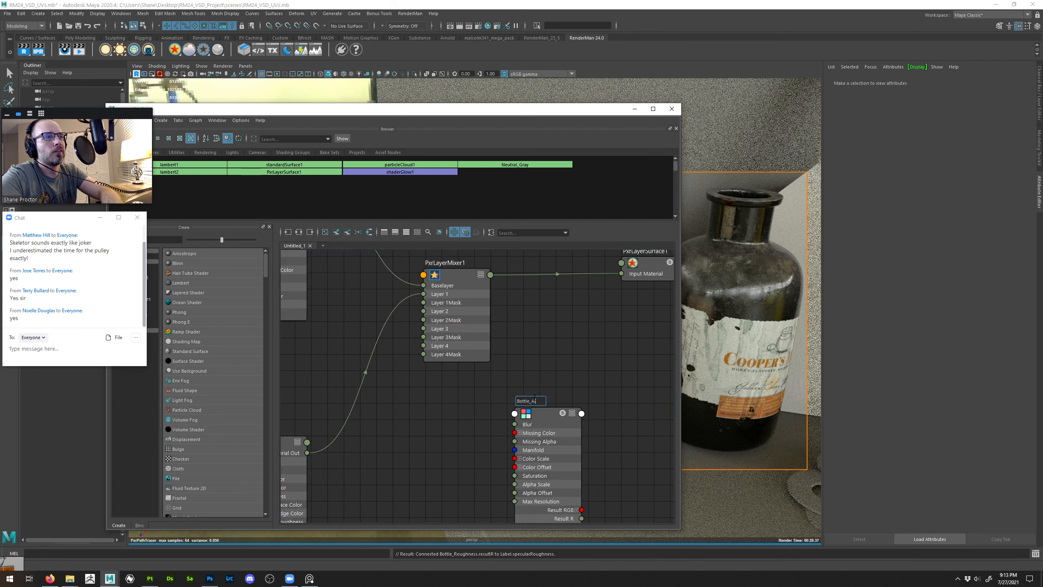
type("lpha")
key("Return")
left_click_drag(524, 414, 434, 394)
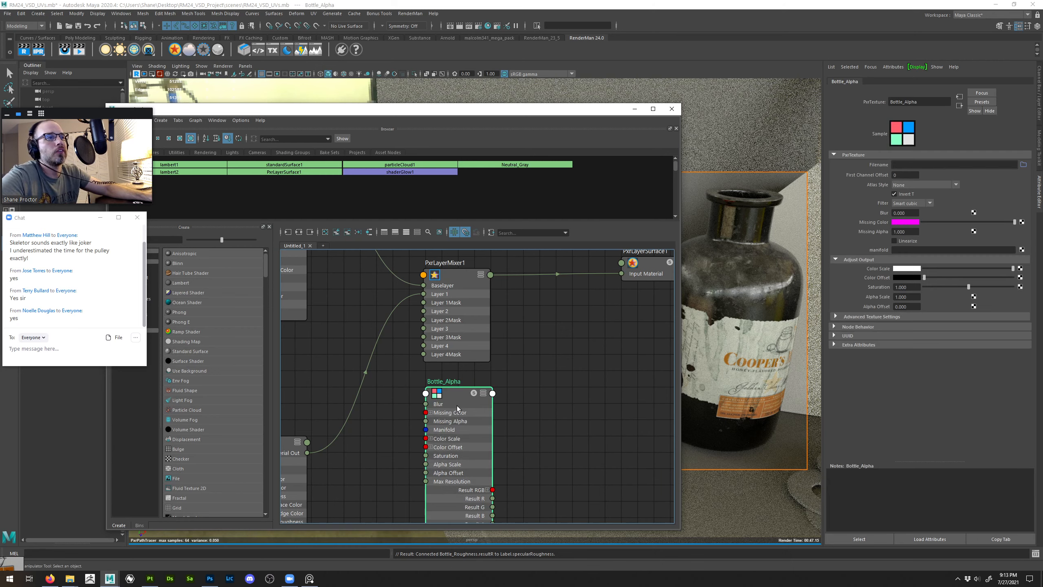
Load Bottle_Geo_Bottle_Presence.png into the Bottle_Alpha texture node
left_click(1023, 164)
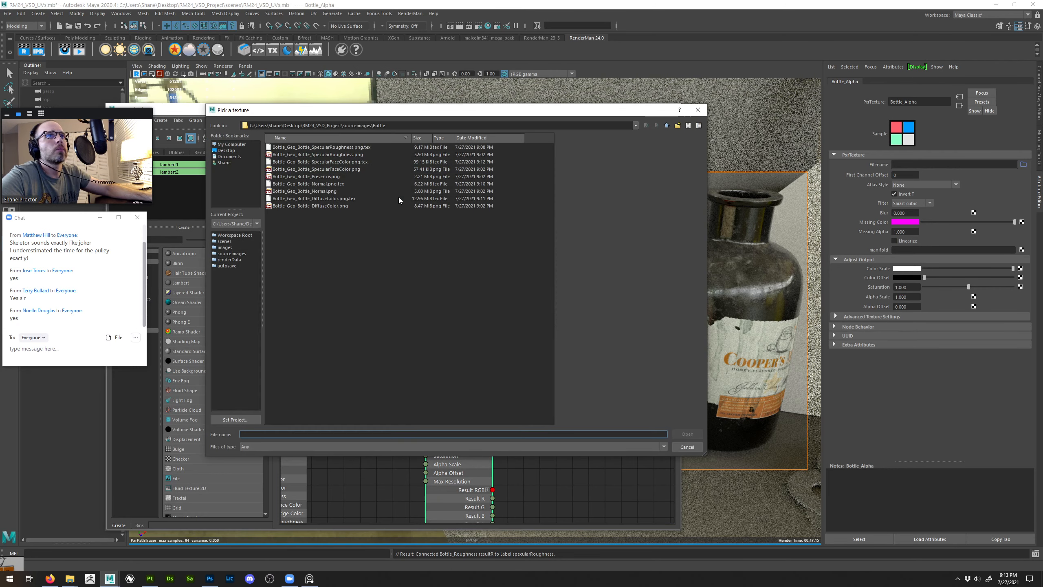
left_click(320, 177)
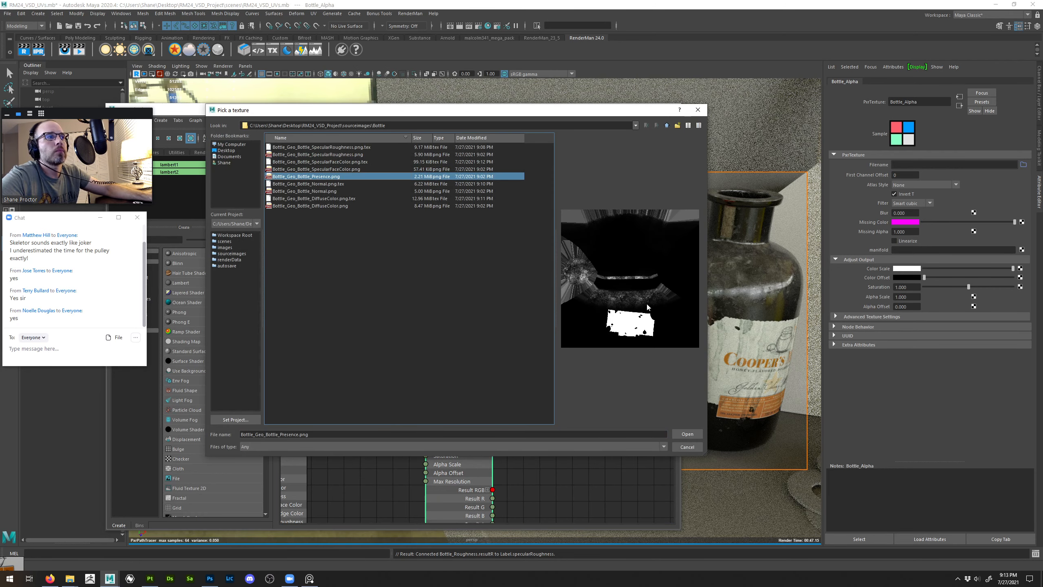
left_click(688, 433)
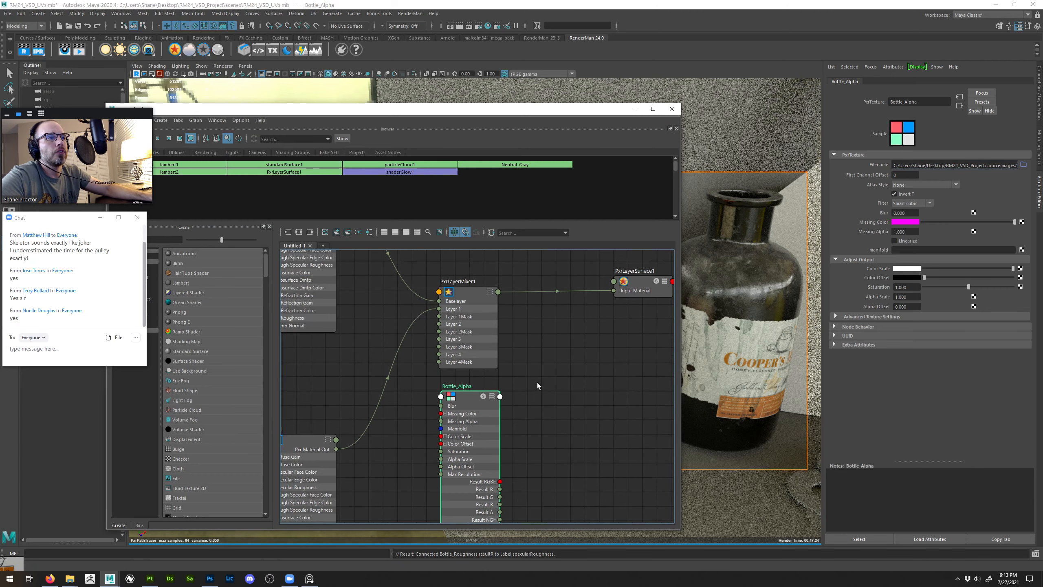
Wire the Bottle_Alpha Result R output to PxrLayerMixer1's Layer 1 Mask input and select the mixer to inspect its mask
scroll(490, 388, "down", 1)
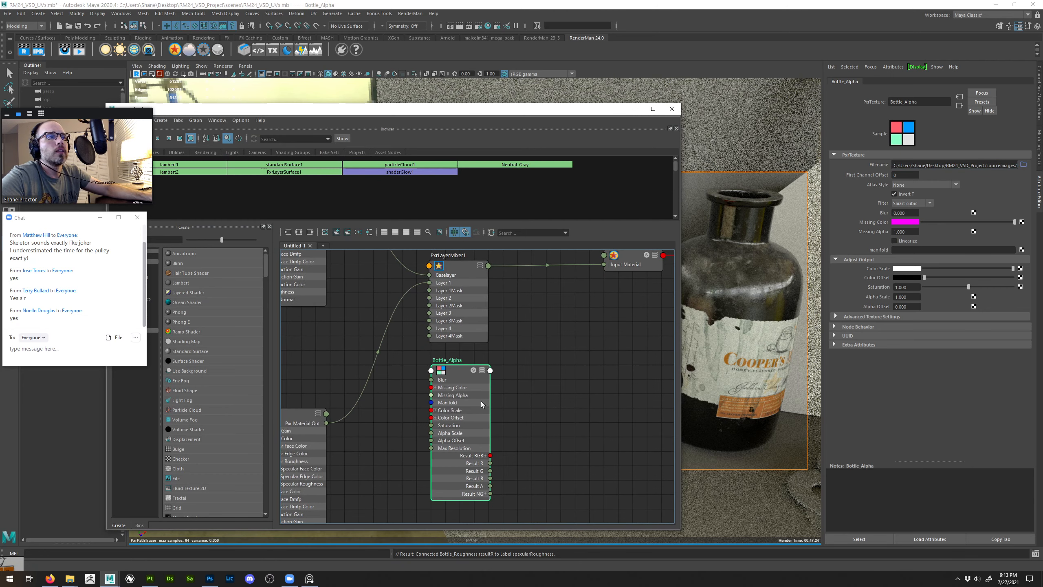
left_click_drag(490, 463, 437, 291)
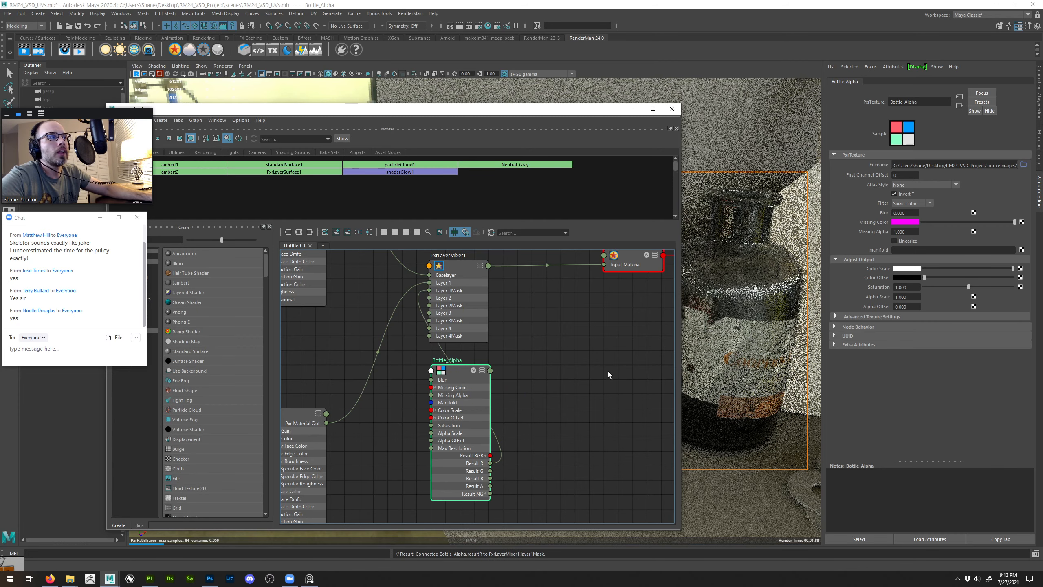
left_click(470, 291)
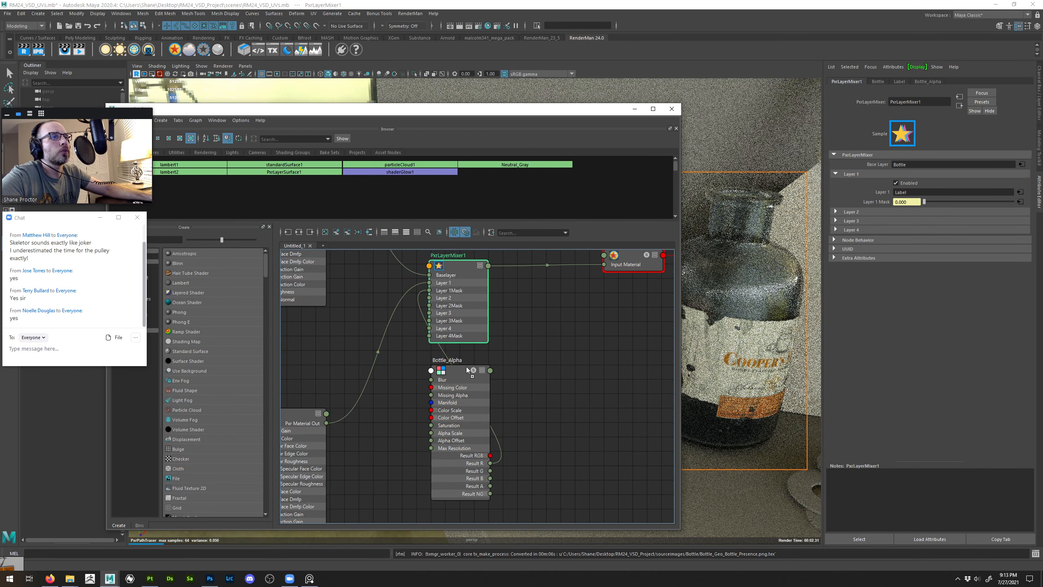
middle_click_drag(879, 197, 619, 297)
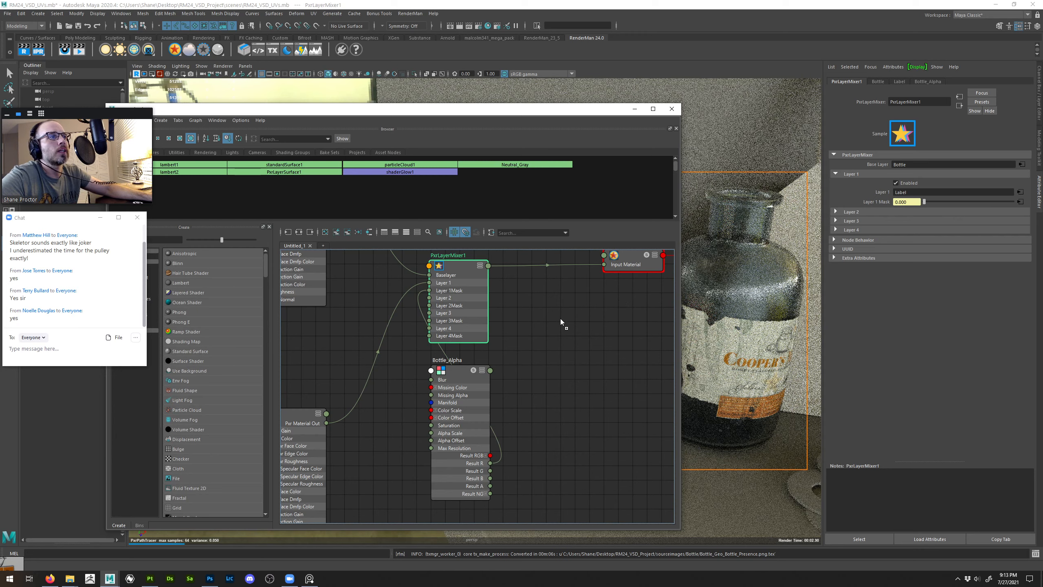
middle_click_drag(561, 319, 561, 321)
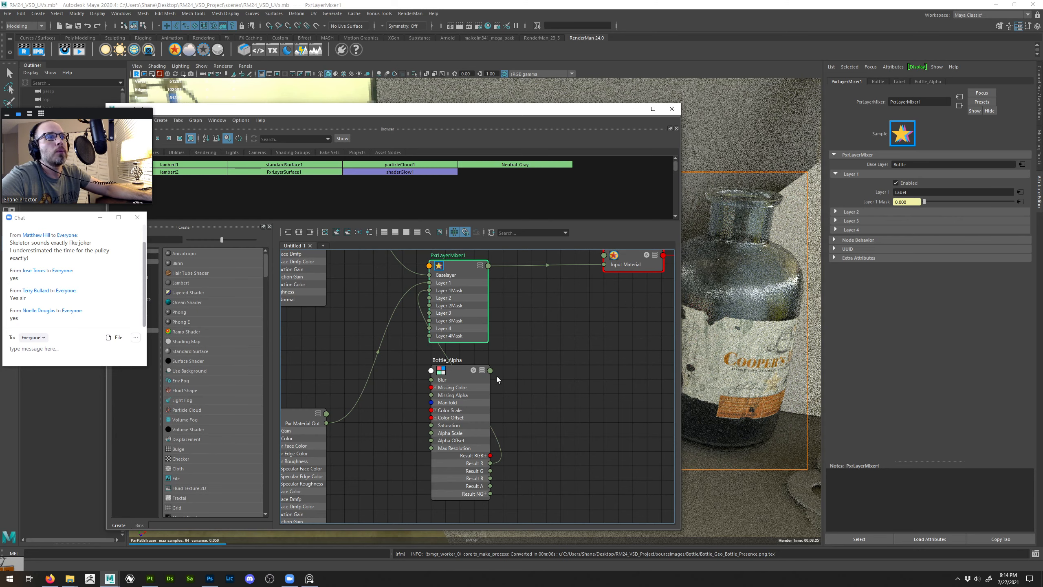
Delete the connection between Bottle_Alpha and PxrLayerMixer1's Layer 1 Mask input
left_click(425, 351)
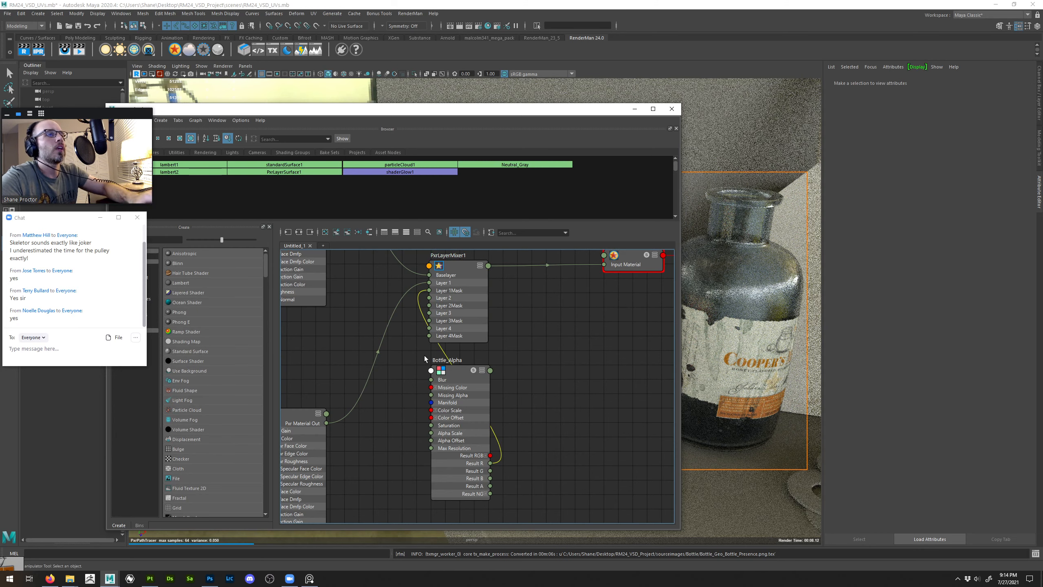
left_click(425, 358)
key("Delete")
Use the Connection Editor to connect resultR of Bottle_Alpha to layer1Mask of PxrLayerMixer1
left_click(480, 340)
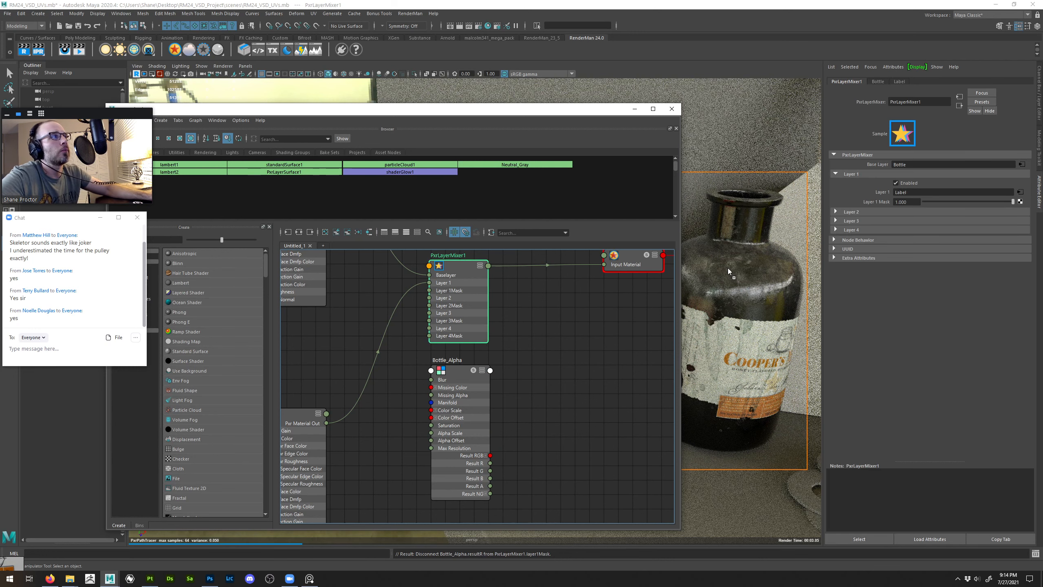
middle_click_drag(891, 211, 892, 212)
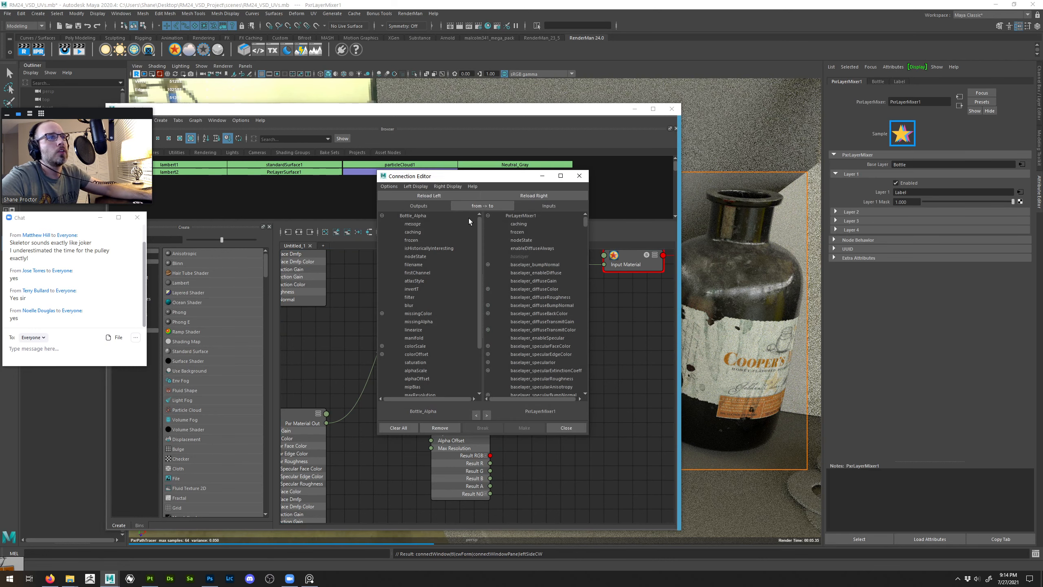
left_click_drag(484, 182, 598, 225)
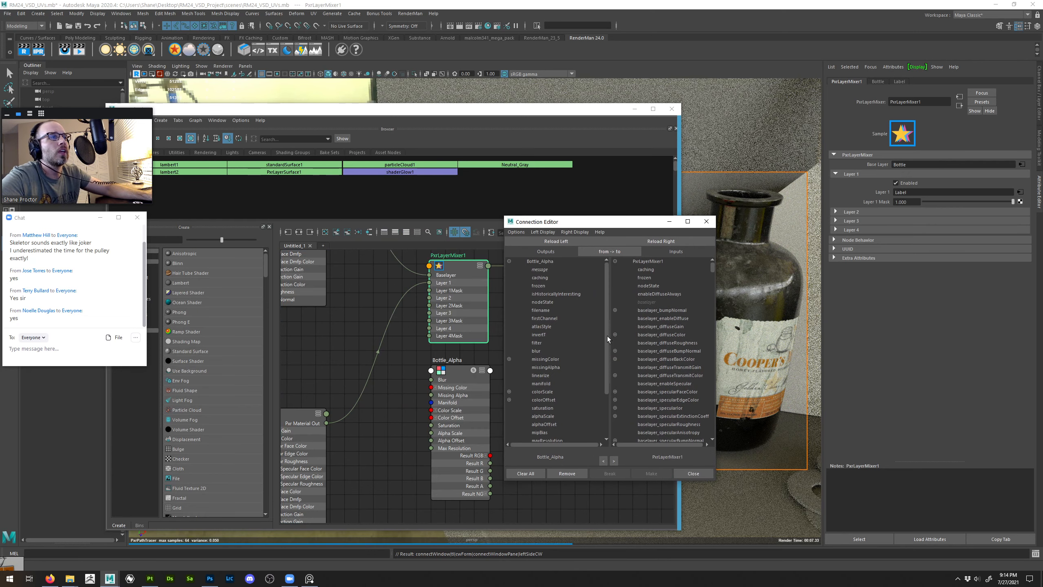
scroll(600, 401, "down", 3)
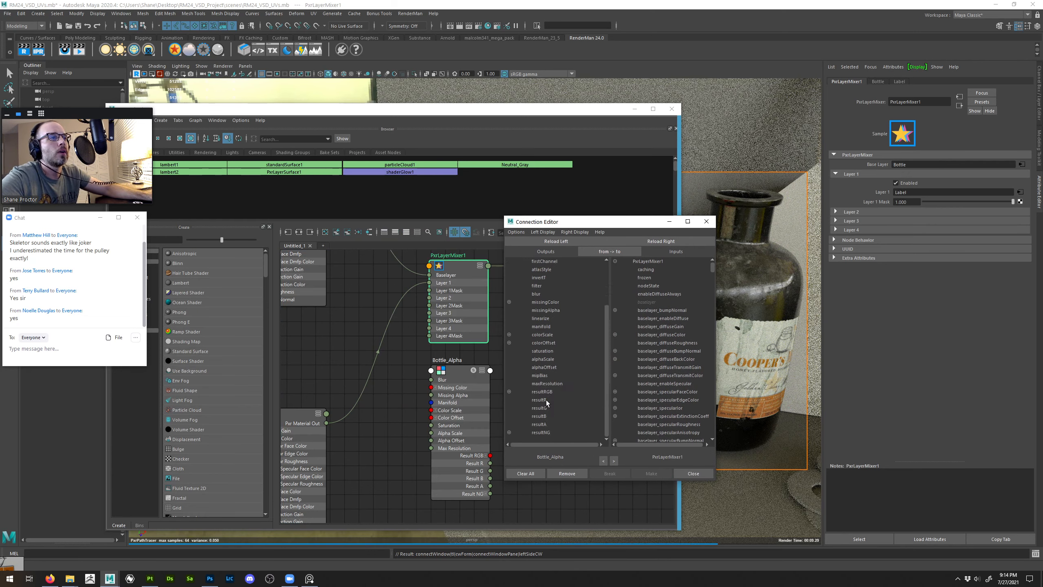
left_click(546, 400)
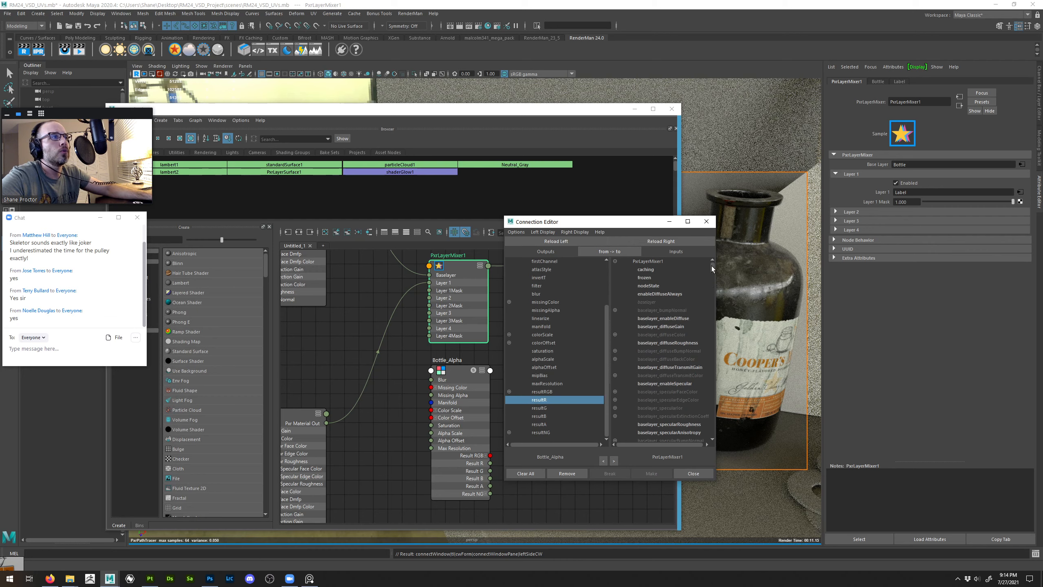
left_click_drag(711, 266, 711, 302)
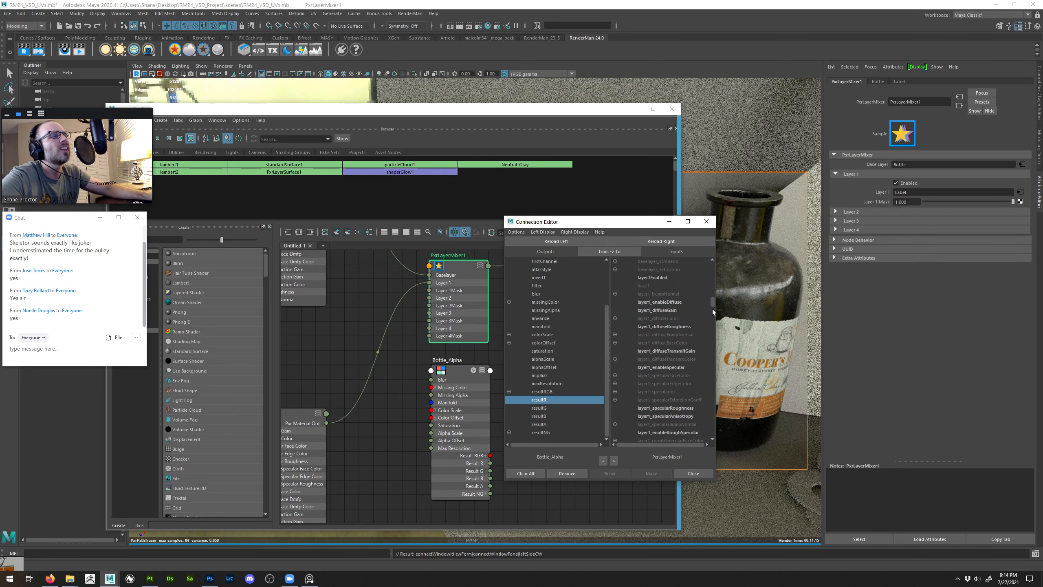
scroll(713, 311, "down", 5)
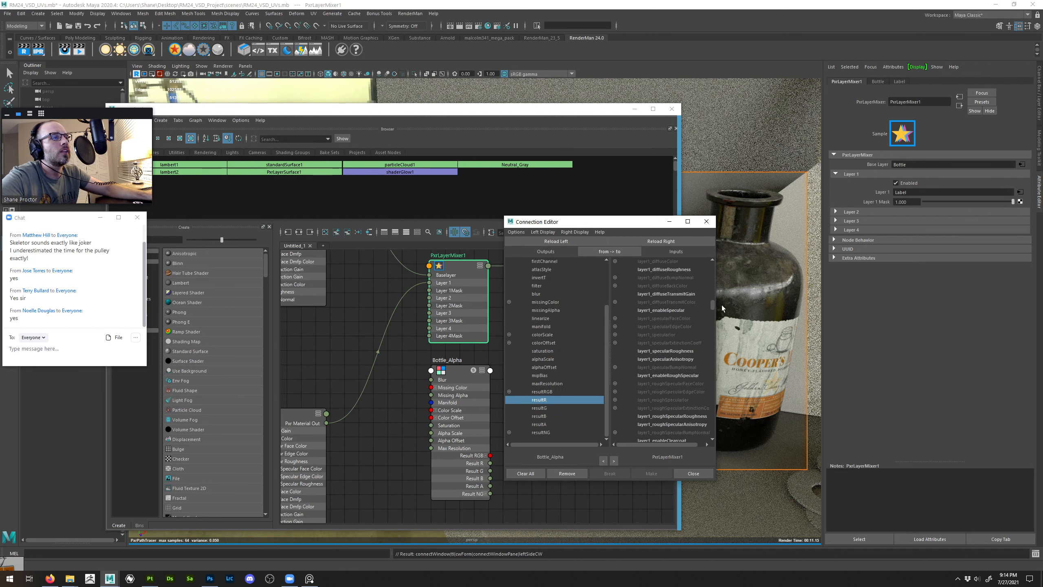
mouse_move(721, 304)
left_mouse_down()
mouse_move(726, 251)
mouse_move(712, 273)
mouse_move(715, 319)
mouse_move(720, 300)
mouse_move(722, 309)
left_mouse_up()
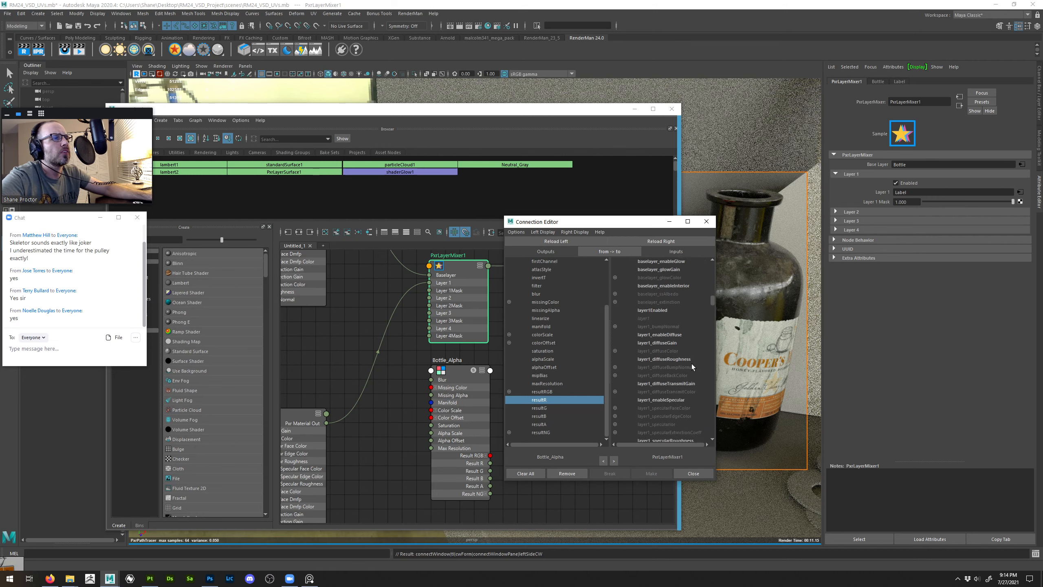
left_click(574, 232)
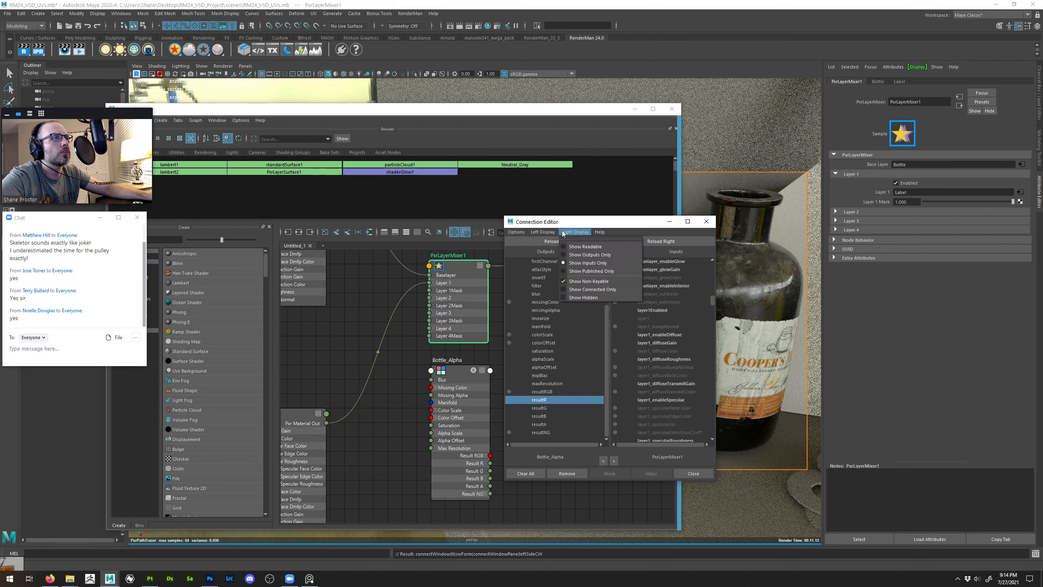
left_click(564, 233)
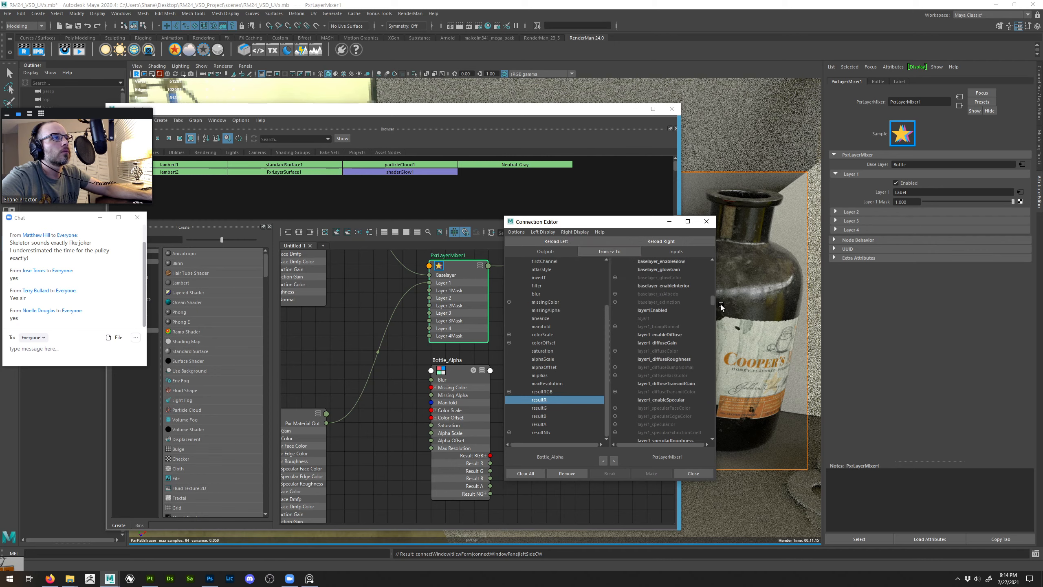
left_click_drag(714, 303, 716, 332)
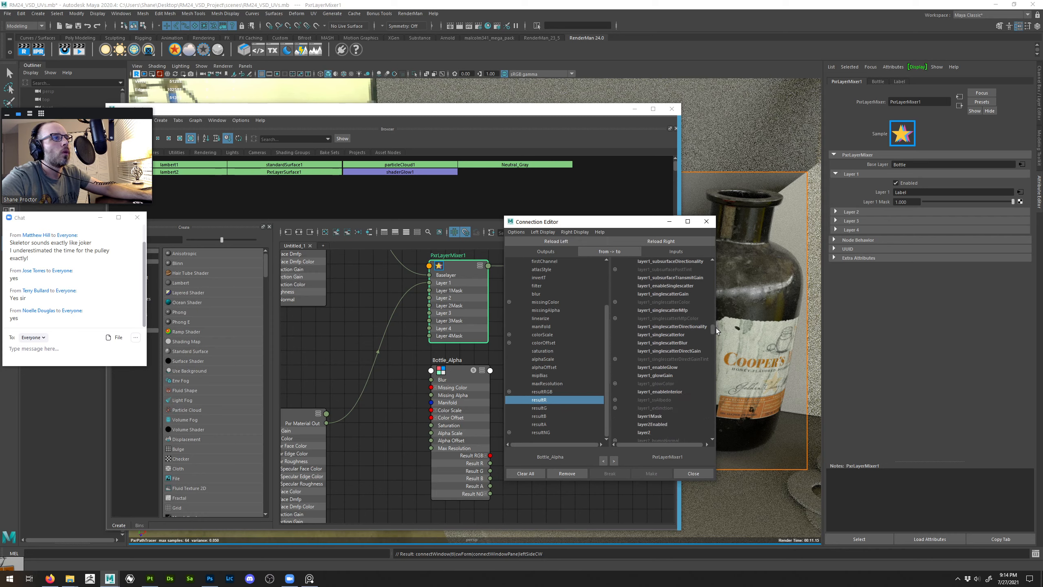
left_click(657, 416)
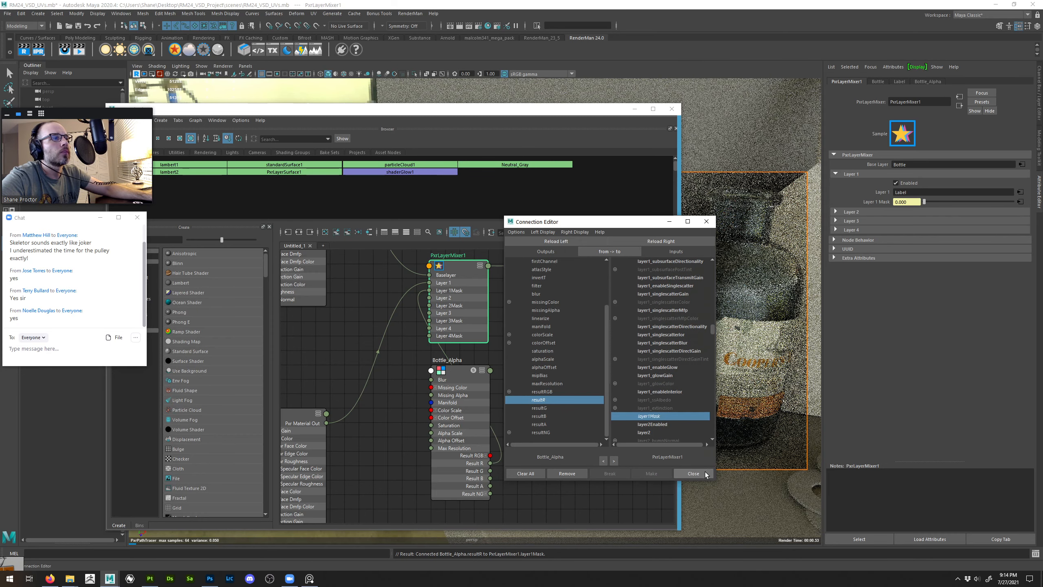
Collapse the Bottle_Alpha node to its connected attributes and place it beside the Label node, keeping the rendered bottle uncovered
left_click(705, 473)
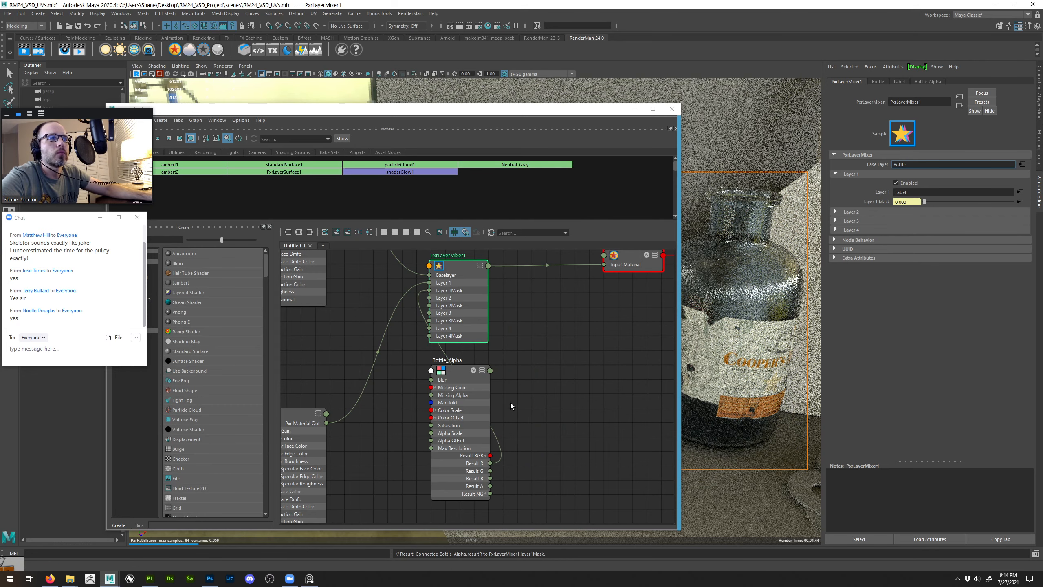
right_click_drag(552, 412, 538, 374, "alt")
left_click(490, 391)
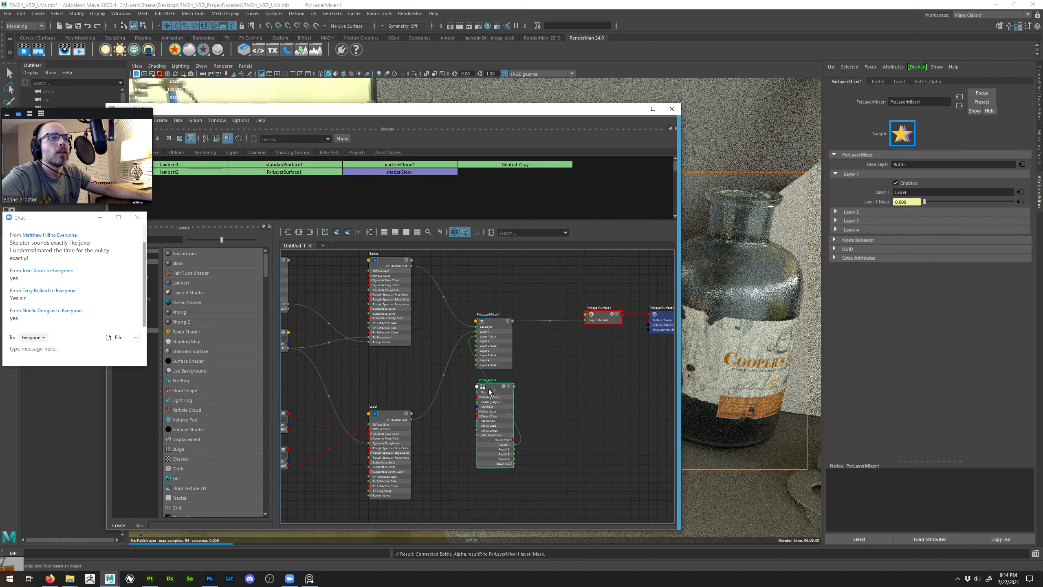
key("2")
middle_click_drag(552, 412, 678, 392, "alt")
middle_click_drag(614, 412, 558, 439, "alt")
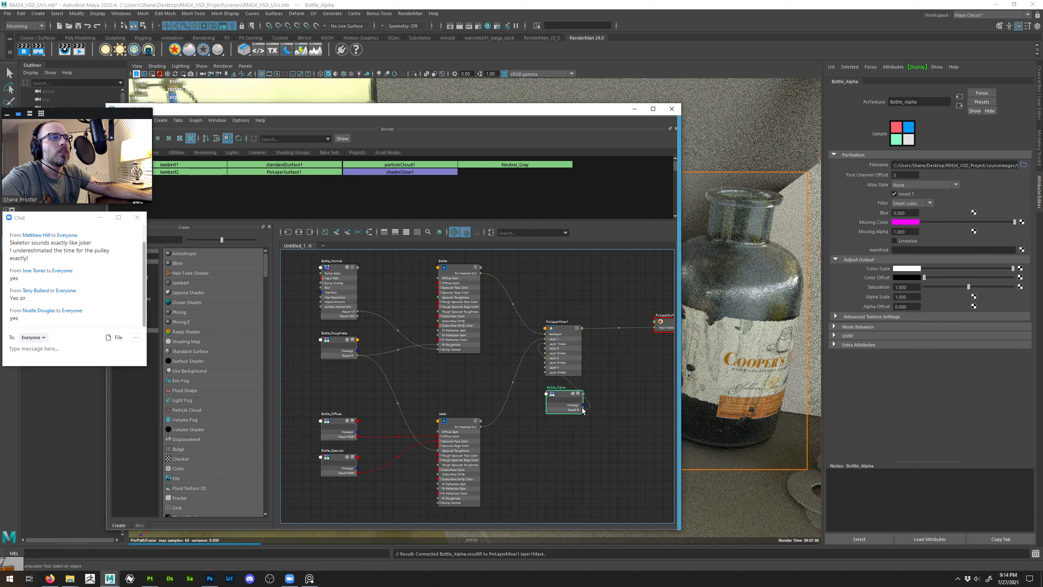
left_click(353, 292)
key("2")
left_click_drag(569, 401, 542, 427)
left_click_drag(599, 112, 475, 121)
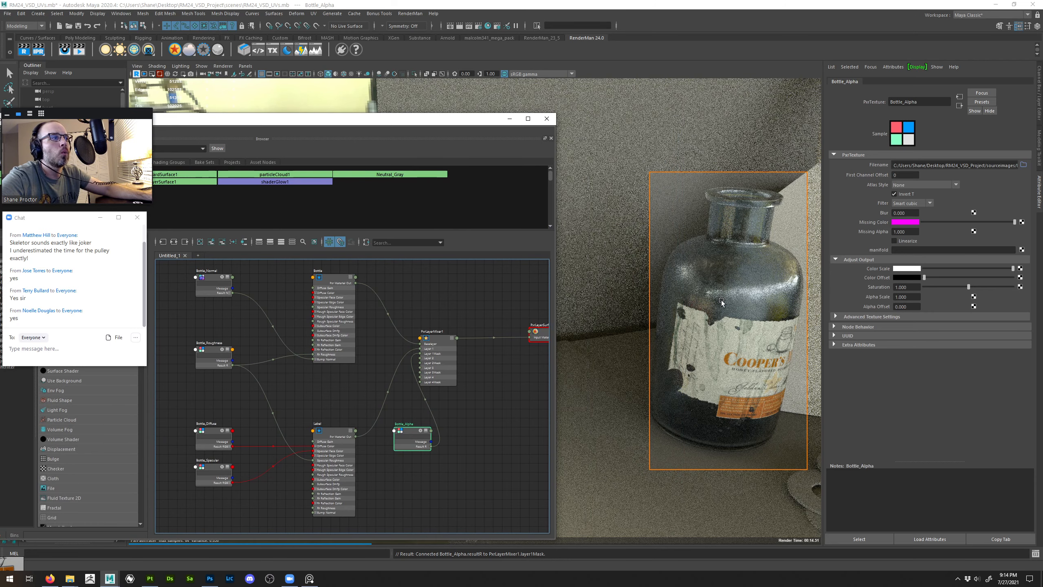
left_click_drag(420, 118, 519, 98)
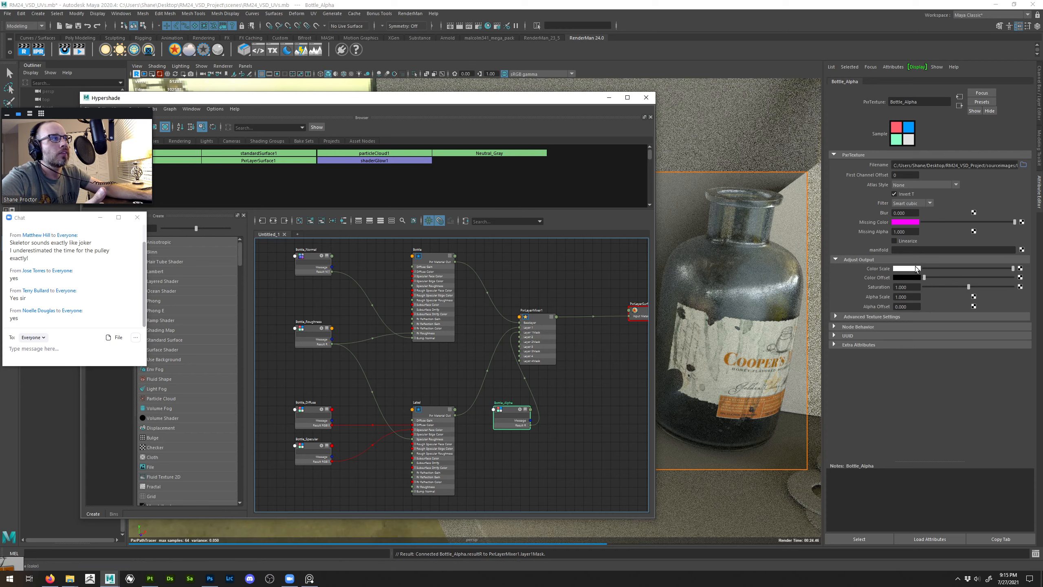
Test the label mask by lowering Bottle_Alpha's Color Scale to black and returning it to white
left_click_drag(1012, 268, 921, 271)
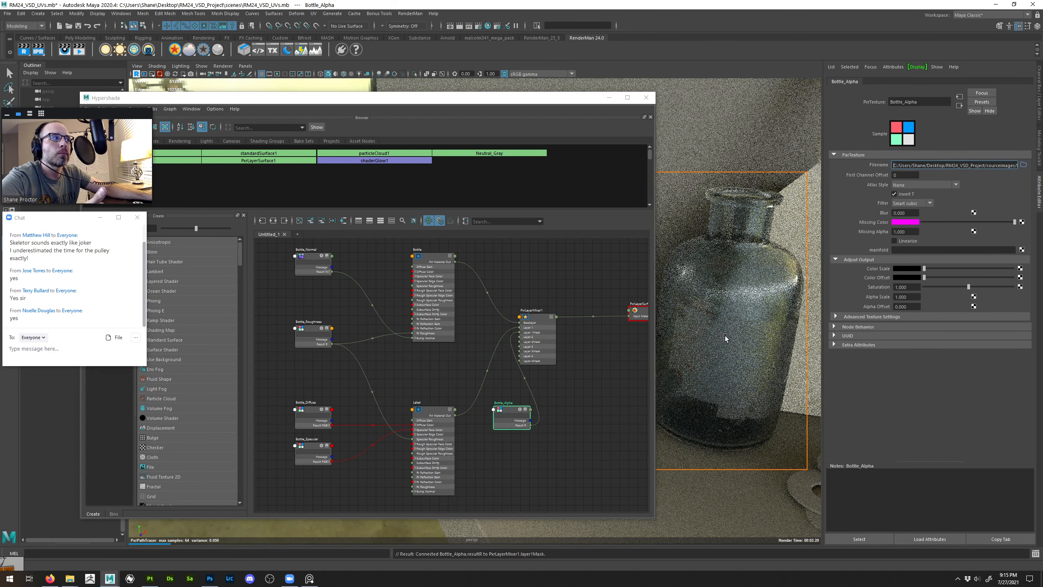
left_click(590, 400)
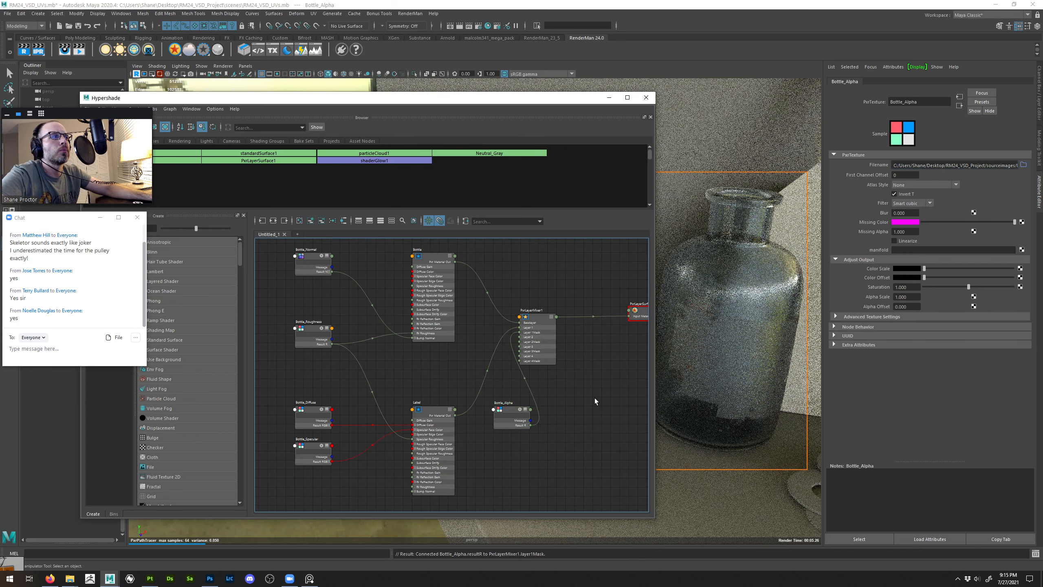
left_click(514, 422)
left_click(958, 266)
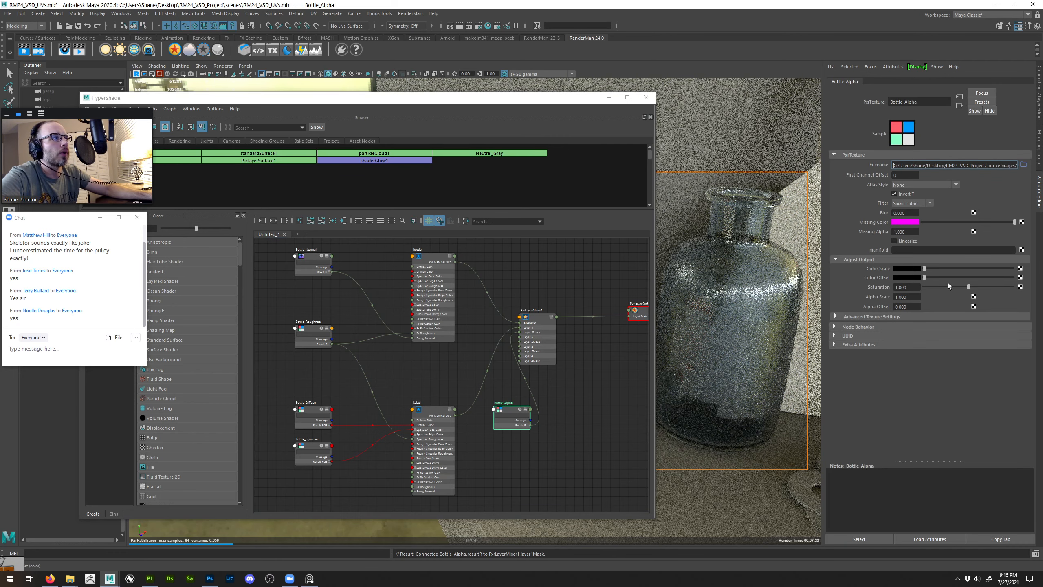
left_click_drag(955, 268, 1018, 270)
Break the texture connection on PxrLayerMixer1's Layer 1 Mask to compare the render, and undo the disconnection
left_click_drag(544, 340, 536, 333)
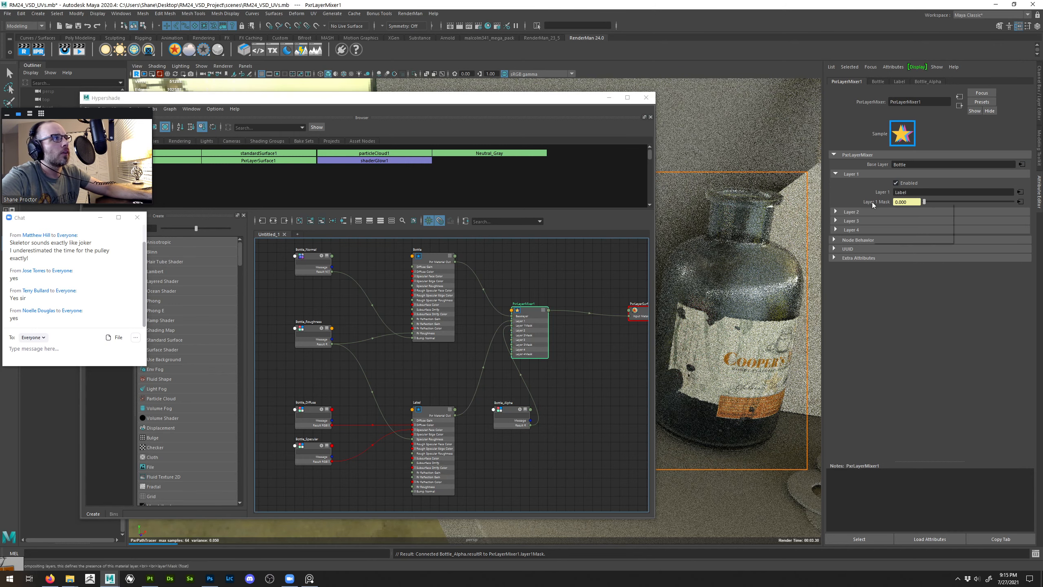
right_click(929, 201)
left_click(932, 212)
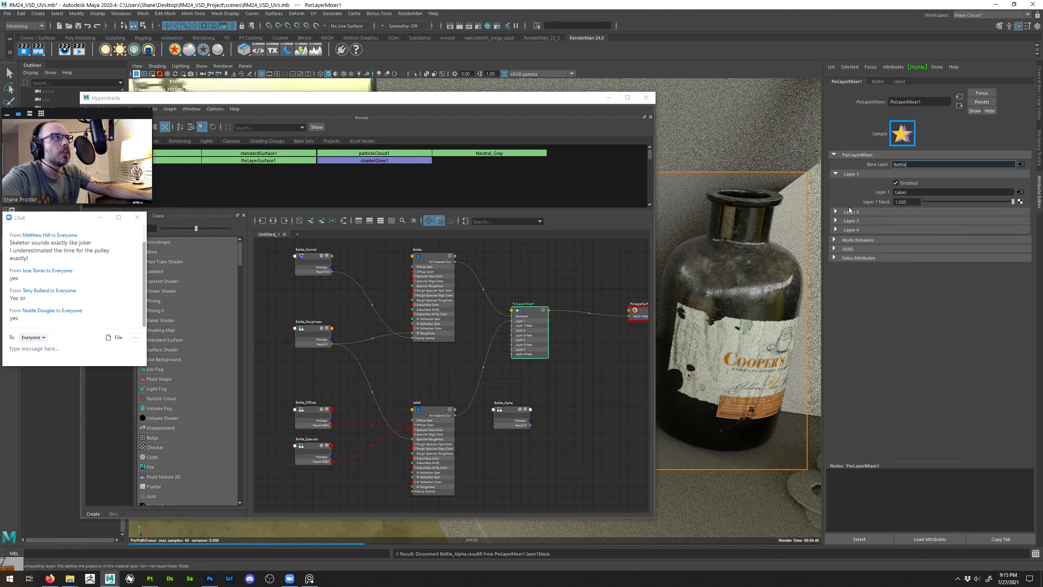
left_click(613, 354)
key("ctrl+z")
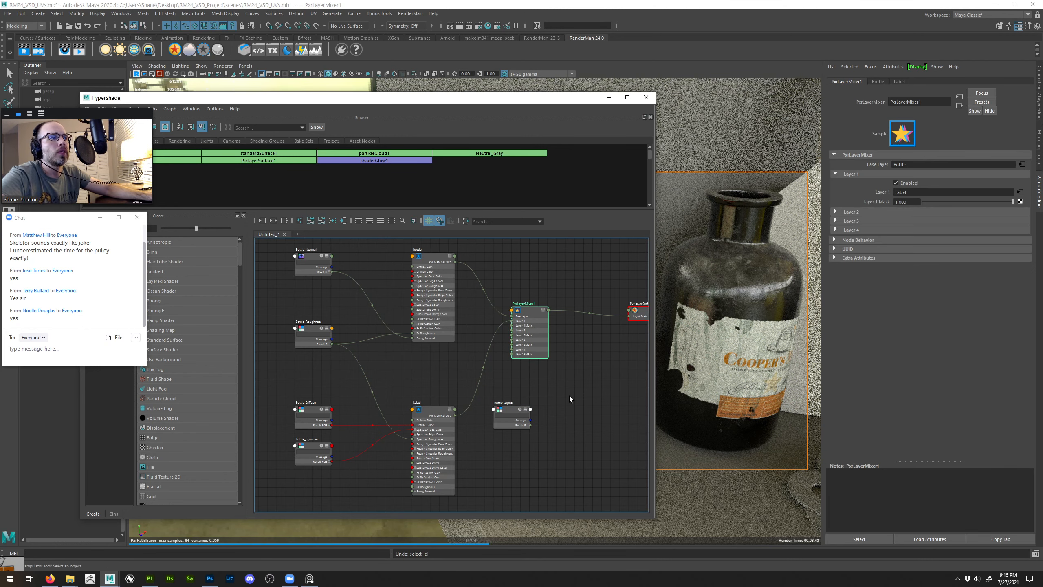
key("ctrl+z")
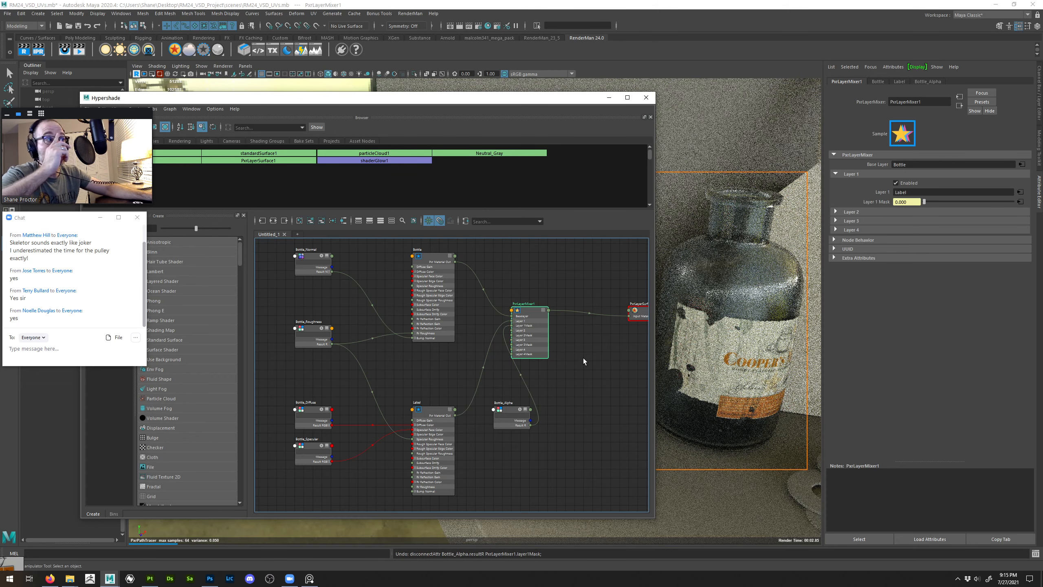
Minimize Hypershade and open the RenderMan sampling options in the Render Settings
left_click(609, 97)
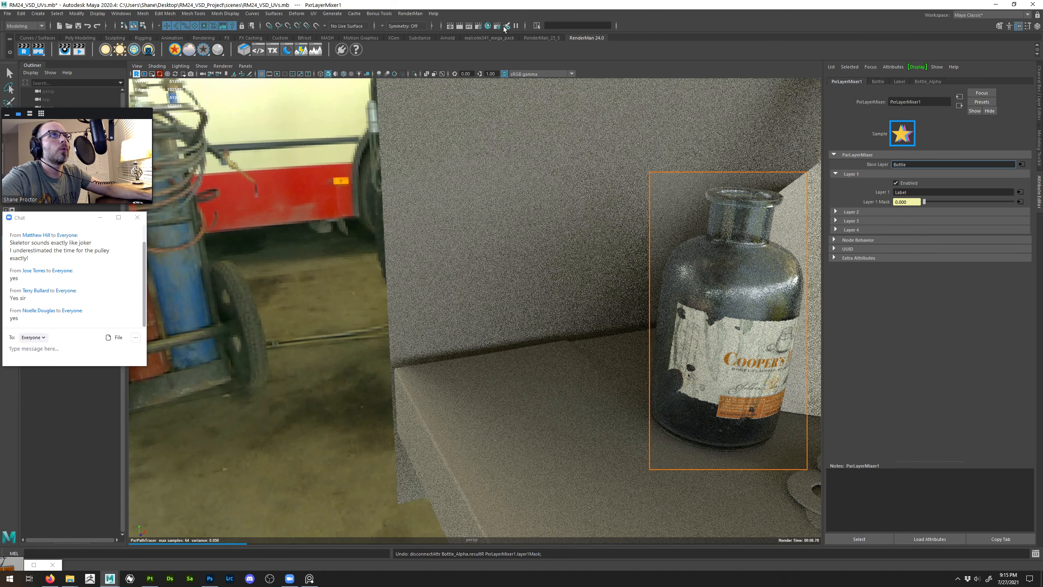
left_click(478, 28)
left_click_drag(206, 89, 544, 127)
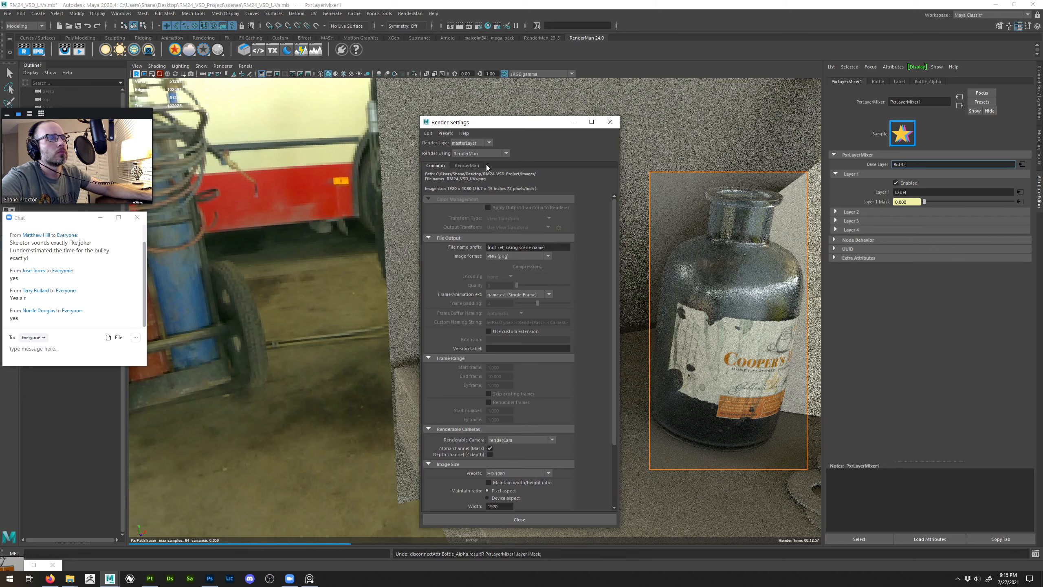
left_click(472, 166)
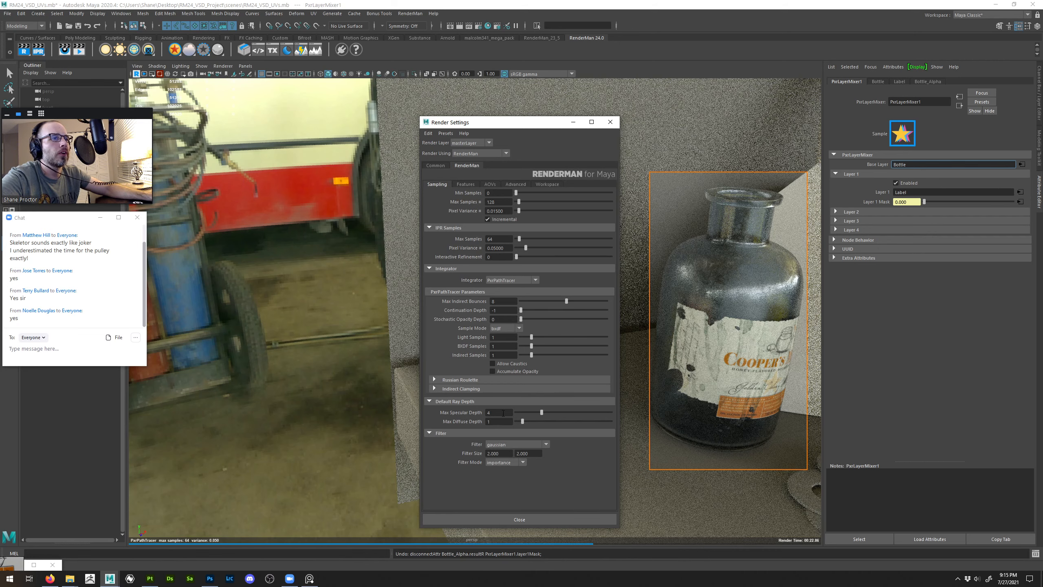
Try Max Specular Depth values of 0 and 1 to compare the bottle's glass in the live render
left_click(502, 412)
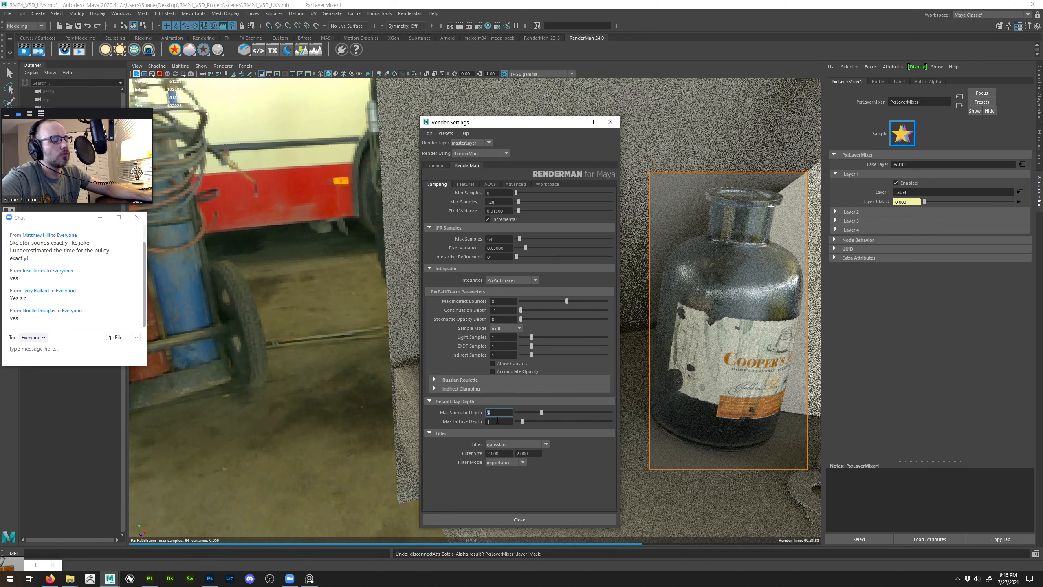
type("0")
key("Return")
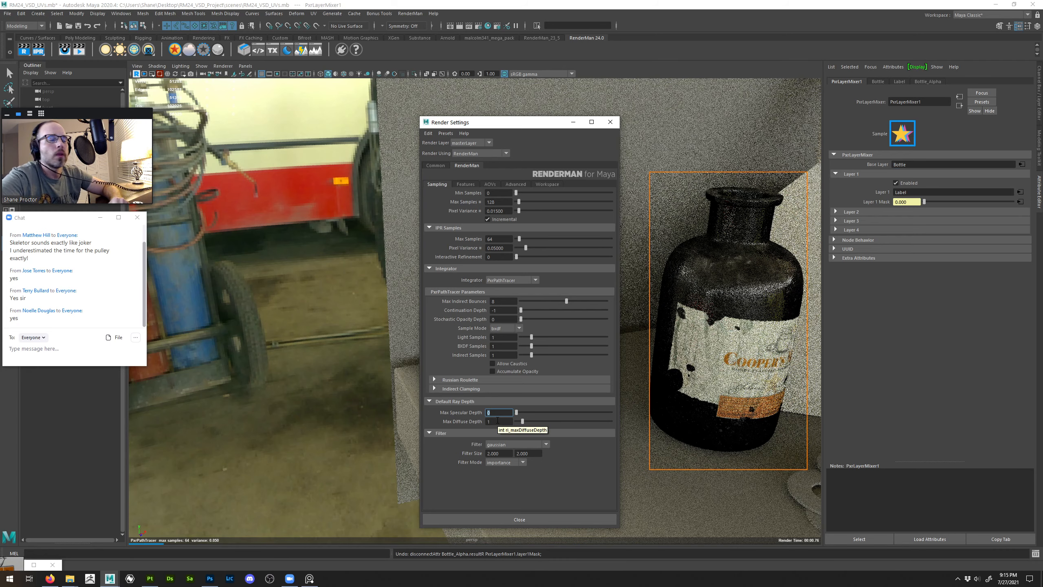
type("1")
key("Return")
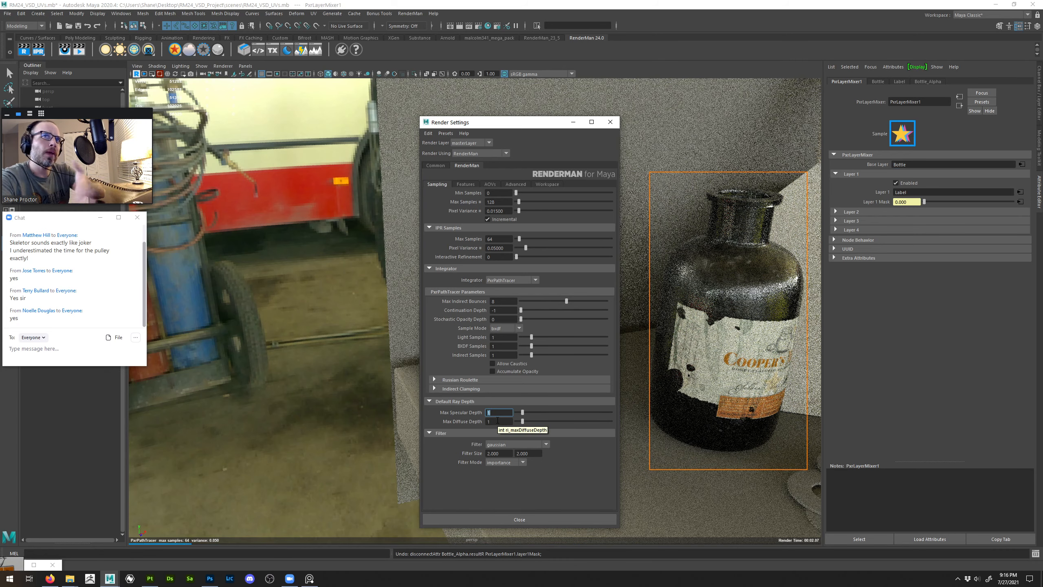
Raise the Max Specular Depth to 4 and finally to 5 under Default Ray Depth
type("4")
key("Return")
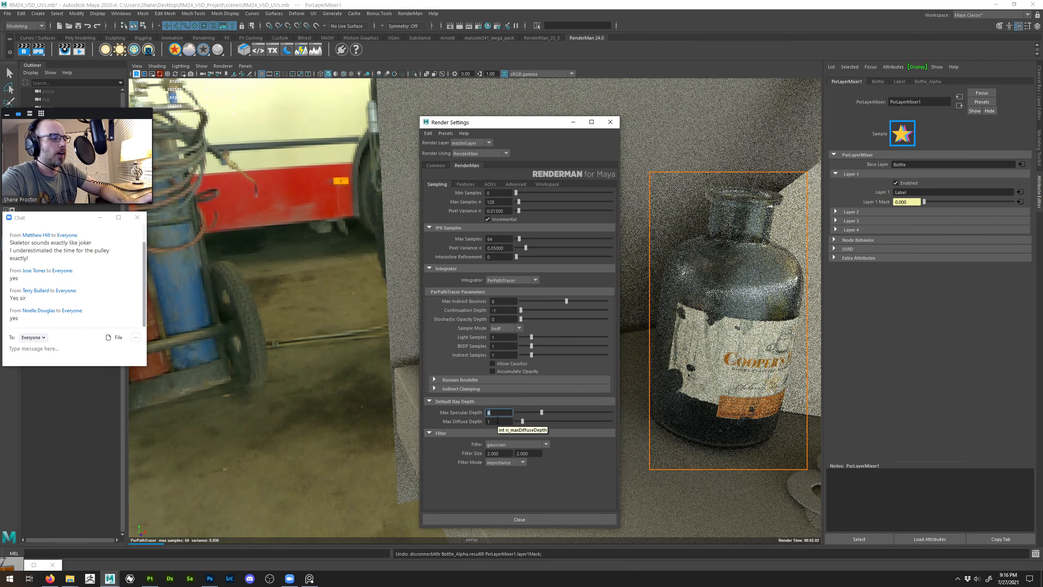
type("5")
key("Tab")
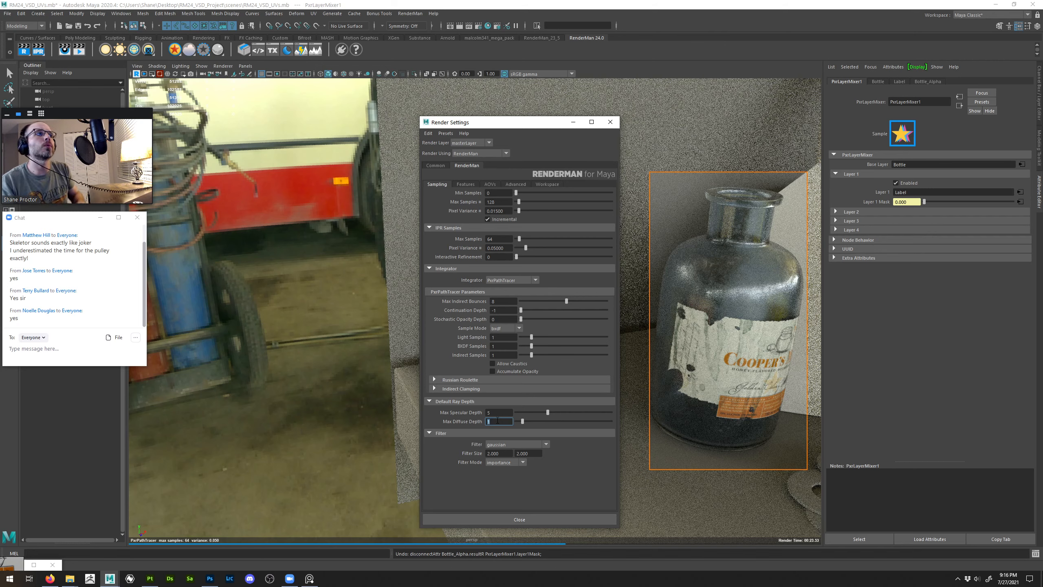
left_click(497, 412)
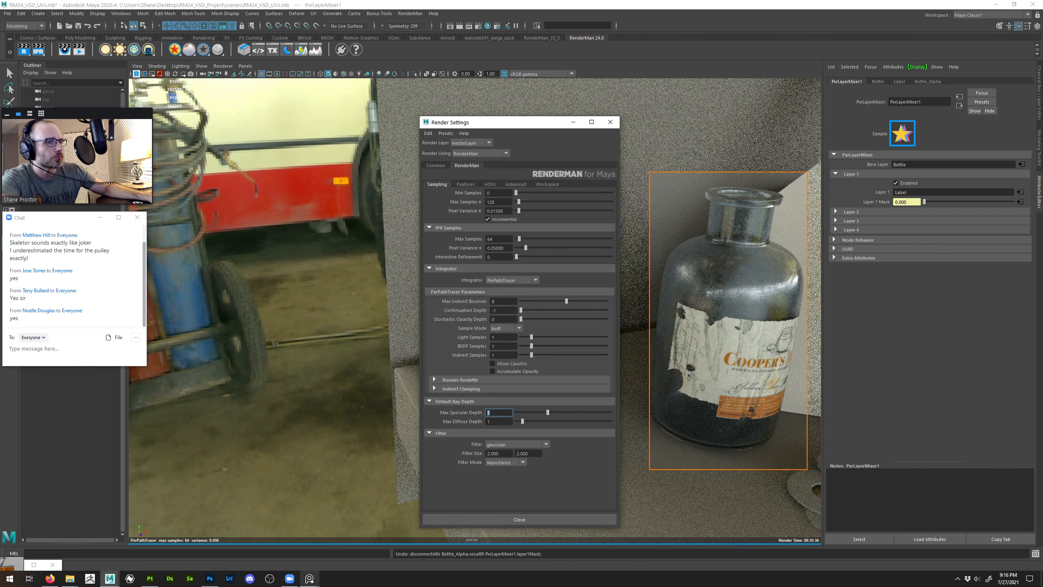
Switch to the reference image board and examine the Cooper's Mark bottle photos, focusing on the label paper and the glass neck
right_click_drag(5, 576, 663, 155)
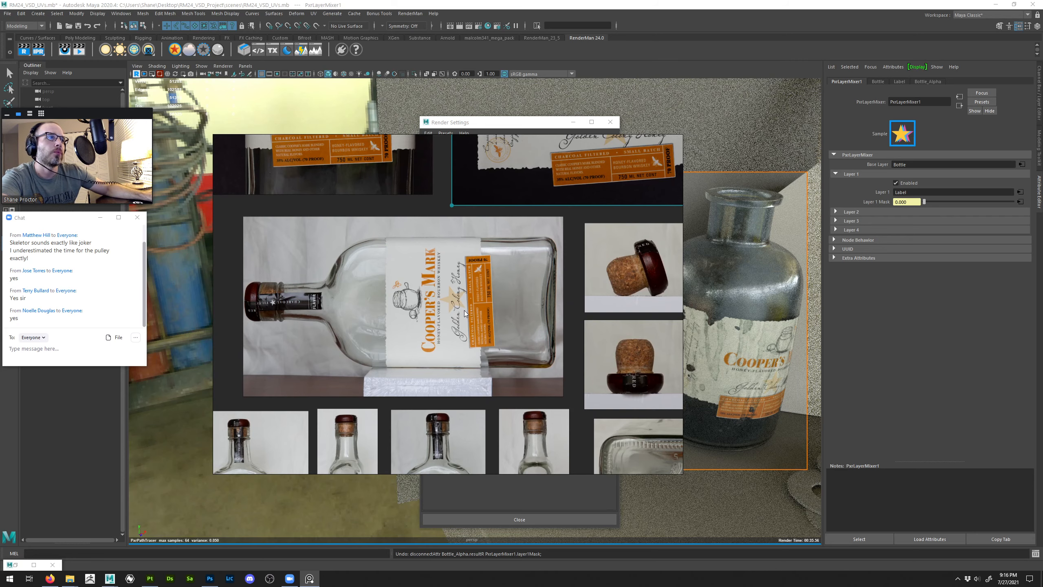
scroll(465, 312, "up", 4)
middle_click_drag(498, 411, 545, 247)
scroll(480, 412, "up", 2)
scroll(450, 234, "up", 5)
scroll(545, 248, "down", 1)
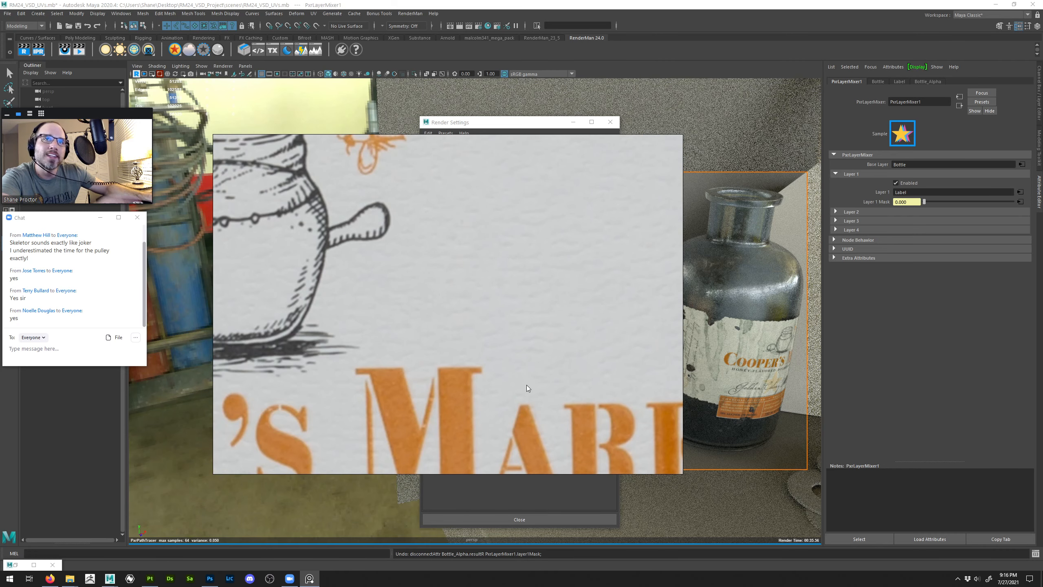
scroll(526, 385, "down", 6)
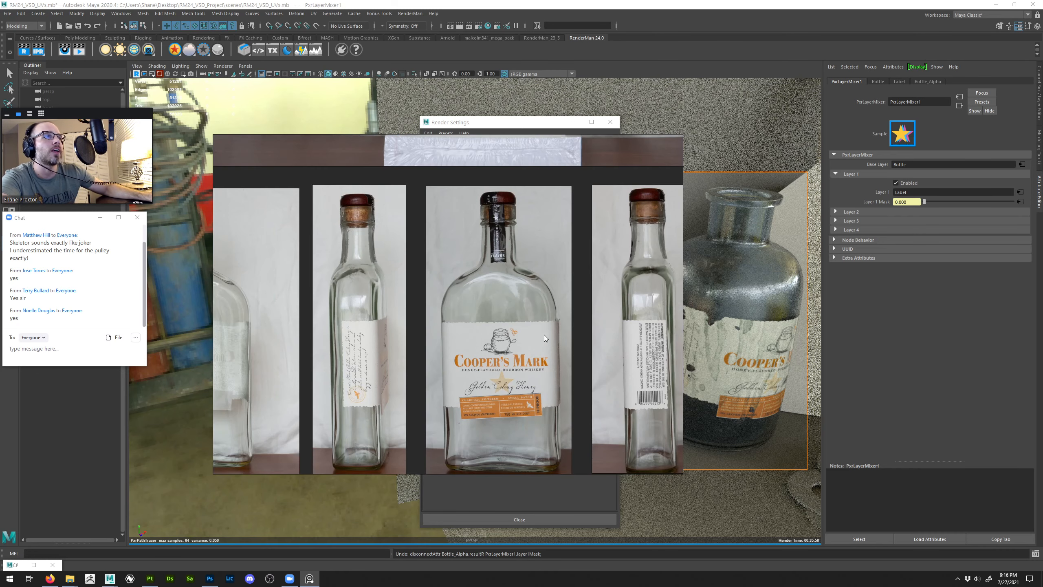
scroll(544, 336, "up", 4)
scroll(558, 307, "down", 5)
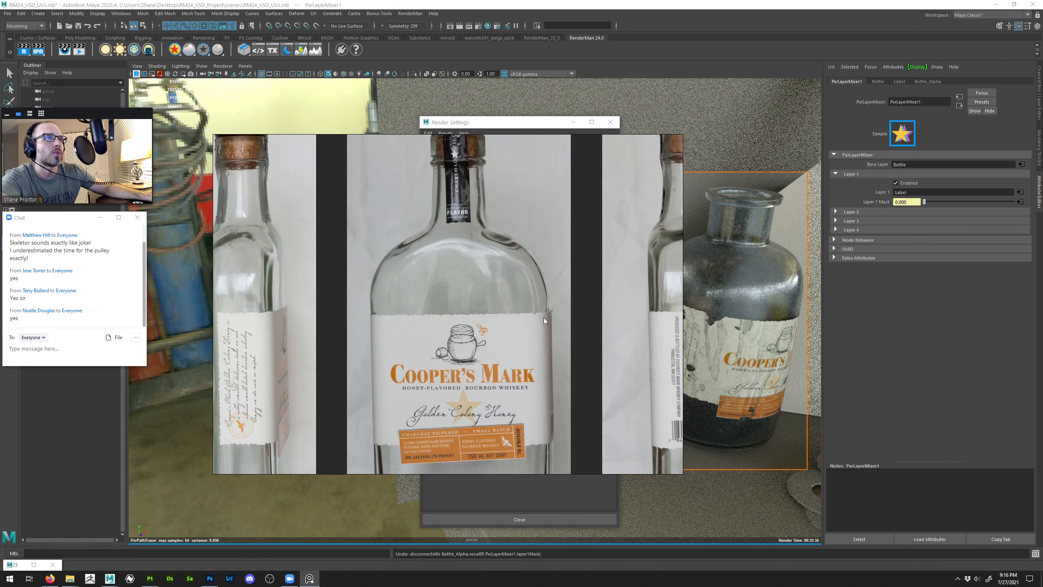
scroll(508, 356, "up", 6)
scroll(509, 356, "down", 2)
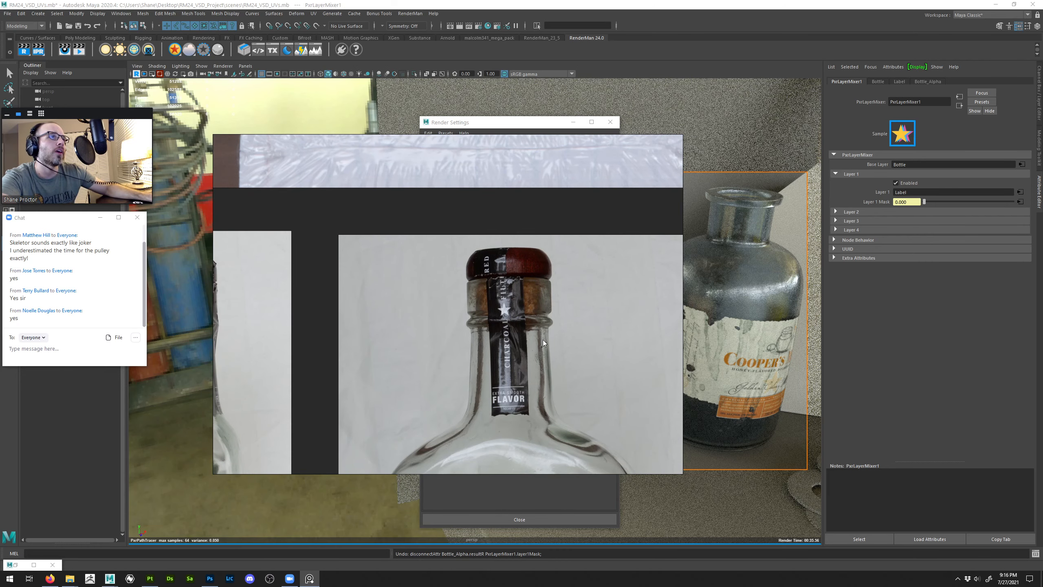
scroll(538, 291, "down", 5)
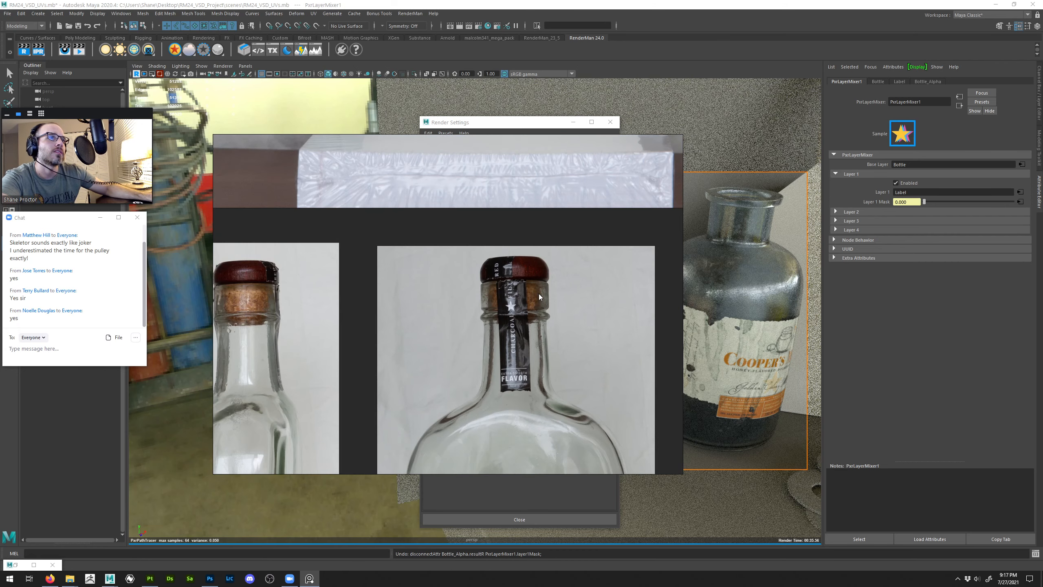